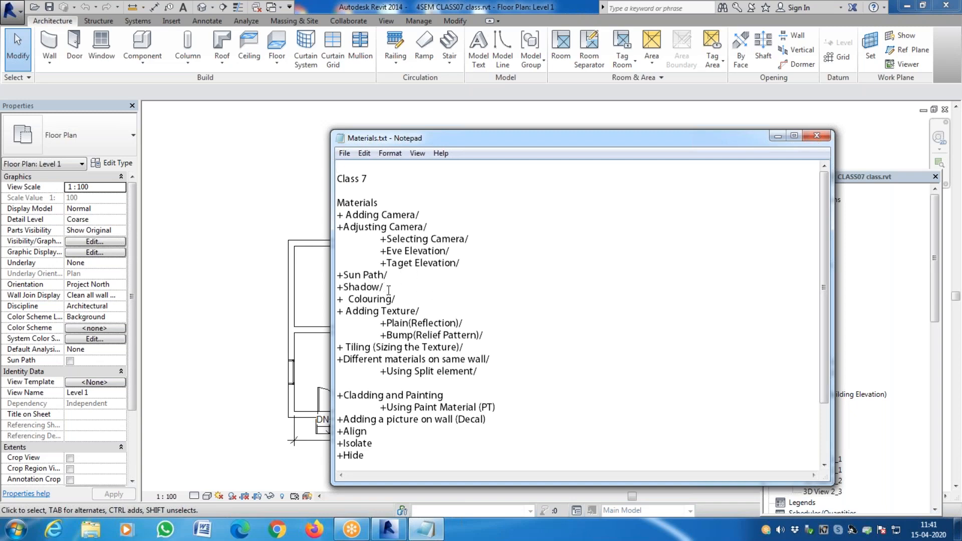
Step: Review the topics in the Class 7 materials notes, from camera and texture items through the remaining unmarked topics
click(389, 286)
click(398, 299)
drag(386, 323, 503, 323)
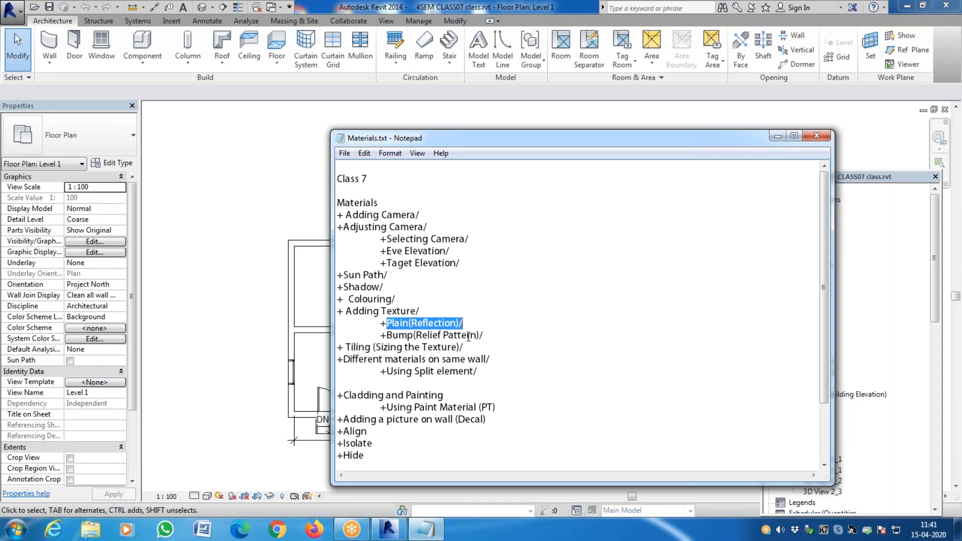
click(407, 339)
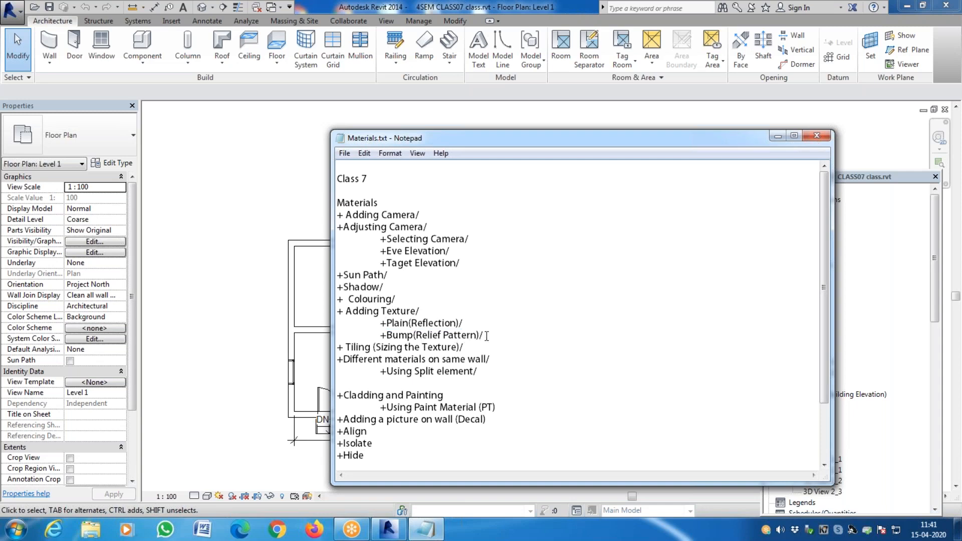
drag(385, 336, 522, 333)
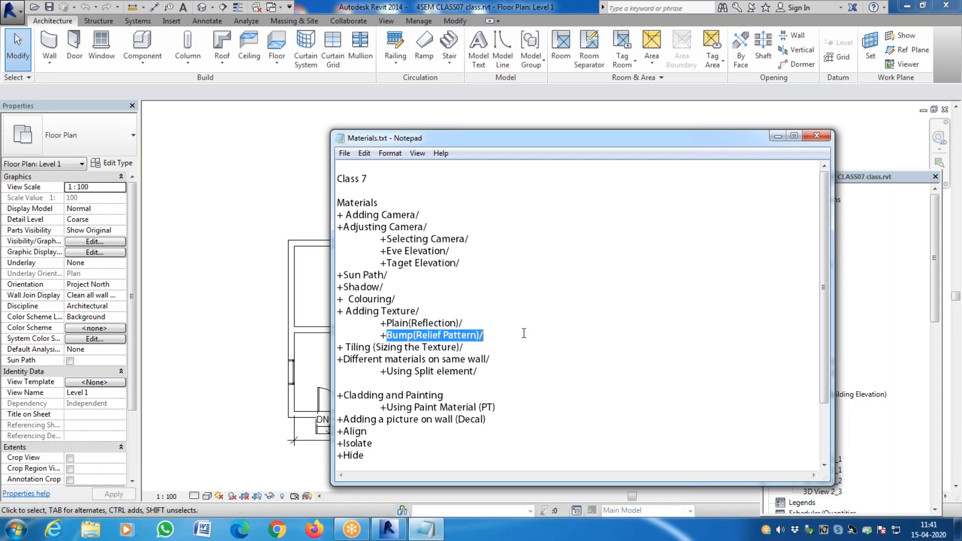
click(520, 335)
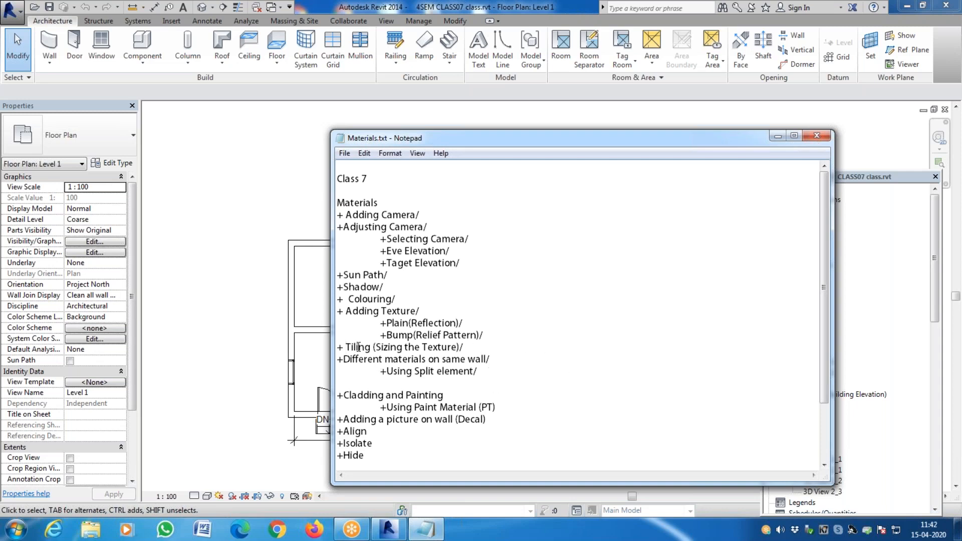
click(348, 367)
drag(531, 378, 345, 191)
scroll(511, 351, down, 2)
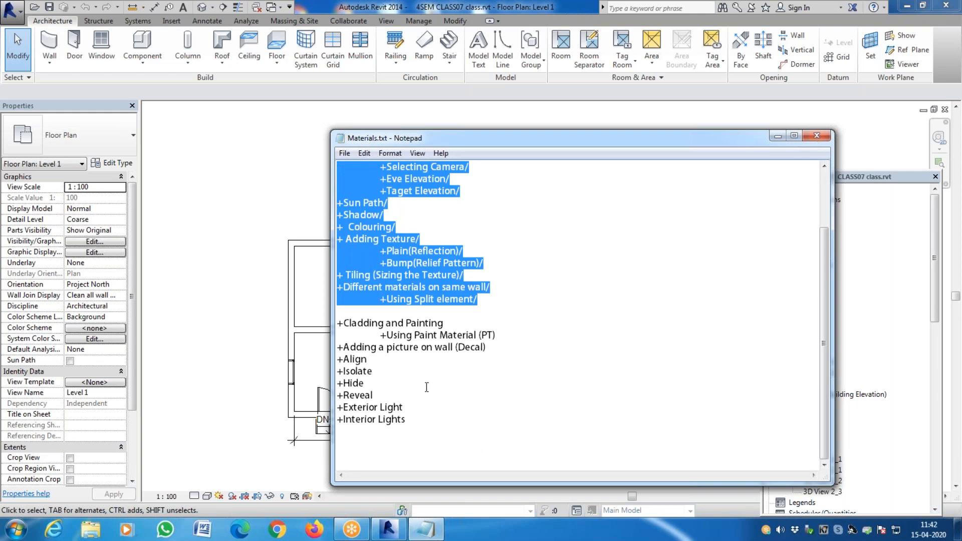
scroll(426, 387, up, 1)
scroll(426, 387, down, 1)
click(440, 309)
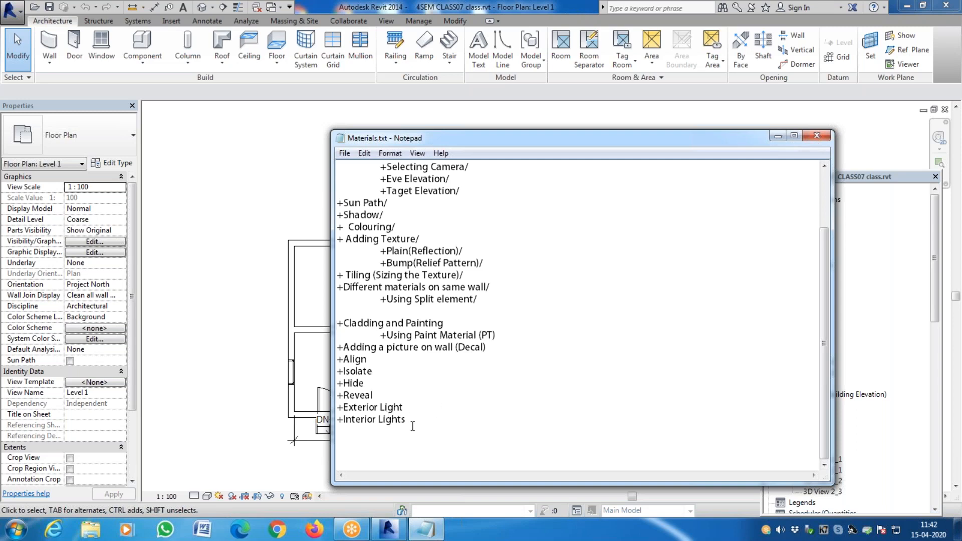
Step: Remove the Exterior Light line from the notes and move the Interior Lights line above the picture on wall (Decal) item
drag(410, 407, 328, 407)
drag(417, 406, 325, 408)
key(BackSpace)
drag(406, 419, 327, 419)
key(ctrl+c)
key(BackSpace)
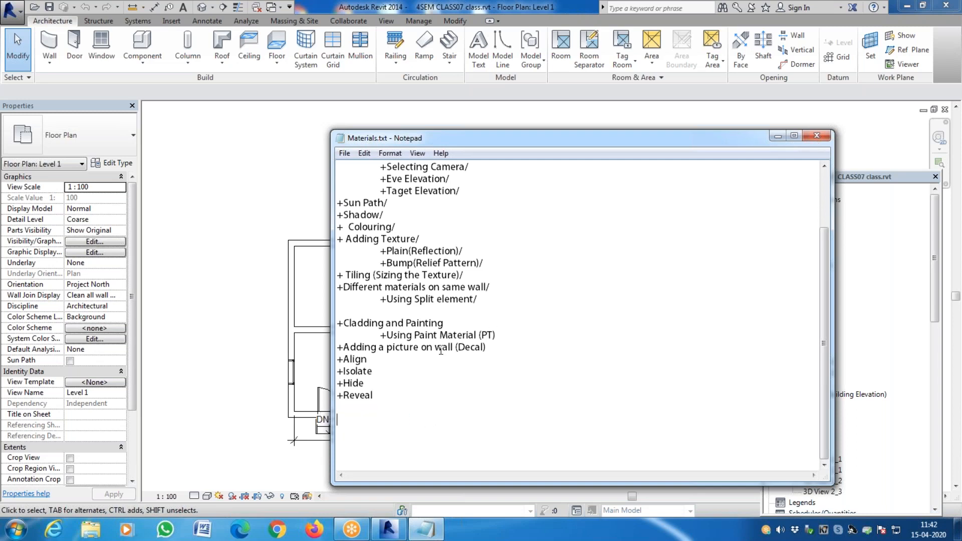
key(Return)
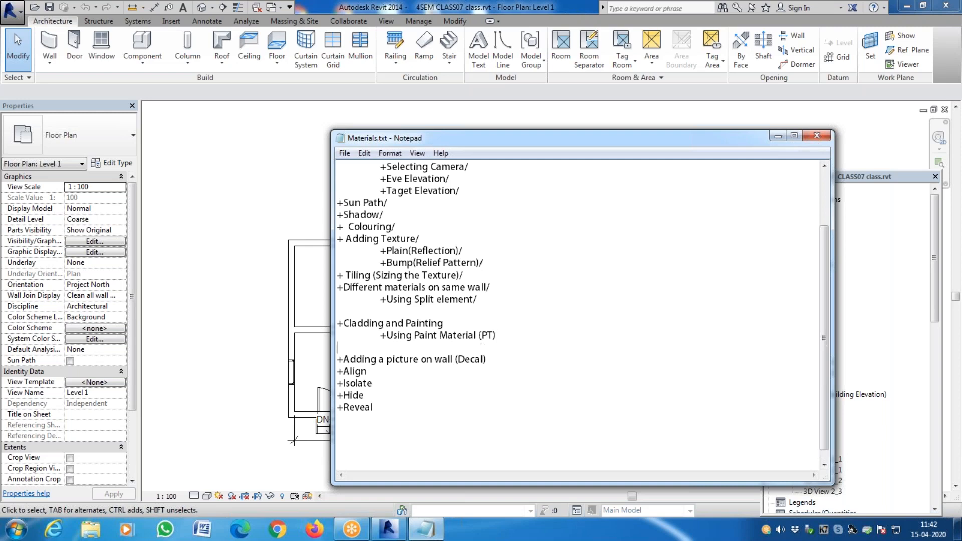
key(ctrl+v)
Step: Review the remaining topics in the notes, such as the decal and Align items, and return to the Revit floor plan
drag(371, 360, 485, 359)
click(486, 392)
drag(395, 411, 339, 346)
click(376, 359)
drag(603, 139, 480, 141)
click(700, 135)
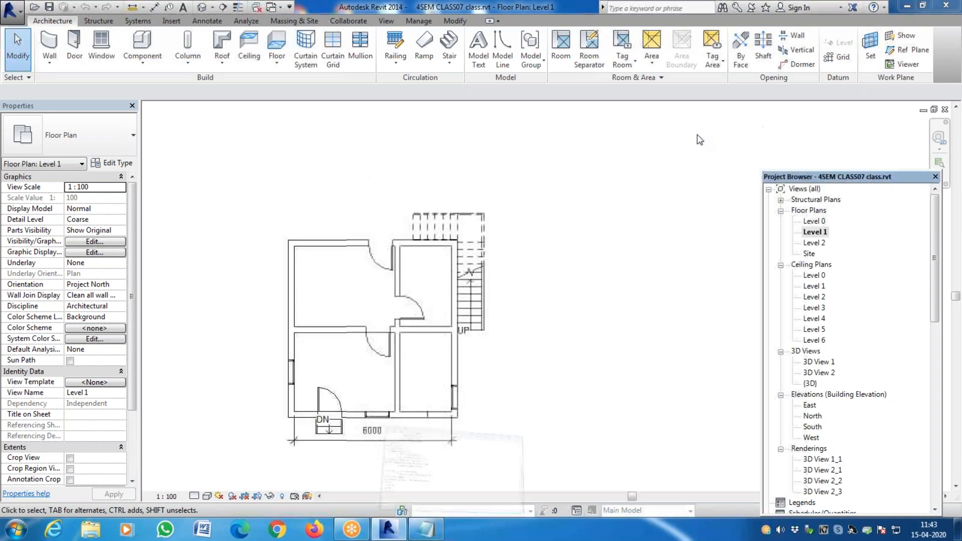
click(426, 529)
double_click(291, 370)
click(194, 384)
scroll(344, 318, down, 2)
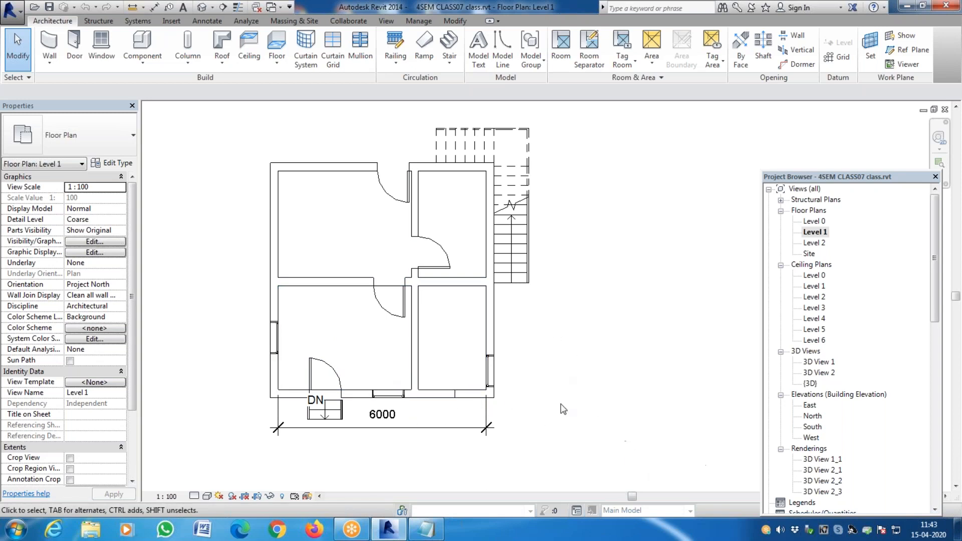
scroll(429, 346, up, 2)
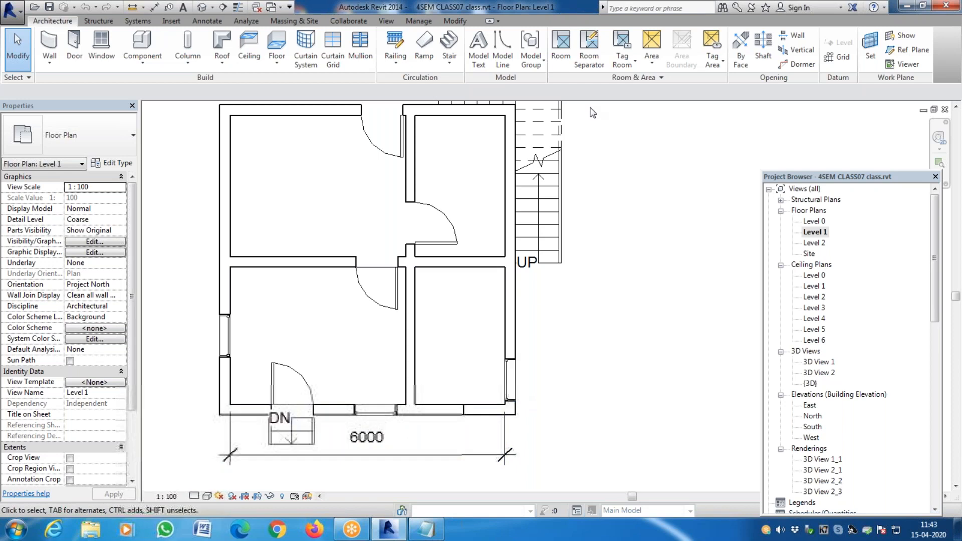
click(455, 22)
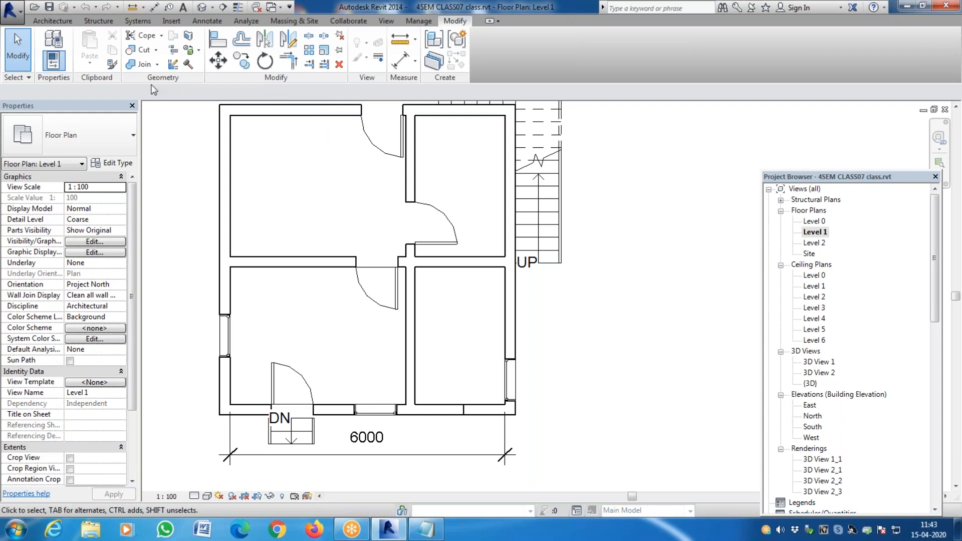
click(65, 22)
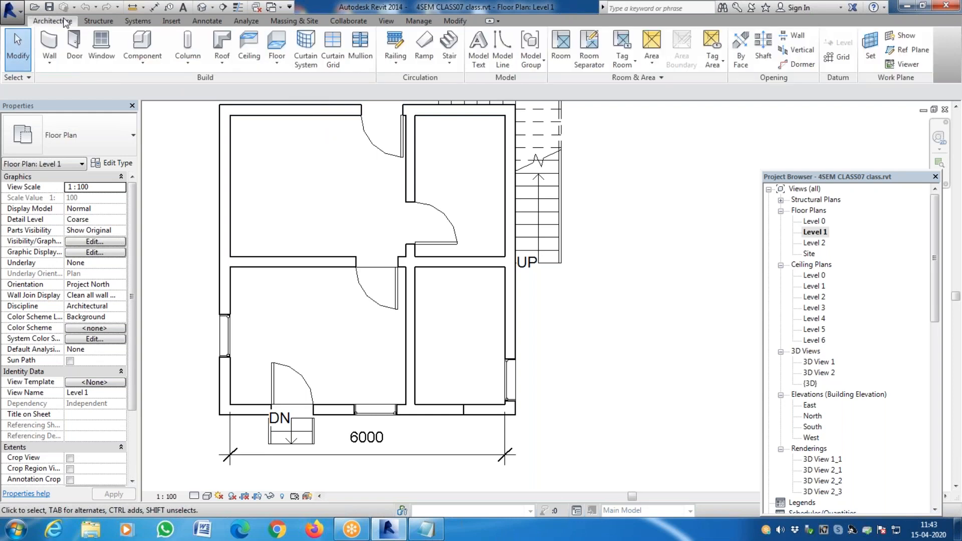
click(451, 22)
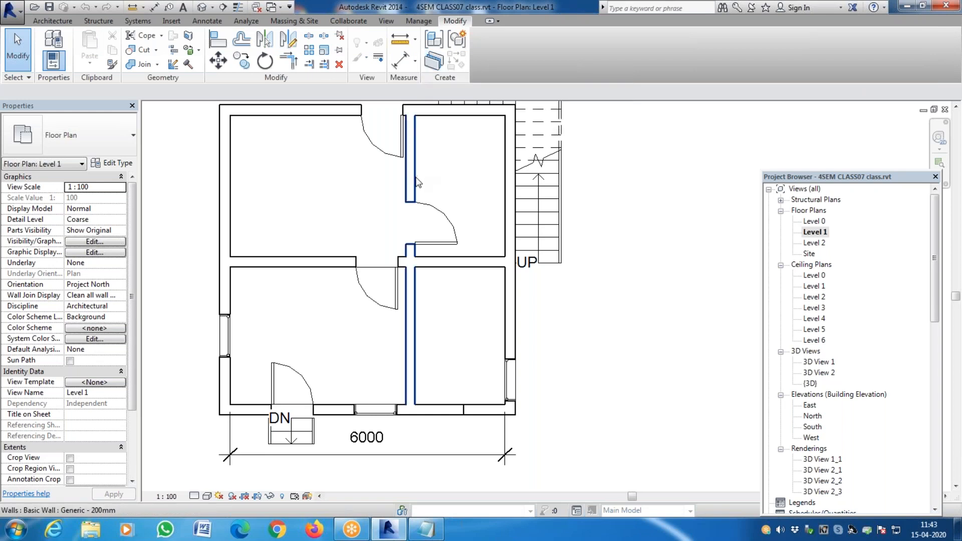
key(a)
key(a)
key(l)
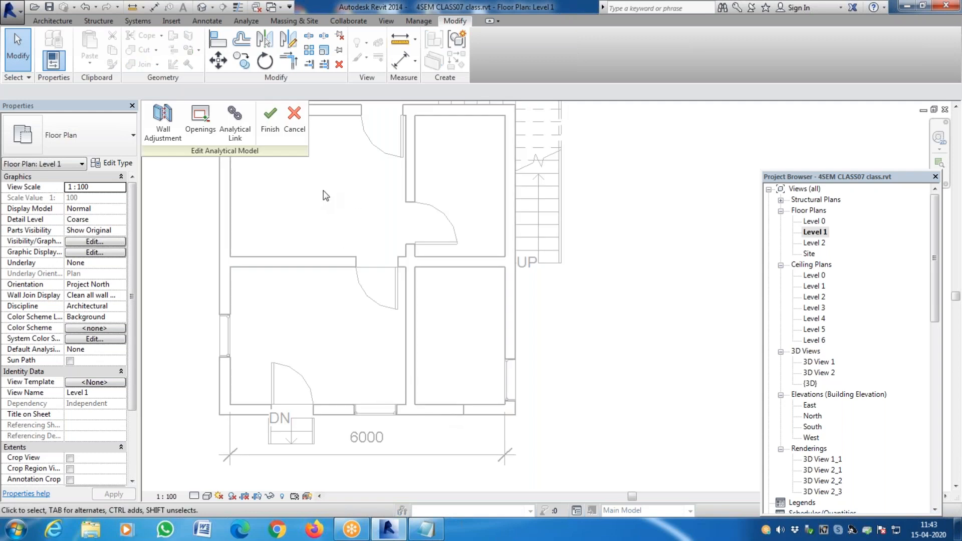
click(294, 116)
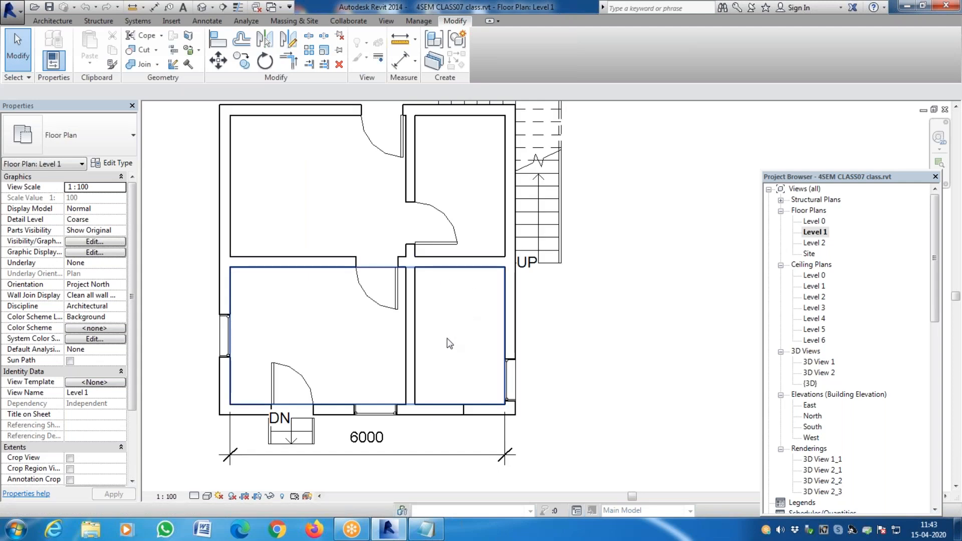
key(a)
key(l)
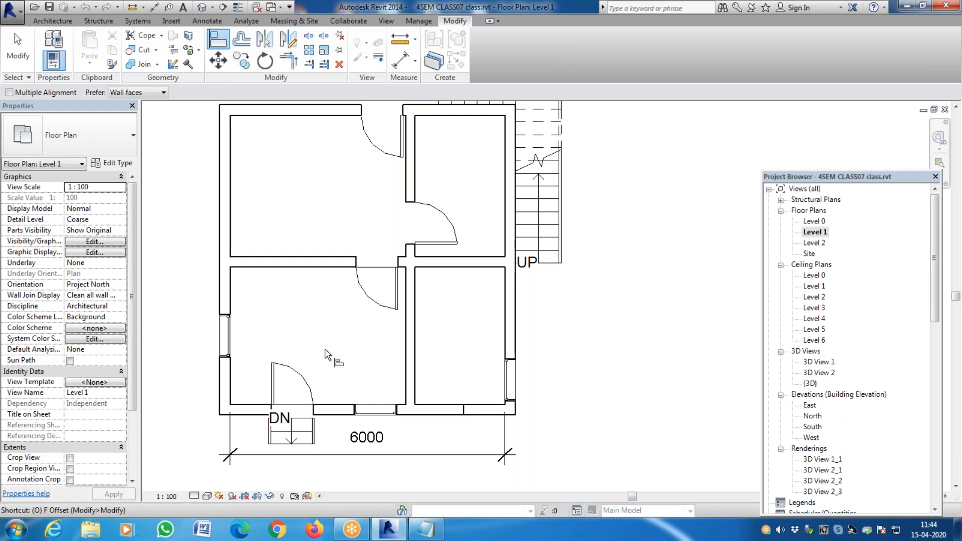
key(Escape)
key(o)
key(f)
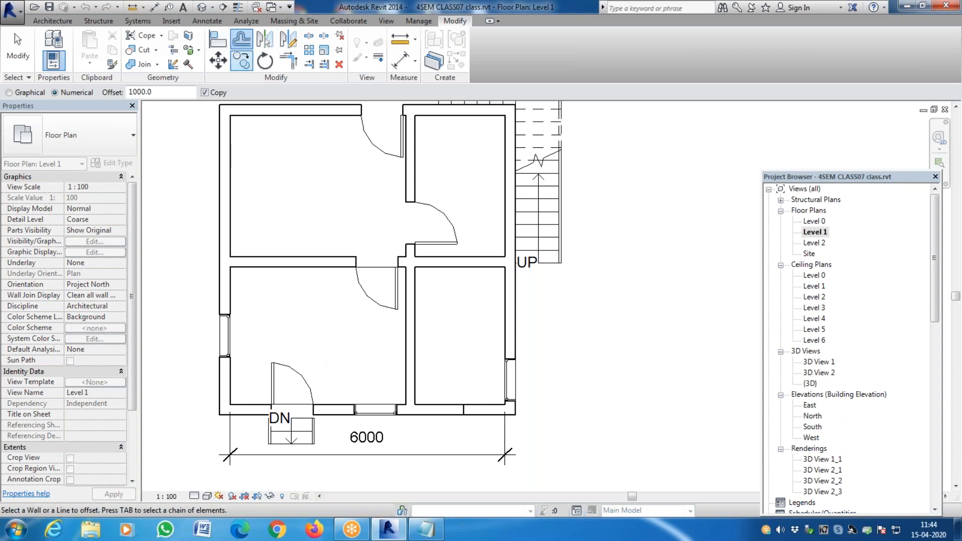
key(Escape)
Step: Align the upper edge of the east wall's window with the upper edge of the west wall's window
key(a)
key(l)
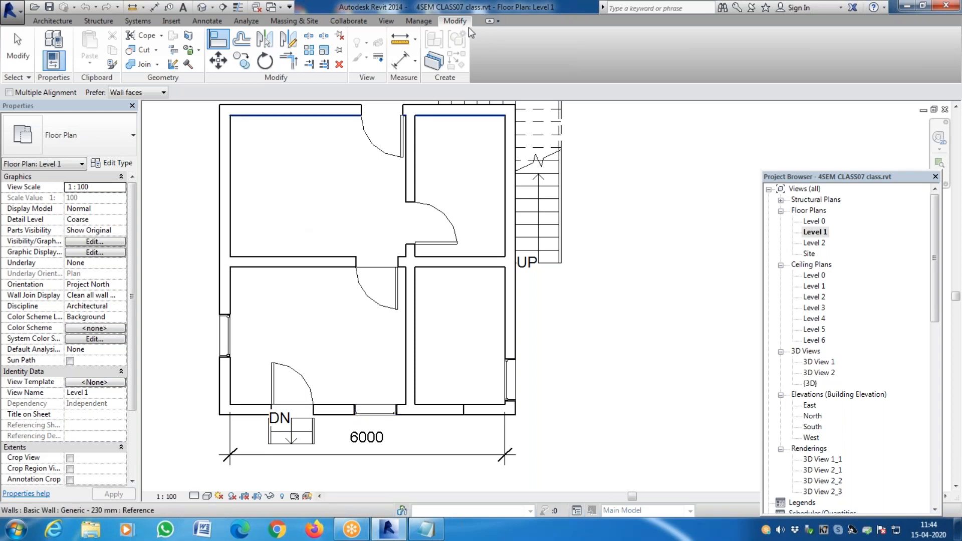
scroll(393, 449, up, 2)
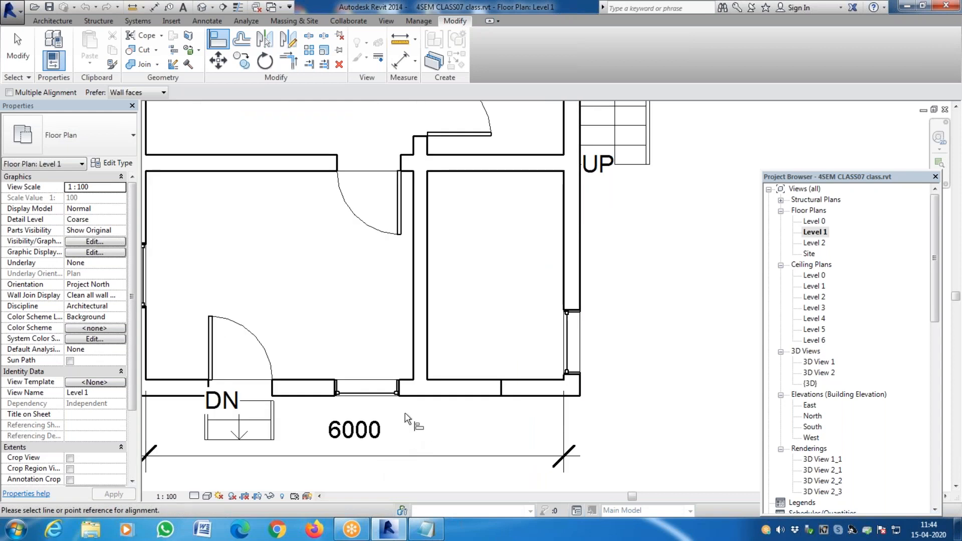
scroll(451, 349, down, 1)
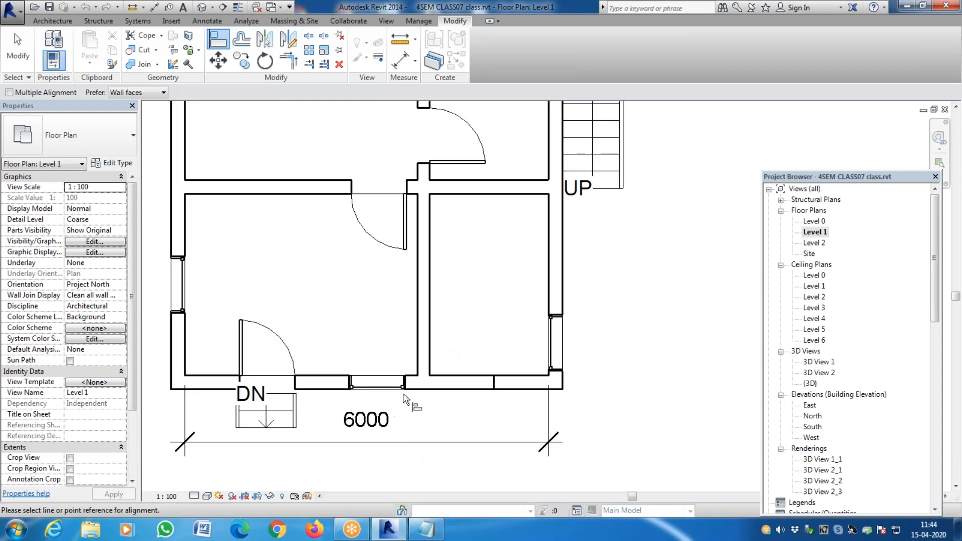
scroll(403, 395, down, 2)
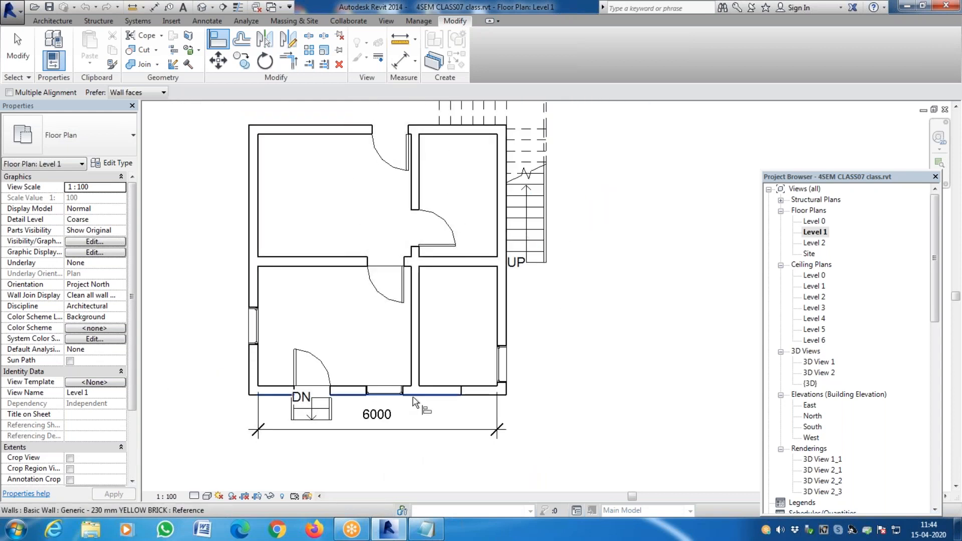
scroll(373, 143, up, 2)
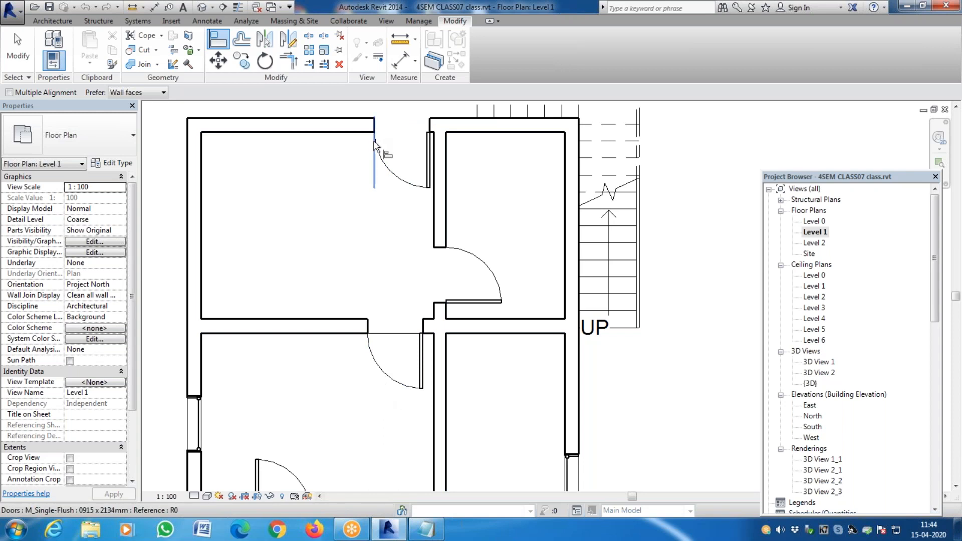
scroll(376, 175, down, 3)
scroll(260, 318, up, 2)
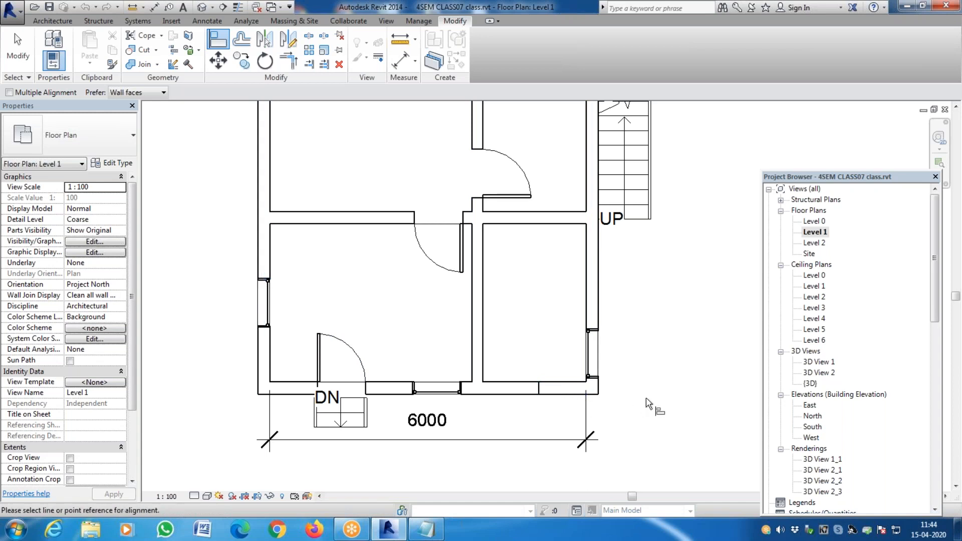
key(Escape)
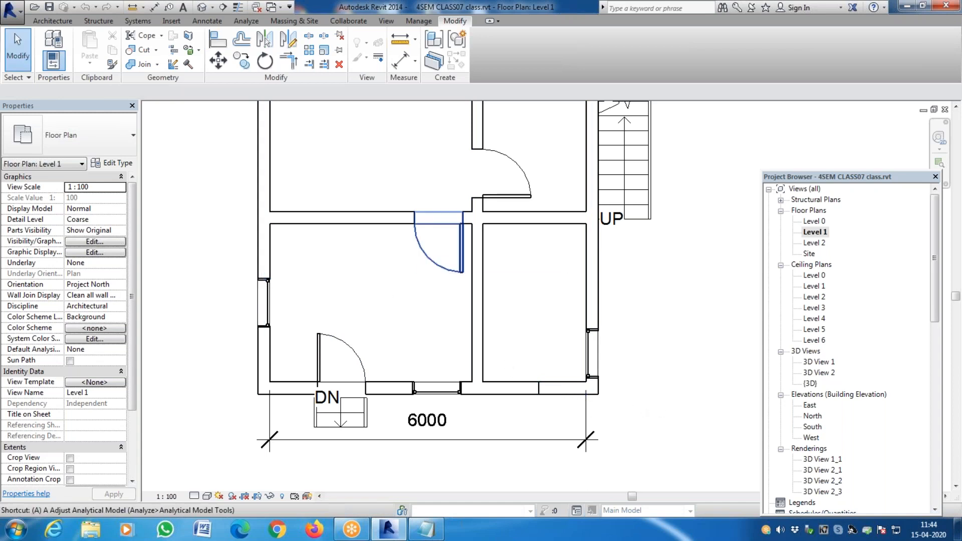
key(a)
key(l)
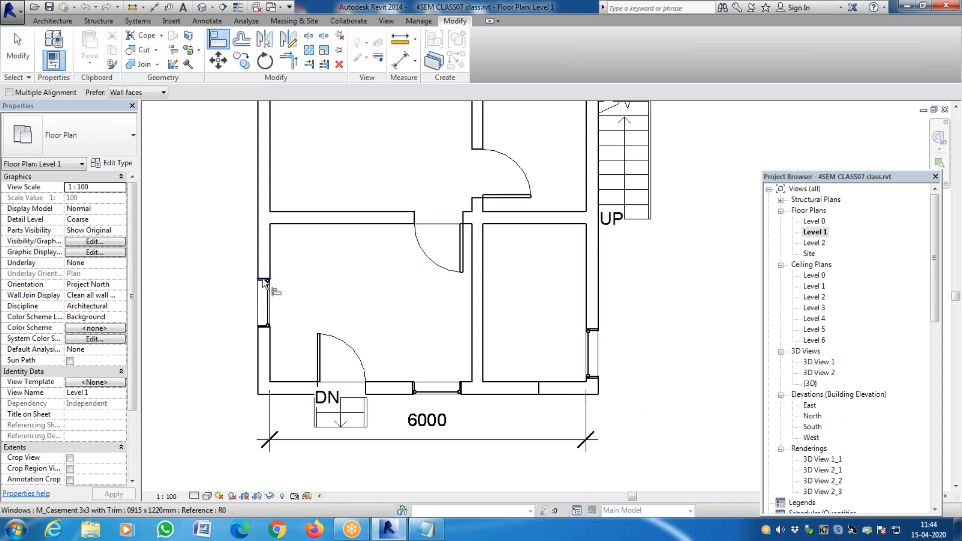
scroll(263, 282, up, 2)
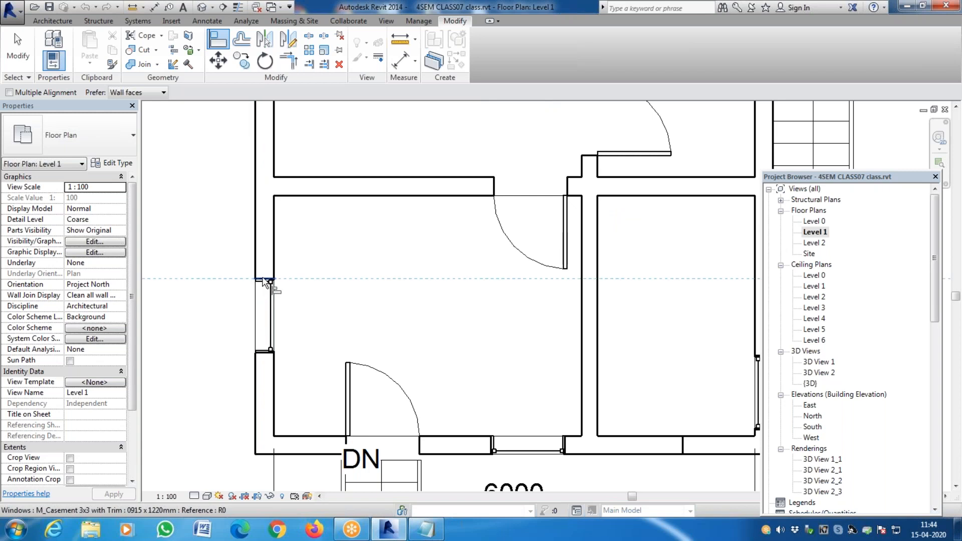
scroll(205, 274, down, 2)
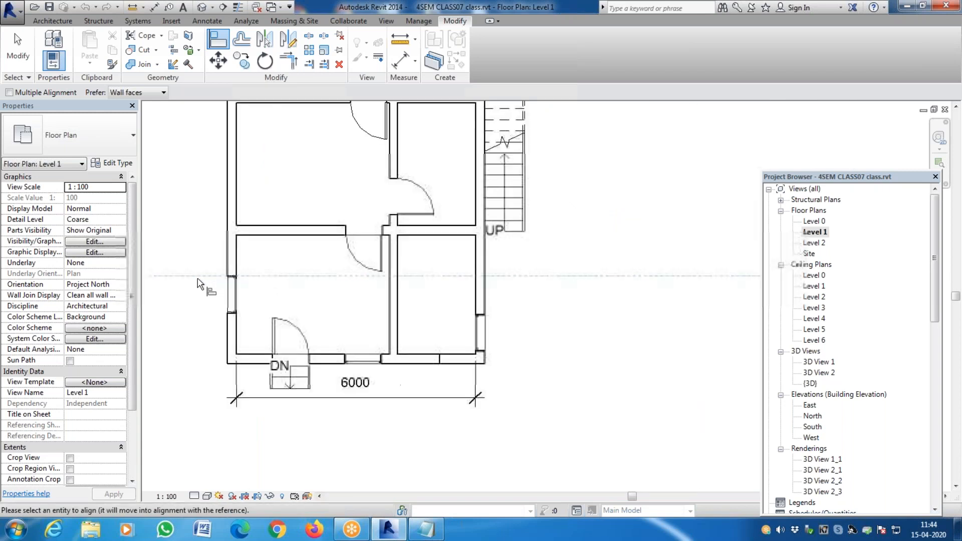
click(481, 317)
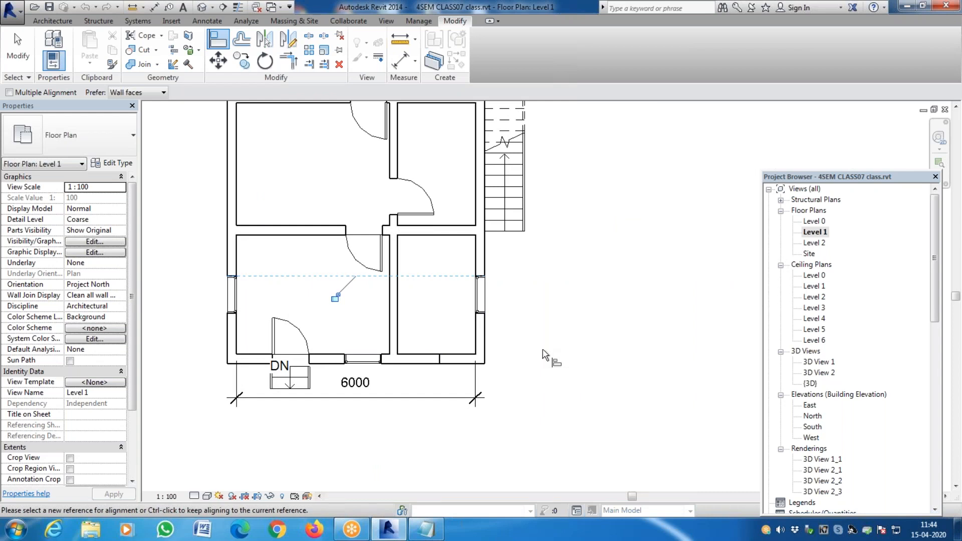
scroll(385, 401, down, 1)
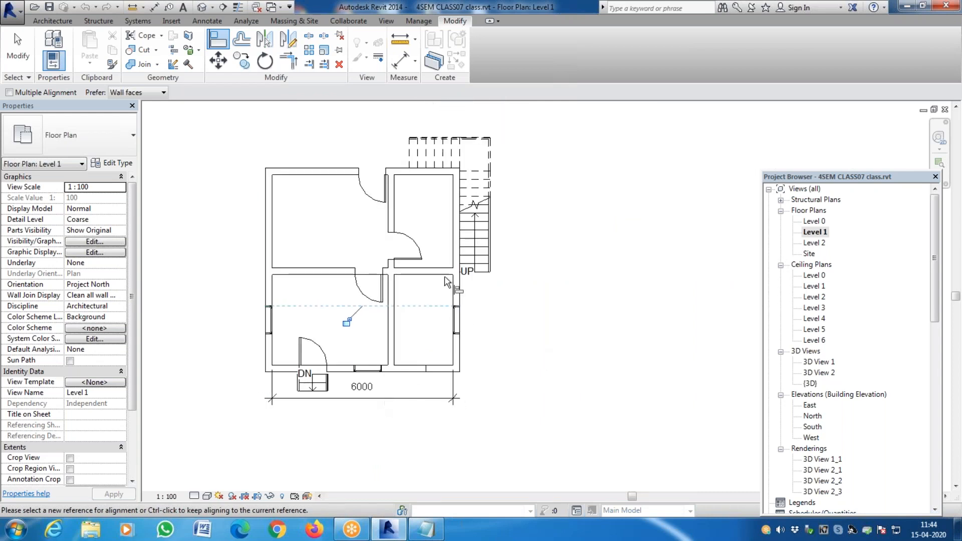
key(Escape)
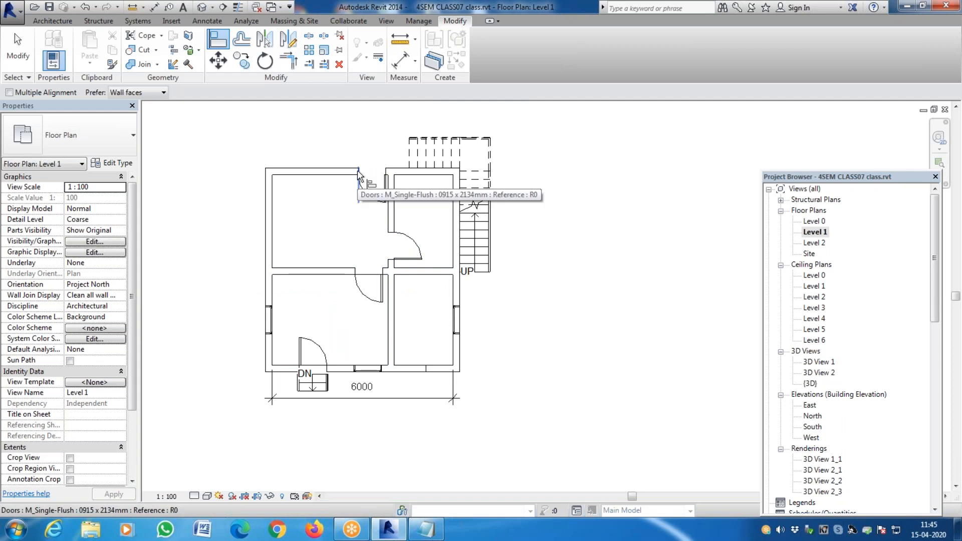
Step: Align the left edge of the door in the middle horizontal wall with the left edge of the north wall's door
click(358, 175)
click(356, 281)
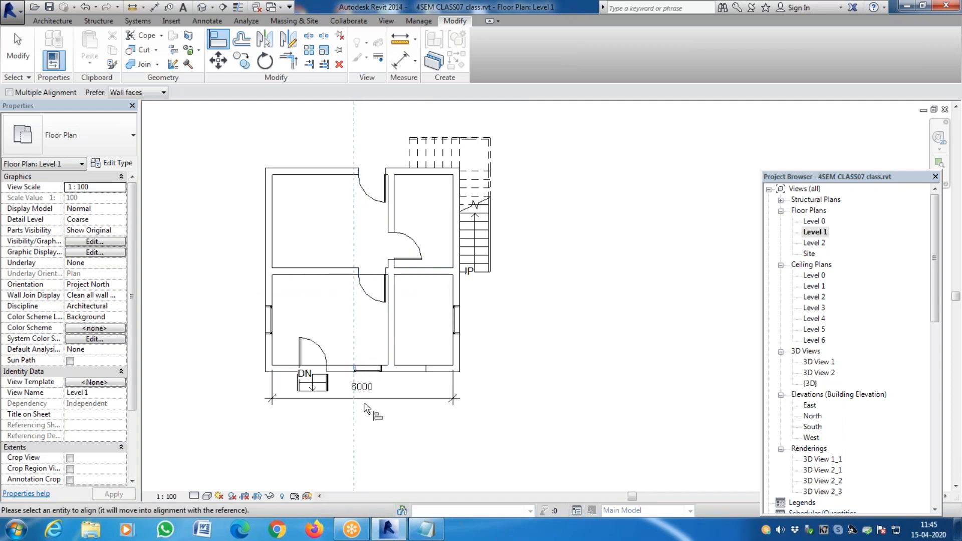
key(Escape)
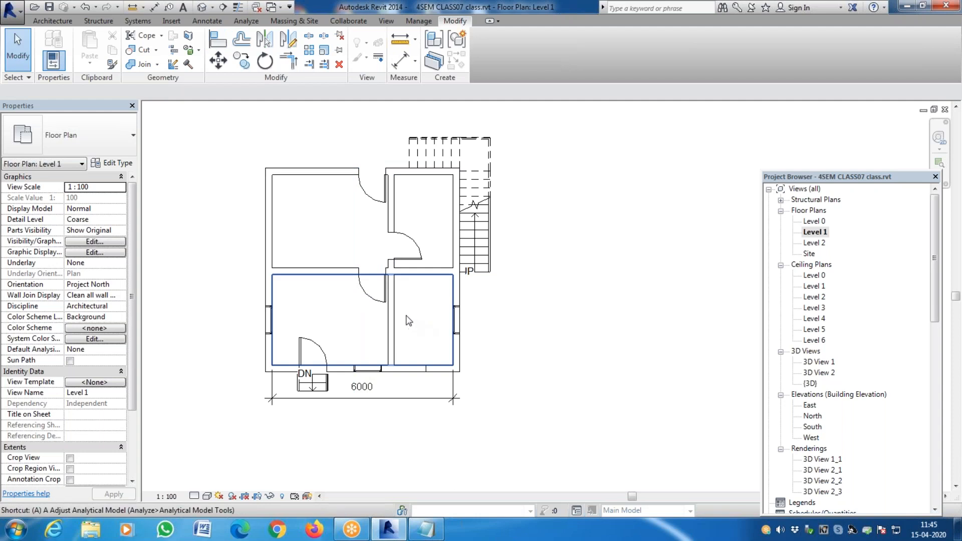
Step: Align the left edge of the south wall's window with the left edge of the door in the middle wall
key(a)
key(l)
scroll(392, 315, up, 3)
click(341, 249)
click(343, 398)
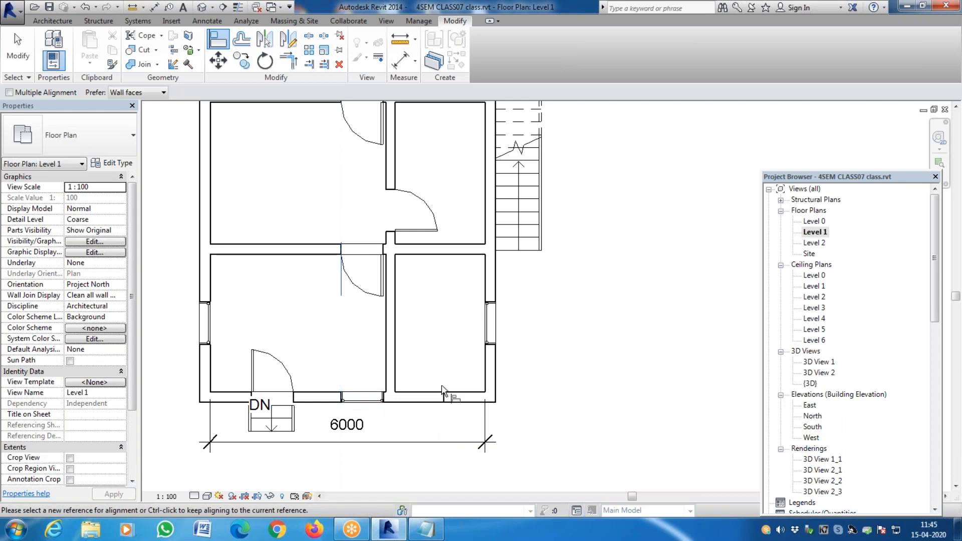
key(Escape)
key(Escape)
scroll(409, 426, down, 2)
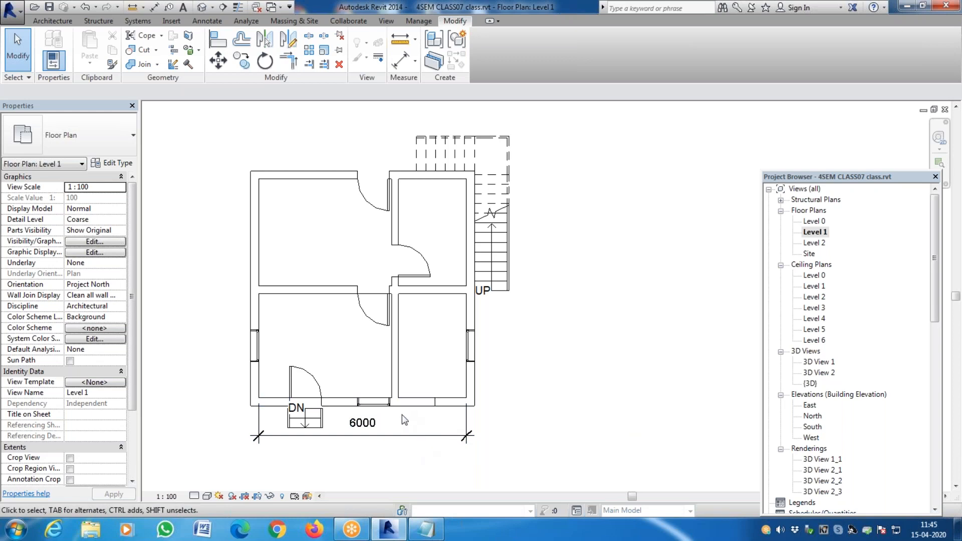
Step: Place two M_Casement 3x3 with Trim 0915 x 1220mm windows in the west wall of the upper-left room
scroll(425, 386, up, 2)
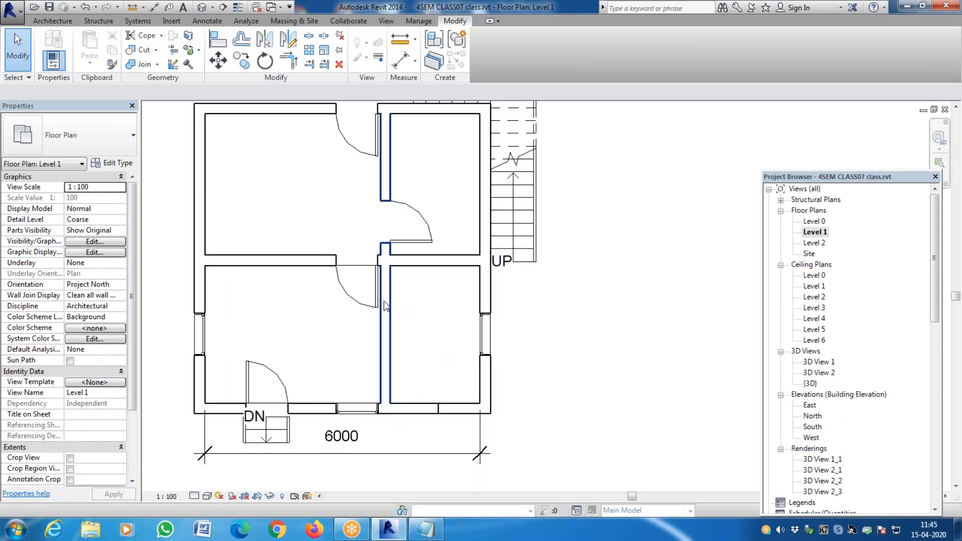
scroll(499, 397, down, 2)
key(w)
key(n)
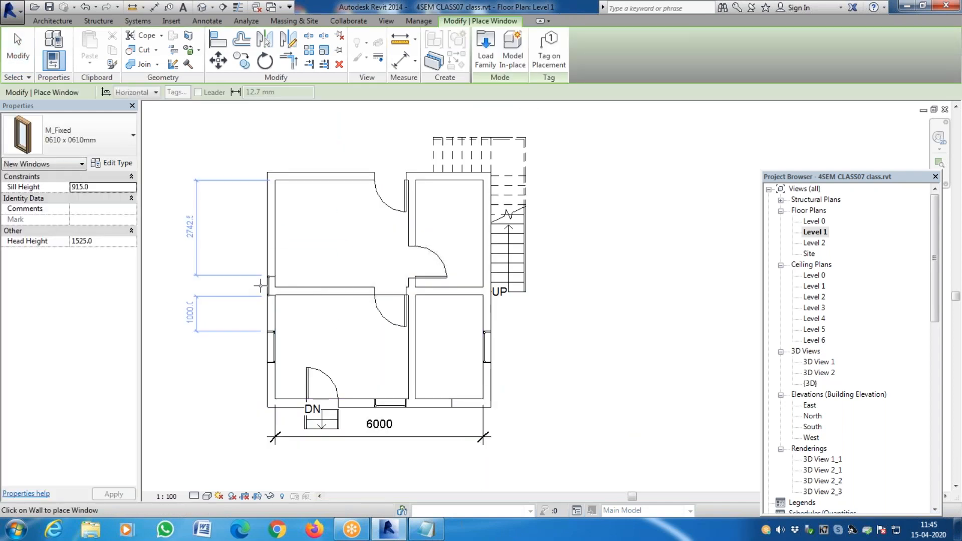
click(99, 137)
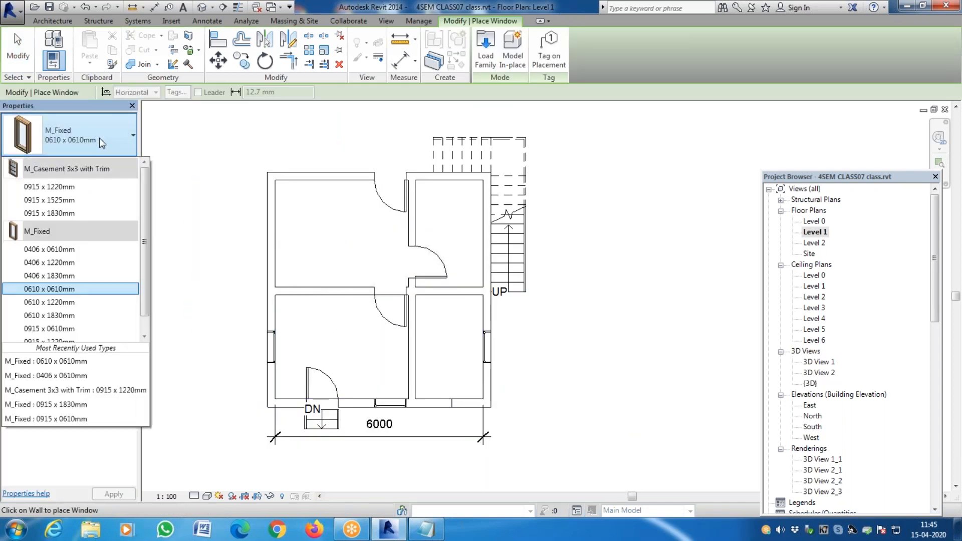
click(74, 391)
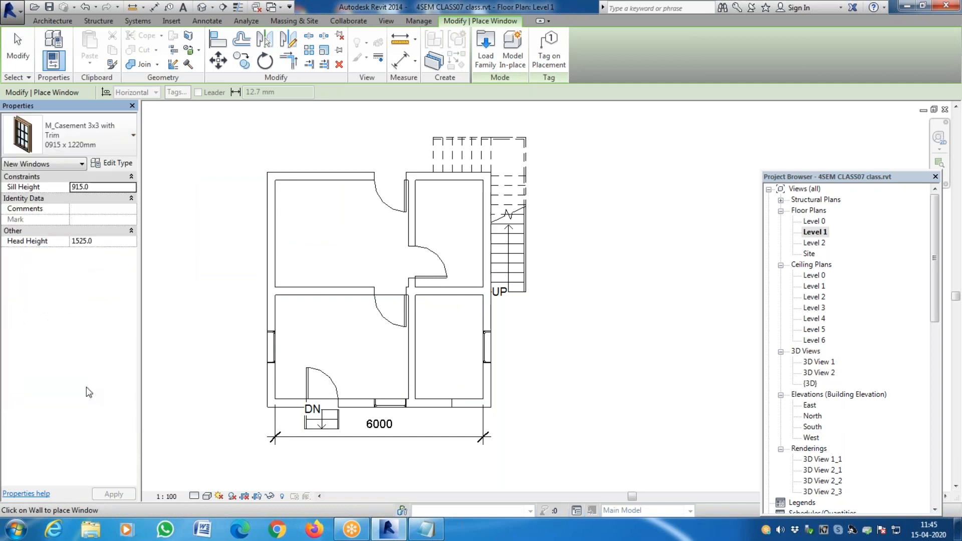
click(277, 208)
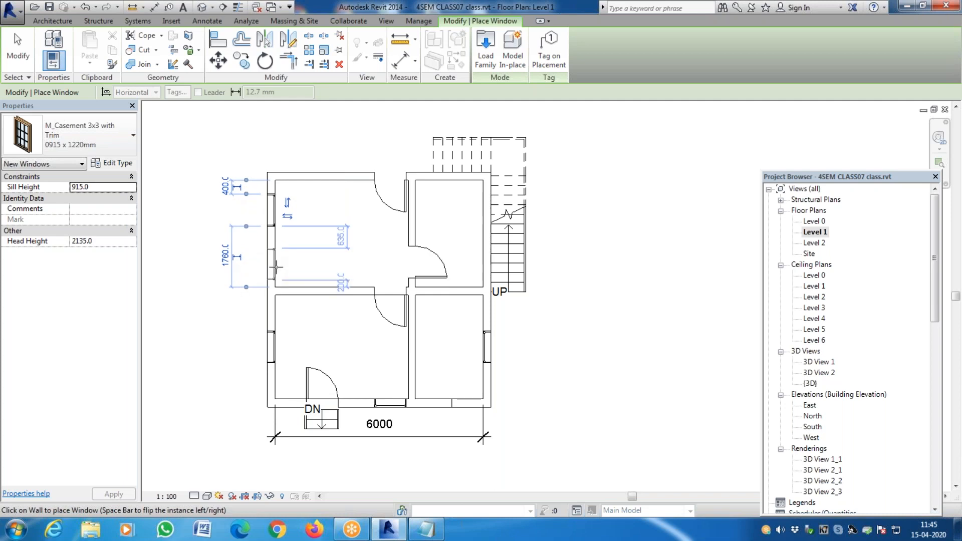
click(276, 259)
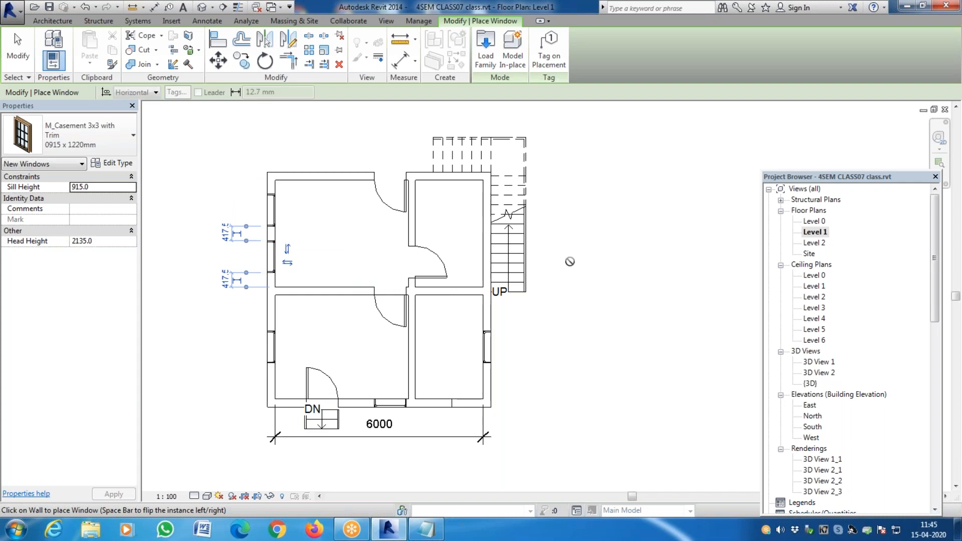
key(Escape)
key(Escape)
Step: Align the lower edge of the door in the vertical interior wall with the lower edge of the upper-left room's lower window
scroll(411, 260, up, 1)
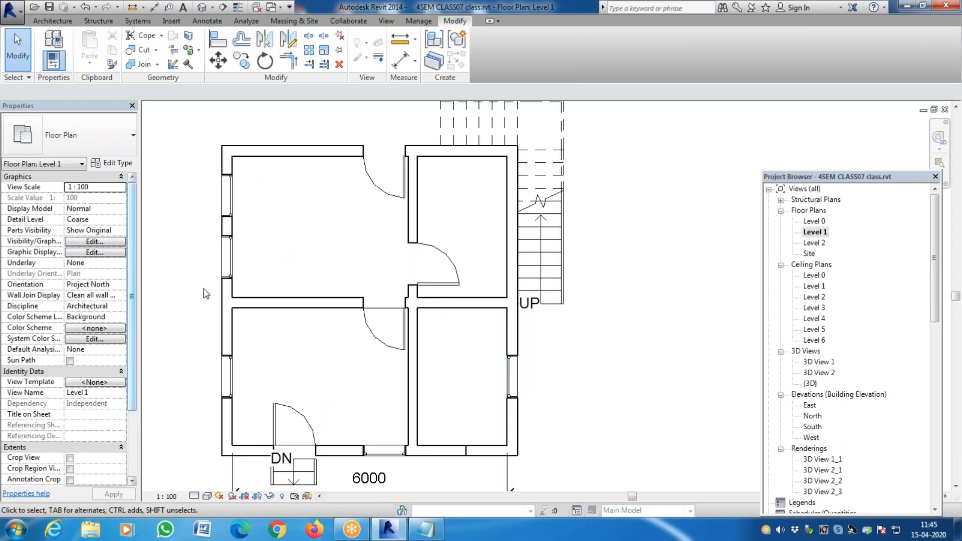
key(a)
key(l)
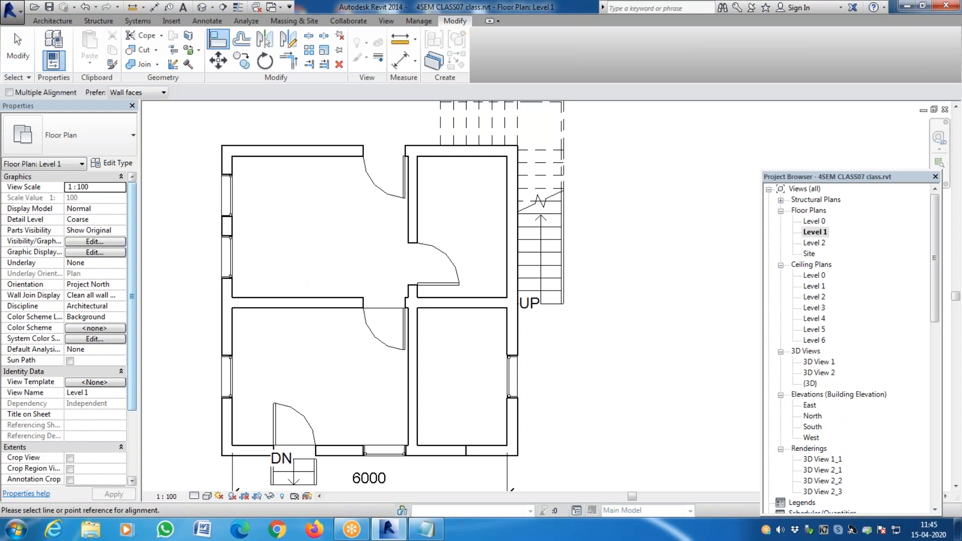
click(229, 278)
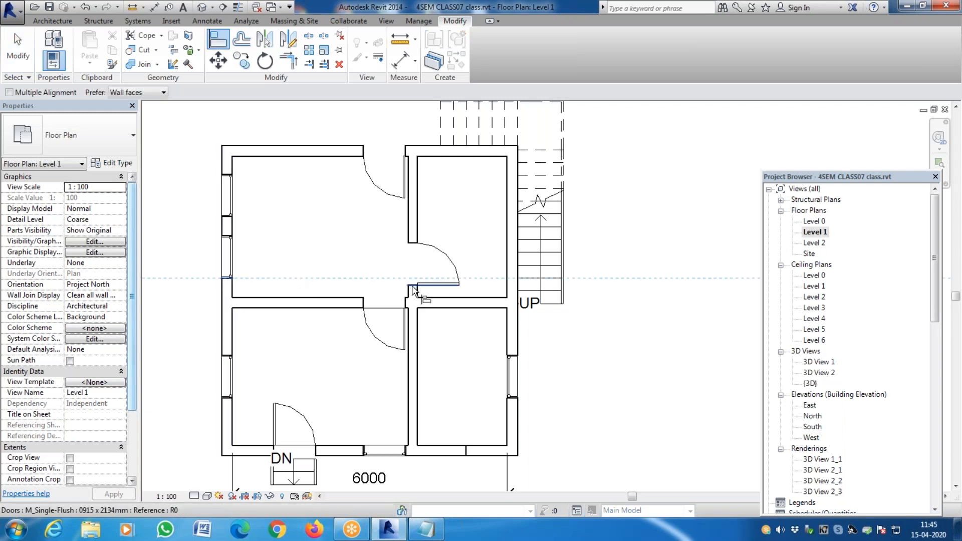
click(413, 288)
key(Escape)
key(Escape)
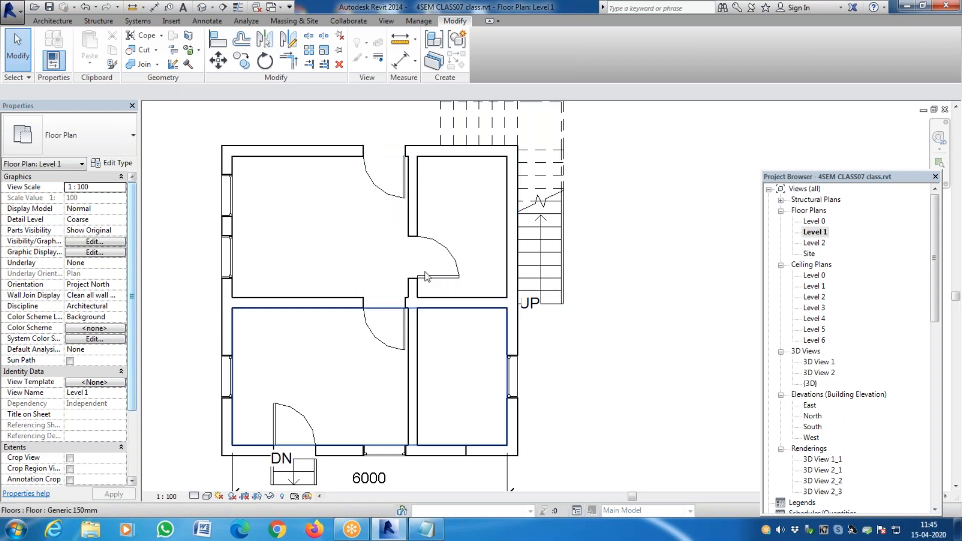
Step: Check the topics around Align in the Materials.txt notes and return to the Revit floor plan
scroll(515, 384, down, 1)
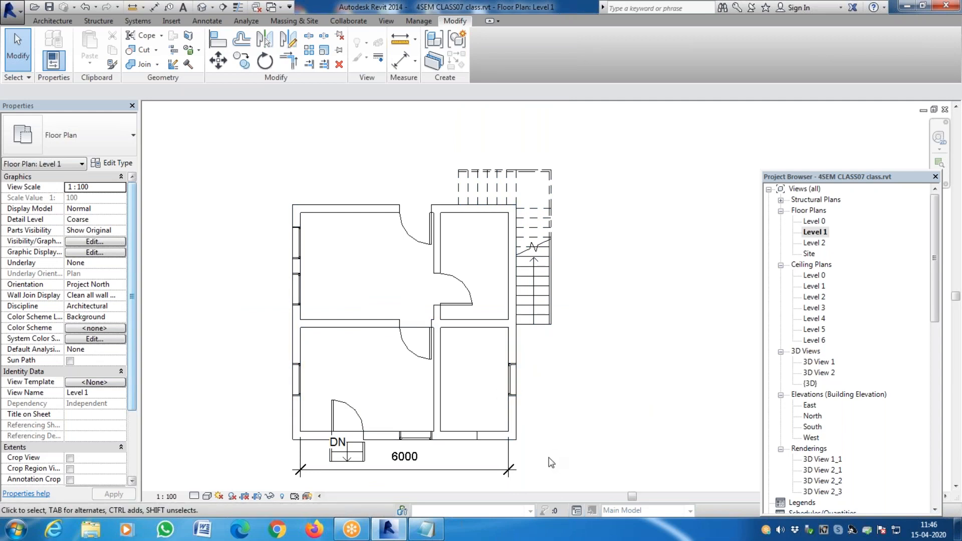
scroll(470, 460, up, 2)
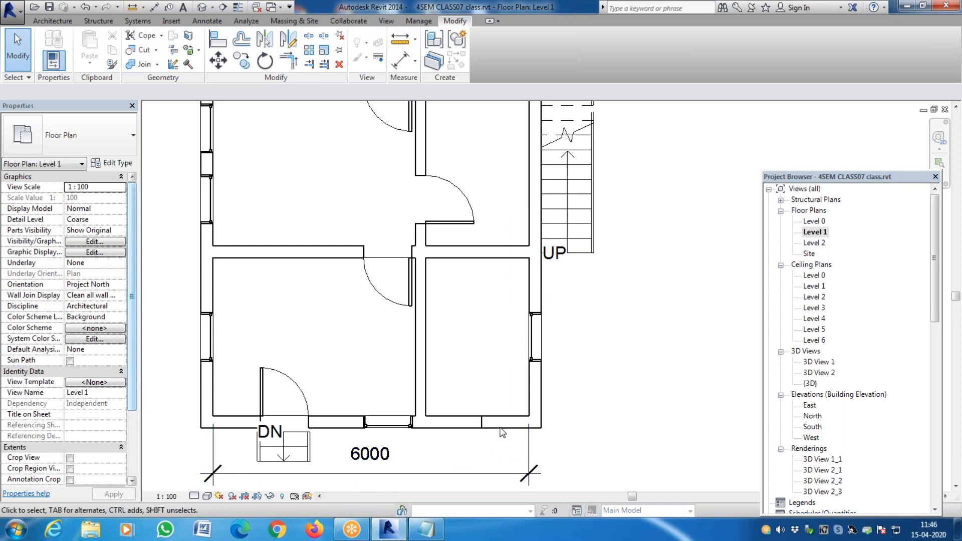
scroll(485, 440, down, 2)
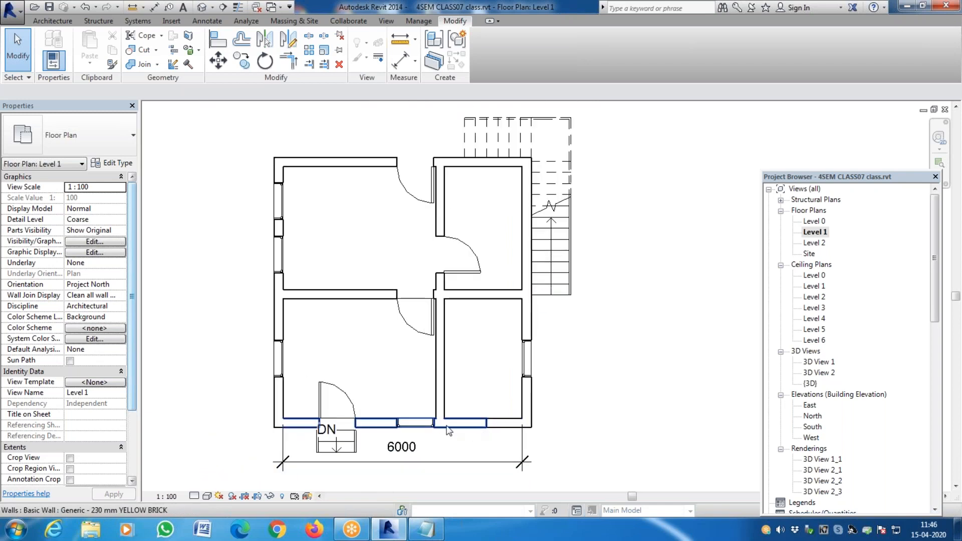
click(425, 528)
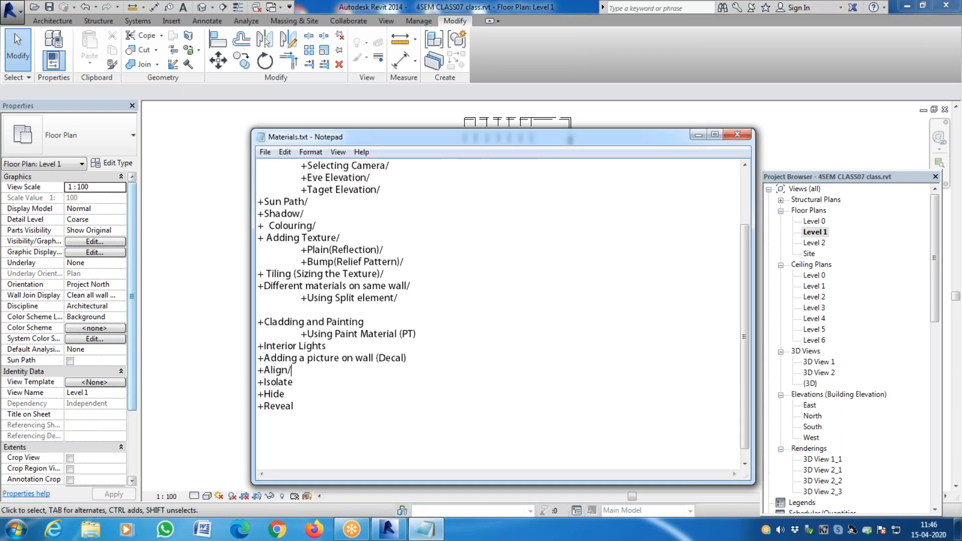
click(187, 386)
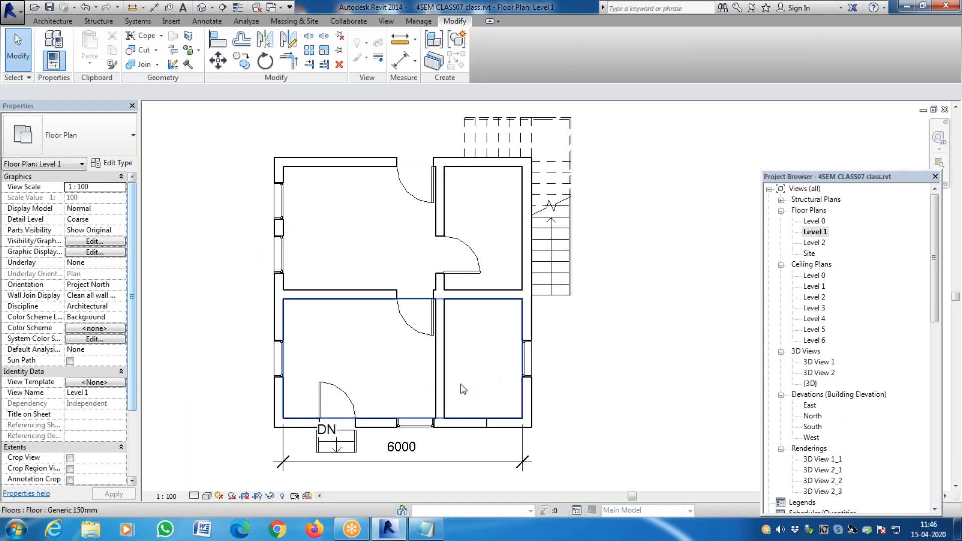
Step: Open the Level 0 floor plan and examine the house within its boundary wall and site surface
scroll(288, 371, down, 2)
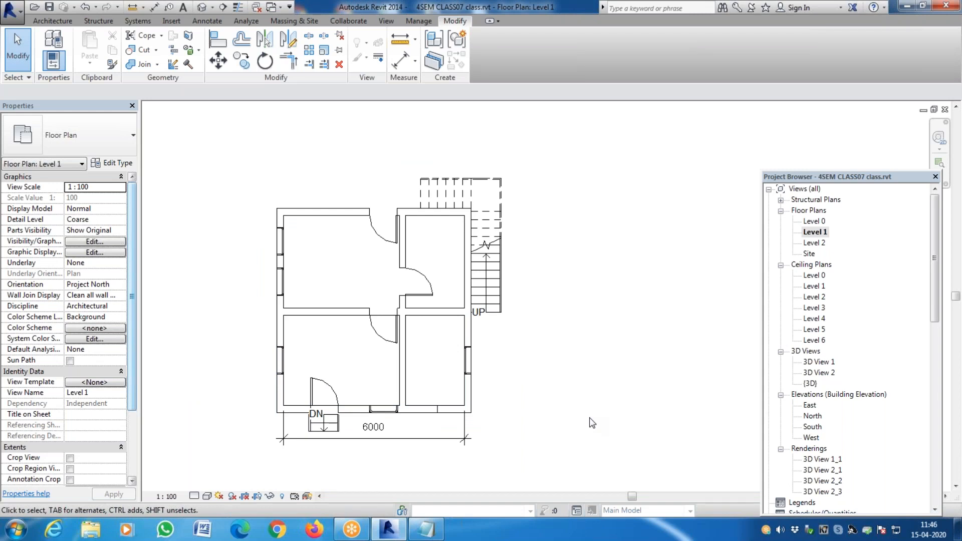
scroll(587, 305, down, 3)
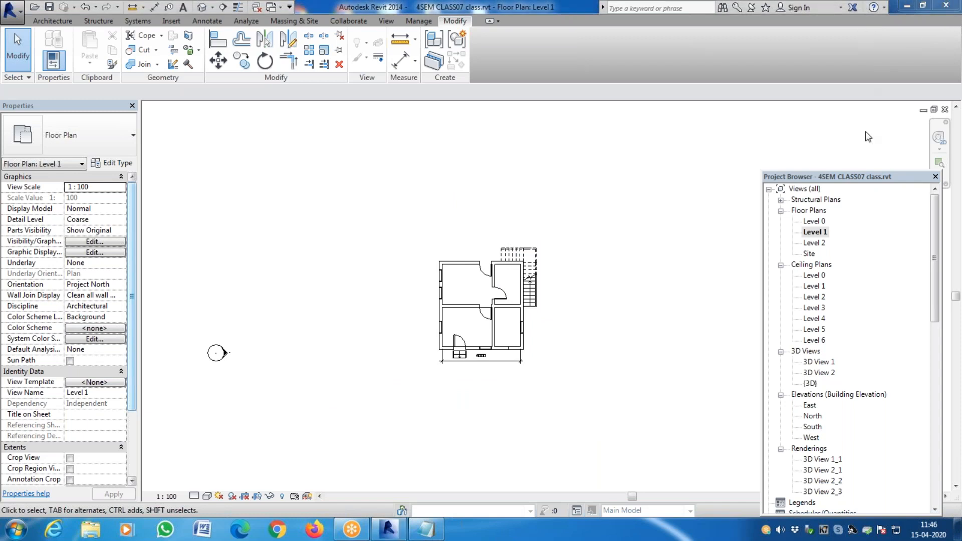
click(822, 222)
double_click(821, 222)
scroll(417, 262, down, 5)
scroll(443, 315, up, 2)
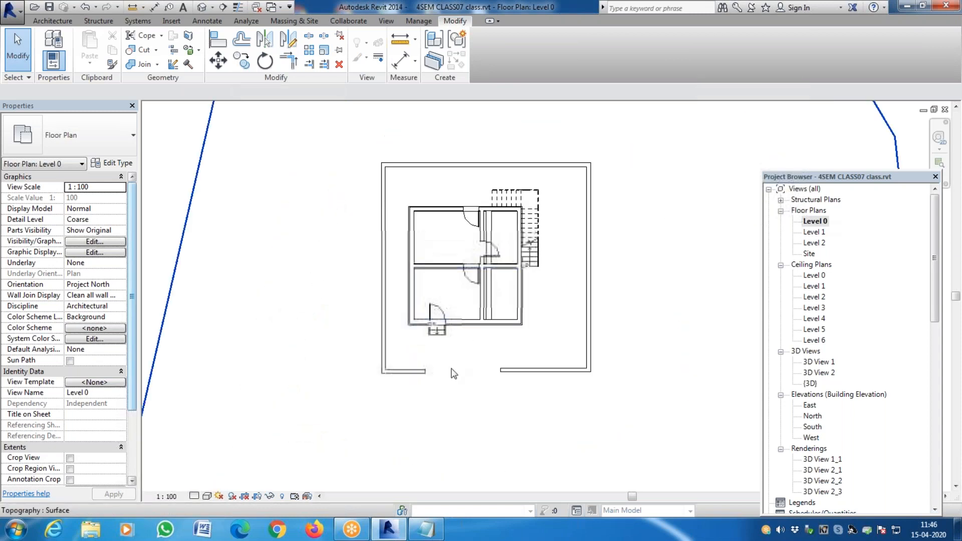
scroll(432, 378, up, 2)
scroll(370, 349, down, 5)
scroll(369, 354, down, 2)
scroll(450, 351, up, 2)
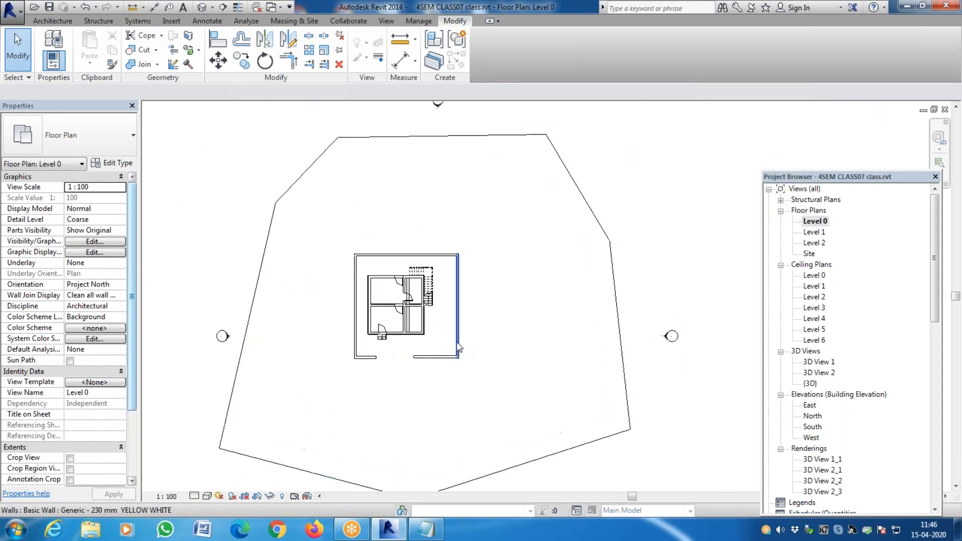
Step: Select the frame of 3D View 2 and examine its camera position in the Level 0 floor plan
double_click(820, 372)
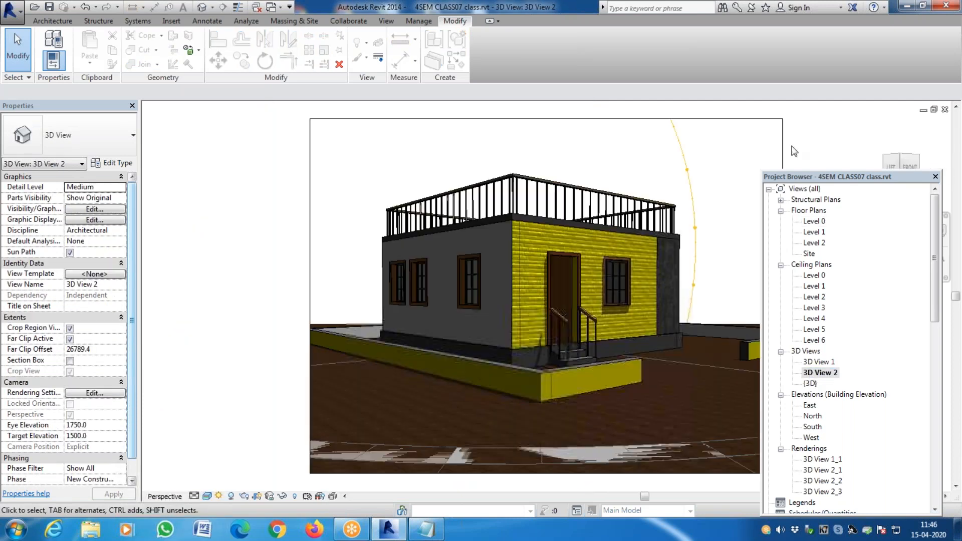
click(779, 123)
double_click(814, 221)
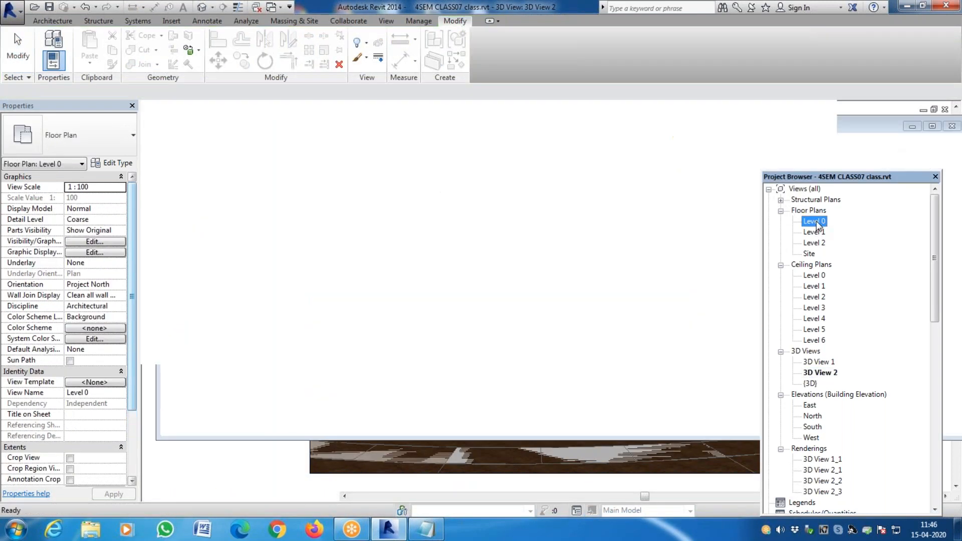
scroll(426, 371, down, 2)
scroll(370, 389, up, 5)
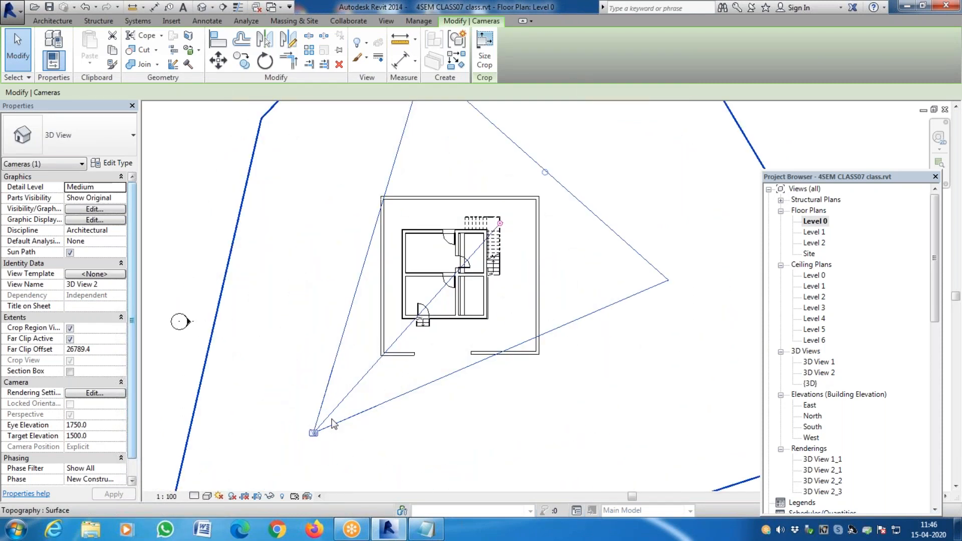
scroll(453, 358, up, 3)
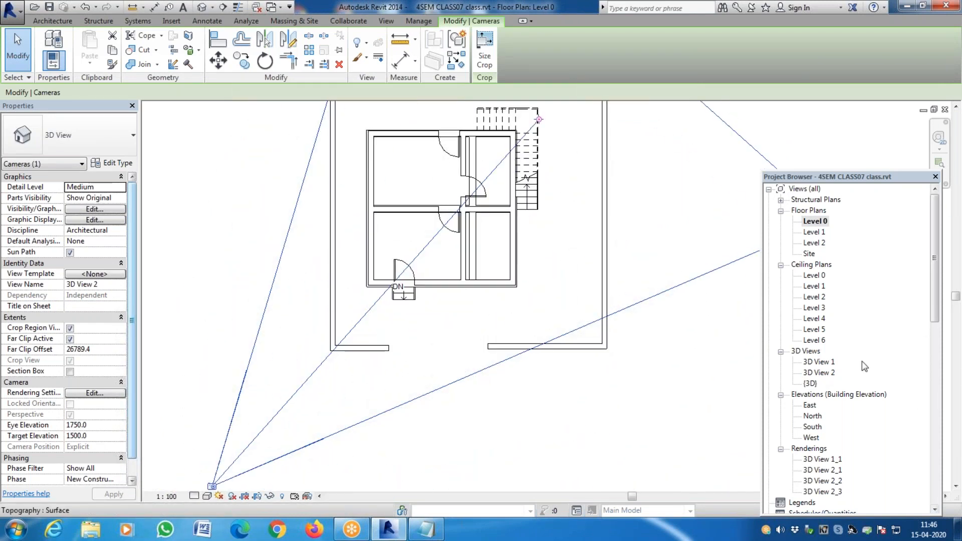
Step: Open the saved rendering 3D View 2_3 and examine the house's facade, cladding and compound wall
drag(935, 314, 935, 362)
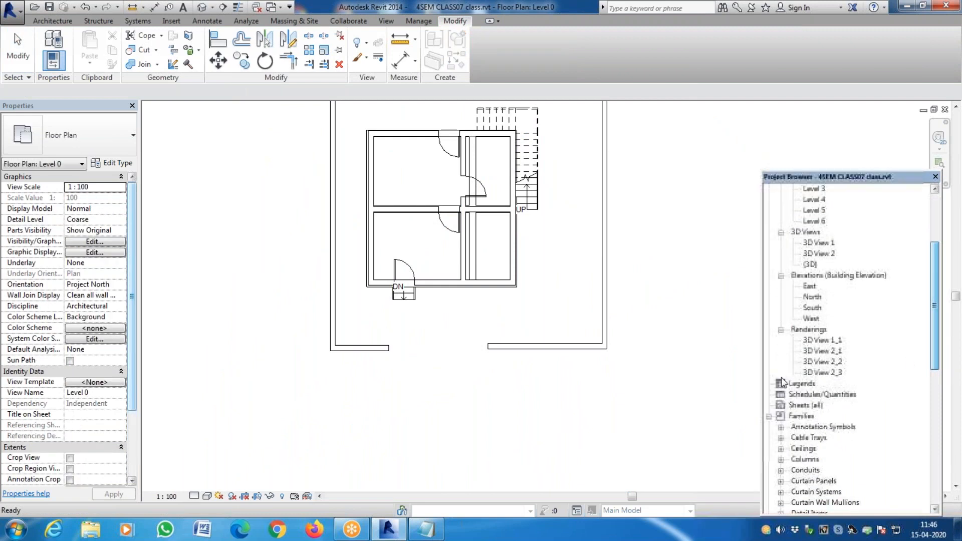
double_click(823, 372)
scroll(276, 379, down, 3)
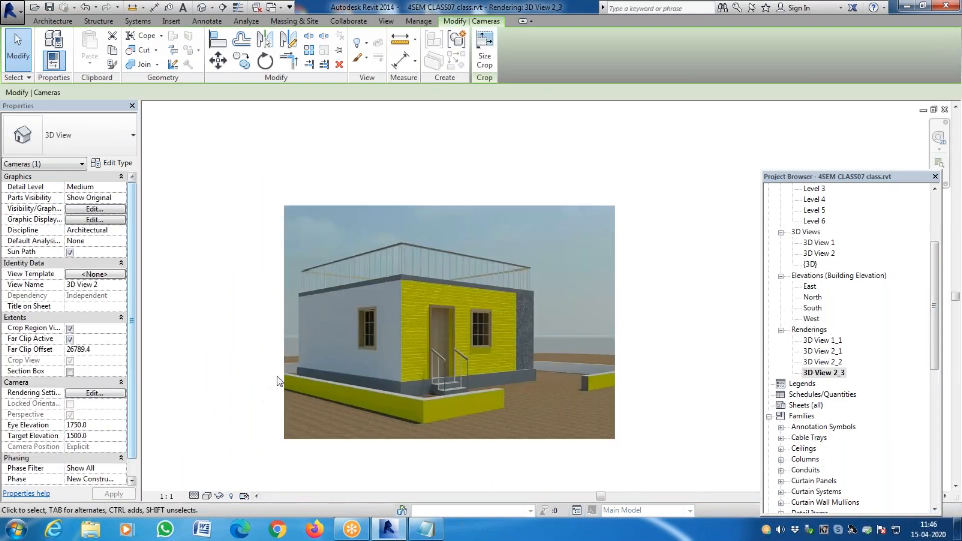
scroll(602, 393, up, 4)
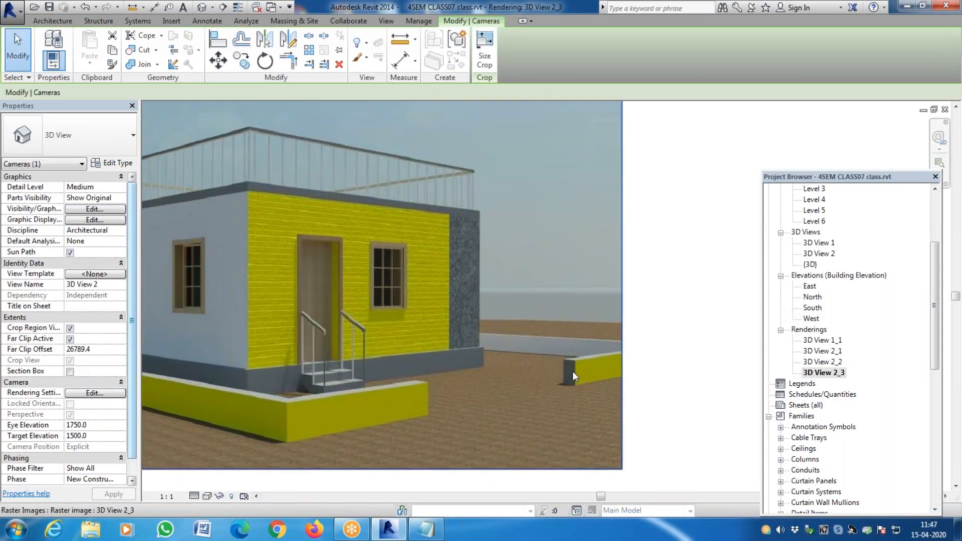
scroll(637, 375, down, 2)
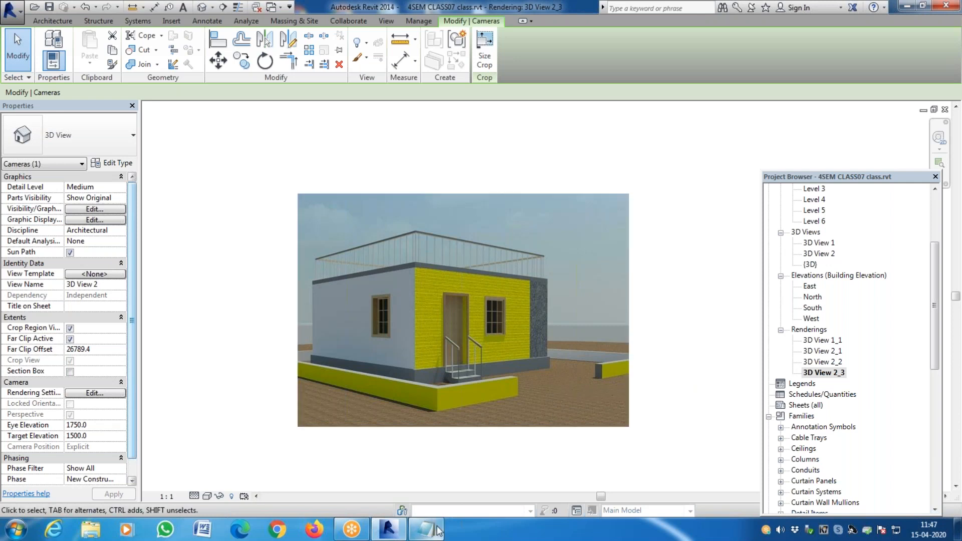
mouse_move(439, 530)
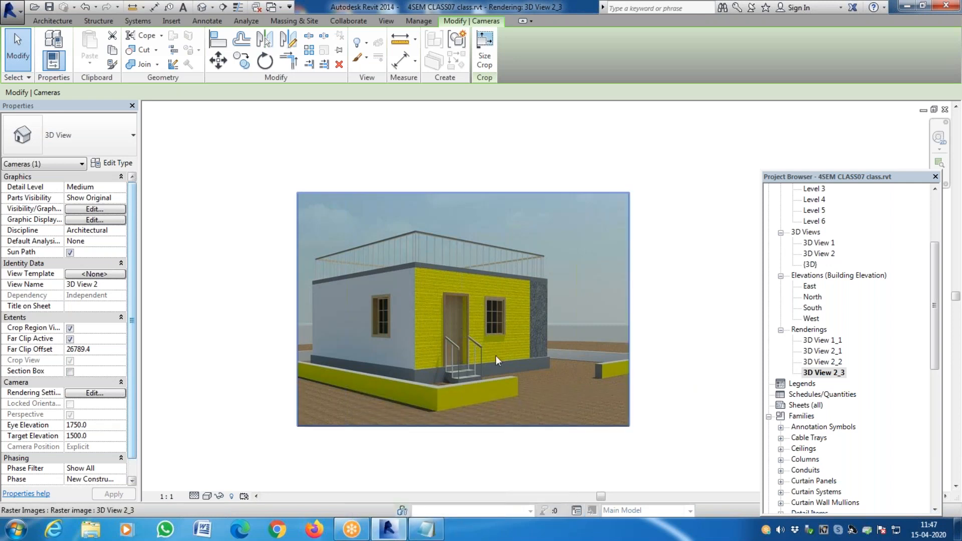
Step: Return to the Level 1 floor plan and clear the camera selection
drag(934, 273, 933, 229)
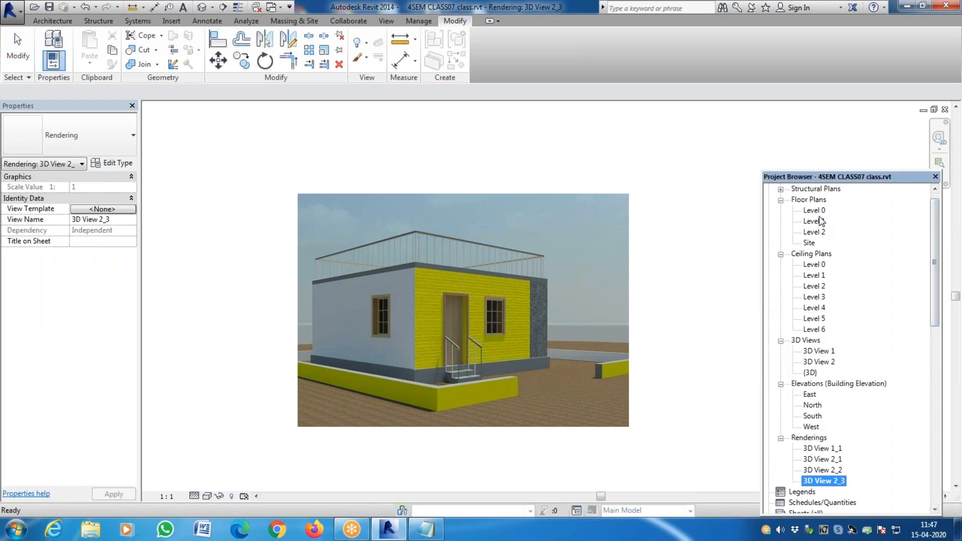
double_click(814, 221)
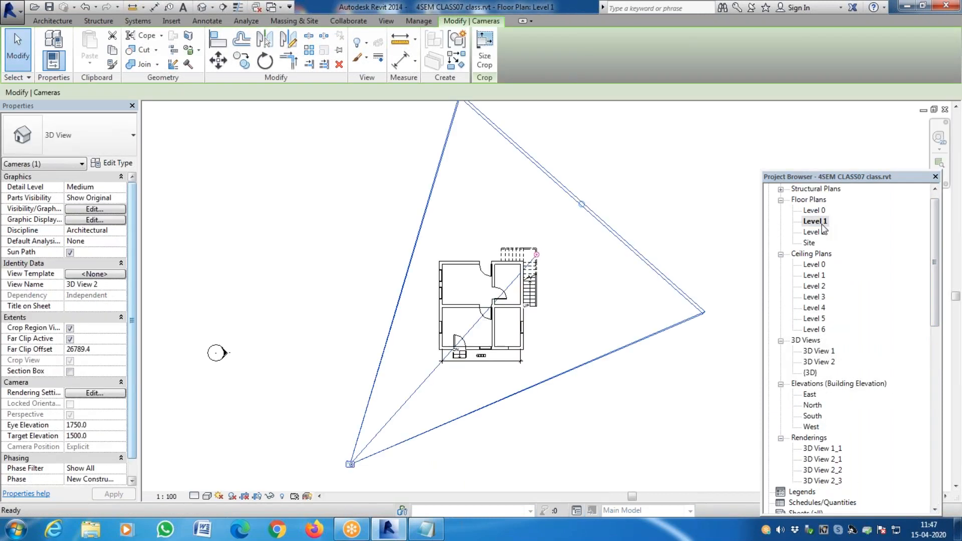
click(607, 413)
scroll(483, 354, up, 5)
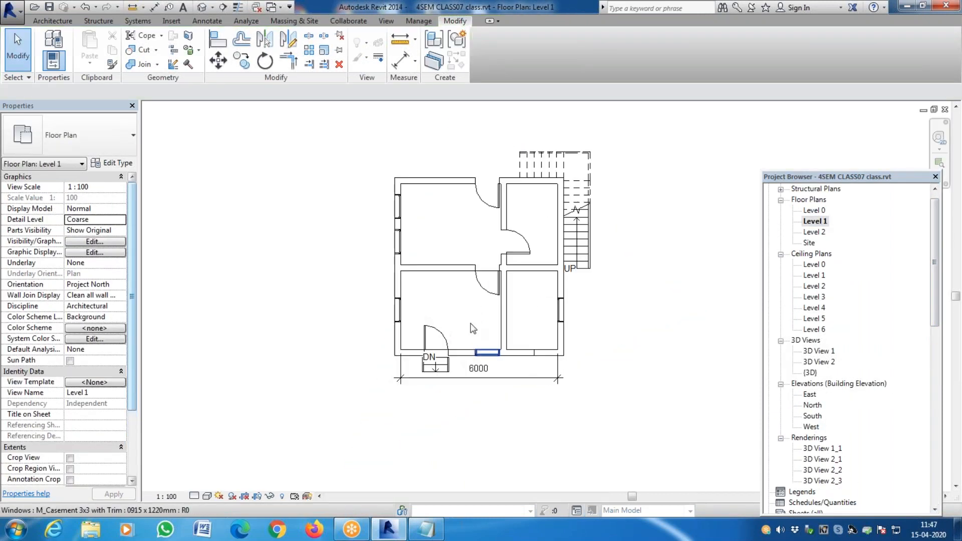
scroll(250, 287, down, 4)
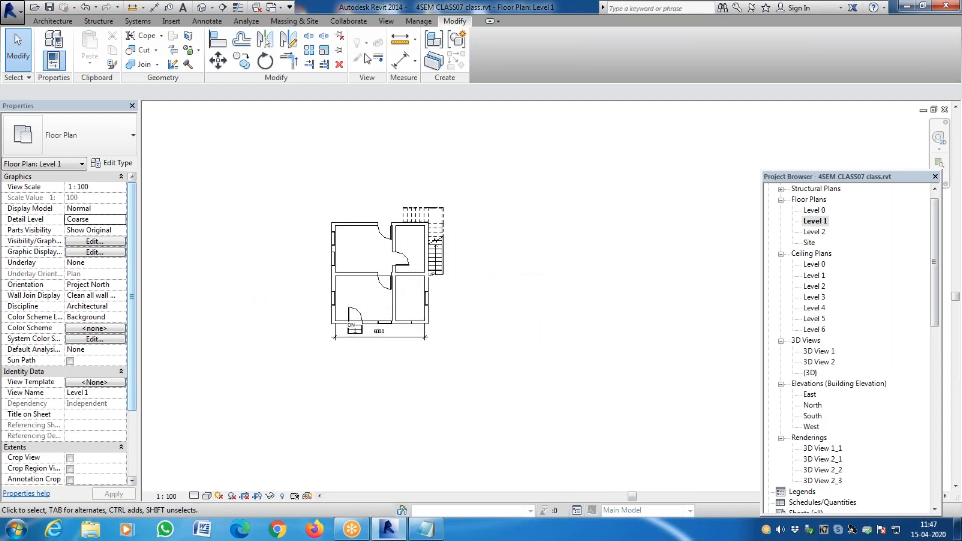
Step: Place a camera with a 1750 offset at the east wall of the Level 1 front room, aimed at the west window
click(213, 7)
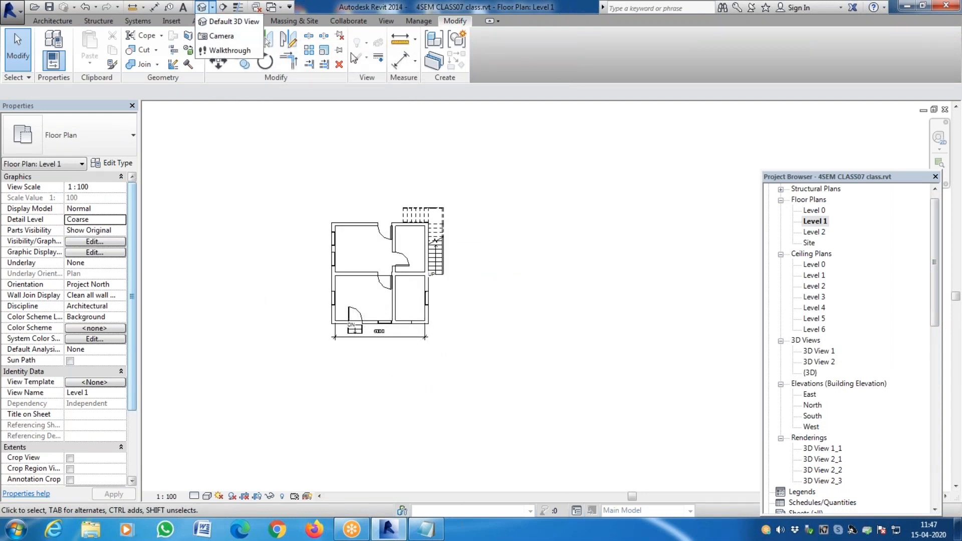
click(386, 21)
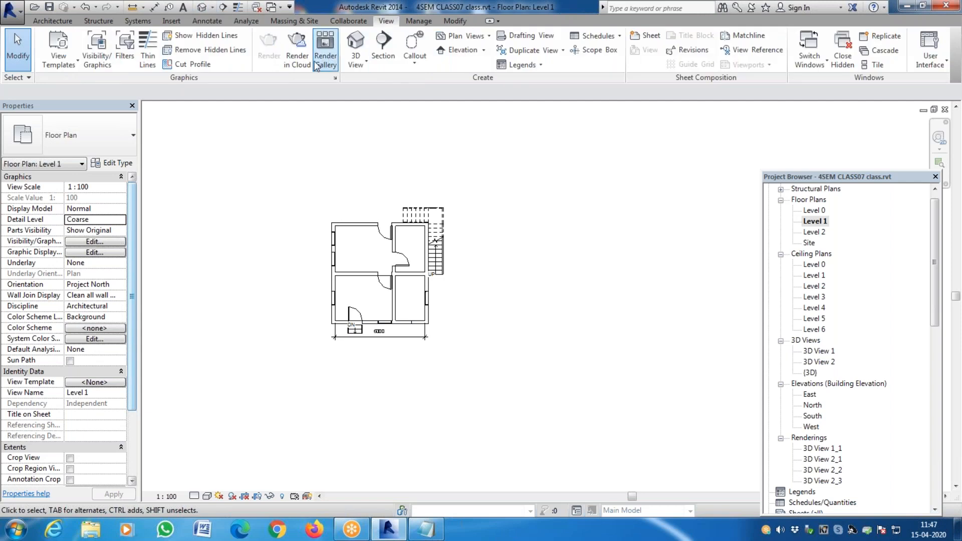
click(369, 64)
click(368, 100)
scroll(385, 314, up, 4)
scroll(384, 314, up, 2)
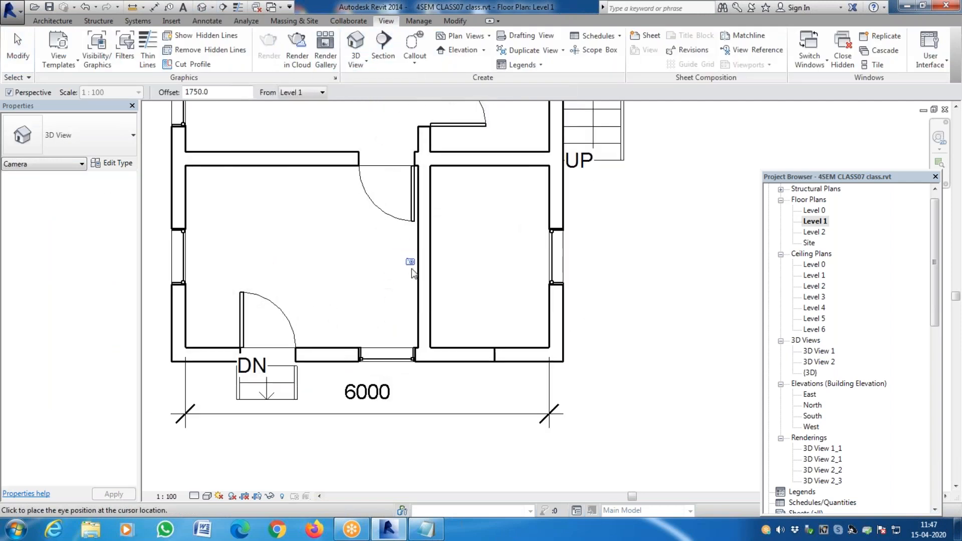
click(410, 271)
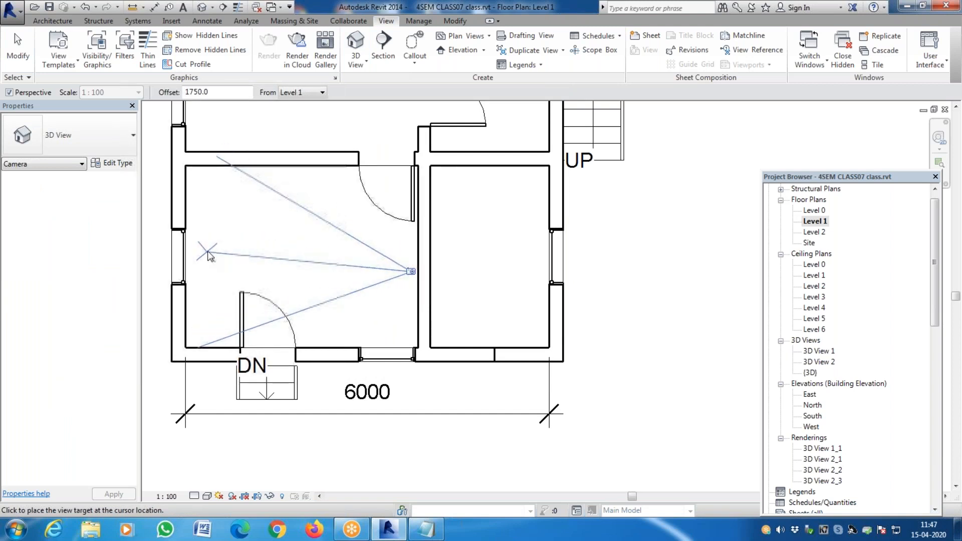
click(225, 259)
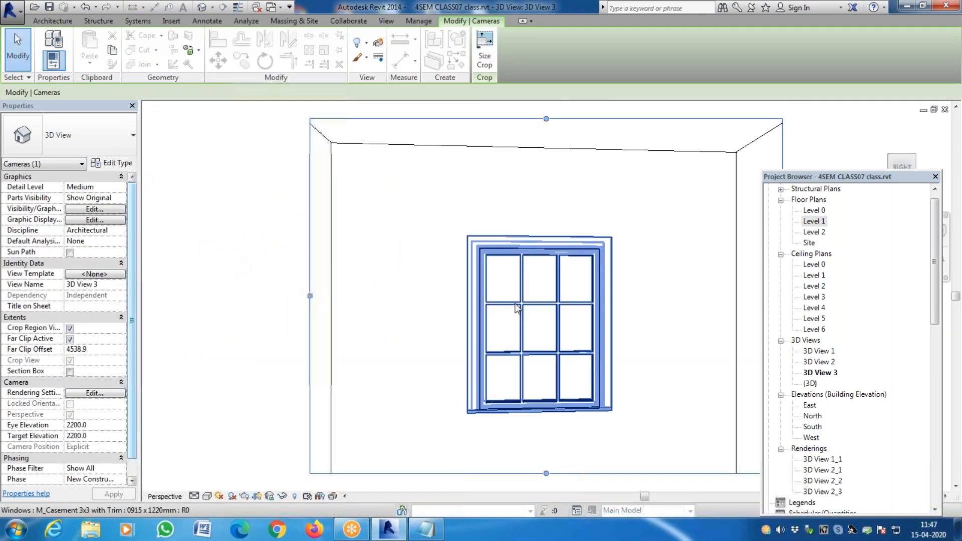
scroll(286, 296, down, 5)
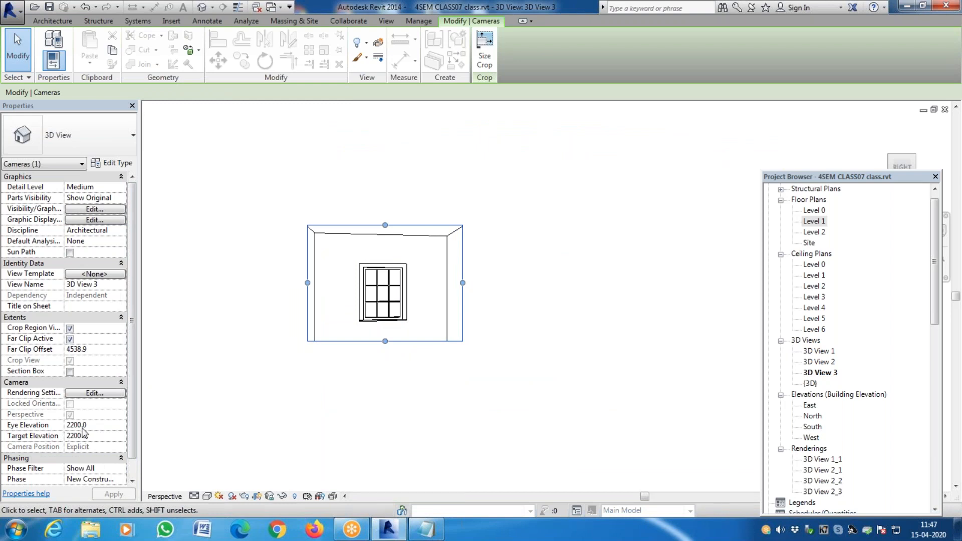
Step: Switch to the Windows Calculator to add 1730 and 450, and return to the camera's eye elevation value in Revit
key(super)
text(calc)
key(Return)
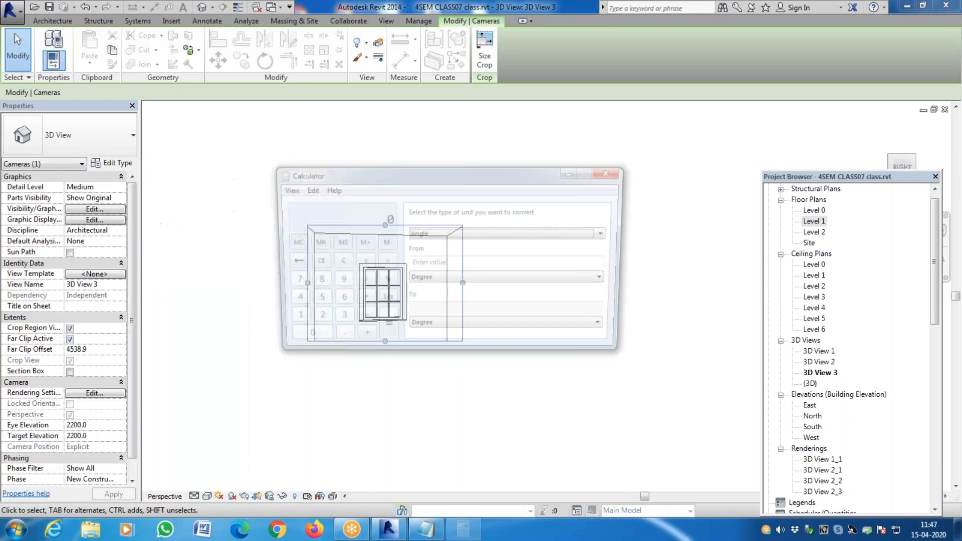
text(172)
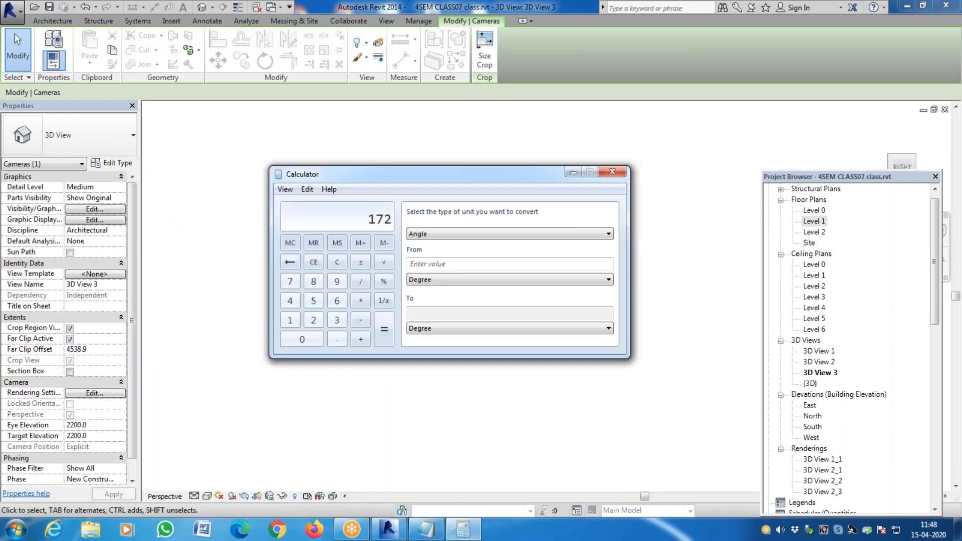
key(BackSpace)
text(30)
key(plus)
text(450)
key(Return)
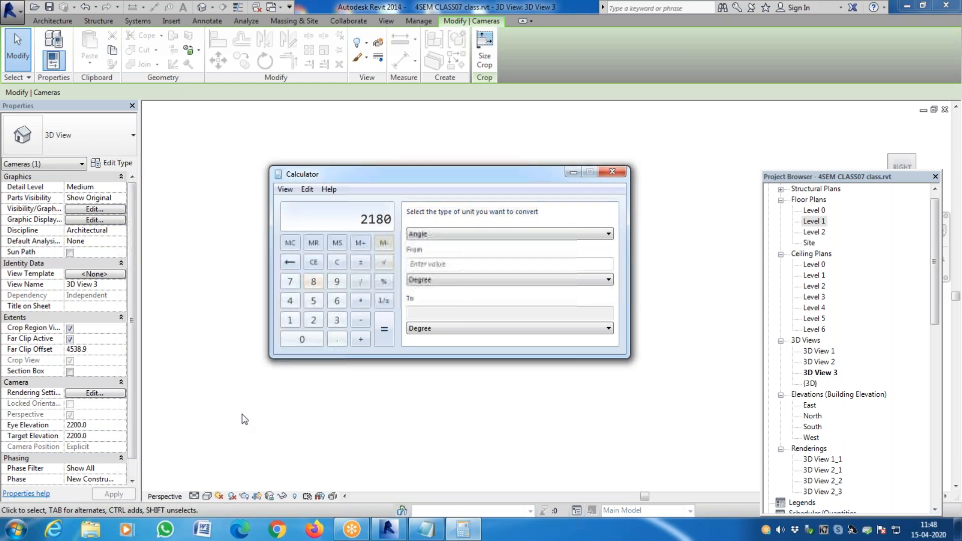
click(89, 436)
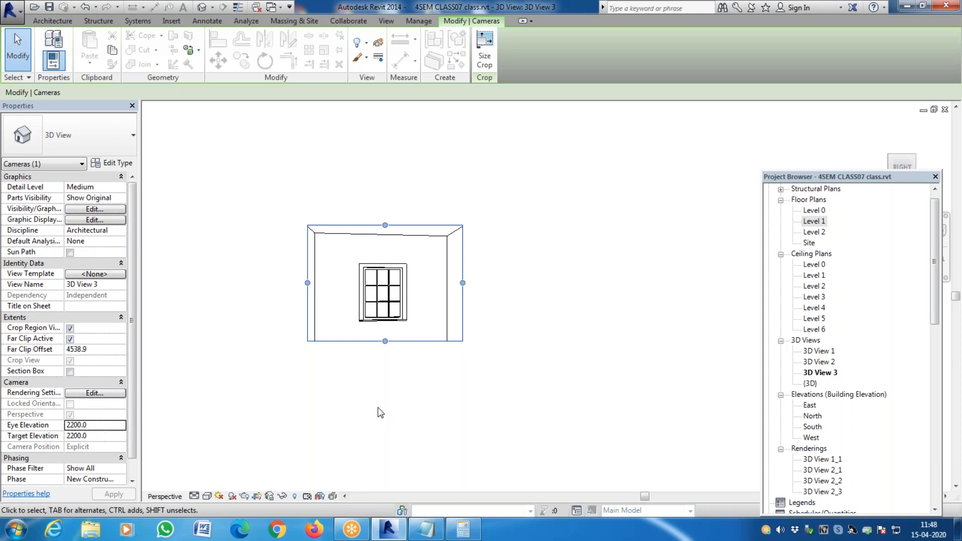
Step: Enlarge the crop region of 3D View 3 on all four sides to take in the floor, ceiling, side walls and door
scroll(389, 360, up, 4)
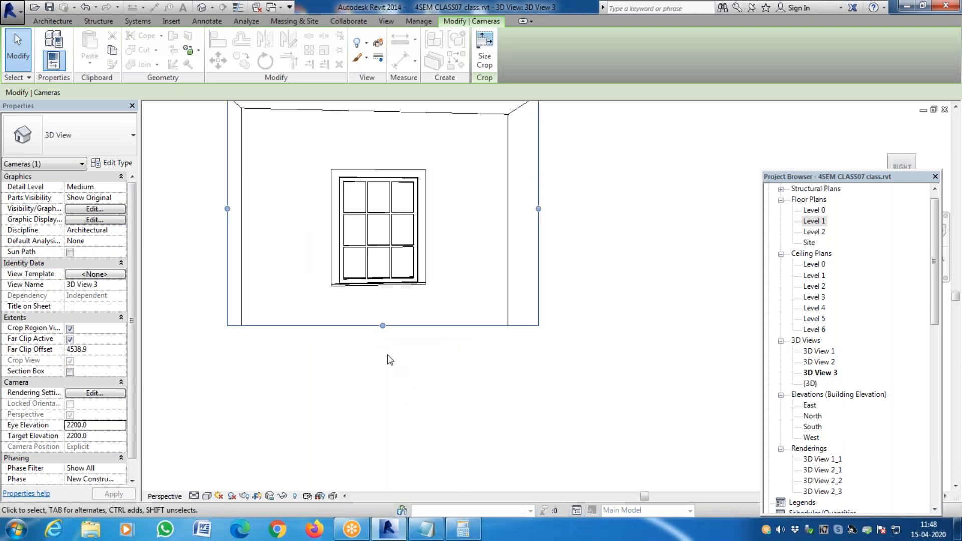
drag(382, 327, 379, 458)
scroll(394, 410, down, 3)
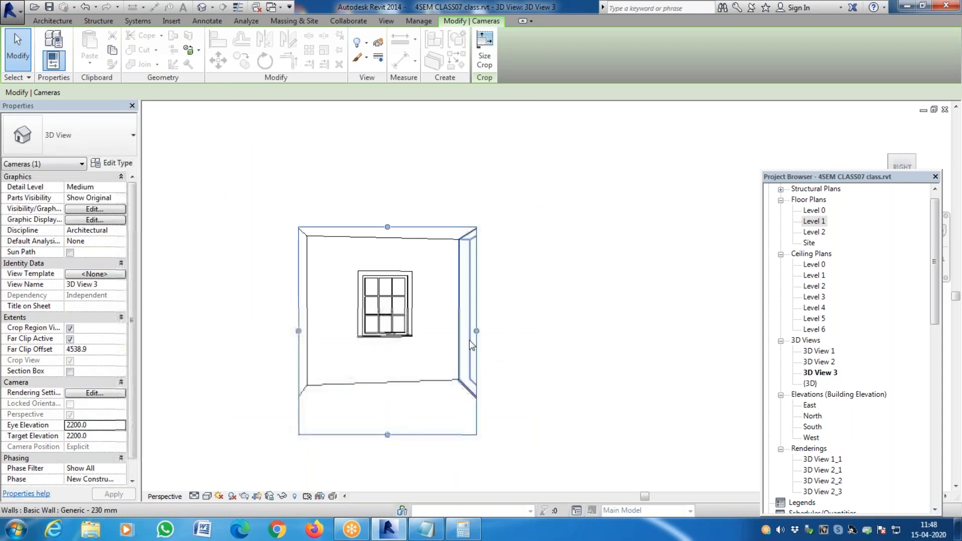
drag(476, 331, 545, 331)
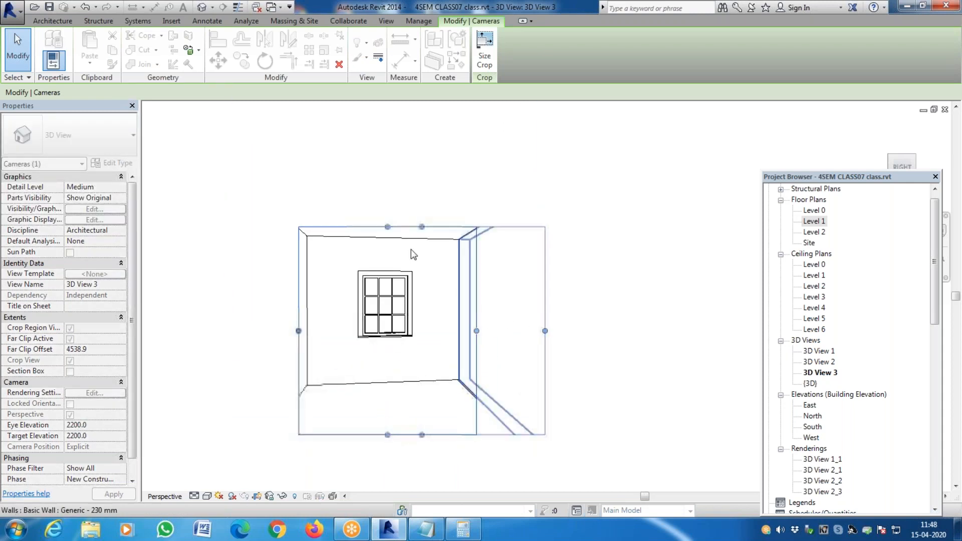
drag(421, 227, 422, 184)
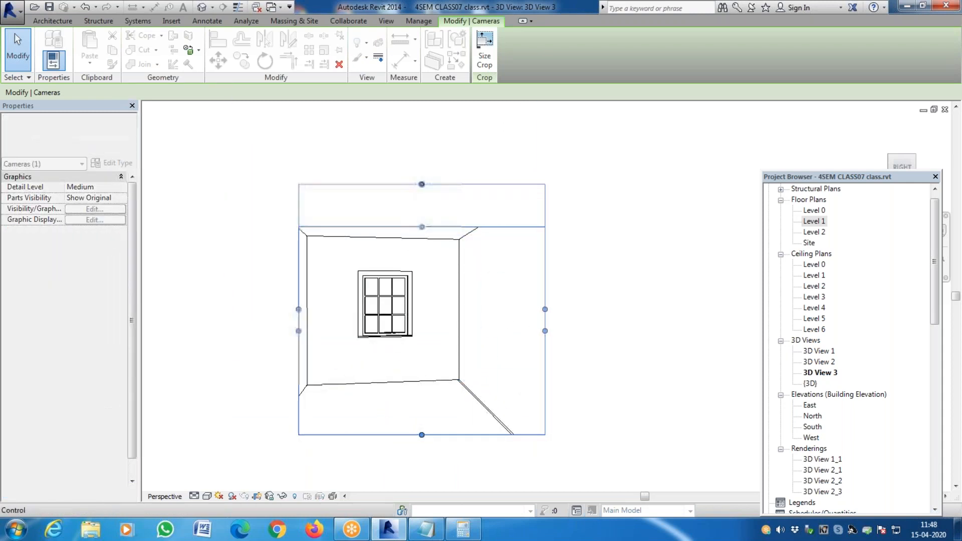
drag(299, 309, 231, 310)
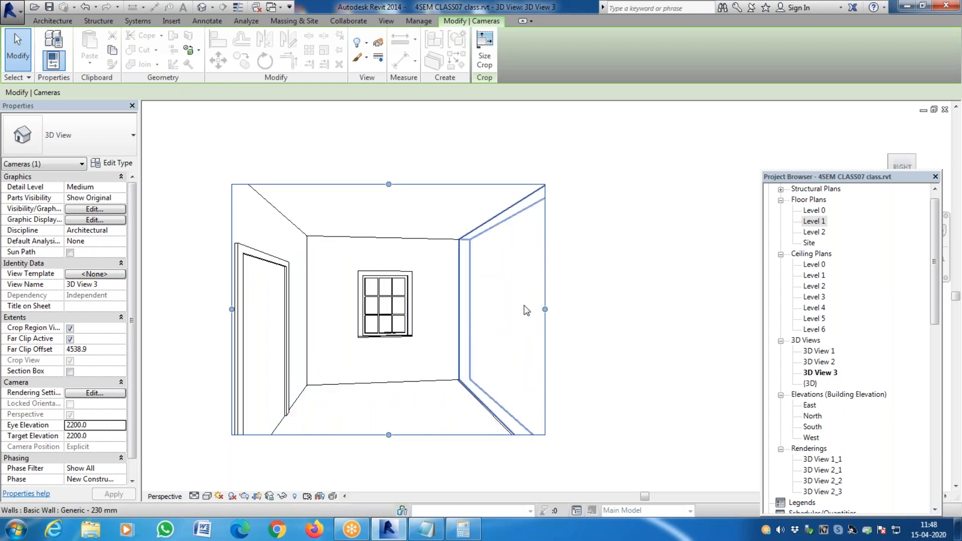
scroll(524, 304, down, 2)
scroll(562, 383, up, 1)
scroll(576, 381, down, 1)
scroll(493, 413, up, 3)
scroll(521, 434, down, 2)
scroll(291, 371, up, 2)
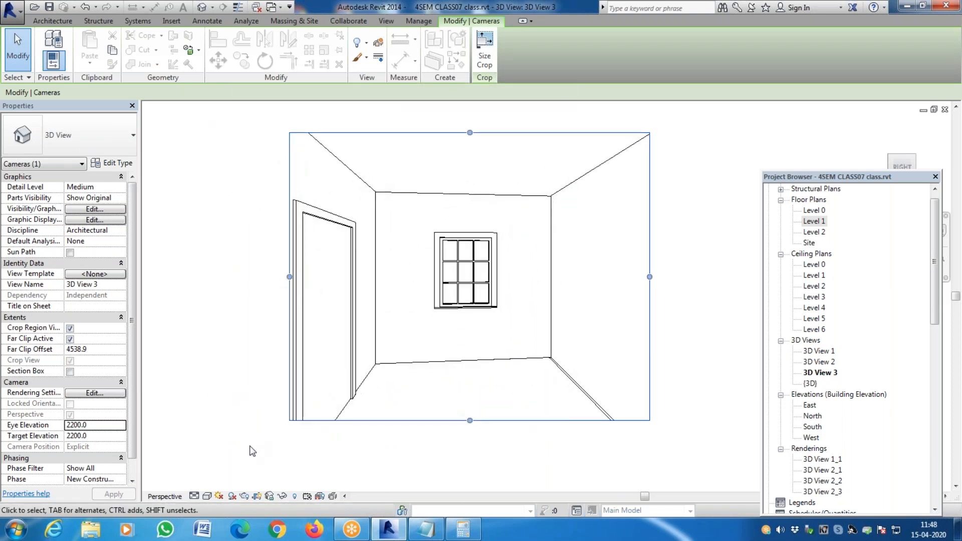
middle_drag(455, 194, 403, 222)
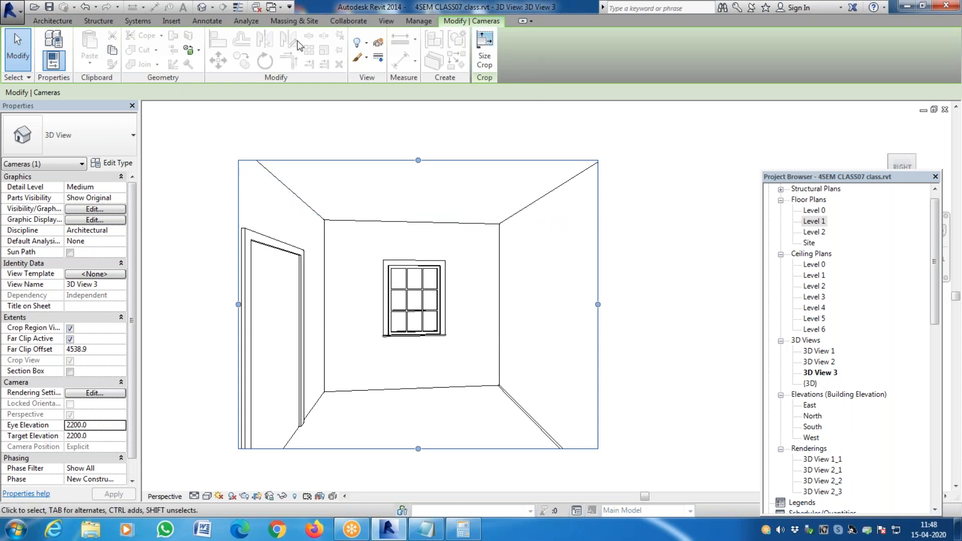
Step: Render 3D View 3 at Best quality with the Interior: Sun only lighting scheme
click(386, 20)
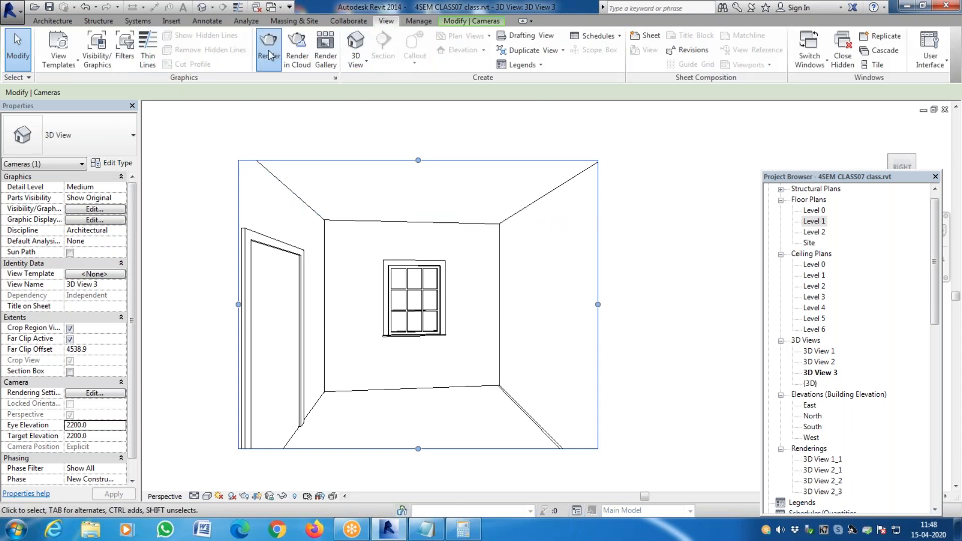
click(269, 54)
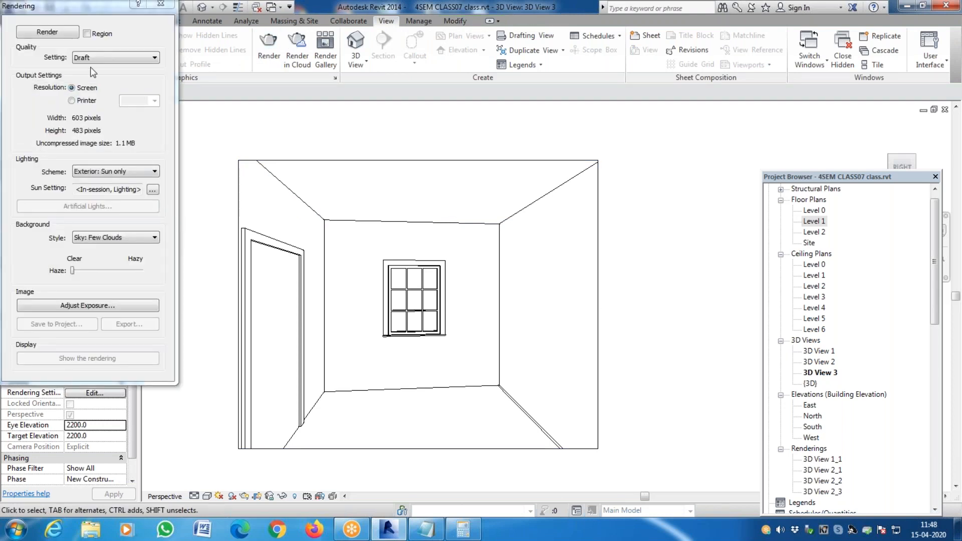
click(99, 59)
click(95, 95)
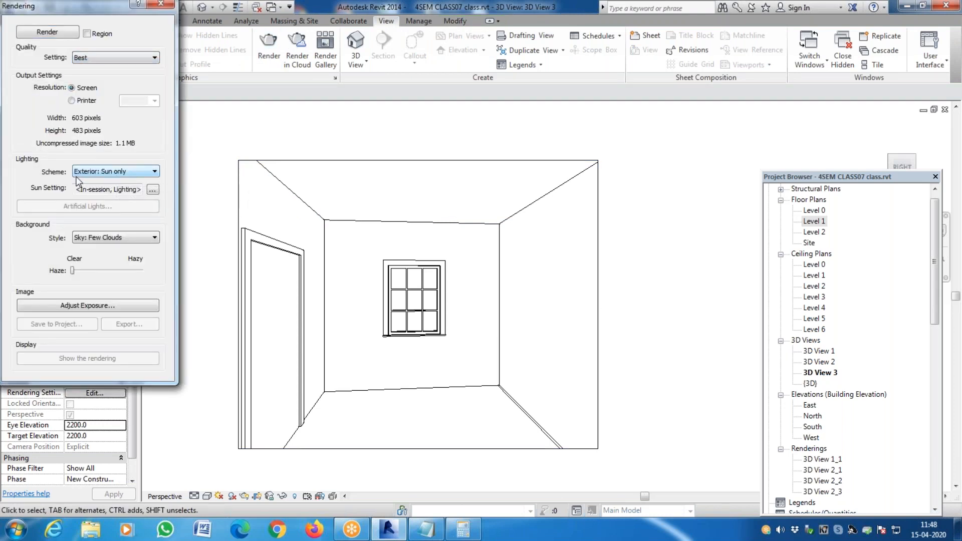
click(114, 173)
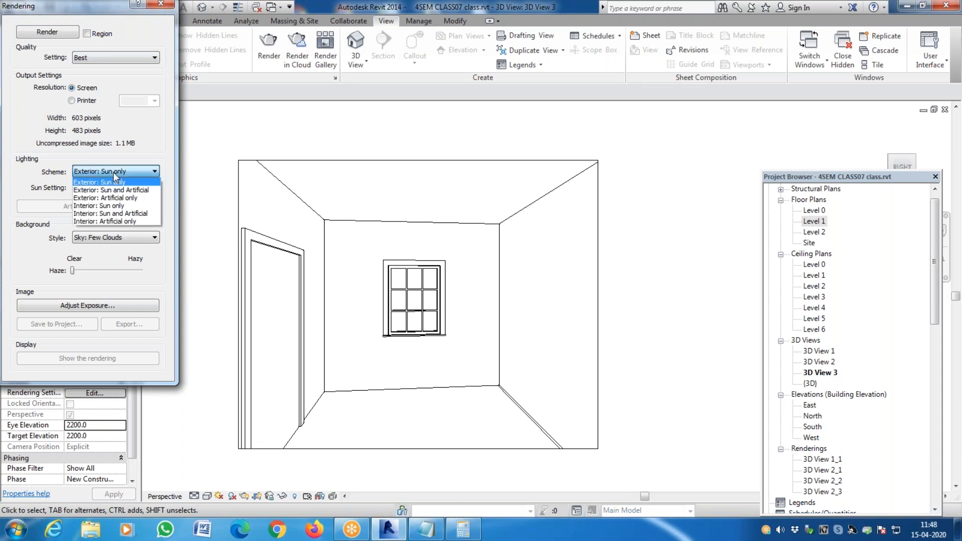
click(116, 208)
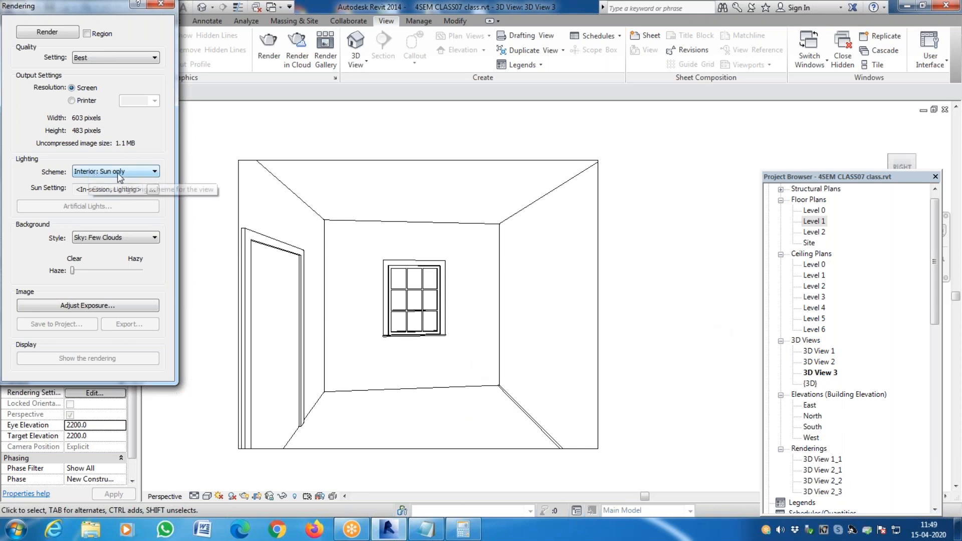
click(71, 34)
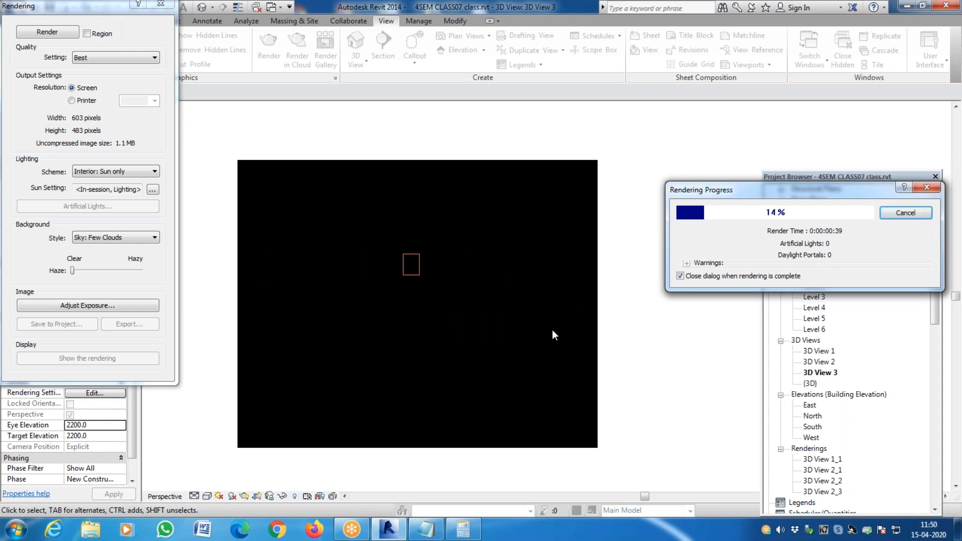
Step: Cancel the running render and render 3D View 3 again at Draft quality
click(918, 225)
click(501, 267)
click(118, 57)
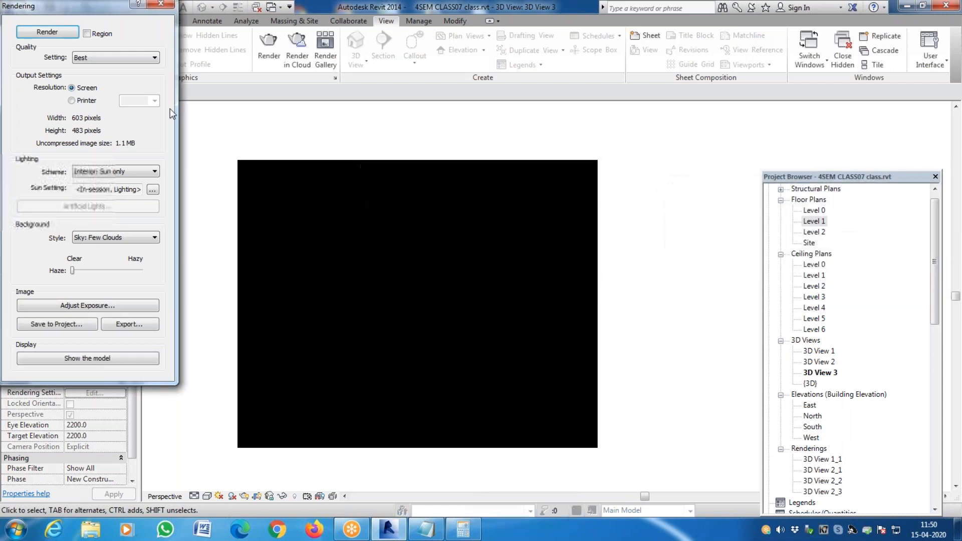
click(85, 64)
click(56, 33)
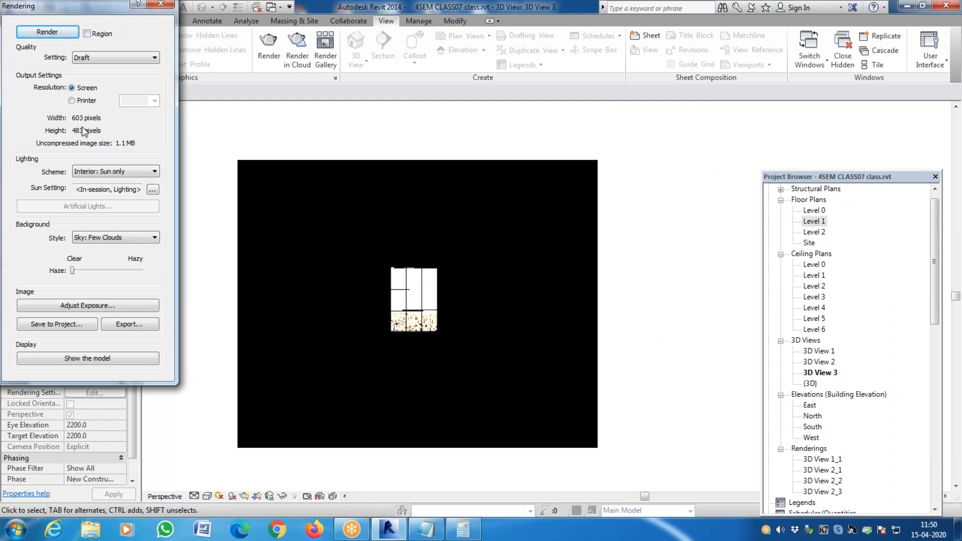
Step: Render 3D View 3 again with the Interior: Sun and Artificial lighting scheme
click(155, 172)
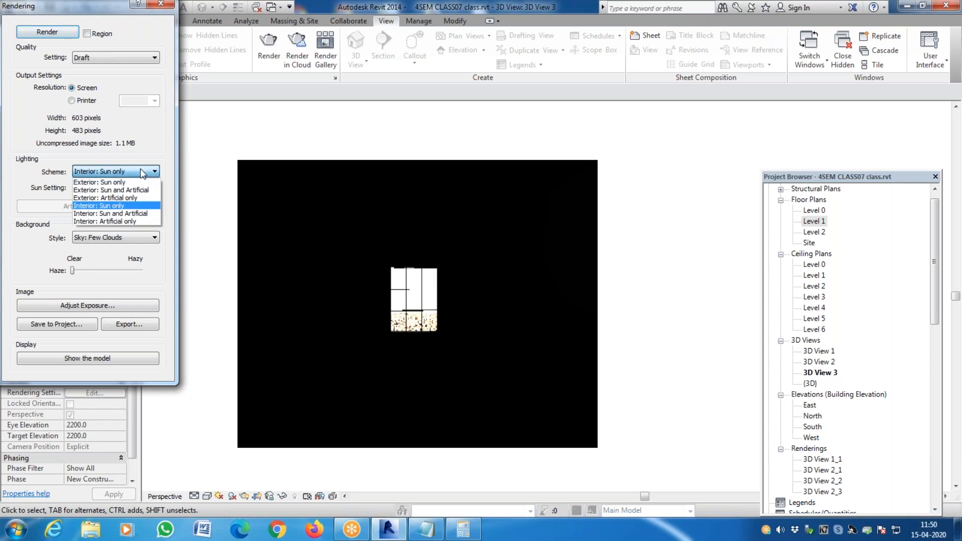
click(130, 215)
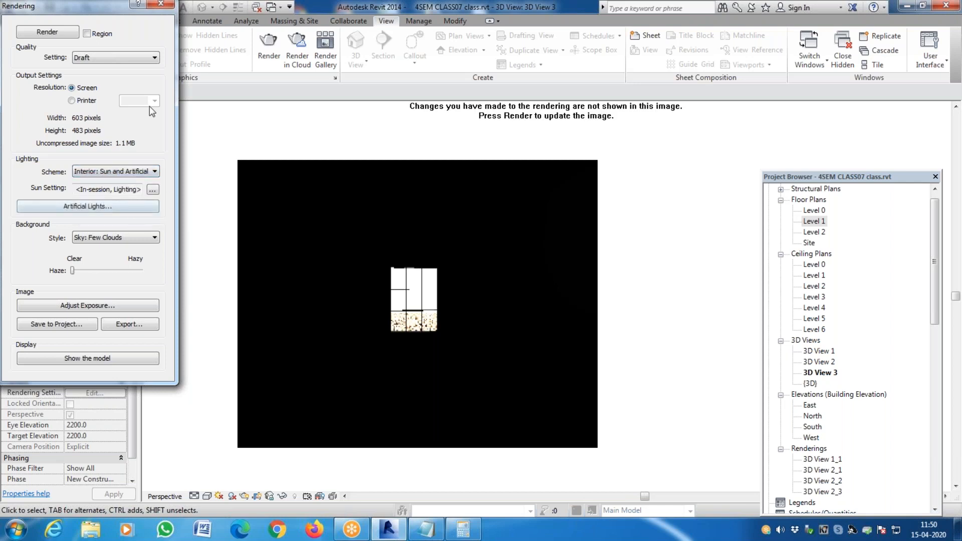
click(48, 31)
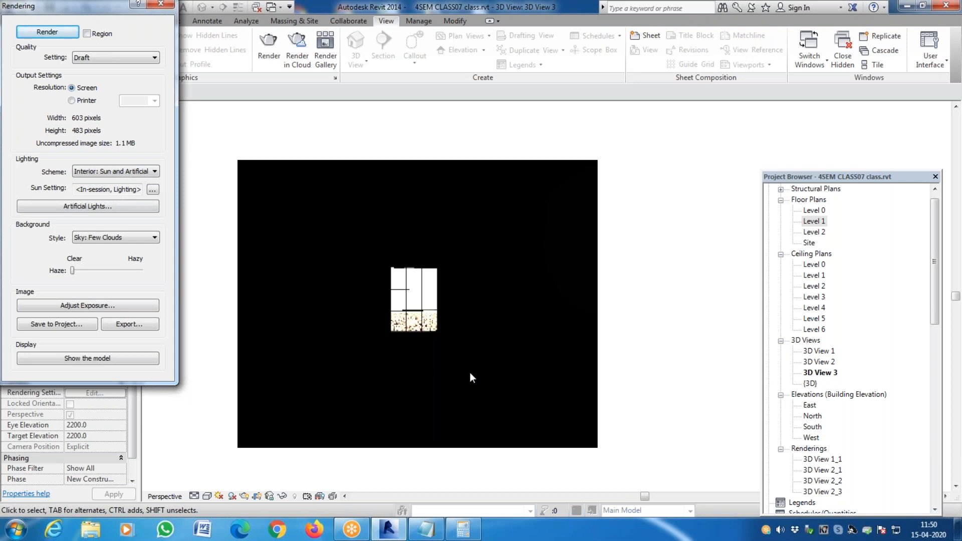
Step: Change the lighting scheme to Interior: Artificial only and render 3D View 3 again
click(116, 172)
click(119, 221)
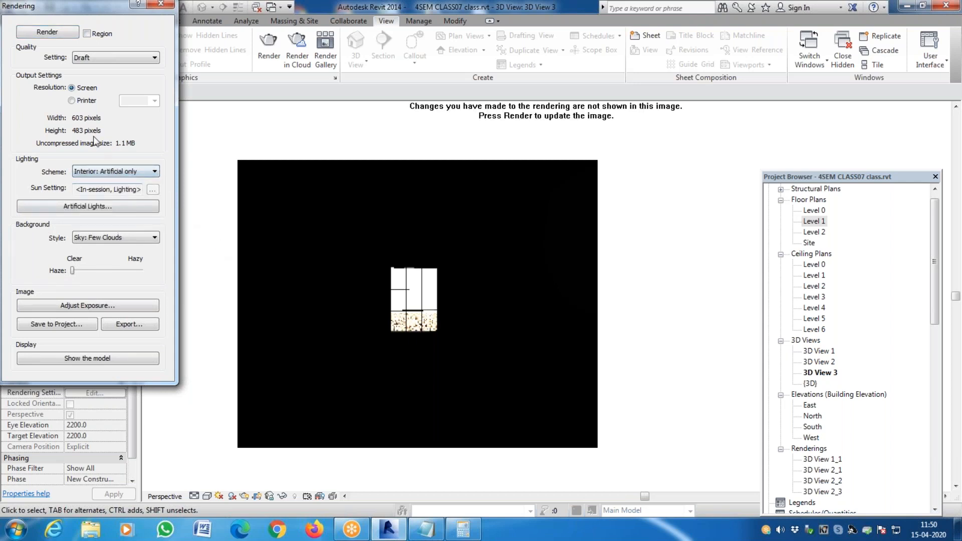
click(50, 32)
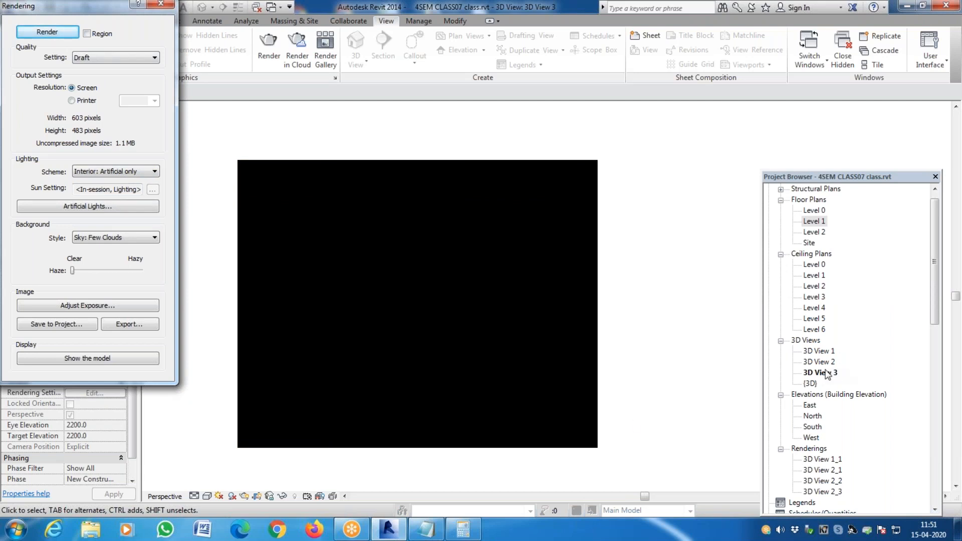
Step: Return to the Level 1 floor plan and look through the project's family categories, collapsing the Furniture category
double_click(814, 221)
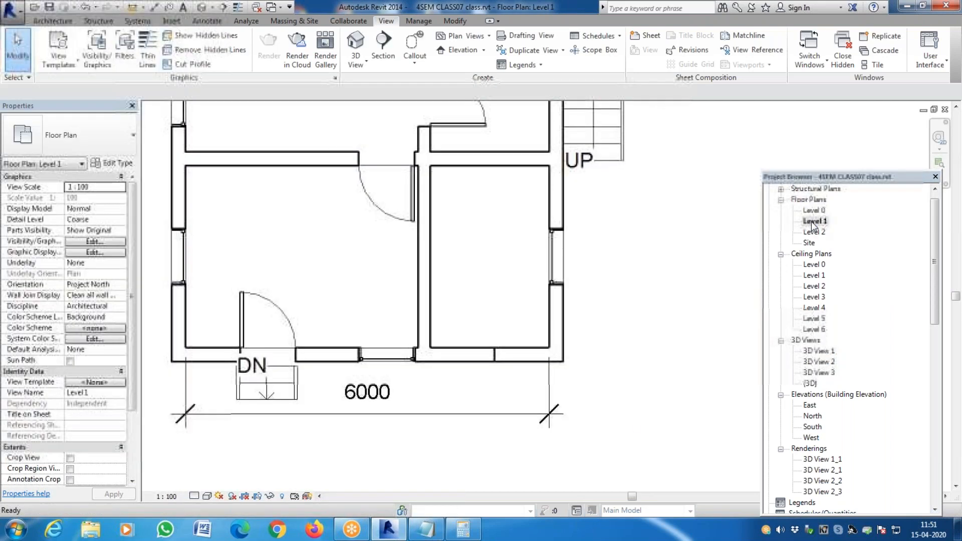
scroll(441, 316, down, 5)
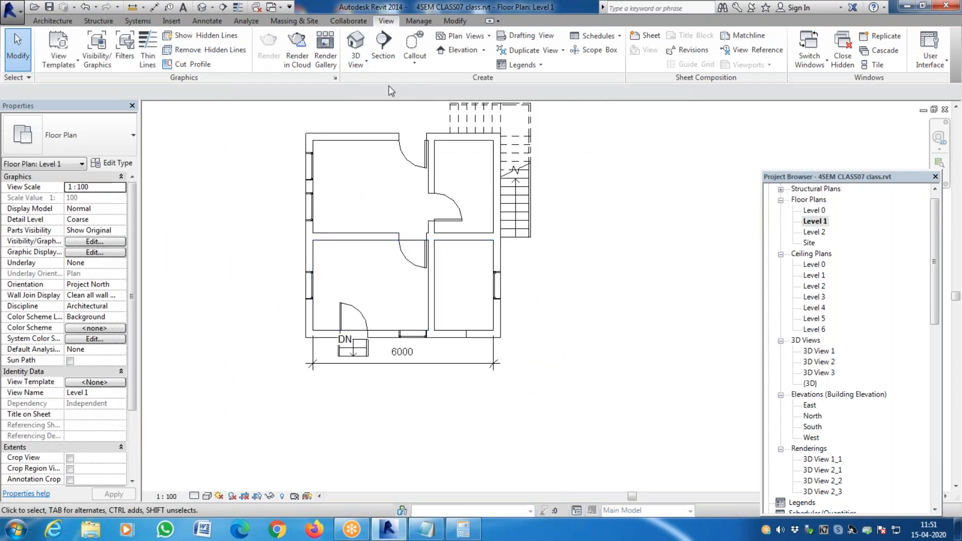
drag(848, 177, 835, 111)
drag(921, 231, 924, 379)
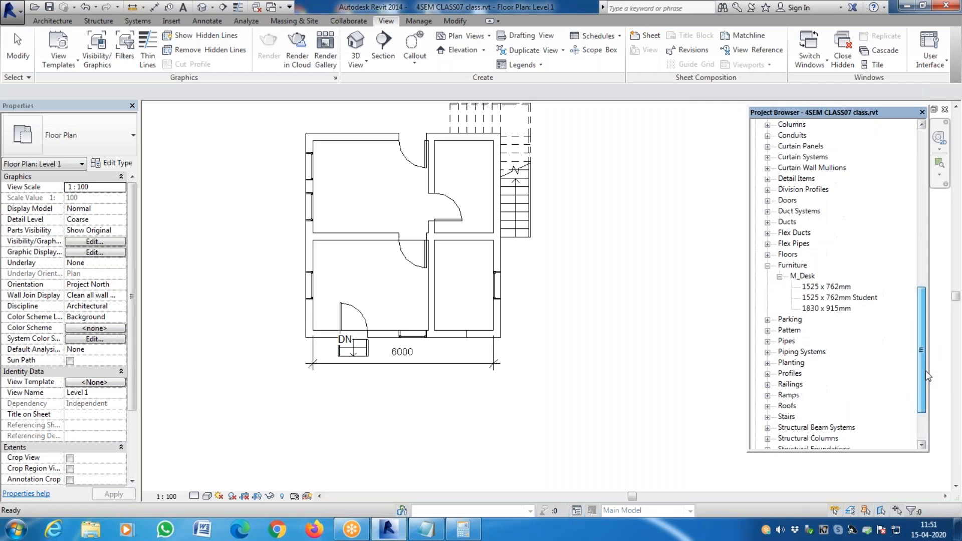
click(767, 265)
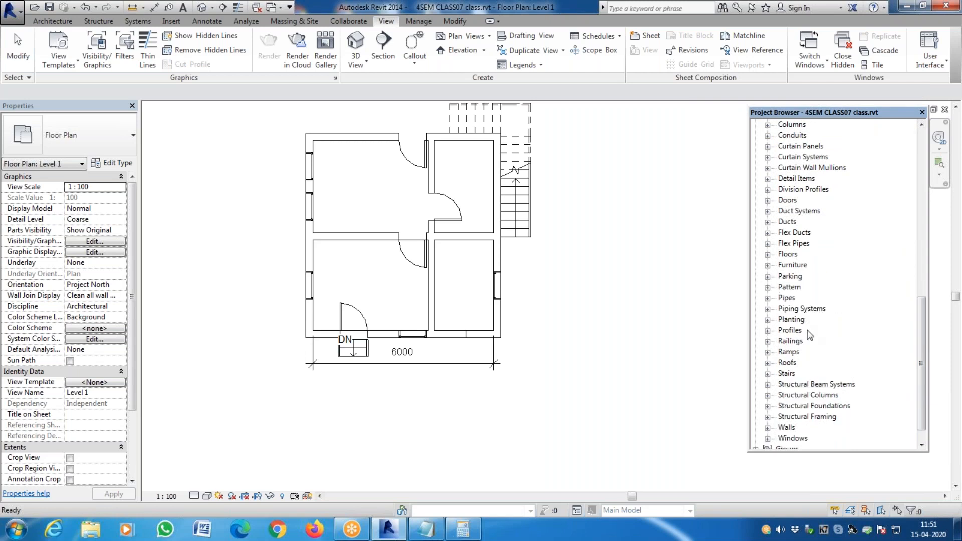
drag(921, 342, 922, 306)
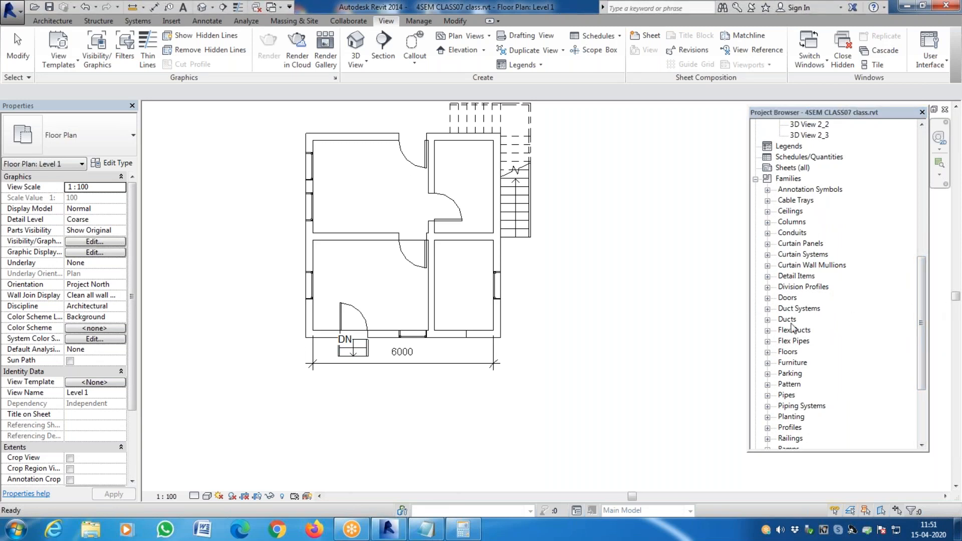
Step: Move the Project Browser closer to the floor plan and look through the listed family categories
click(847, 113)
drag(847, 111, 740, 123)
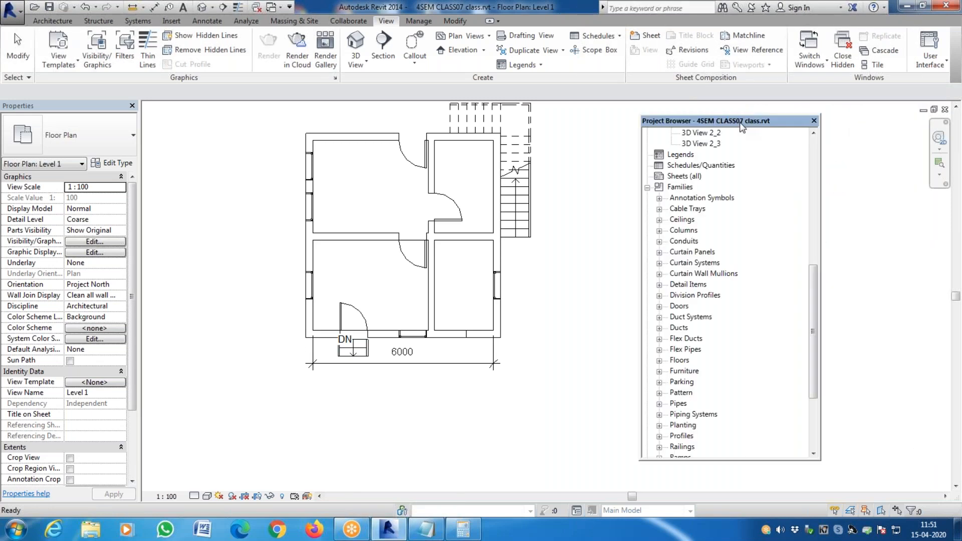
mouse_move(815, 368)
mouse_down()
mouse_move(815, 408)
mouse_move(812, 366)
mouse_up()
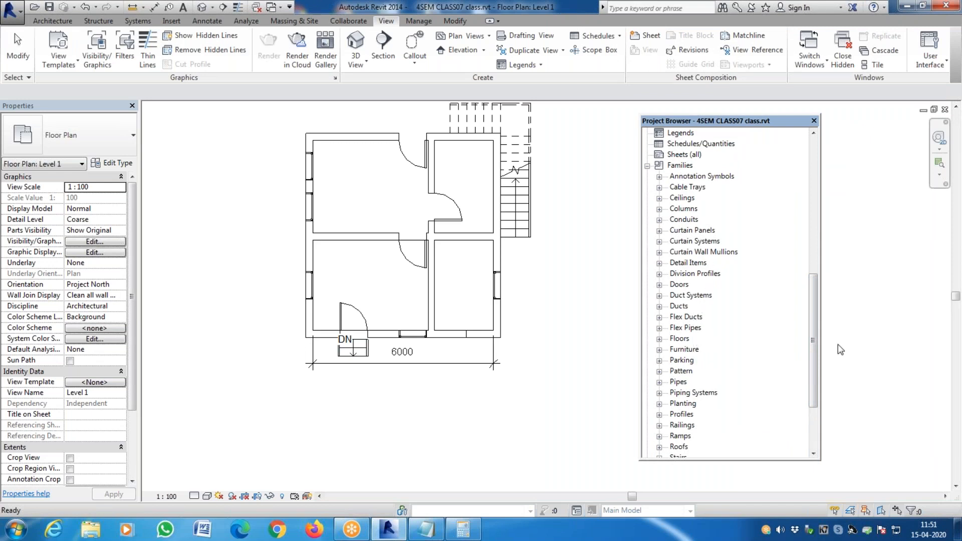
drag(817, 341, 813, 389)
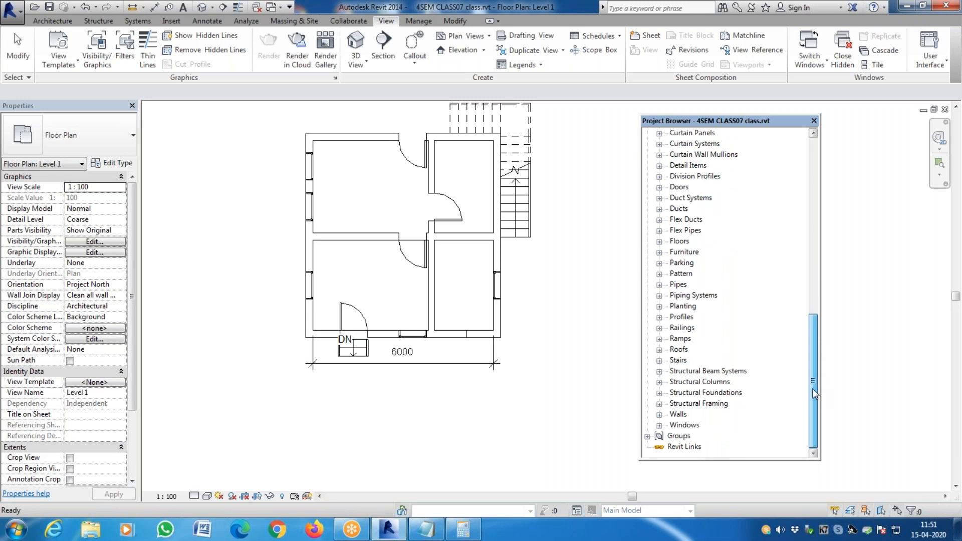
drag(815, 393, 814, 343)
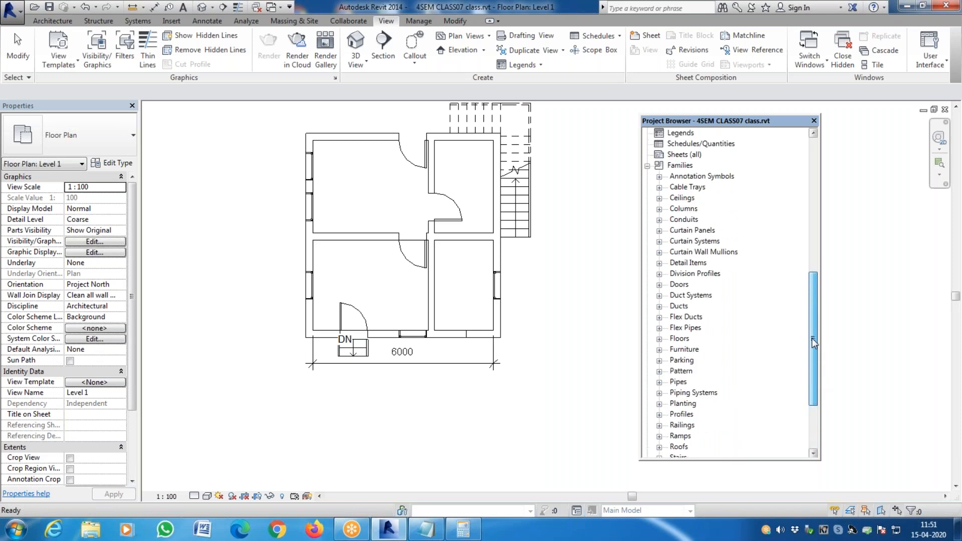
mouse_move(813, 342)
mouse_down()
mouse_move(818, 396)
mouse_move(813, 337)
mouse_up()
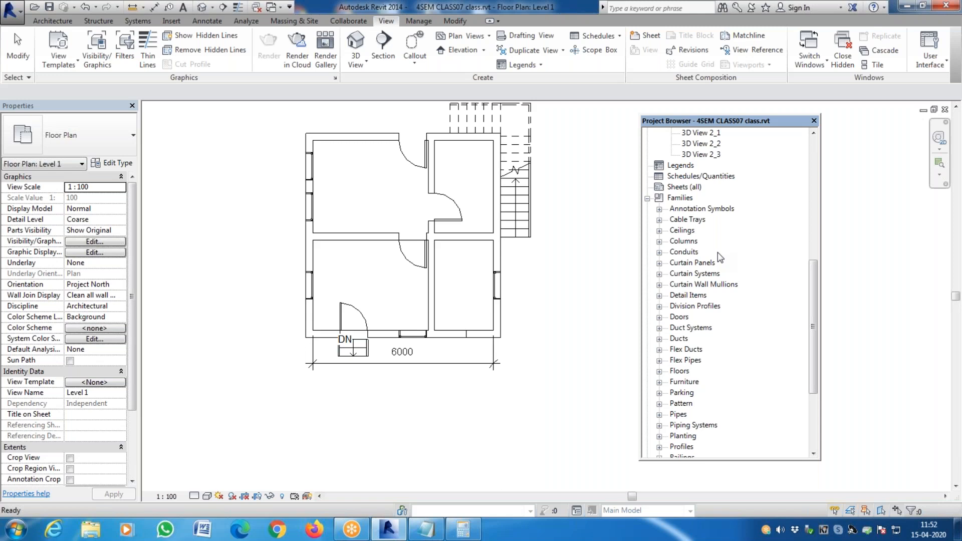
mouse_move(812, 295)
mouse_down()
mouse_move(820, 343)
mouse_move(814, 362)
mouse_move(814, 295)
mouse_move(808, 362)
mouse_move(812, 290)
mouse_up()
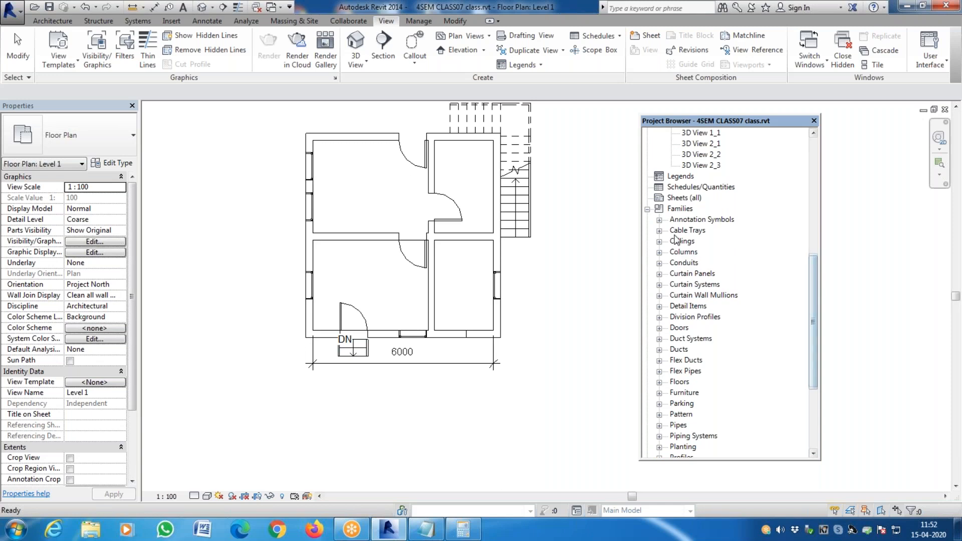
drag(810, 355, 811, 412)
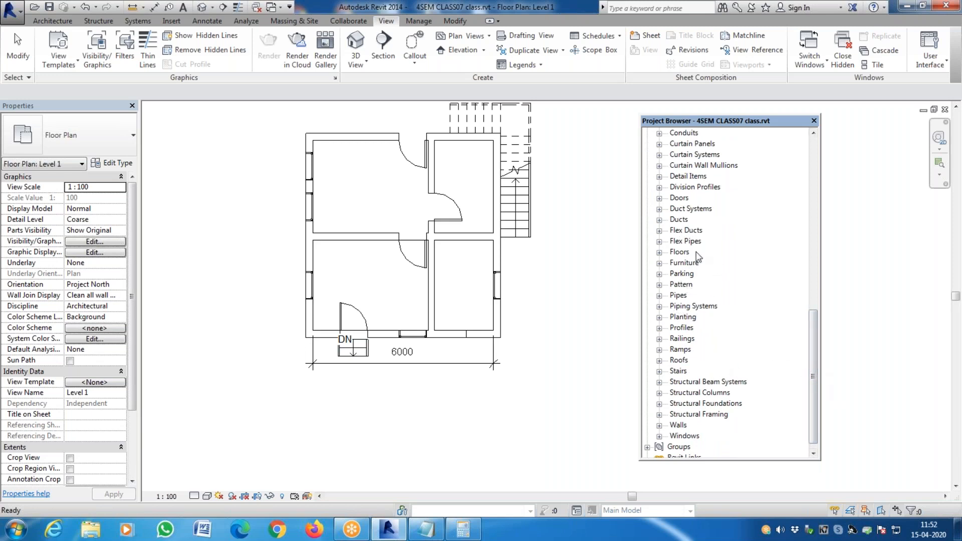
Step: Inspect the contents of the Doors and Ramps family categories and collapse both again
click(677, 199)
double_click(676, 199)
click(684, 209)
click(660, 199)
double_click(677, 349)
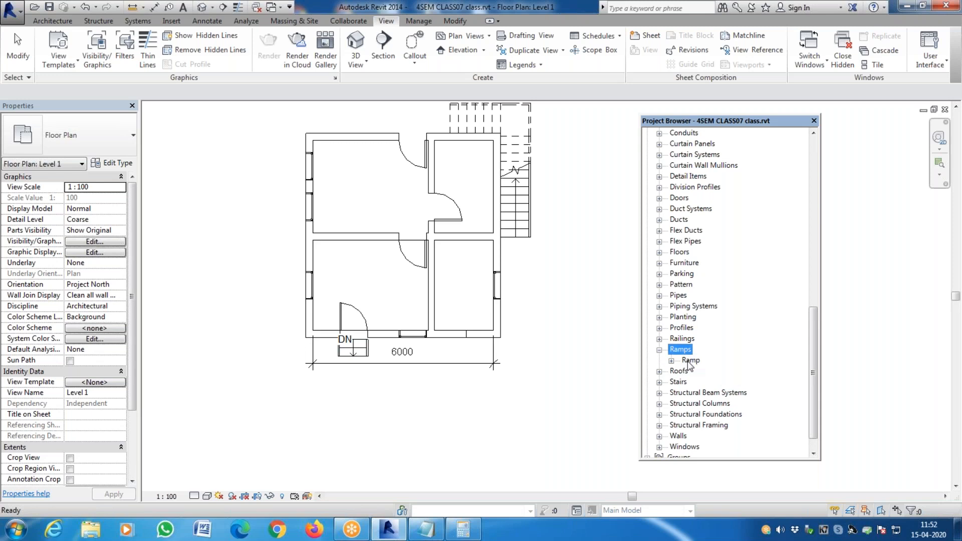
double_click(688, 362)
click(659, 350)
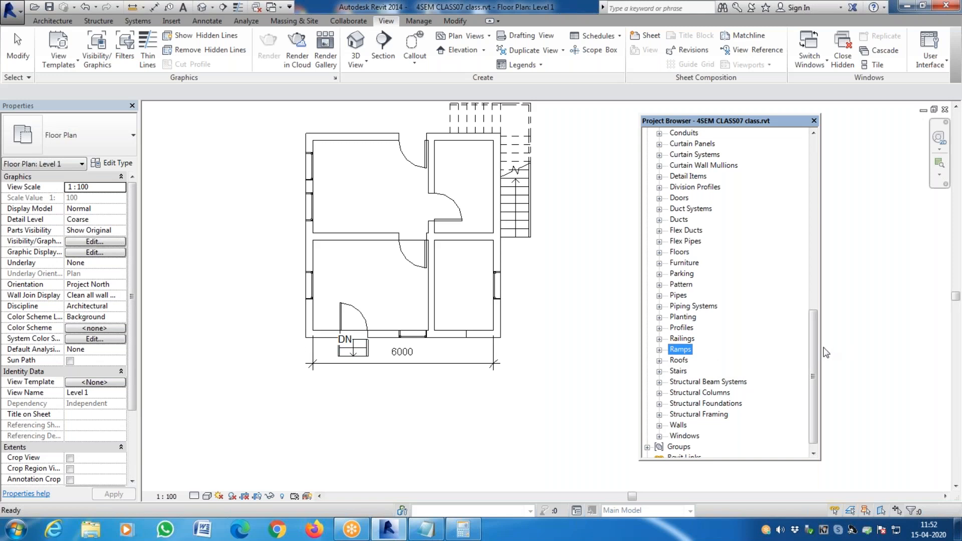
click(832, 299)
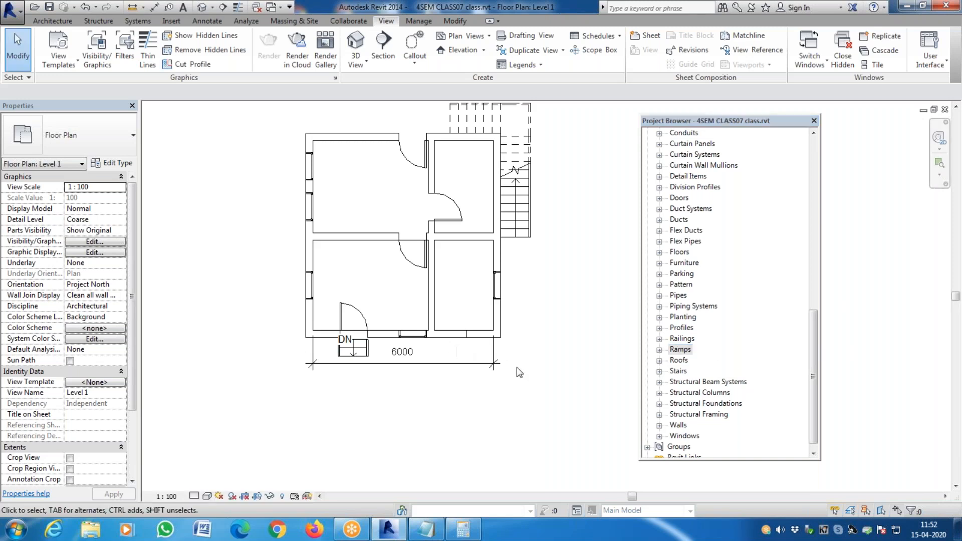
scroll(410, 310, up, 3)
scroll(410, 310, down, 2)
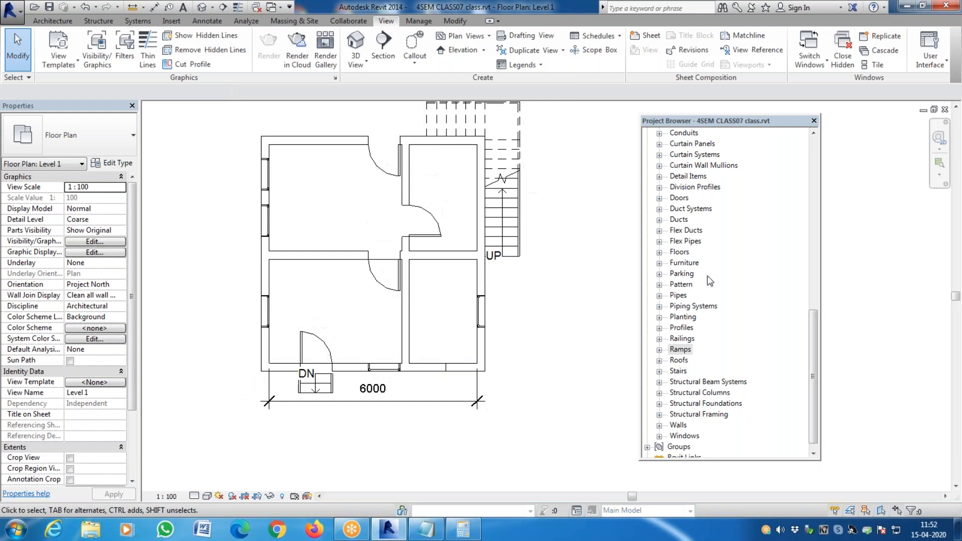
drag(815, 327, 811, 262)
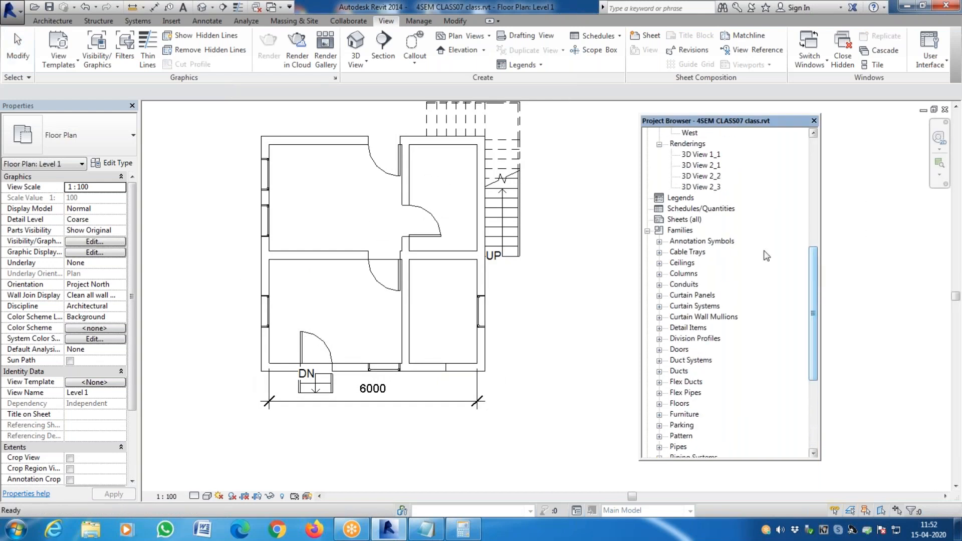
Step: Start loading a family and browse to RVT 2014 > Libraries > US Metric > Lighting > Architectural > Internal
click(179, 21)
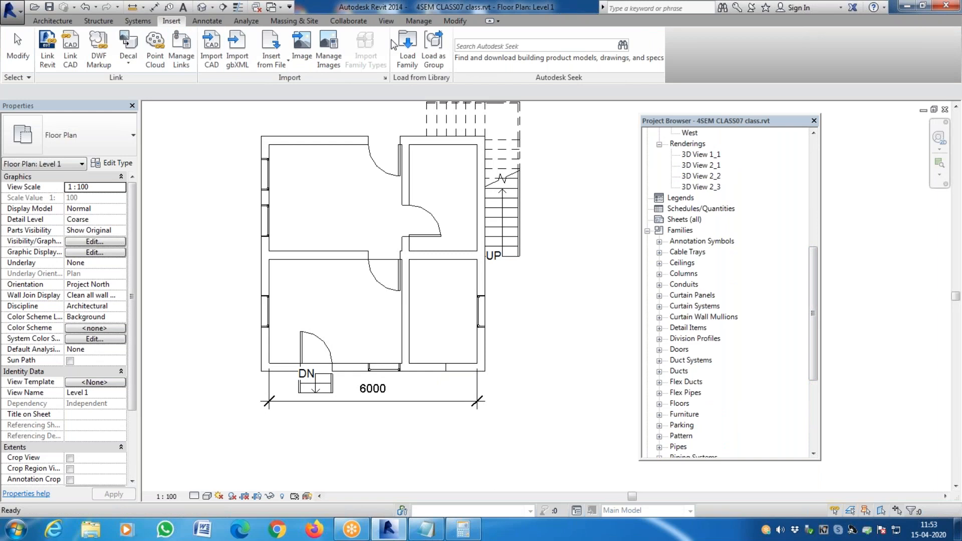
click(408, 50)
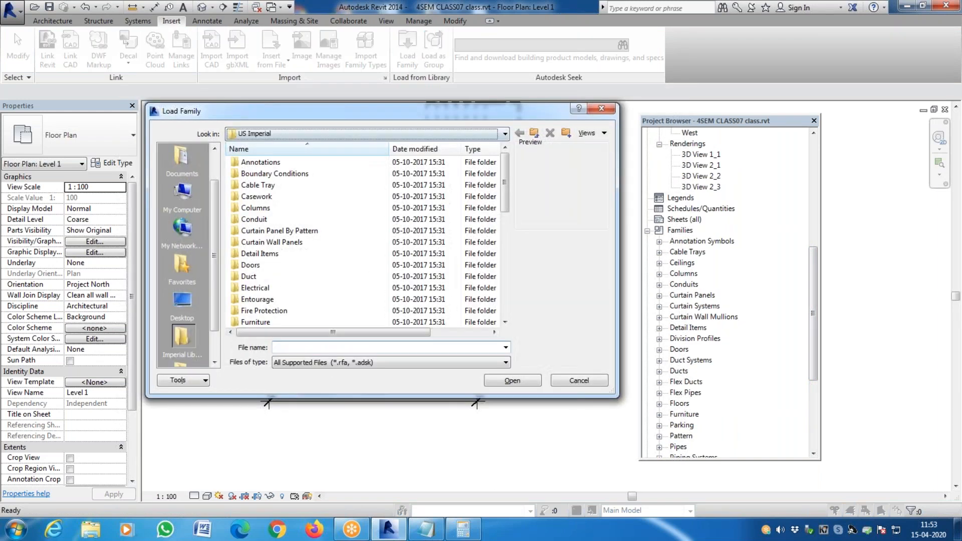
click(344, 133)
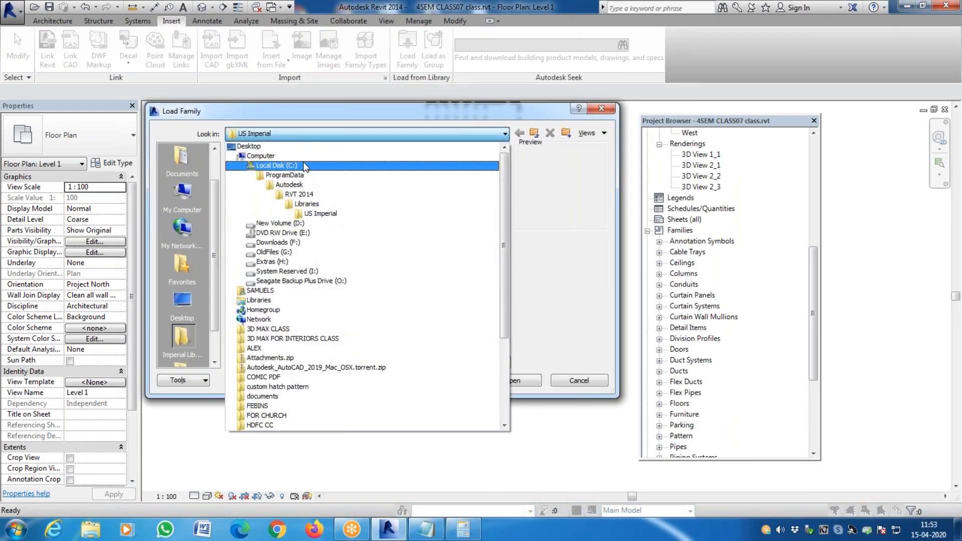
click(303, 162)
double_click(253, 311)
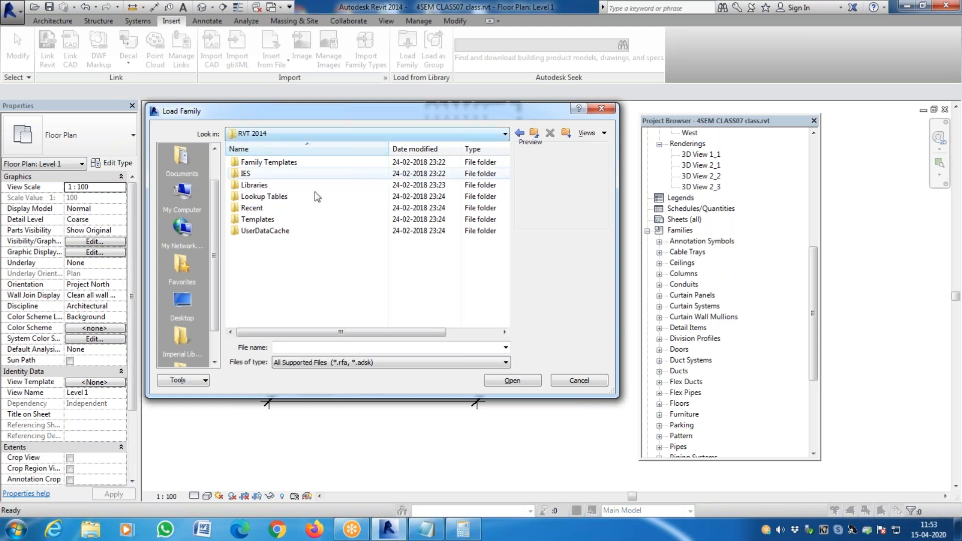
double_click(263, 187)
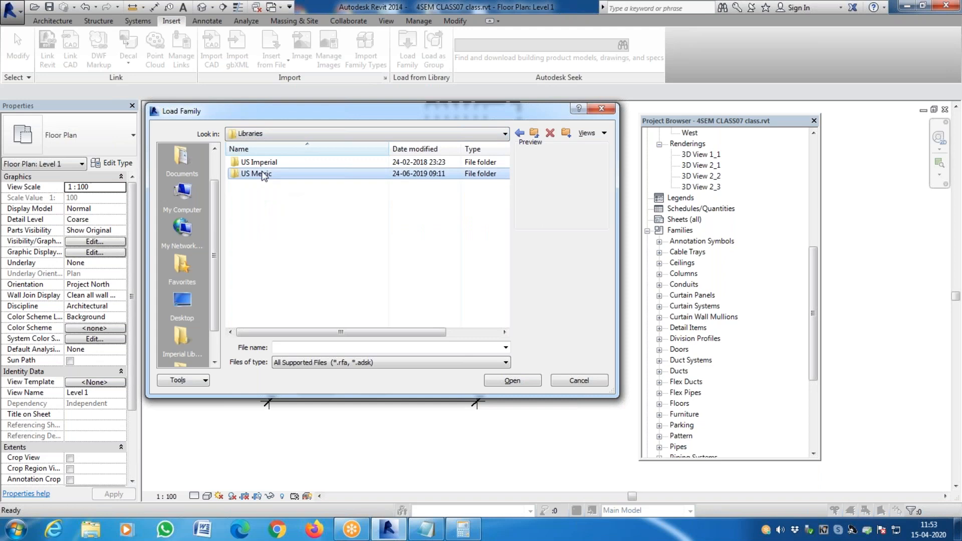
double_click(262, 174)
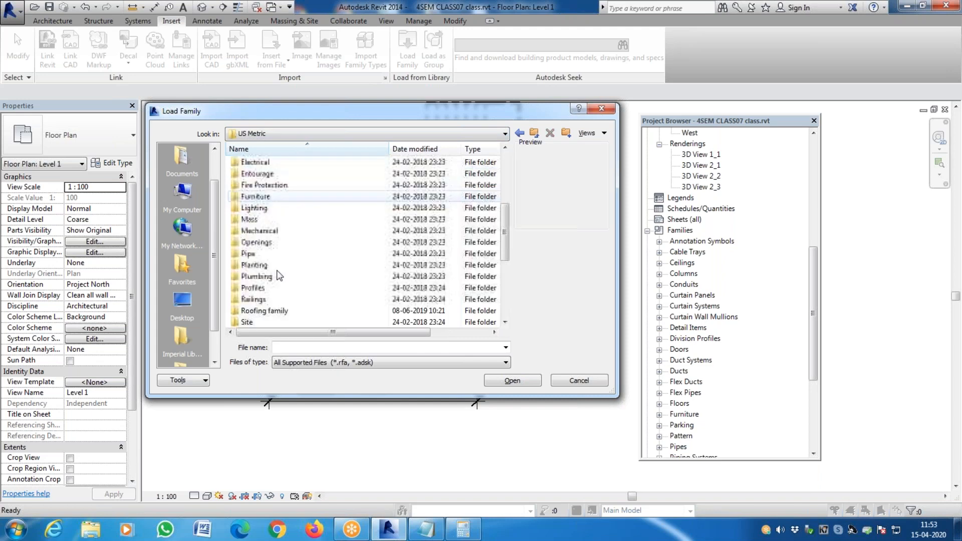
double_click(263, 208)
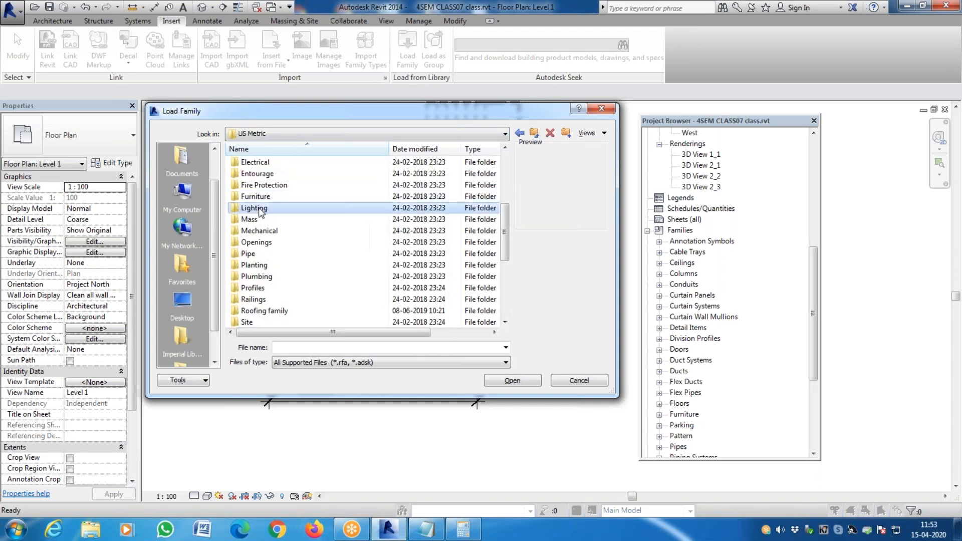
double_click(257, 165)
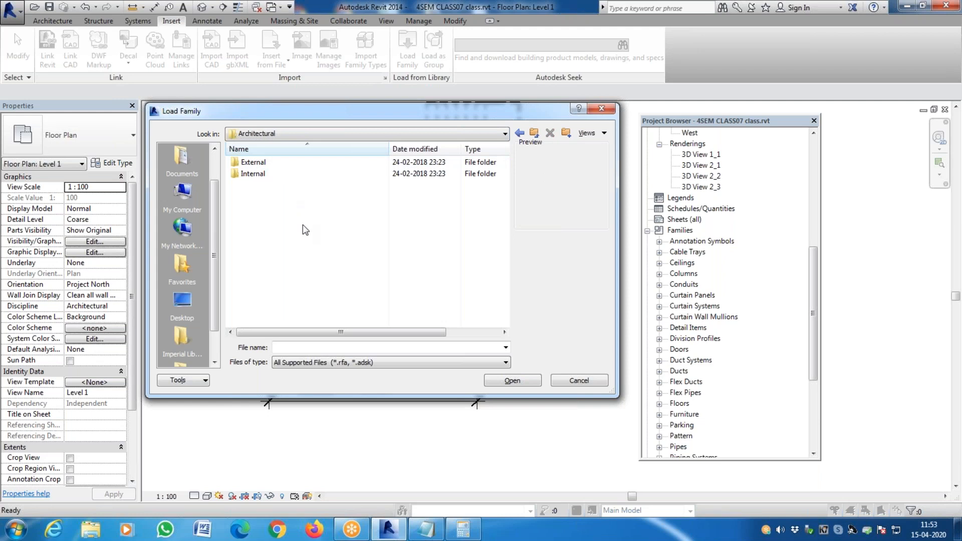
click(256, 176)
double_click(255, 174)
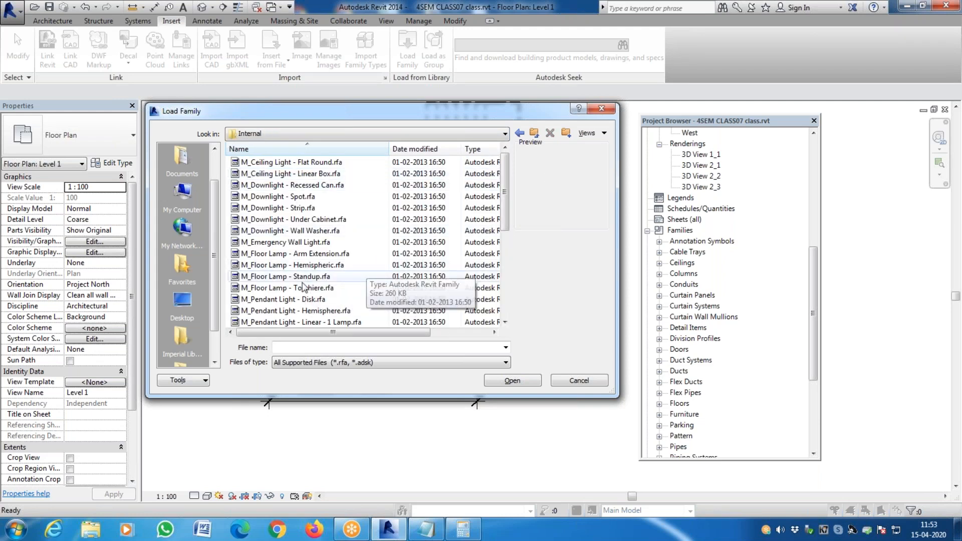
Step: Look through the internal light families, previewing M_Studio Light, M_Table Lamp - Arm Extension and M_Floor Lamp - Torchiere
scroll(285, 289, down, 2)
scroll(286, 289, down, 2)
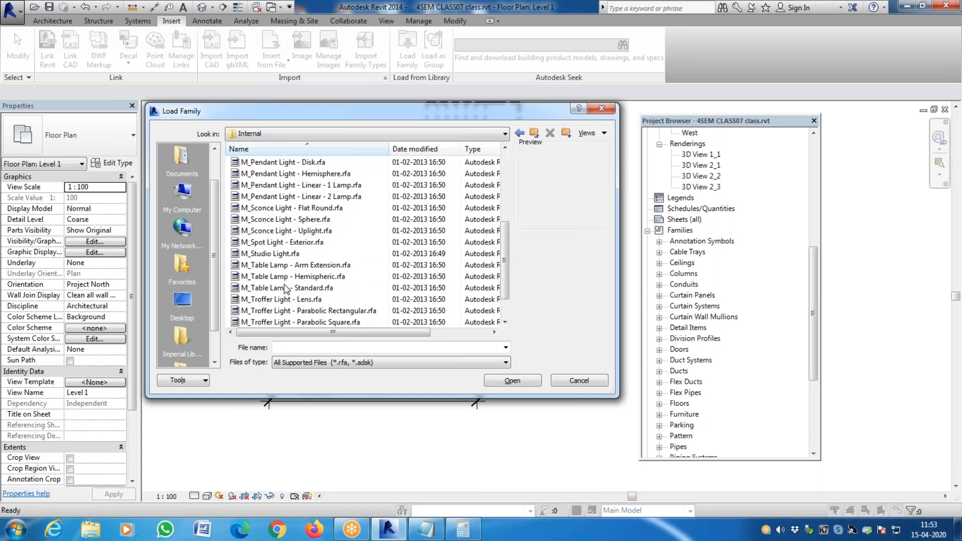
scroll(286, 289, up, 1)
scroll(285, 289, up, 1)
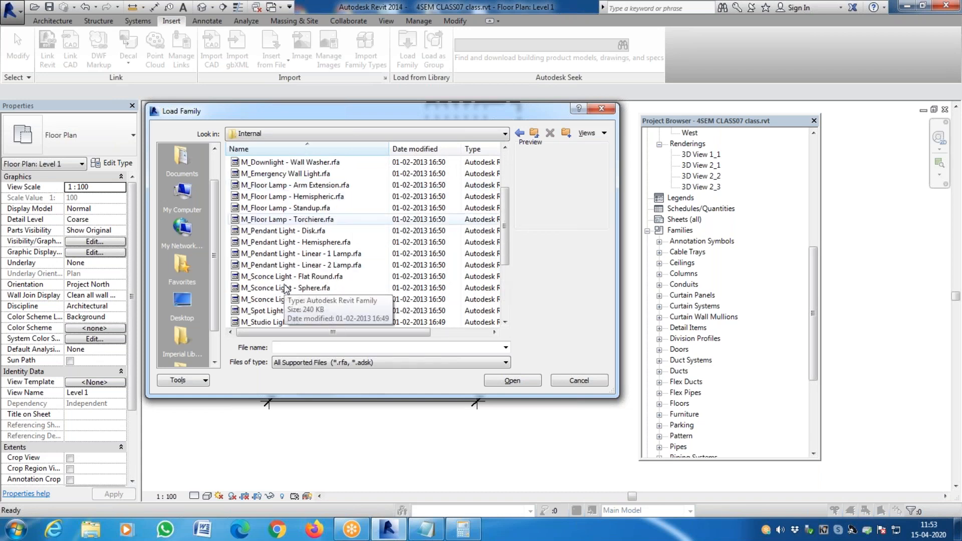
scroll(285, 289, up, 2)
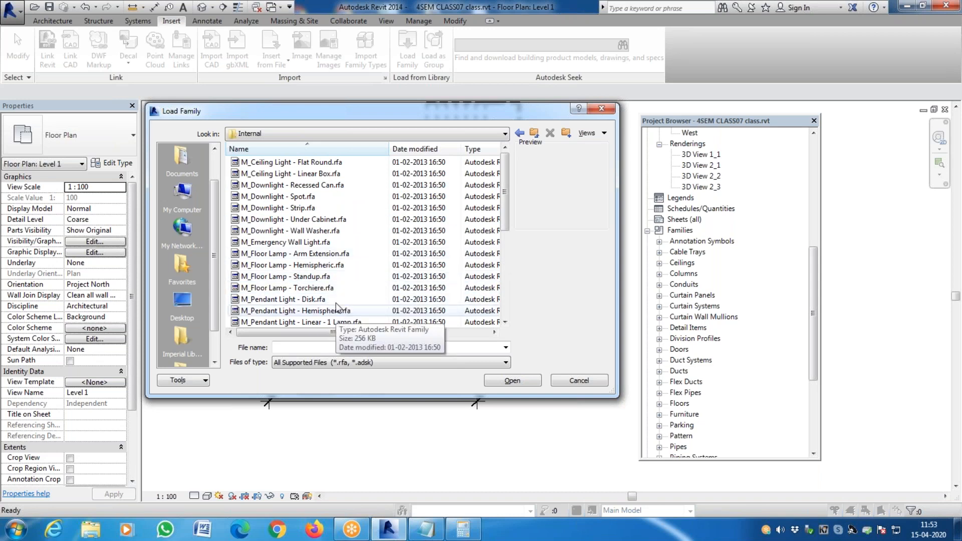
scroll(335, 302, down, 1)
scroll(336, 295, down, 1)
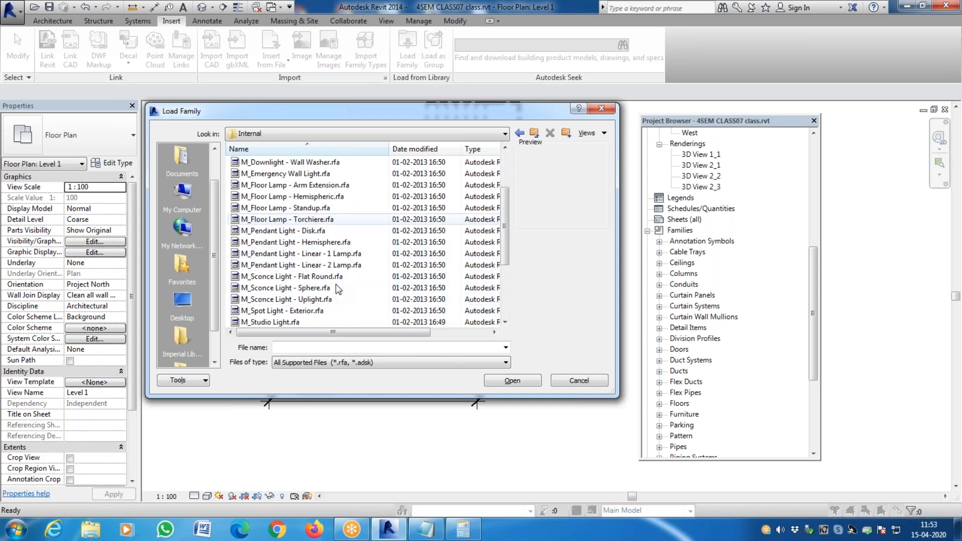
scroll(311, 319, down, 1)
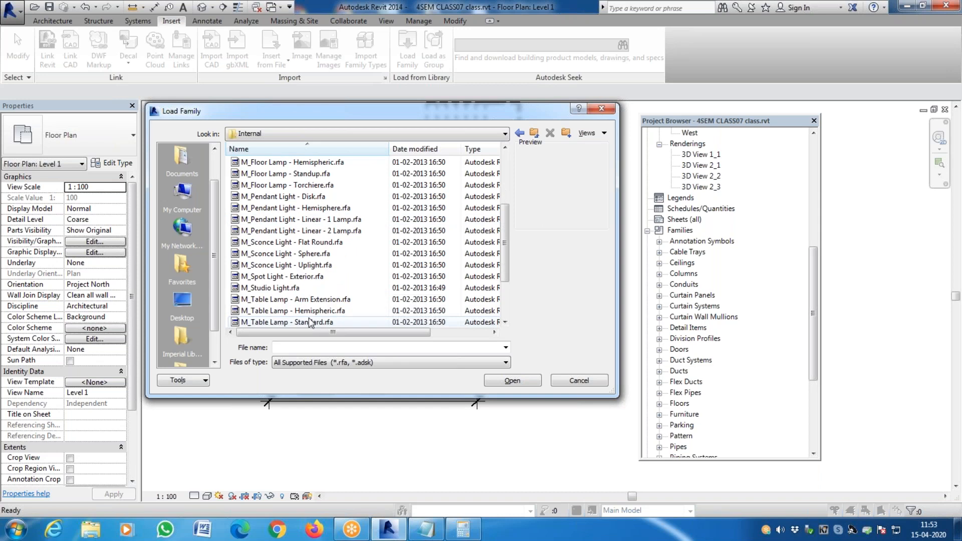
click(280, 288)
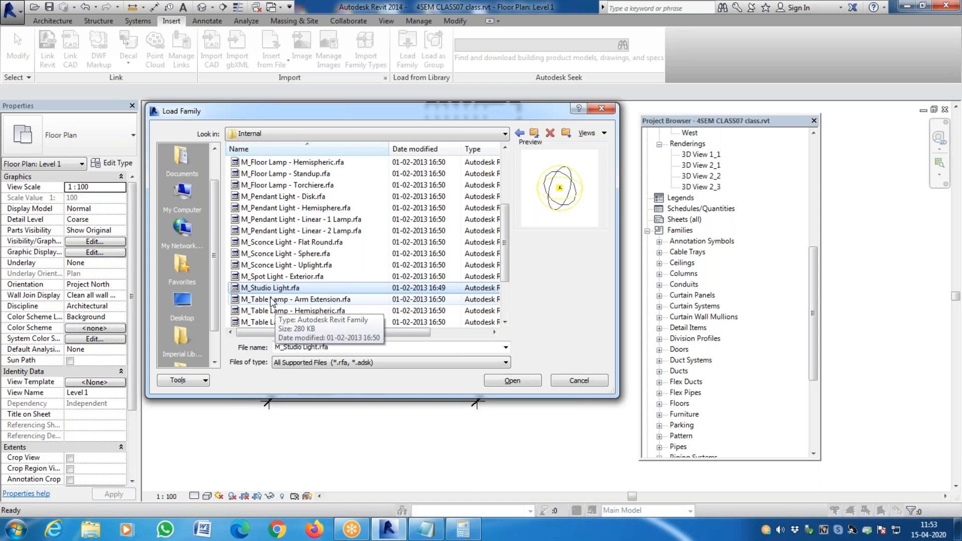
click(271, 301)
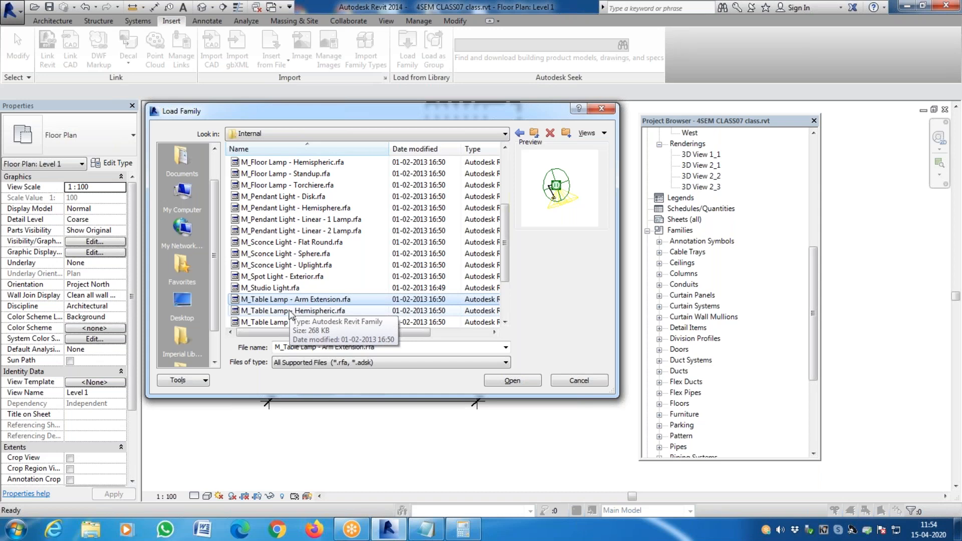
click(288, 289)
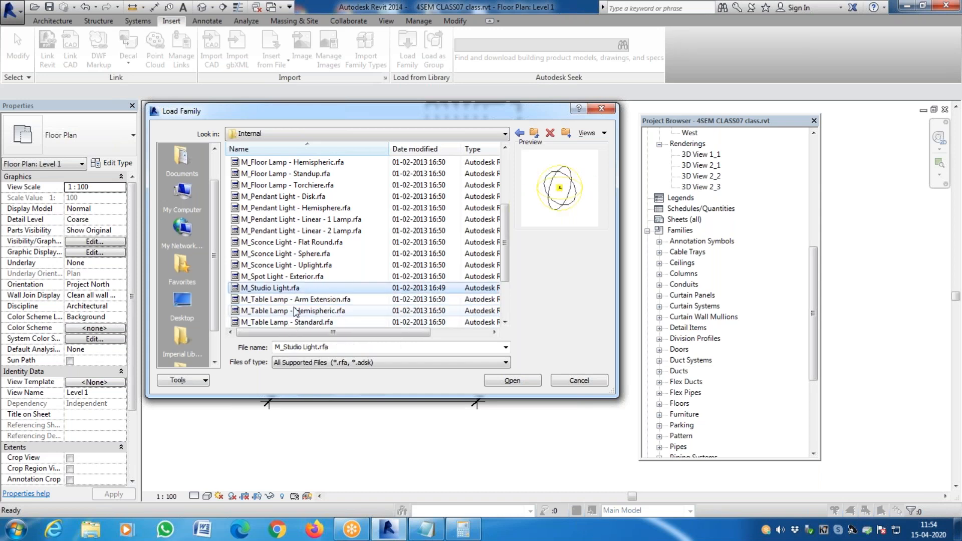
click(295, 185)
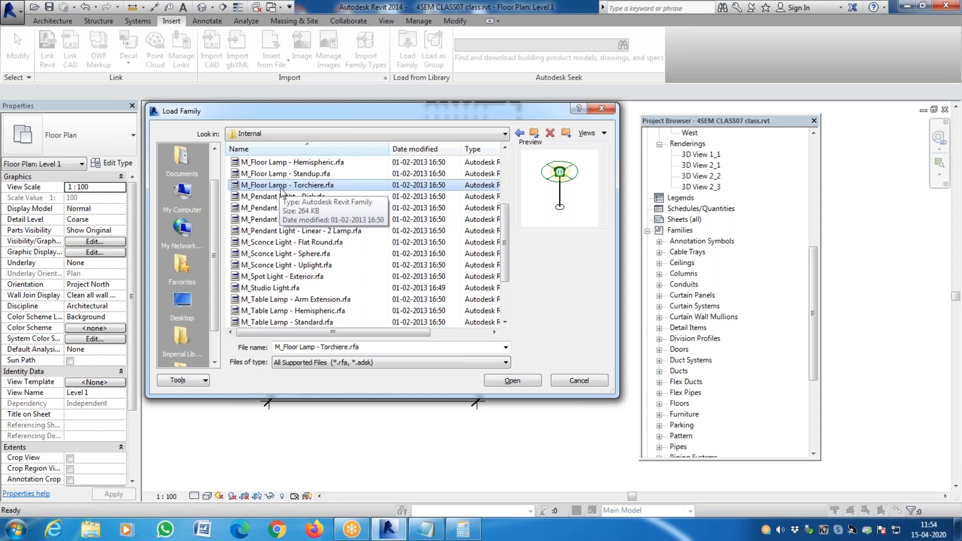
click(271, 300)
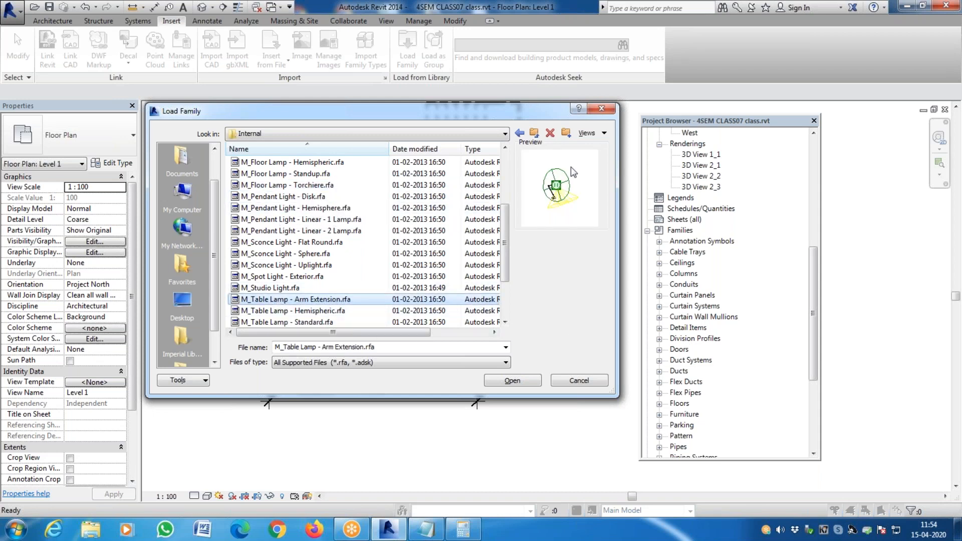
Step: Load M_Studio Light.rfa into the project and locate the Lighting Fixtures category among the families
click(310, 288)
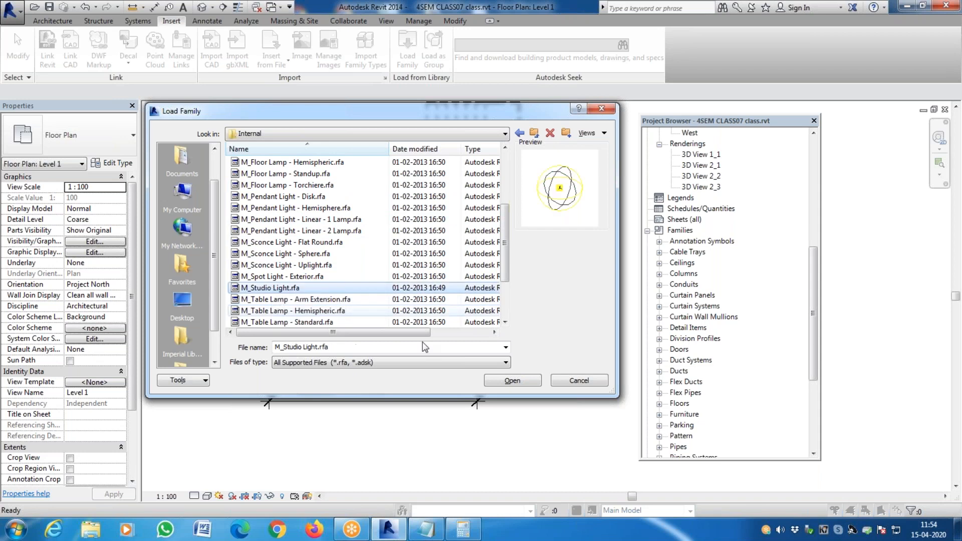
click(515, 379)
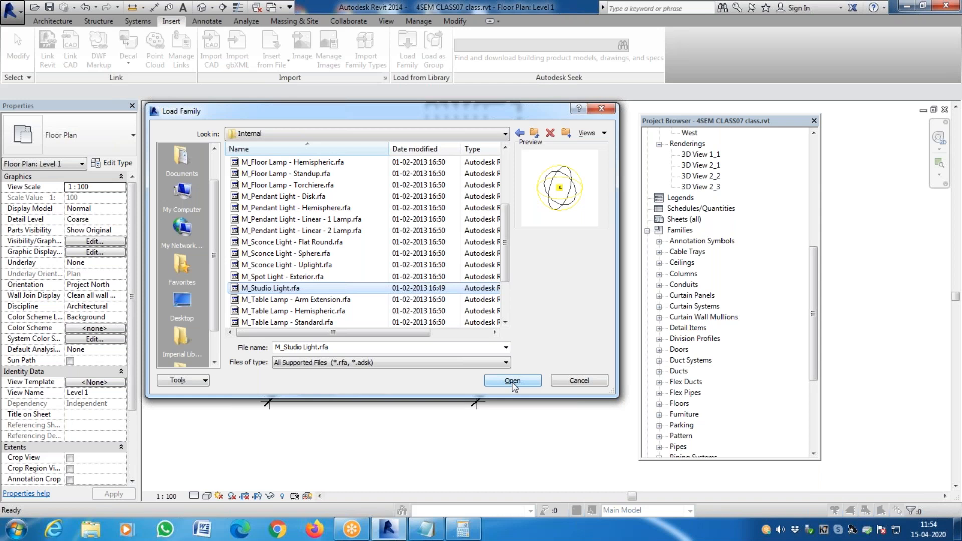
click(513, 381)
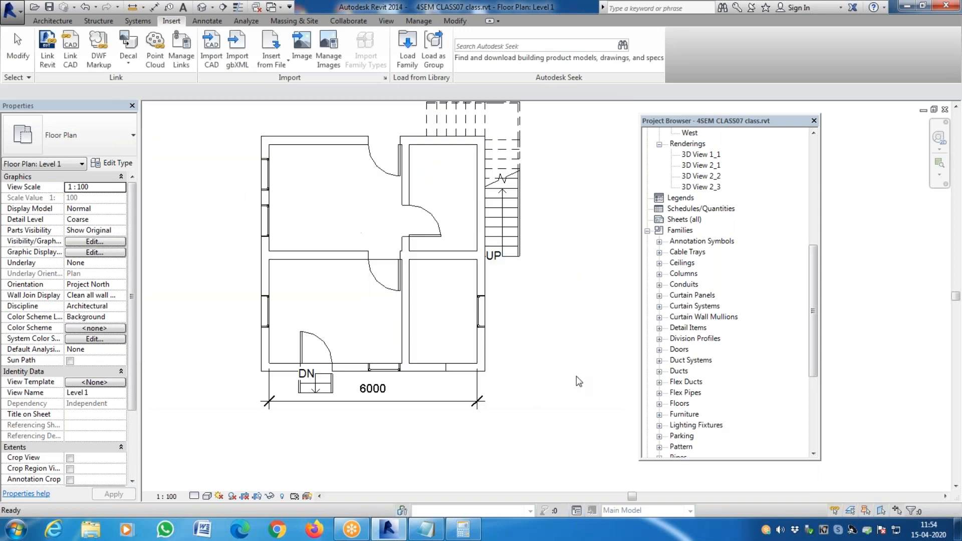
drag(813, 292, 814, 383)
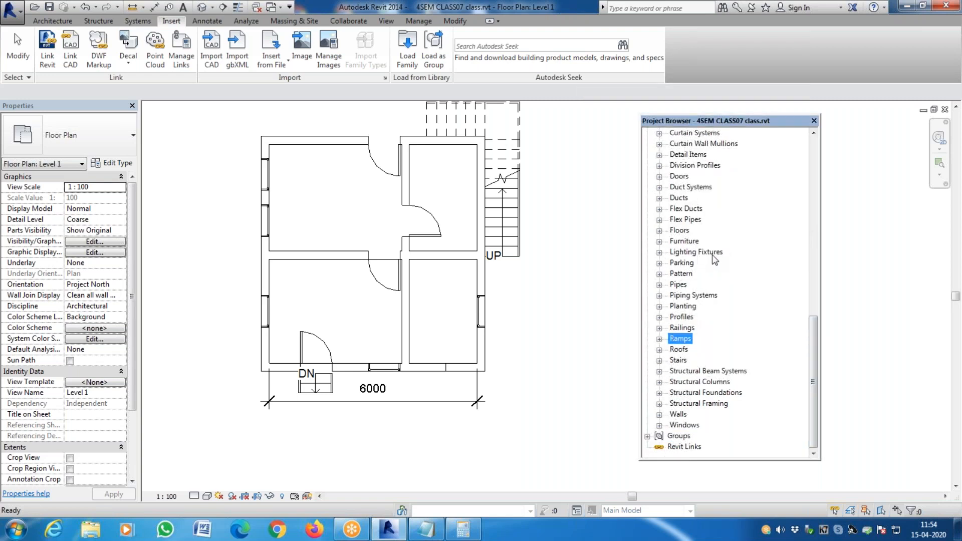
Step: Place an M_Studio Light 277V in the southwest room of the Level 1 floor plan, about 1800 mm from its east wall
click(659, 252)
click(671, 264)
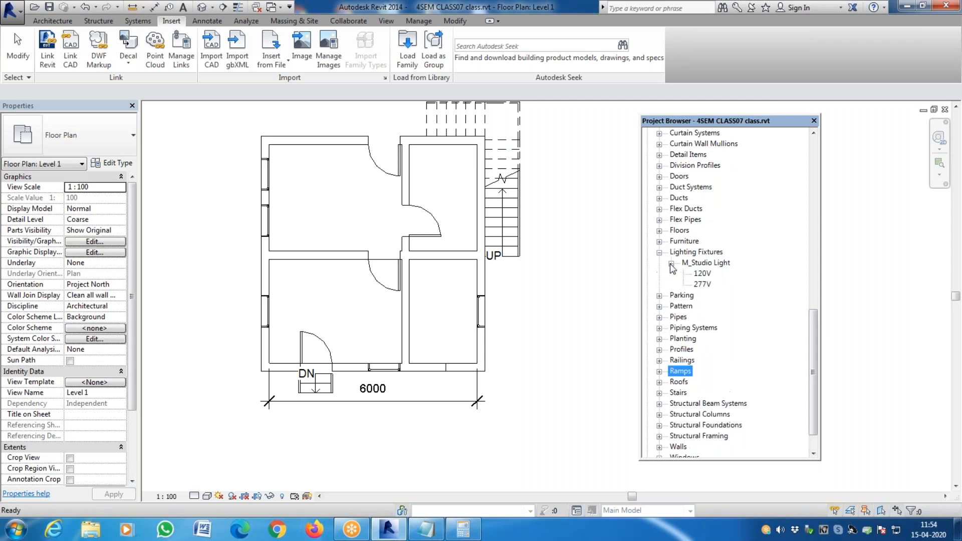
click(703, 286)
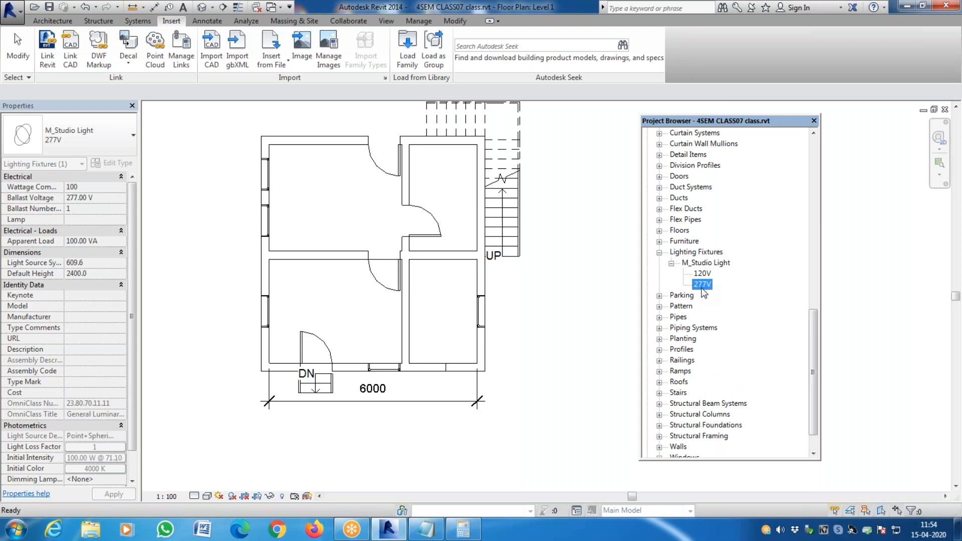
drag(702, 286, 339, 310)
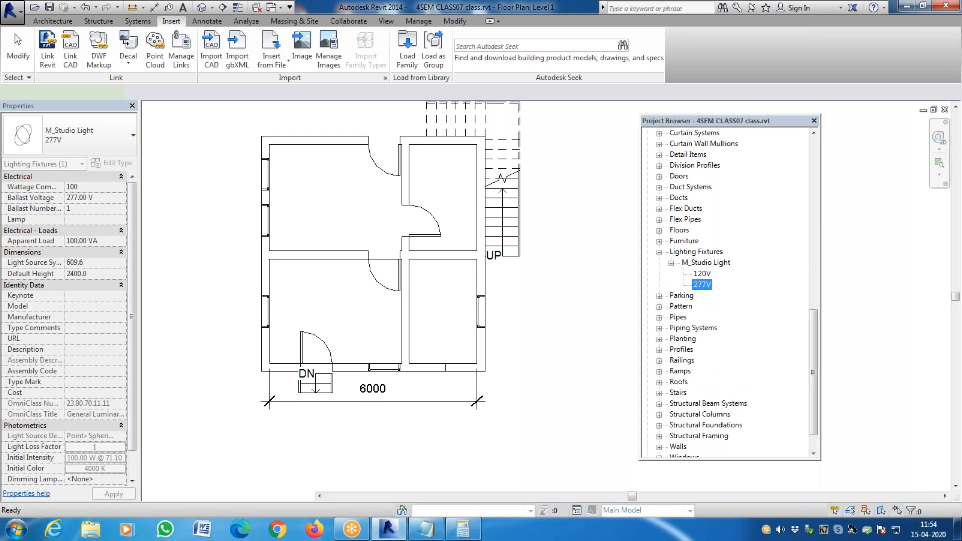
click(369, 282)
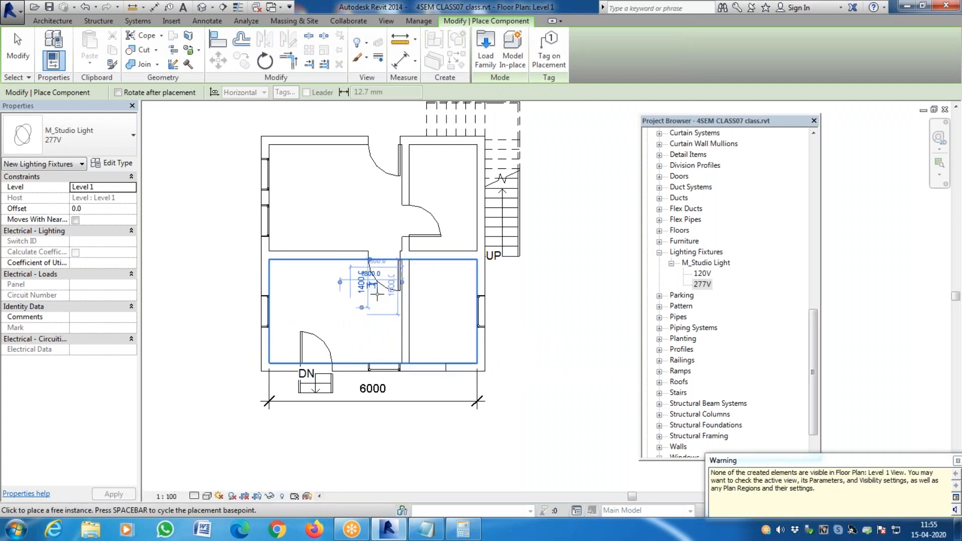
key(Escape)
Step: Open the Level 1 ceiling plan and shift the studio light to about 1900 mm from the east wall and 1600 mm from the north wall
drag(812, 352, 813, 181)
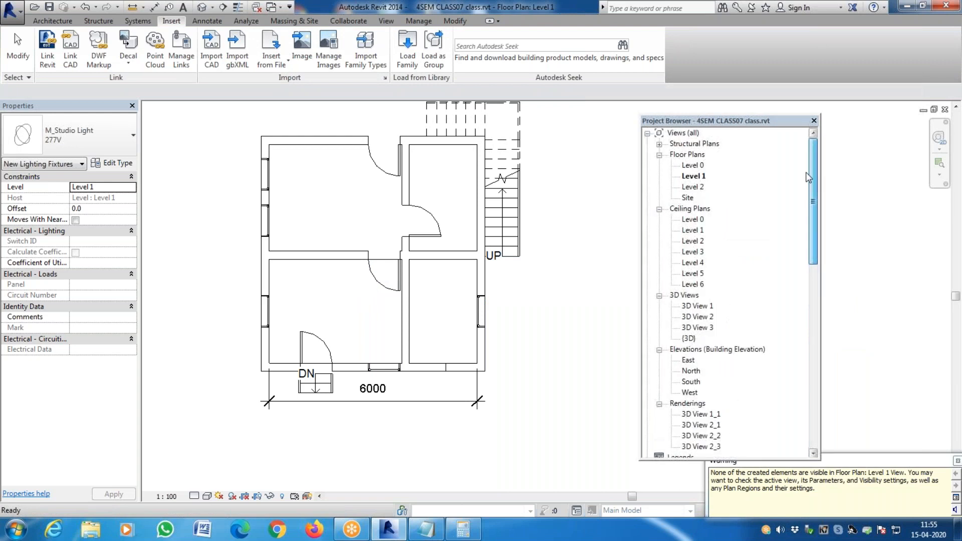
double_click(693, 231)
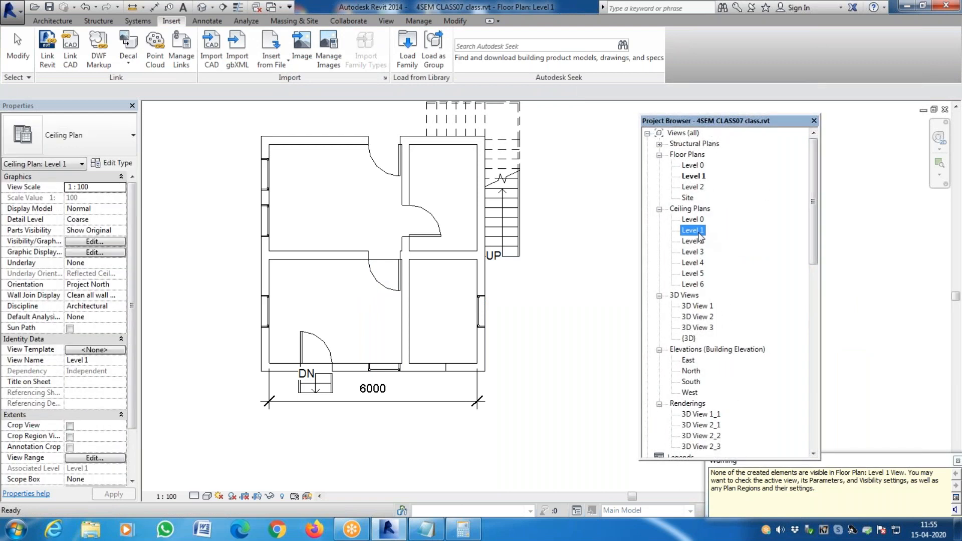
click(339, 308)
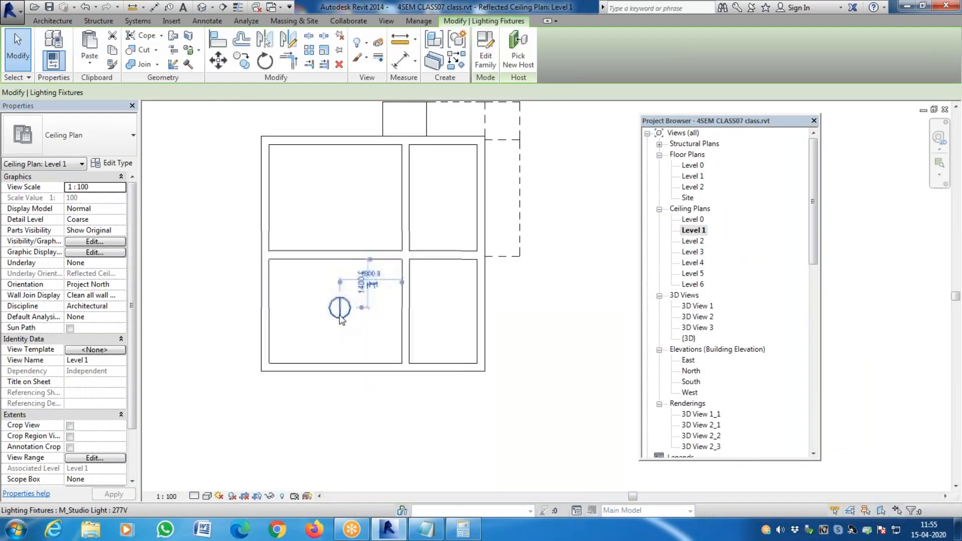
mouse_move(338, 309)
mouse_down()
mouse_move(336, 326)
mouse_move(336, 314)
mouse_up()
Step: Open 3D View 3 and render it at Draft quality with the Interior: Artificial only lighting scheme
double_click(693, 176)
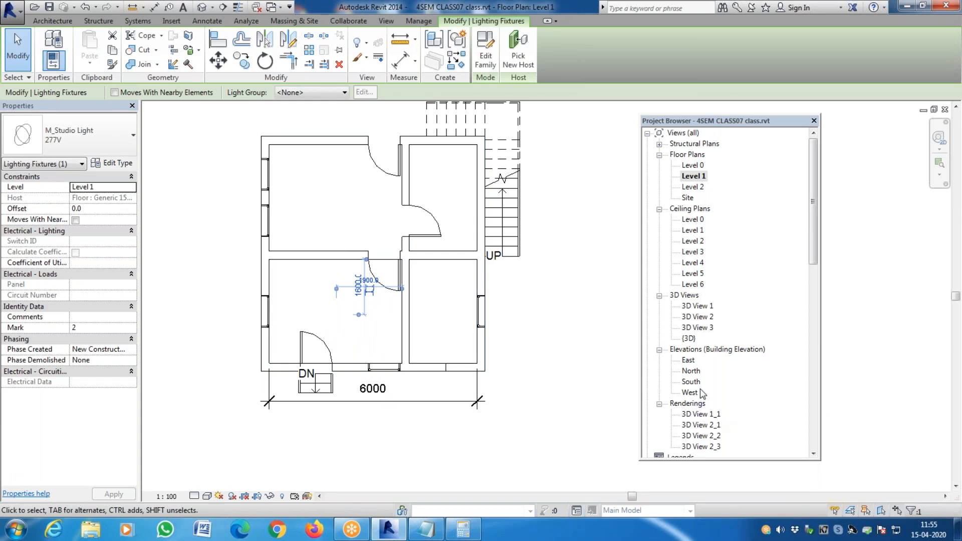
click(704, 328)
double_click(704, 328)
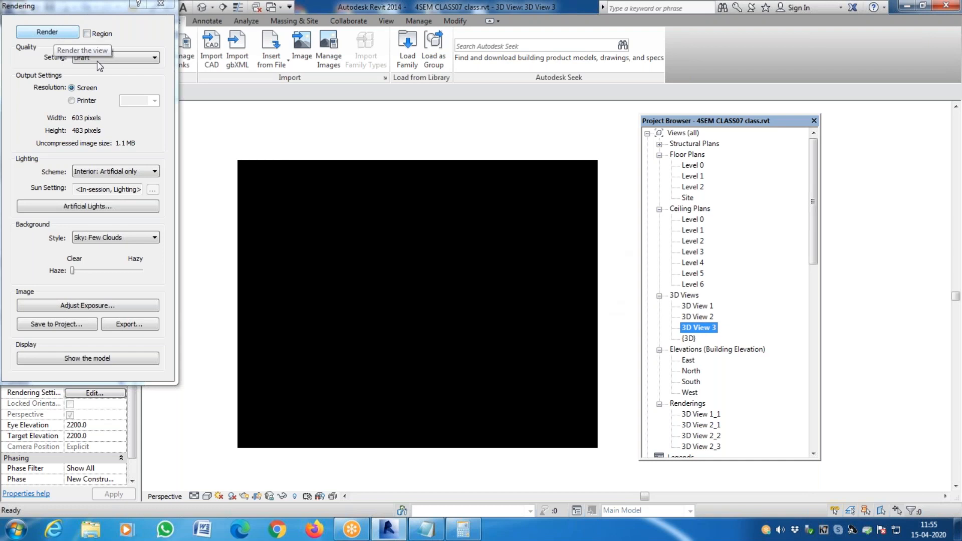
click(56, 34)
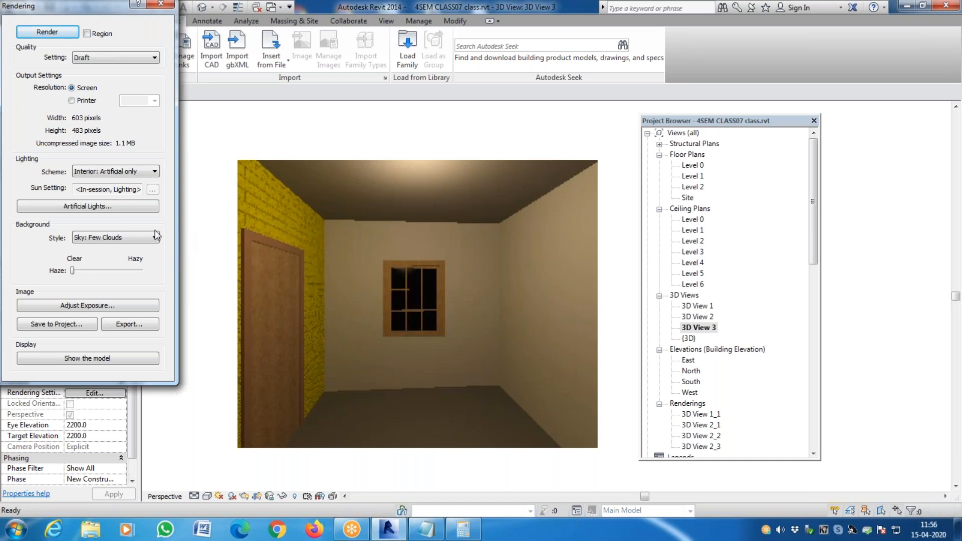
Step: Switch the lighting scheme to Interior: Sun and Artificial and render 3D View 3
click(141, 171)
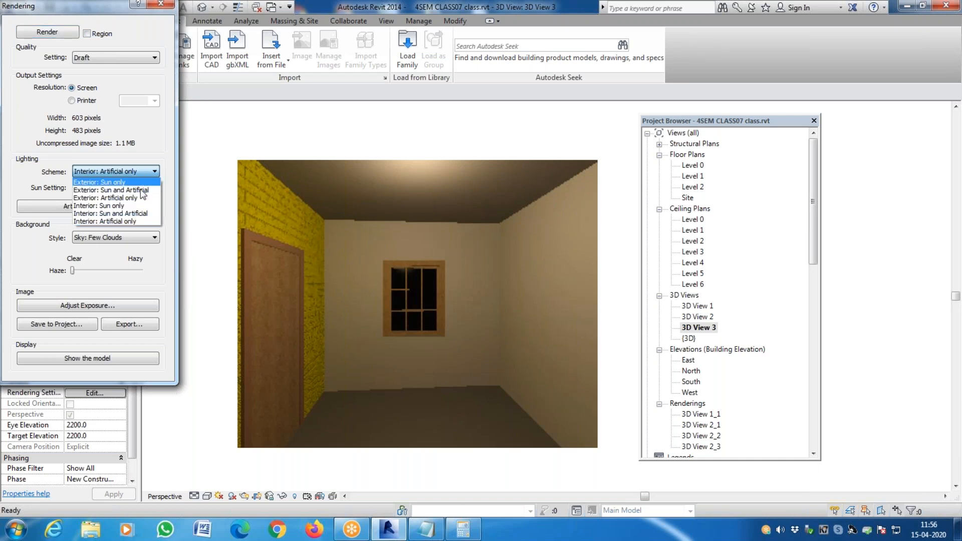
click(128, 214)
click(59, 33)
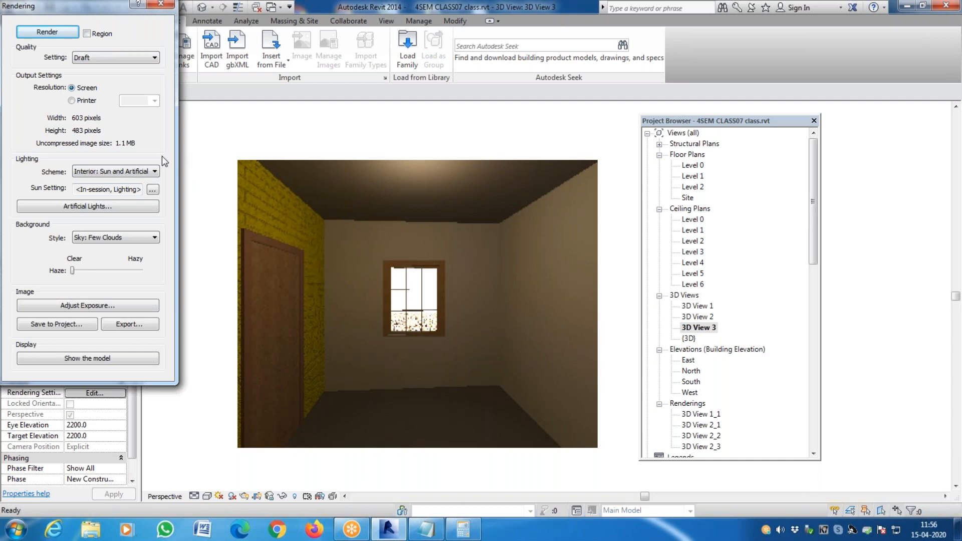
click(129, 57)
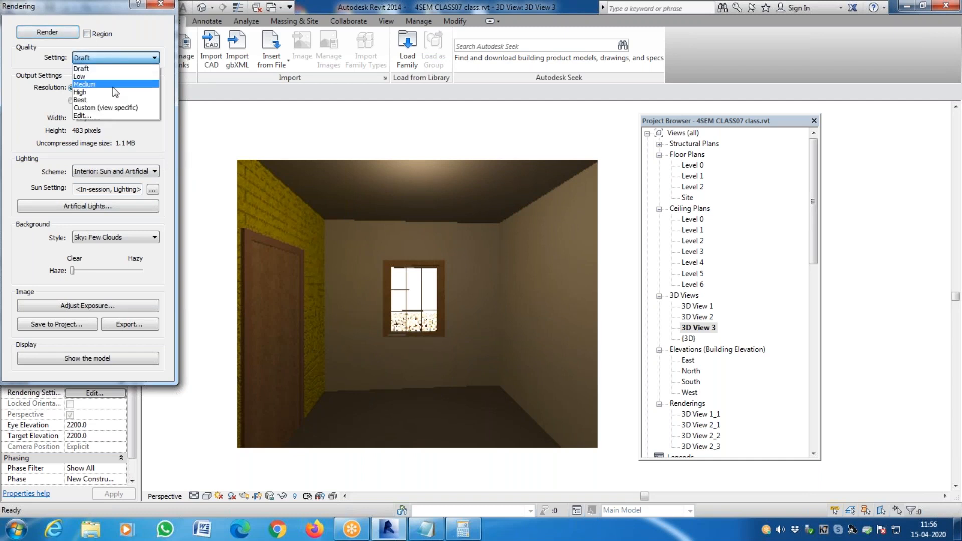
click(104, 99)
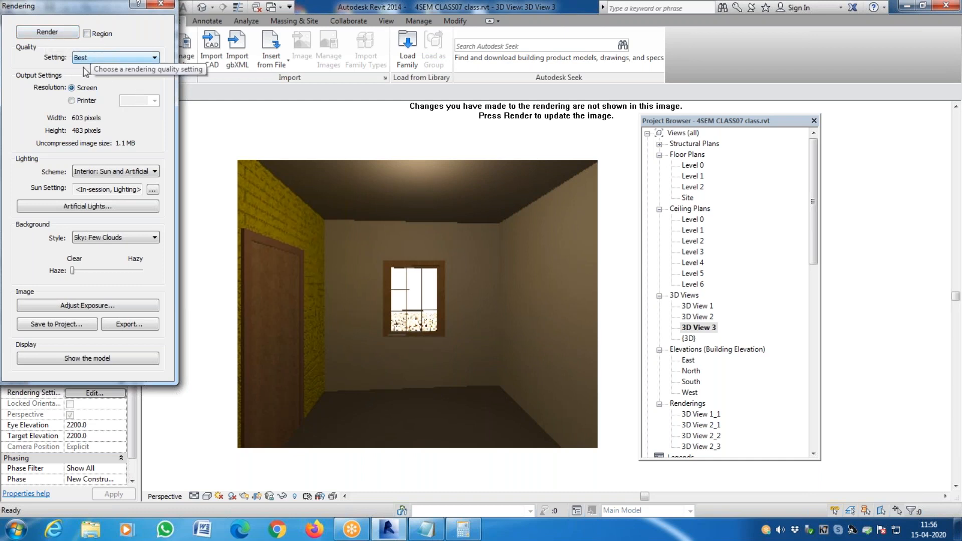
click(119, 58)
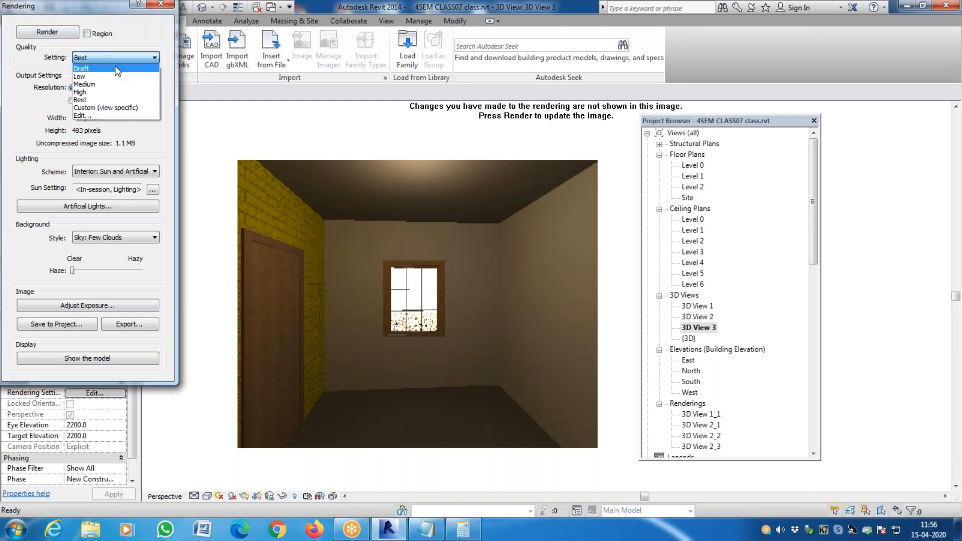
click(116, 67)
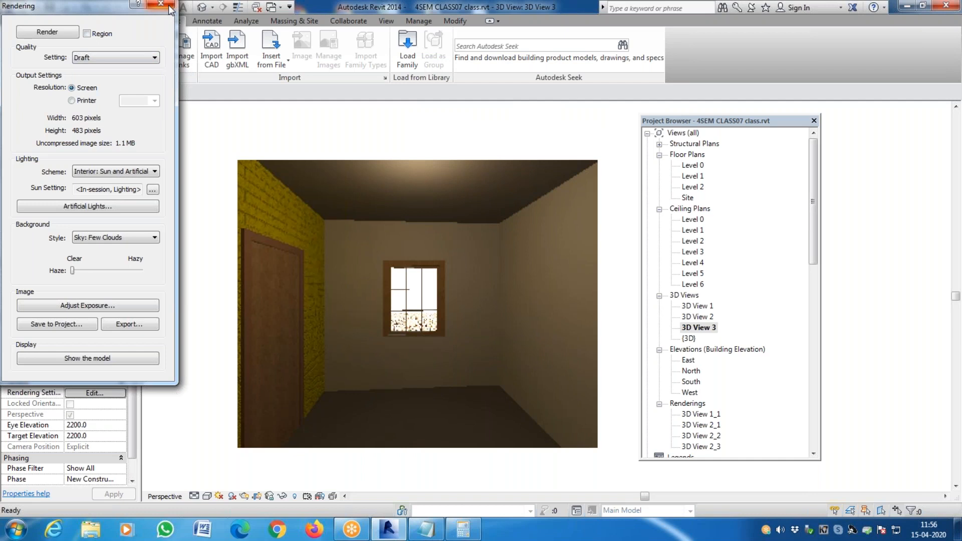
Step: Render 3D View 3 again at Draft quality and close the rendering settings
click(48, 32)
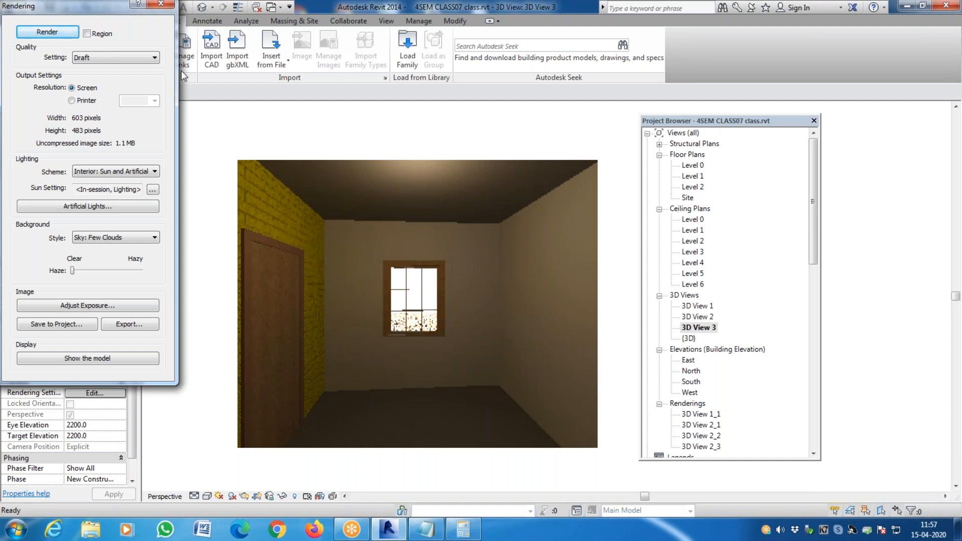
click(160, 4)
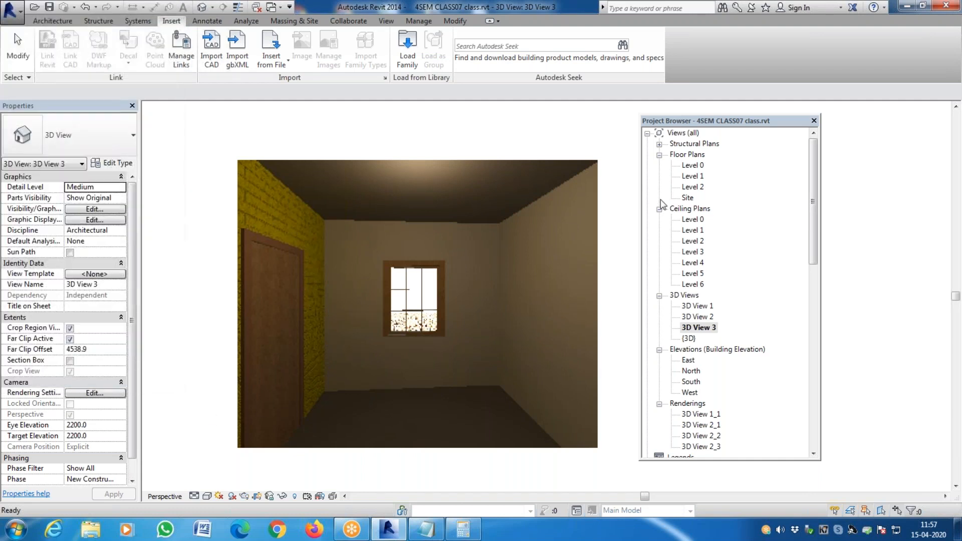
Step: In the Level 1 floor plan, open the layer structure of the south wall's type, Generic - 230 mm YELLOW BRICK, for editing
double_click(692, 176)
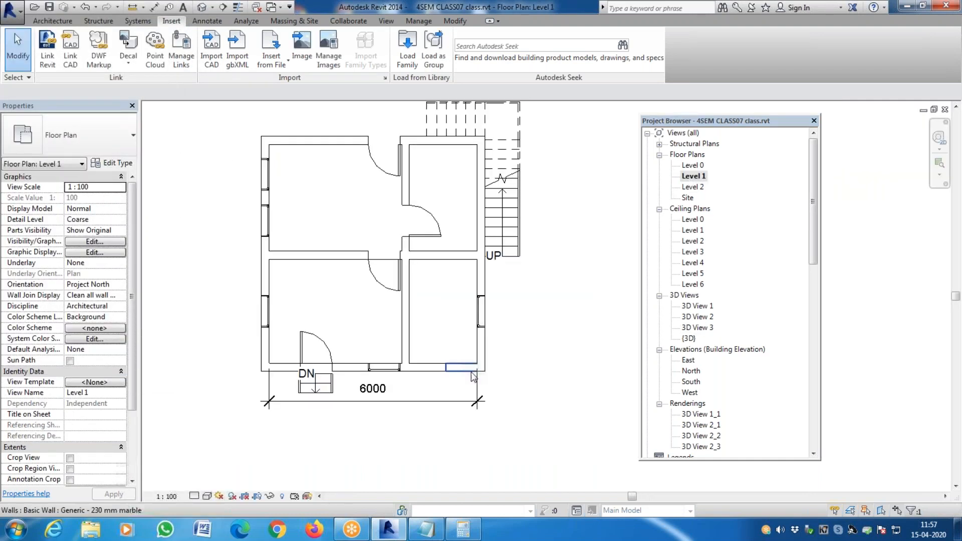
scroll(339, 422, up, 3)
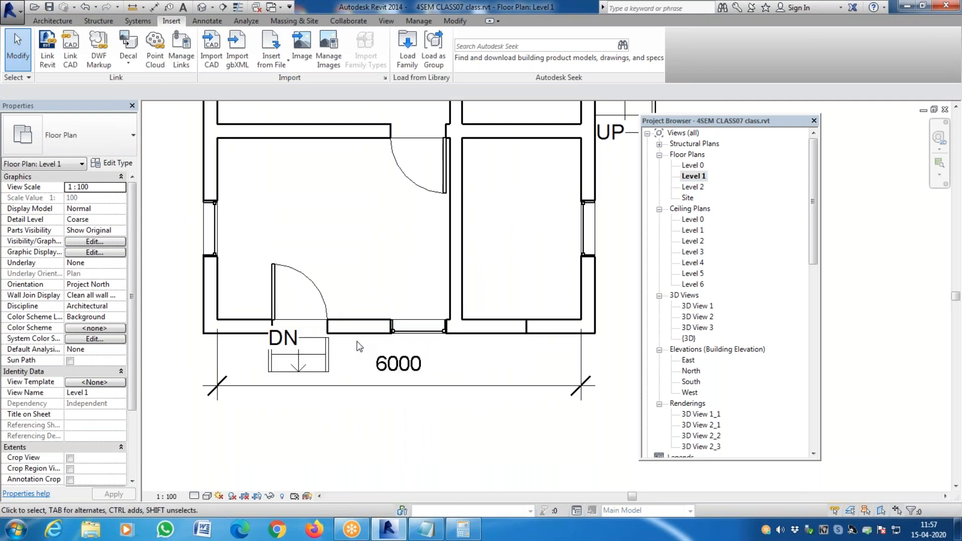
click(365, 329)
scroll(335, 367, up, 2)
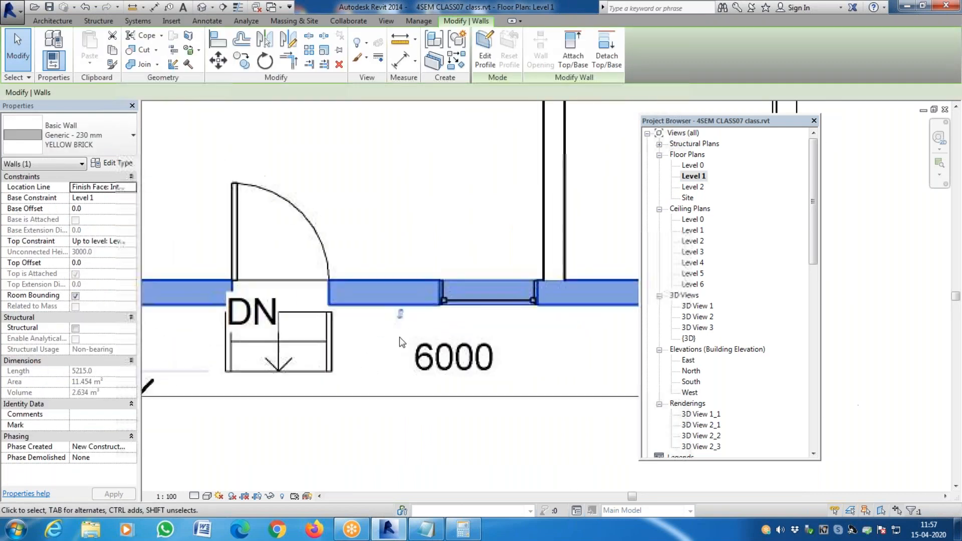
click(128, 164)
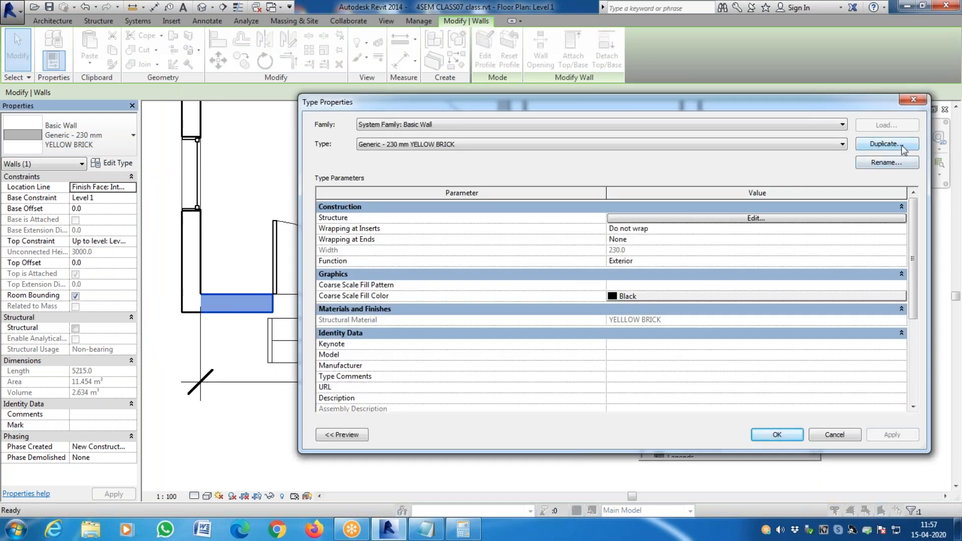
click(754, 219)
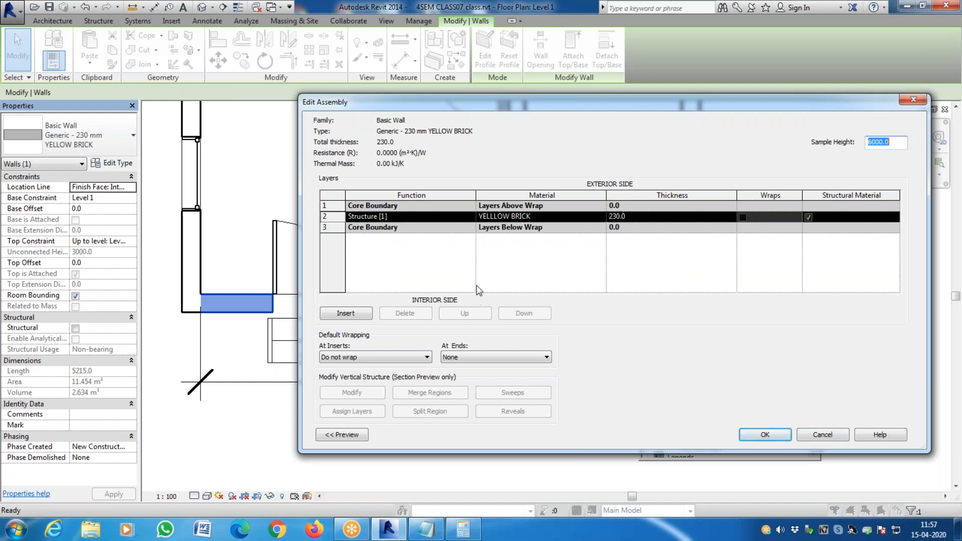
Step: Insert a layer with the function Finish 1 [4] and move it below the lower core boundary, on the interior side
click(327, 228)
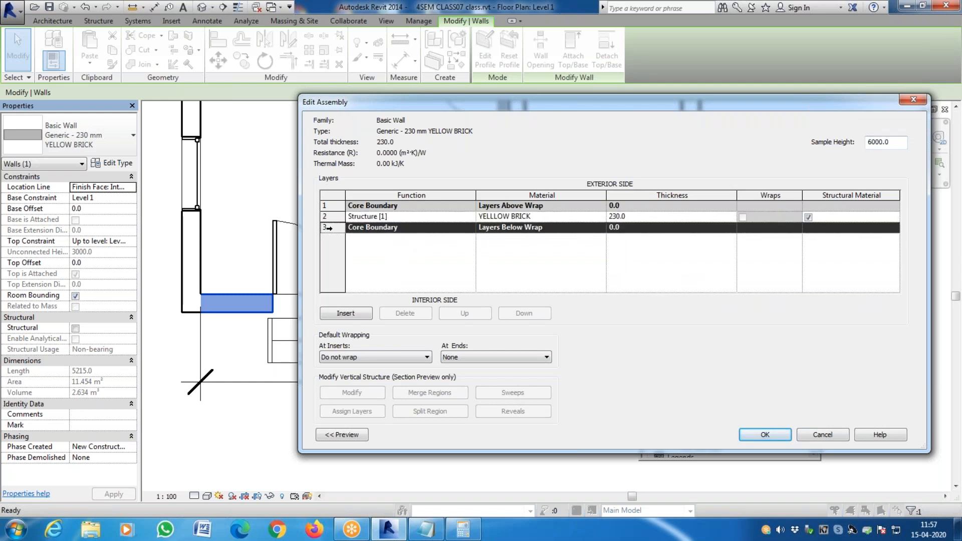
click(346, 314)
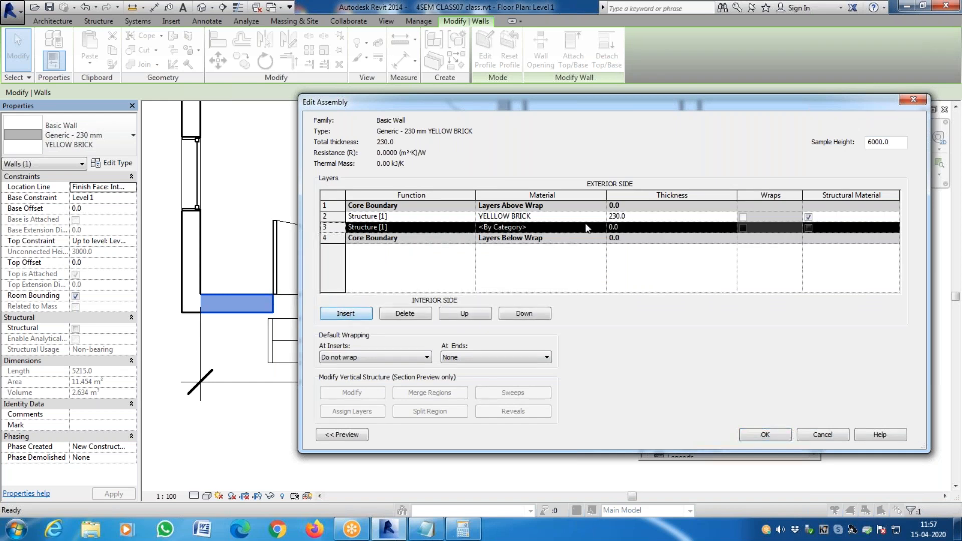
click(471, 227)
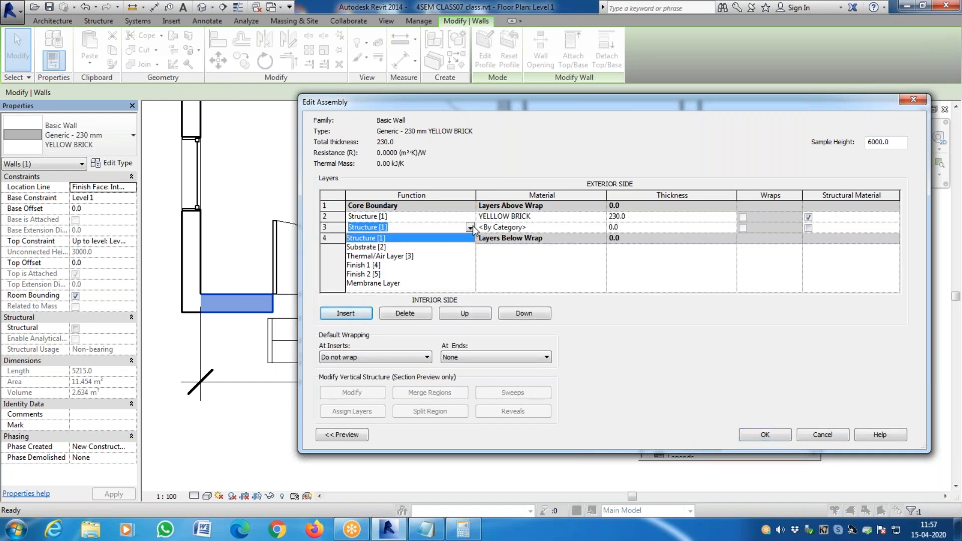
click(409, 271)
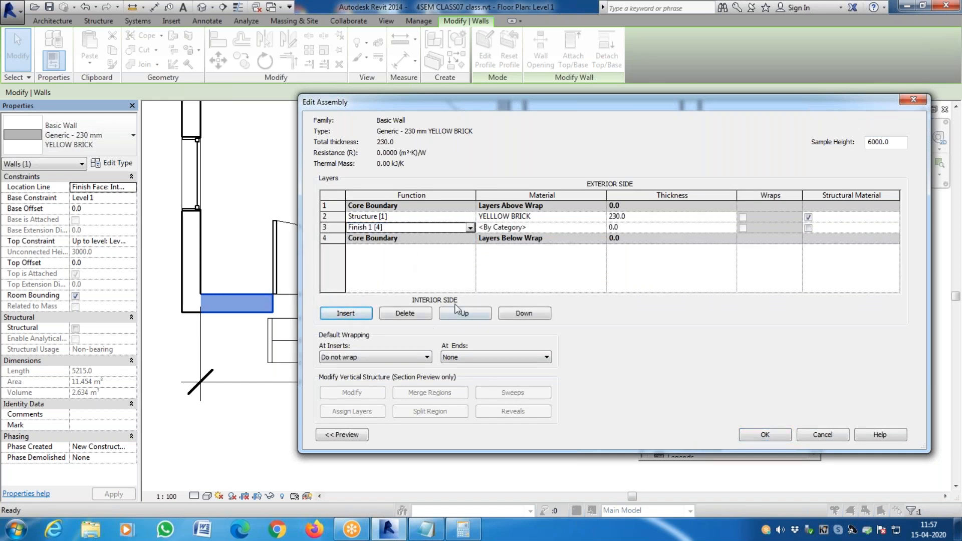
click(526, 314)
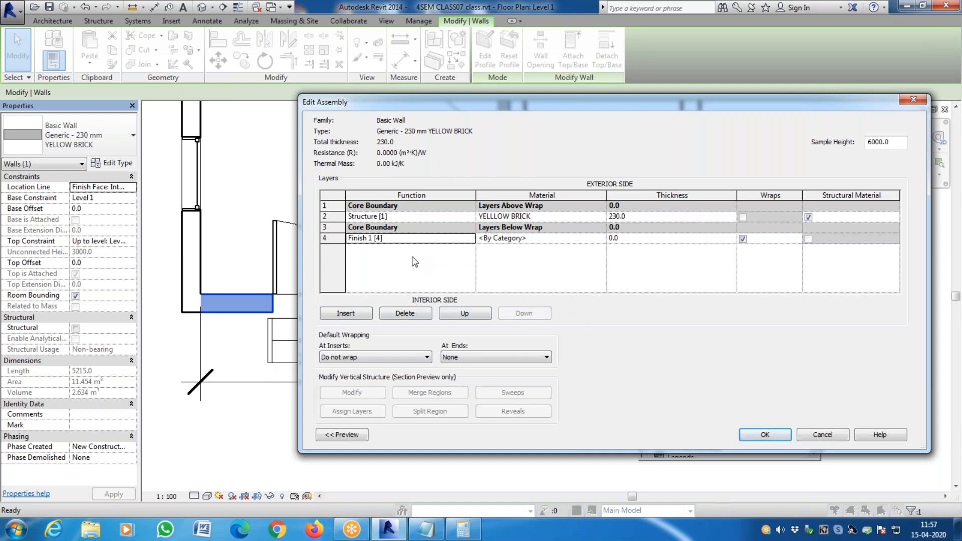
Step: Set the brick structure layer's thickness to 225 and the interior finish layer's thickness to 5
click(624, 240)
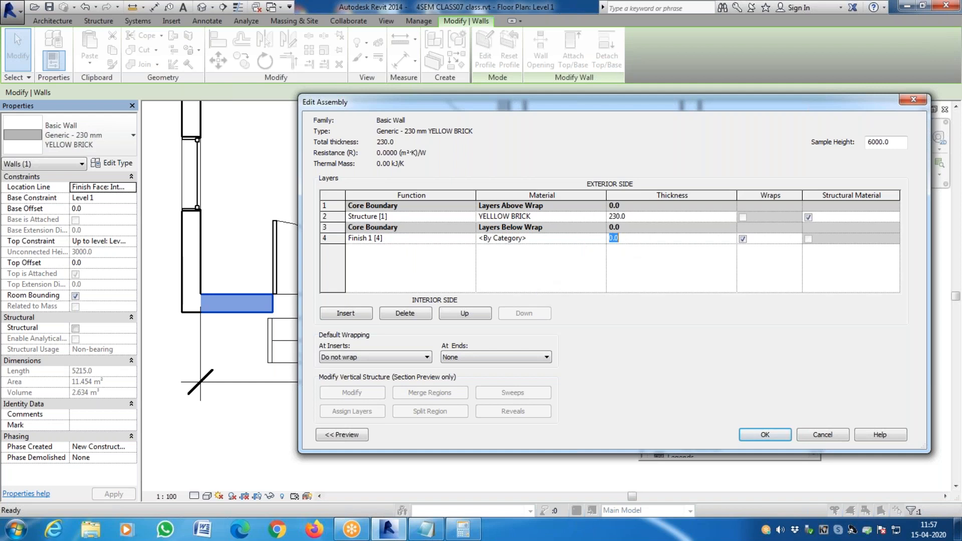
click(610, 216)
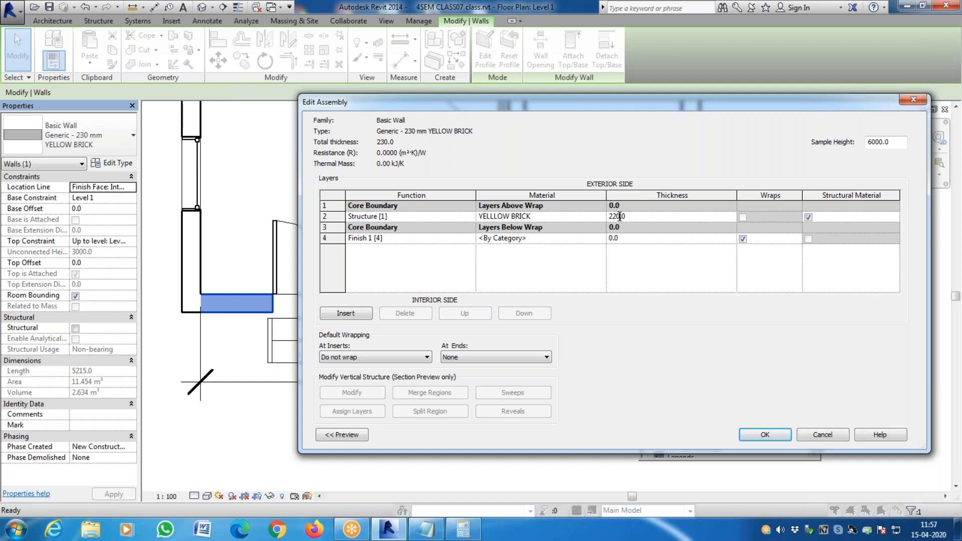
click(626, 238)
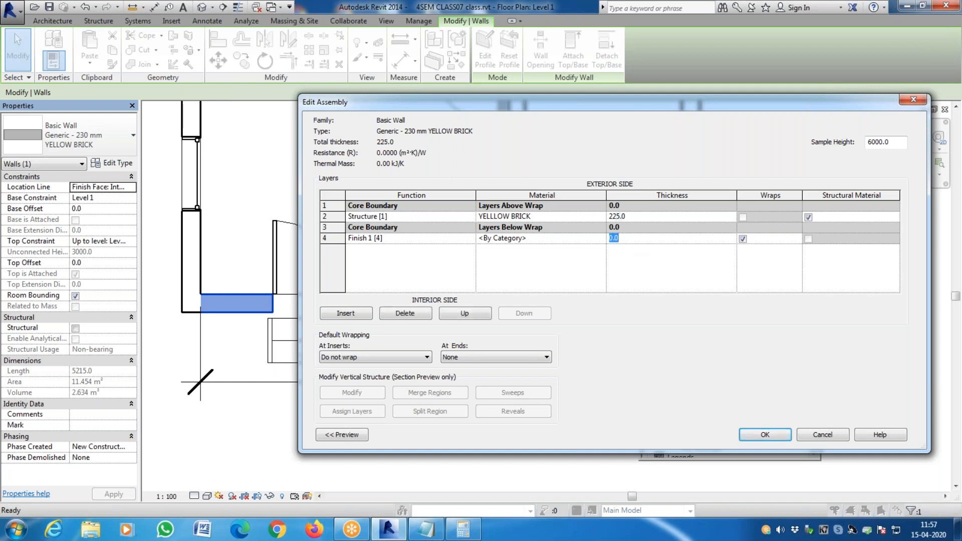
key(Return)
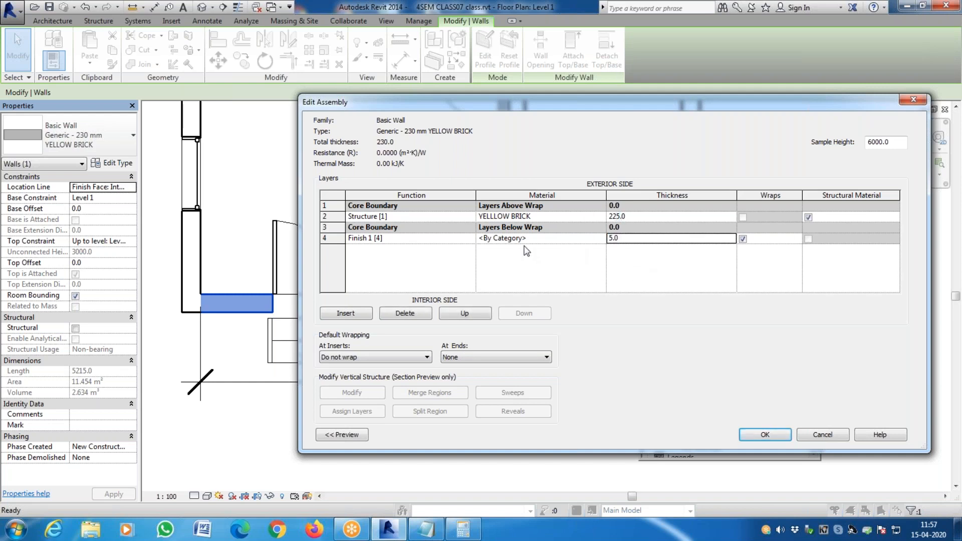
Step: Set the brick structure layer's thickness to 220 and the interior finish layer's thickness to 10
click(616, 217)
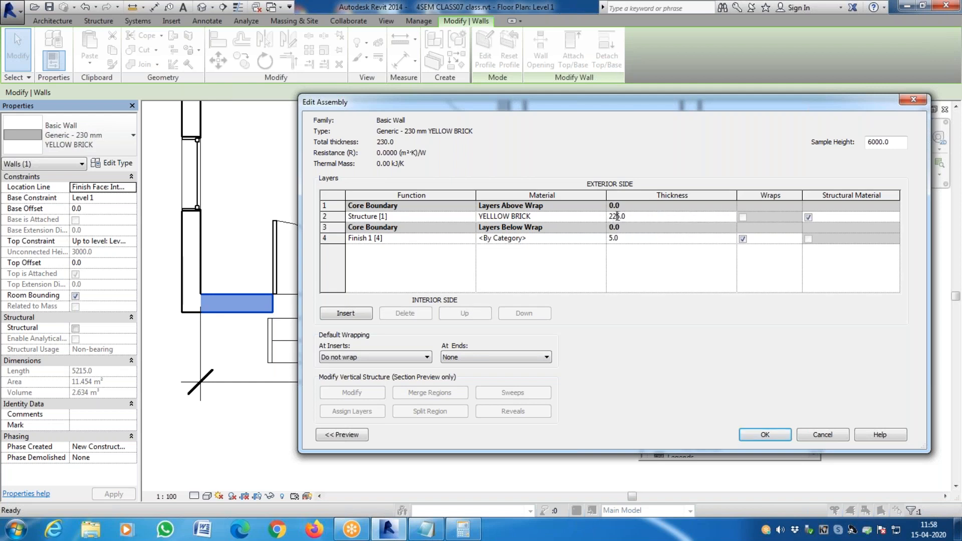
text(0)
click(621, 238)
text(1)
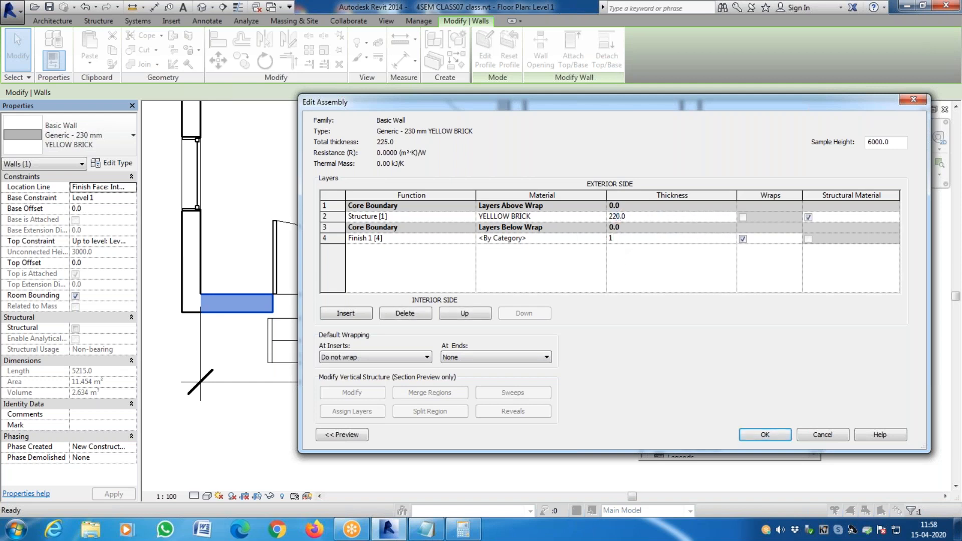
text(0)
key(Return)
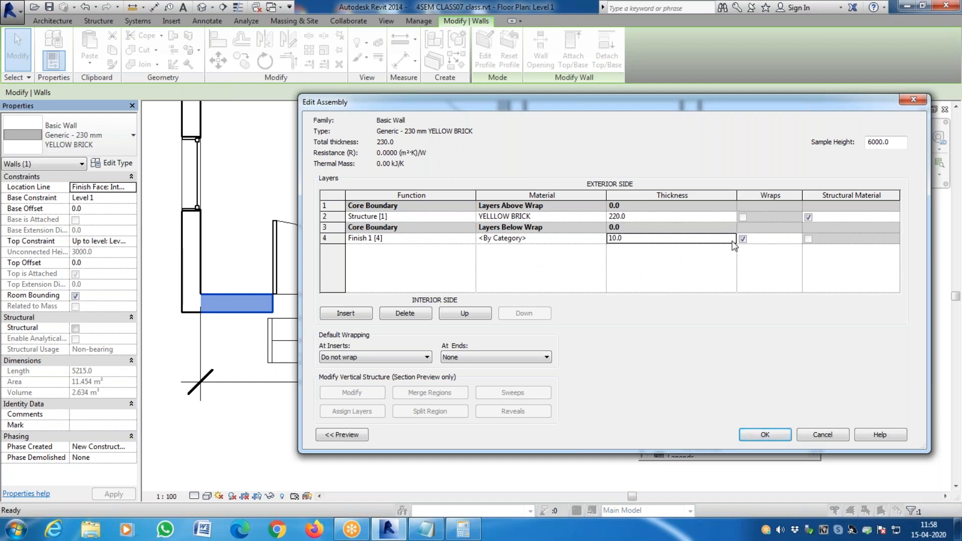
Step: Assign the WHITE WALL material to the interior finish layer and apply the changes to the yellow brick wall type
click(605, 239)
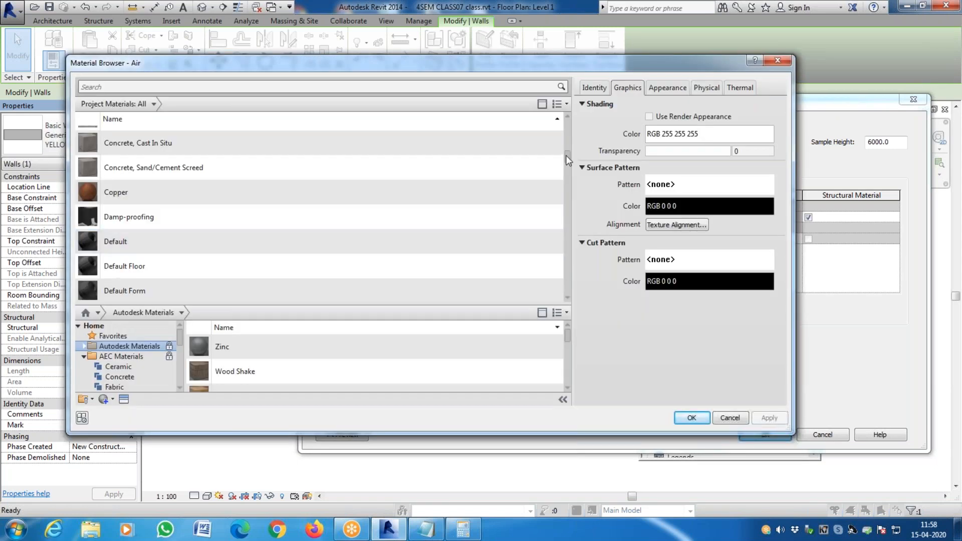
drag(566, 157, 566, 303)
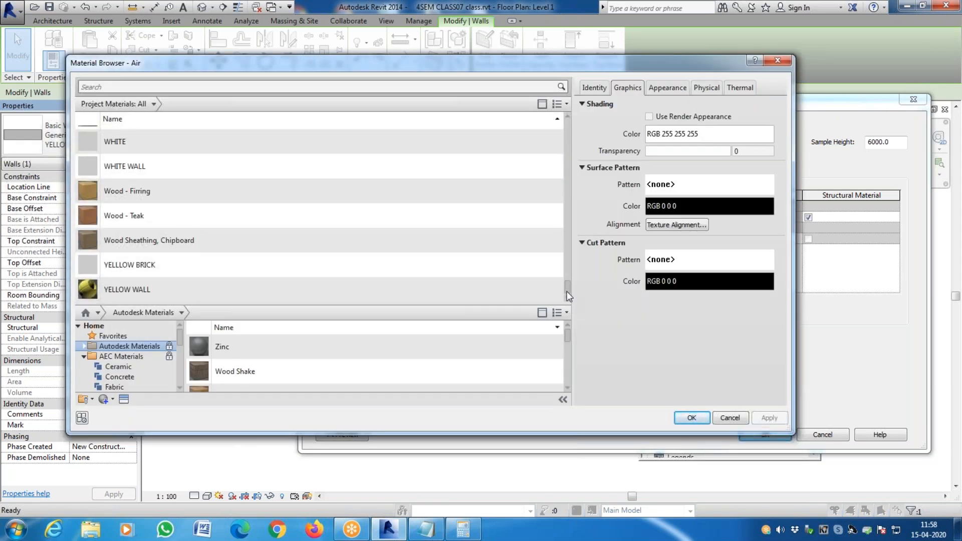
click(243, 165)
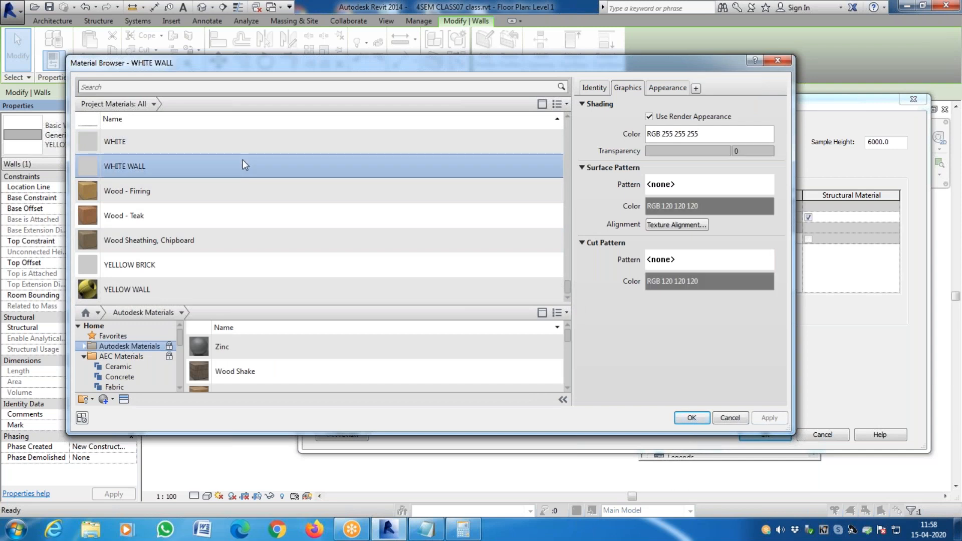
click(676, 88)
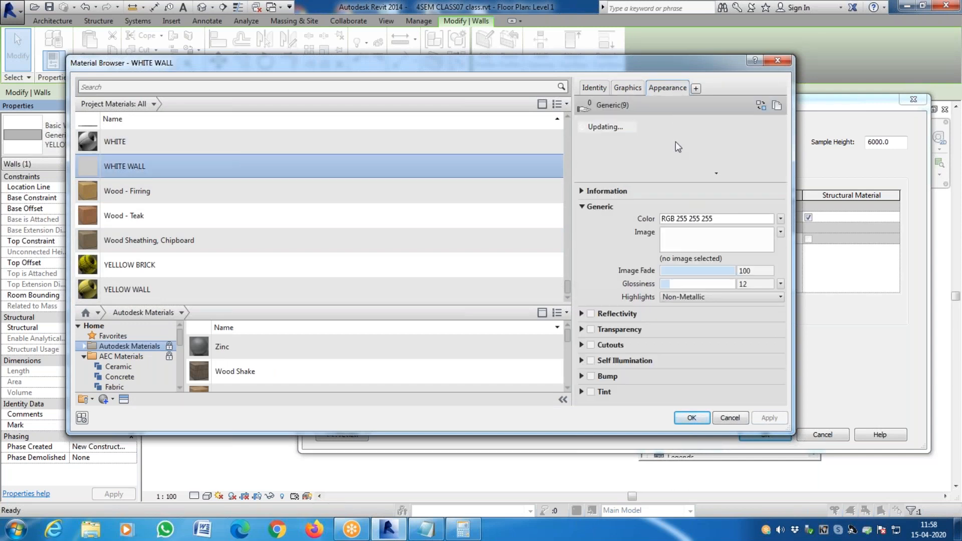
click(692, 417)
click(758, 434)
click(775, 435)
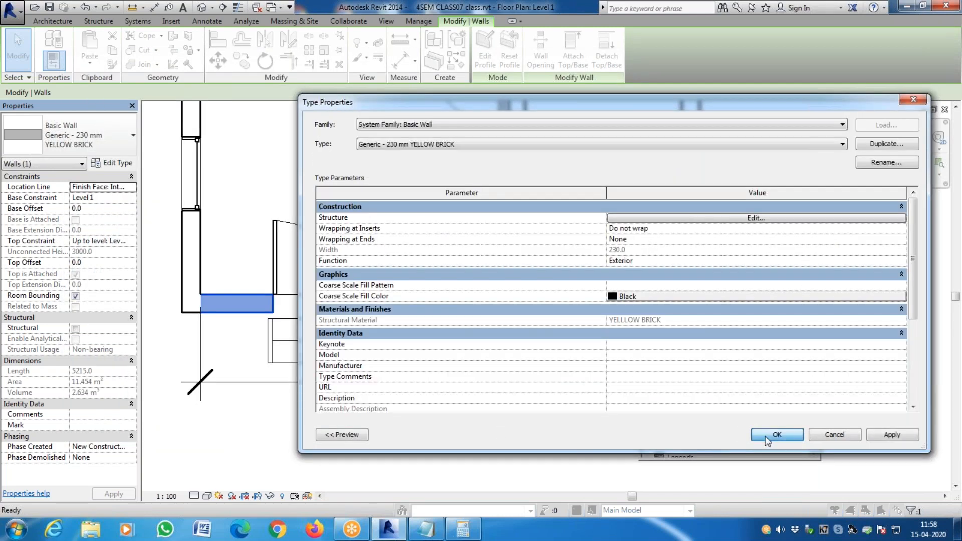
key(Escape)
Step: Open 3D View 2 and inspect the exterior face of the yellow brick wall
double_click(697, 317)
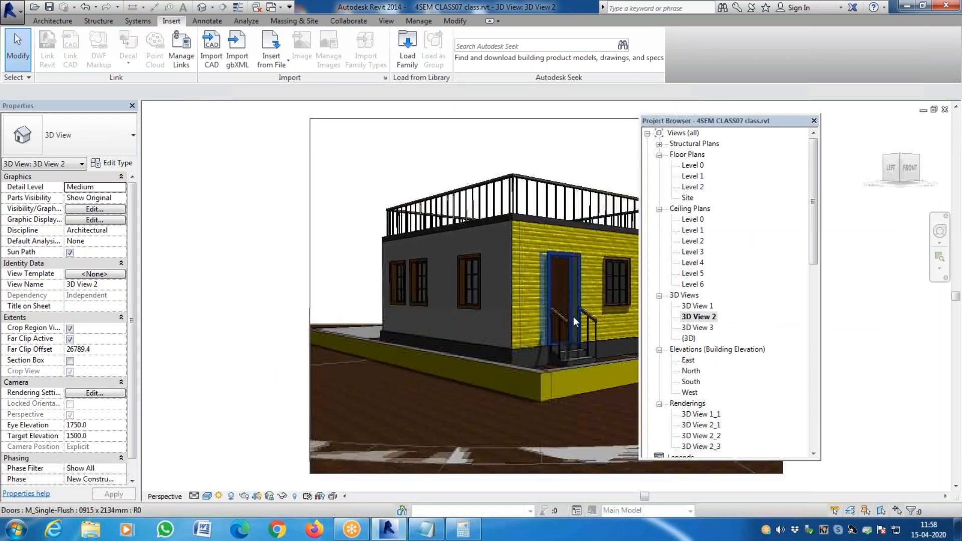
middle_drag(573, 316, 455, 327)
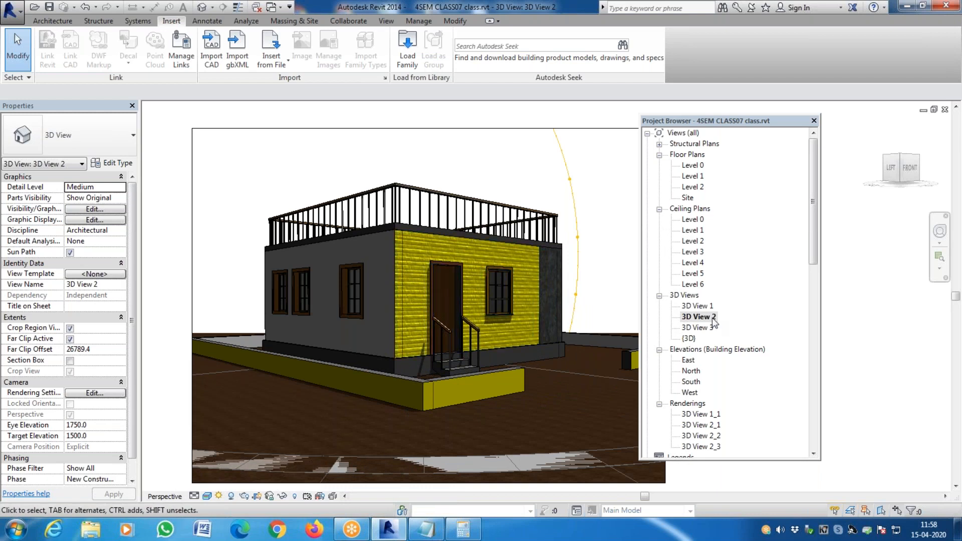
click(522, 267)
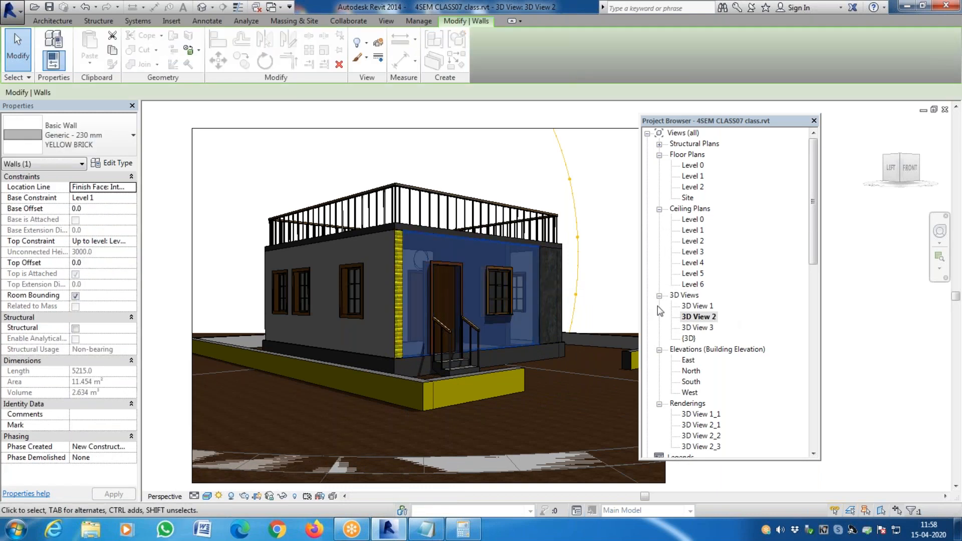
key(Escape)
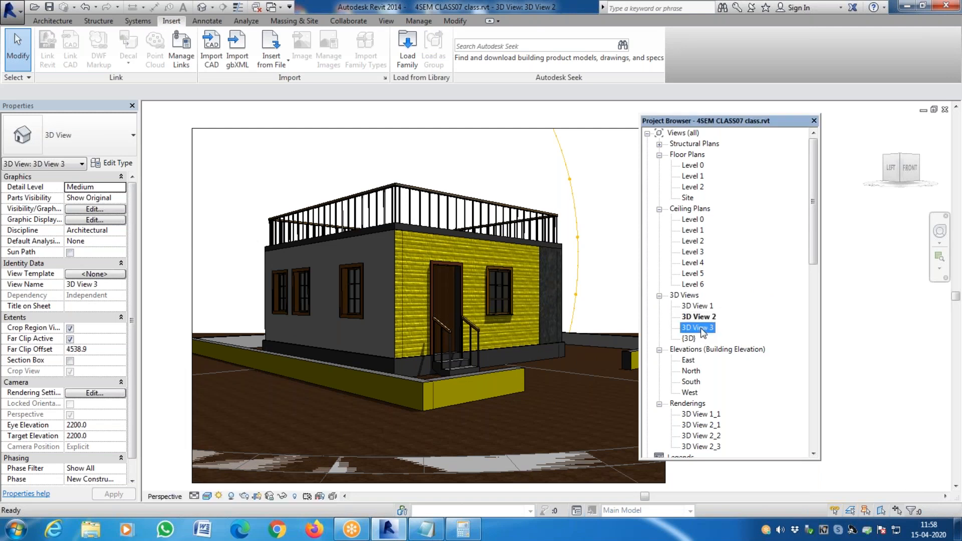
Step: Open 3D View 3 and render the room interior to check the wall finish, closing the rendering when done
double_click(700, 328)
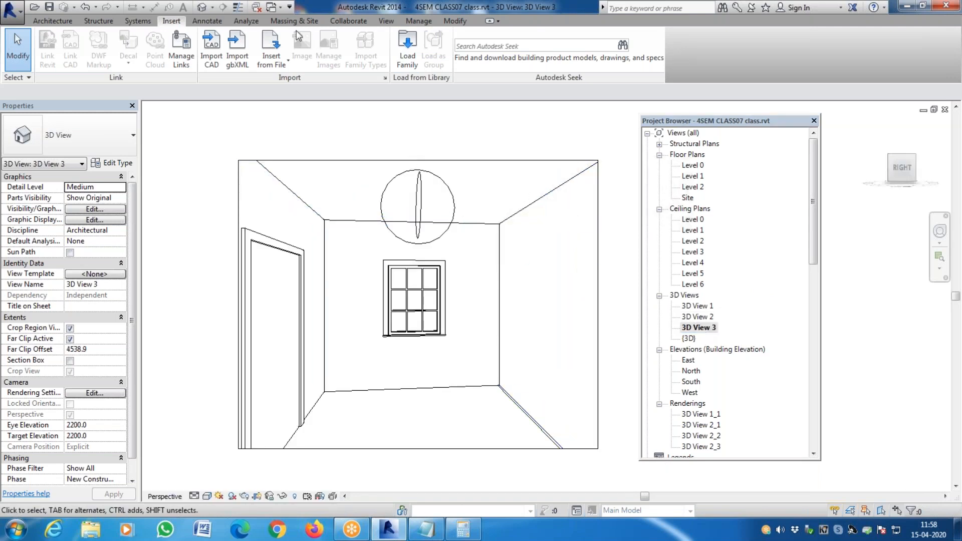
click(393, 22)
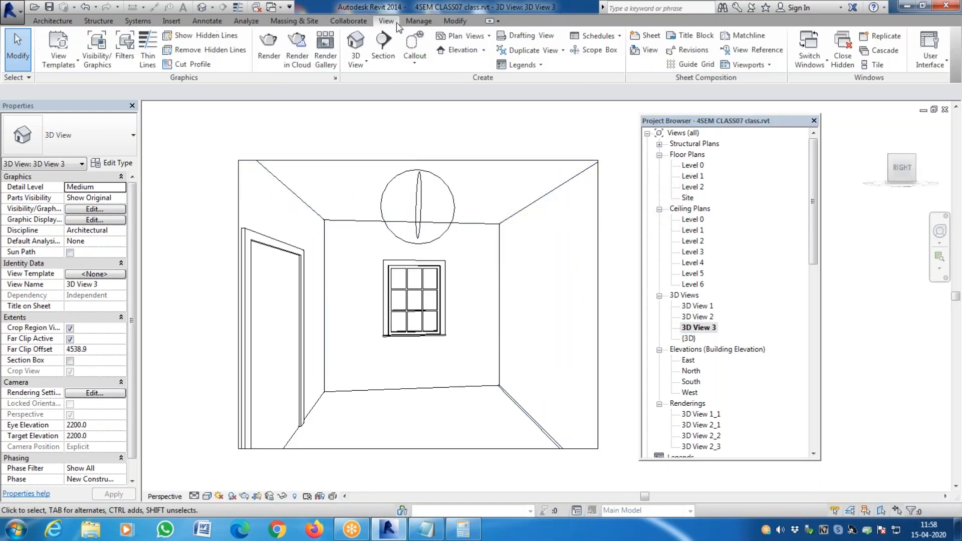
click(269, 48)
click(31, 35)
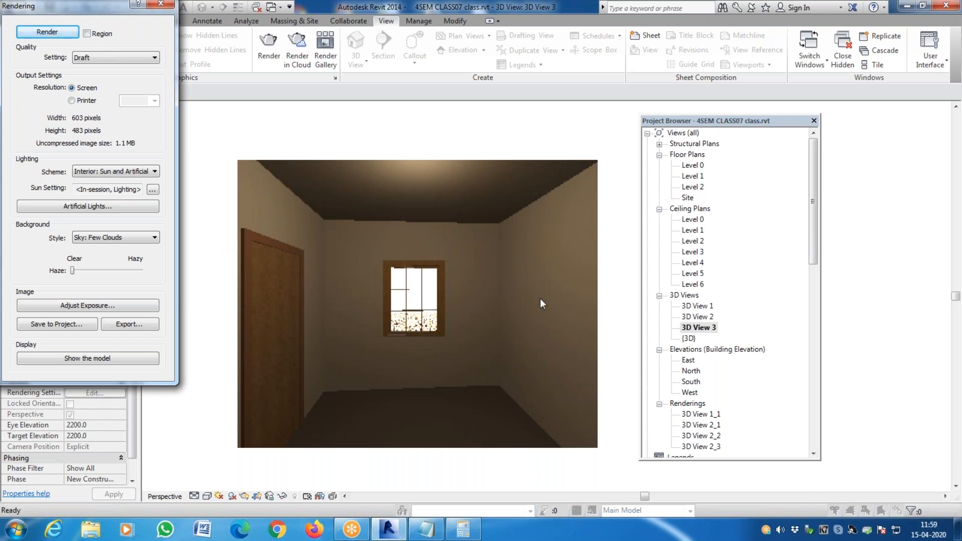
click(161, 6)
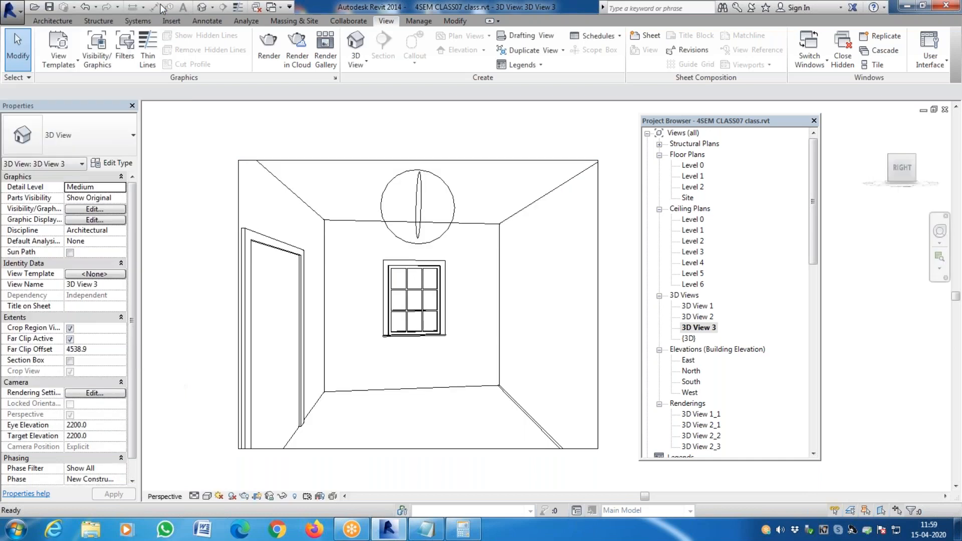
Step: Set the wattage comments of the M_Studio Light 277V type to 200 and apply the change
click(453, 195)
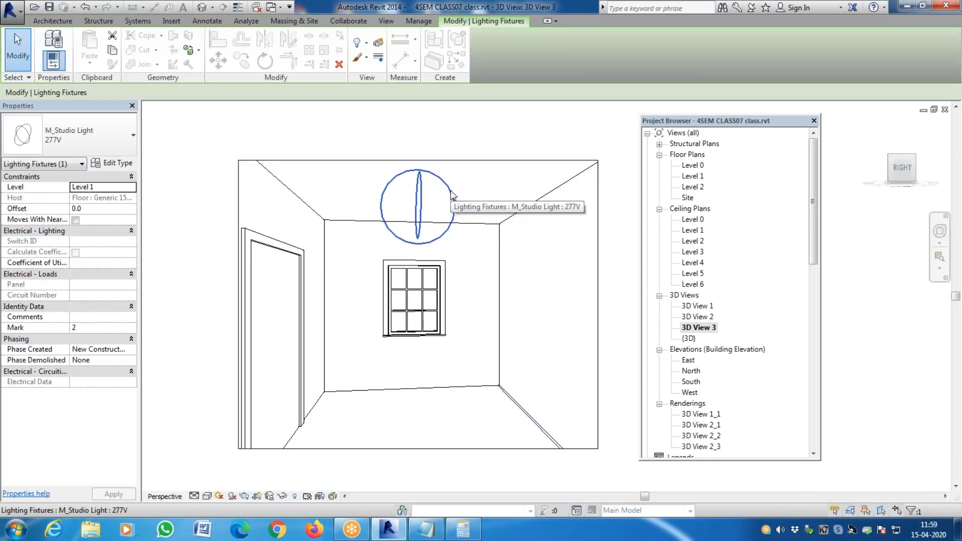
click(124, 169)
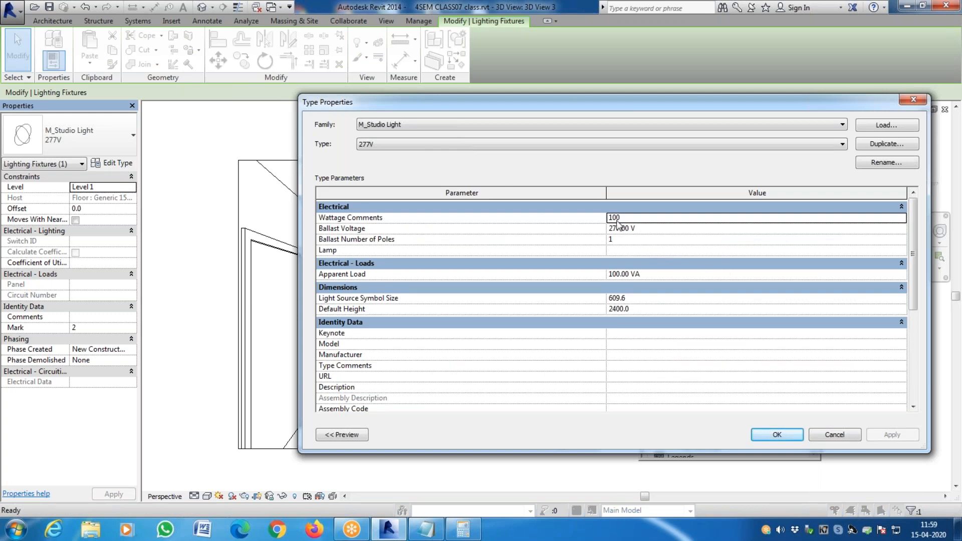
click(611, 218)
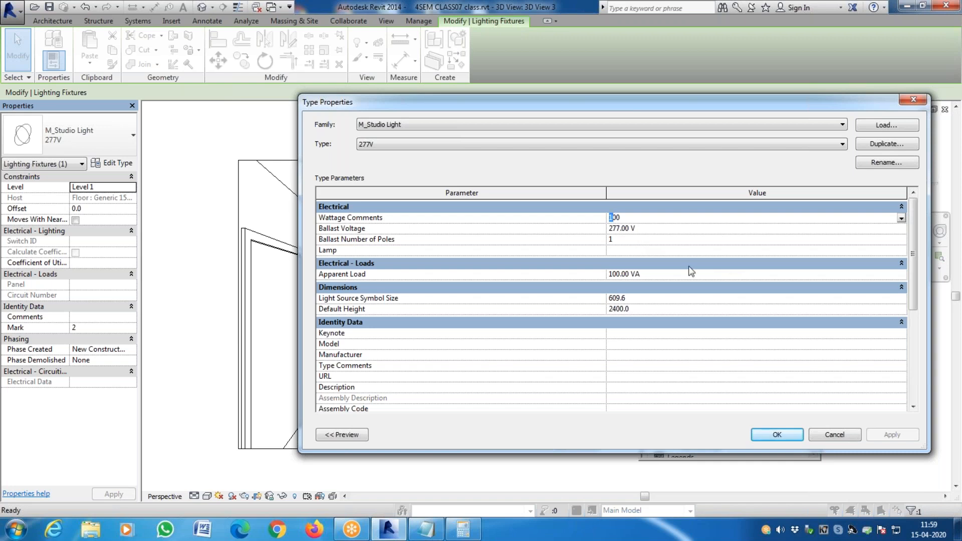
text(2)
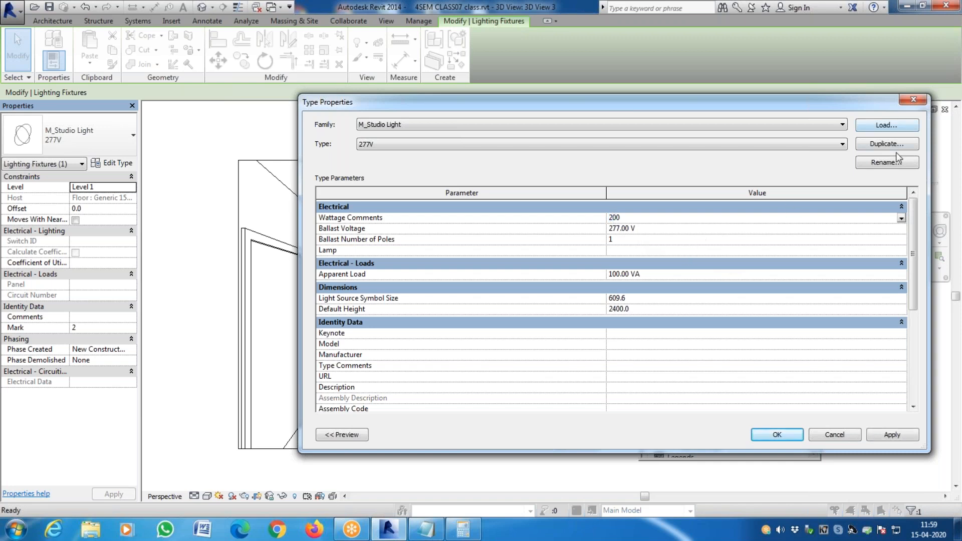
drag(724, 101, 566, 97)
click(732, 431)
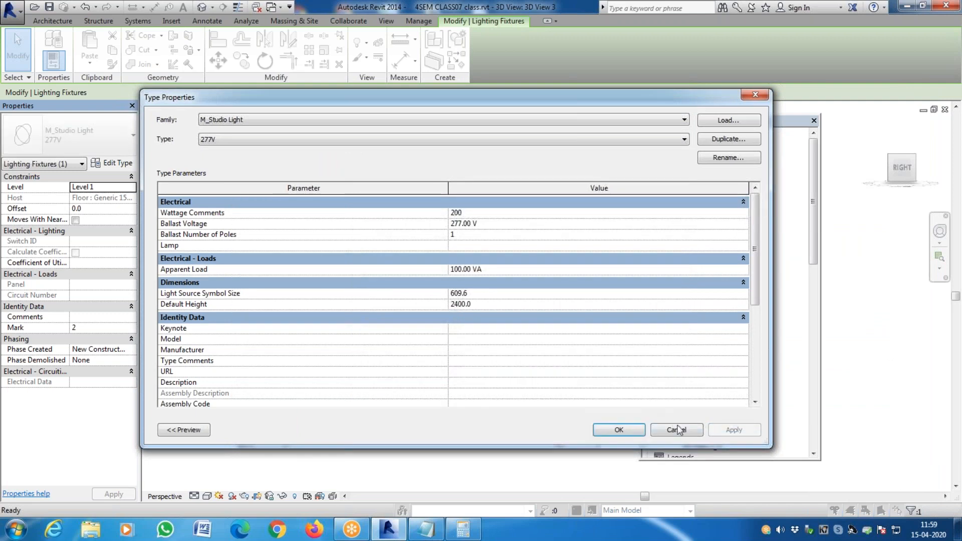
click(620, 430)
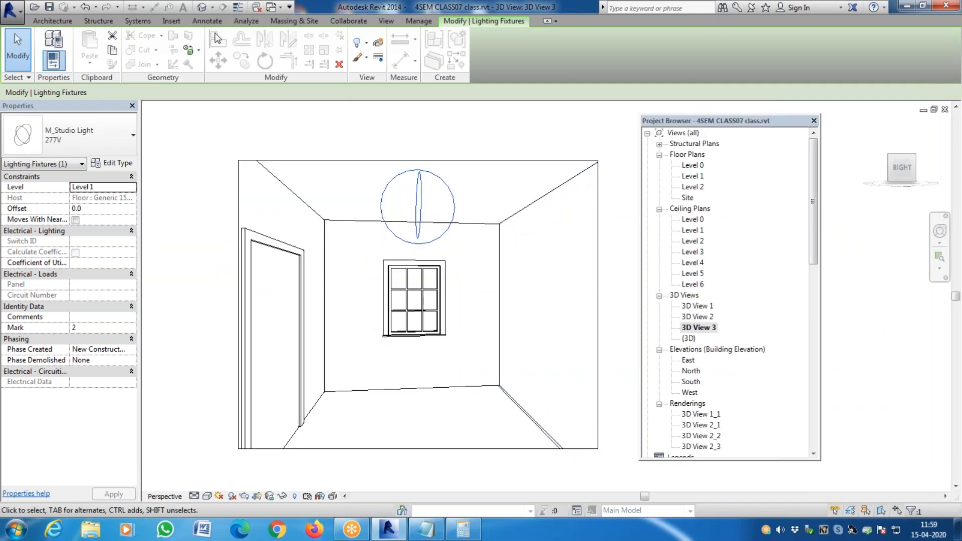
Step: Render 3D View 3 again to check the effect of the studio light's wattage change, and close the rendering
click(386, 21)
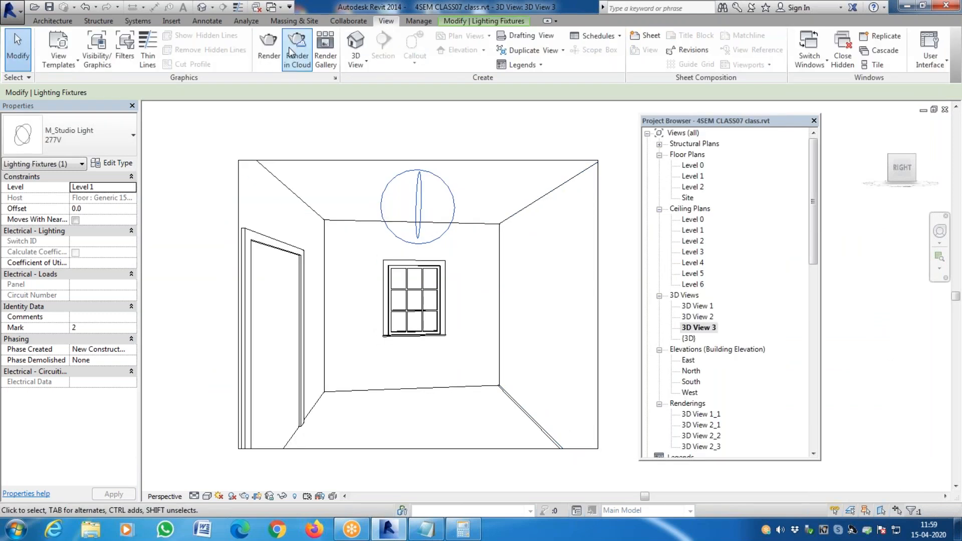
click(270, 50)
click(36, 33)
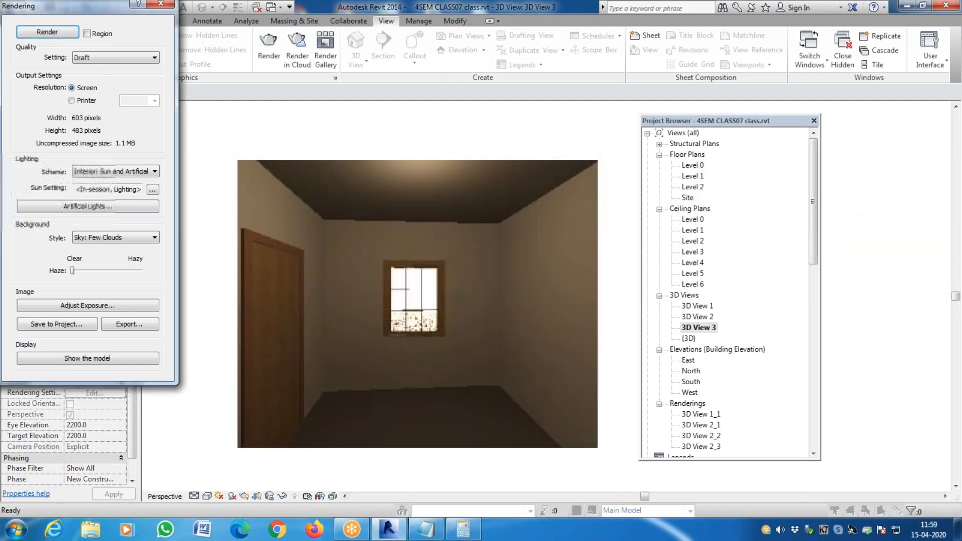
click(161, 4)
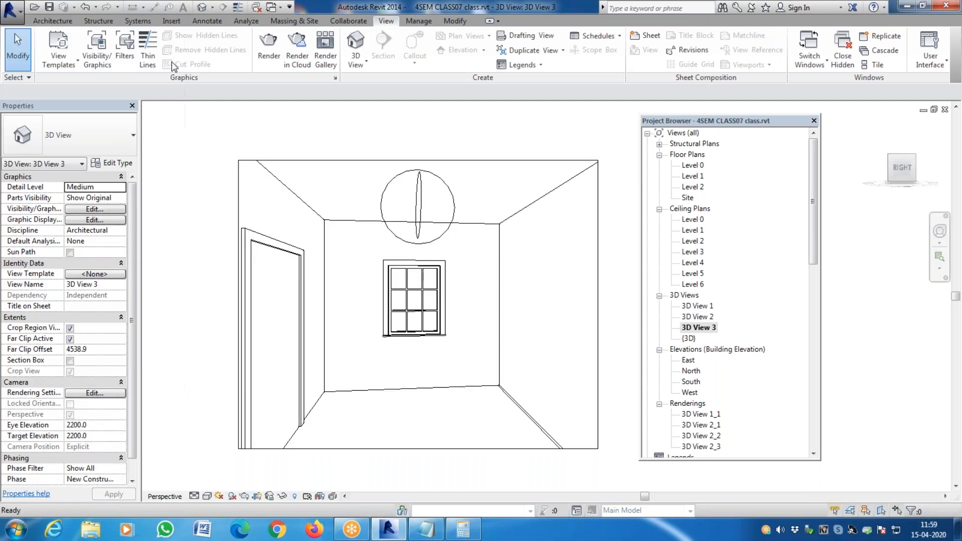
Step: Try the D50 Reference White preset for the studio light's initial color and discard the type changes
click(452, 204)
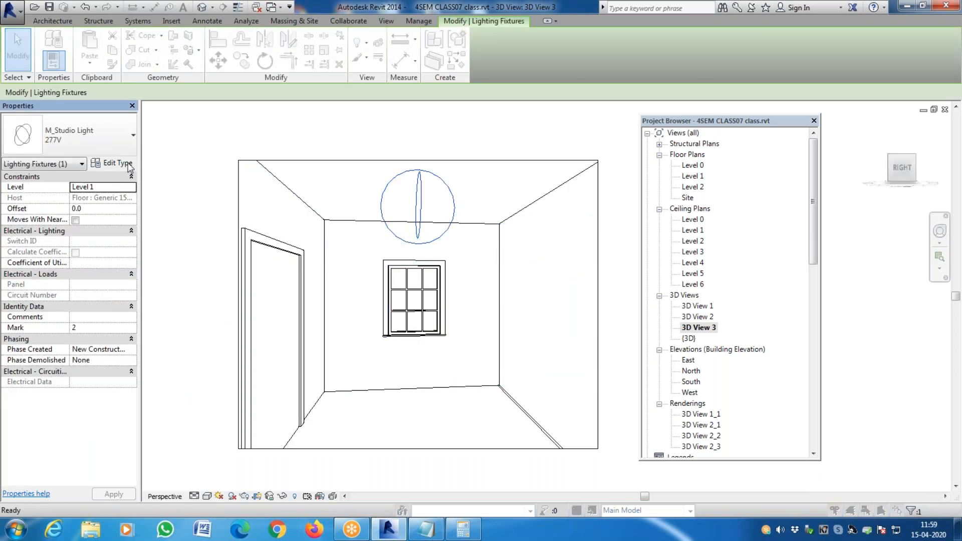
click(111, 163)
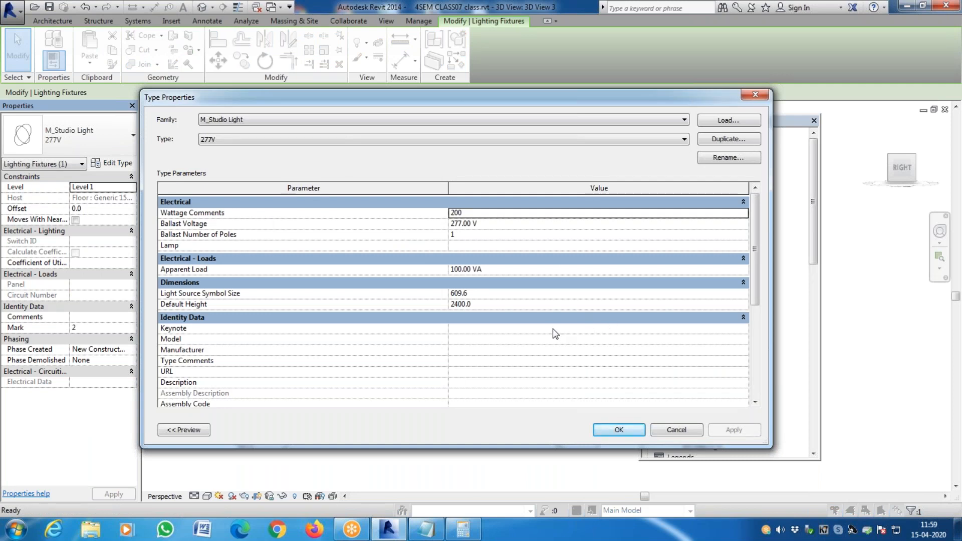
click(482, 235)
click(743, 223)
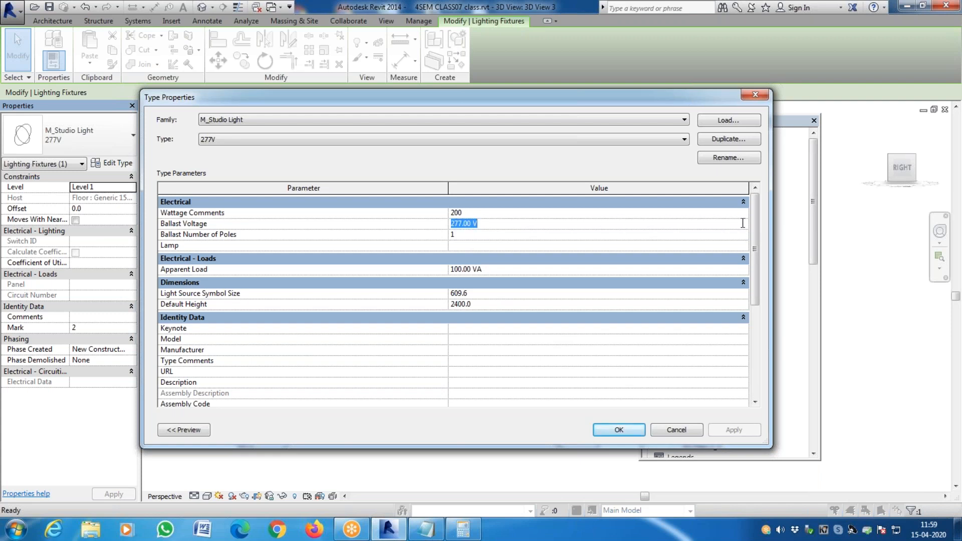
drag(755, 248, 758, 362)
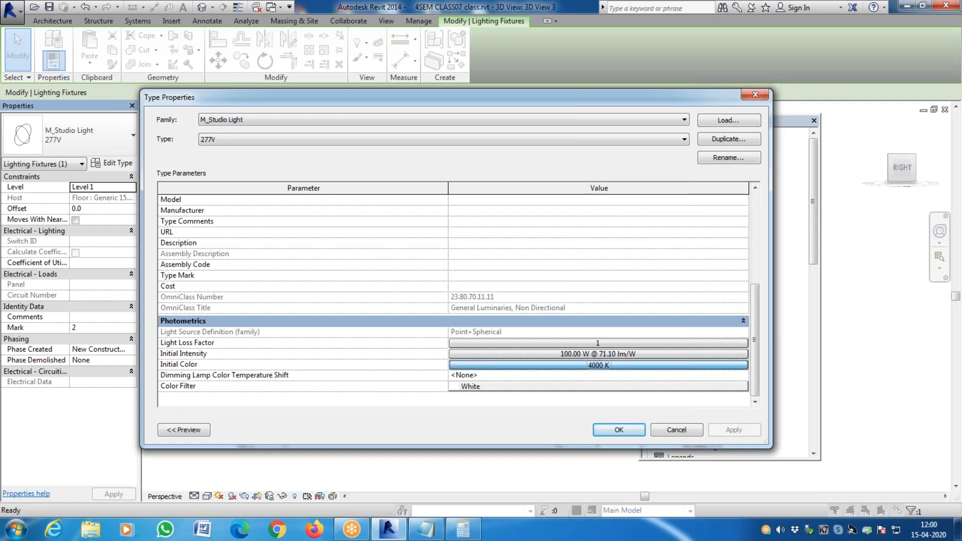
click(616, 365)
key(Return)
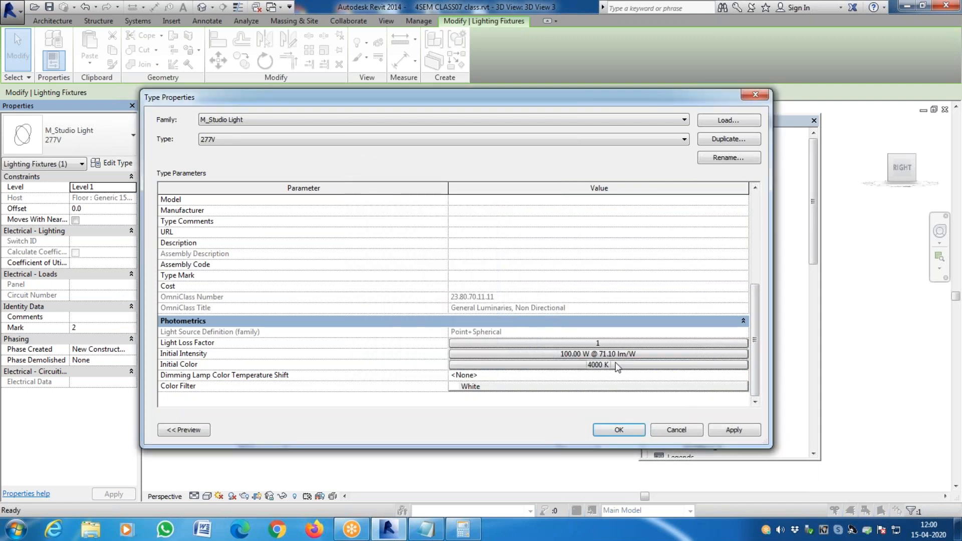
click(616, 365)
click(490, 313)
click(481, 339)
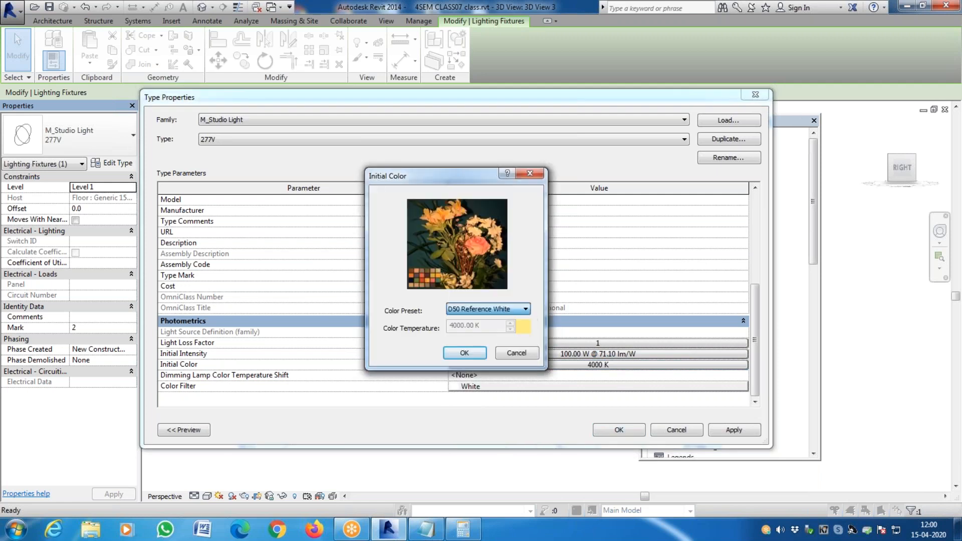
click(492, 309)
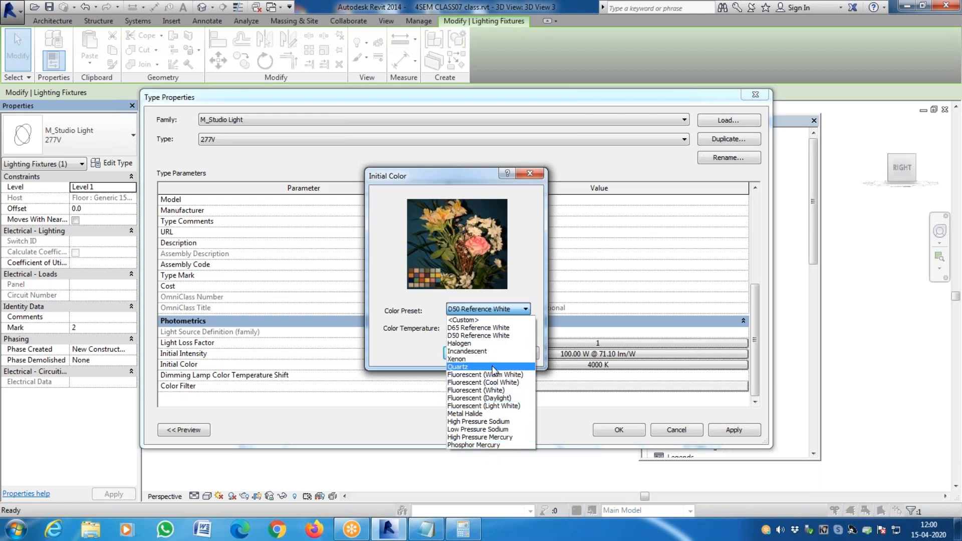
key(Escape)
key(Escape)
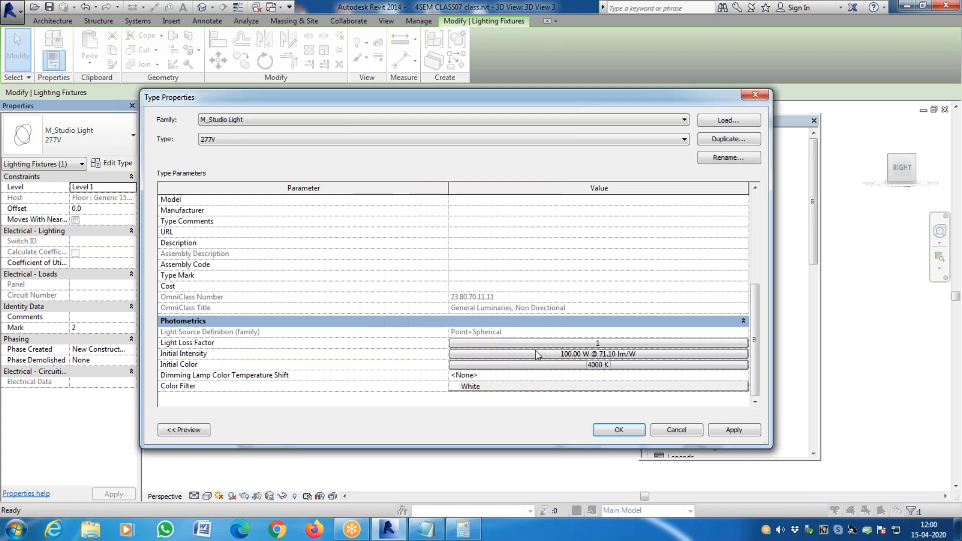
key(Escape)
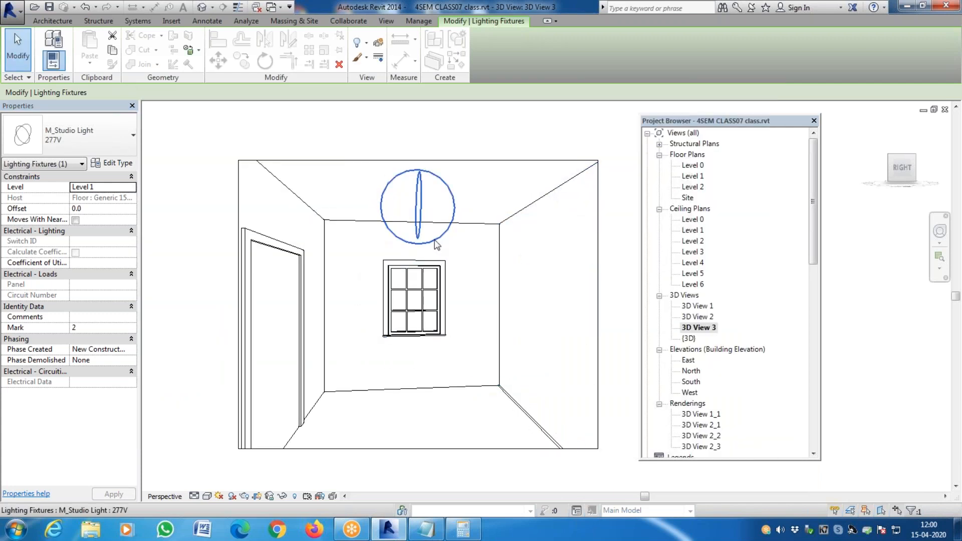
Step: Set the wattage in the initial intensity of the M_Studio Light 277V type to 200 W
click(126, 164)
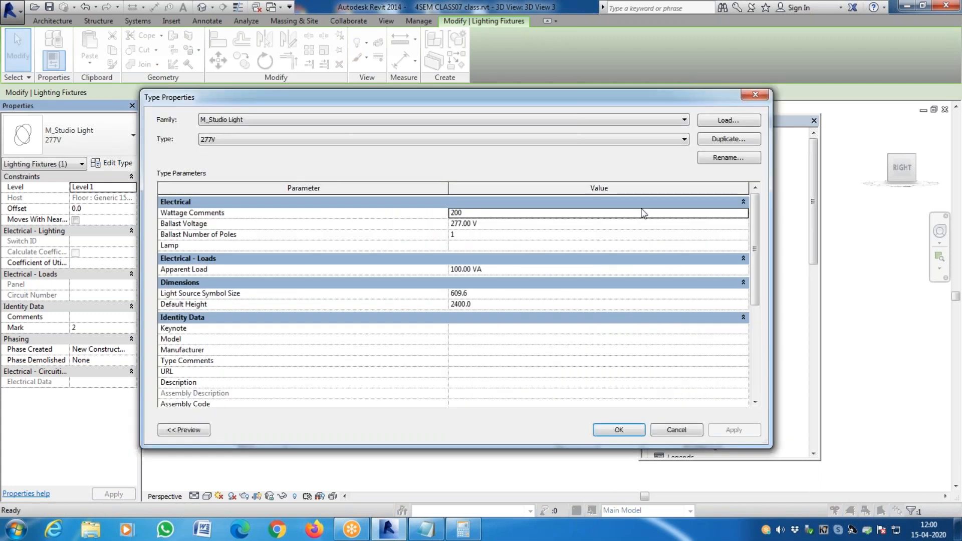
drag(754, 290, 761, 426)
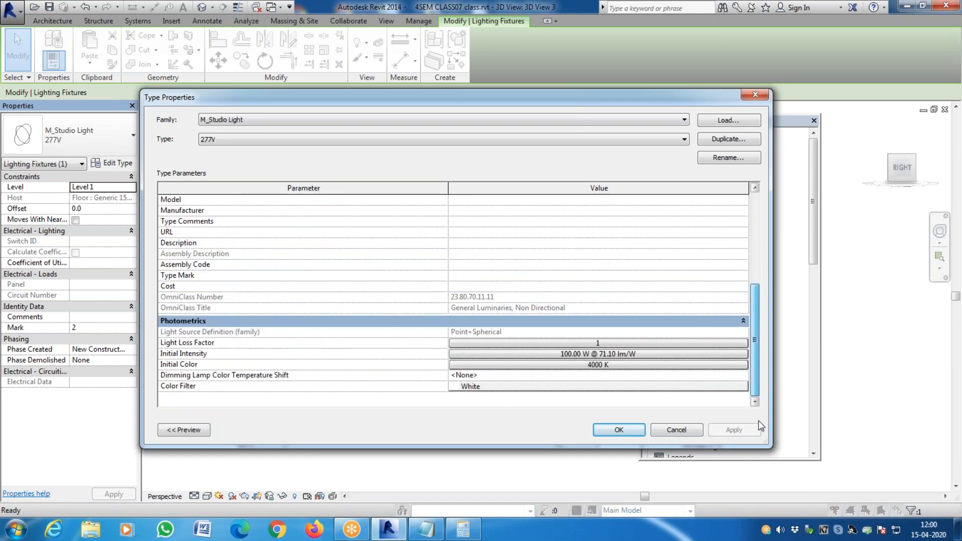
click(607, 354)
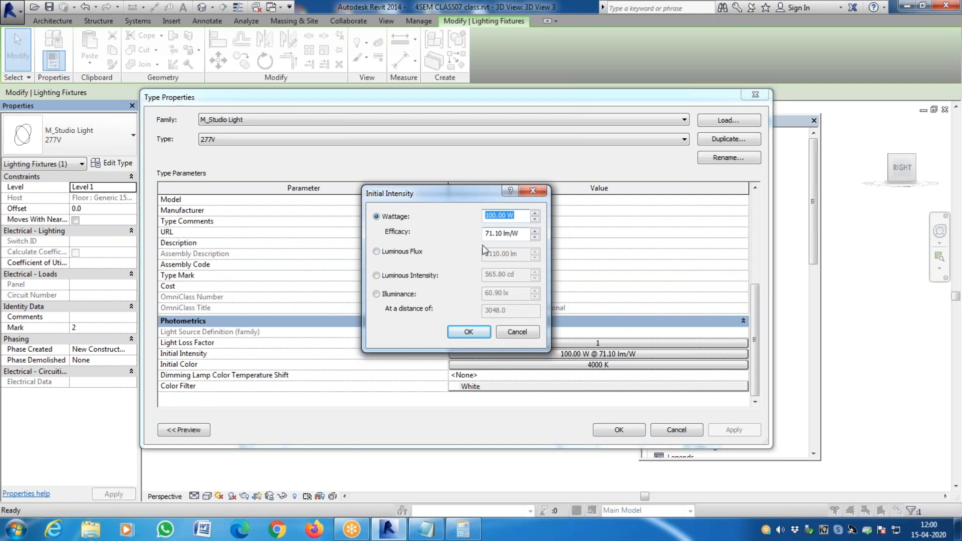
key(Return)
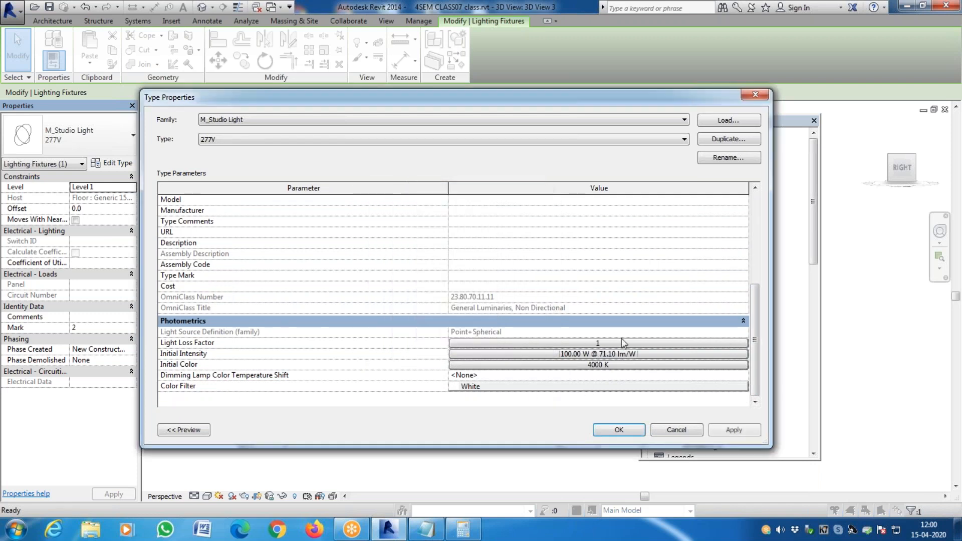
scroll(758, 354, up, 4)
scroll(758, 353, down, 4)
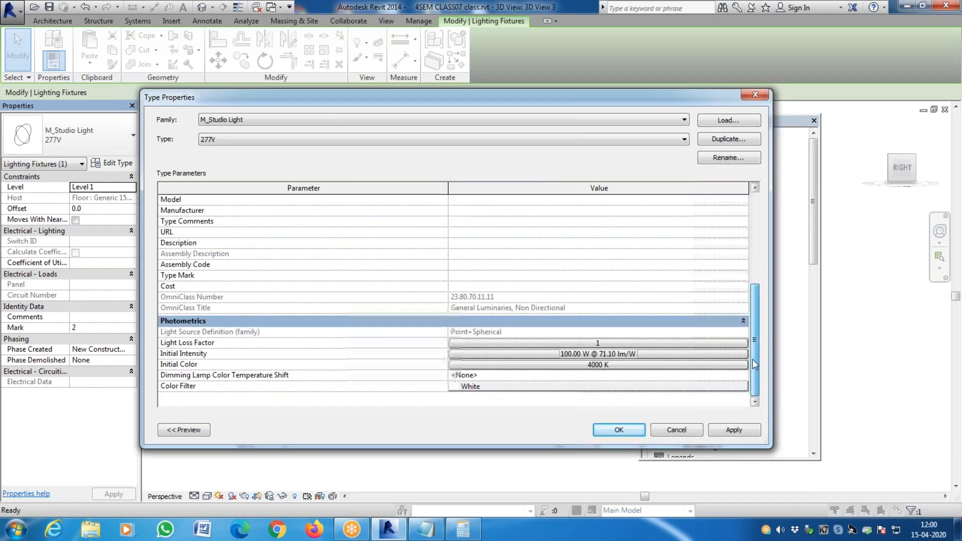
click(584, 355)
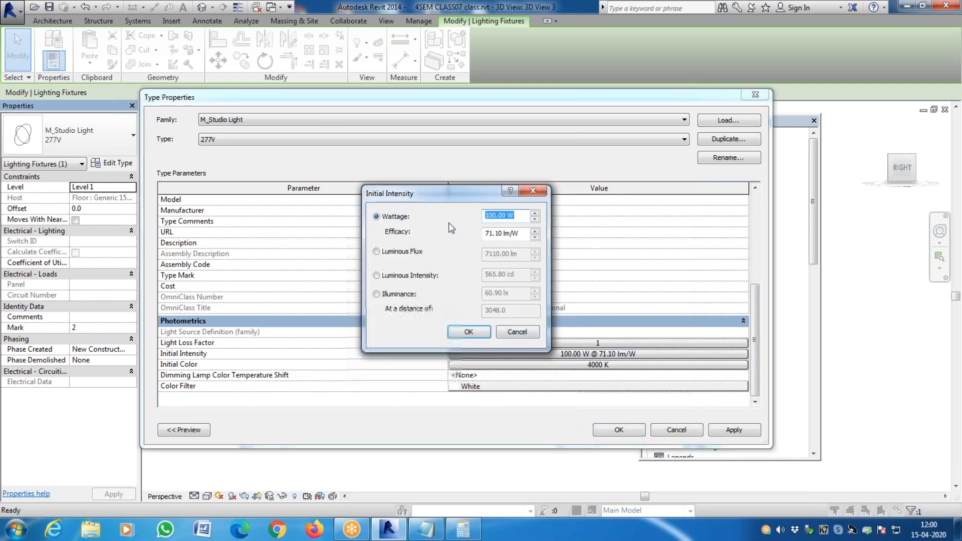
double_click(489, 216)
double_click(487, 218)
key(Left)
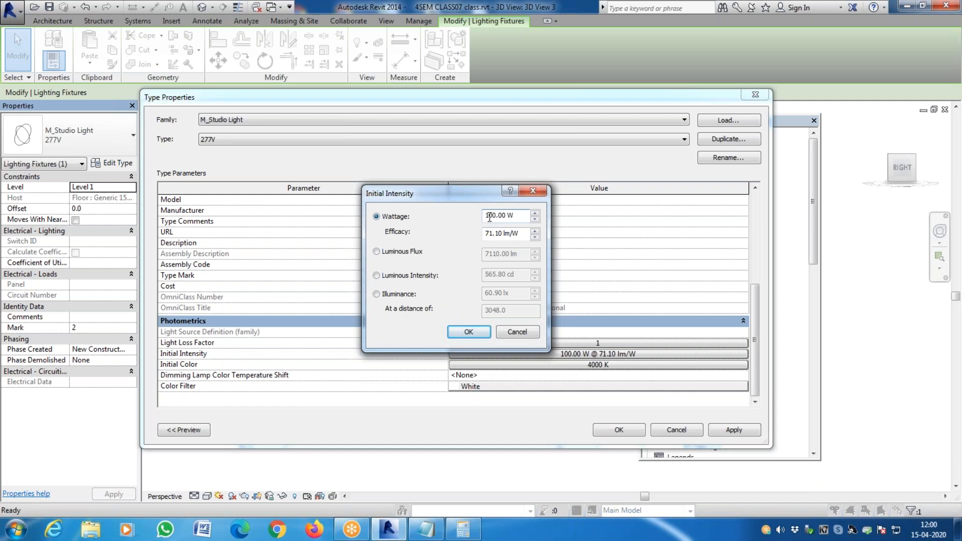
text(2)
key(Tab)
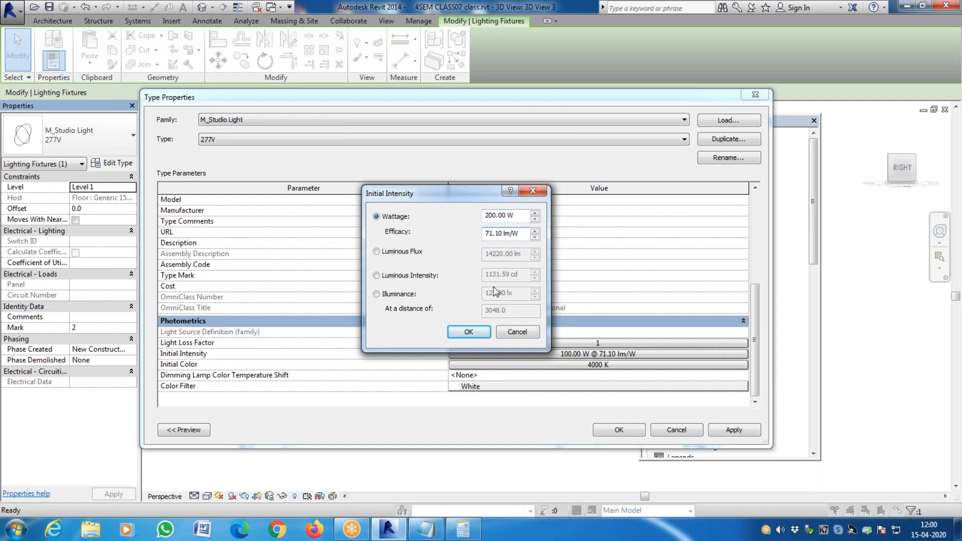
Step: Compare the light's intensity values at 100 W and 200 W, and accept the initial intensity with 200 W
click(488, 218)
text(1)
key(Tab)
text(2)
key(Tab)
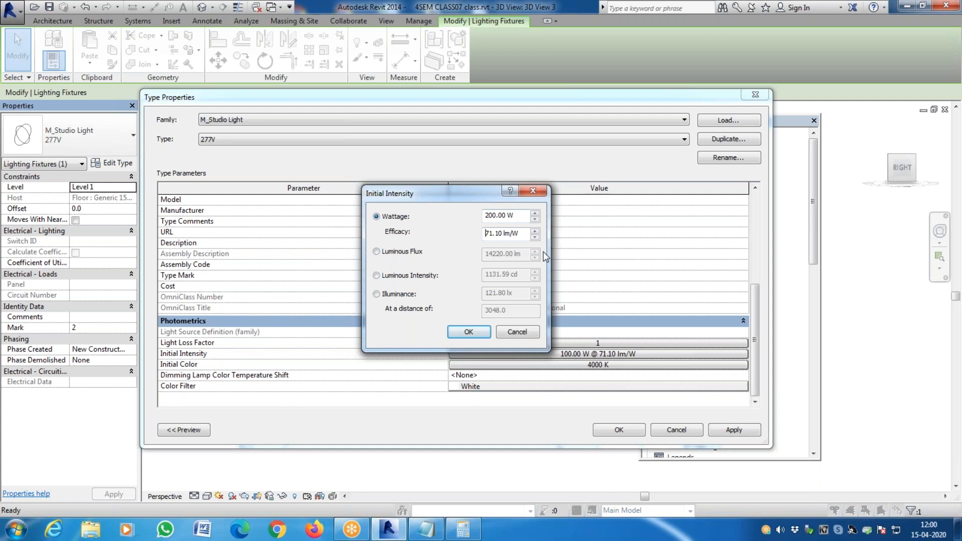
click(479, 334)
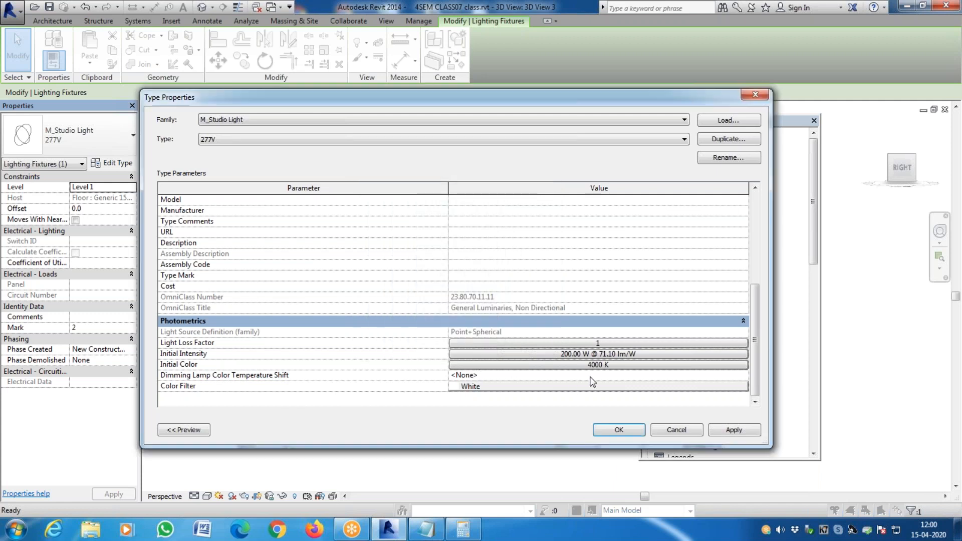
Step: Set the studio light's initial color preset to Fluorescent (White), apply the type changes and deselect the light
click(601, 368)
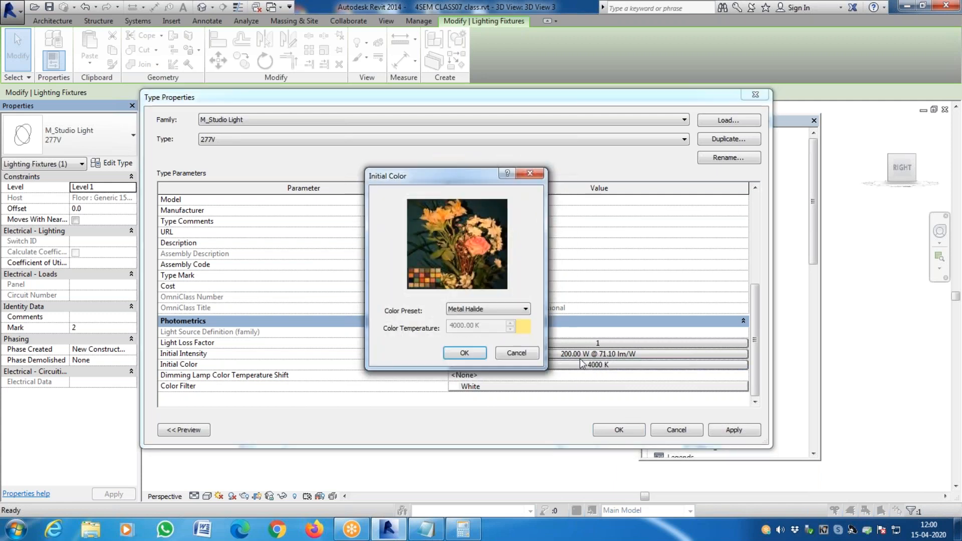
click(501, 308)
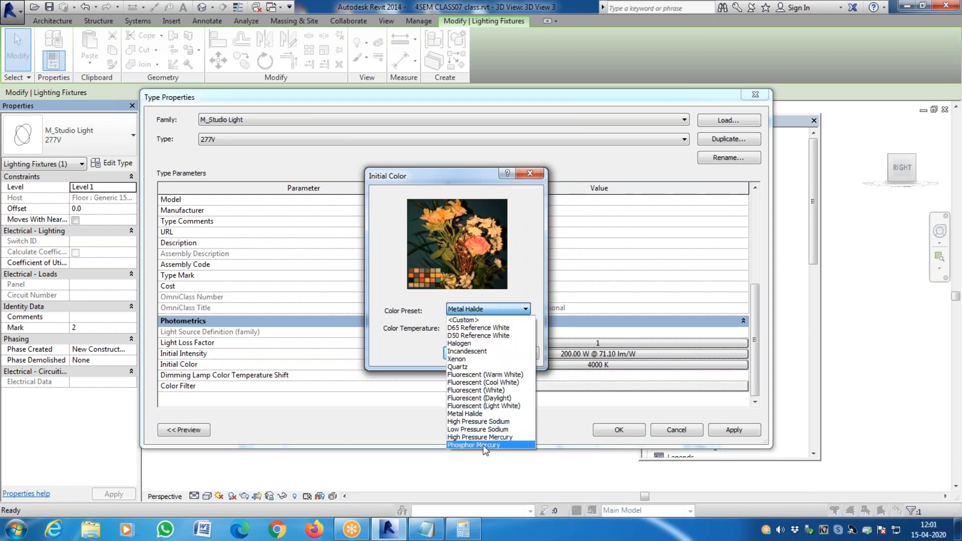
click(504, 391)
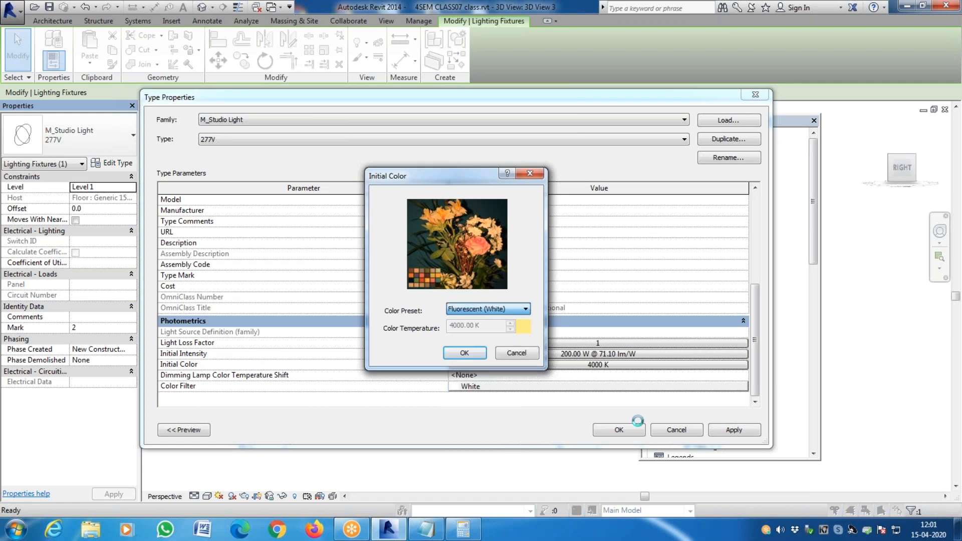
click(465, 352)
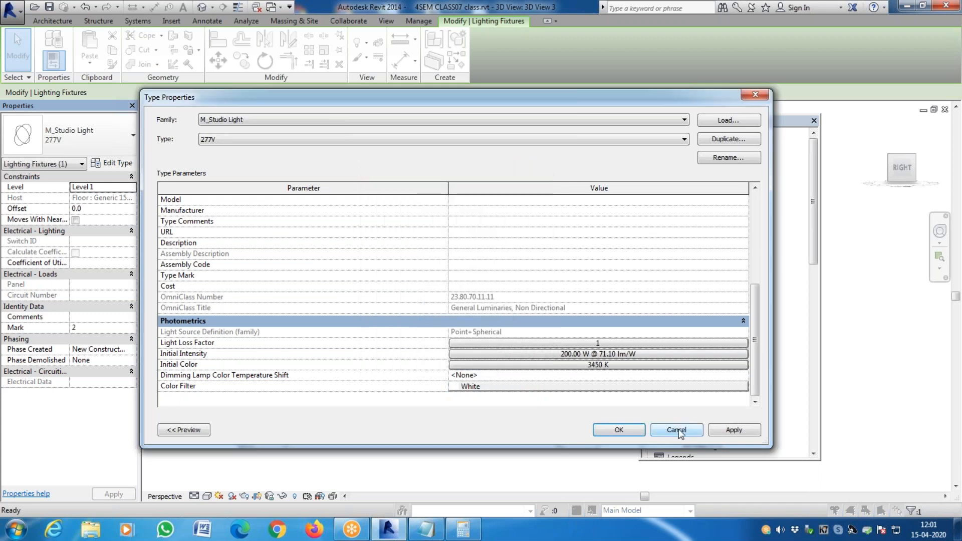
click(721, 432)
click(615, 430)
key(Escape)
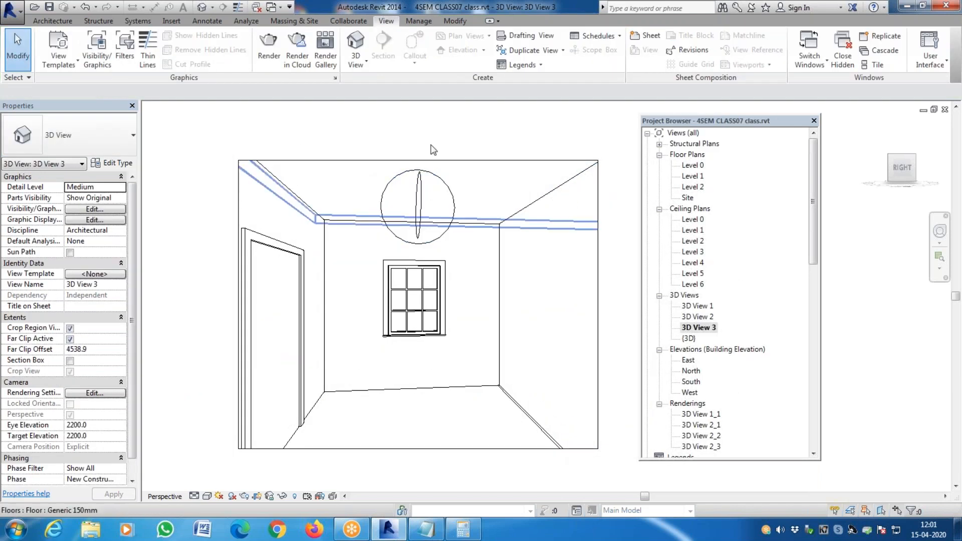
Step: Render 3D View 3 to check the new intensity and color of the studio light, and close the rendering
click(270, 45)
click(53, 31)
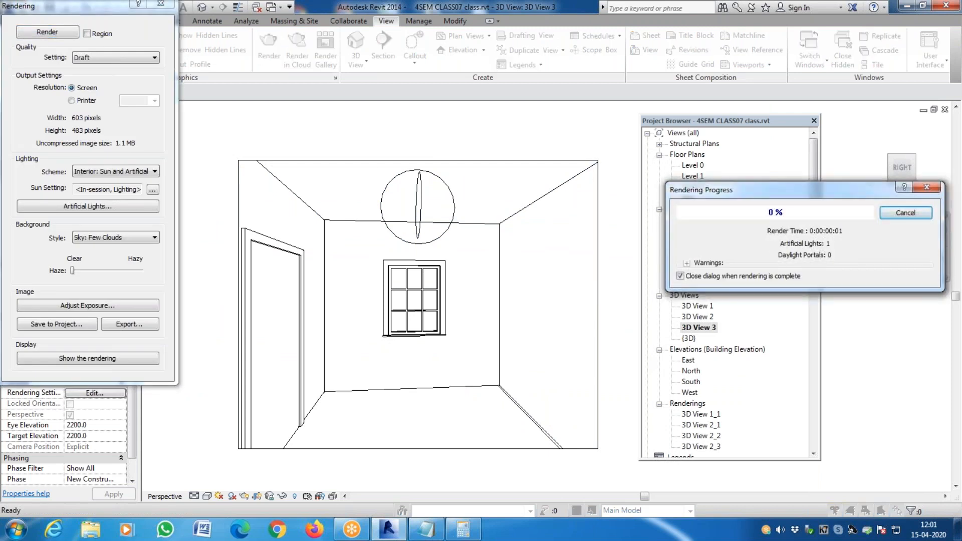
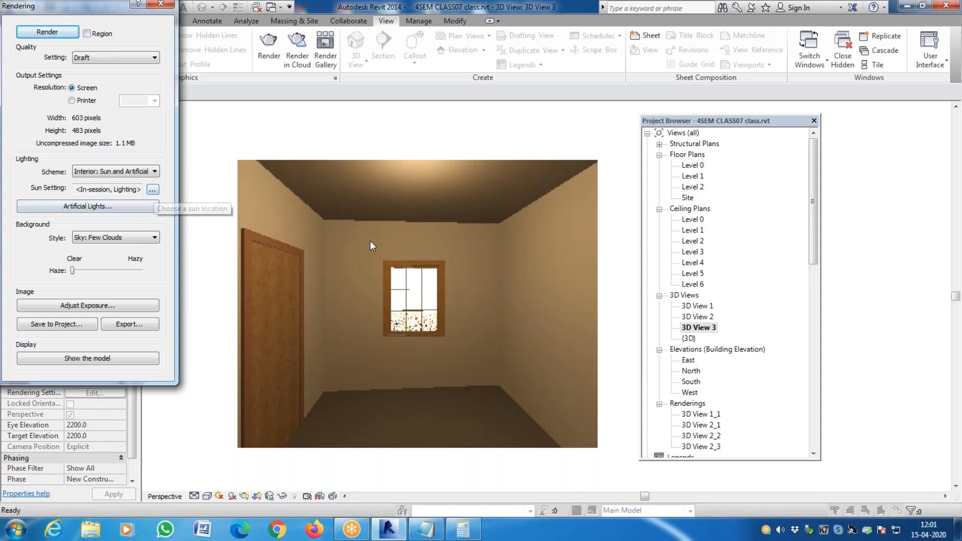
click(165, 5)
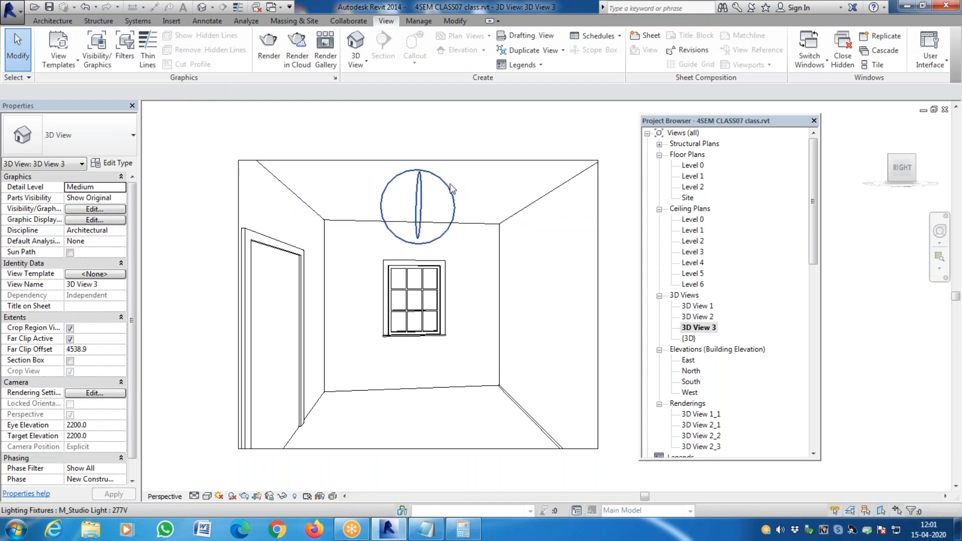
Step: Define the studio light's initial intensity by Luminous Intensity at 1131.59 cd, apply the type change and deselect the light
click(449, 189)
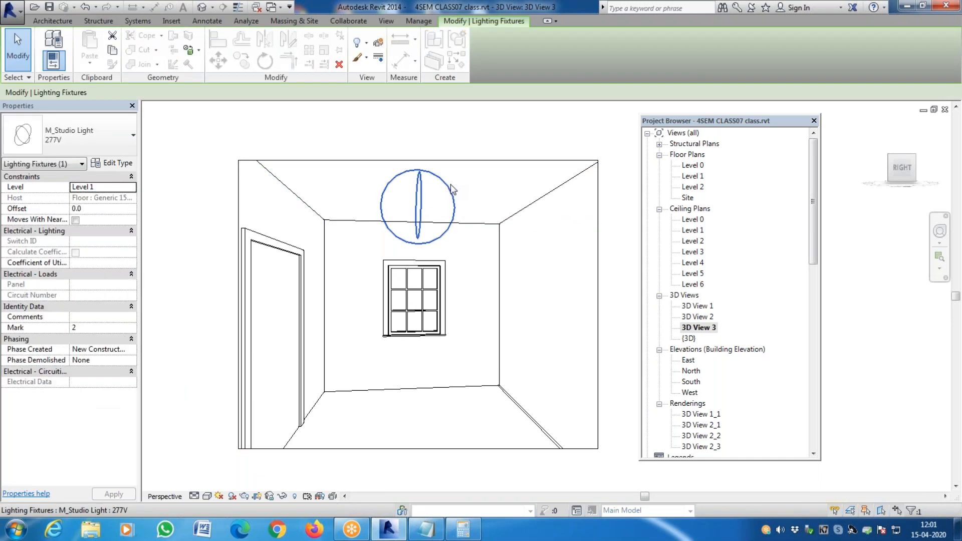
click(122, 166)
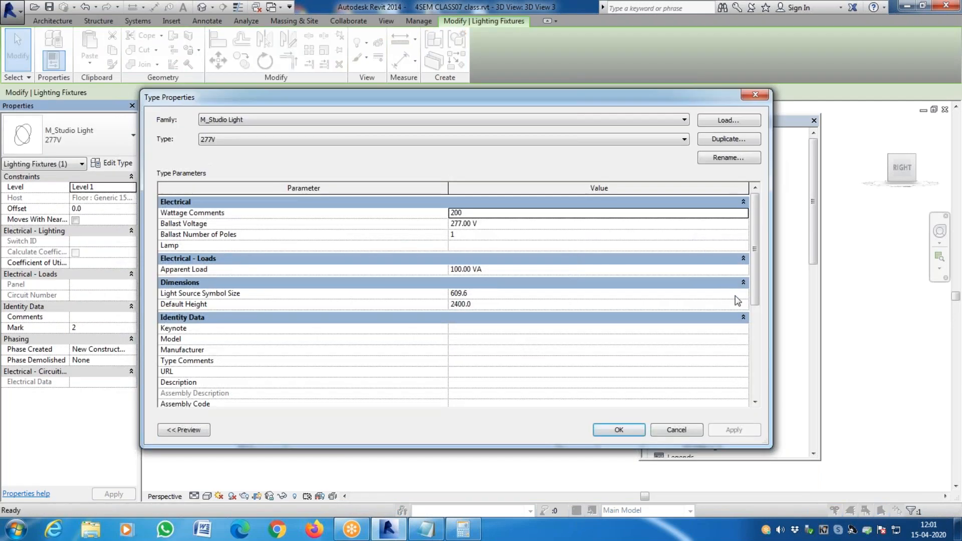
drag(758, 293, 774, 409)
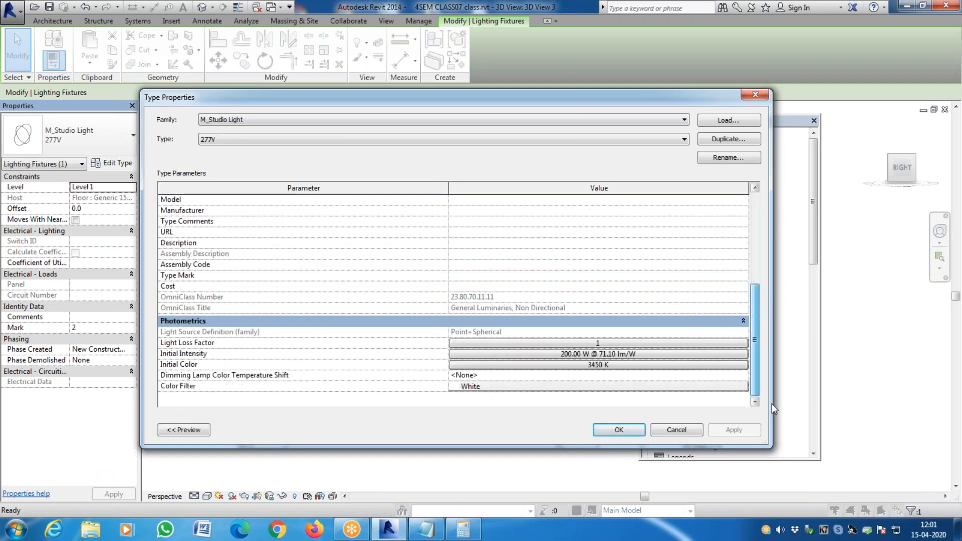
click(643, 354)
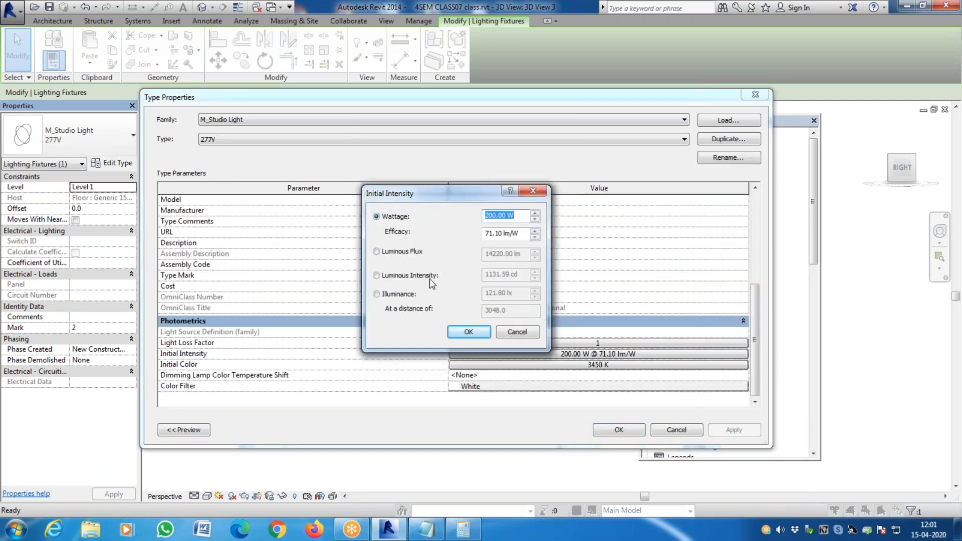
click(389, 278)
click(376, 252)
click(388, 278)
click(474, 334)
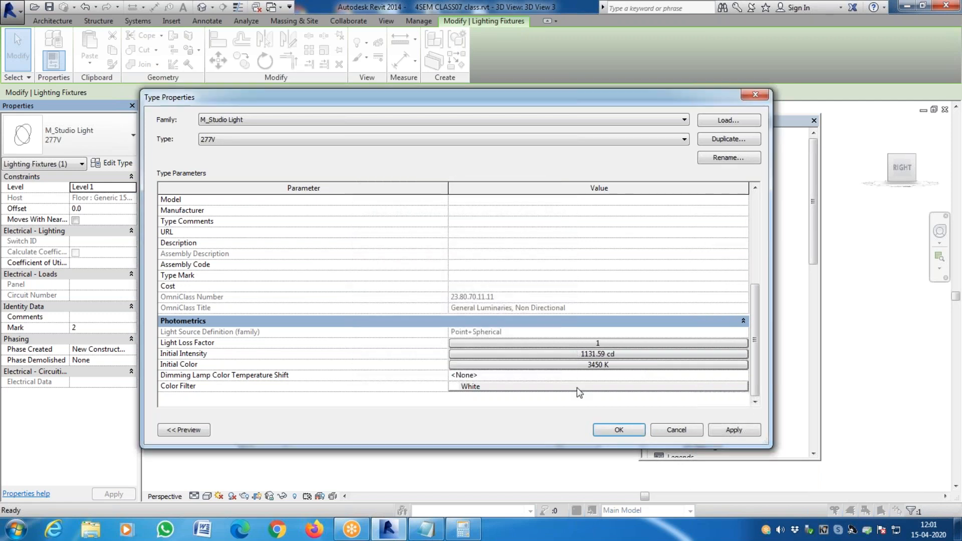
click(727, 431)
click(622, 430)
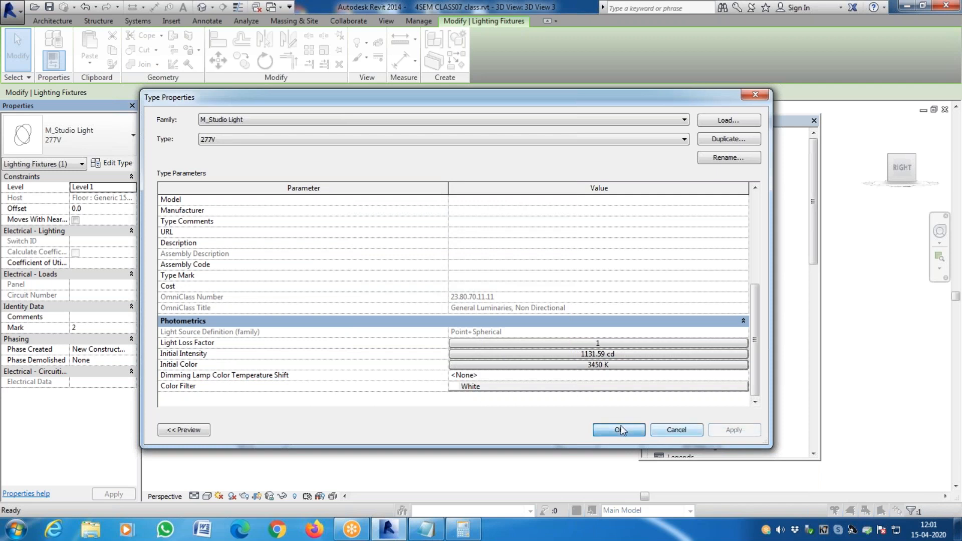
click(369, 138)
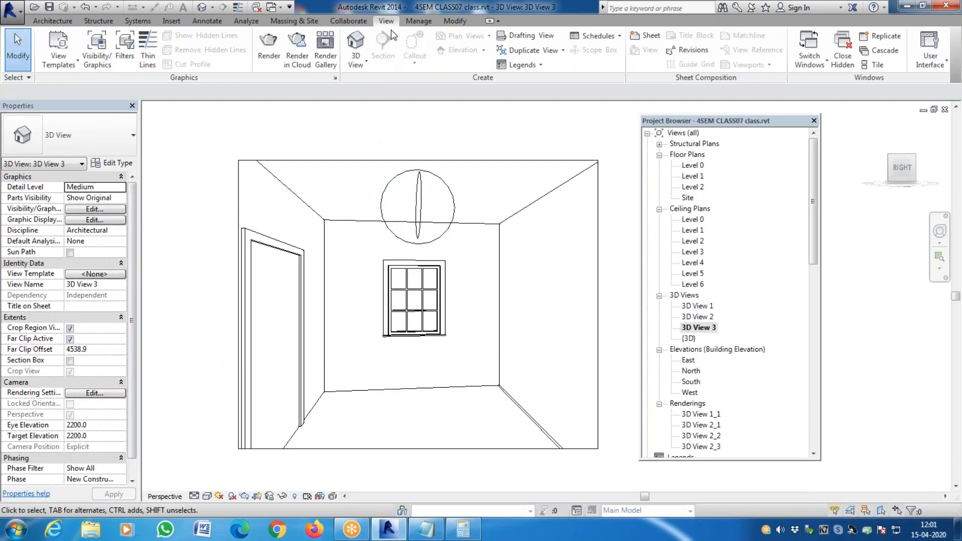
Step: Render 3D View 3 again to check the luminous intensity setting, and close the rendering
click(269, 47)
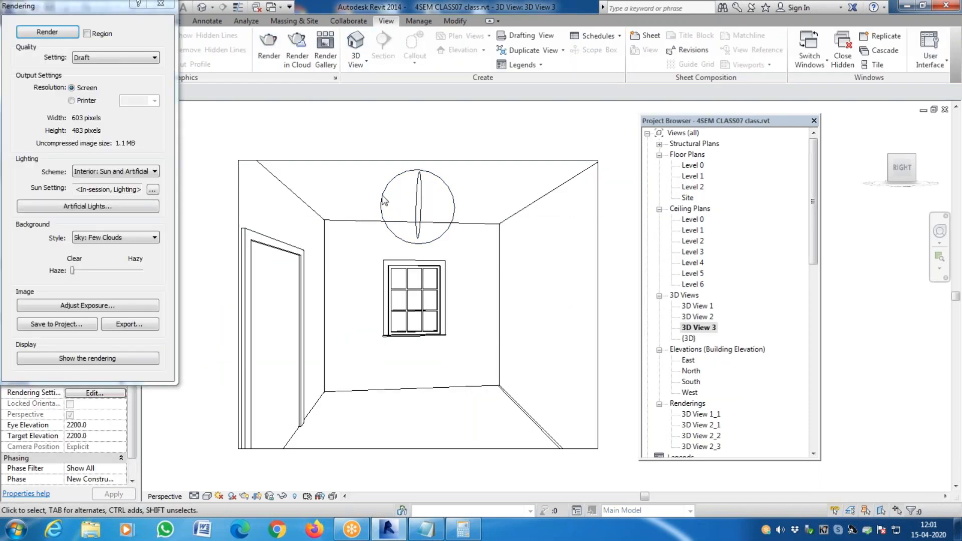
click(53, 36)
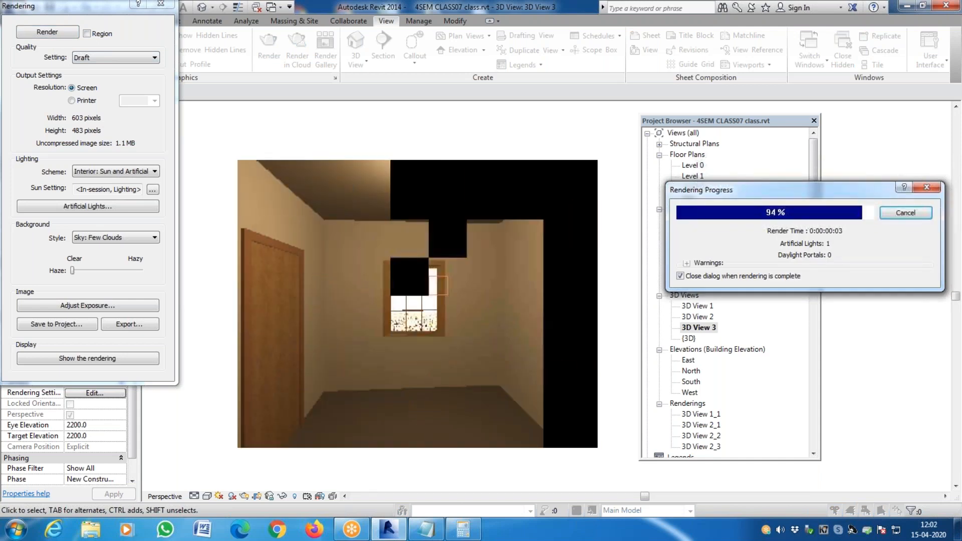
click(160, 4)
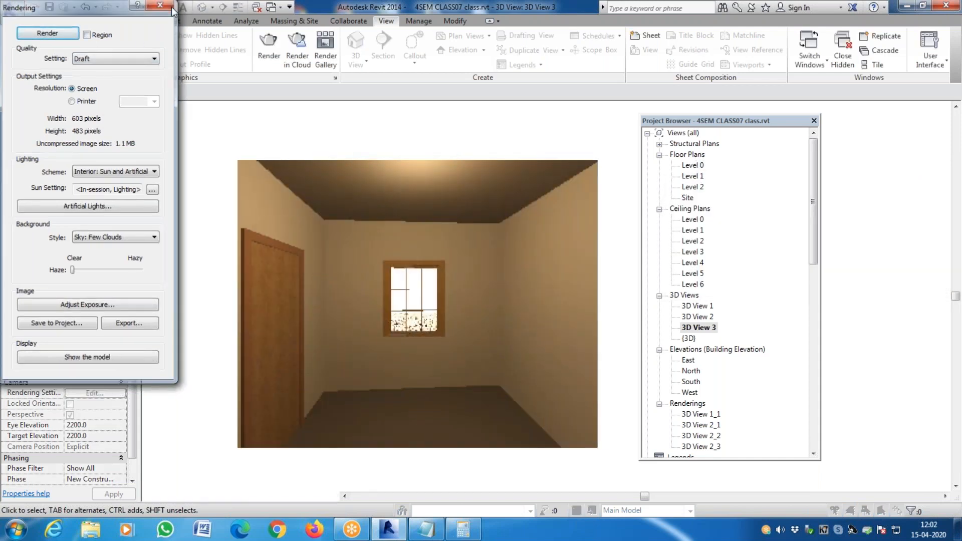
Step: Collapse the M_Studio Light family under Lighting Fixtures in the project browser
click(454, 195)
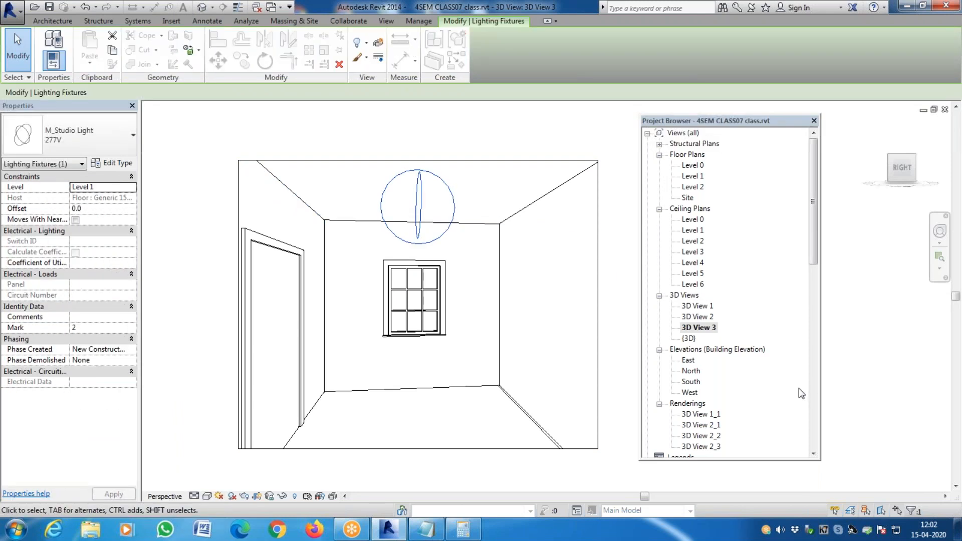
key(Escape)
scroll(731, 444, down, 15)
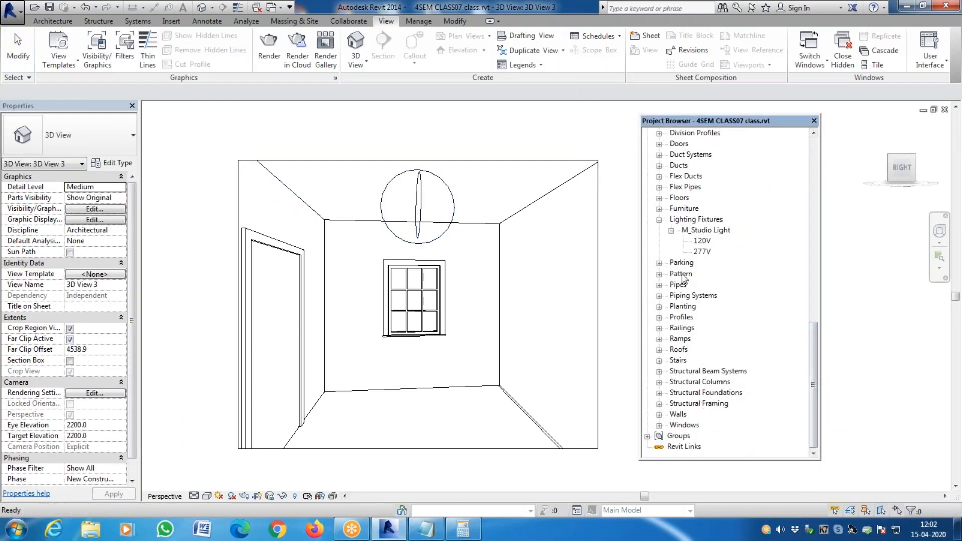
click(671, 231)
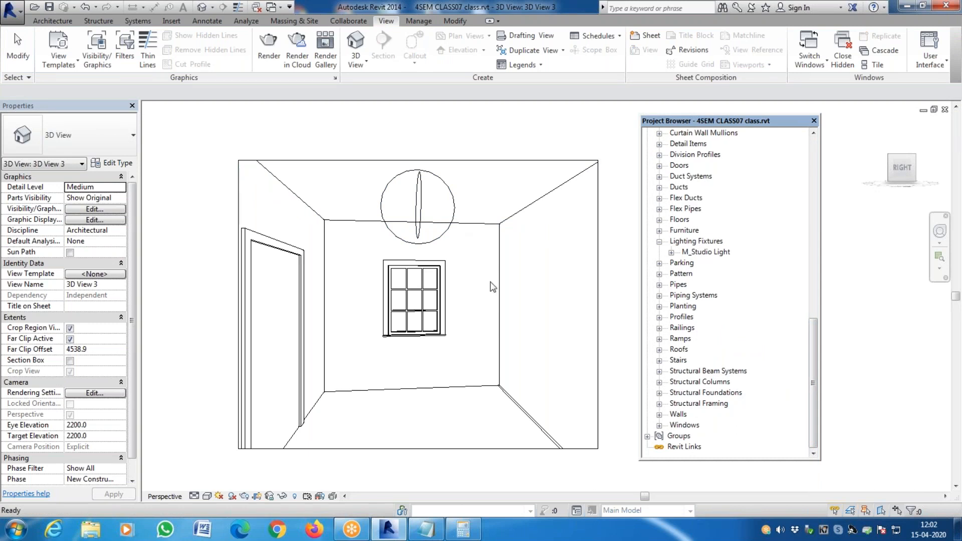
Step: Open the Level 1 floor plan and bring the front rooms into view
drag(813, 351, 812, 170)
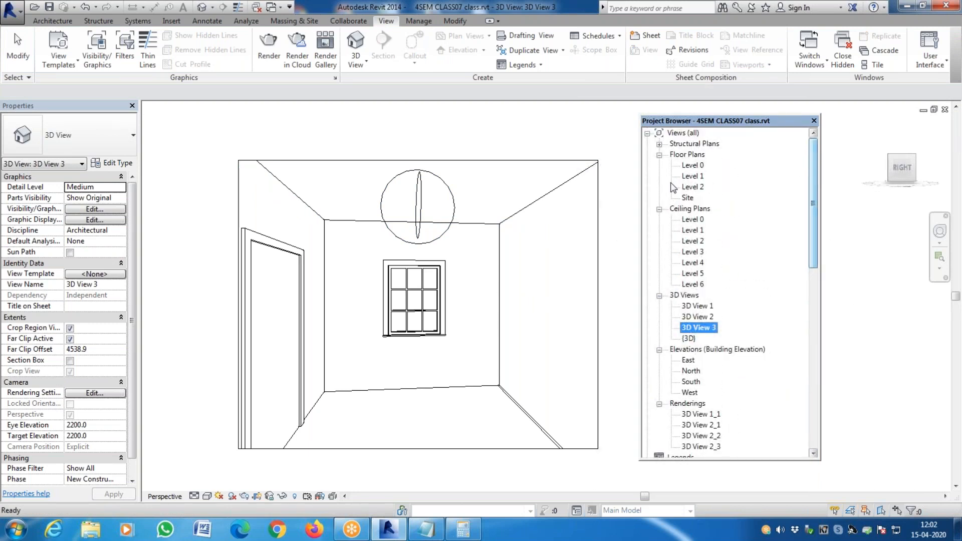
double_click(702, 174)
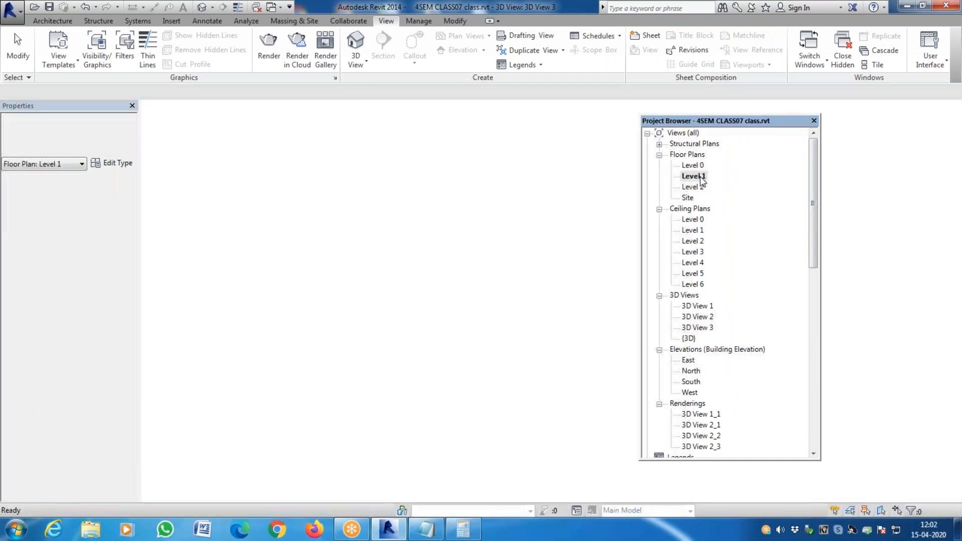
scroll(369, 401, up, 2)
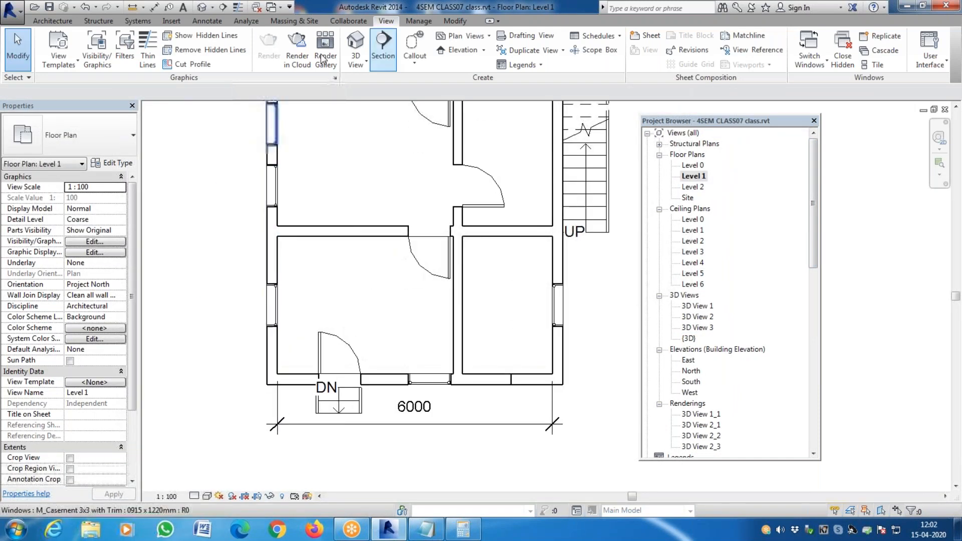
Step: Start loading a family and browse to the RVT 2014 US Metric library on the C: drive
click(171, 20)
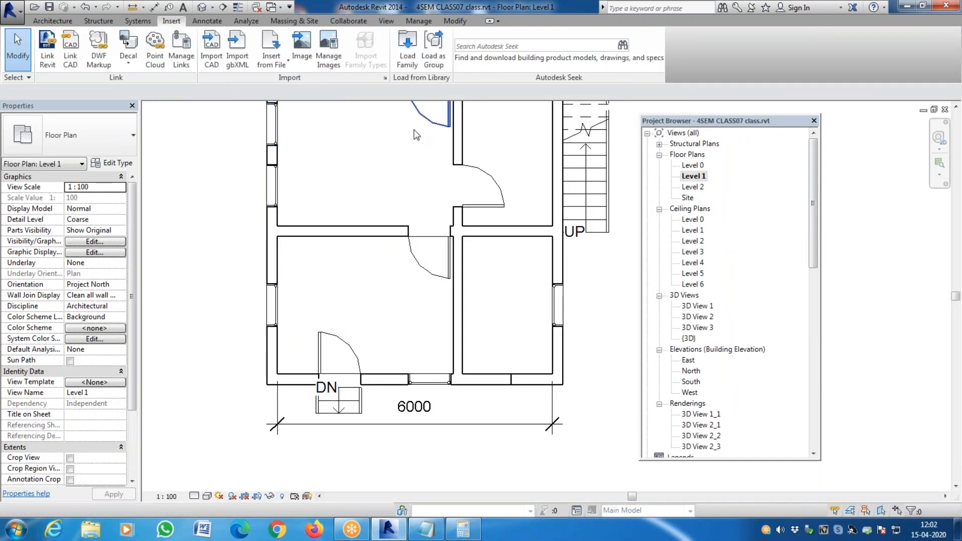
click(407, 56)
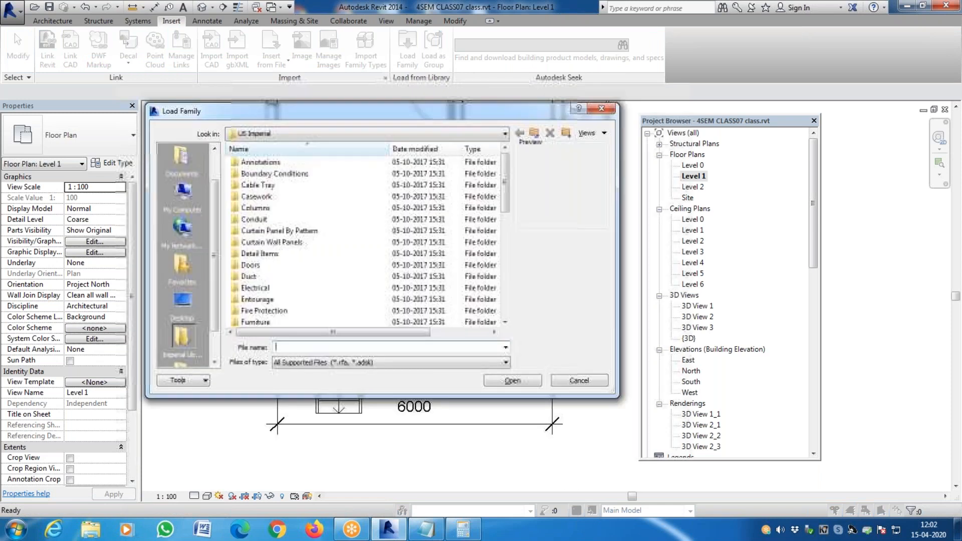
click(332, 135)
click(263, 243)
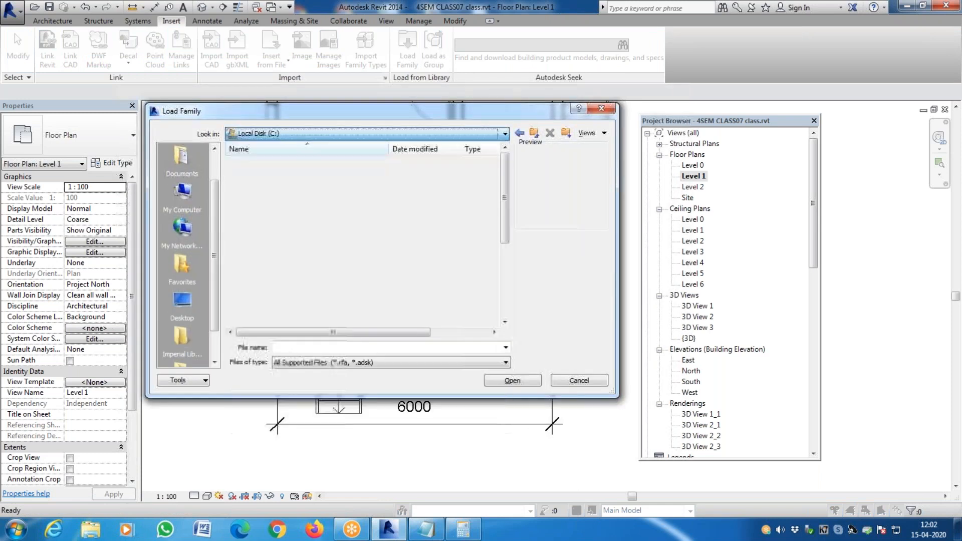
double_click(254, 310)
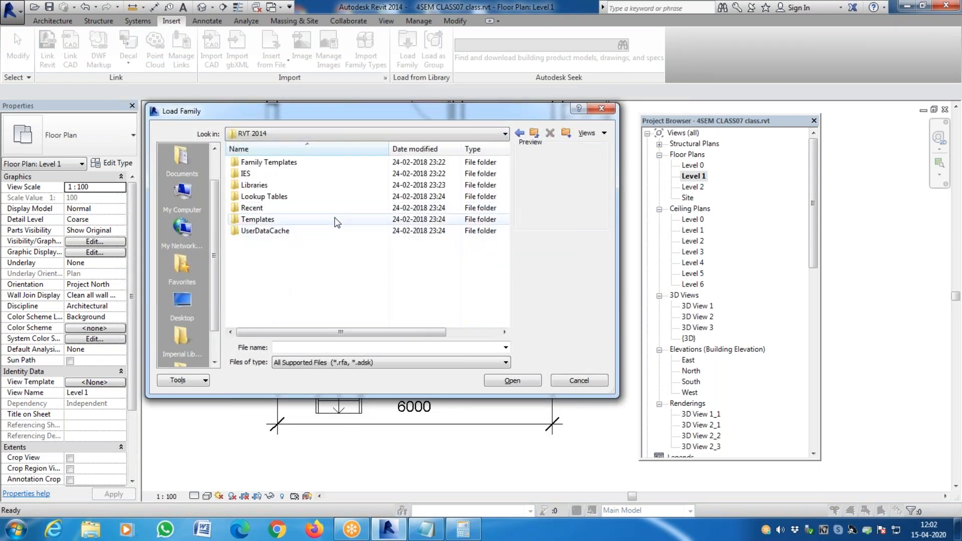
double_click(266, 188)
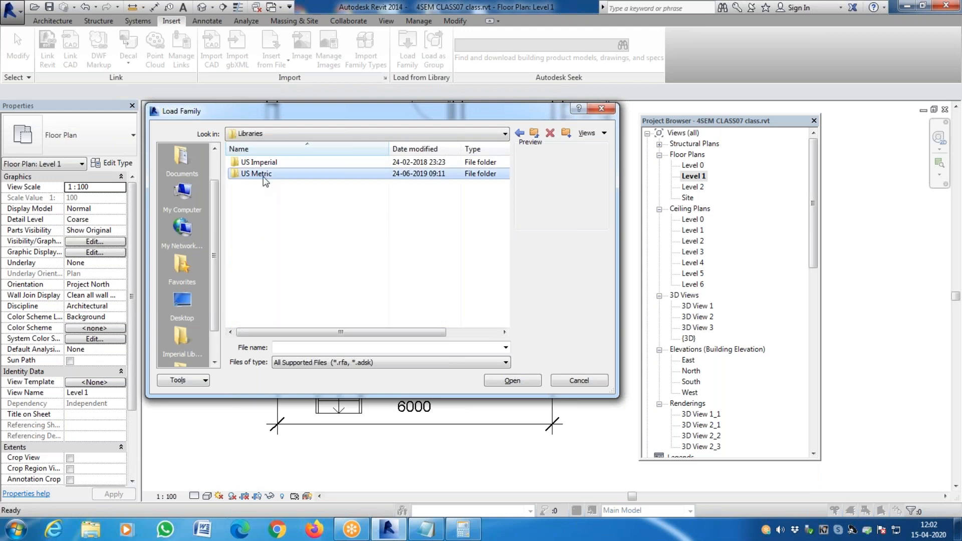
double_click(257, 173)
Step: Load the M_Chair-Corbu.rfa family from the Seating folder of the Furniture library
scroll(284, 269, down, 4)
scroll(275, 271, up, 3)
scroll(274, 270, down, 7)
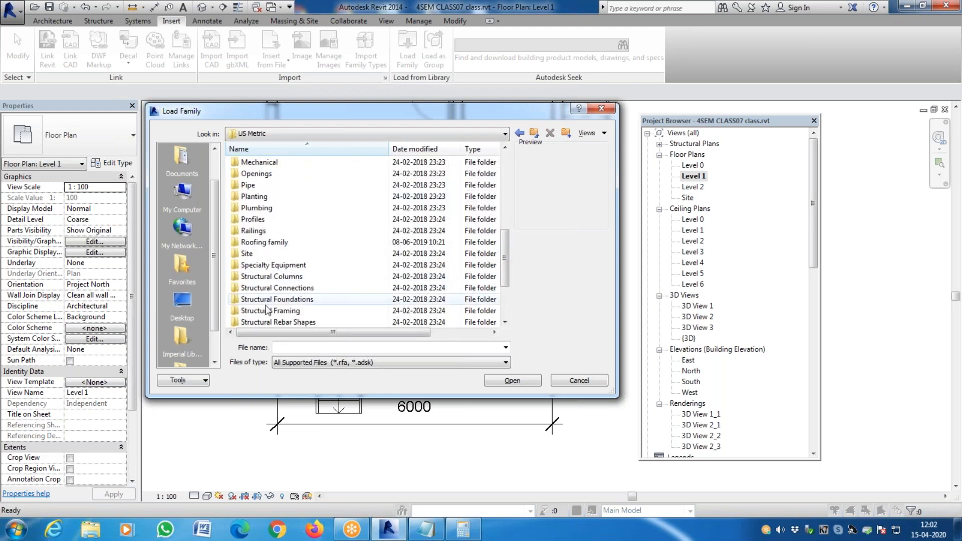
scroll(265, 270, up, 9)
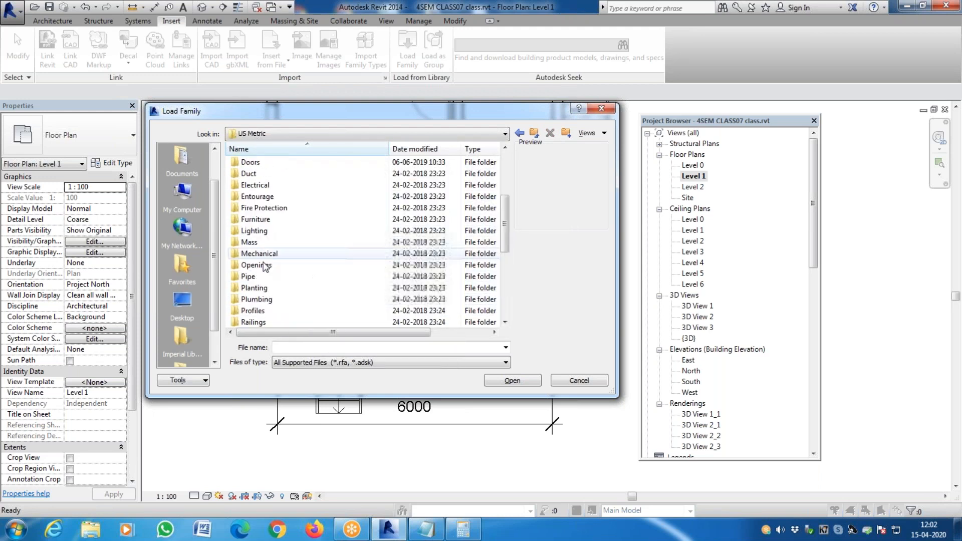
scroll(262, 234, down, 1)
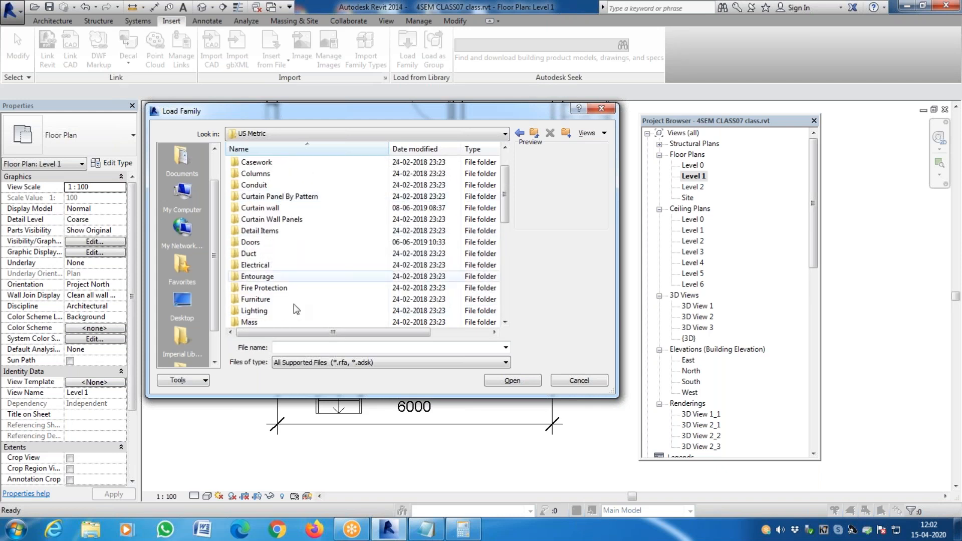
double_click(267, 297)
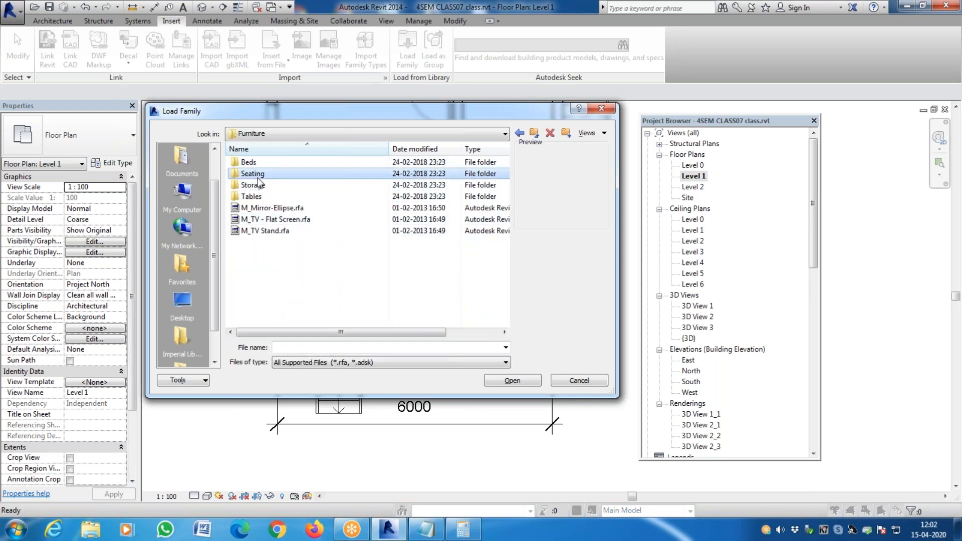
double_click(269, 173)
click(271, 174)
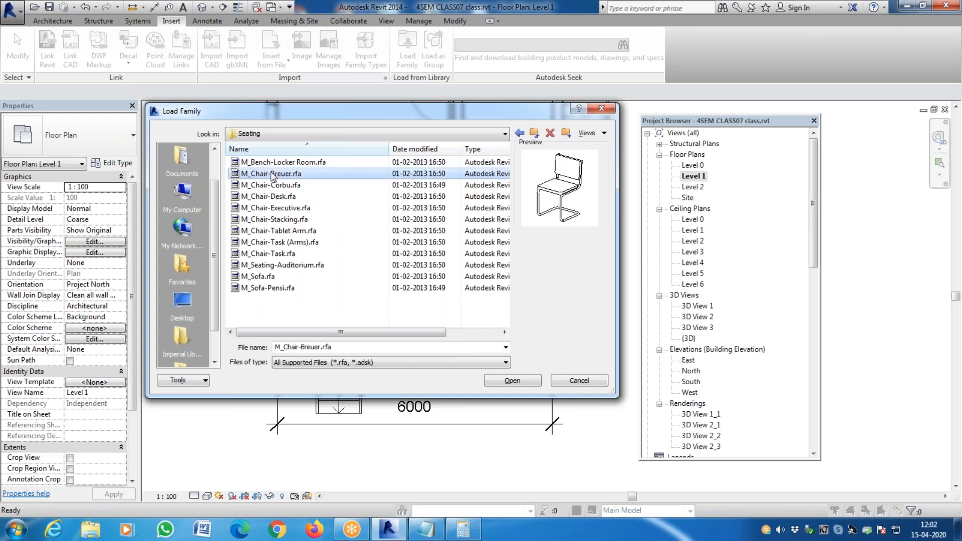
click(273, 185)
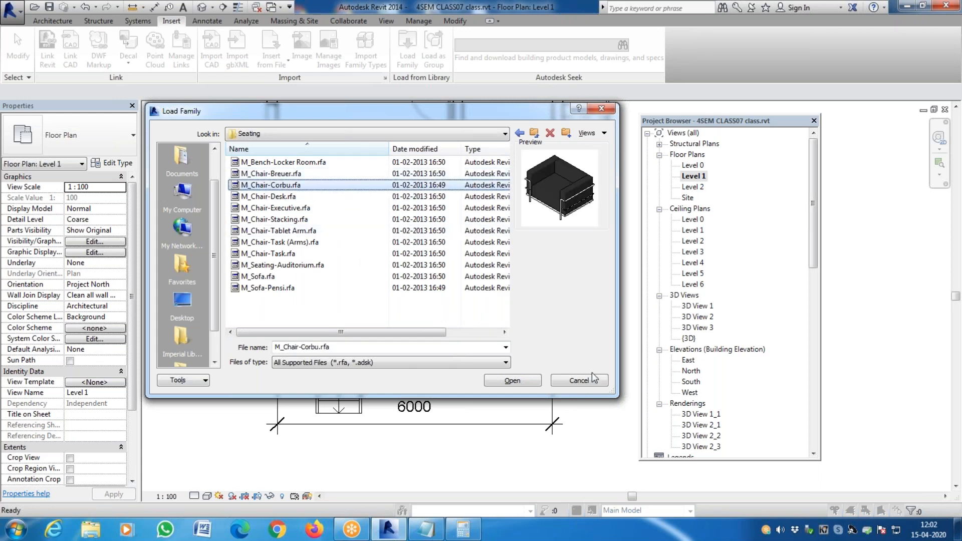
click(522, 383)
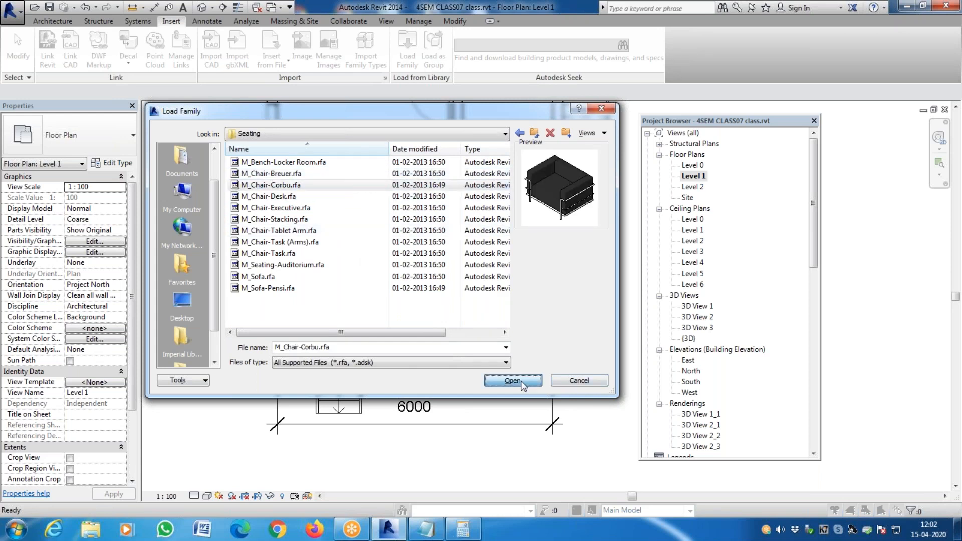
Step: Place one M_Chair-Corbu chair in the front-left room of the plan, near the window in the left wall
drag(813, 263, 815, 443)
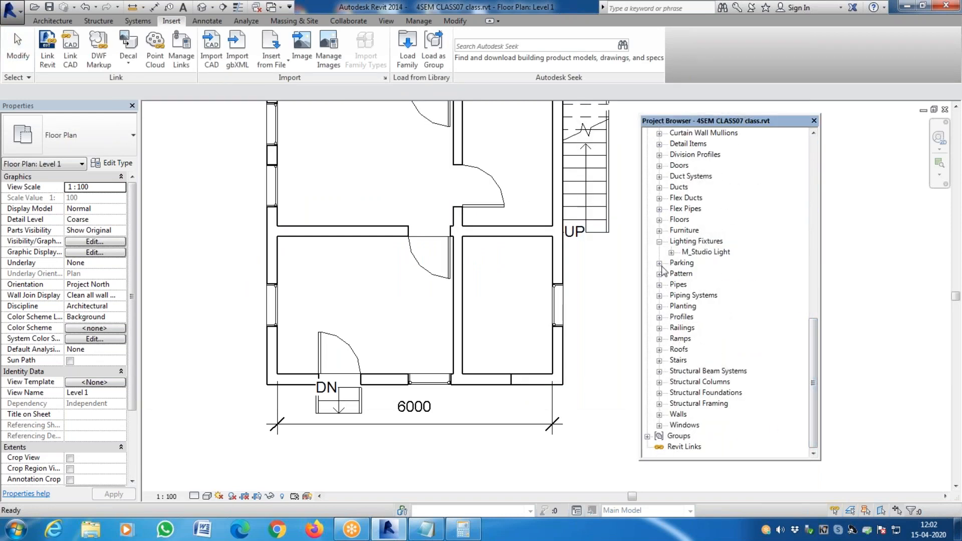
click(659, 230)
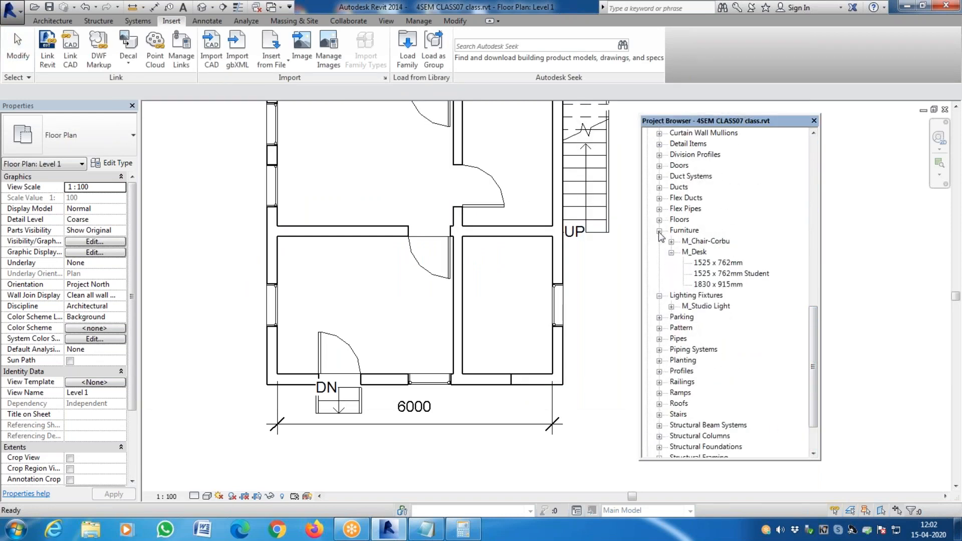
click(671, 252)
click(672, 241)
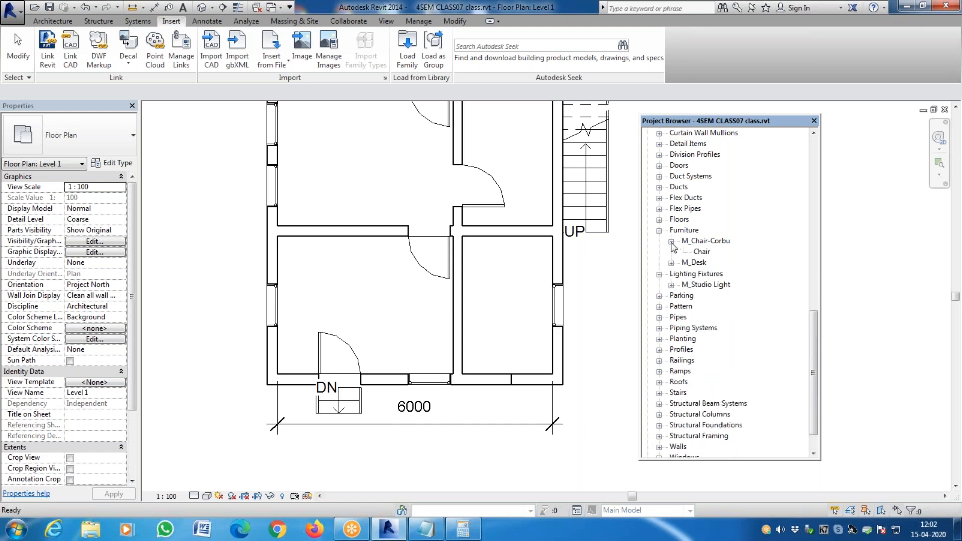
click(706, 252)
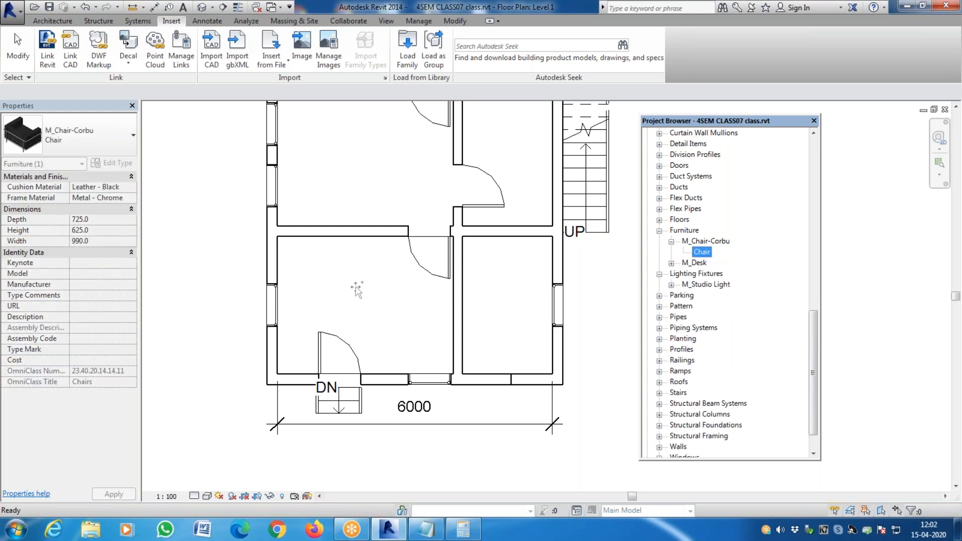
drag(319, 275, 319, 276)
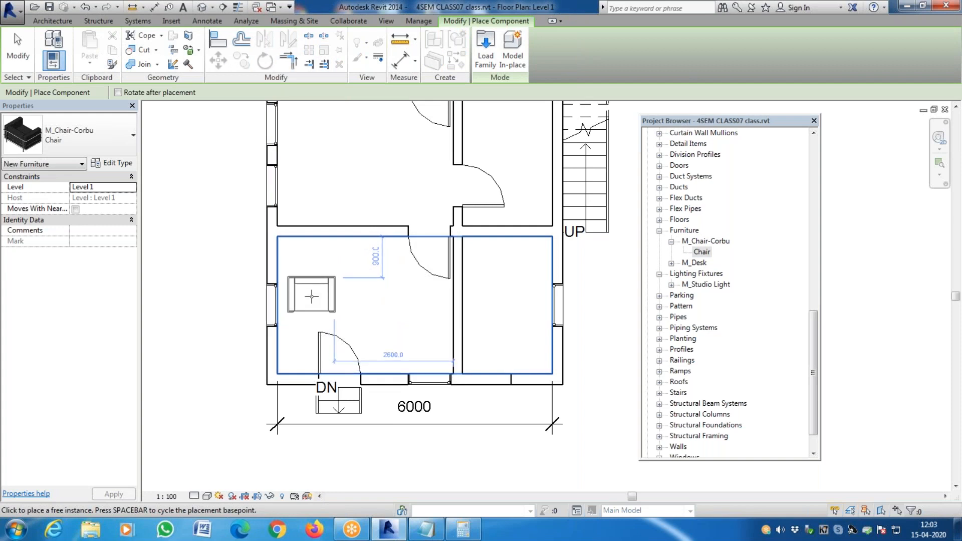
click(311, 295)
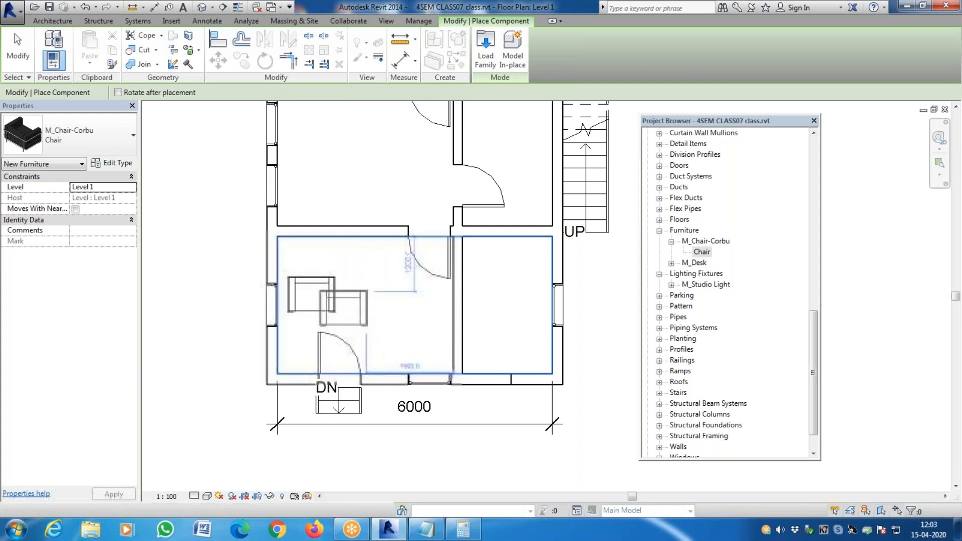
key(Escape)
key(Escape)
Step: Rotate the placed chair 90 degrees counterclockwise and move it up to the window in the room's left wall
click(311, 295)
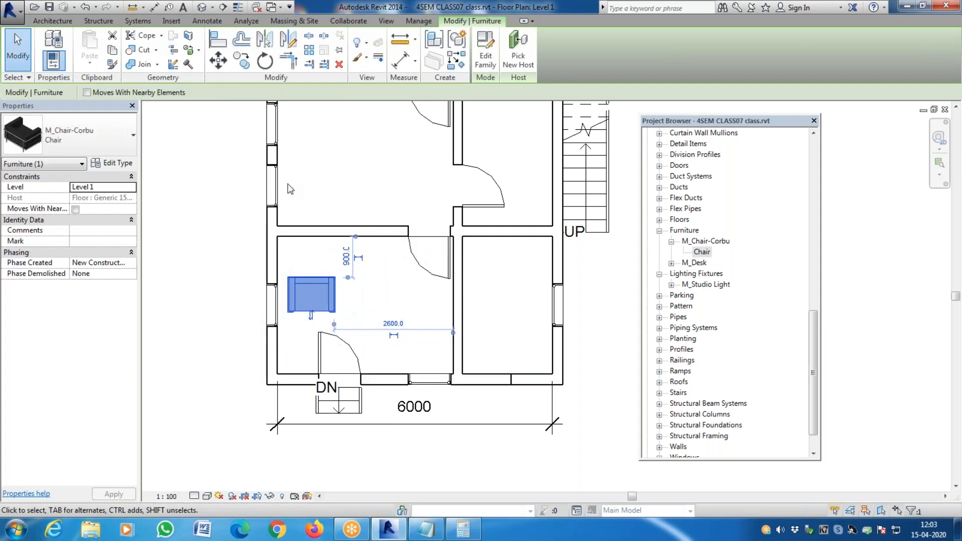
click(268, 61)
click(414, 295)
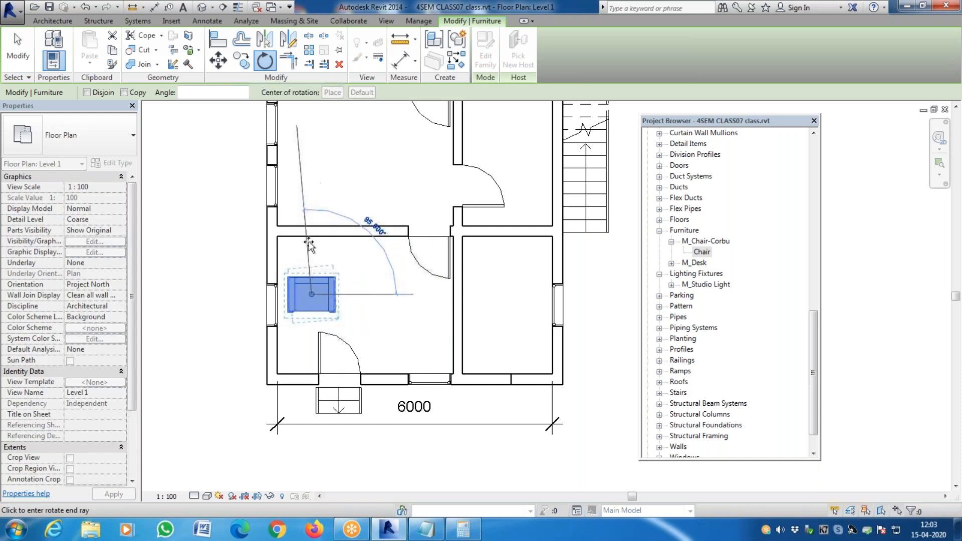
click(310, 243)
key(Escape)
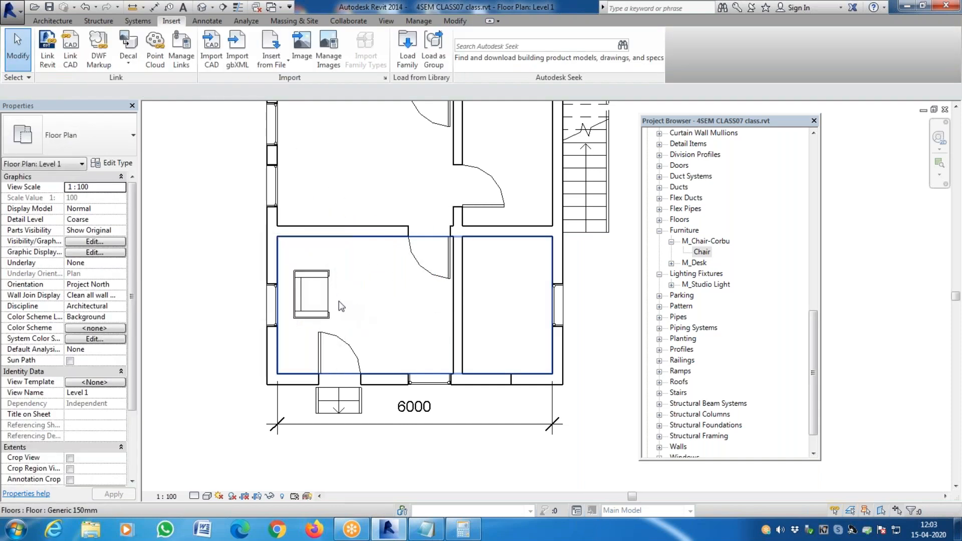
drag(311, 281, 297, 290)
key(Escape)
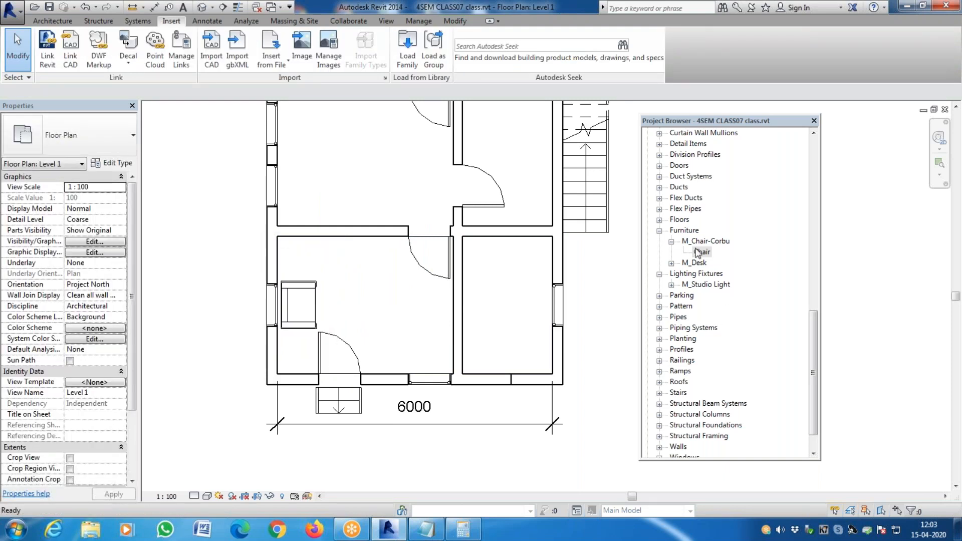
Step: Place a second M_Chair-Corbu chair against the upper wall of the same room
drag(697, 253, 427, 264)
drag(343, 262, 343, 261)
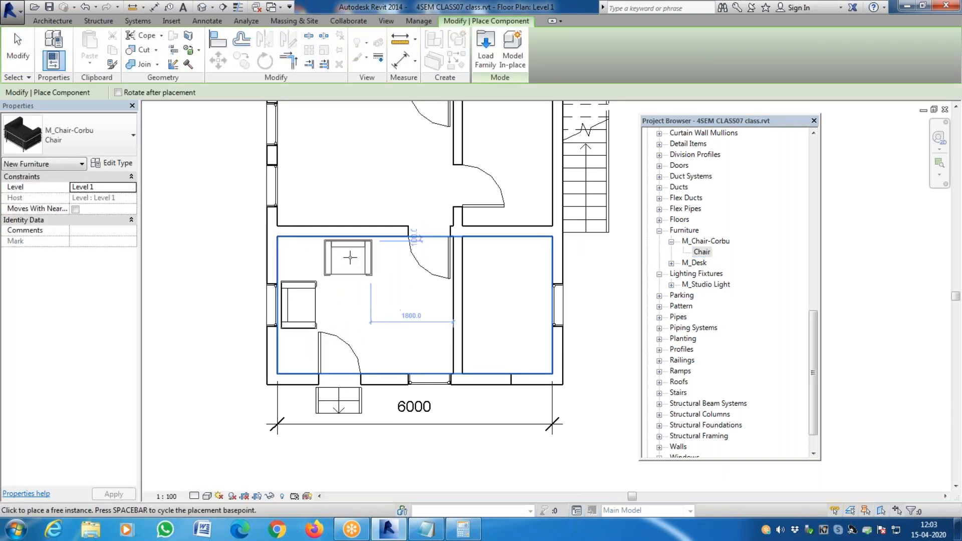
click(347, 259)
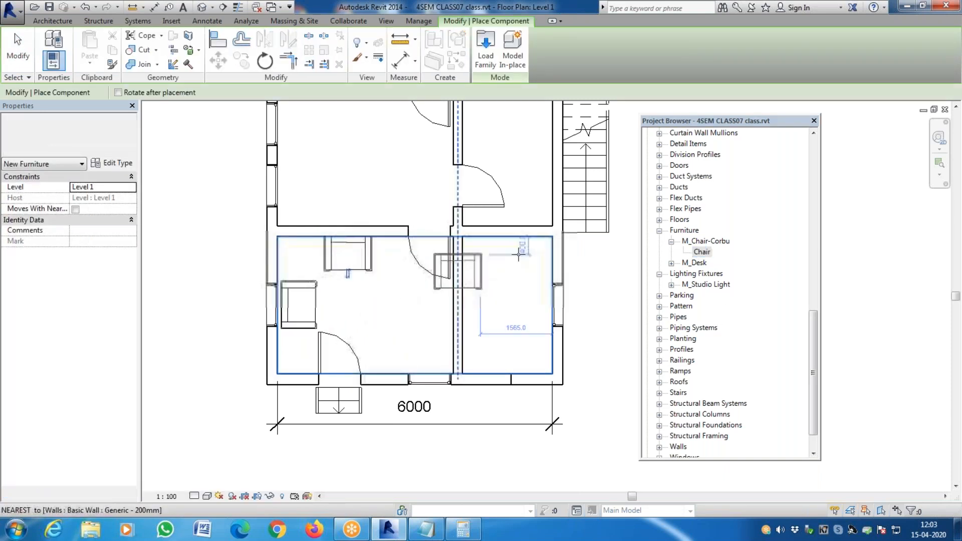
key(Escape)
Step: Check the M_Desk types, start loading another family and browse to the RVT 2014 US Metric library
click(672, 263)
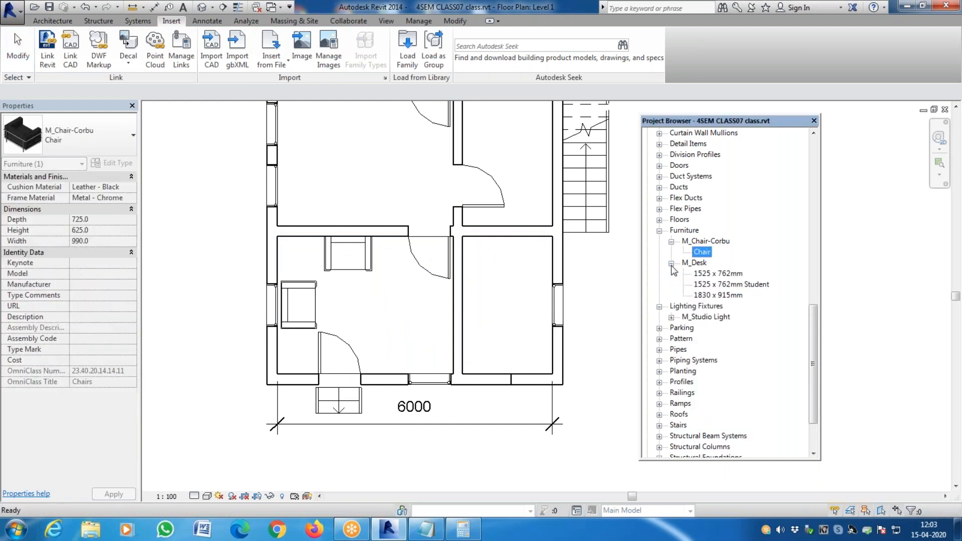
click(399, 50)
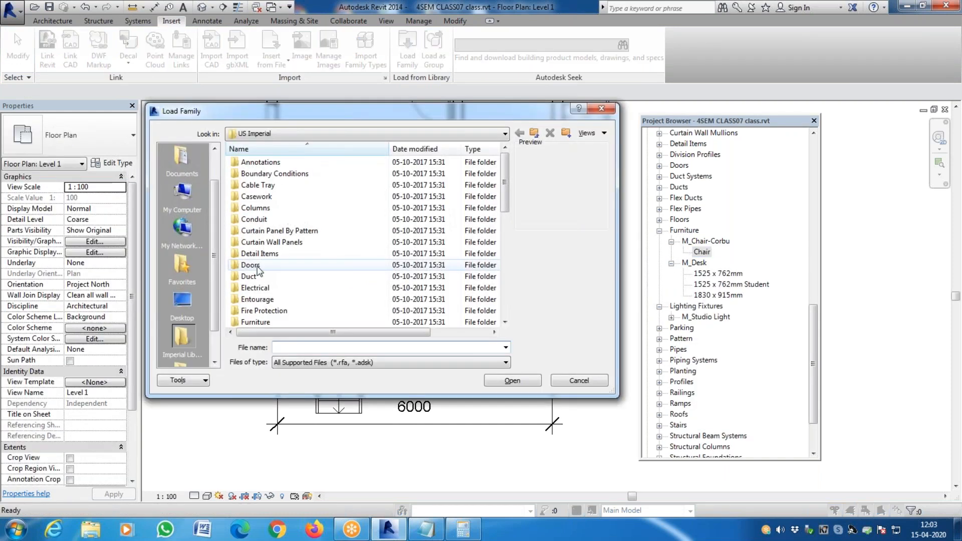
click(318, 133)
scroll(279, 183, up, 5)
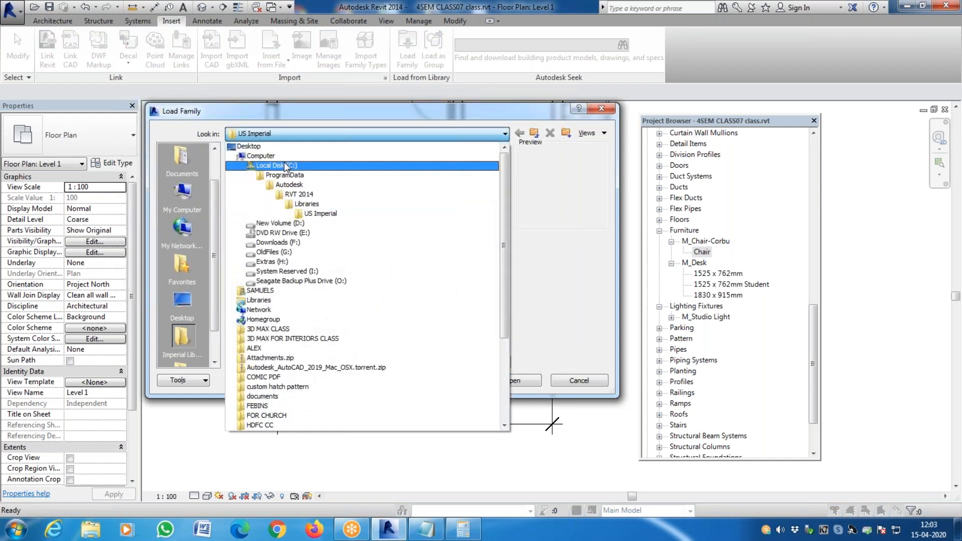
click(281, 161)
double_click(256, 311)
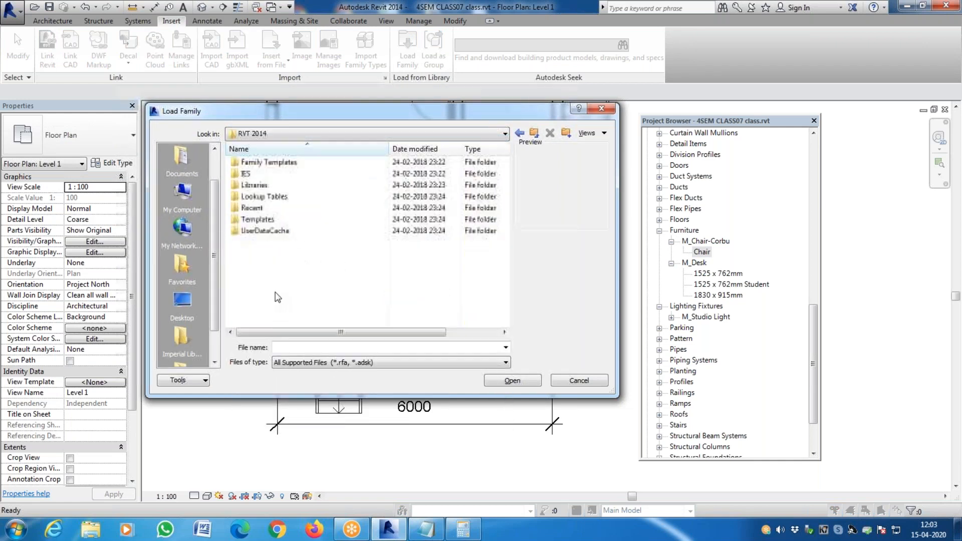
double_click(266, 218)
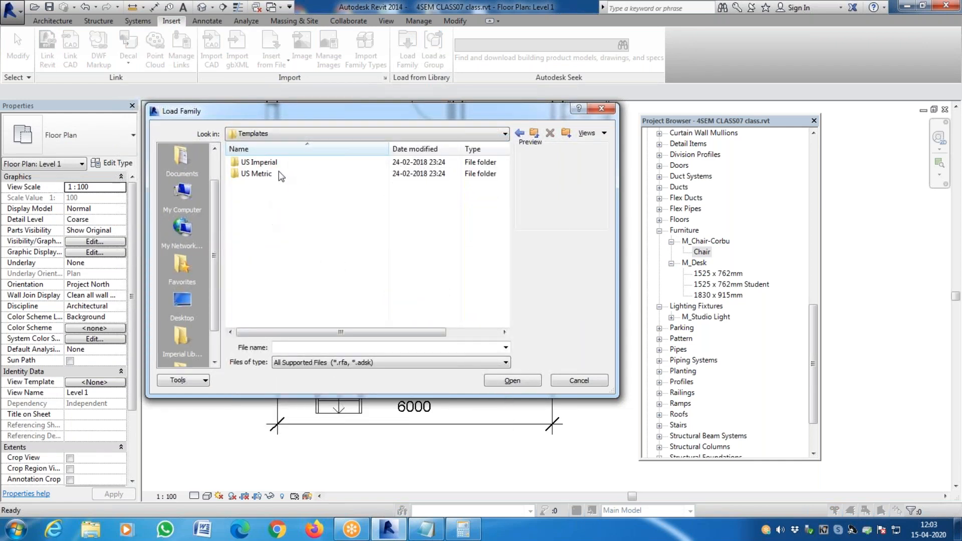
click(534, 133)
double_click(249, 185)
double_click(253, 174)
Step: Open the Tables folder of the Furniture library and preview the coffee, oval dining and round dining with chairs table families
scroll(265, 273, down, 4)
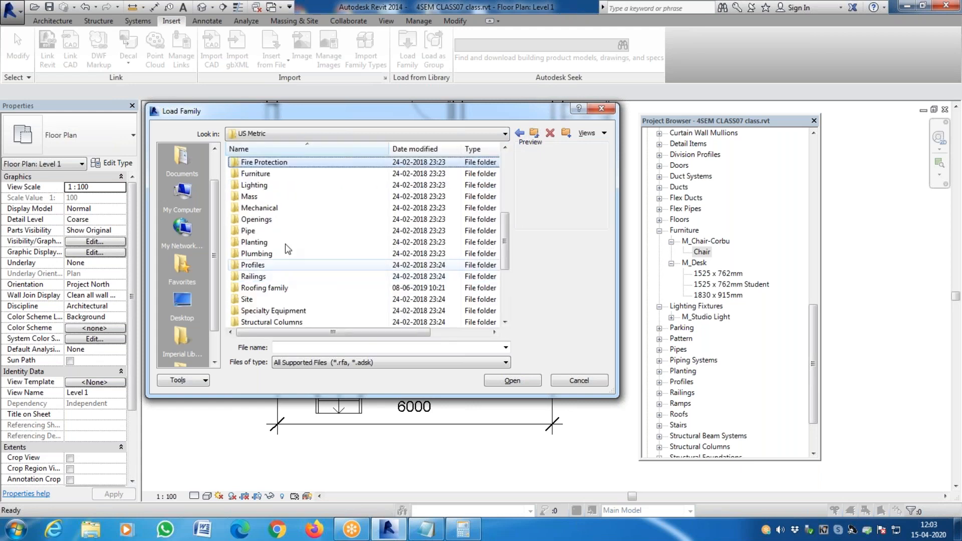
double_click(280, 174)
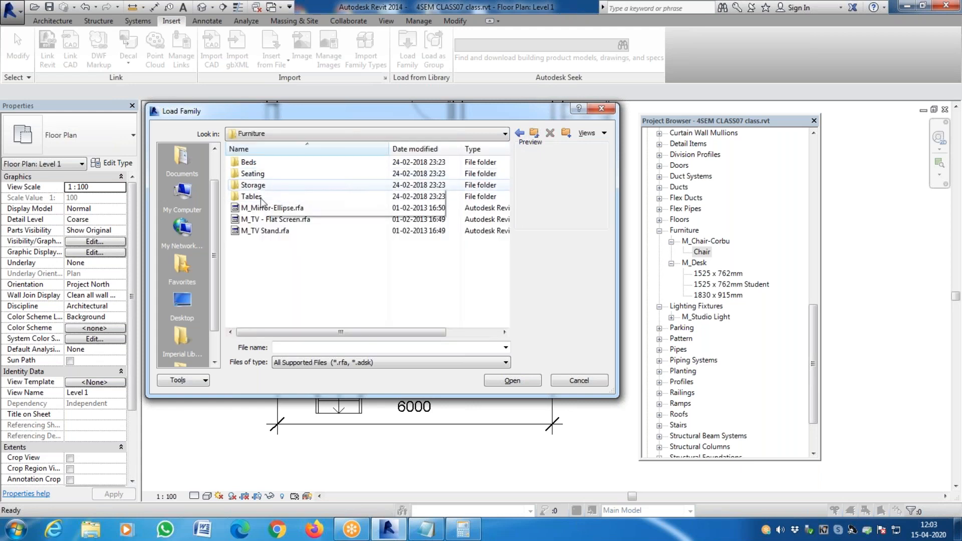
double_click(300, 196)
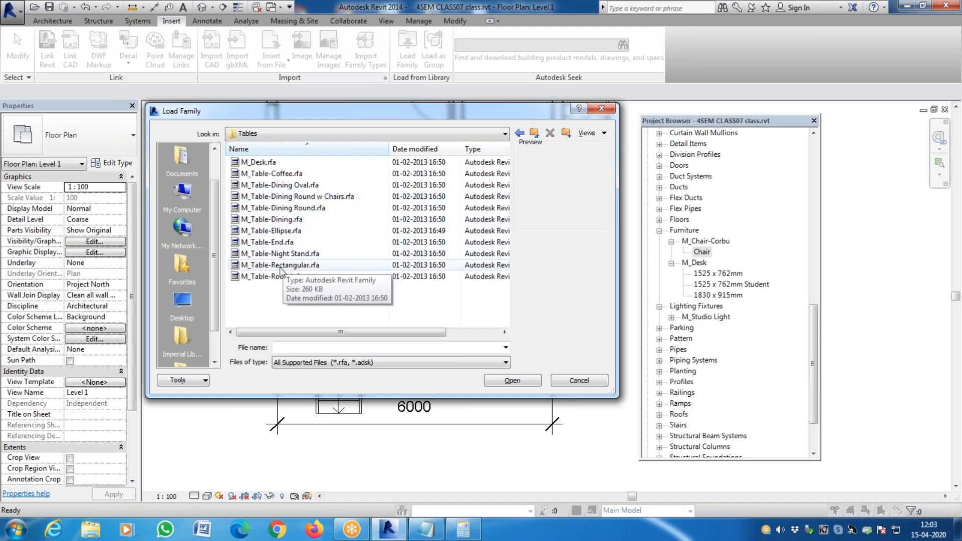
click(292, 176)
click(293, 184)
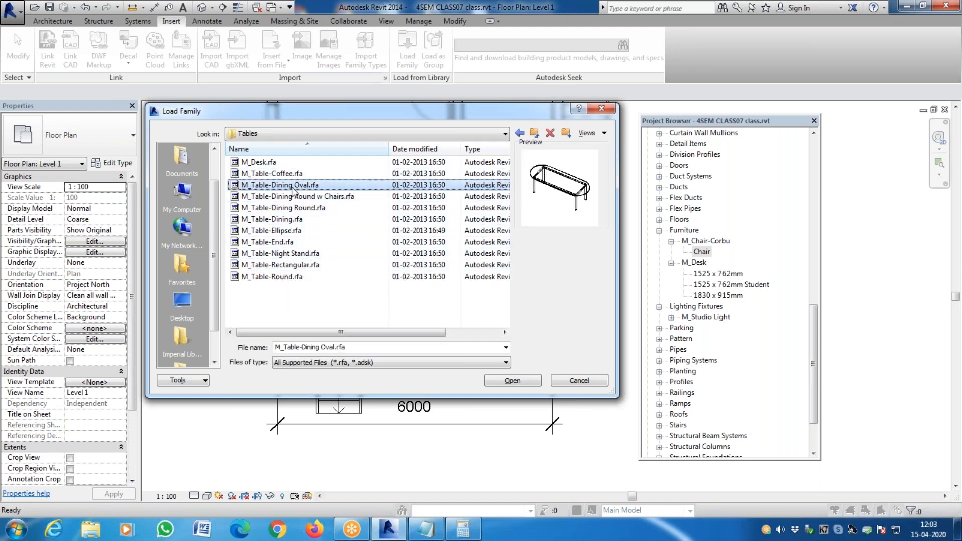
click(294, 196)
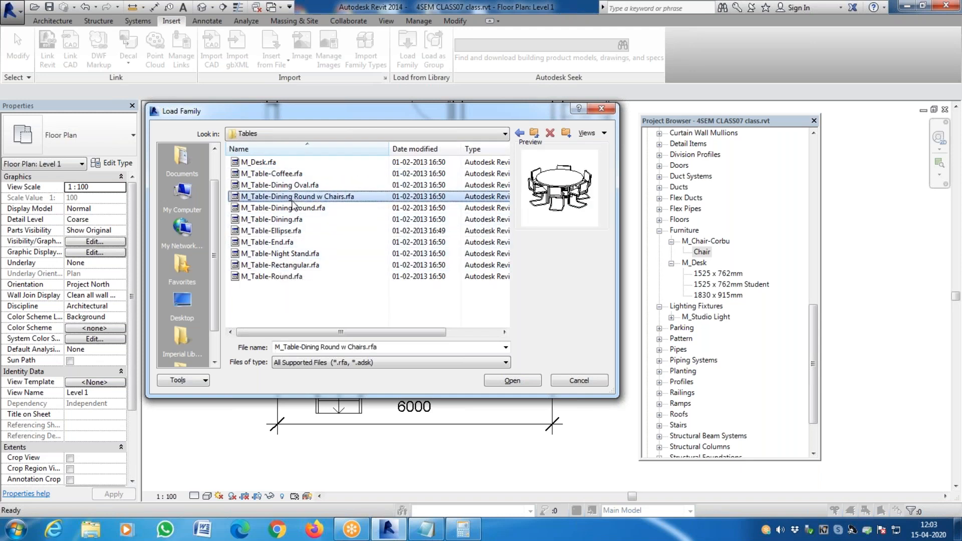
Step: Preview the dining and ellipse table families in the Tables folder to compare their shapes
click(290, 221)
click(292, 207)
click(292, 196)
click(292, 185)
key(Down)
key(Down)
key(Down)
key(Down)
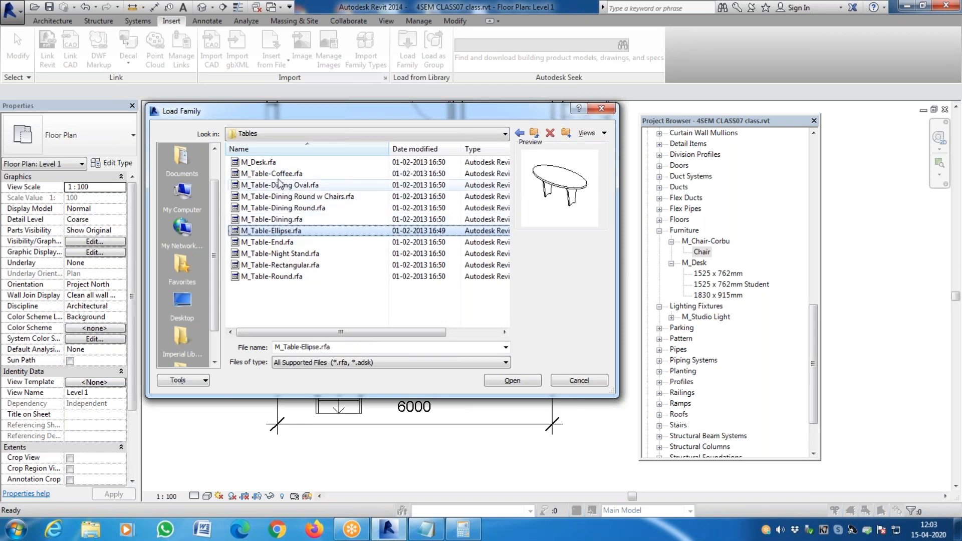
Step: Load the M_Table-Coffee.rfa family from the Tables folder into the project
click(275, 162)
click(286, 173)
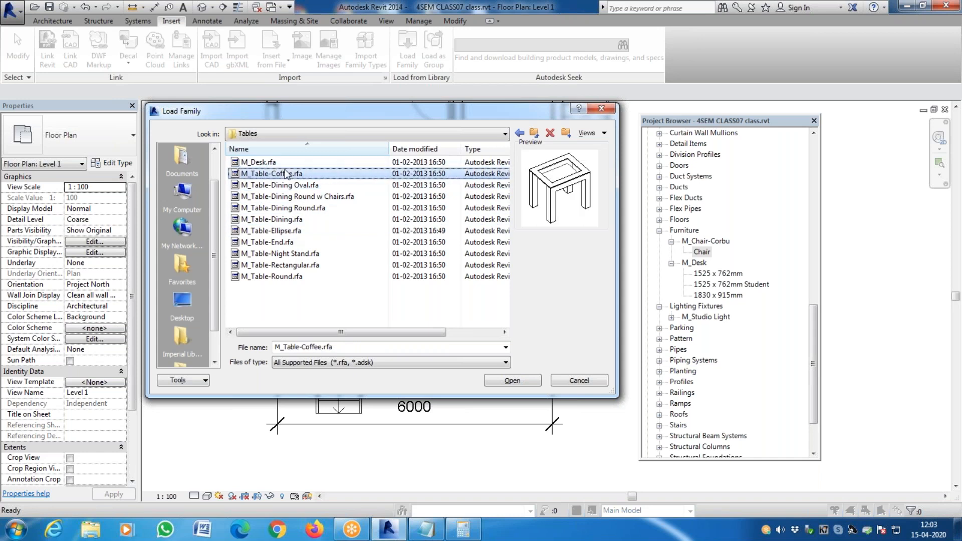
click(274, 162)
click(275, 173)
click(519, 381)
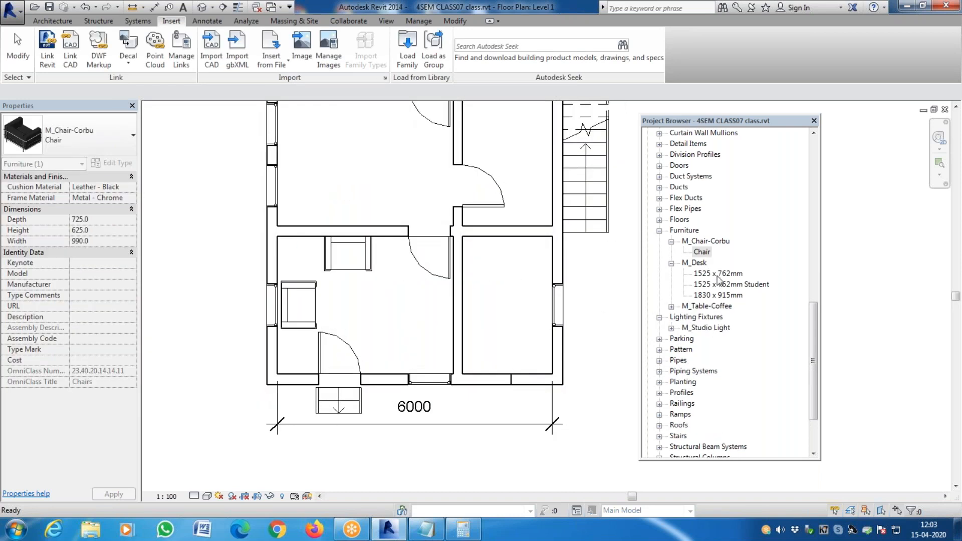
Step: Place one 0610 x 0610 x 0610mm M_Table-Coffee in the front room, diagonally between the two Corbu chairs
click(674, 309)
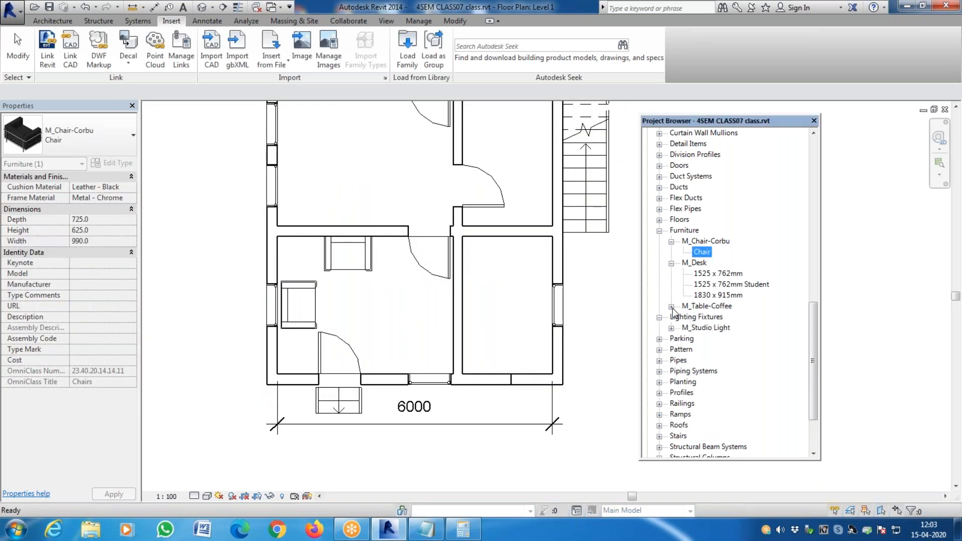
click(671, 307)
click(718, 320)
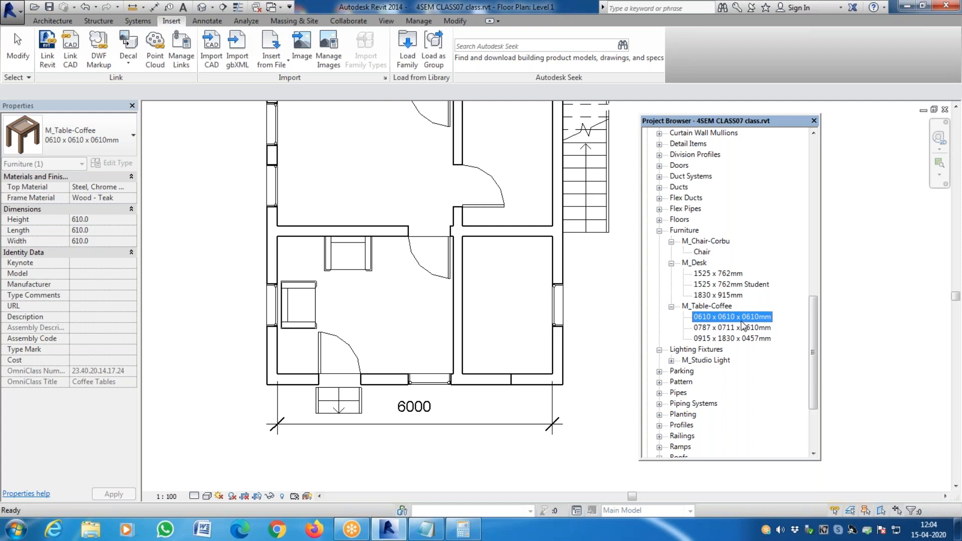
drag(359, 301, 358, 301)
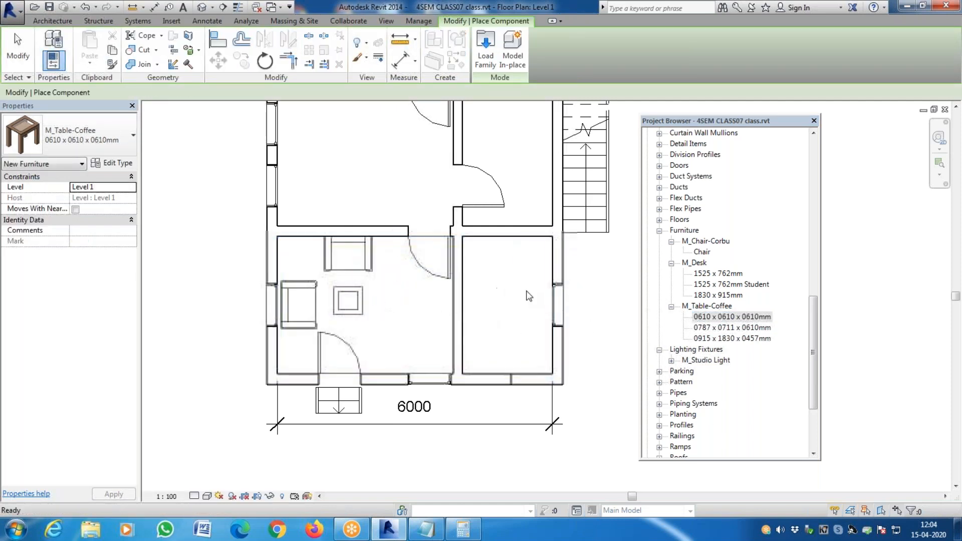
key(Escape)
key(Escape)
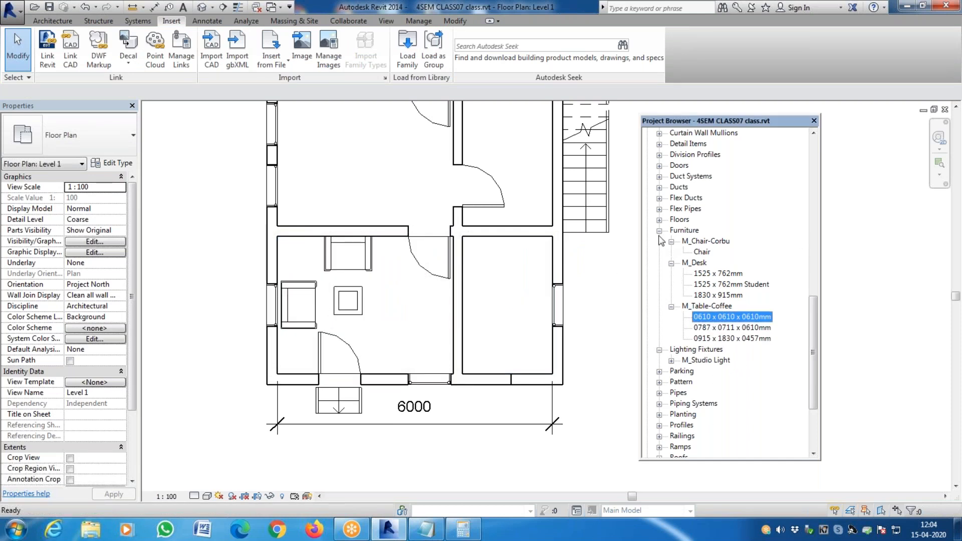
Step: Collapse the Furniture families in the project tree and open the camera view 3D View 3
click(659, 231)
scroll(744, 269, up, 7)
scroll(745, 271, up, 3)
click(709, 198)
double_click(710, 199)
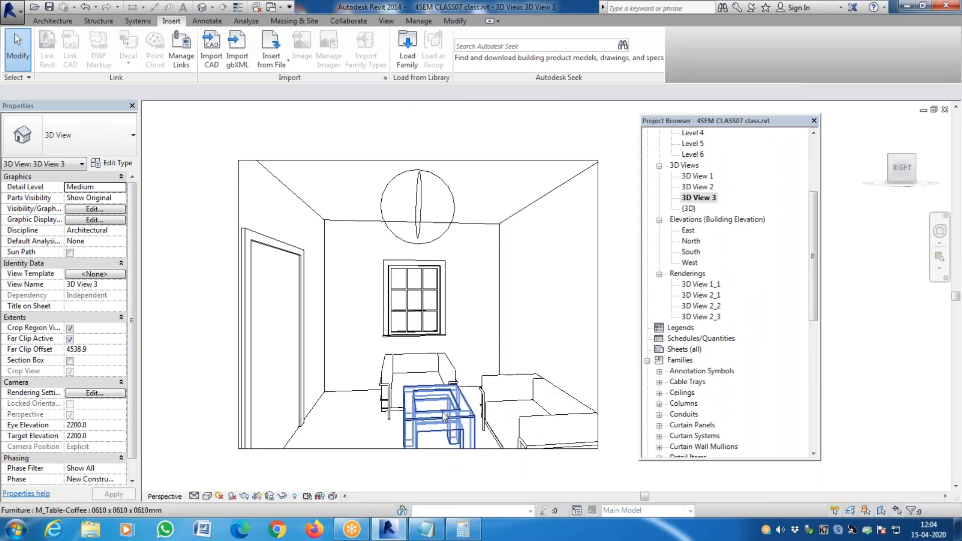
Step: Extend the lower edge of the camera view's crop region downward to include the table legs and floor
scroll(431, 414, down, 1)
click(416, 427)
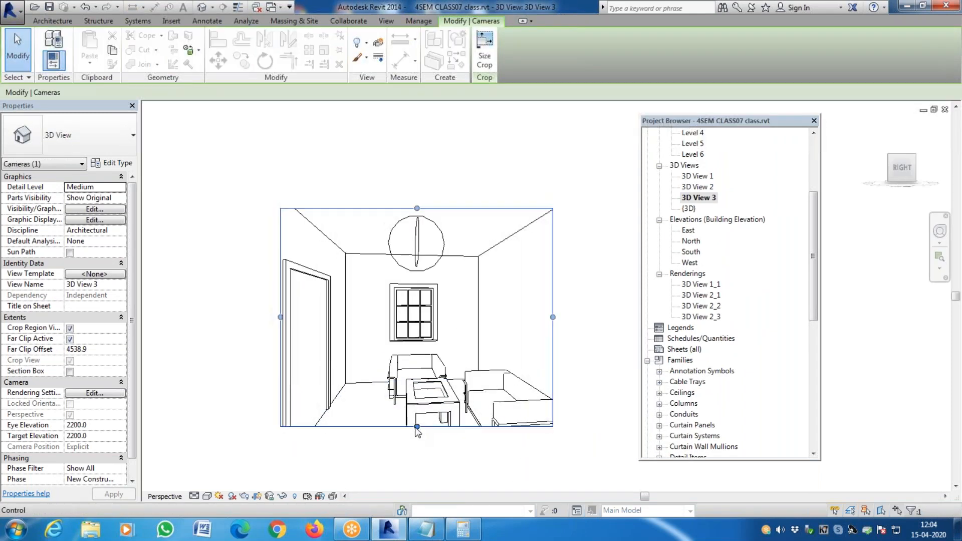
drag(416, 427, 417, 472)
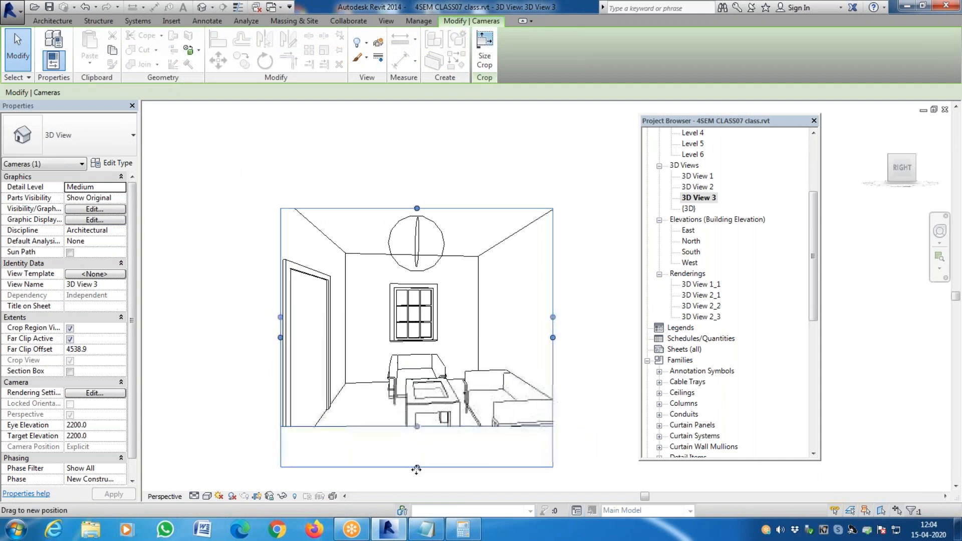
click(530, 465)
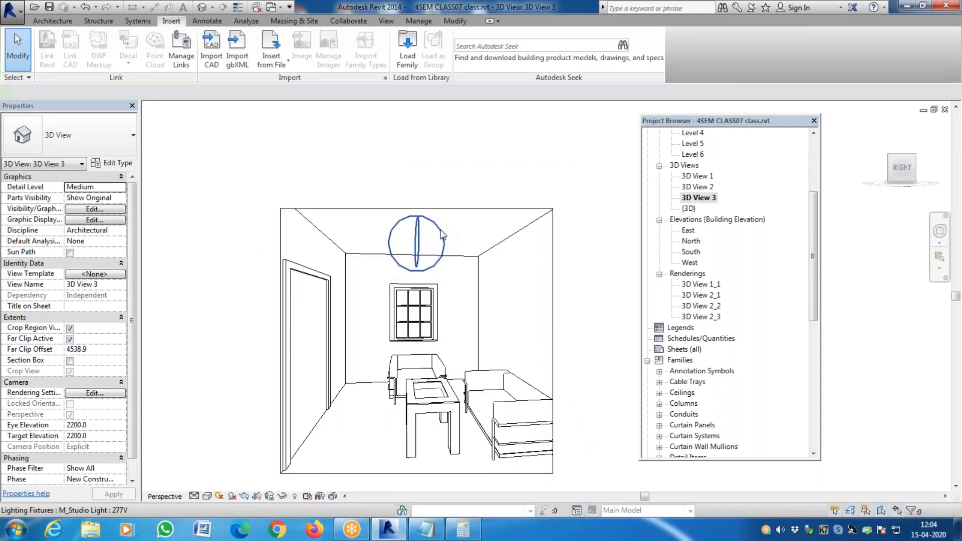
Step: Define the M_Studio Light type's initial intensity by wattage, using 200 W with 71.10 lm/W efficacy
click(443, 232)
click(115, 162)
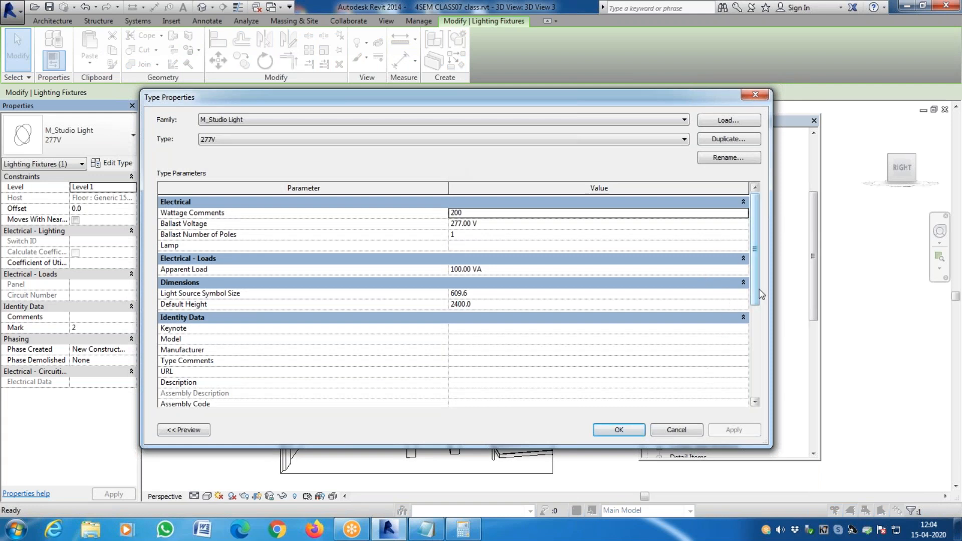
scroll(755, 401, down, 5)
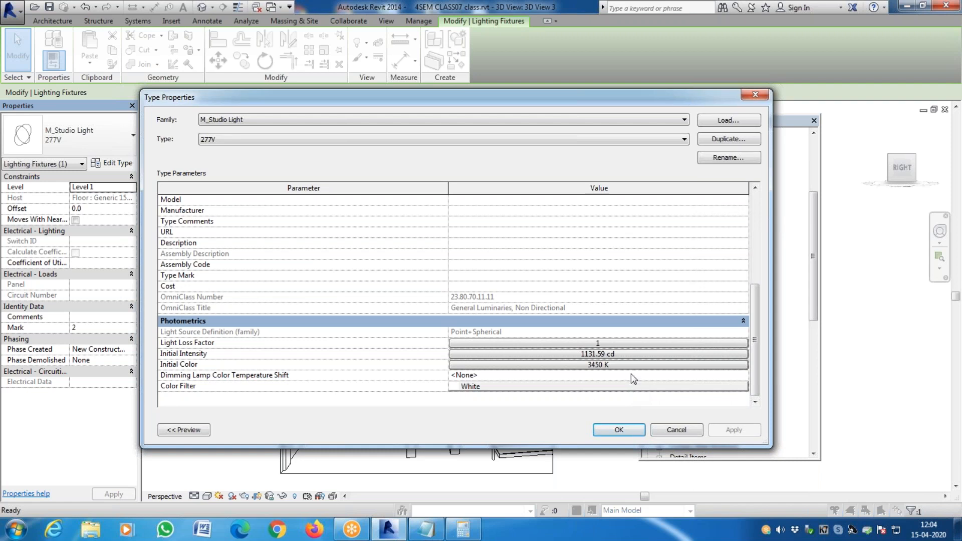
click(633, 354)
click(394, 216)
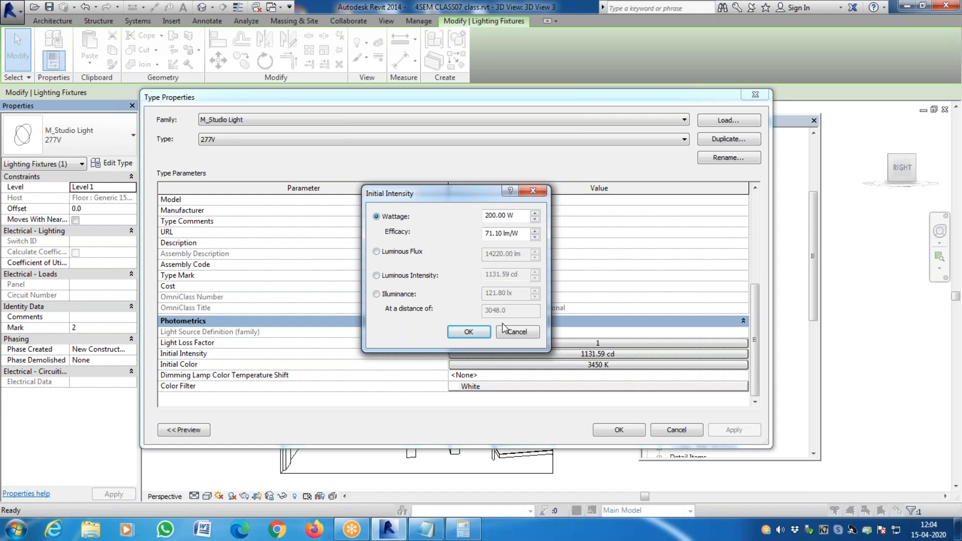
click(482, 330)
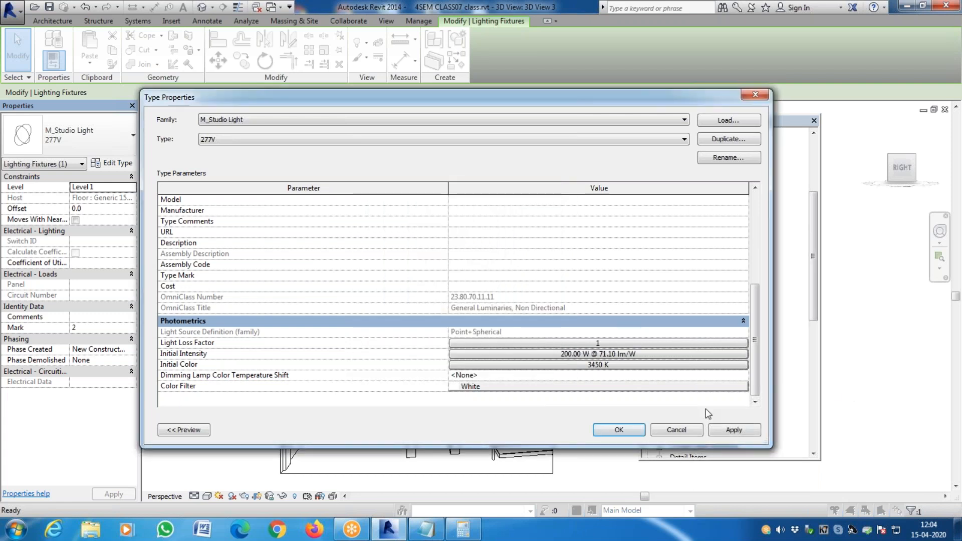
Step: Set the M_Studio Light type's default height to 1500, apply the type changes and deselect the light
drag(754, 339, 751, 249)
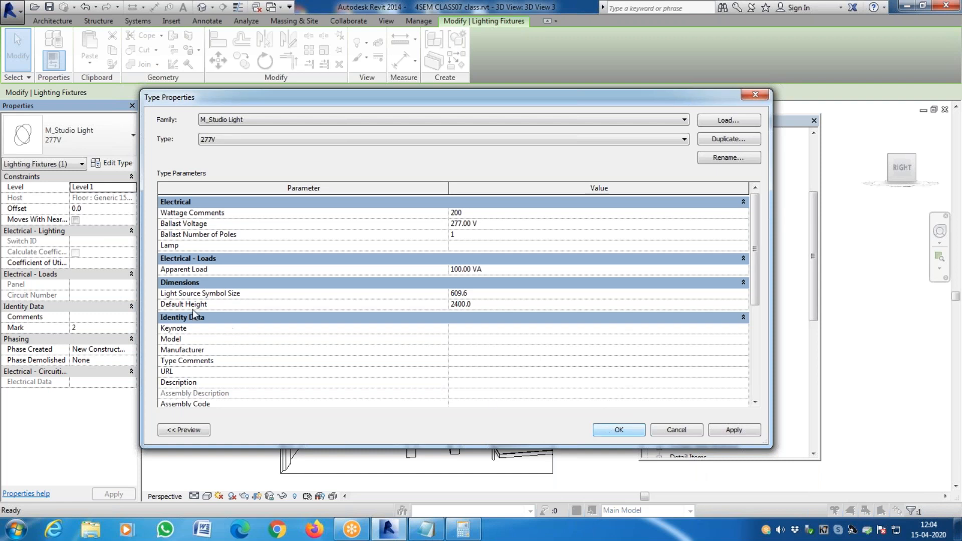
click(470, 306)
click(457, 306)
drag(460, 304, 448, 304)
text(15)
click(730, 432)
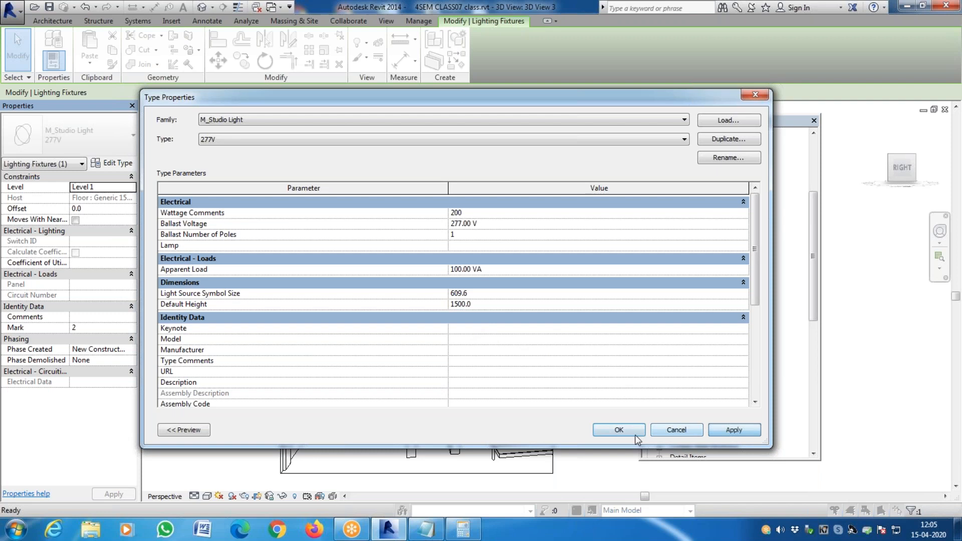
click(619, 430)
key(Escape)
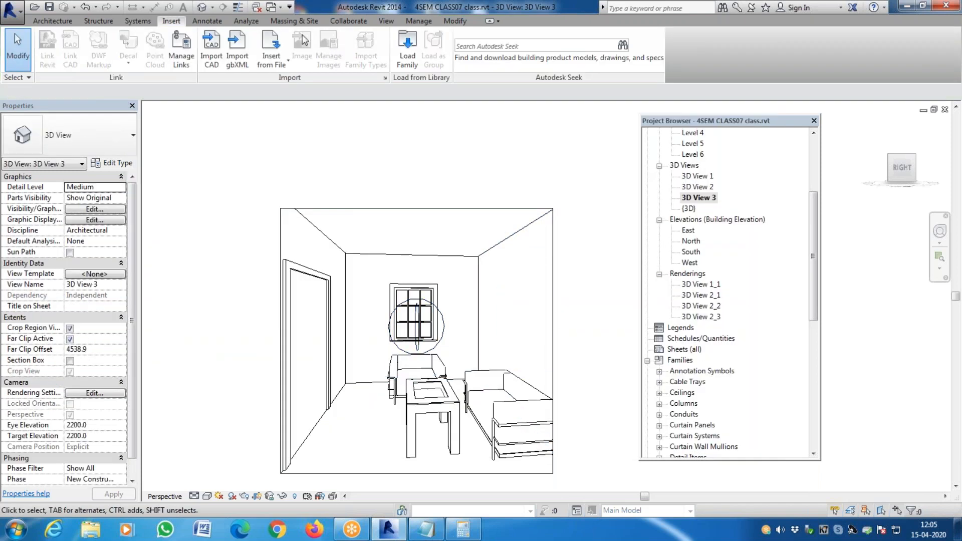
Step: Render 3D View 3 at Draft quality and screen resolution with the Interior: Sun and Artificial lighting scheme
click(390, 22)
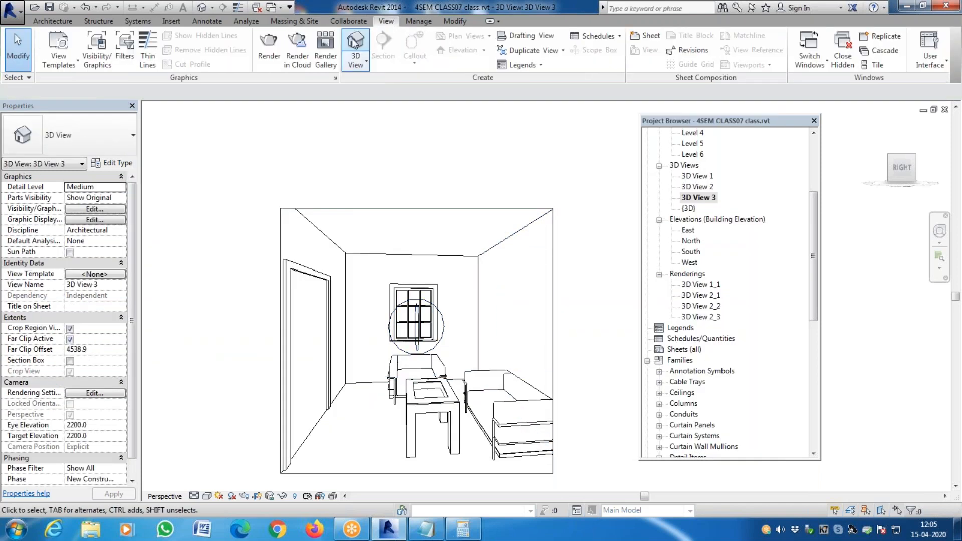
click(269, 41)
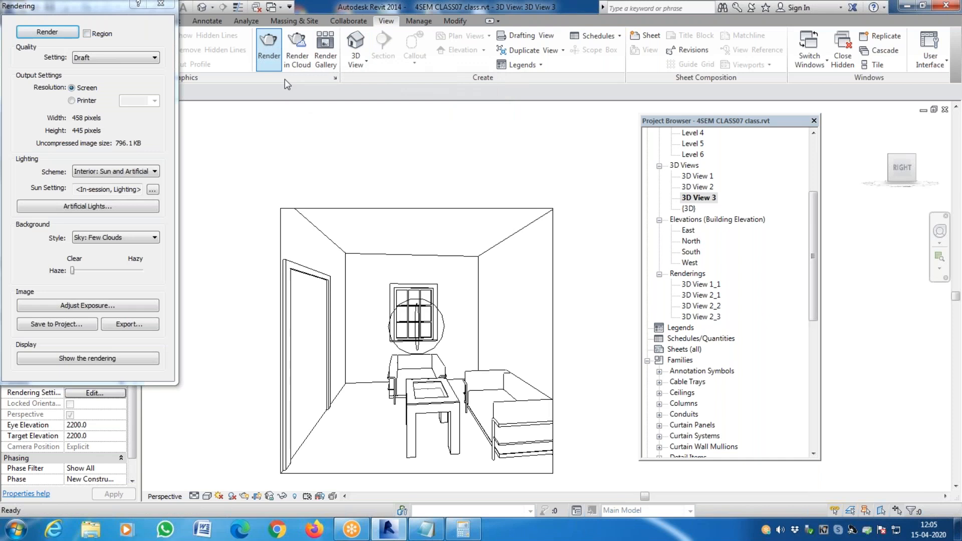
click(48, 33)
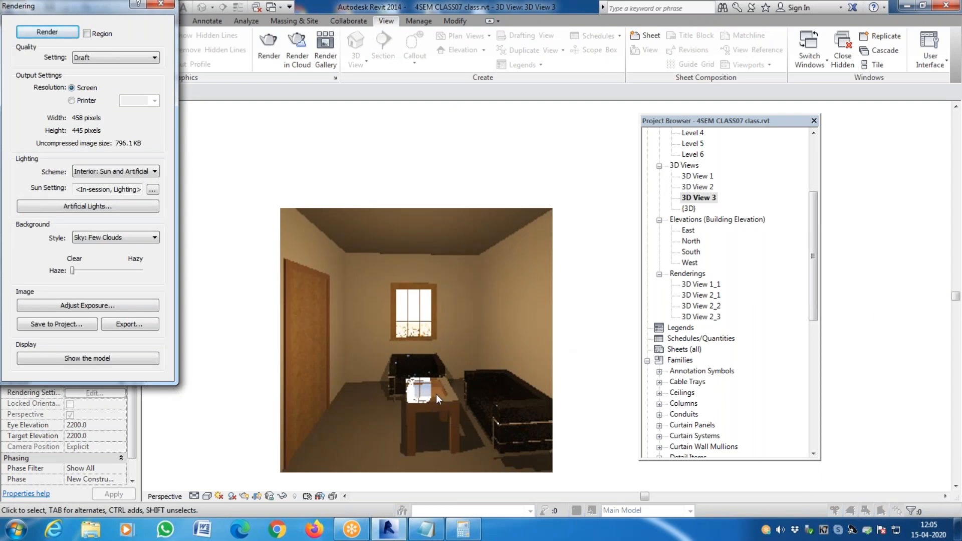
Step: Examine the rendered room's furniture, window and lighting up close, and close the rendering settings
scroll(435, 395, up, 5)
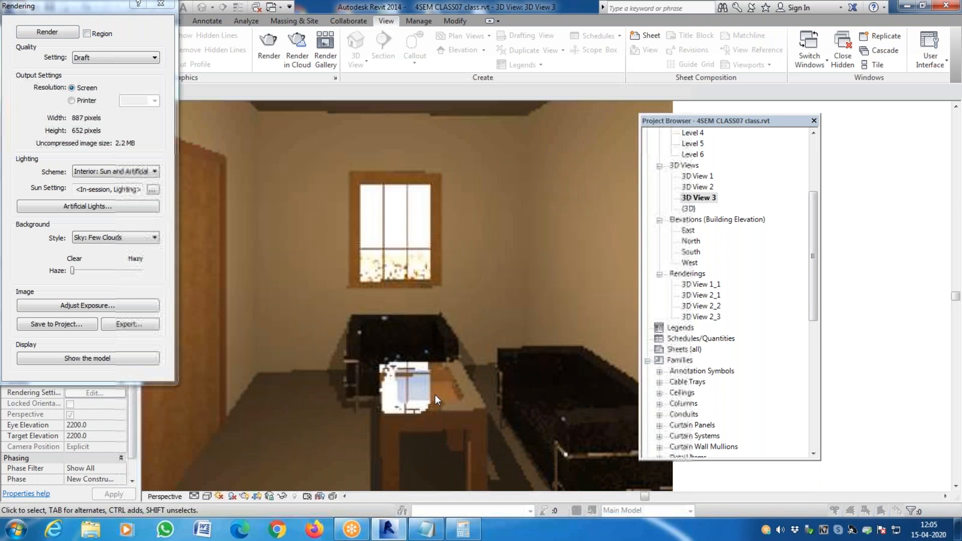
scroll(435, 395, up, 2)
scroll(385, 220, down, 2)
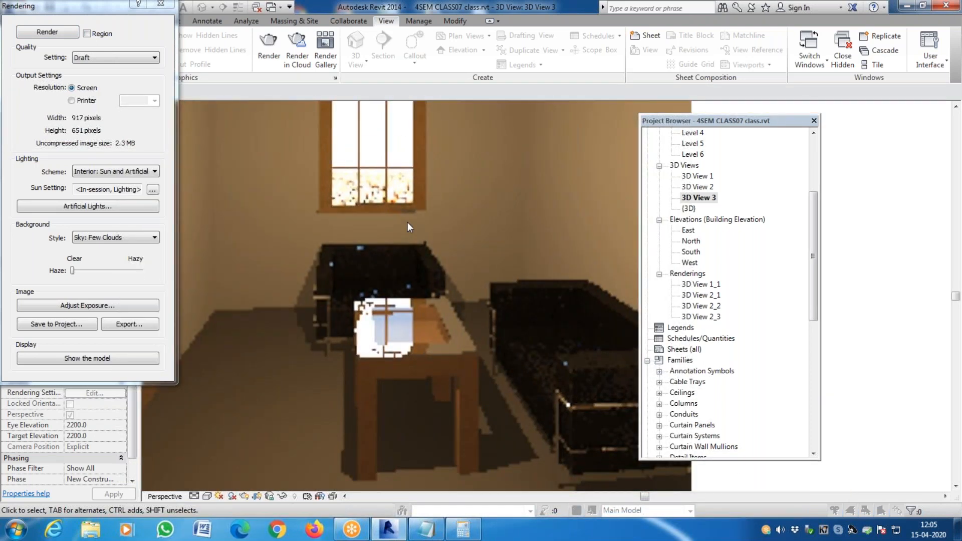
scroll(426, 338, down, 2)
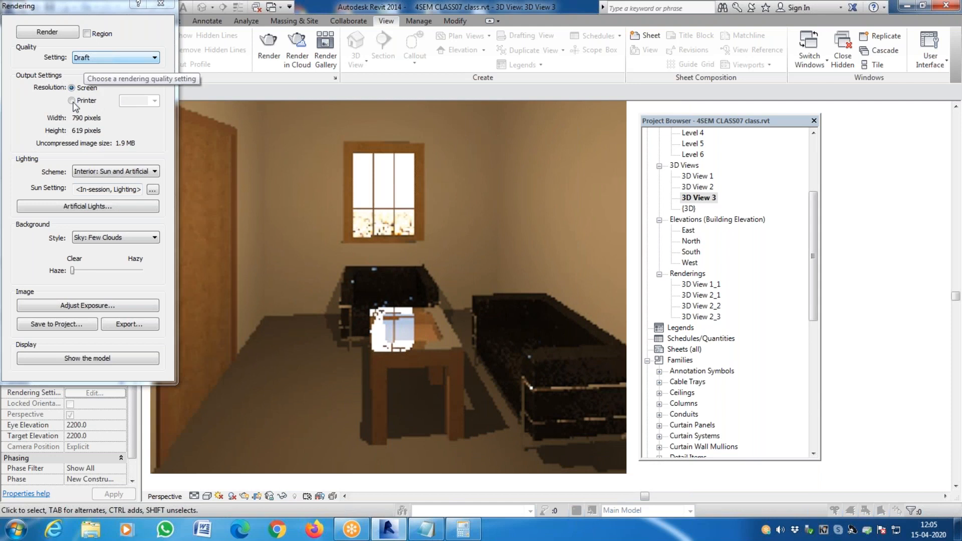
scroll(430, 295, down, 2)
scroll(449, 321, up, 2)
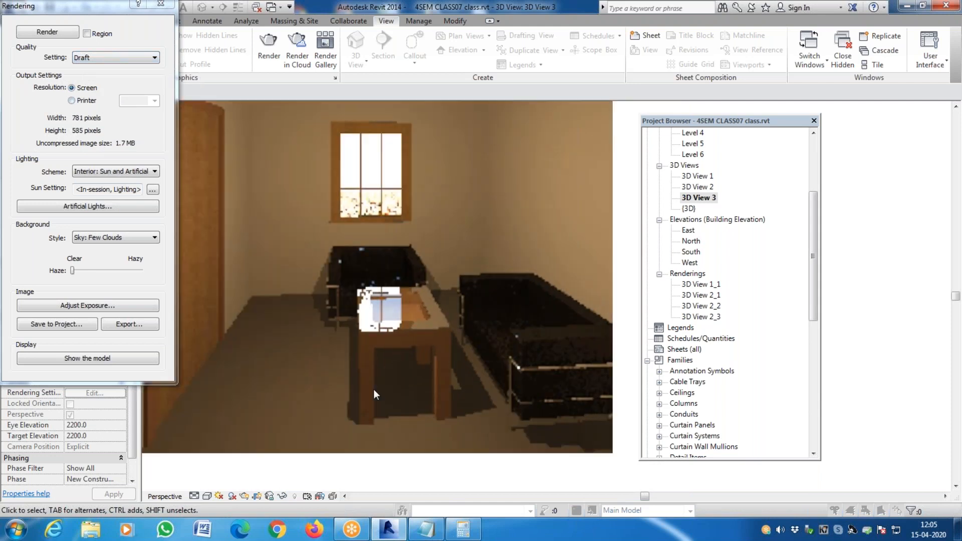
scroll(498, 348, down, 1)
scroll(495, 353, down, 1)
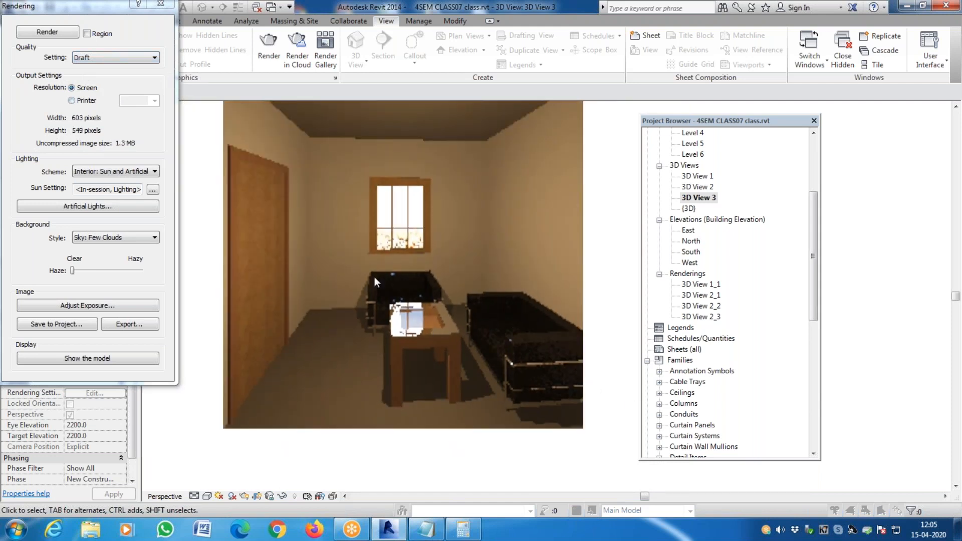
scroll(400, 264, up, 2)
scroll(518, 375, down, 3)
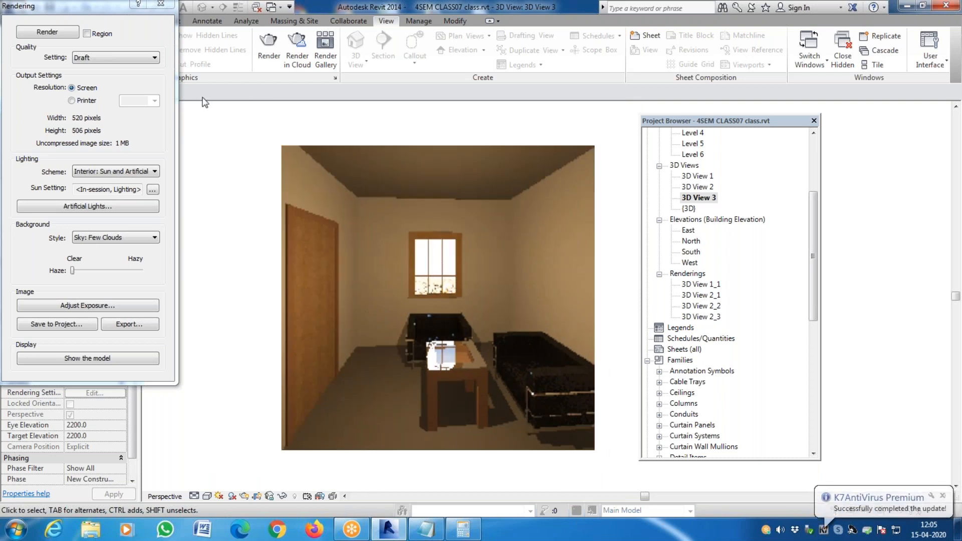
click(161, 4)
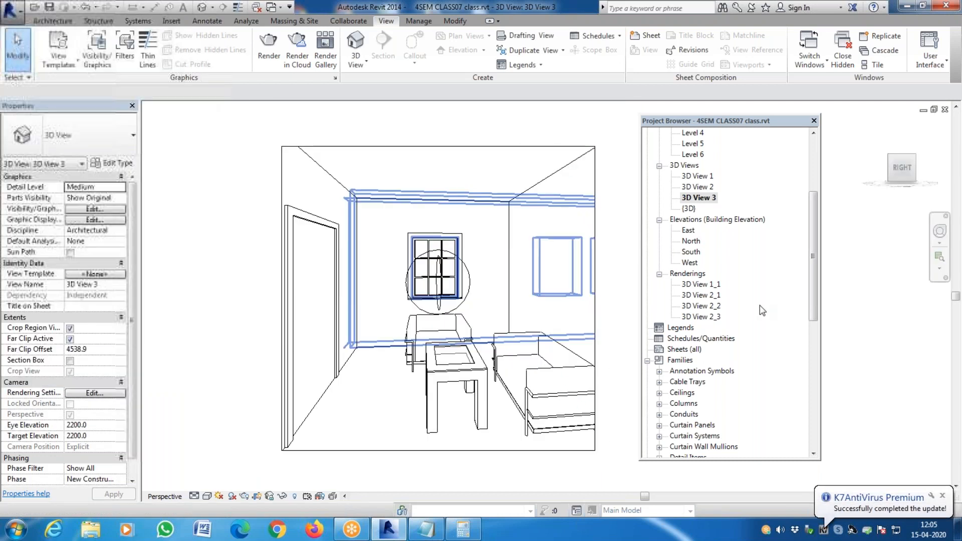
Step: Raise the M_Studio Light type's initial intensity to a wattage of 600 W and apply it
click(465, 300)
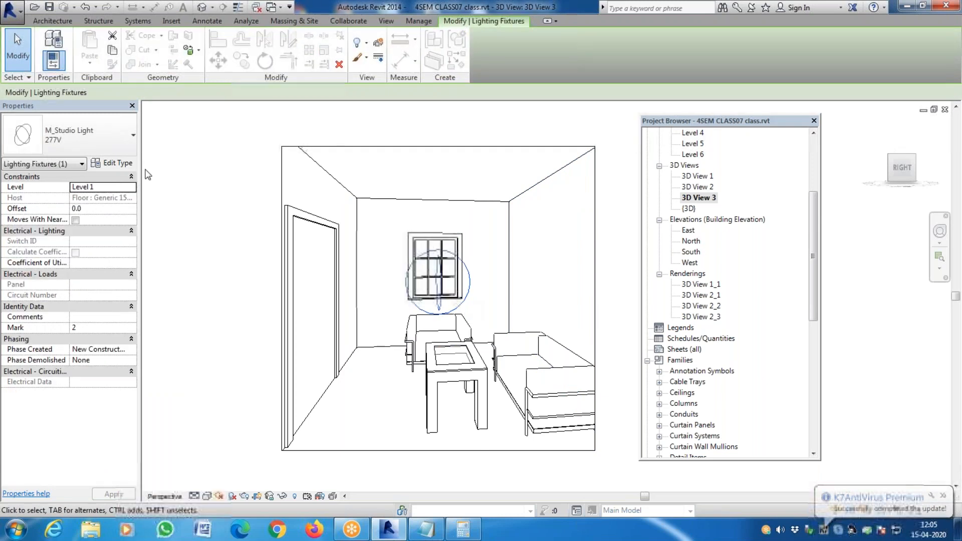
click(113, 163)
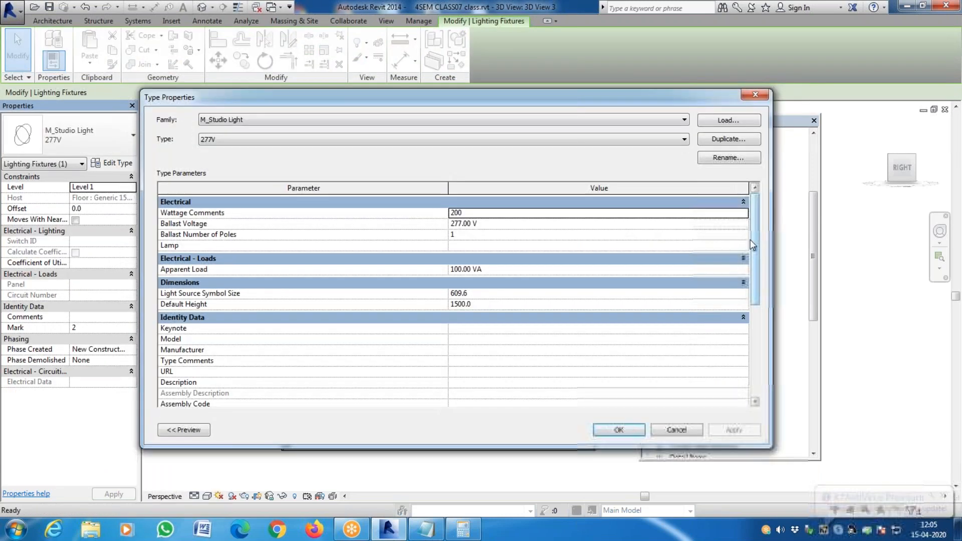
drag(752, 245, 752, 334)
click(617, 354)
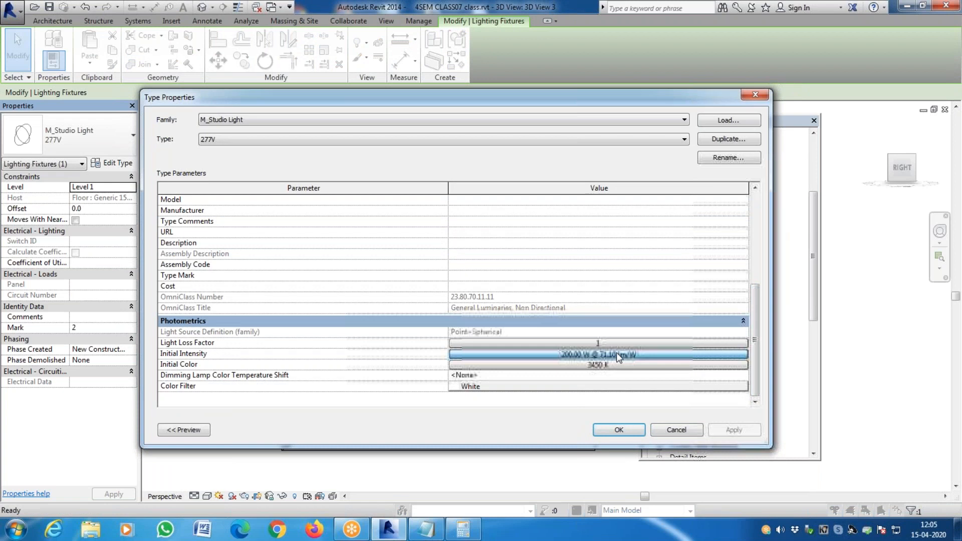
click(618, 355)
click(486, 215)
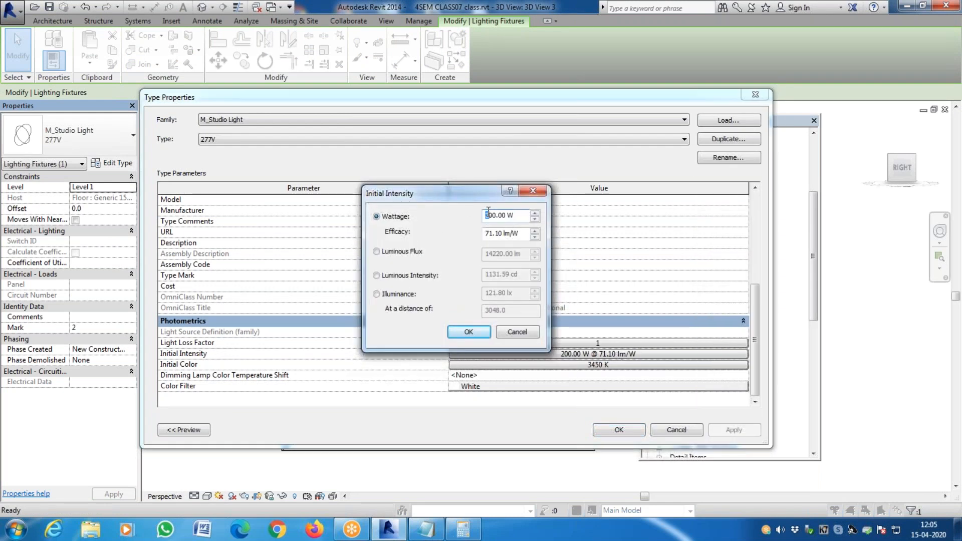
click(468, 332)
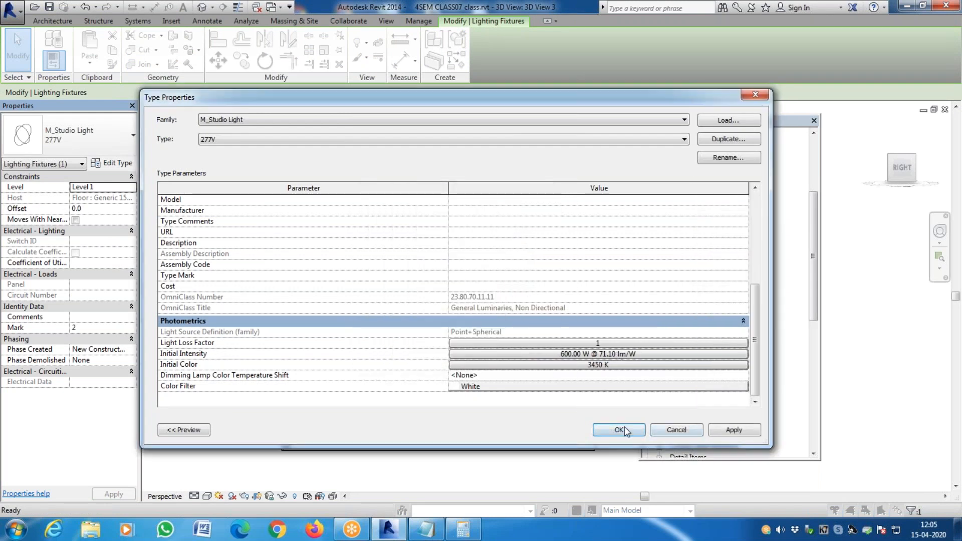
click(736, 432)
click(619, 431)
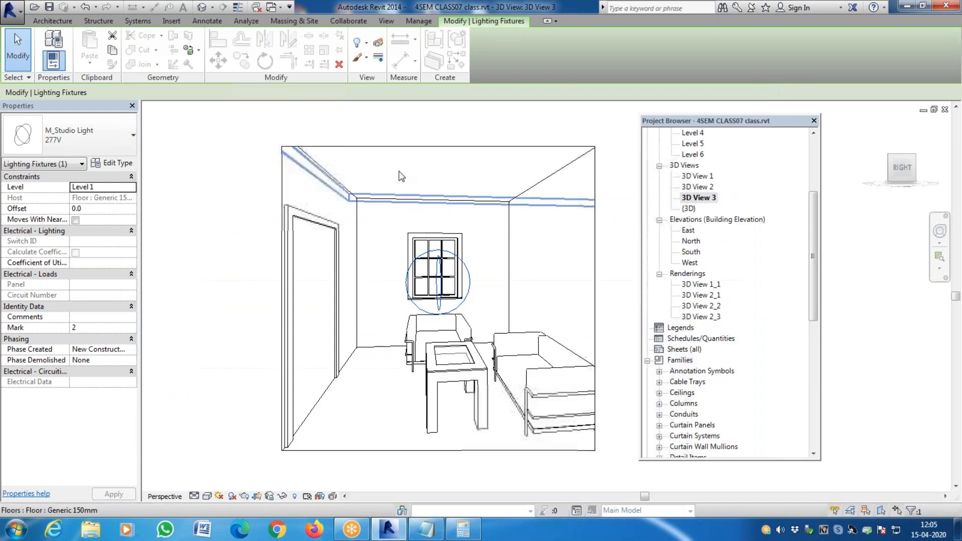
Step: Render 3D View 3 at Draft quality with the 600 W studio light, and close the rendering settings
click(386, 21)
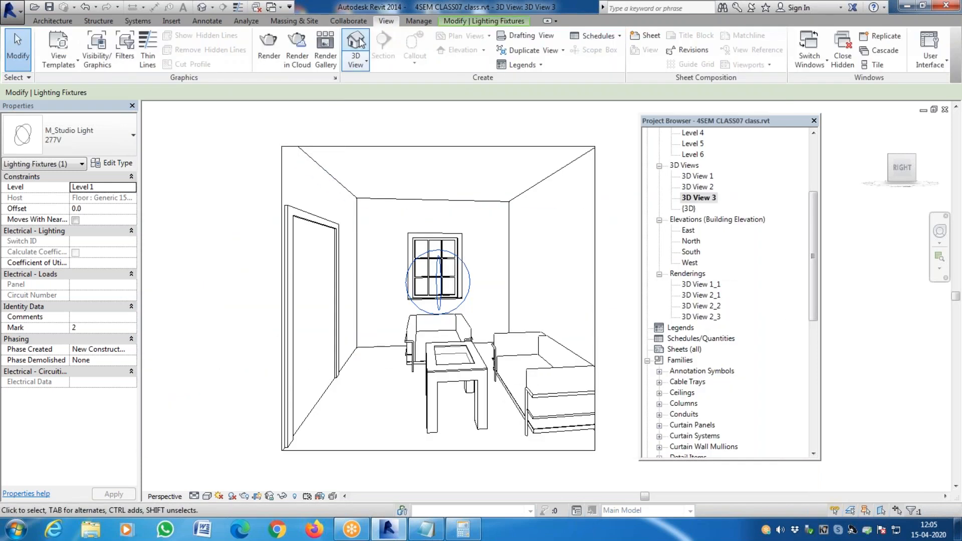
click(270, 47)
click(44, 32)
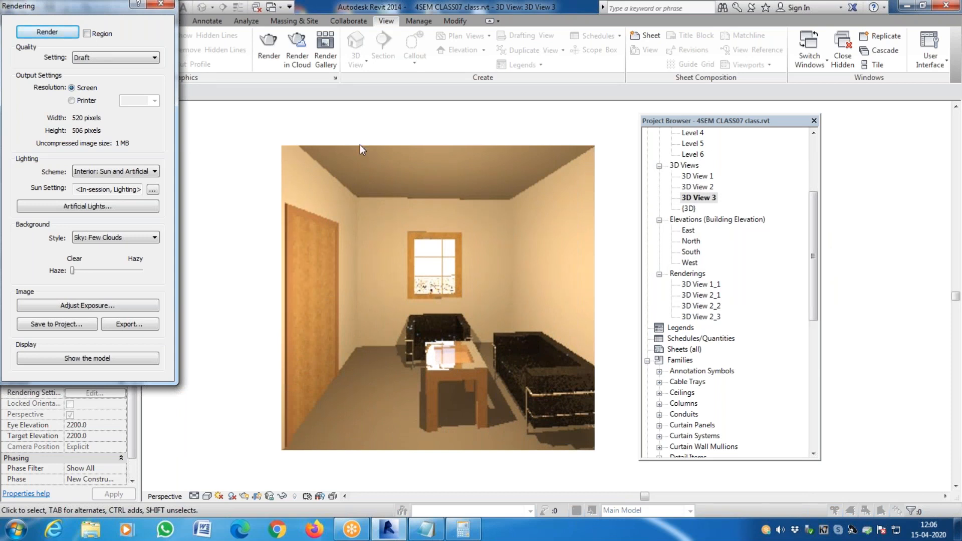
click(160, 4)
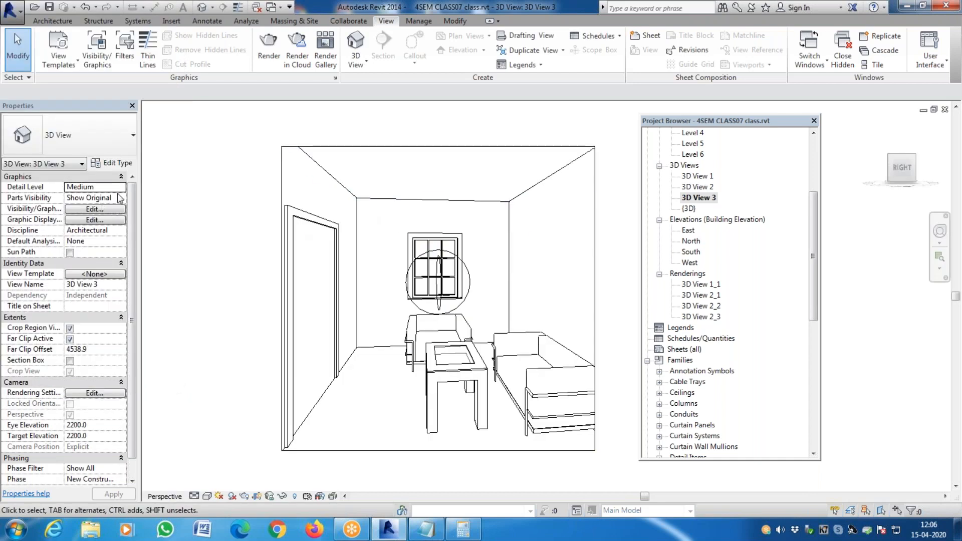
Step: Raise the wattage in the M_Studio Light type's initial intensity above 600 W and accept the type changes
click(406, 281)
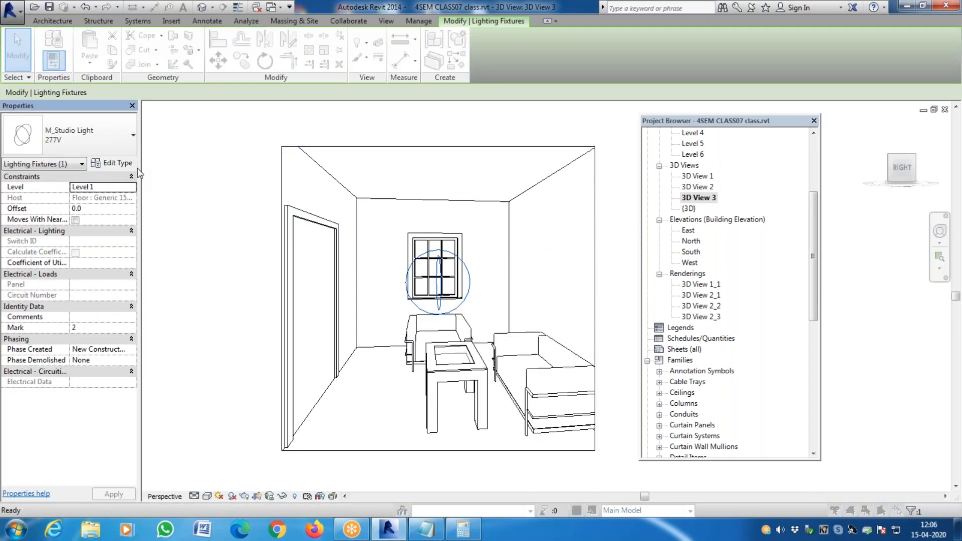
click(130, 165)
drag(758, 292, 758, 315)
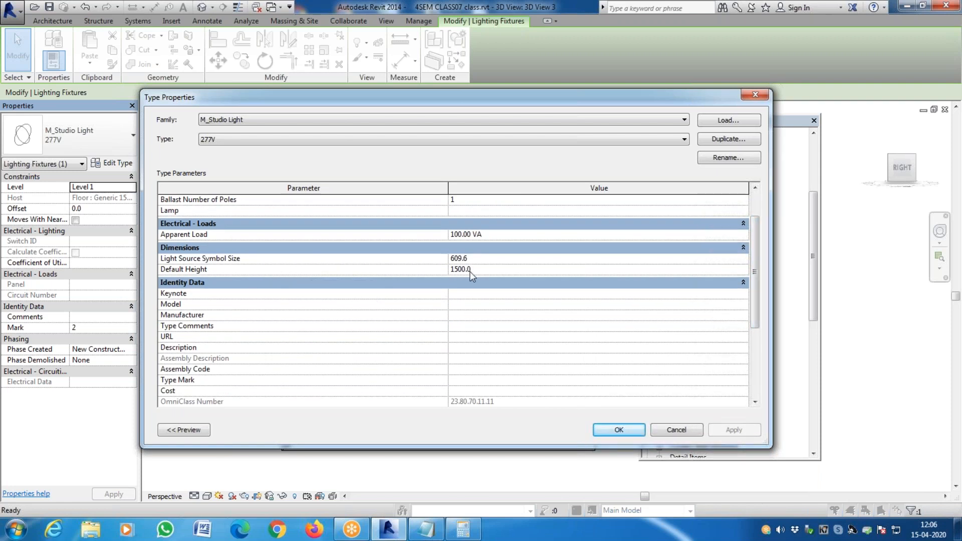
drag(755, 323, 756, 393)
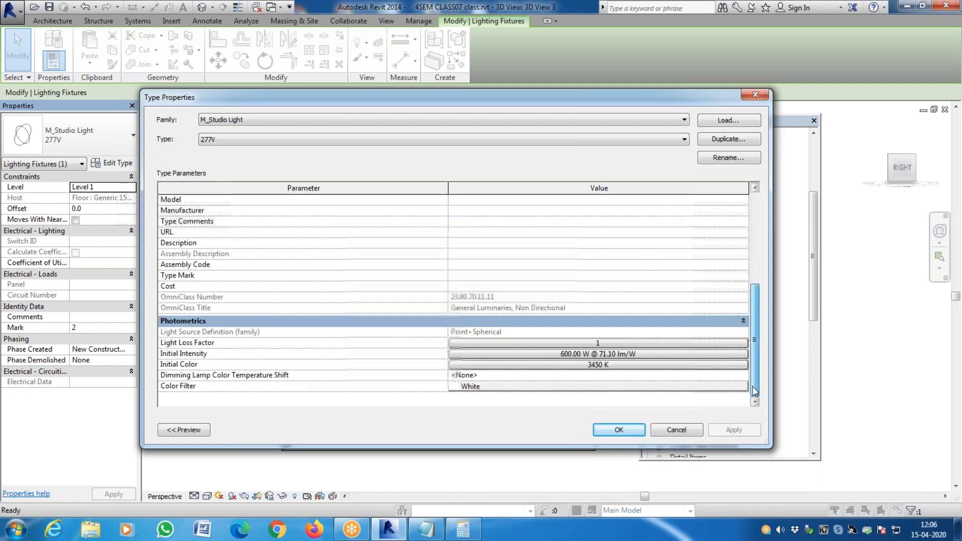
click(615, 354)
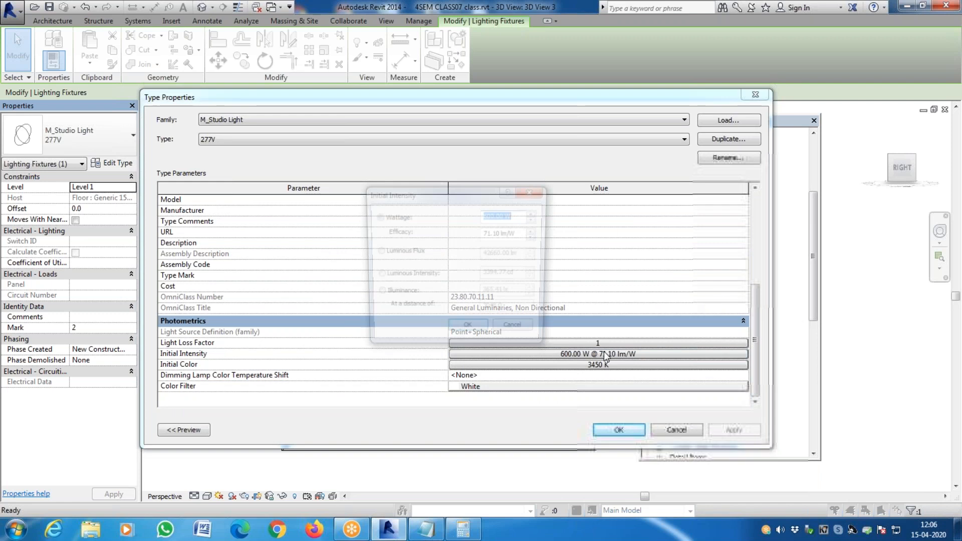
click(485, 216)
drag(485, 217, 488, 217)
text(100)
key(BackSpace)
click(468, 331)
click(619, 430)
Step: Render 3D View 3 again at Draft quality with the stronger studio light, and close the rendering settings
click(385, 21)
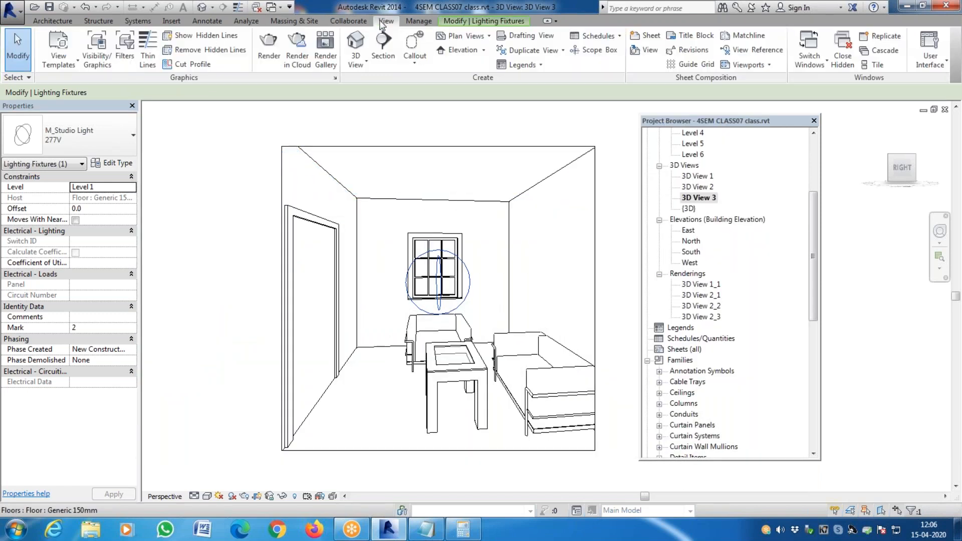
click(269, 47)
click(48, 33)
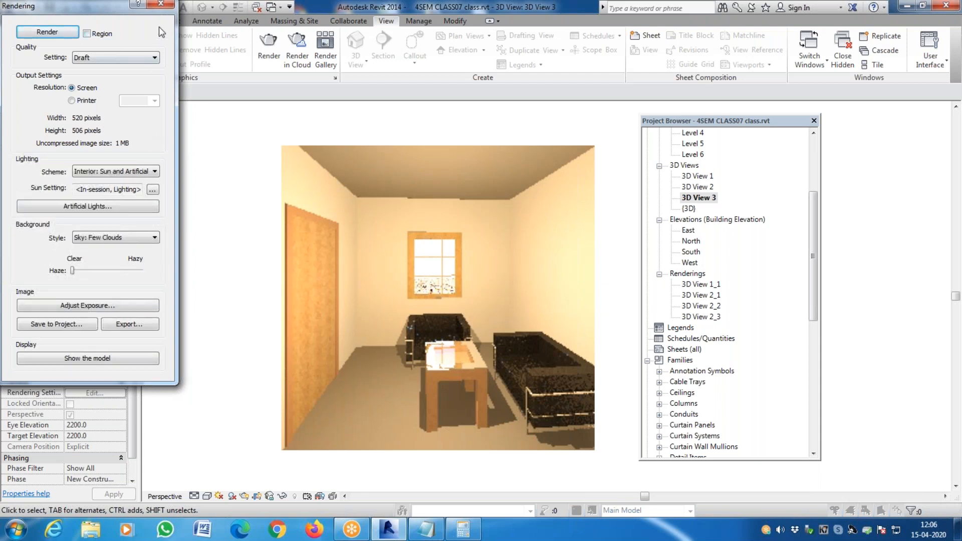
click(164, 4)
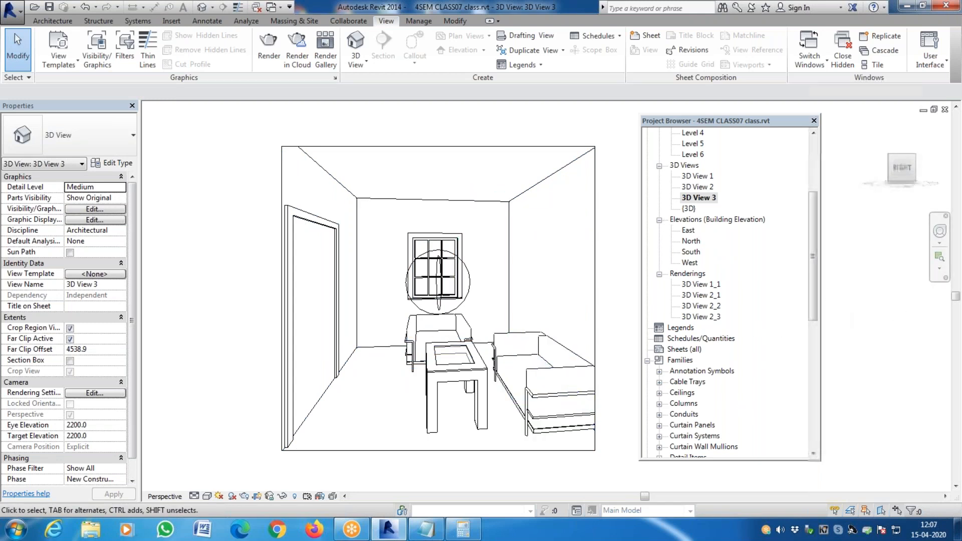
Step: Start loading a family and browse from RVT 2014 on drive C to US Metric, Lighting, Architectural, Internal
click(171, 21)
click(406, 45)
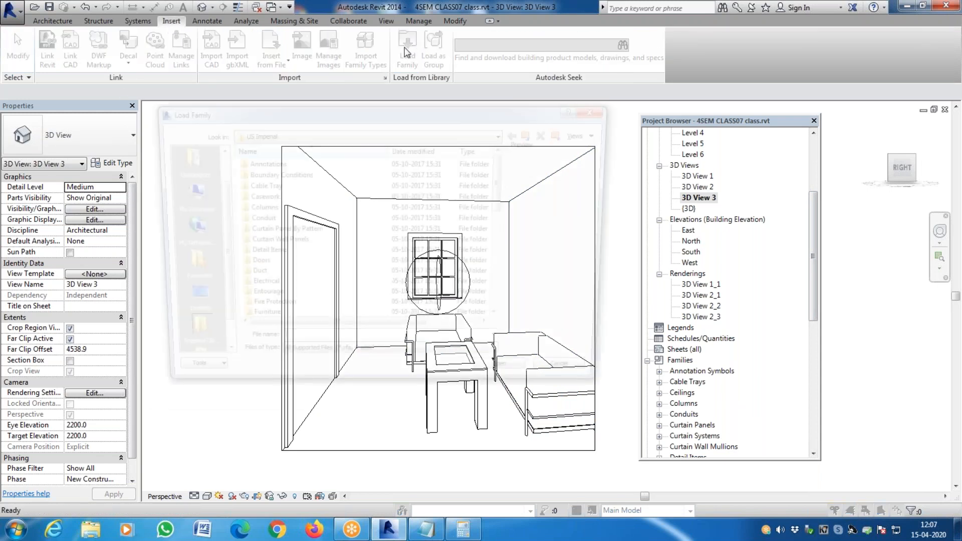
scroll(351, 218, up, 5)
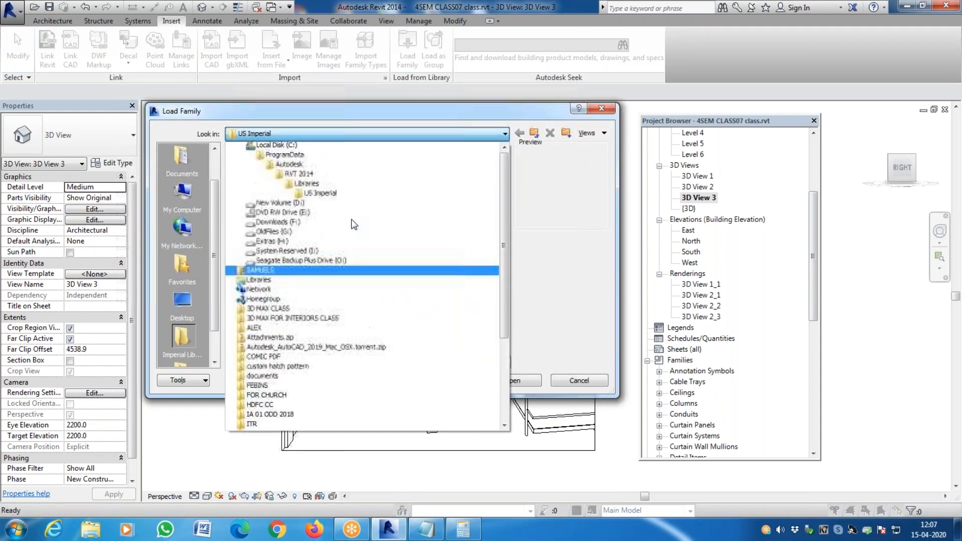
click(279, 168)
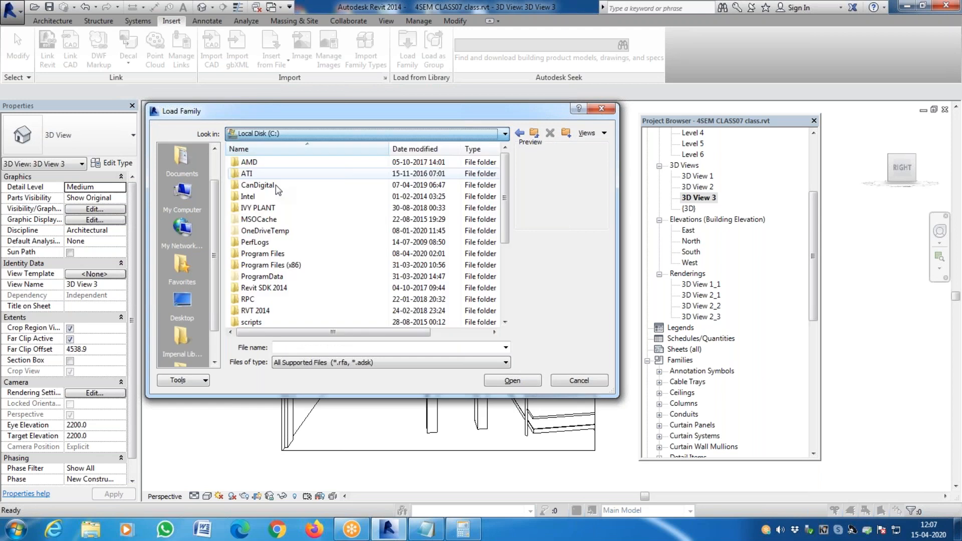
double_click(258, 314)
double_click(250, 185)
double_click(258, 174)
scroll(253, 289, down, 2)
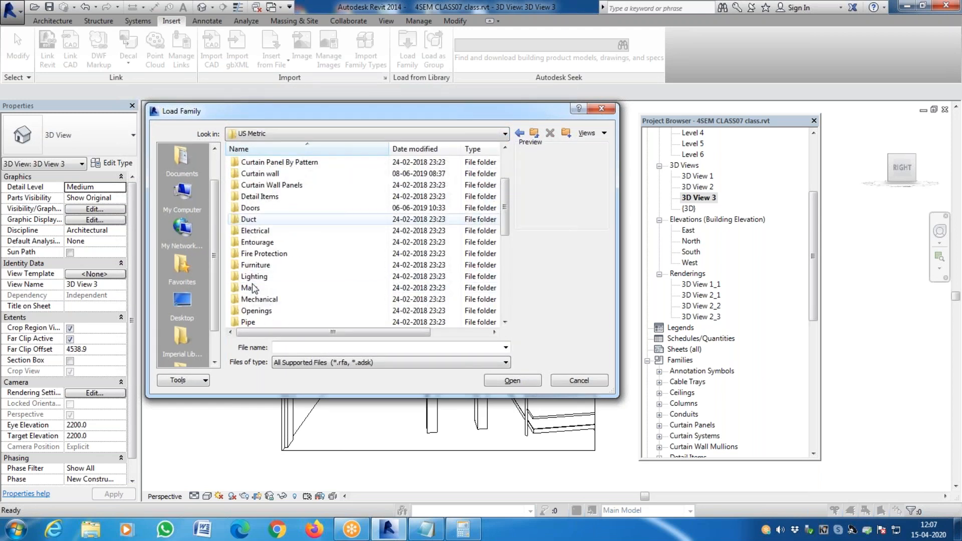
double_click(253, 276)
double_click(252, 162)
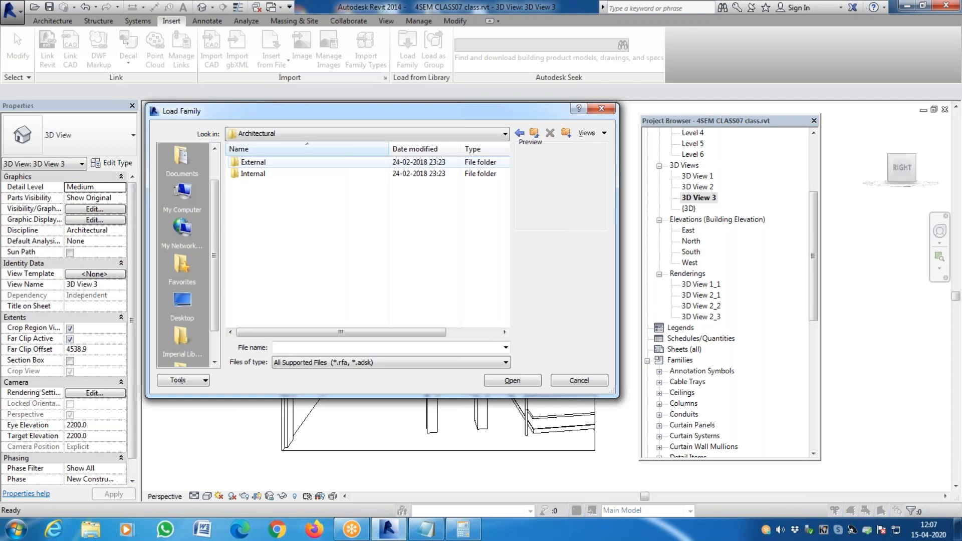
double_click(253, 173)
Step: Compare the floor lamp families' previews and load M_Floor Lamp - Standup.rfa into the project
scroll(296, 221, down, 3)
scroll(295, 221, down, 2)
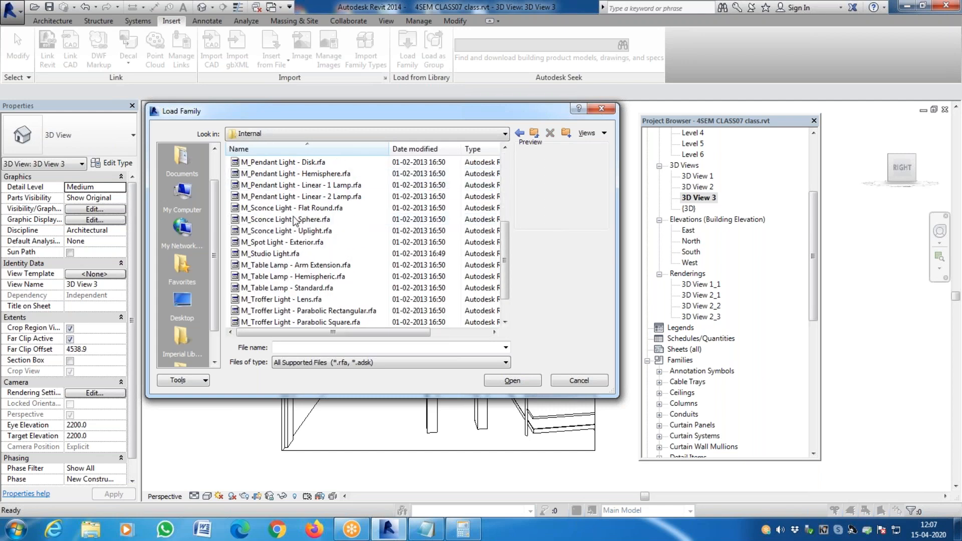
scroll(295, 221, up, 3)
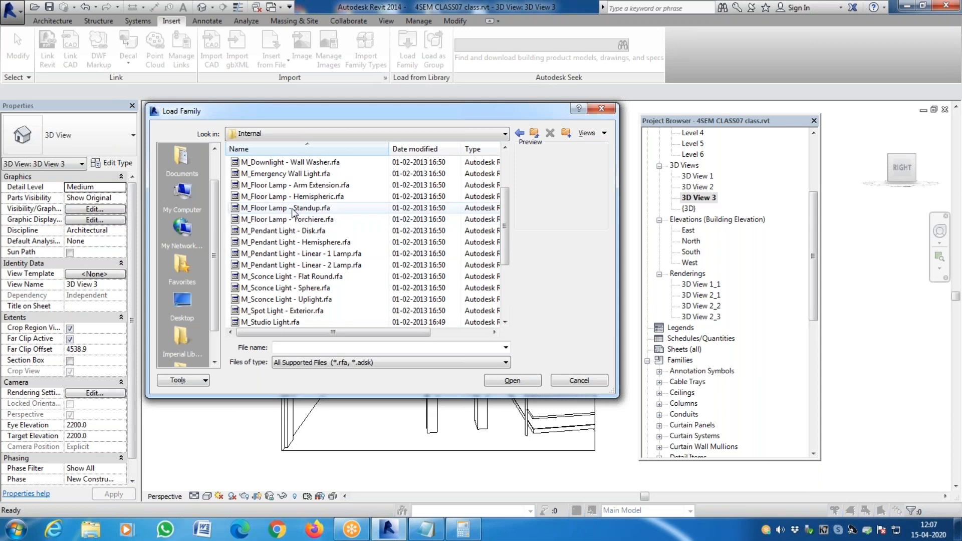
click(290, 209)
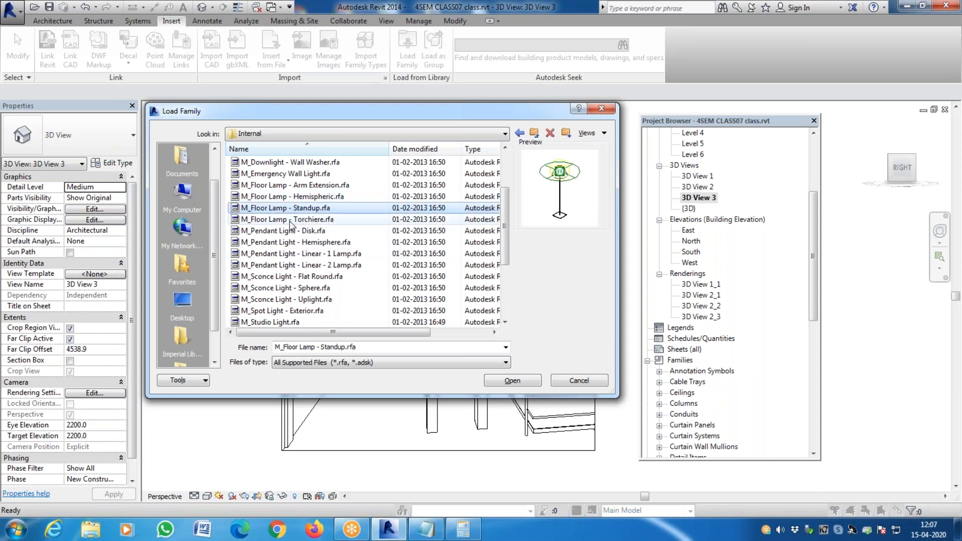
click(292, 223)
click(296, 209)
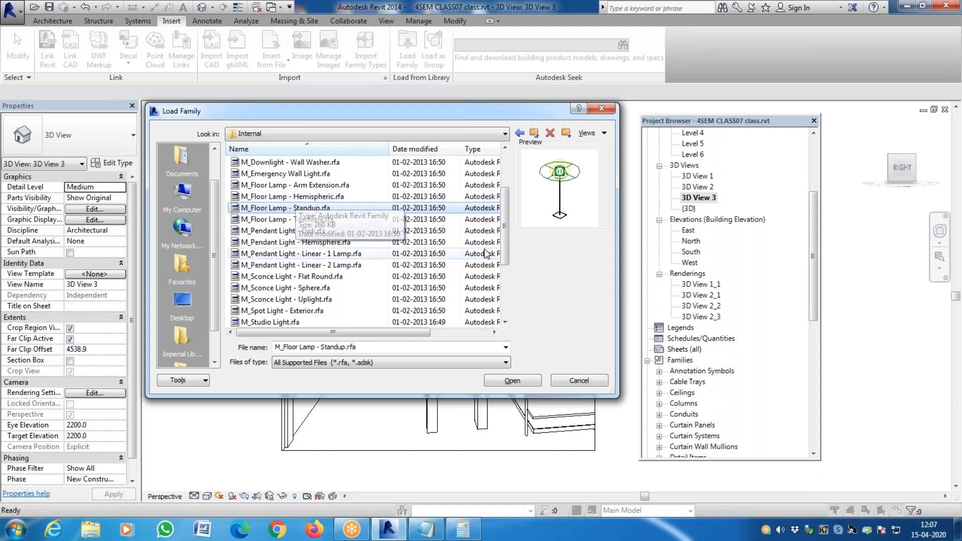
click(306, 200)
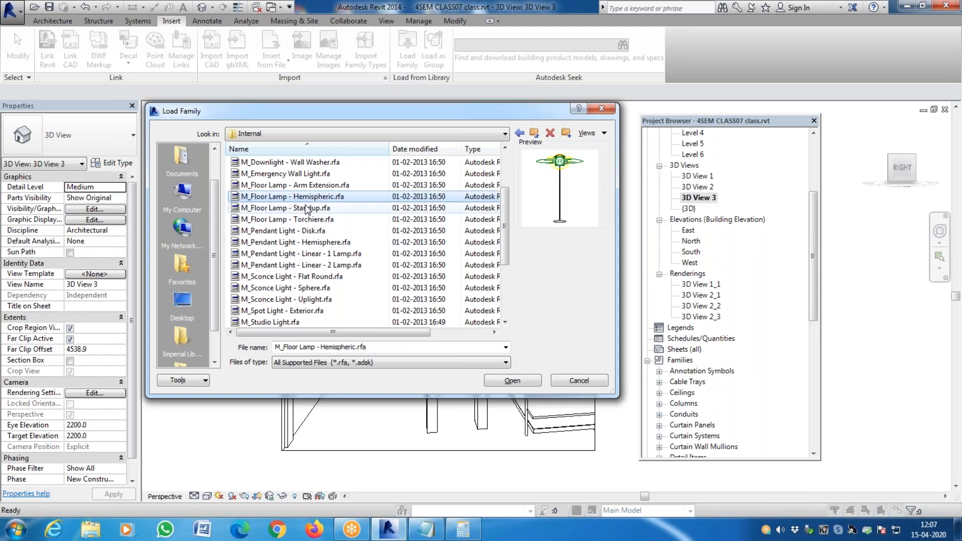
click(305, 209)
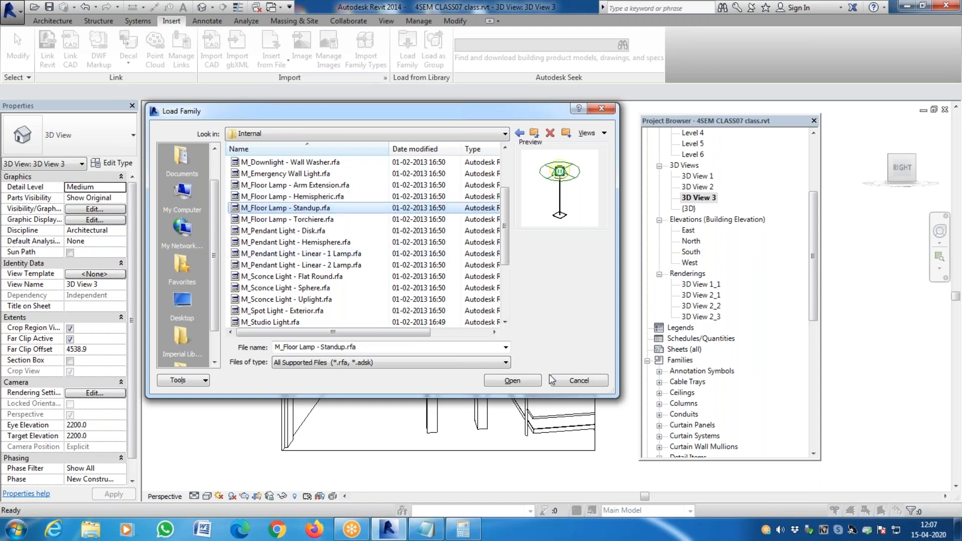
click(523, 380)
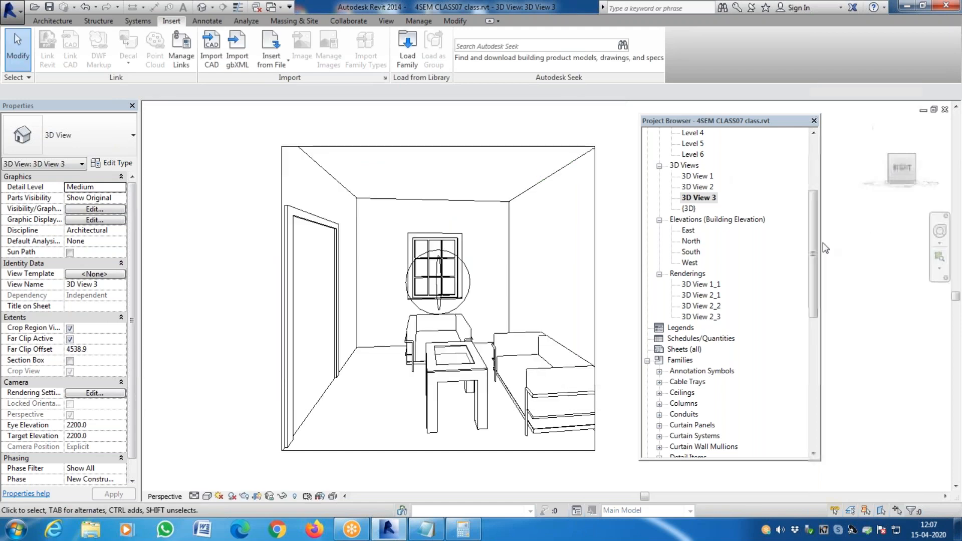
Step: Open the Level 1 floor plan
drag(813, 237, 813, 184)
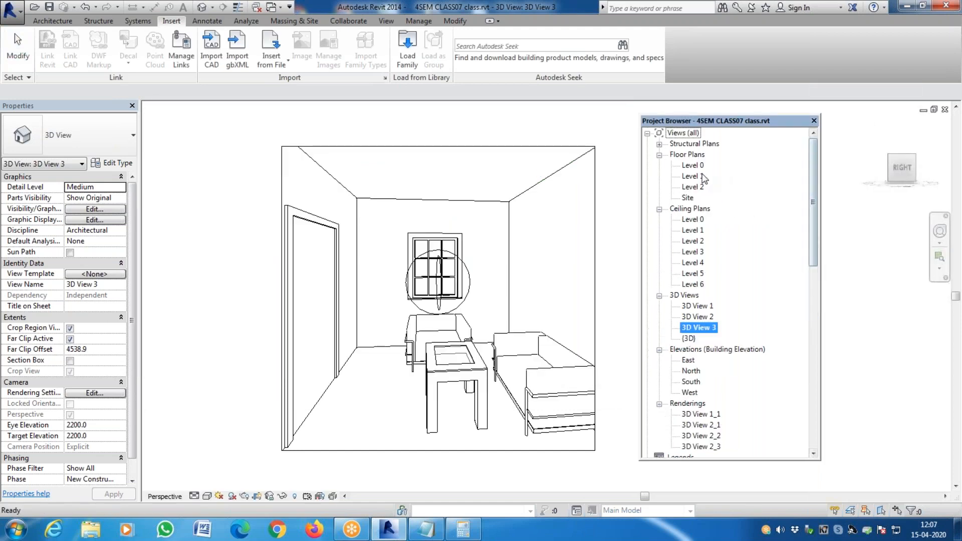
click(691, 177)
double_click(704, 178)
Step: Place an M_Floor Lamp - Standup of type 150W - 277V in the front room's lower-left corner, between the armchair and the entrance door
click(814, 345)
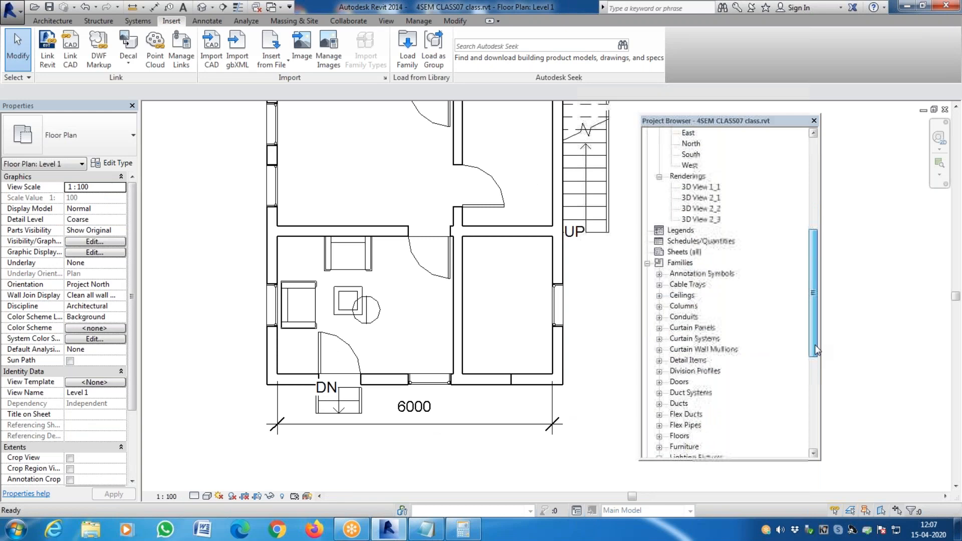
drag(815, 345, 816, 305)
scroll(816, 304, down, 8)
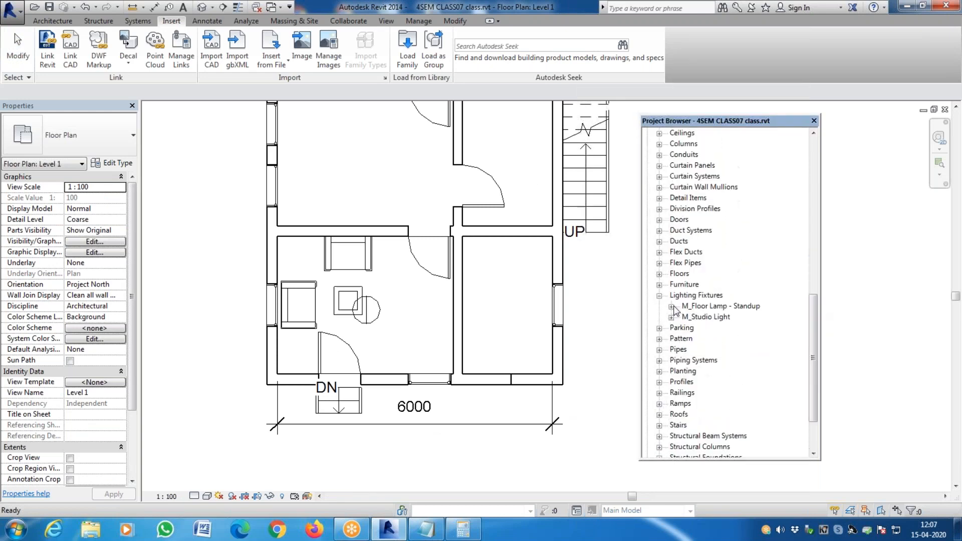
click(672, 306)
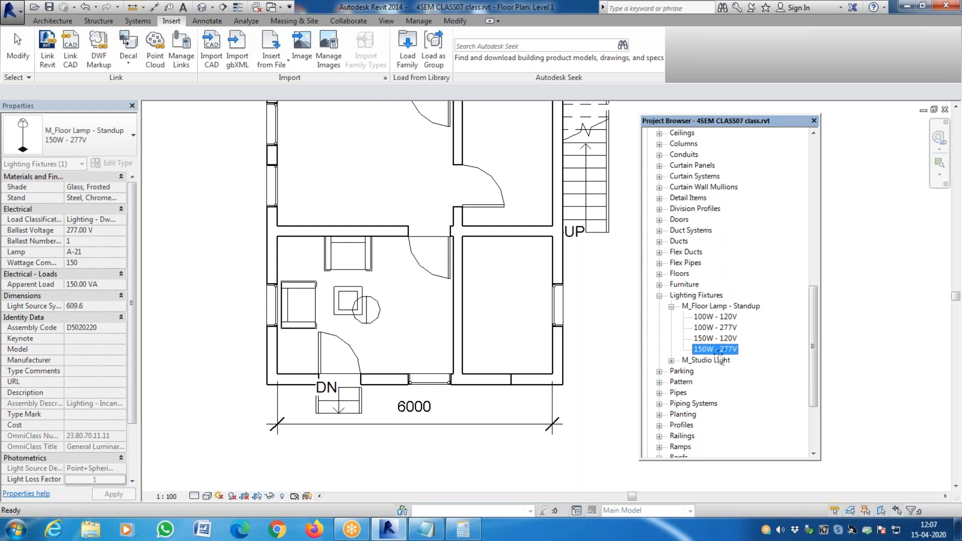
drag(718, 355, 295, 357)
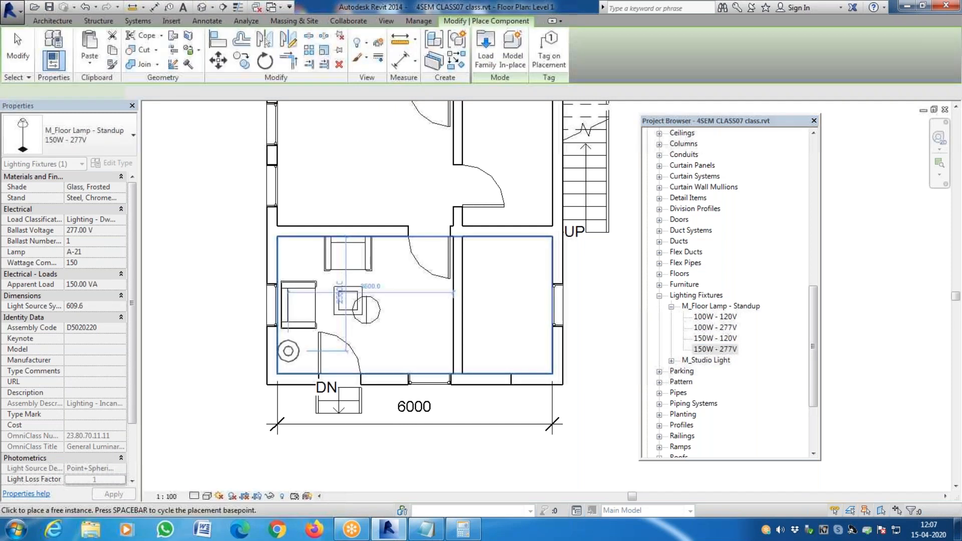
click(298, 355)
key(Escape)
key(Escape)
Step: Return to 3D View 3 and open the type properties of the standing floor lamp
drag(810, 314, 812, 203)
double_click(698, 231)
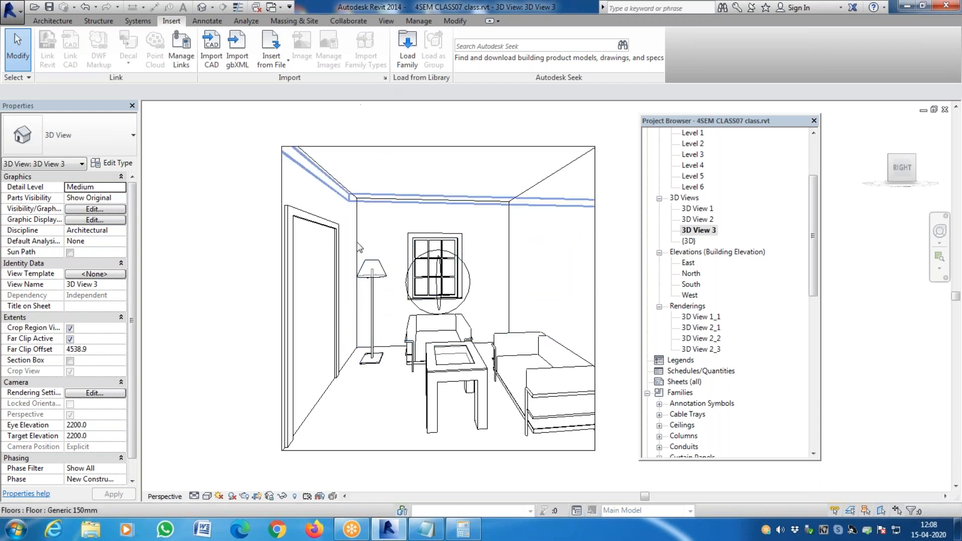
click(375, 299)
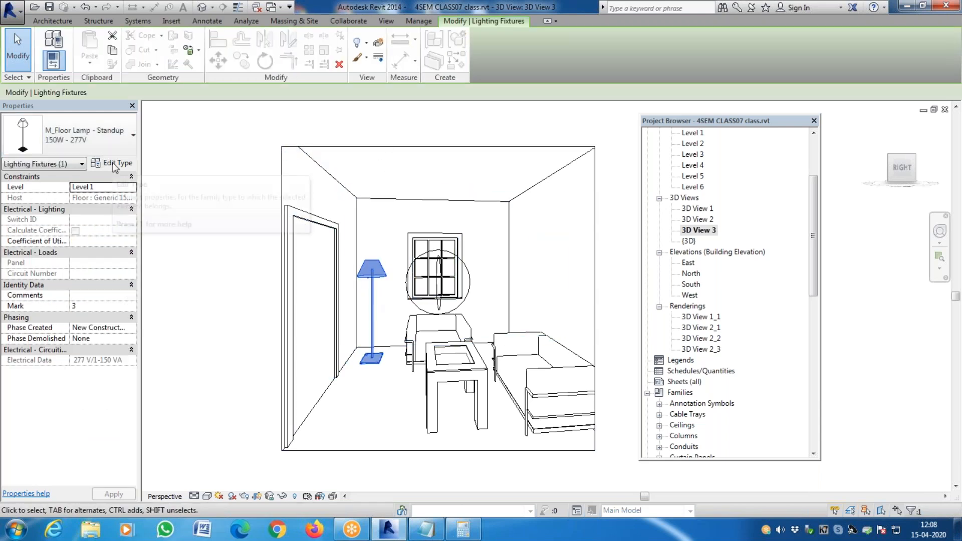
click(112, 163)
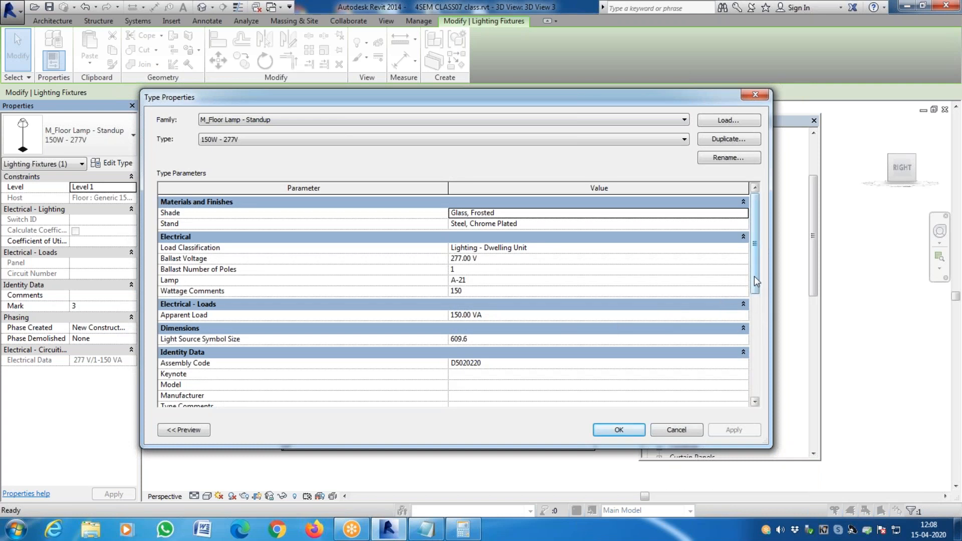
Step: Examine the floor lamp type's Stand material in the material browser, keeping Steel, Chrome Plated
drag(756, 281, 401, 227)
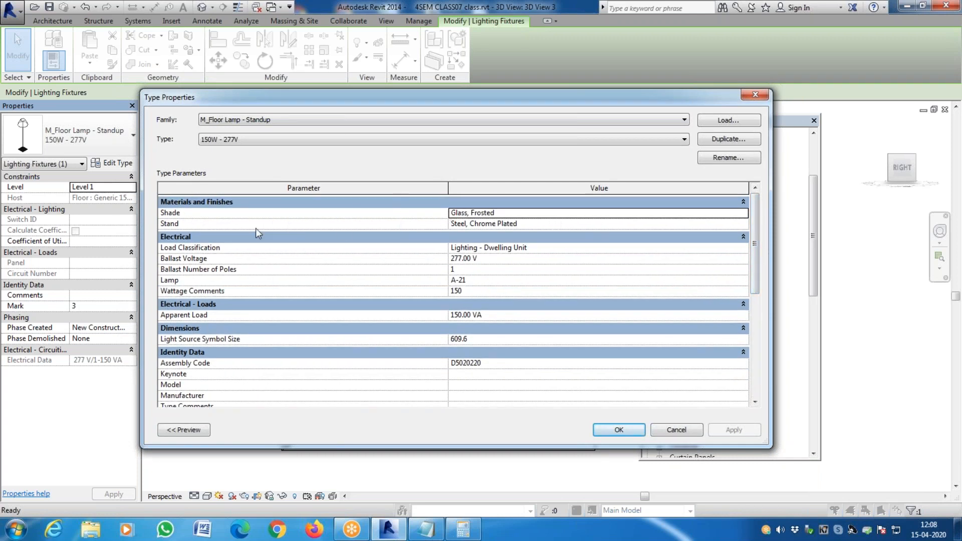
click(744, 225)
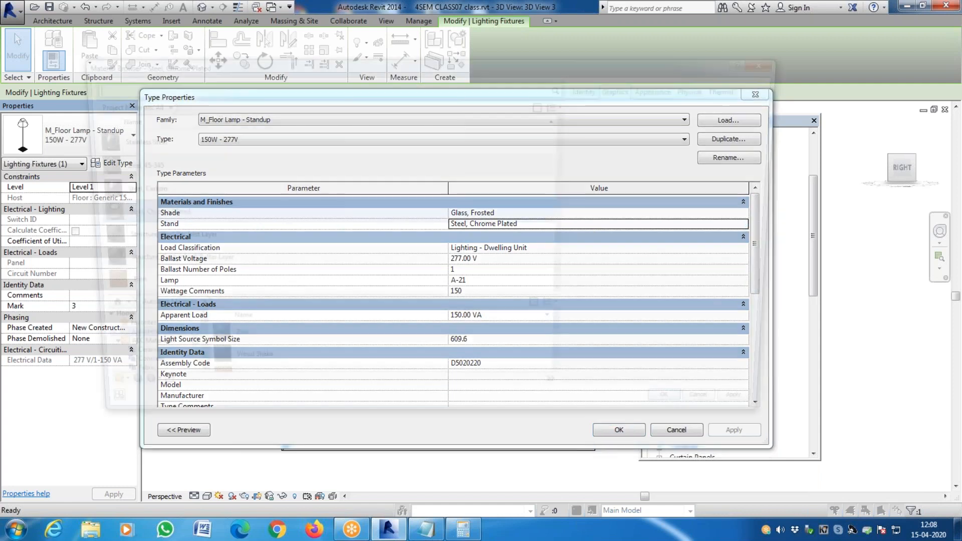
key(Return)
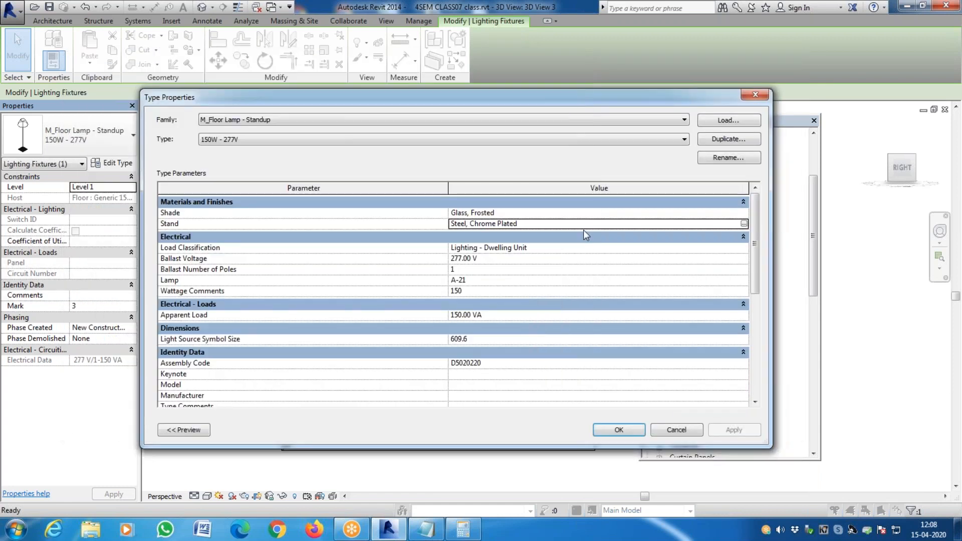
click(744, 224)
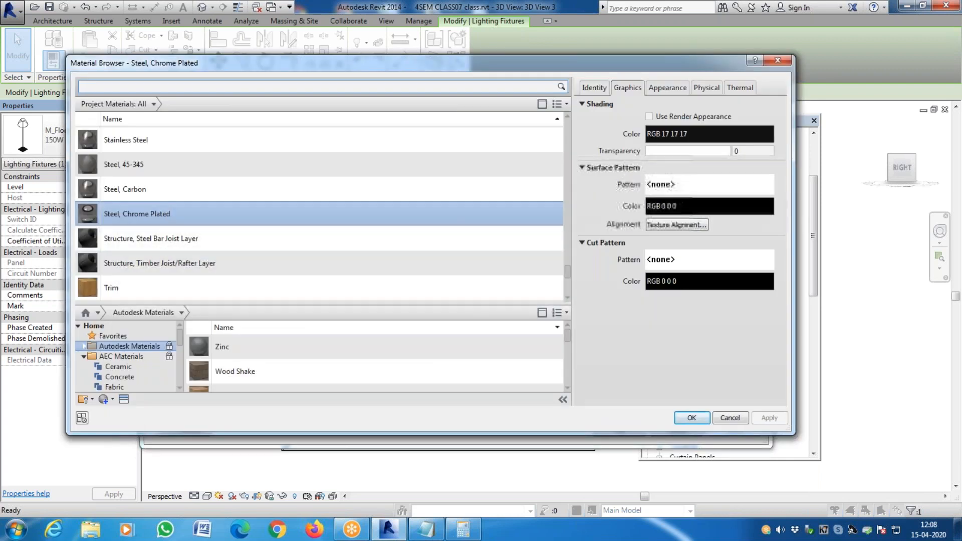
key(Return)
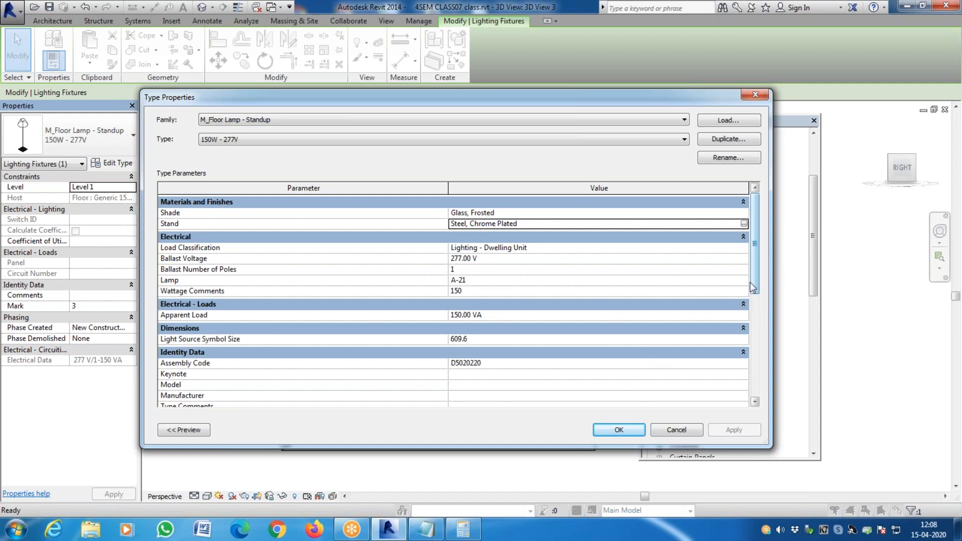
Step: Set the floor lamp type's initial intensity to a wattage of 1500 W
drag(755, 285, 755, 391)
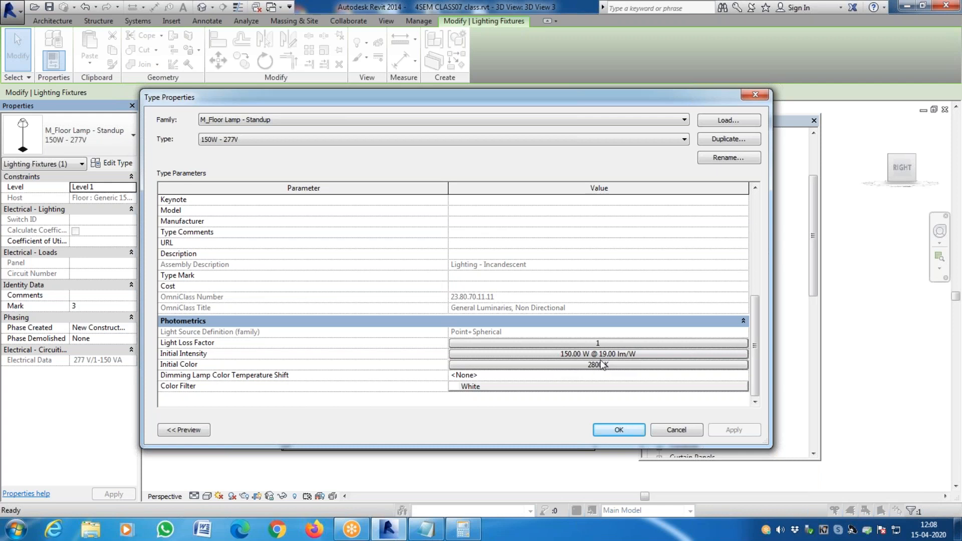
click(617, 356)
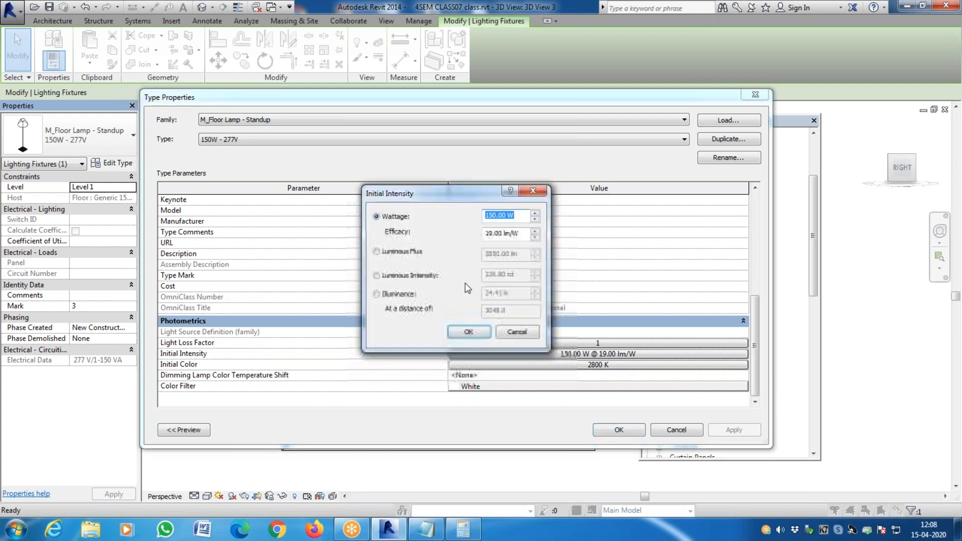
click(492, 217)
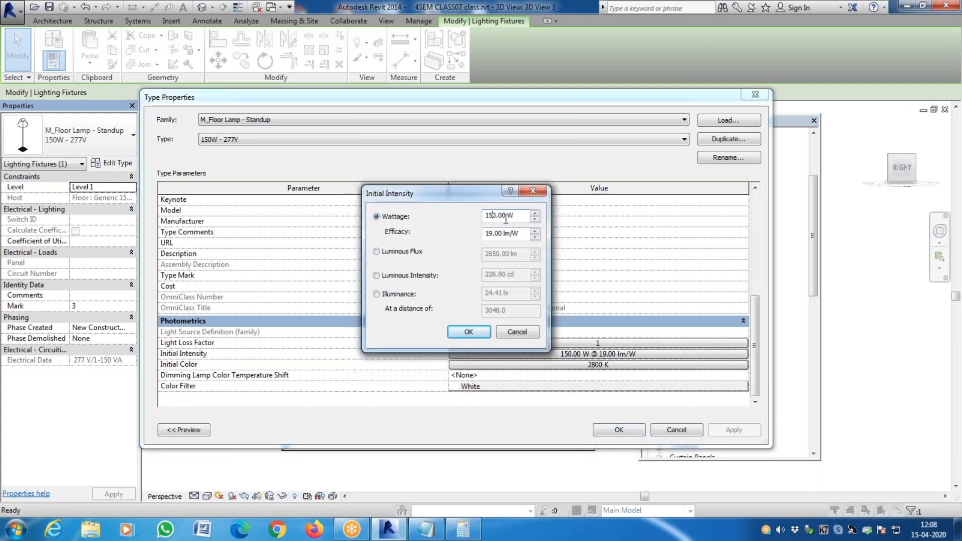
text(0)
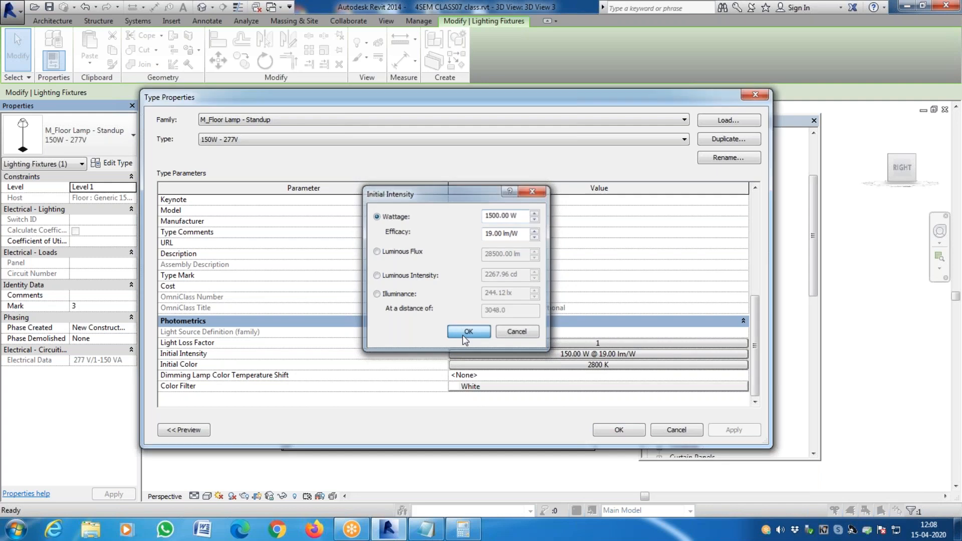
click(462, 335)
Step: Set the floor lamp's initial color preset to Fluorescent (Cool White), apply the type changes and deselect the lamp
click(617, 365)
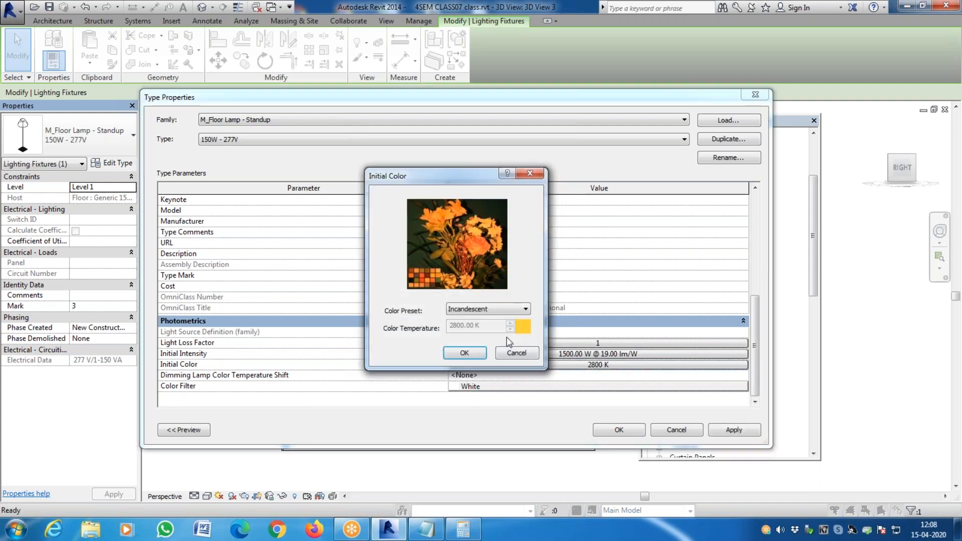
click(513, 313)
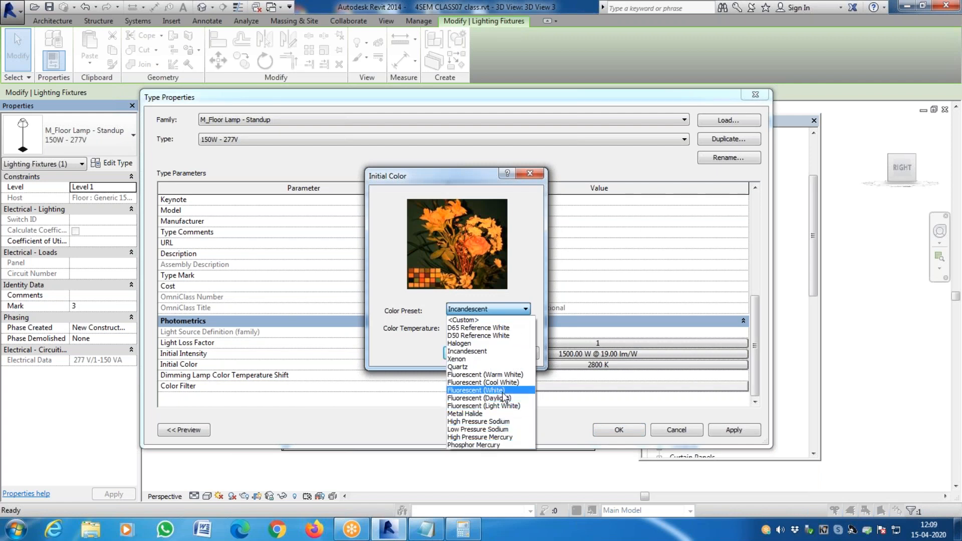
click(483, 382)
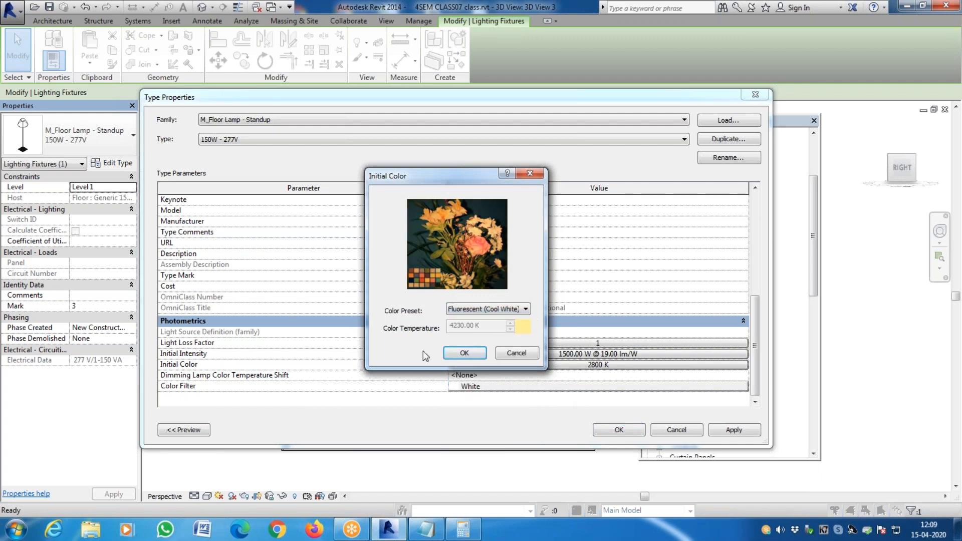
click(464, 353)
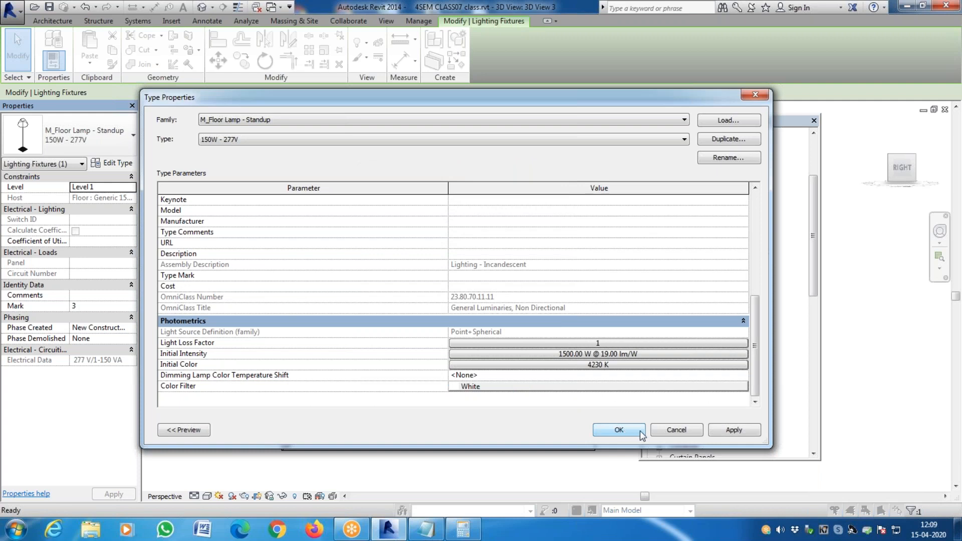
click(731, 433)
click(620, 433)
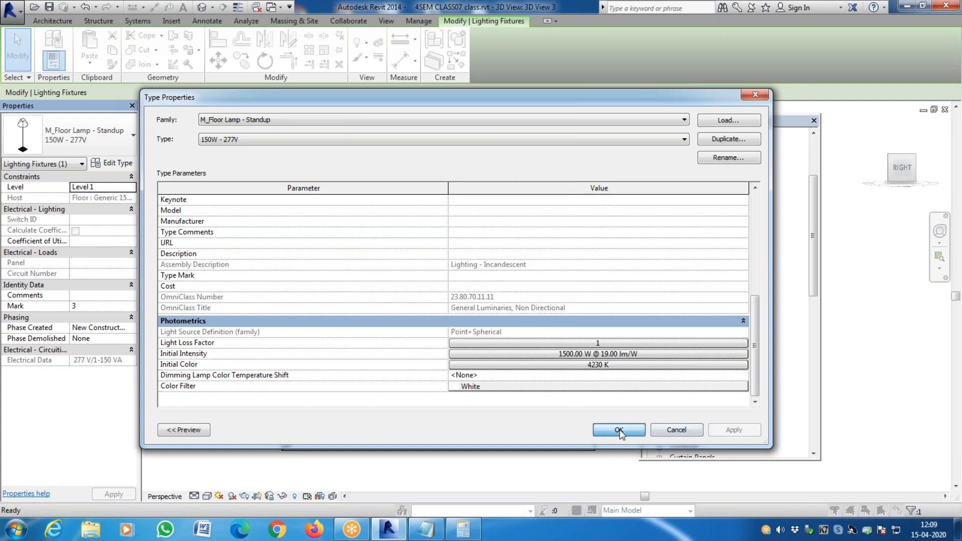
key(Escape)
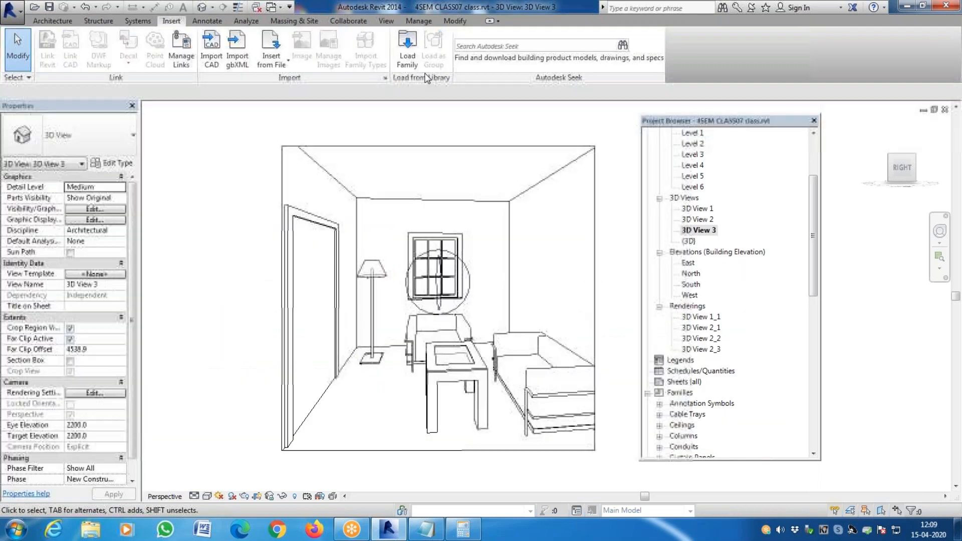
Step: Render 3D View 3 at Draft quality with the Interior: Sun and Artificial scheme, and close the rendering settings
click(386, 21)
click(268, 47)
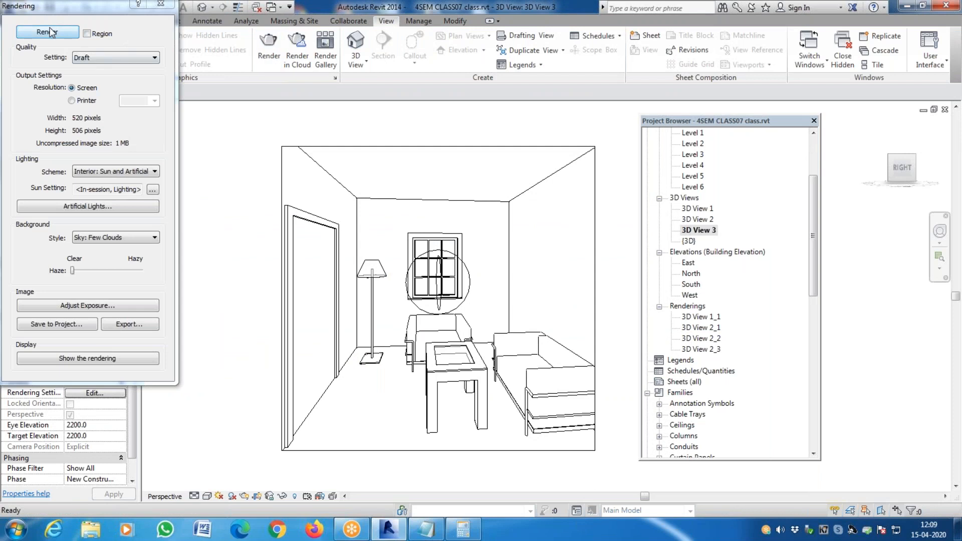
click(49, 32)
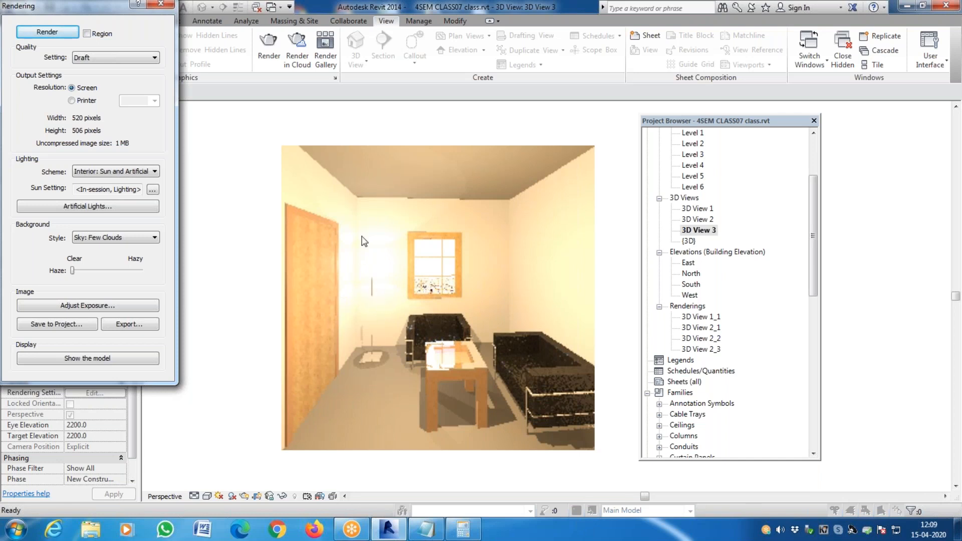
click(160, 5)
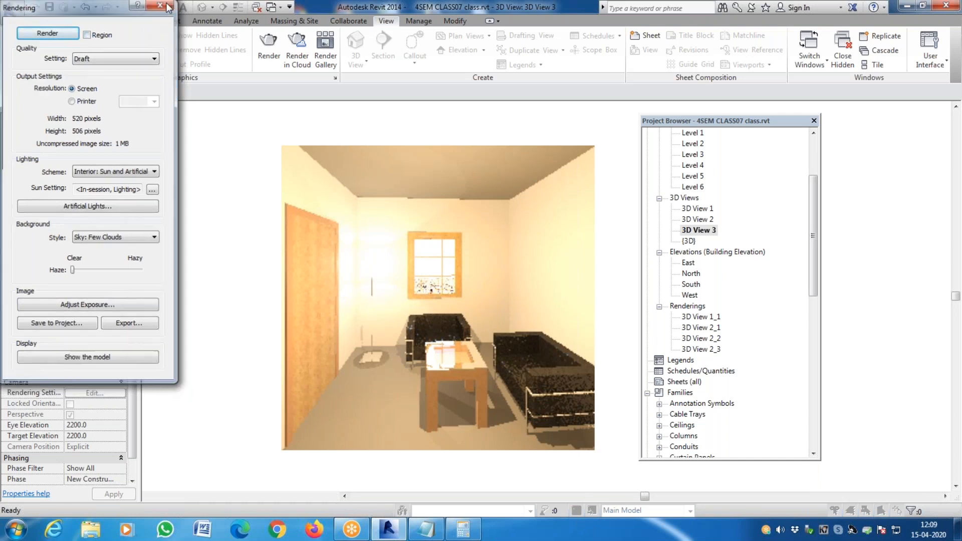
Step: Reopen the standing floor lamp's type properties and set its initial intensity to a wattage of 150 W
click(359, 261)
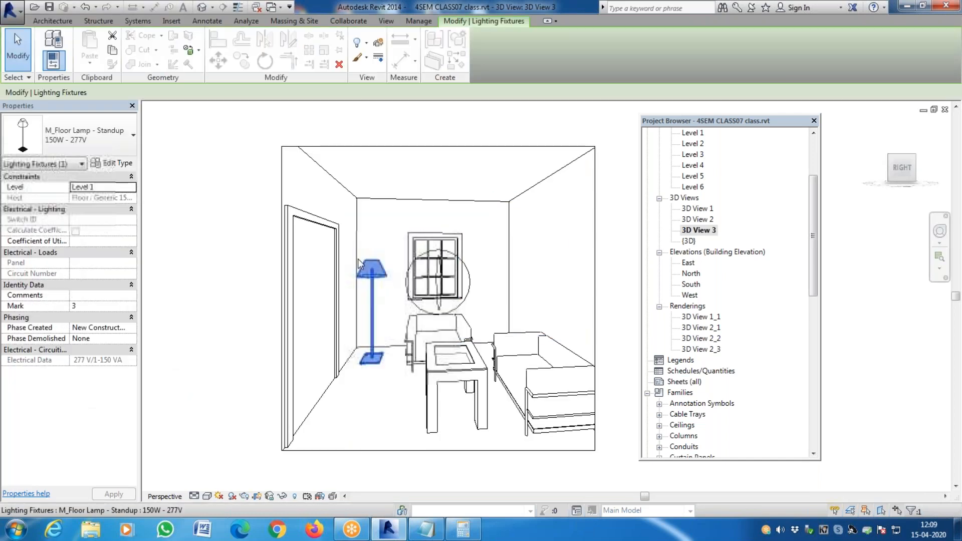
click(111, 162)
click(756, 299)
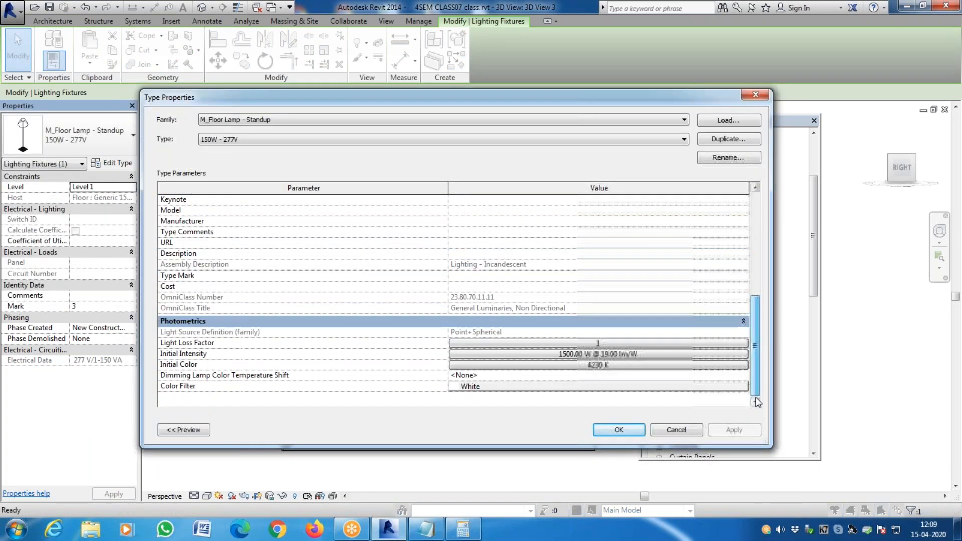
click(619, 354)
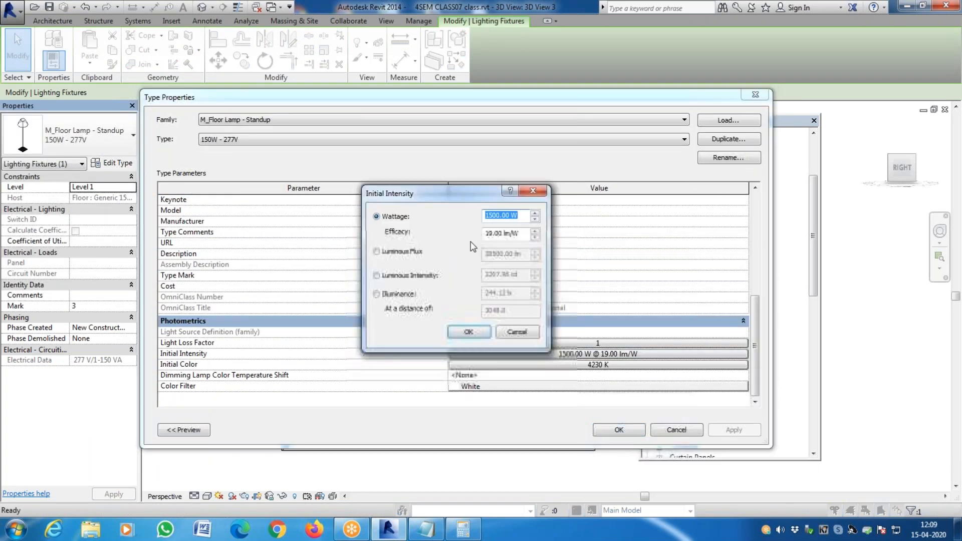
click(496, 217)
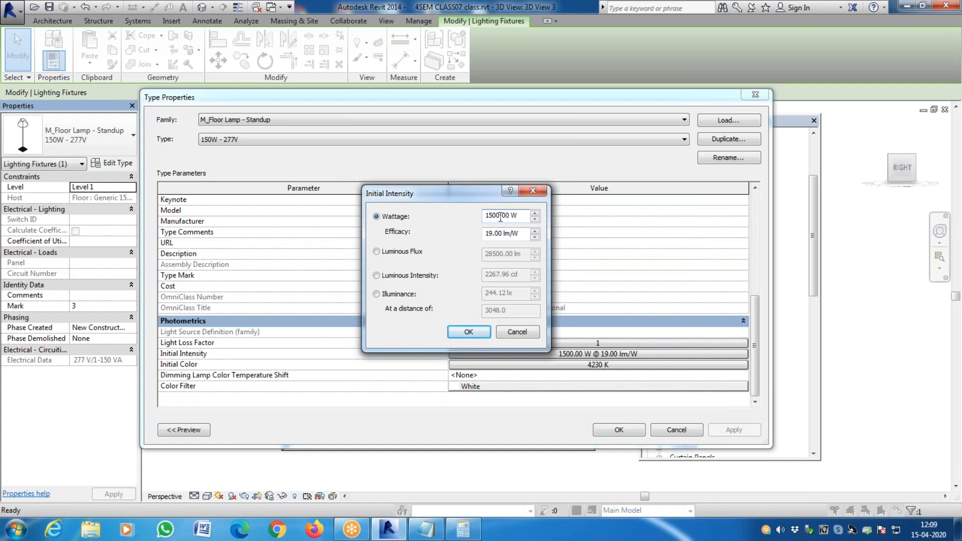
key(BackSpace)
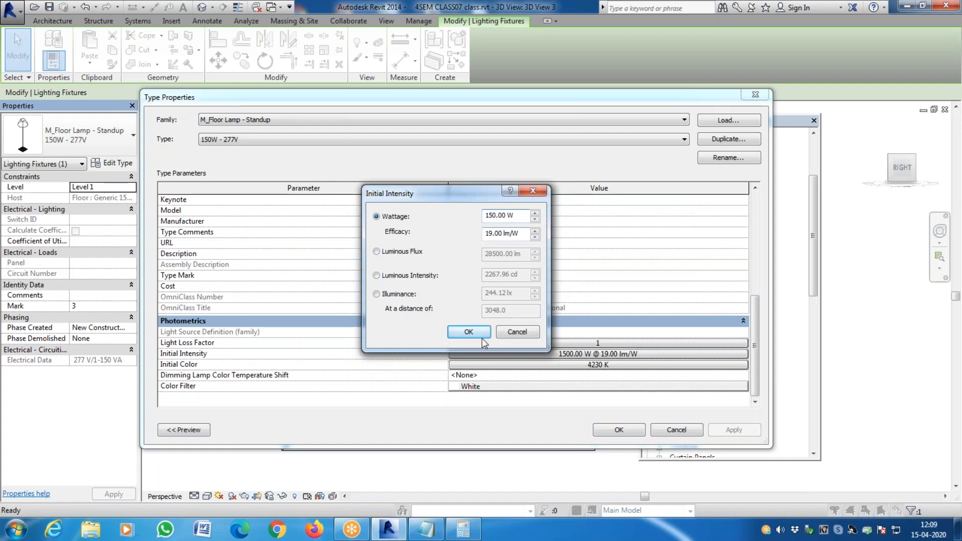
click(470, 332)
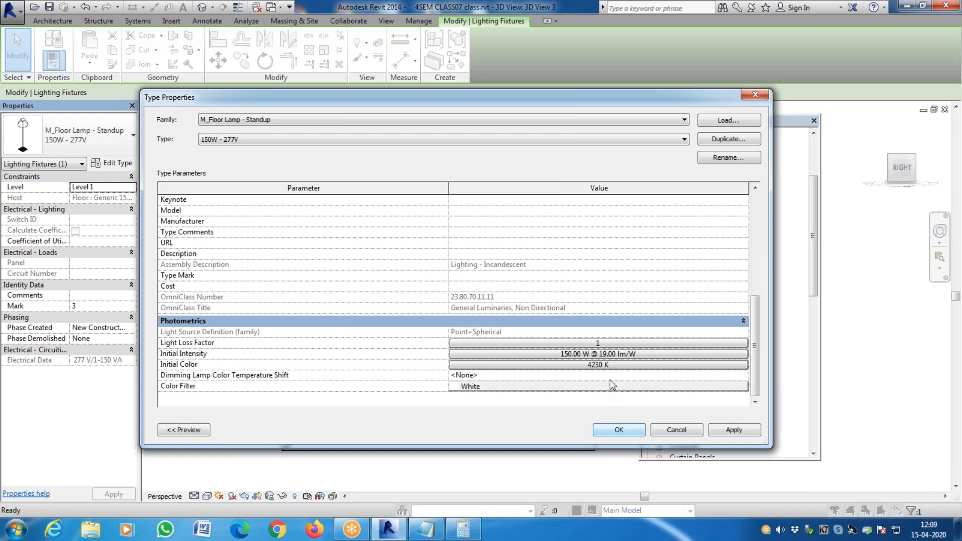
Step: Try the Xenon, Halogen and Low Pressure Sodium color presets for the floor lamp's initial color
click(598, 365)
click(502, 309)
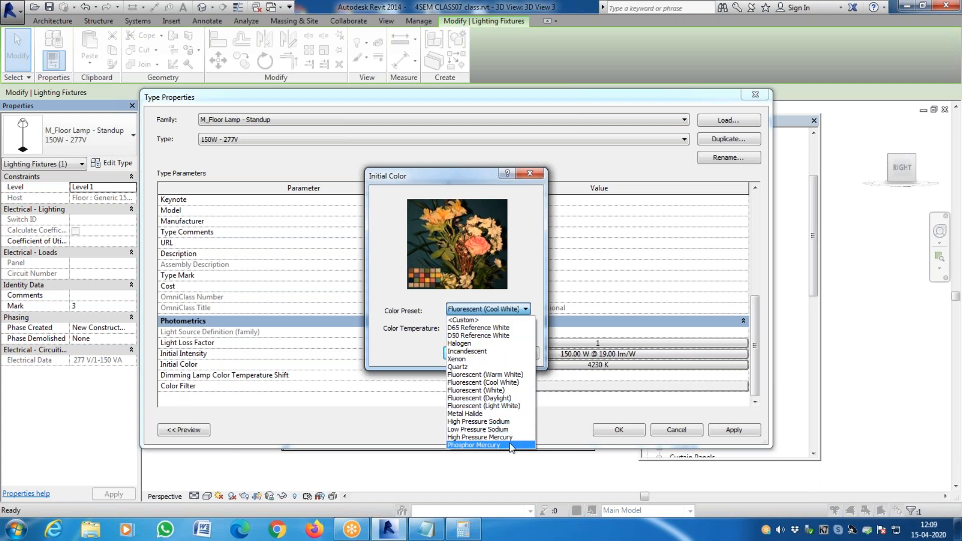
click(501, 359)
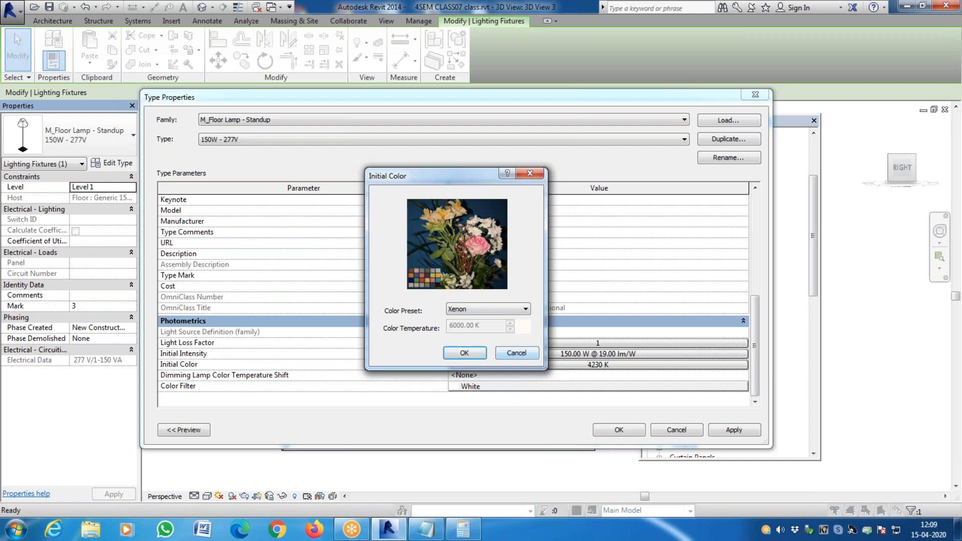
click(496, 310)
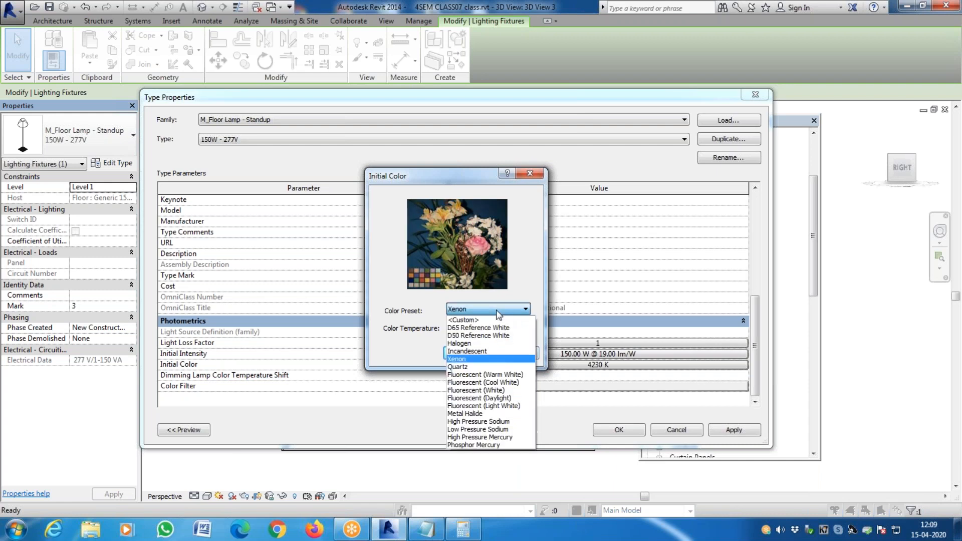
click(491, 344)
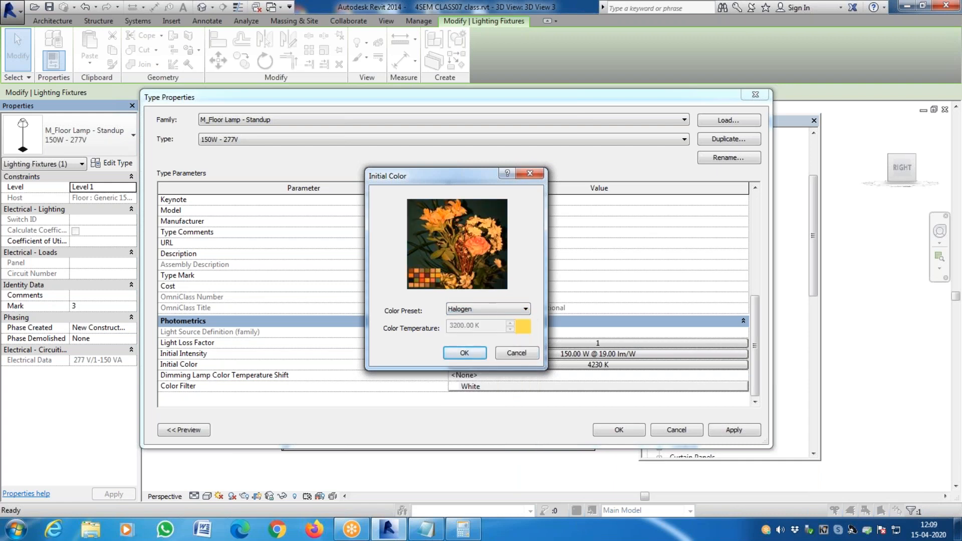
click(503, 310)
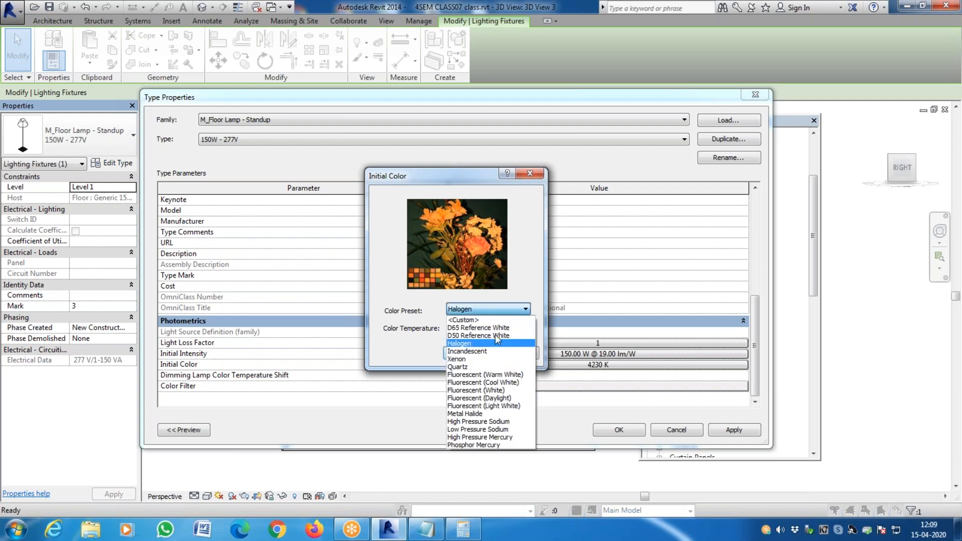
click(489, 430)
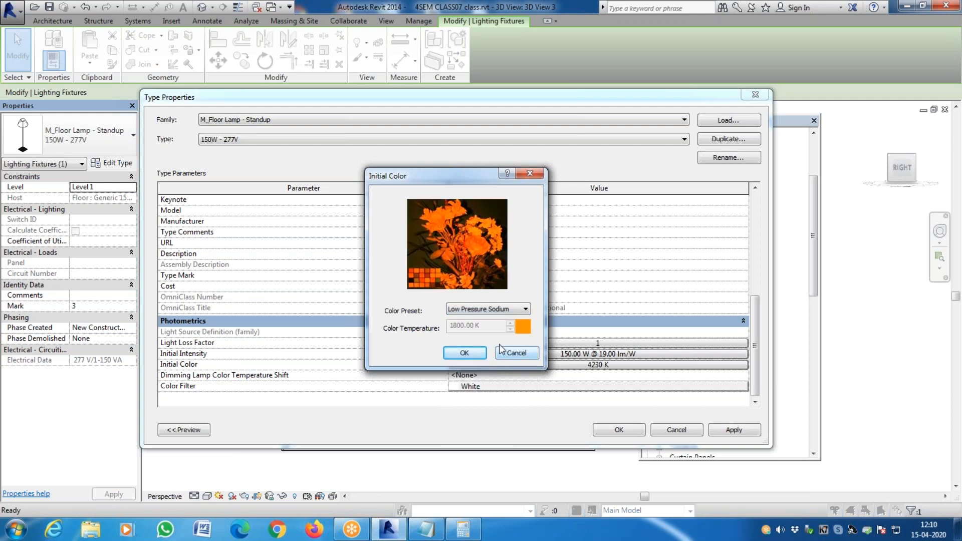
Step: Set the floor lamp's initial color preset to High Pressure Sodium and apply the type changes
click(500, 312)
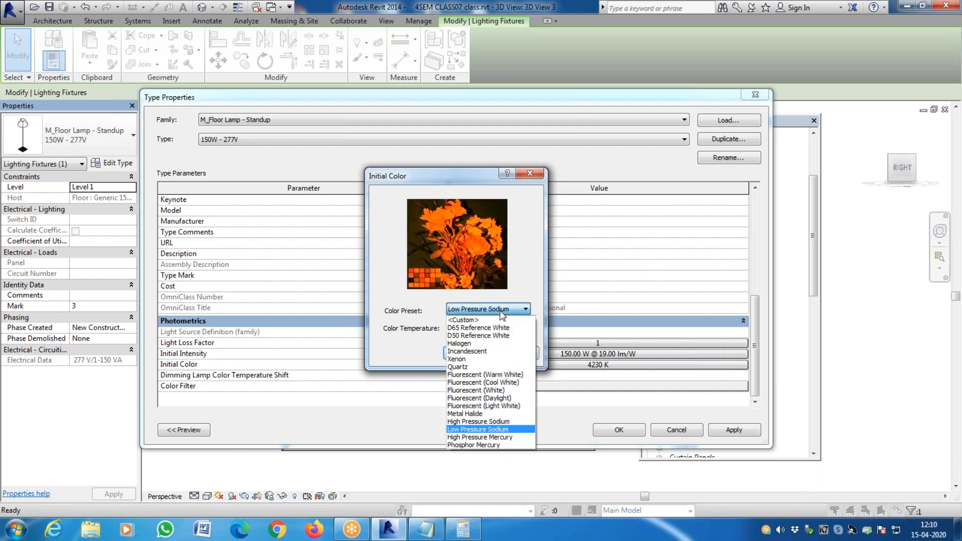
click(496, 423)
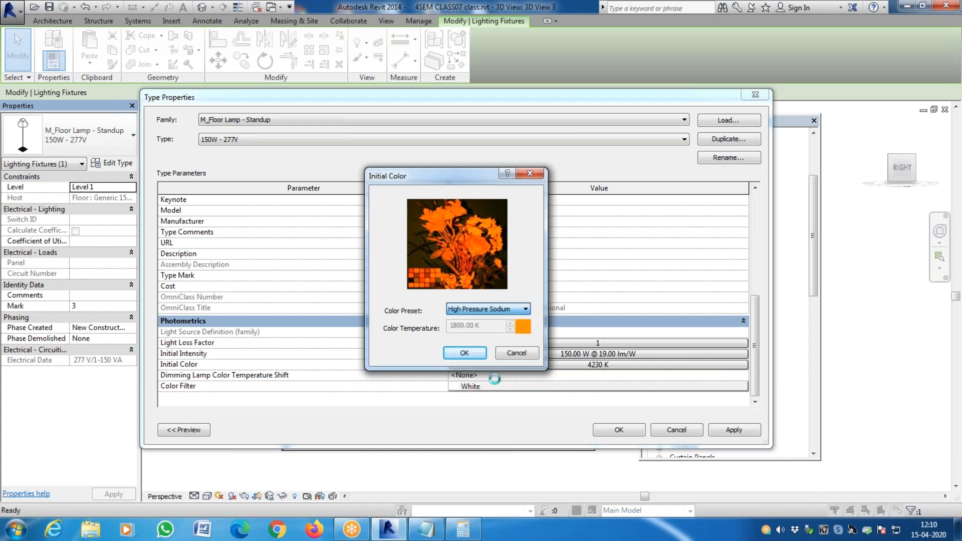
click(474, 352)
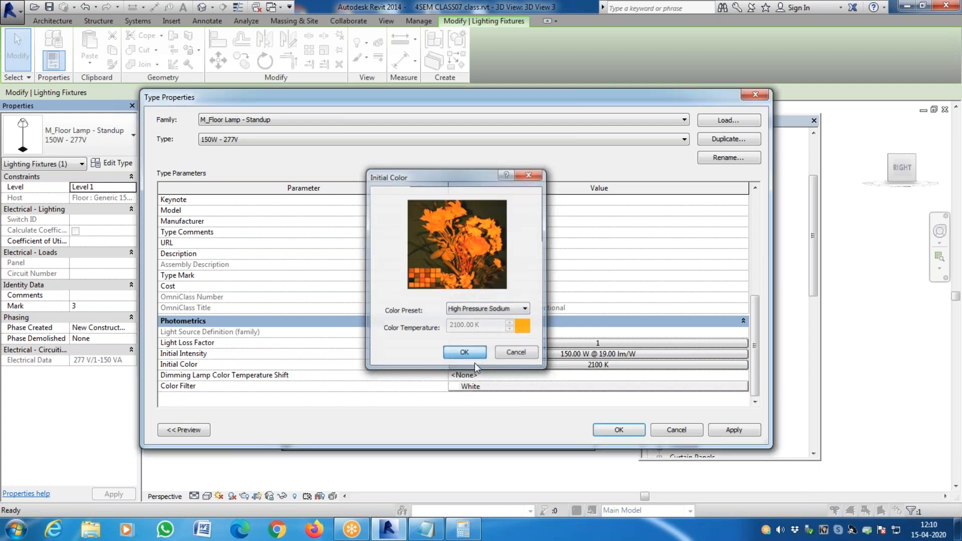
click(732, 430)
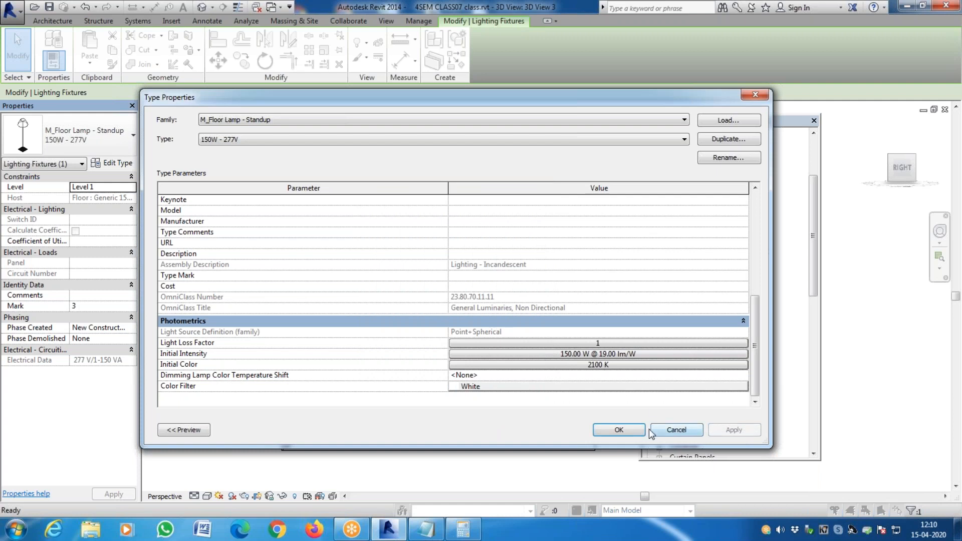
click(618, 430)
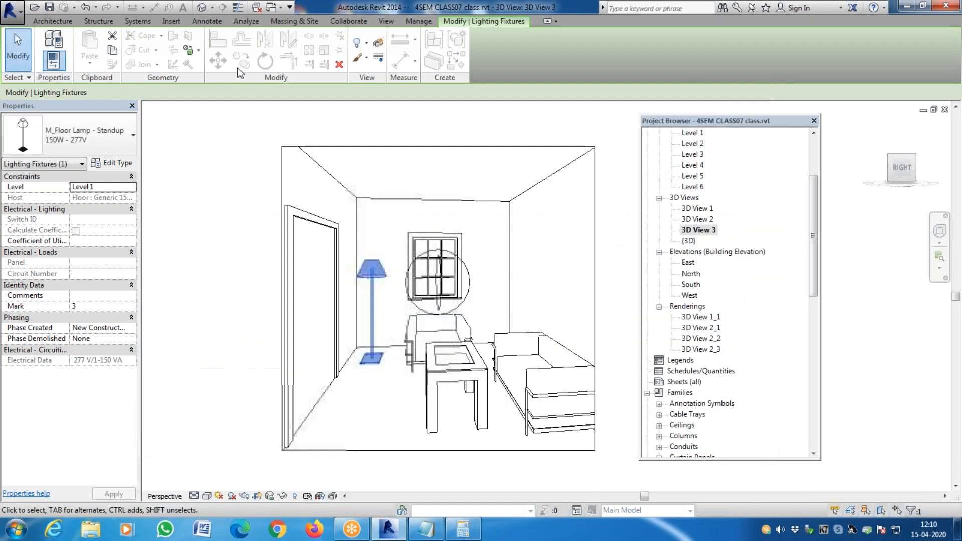
Step: Render 3D View 3 again at Draft quality and inspect the floor lamp and its surroundings in the rendered image
click(386, 21)
click(269, 44)
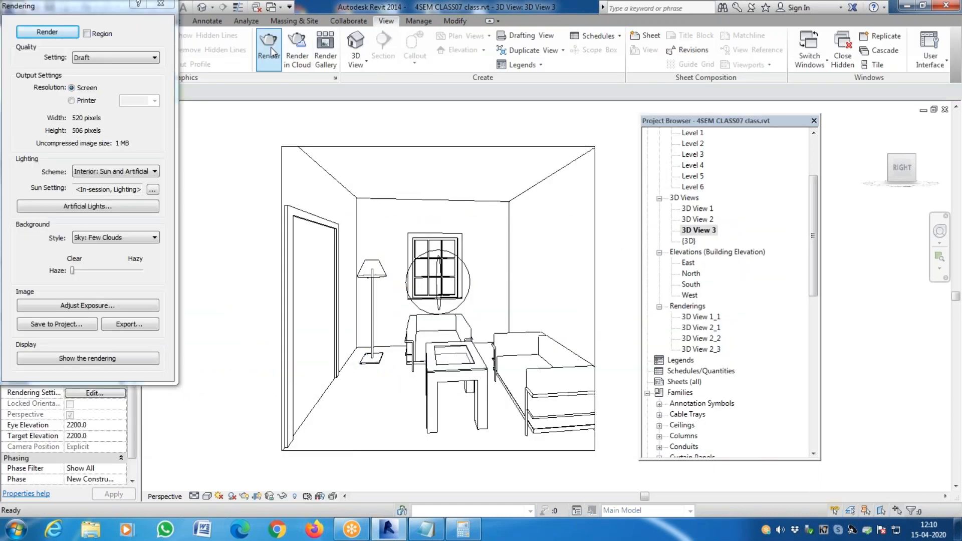
click(48, 32)
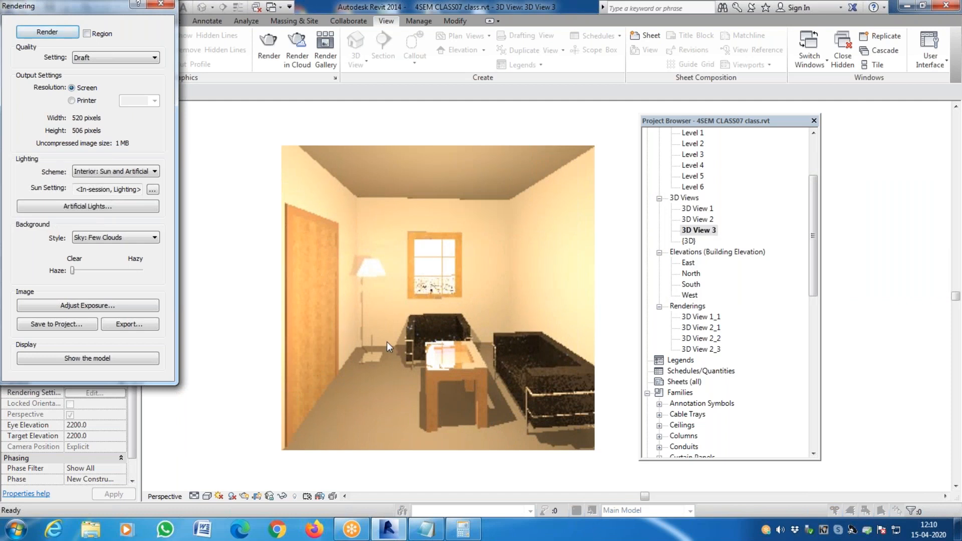
scroll(383, 332, up, 5)
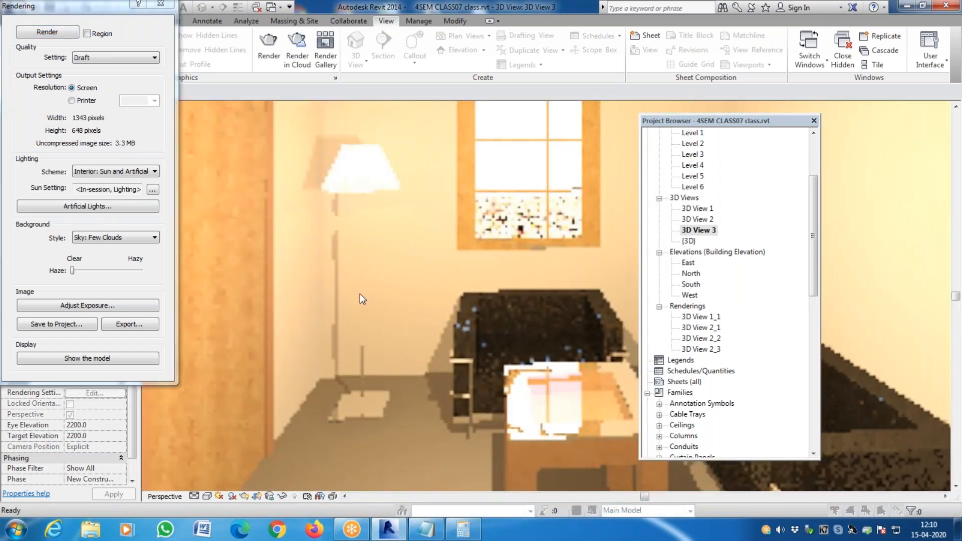
scroll(359, 294, down, 5)
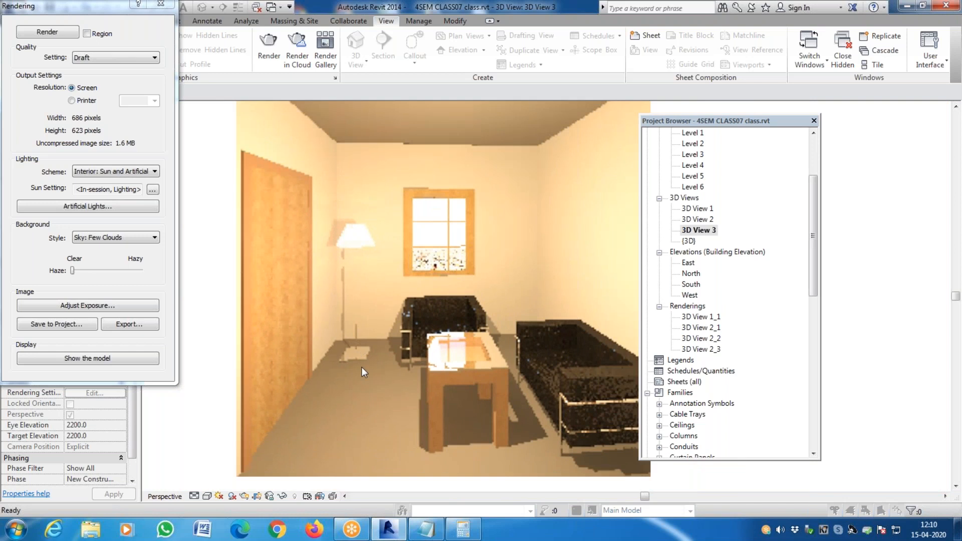
scroll(362, 367, down, 2)
scroll(354, 186, up, 6)
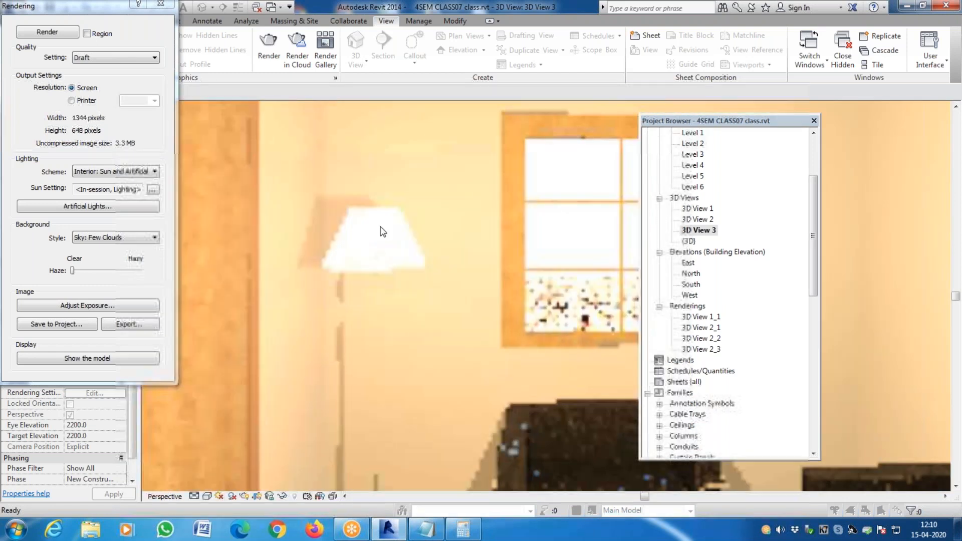
Step: Close the rendering settings, select the studio light in 3D View 3 and open the Level 1 floor plan
scroll(382, 232, down, 4)
scroll(323, 257, down, 2)
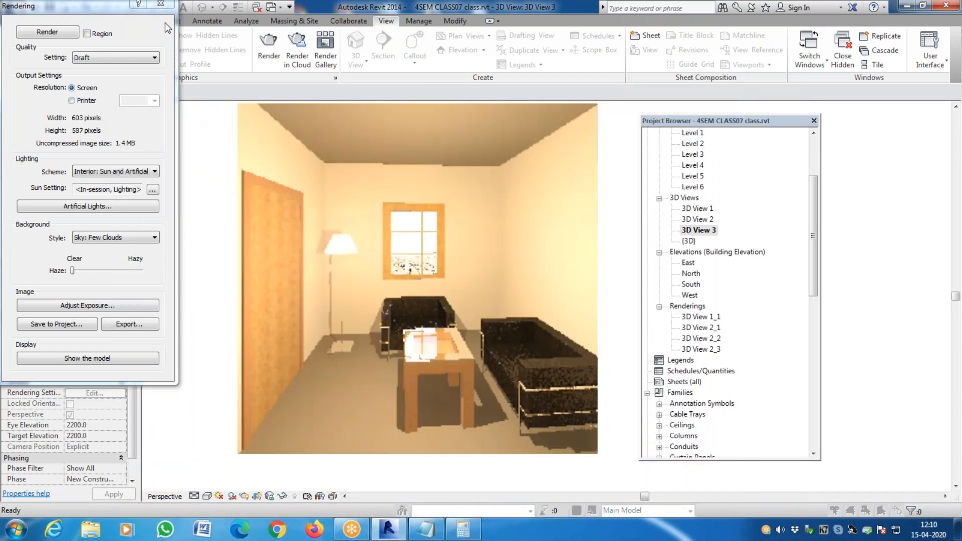
click(161, 4)
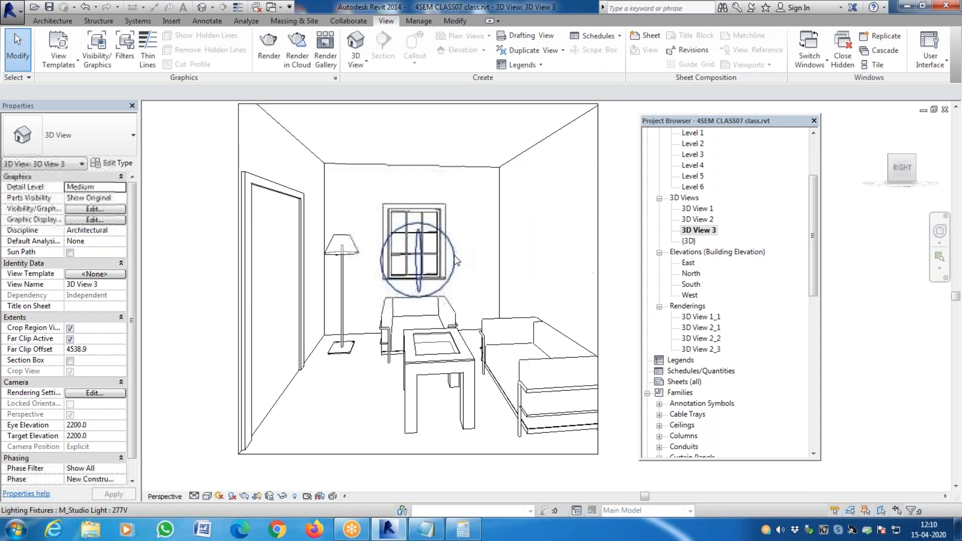
click(455, 258)
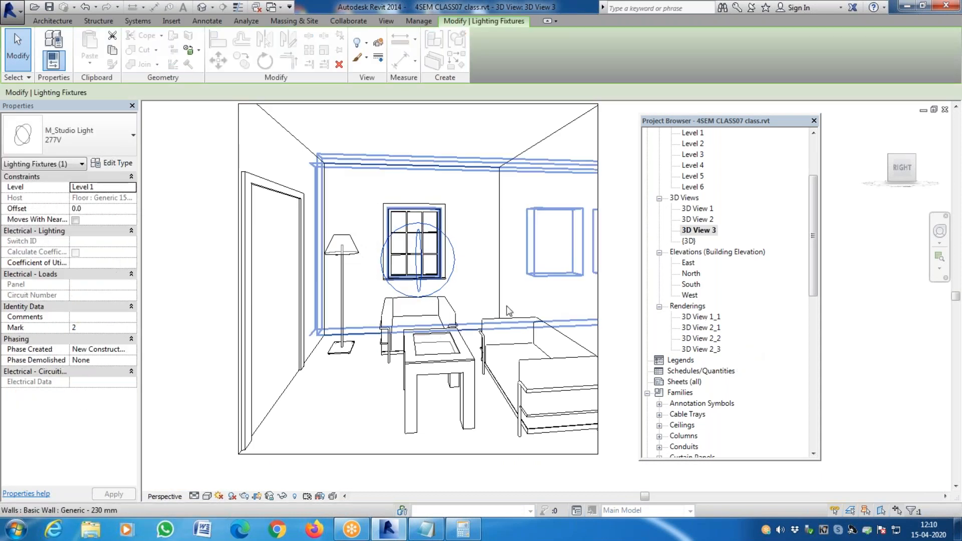
click(699, 230)
scroll(696, 225, up, 3)
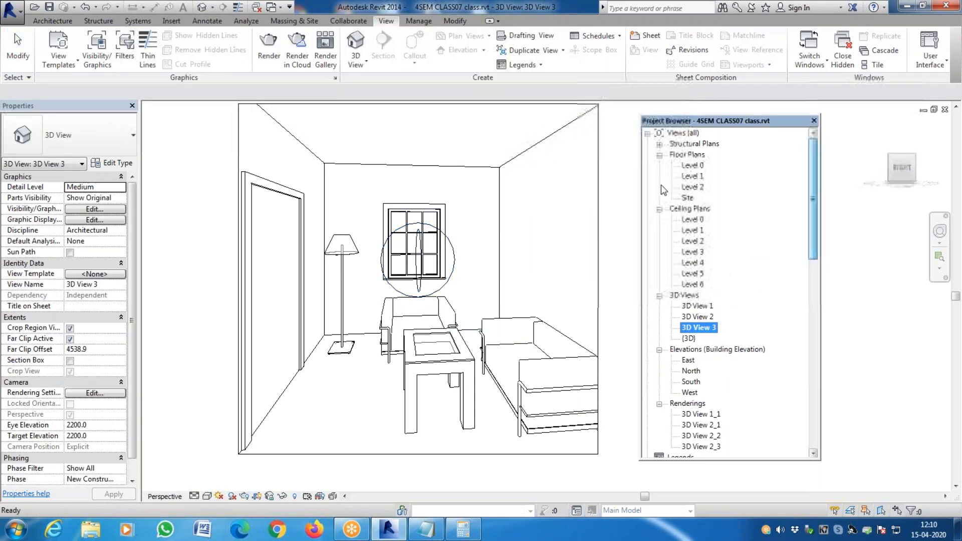
double_click(692, 175)
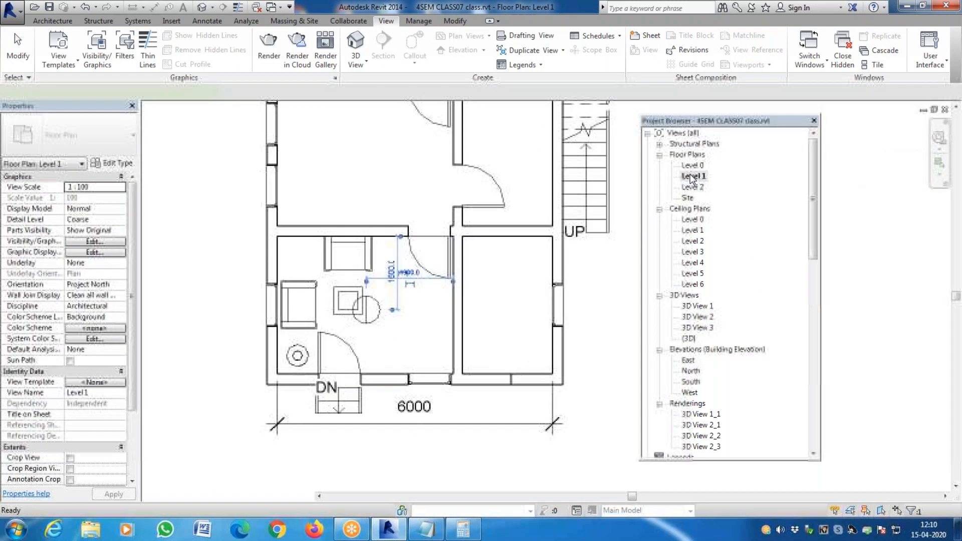
Step: Check the Level 2 and Level 1 ceiling plans for the studio light and return to the Level 1 floor plan
double_click(693, 241)
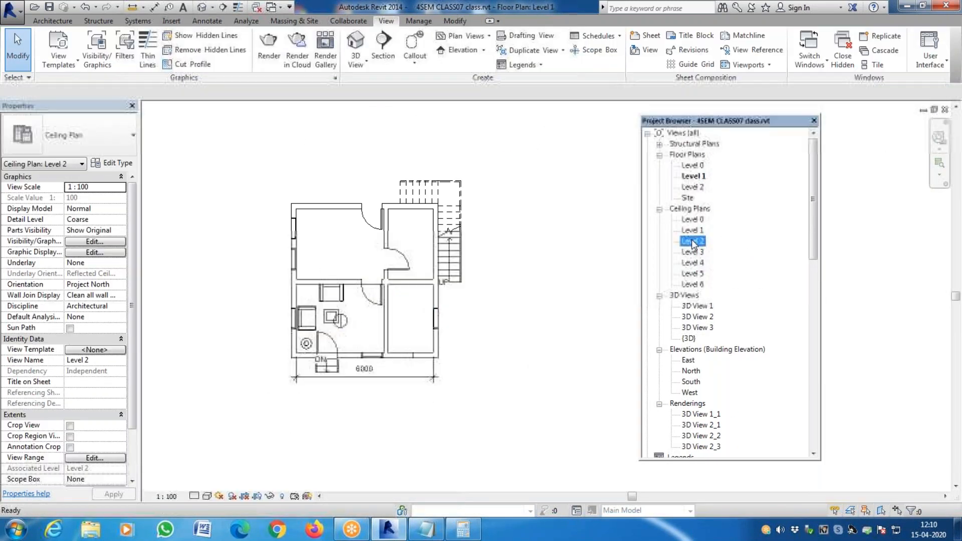
double_click(693, 230)
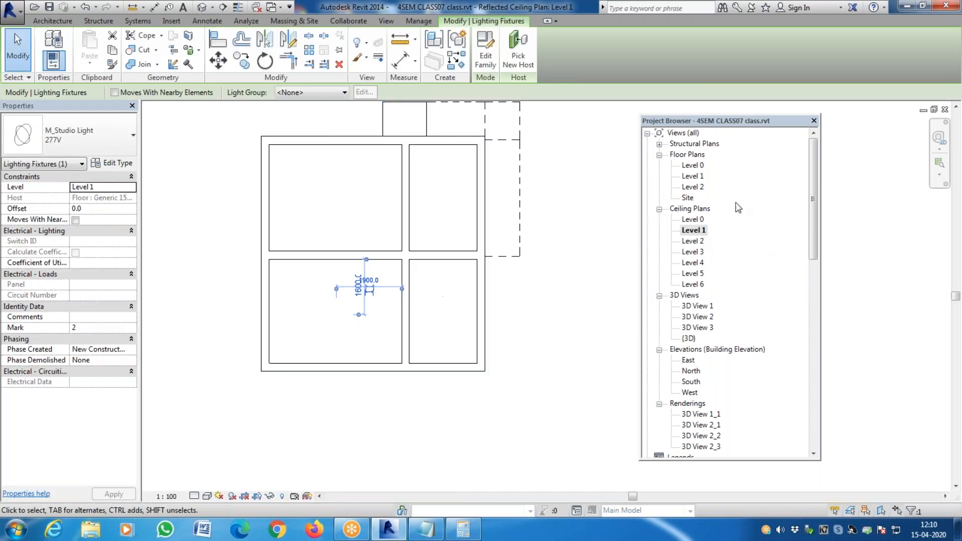
double_click(695, 178)
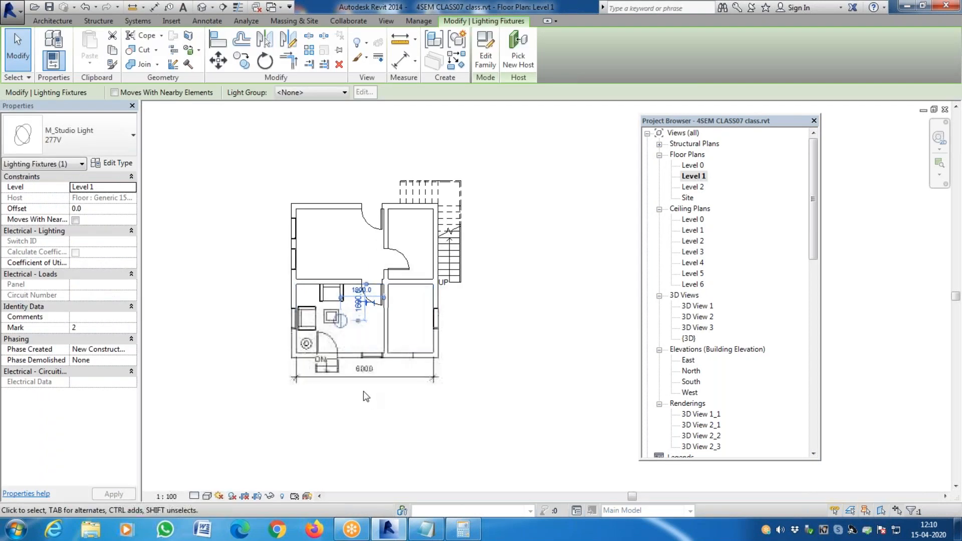
Step: Move the studio light away from the coffee table, about 1300 mm from the interior side wall and 2400 mm from the wall behind the armchair
click(420, 420)
scroll(357, 327, up, 3)
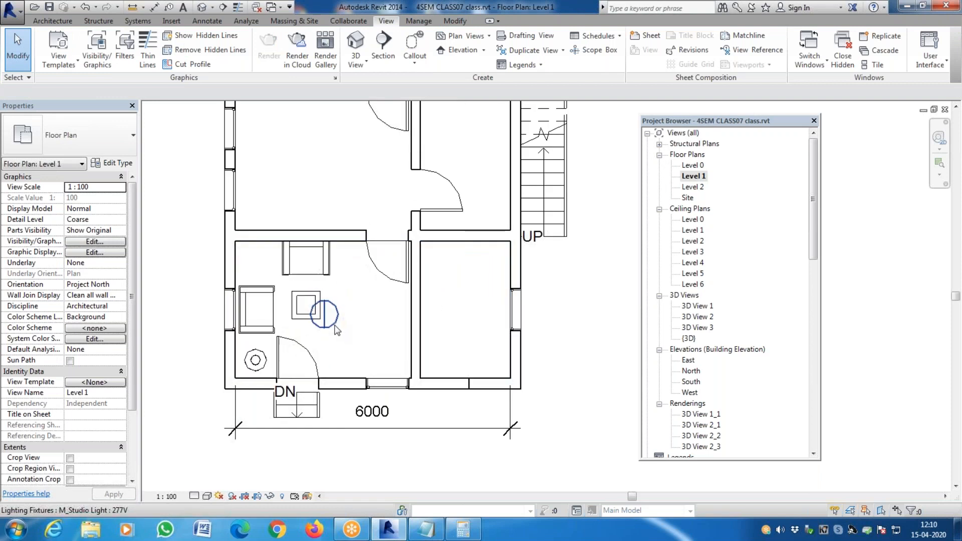
click(336, 326)
drag(335, 326, 361, 359)
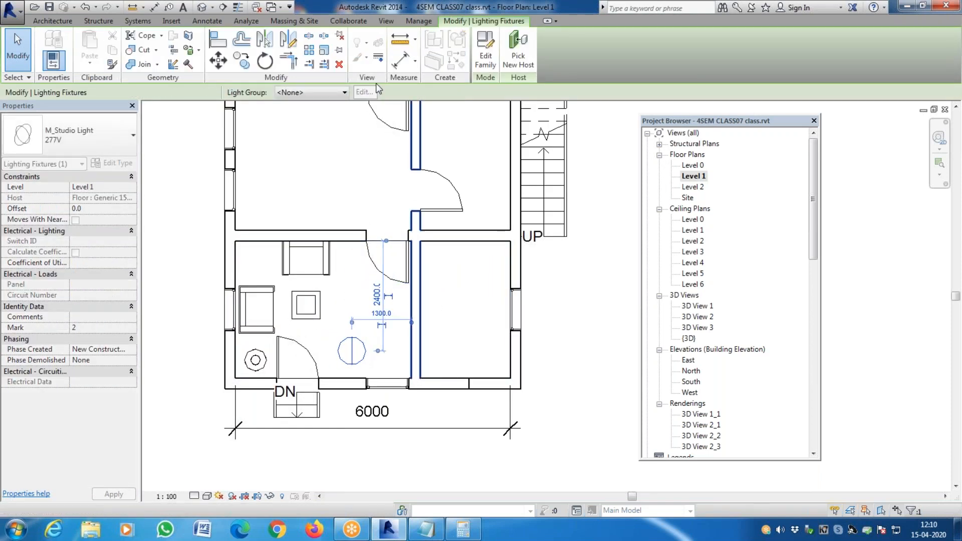
Step: Copy the studio light straight up in the front room, placing the duplicate between the armchair and the inner door
click(242, 61)
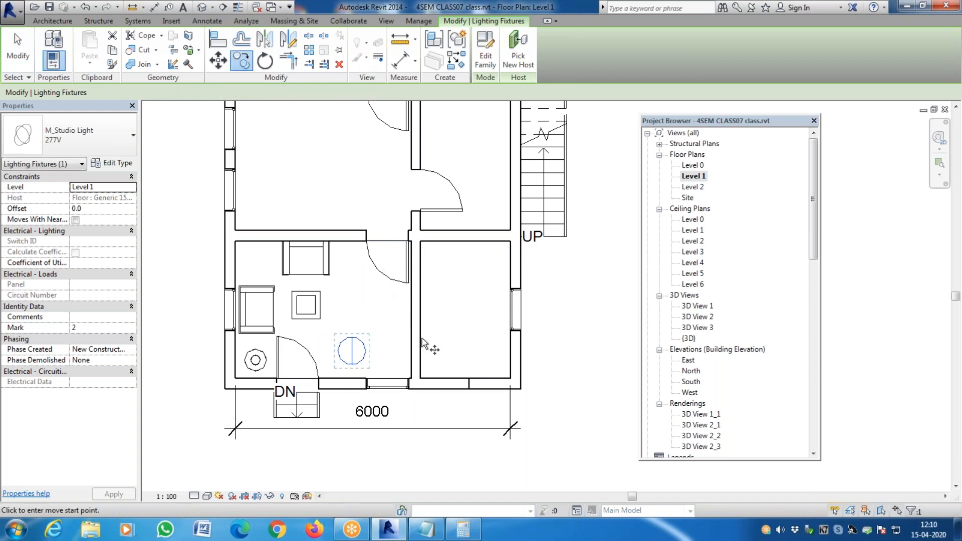
click(354, 353)
click(352, 279)
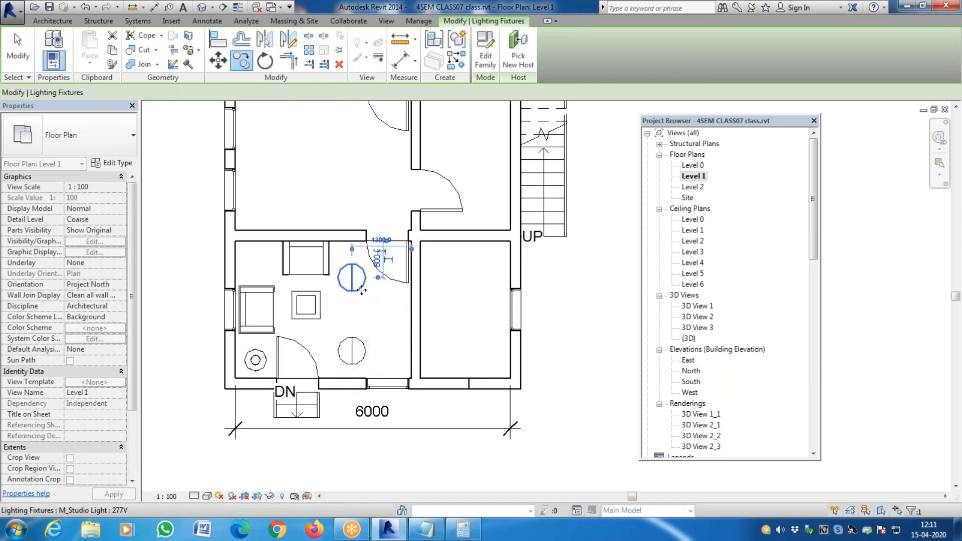
key(Escape)
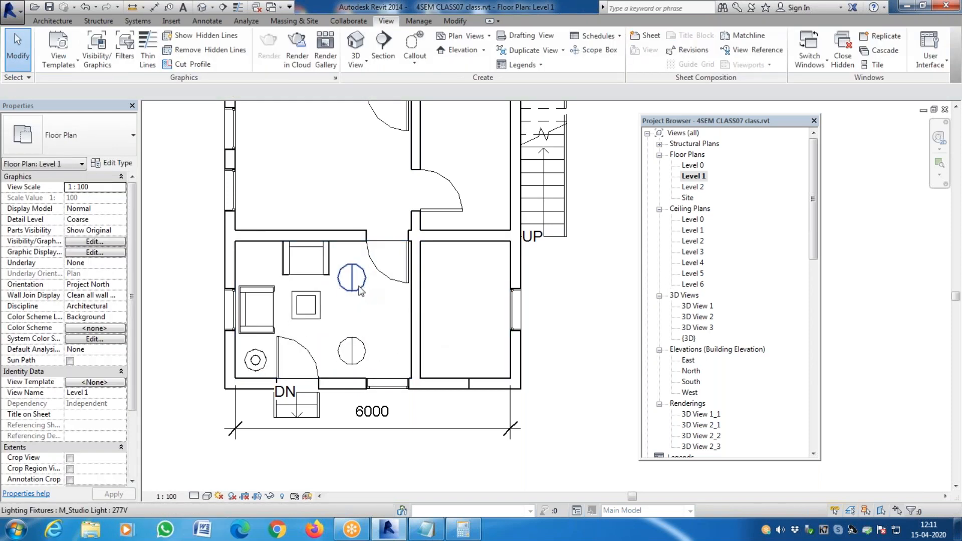
Step: Set the initial color preset of the copied studio light's type to Fluorescent (Cool White)
click(357, 286)
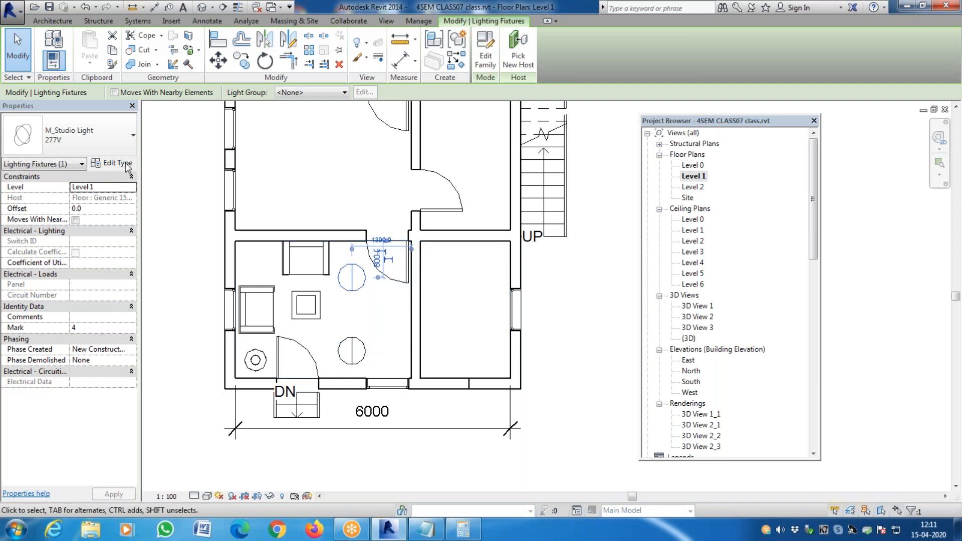
click(120, 164)
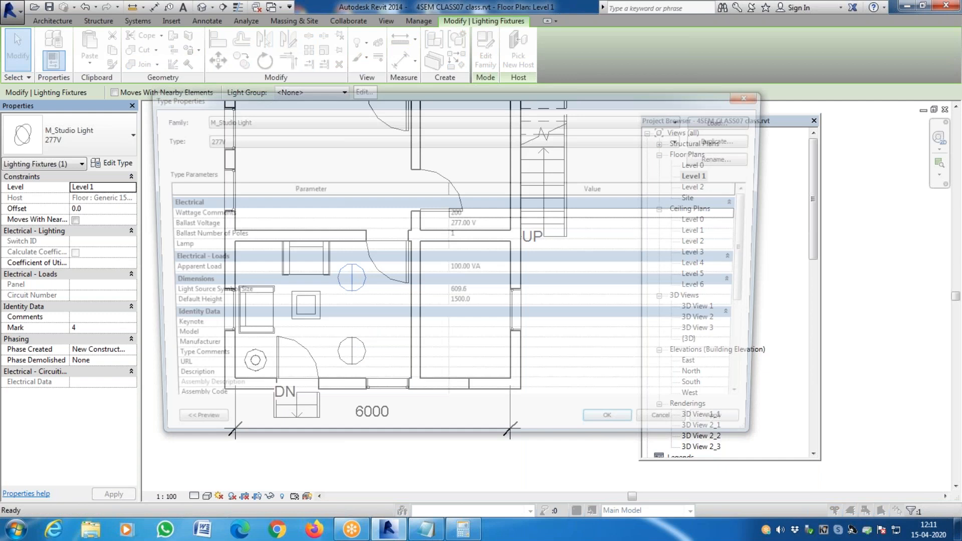
scroll(603, 368, down, 4)
click(601, 365)
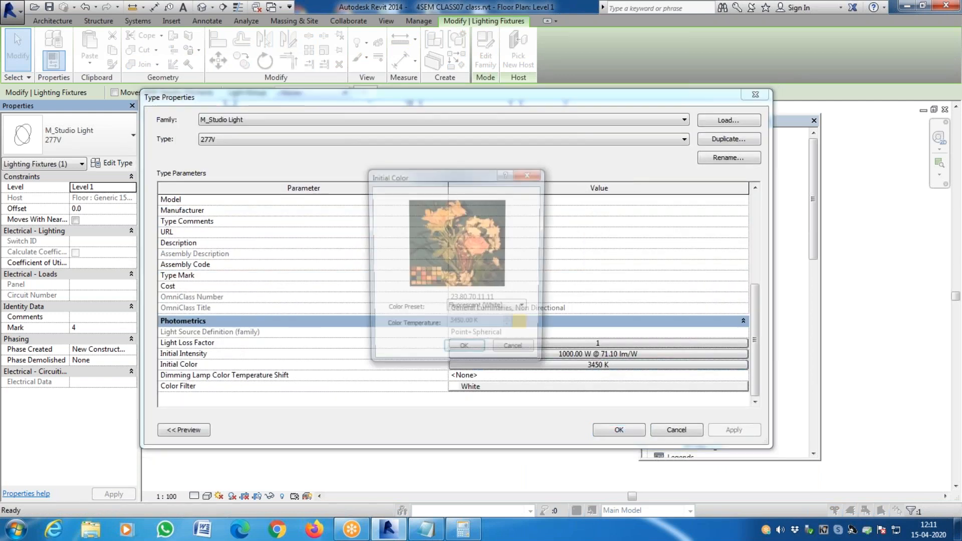
click(499, 310)
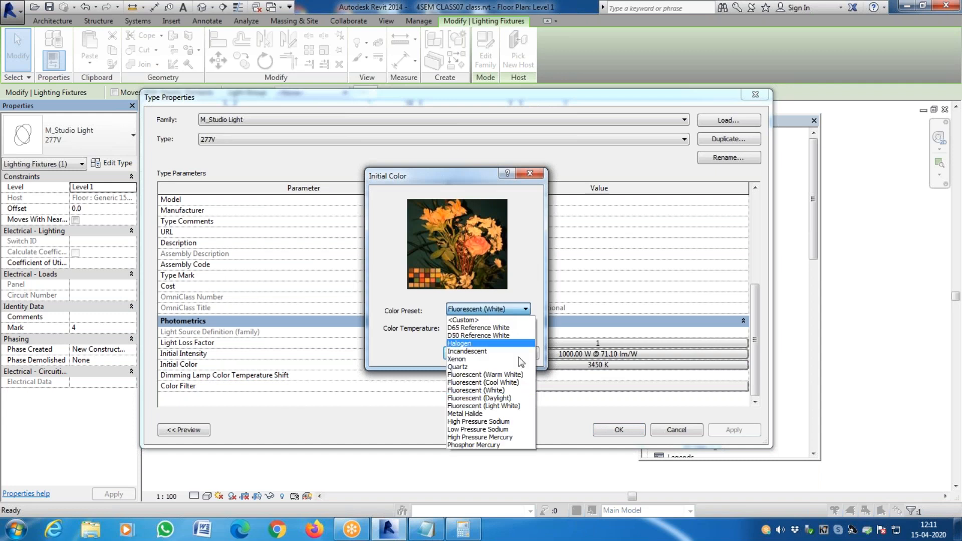
click(483, 383)
click(464, 353)
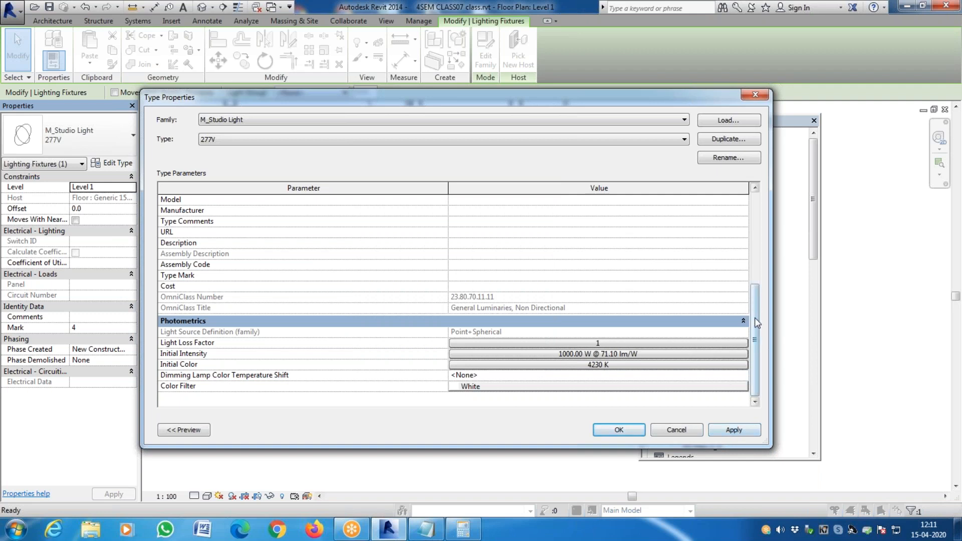
Step: Review the studio light's initial intensity options, keep Wattage as the definition and apply the type changes
click(632, 355)
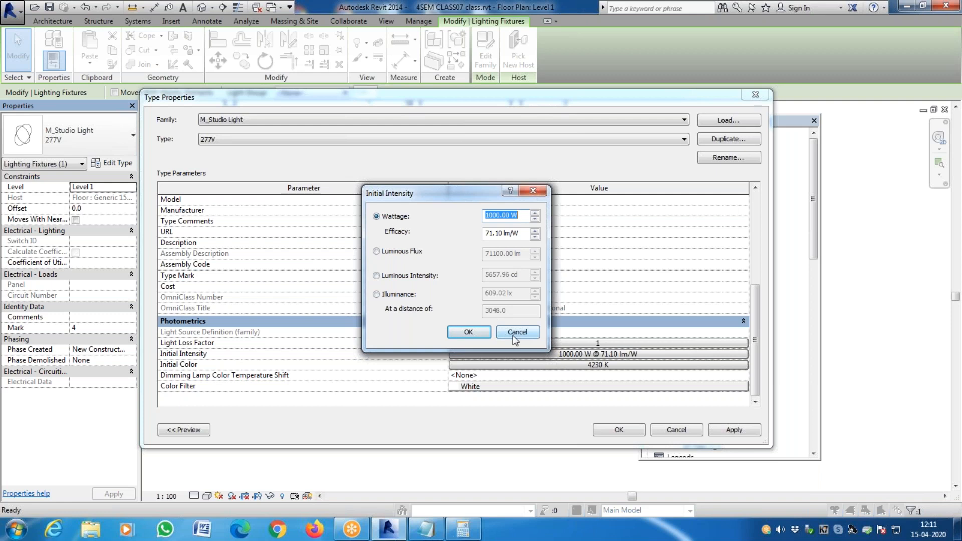
click(383, 295)
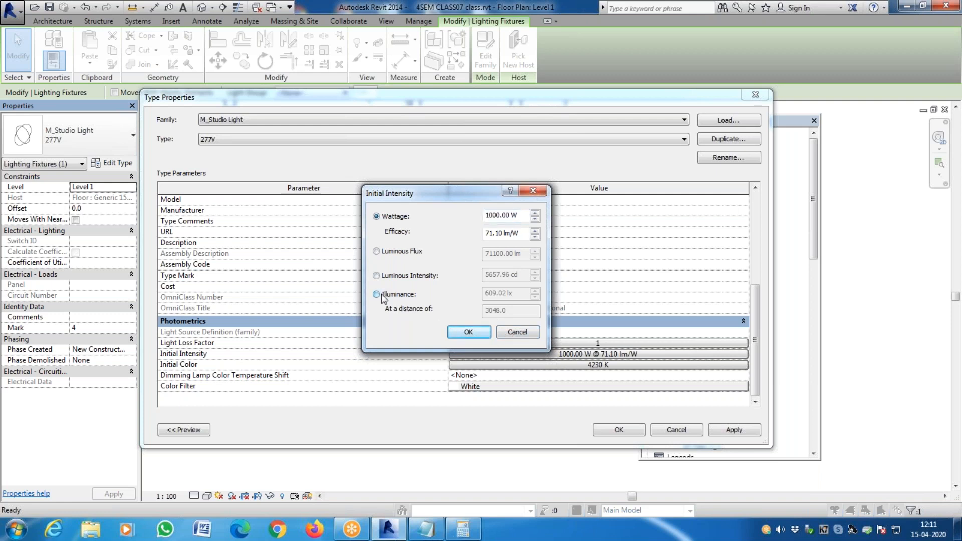
click(385, 218)
click(468, 333)
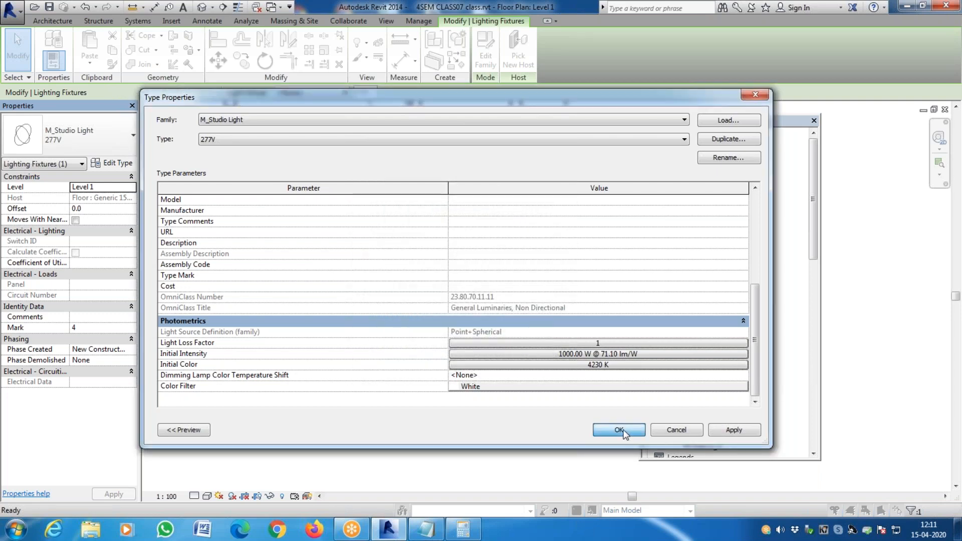
click(620, 430)
Step: Check the color filter and initial color preset in the type properties of the original studio light near the front wall
click(371, 358)
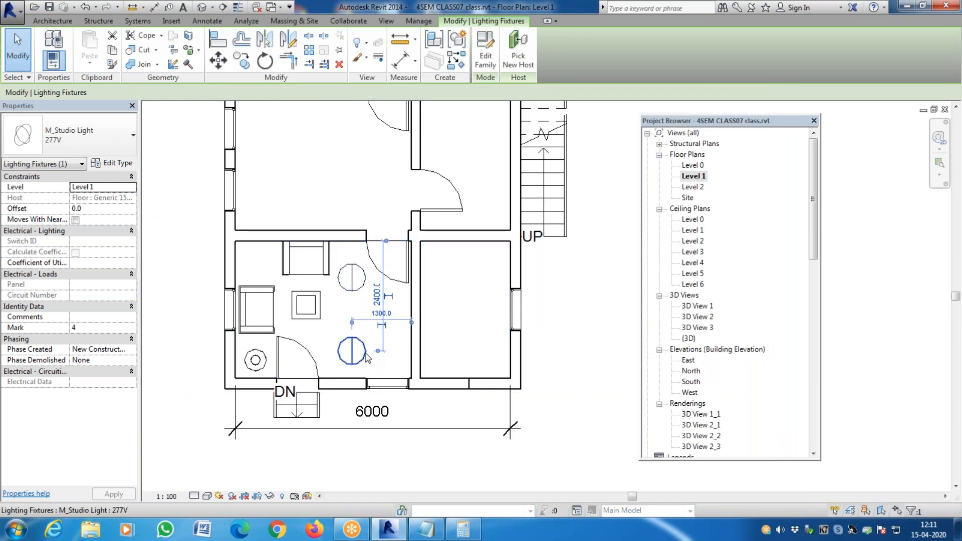
click(113, 163)
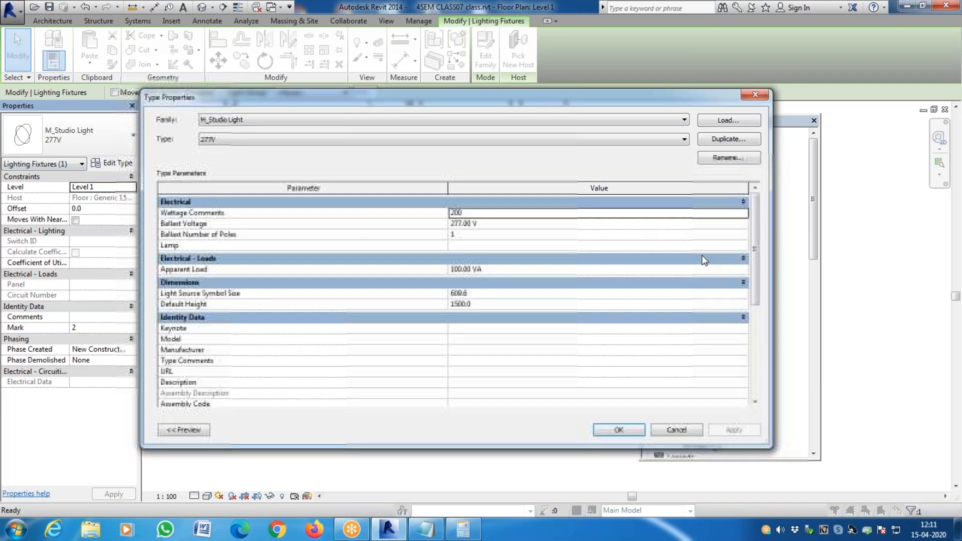
drag(756, 257, 756, 384)
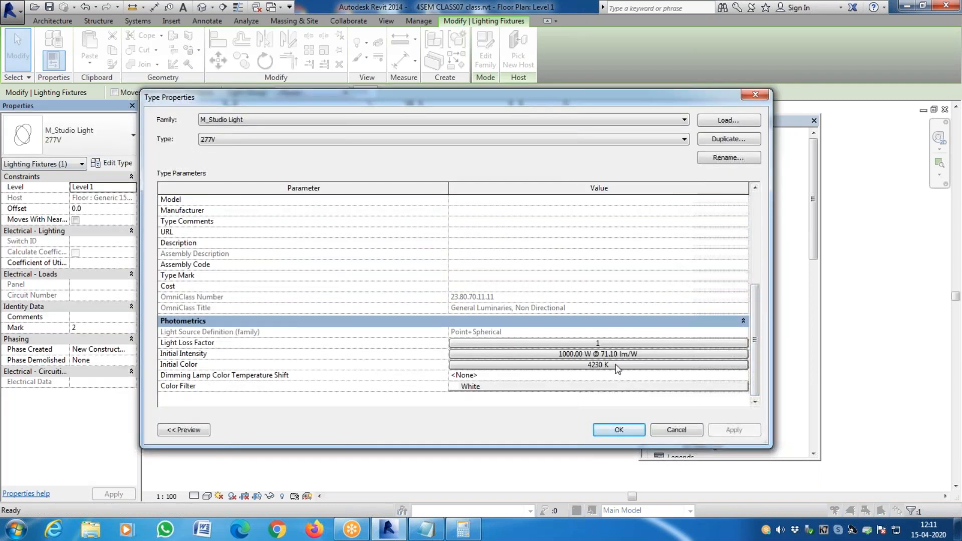
click(636, 387)
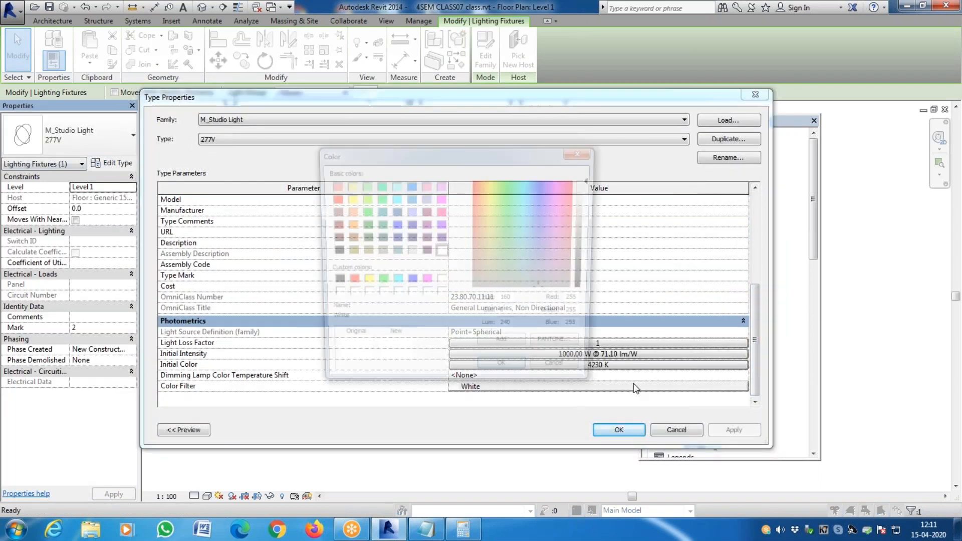
click(606, 364)
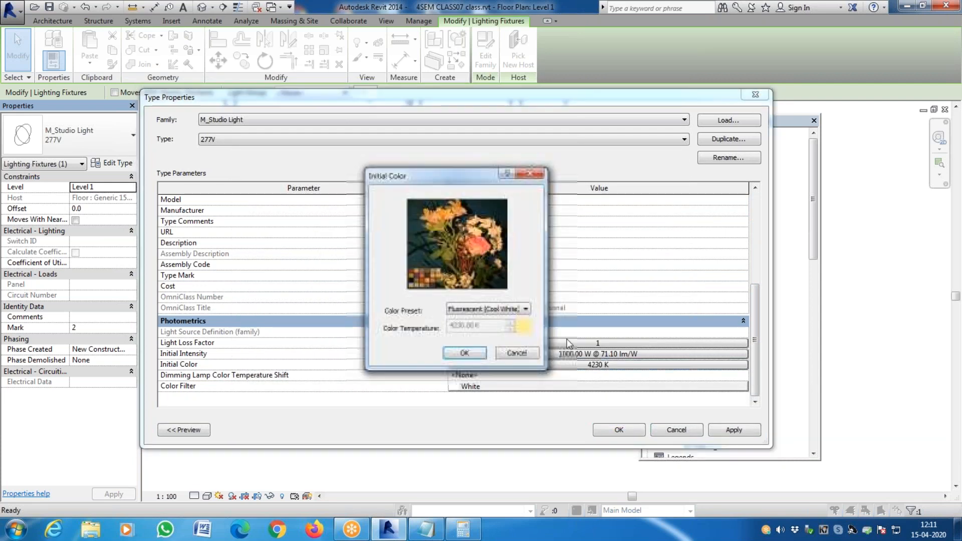
click(517, 310)
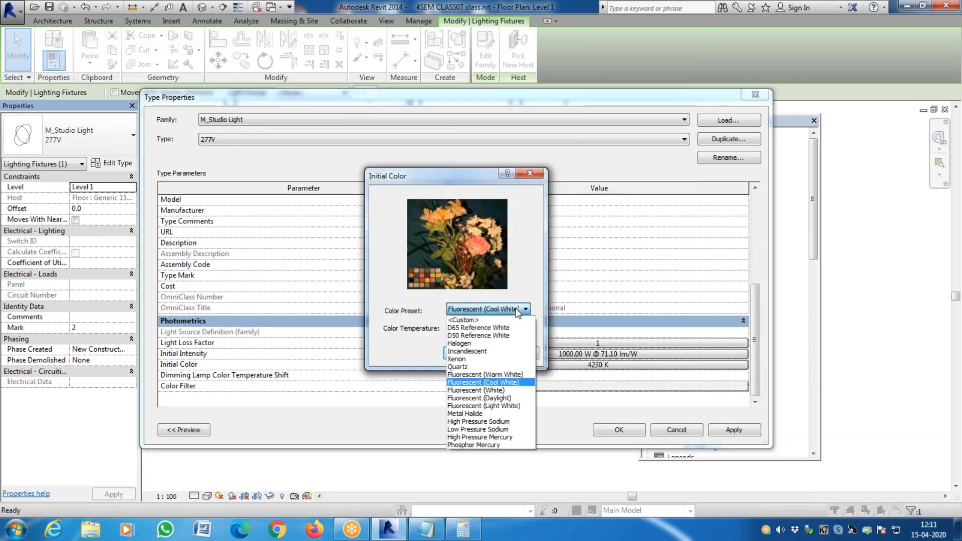
click(516, 309)
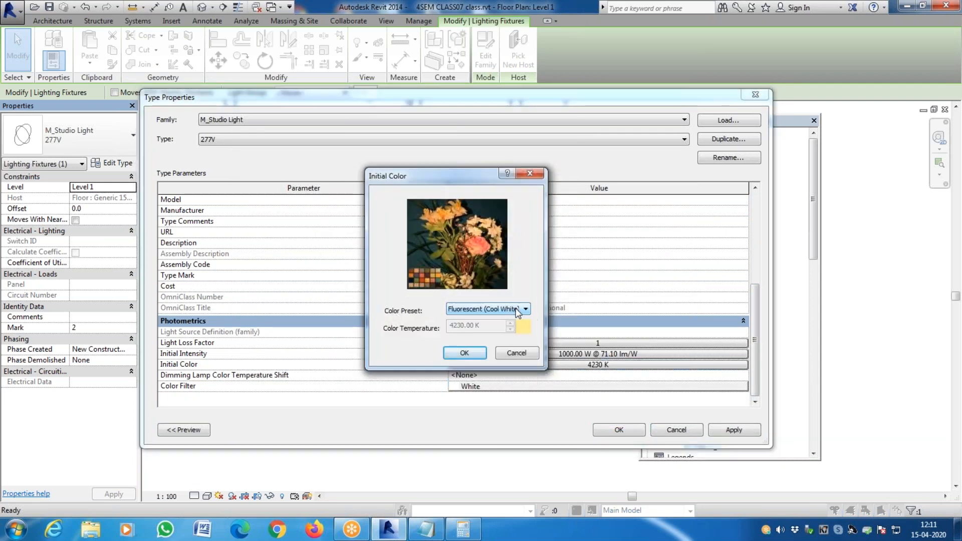
click(472, 353)
click(632, 430)
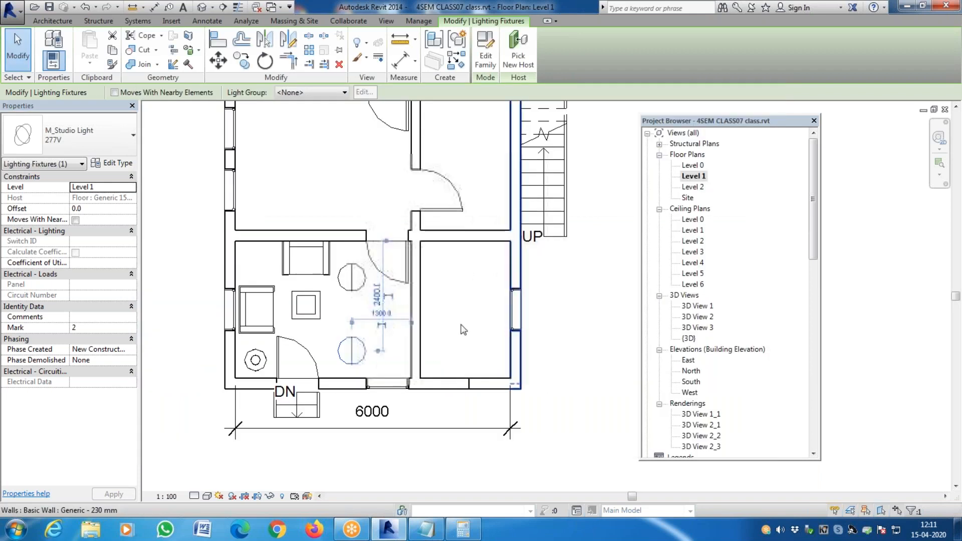
Step: Check the initial color in the type properties of the copied studio light beside the armchair
click(352, 276)
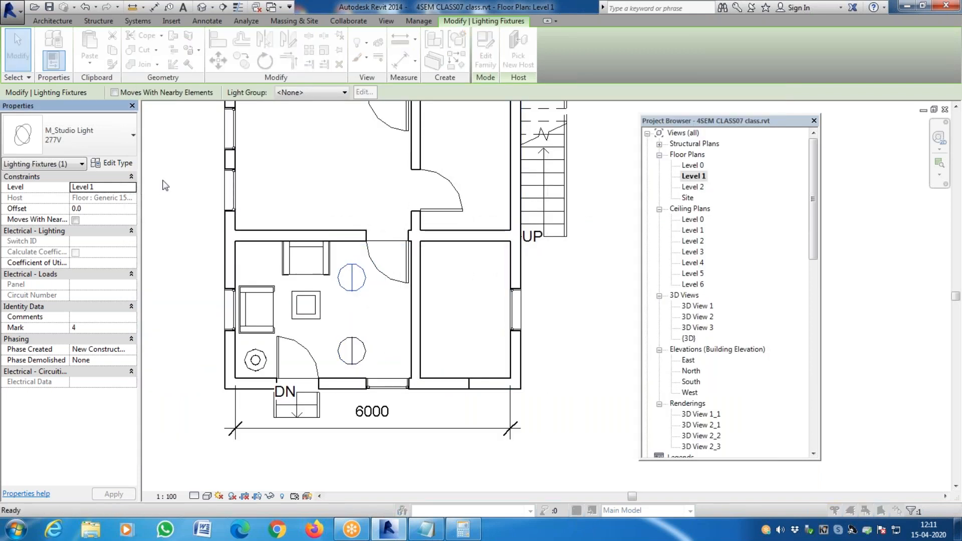
click(112, 163)
scroll(601, 301, down, 5)
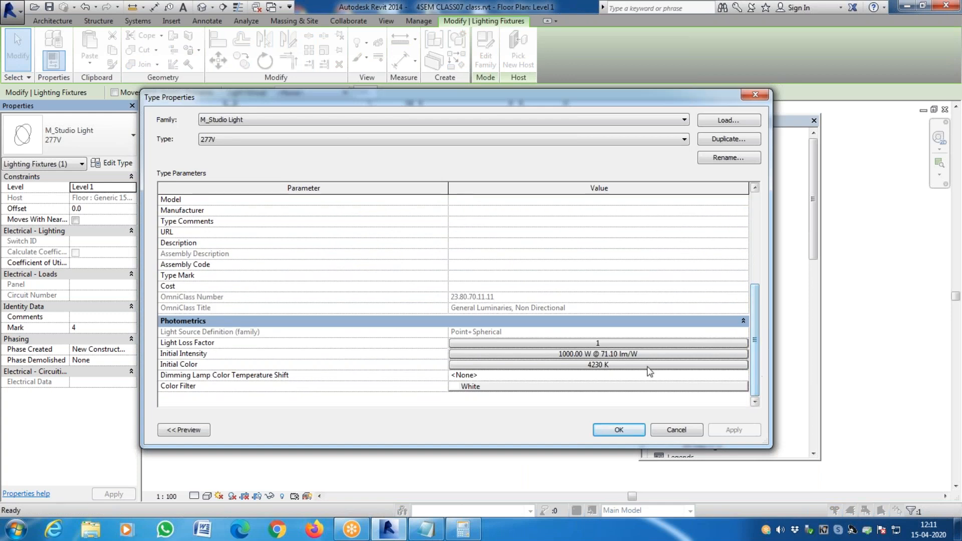
click(597, 365)
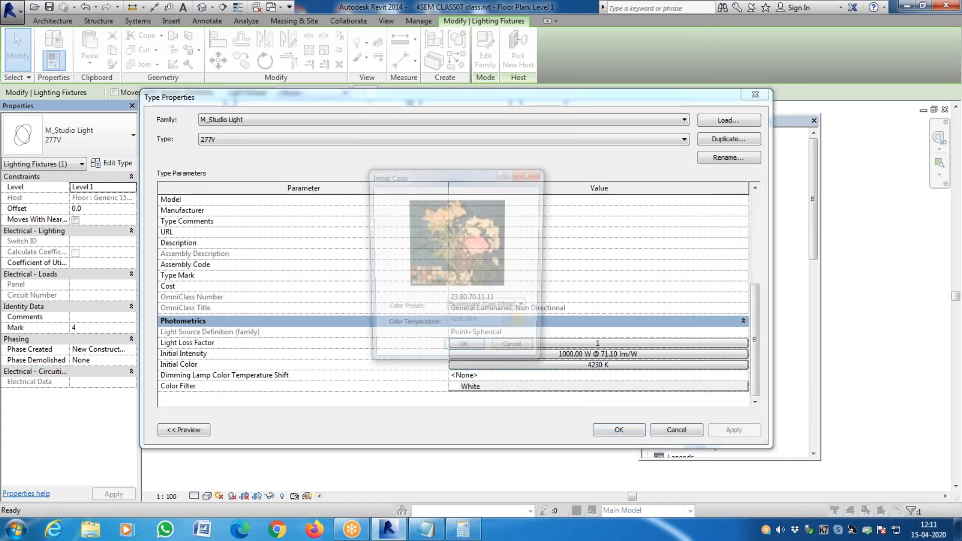
click(465, 353)
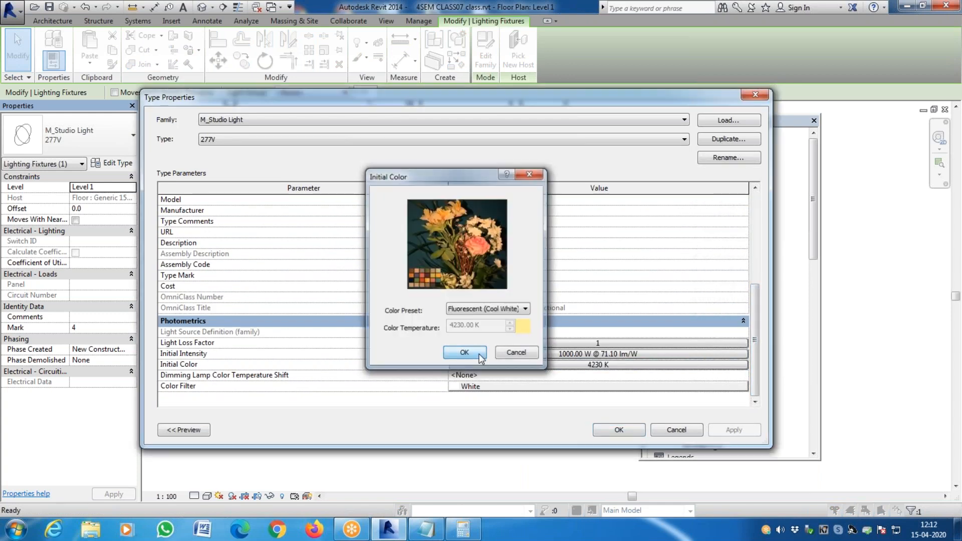
click(625, 434)
Step: Check the photometric settings in the type properties of the studio light near the front wall and deselect it
click(363, 354)
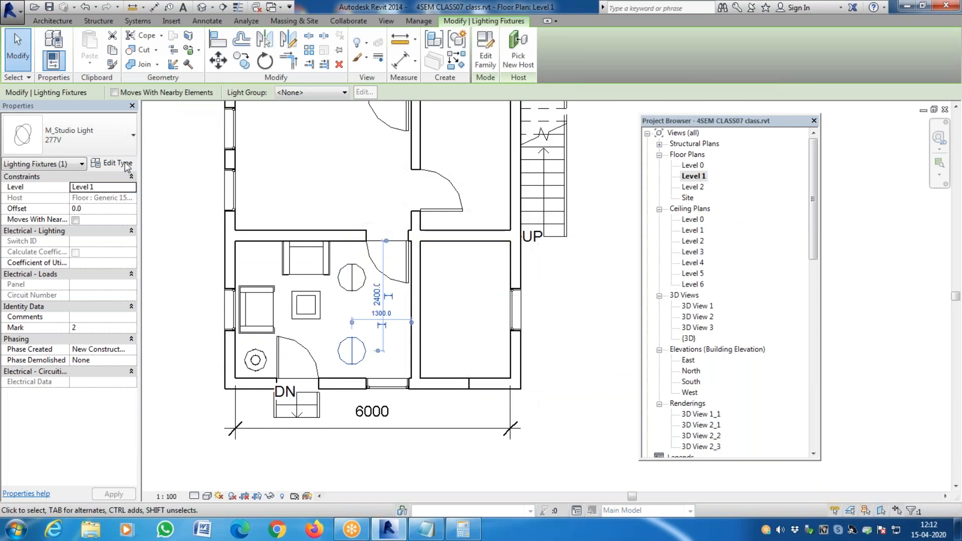
click(122, 164)
scroll(733, 389, down, 5)
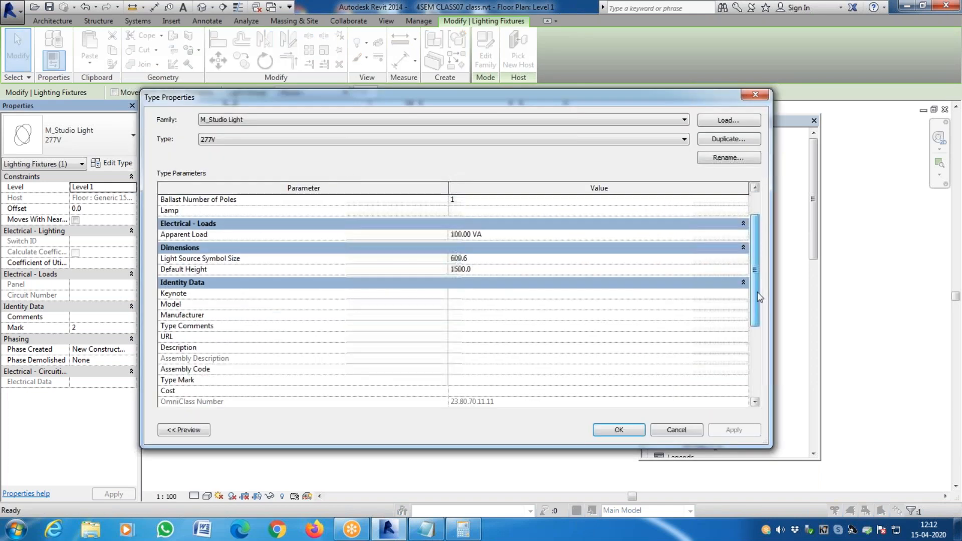
click(618, 430)
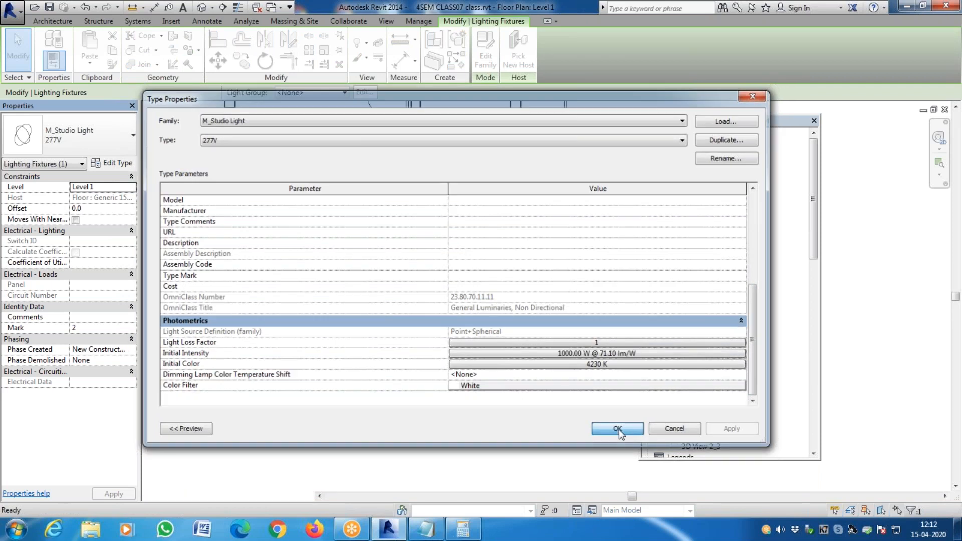
click(615, 422)
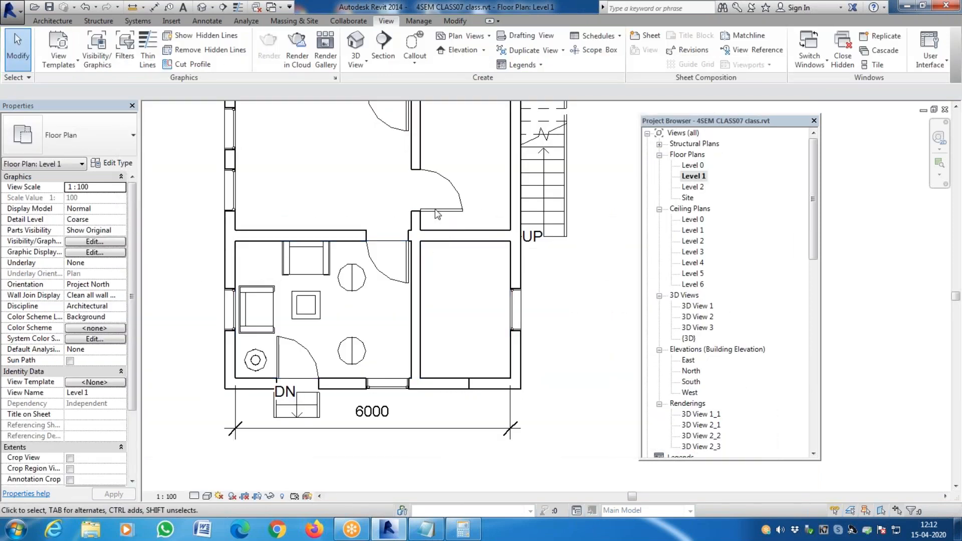
Step: Open 3D View 3 and render the interior at Draft quality
click(699, 330)
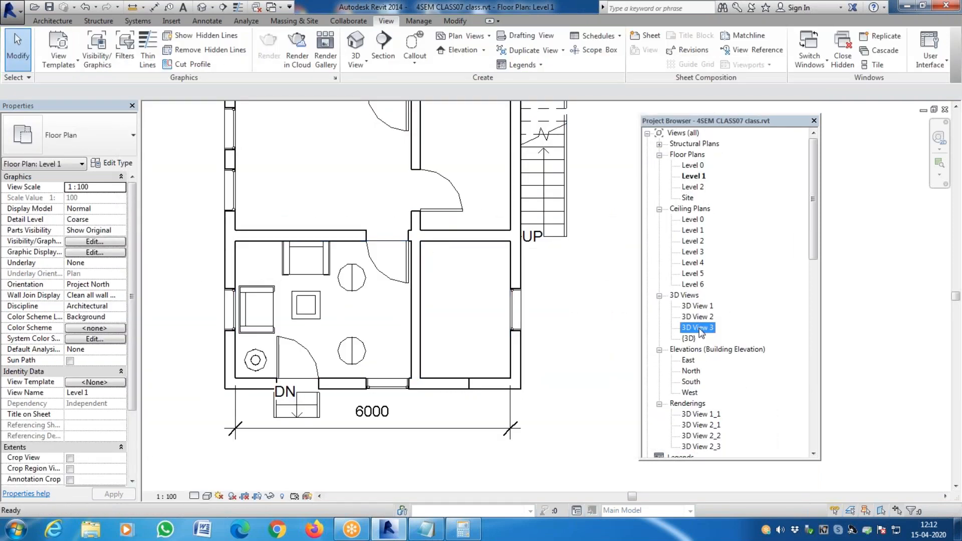
double_click(699, 329)
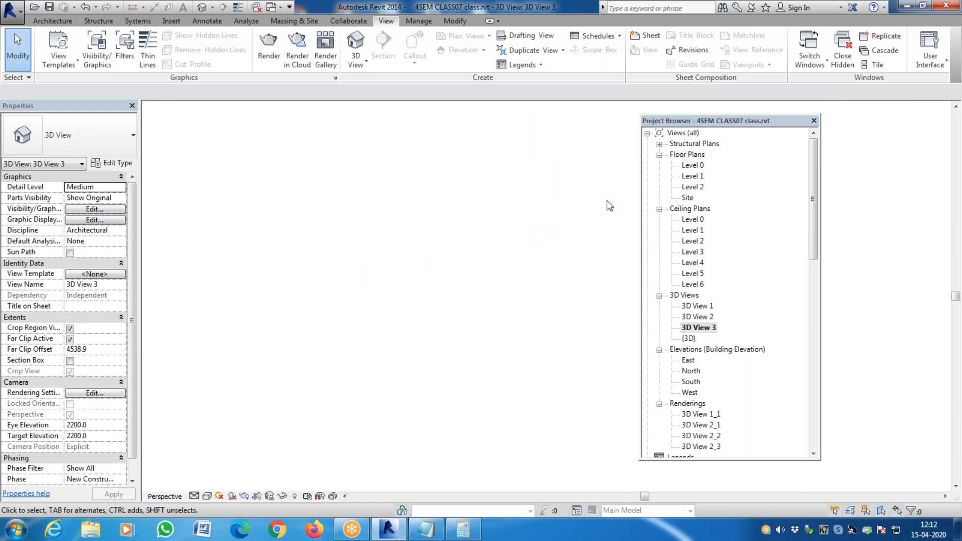
click(54, 32)
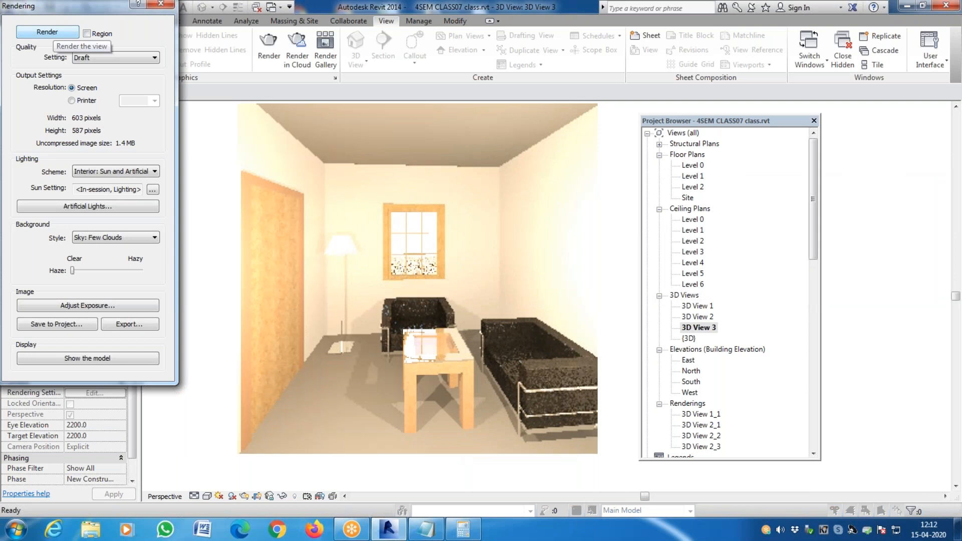
Step: Set the rendering quality to High and render the interior view again
click(122, 58)
click(115, 93)
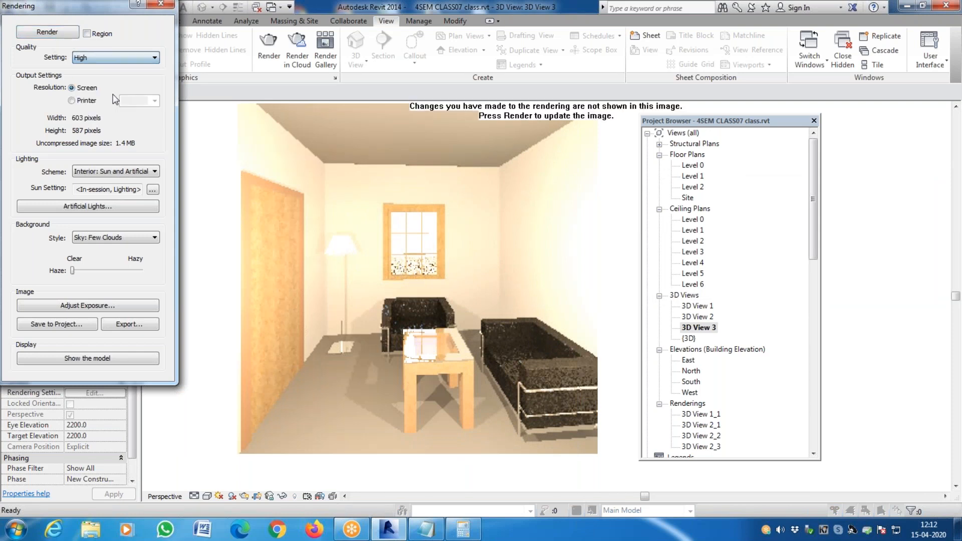
click(122, 54)
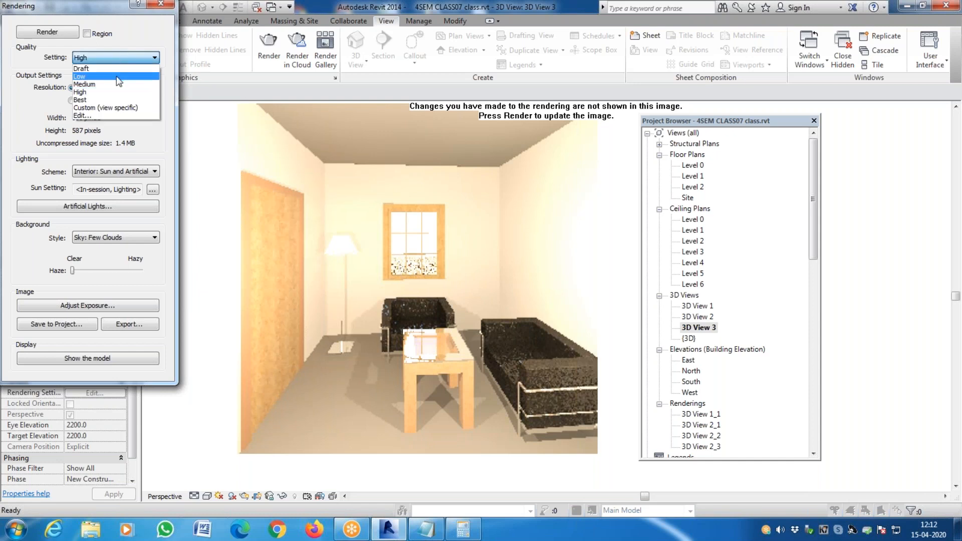
click(100, 93)
click(56, 32)
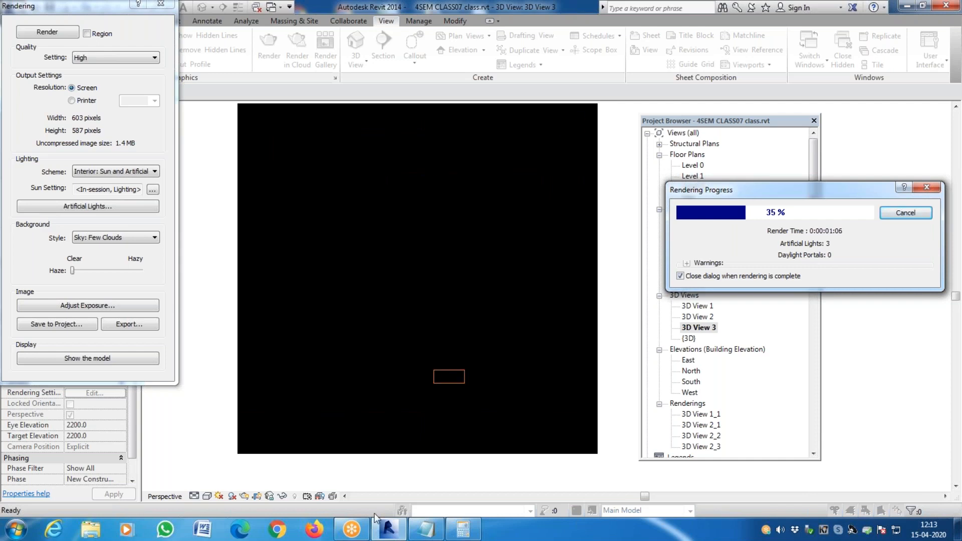
Step: Switch to Notepad to review the lesson topics in Materials.txt, and return to Revit
click(427, 530)
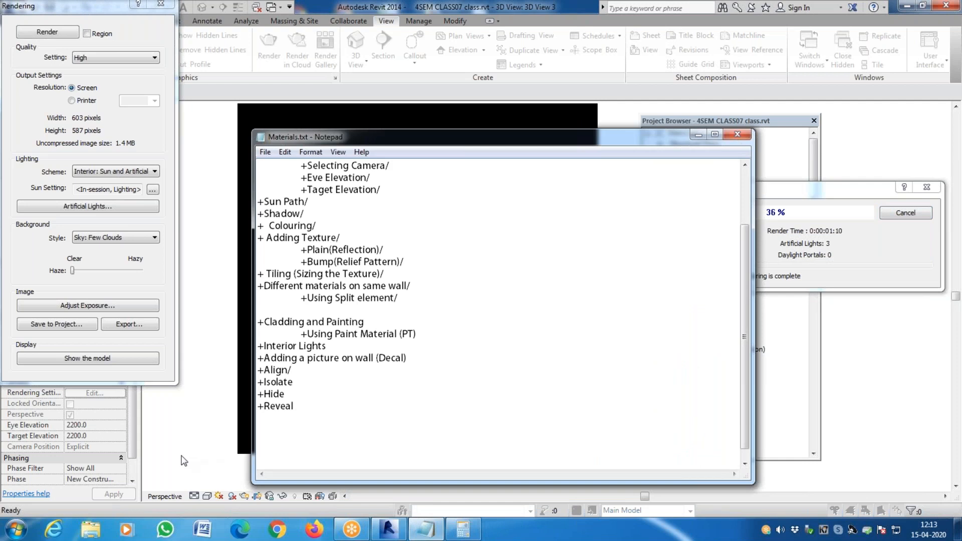
click(184, 461)
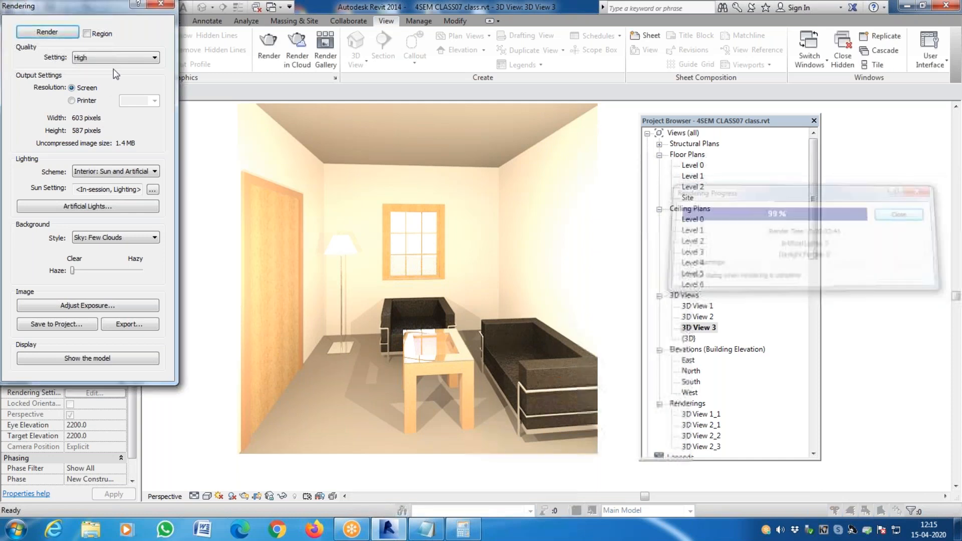
Step: Save the rendering to the project under the default name and start exporting it as an image file
click(57, 324)
key(Return)
click(129, 324)
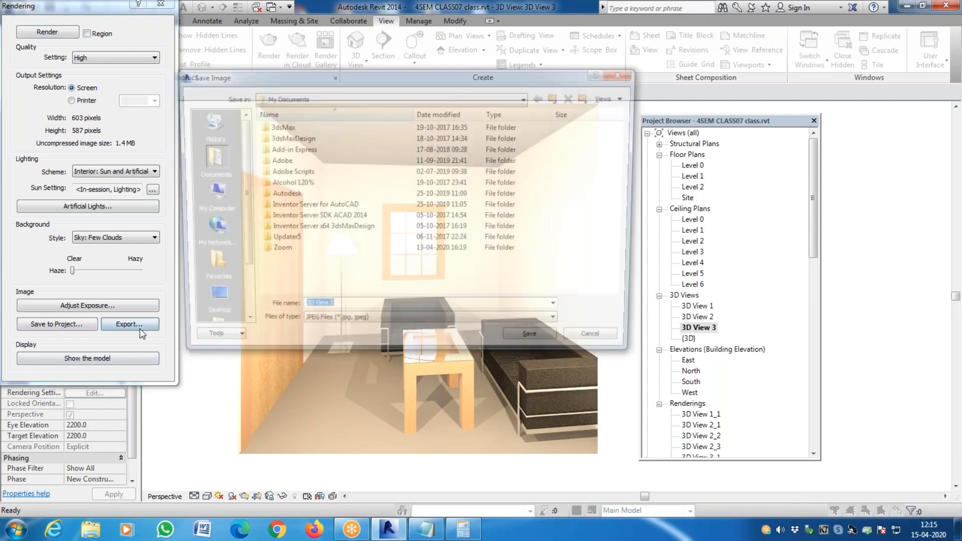
click(331, 97)
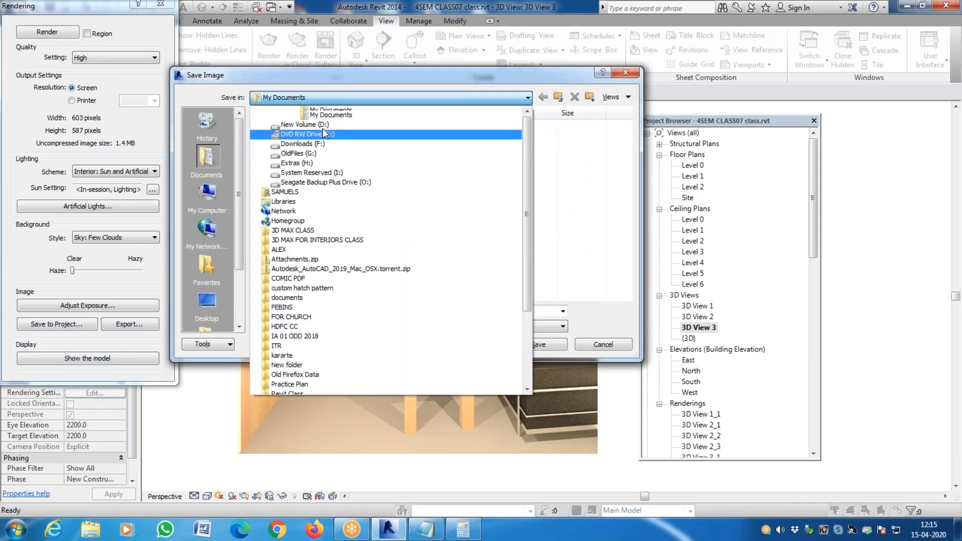
click(293, 165)
double_click(293, 172)
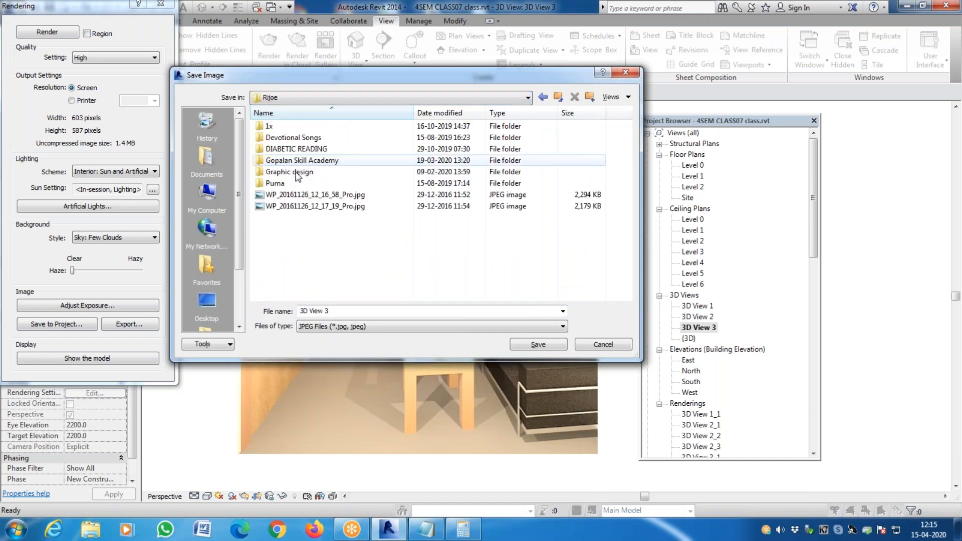
double_click(290, 172)
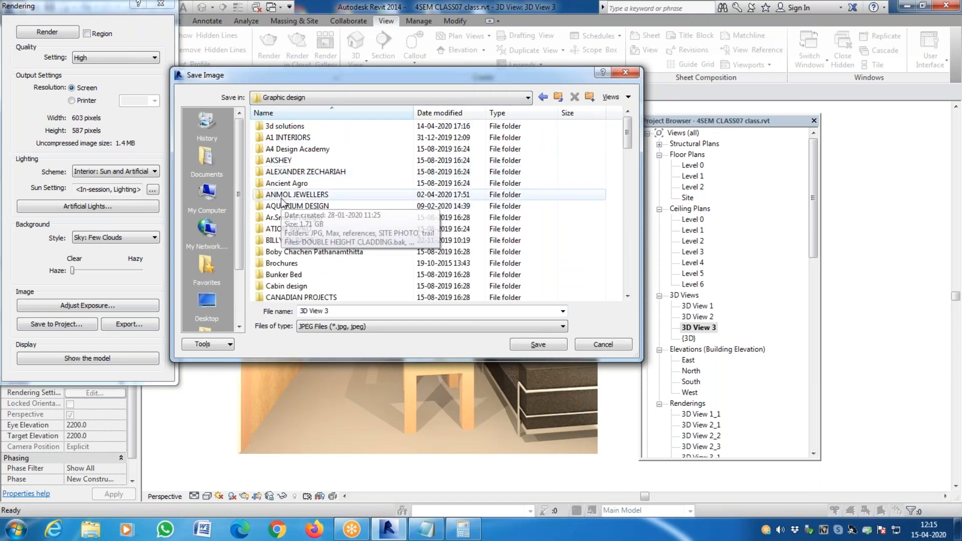
click(333, 98)
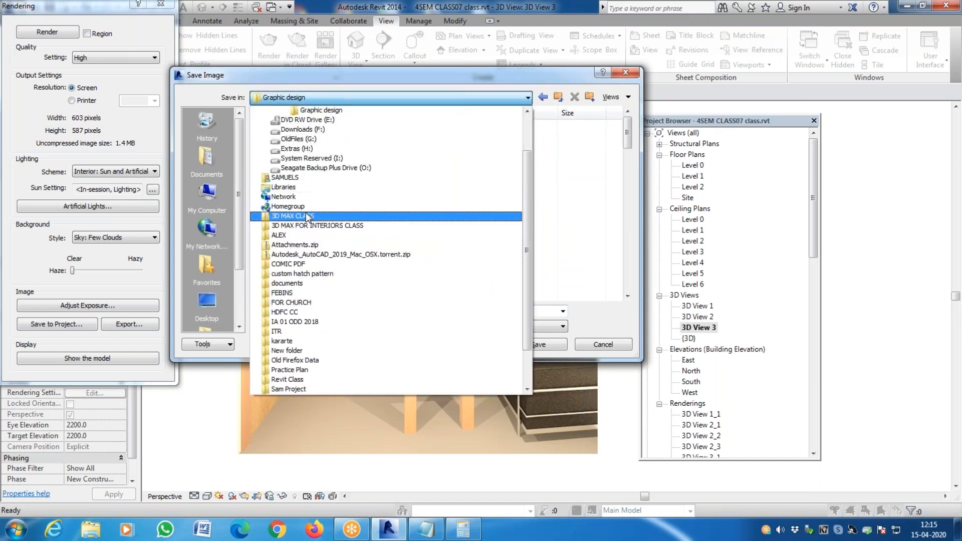
click(321, 126)
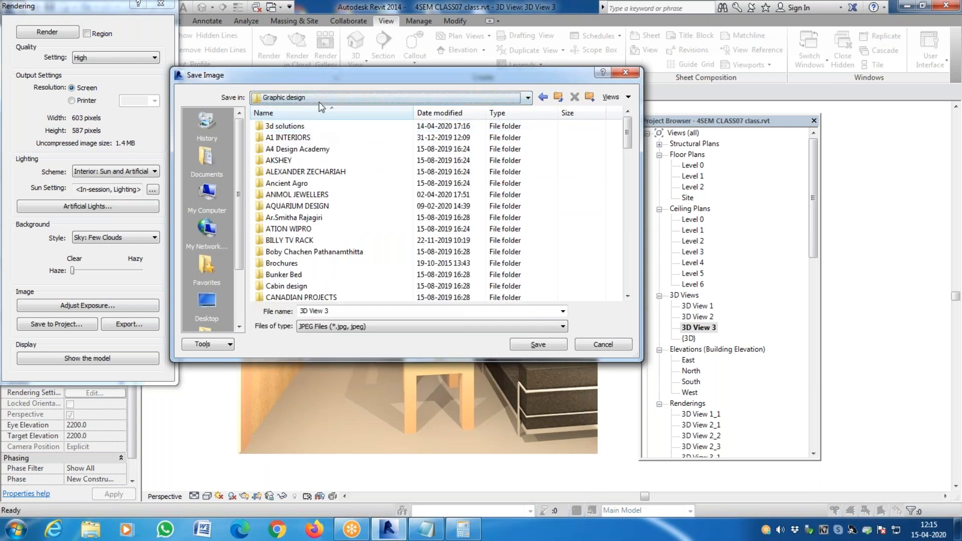
Step: Set the export location to the ADVANCED REVIT folder, inside FROM D on the Downloads (F:) drive
click(325, 97)
click(322, 136)
scroll(308, 155, down, 15)
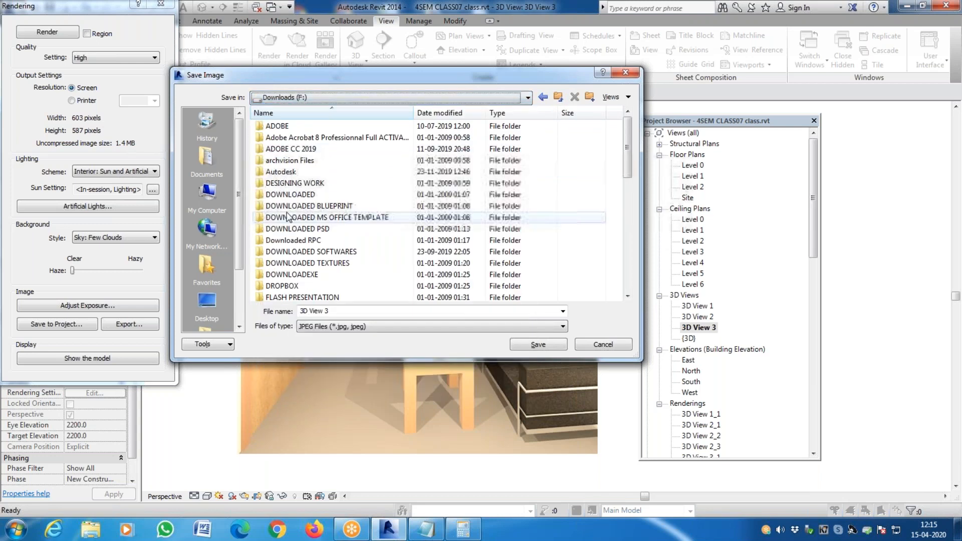
double_click(295, 171)
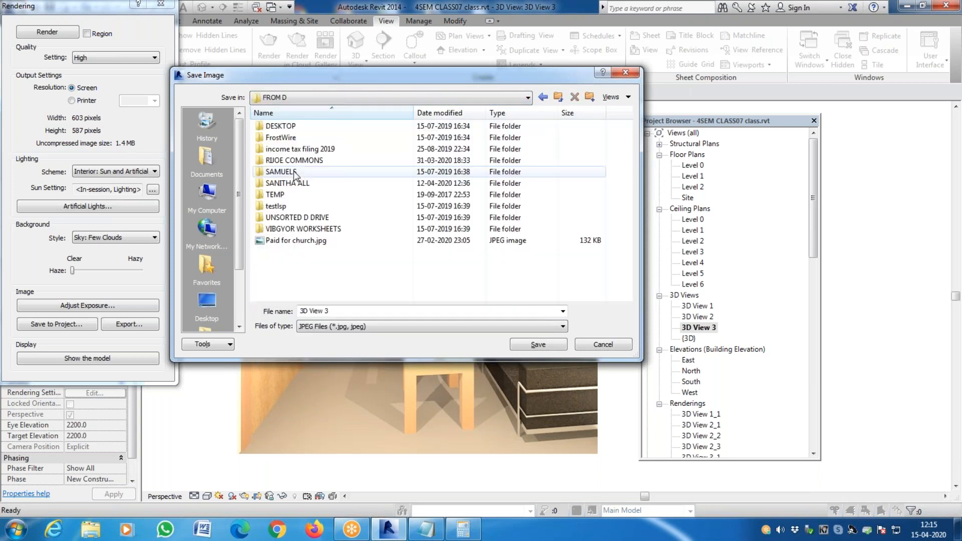
double_click(296, 161)
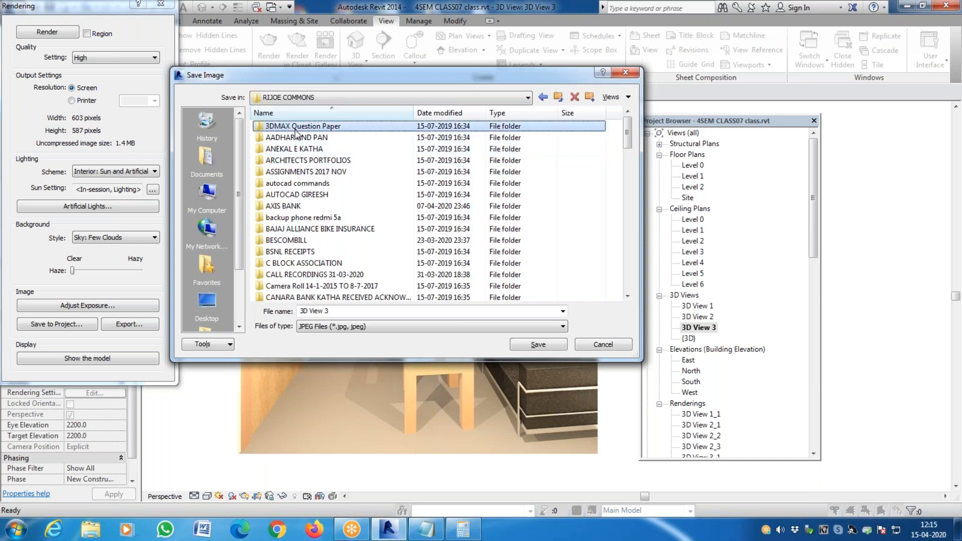
scroll(295, 135, down, 15)
double_click(306, 127)
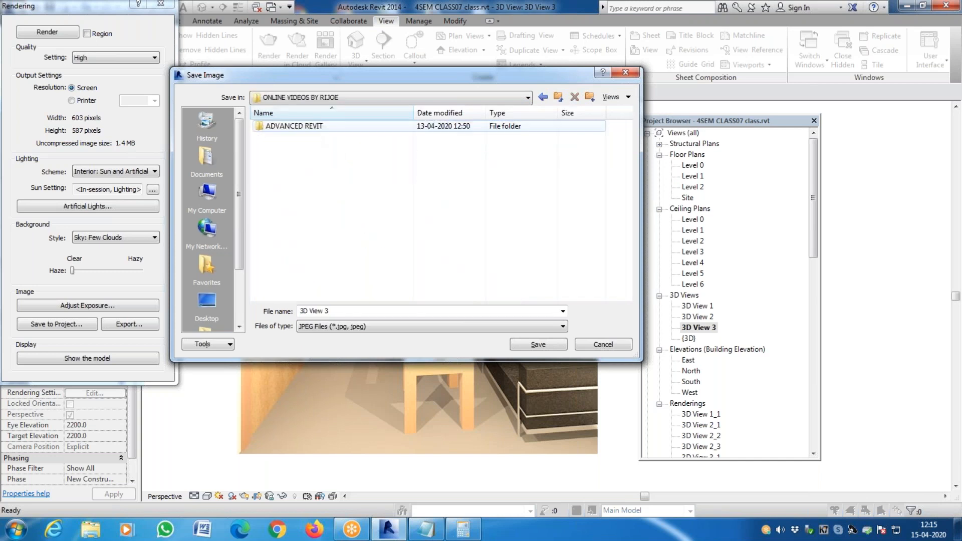
double_click(306, 127)
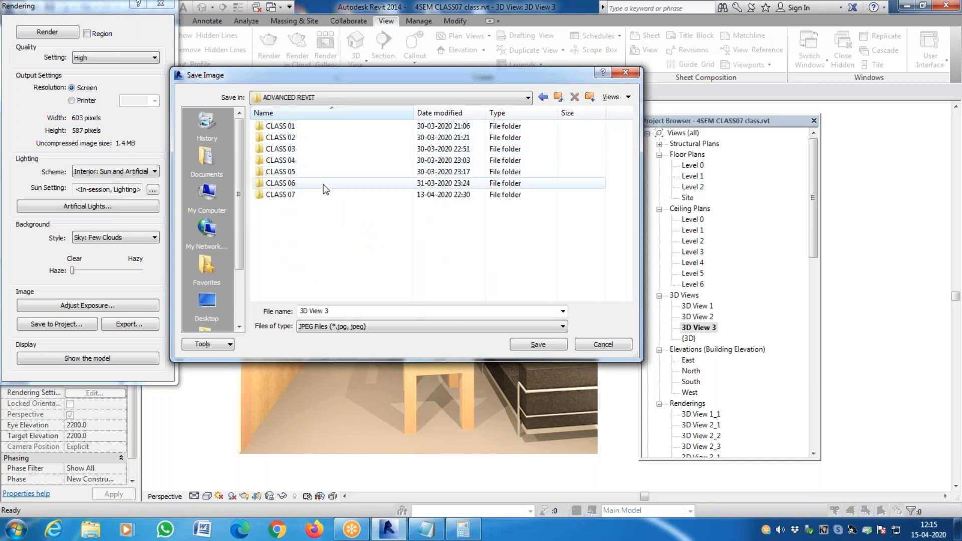
Step: Create a CLASS 08 folder inside ADVANCED REVIT and save the rendering there as the JPEG file 3D View 3
right_click(353, 197)
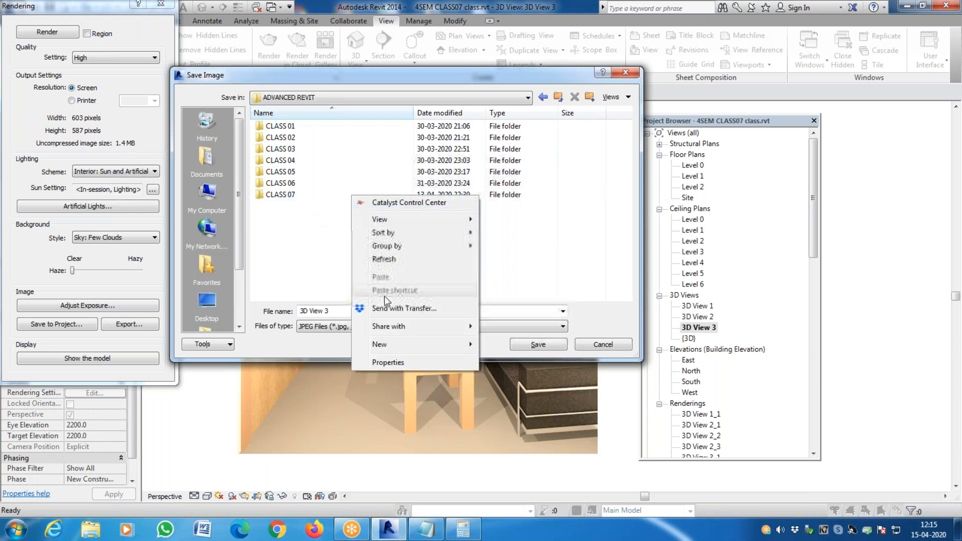
key(Escape)
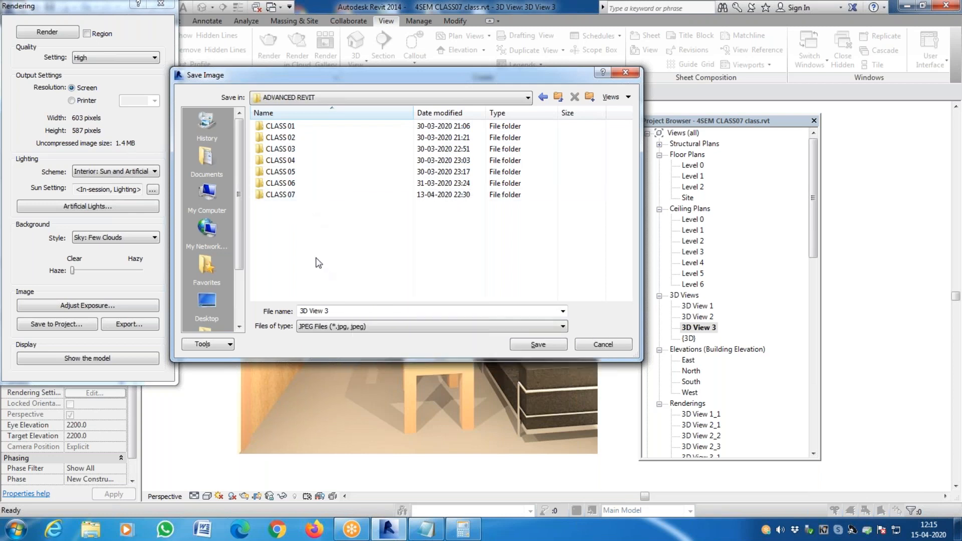
right_click(315, 252)
mouse_move(434, 400)
click(473, 212)
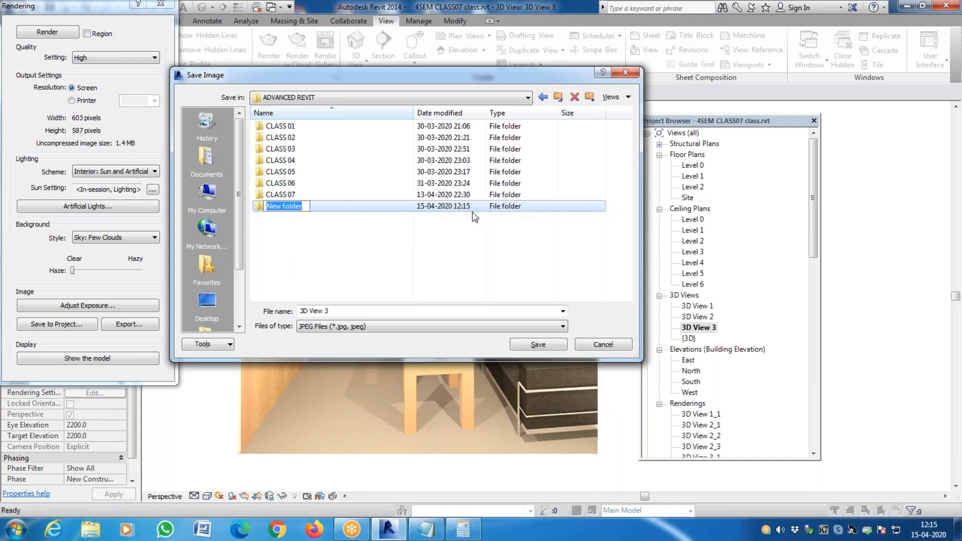
text(CLASS 08)
key(Return)
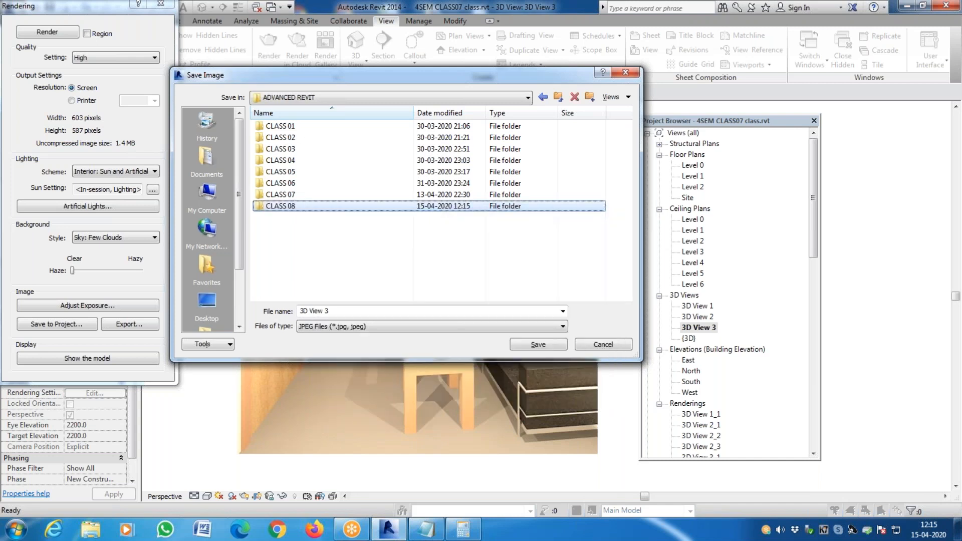
key(Return)
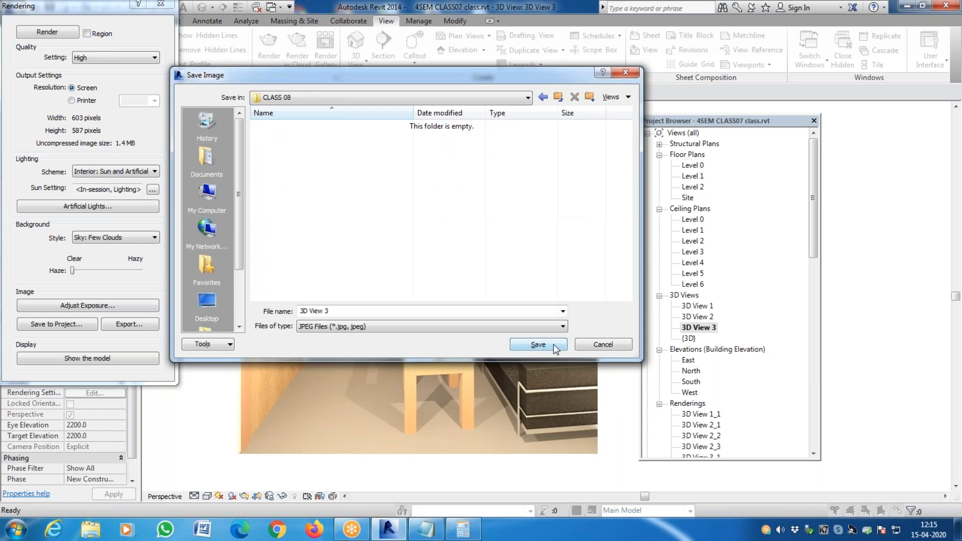
click(538, 345)
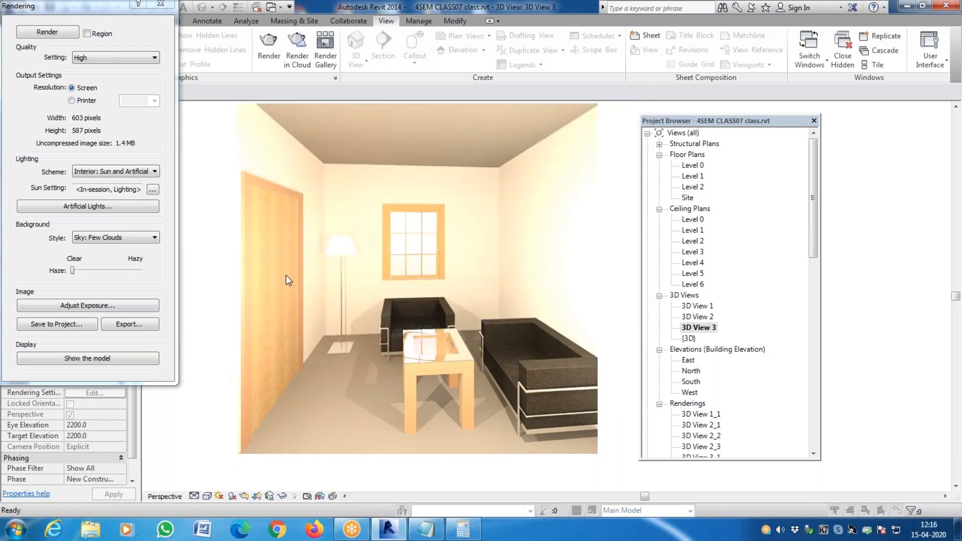
Step: Examine the sofa, armchair, glass-topped table and lamp up close in the finished rendering
scroll(546, 409, up, 3)
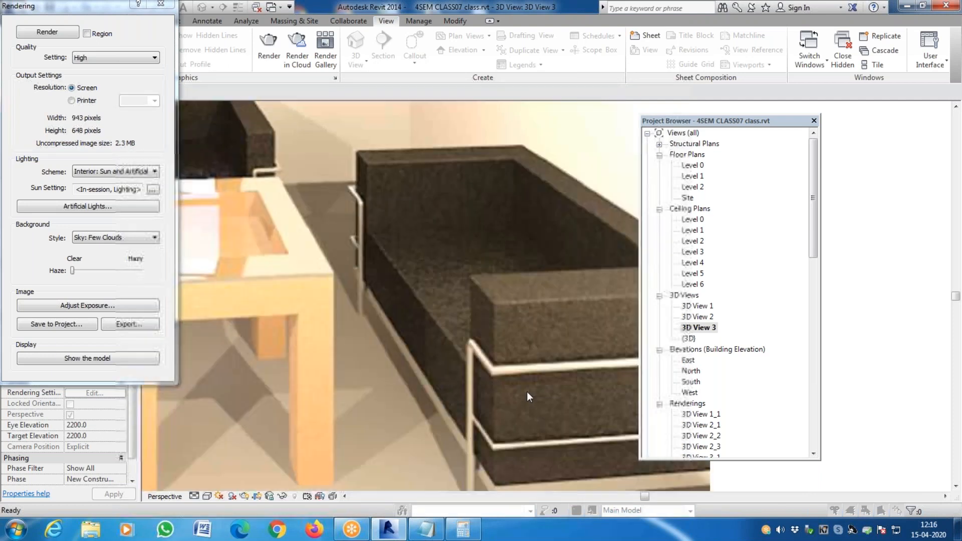
scroll(496, 360, down, 3)
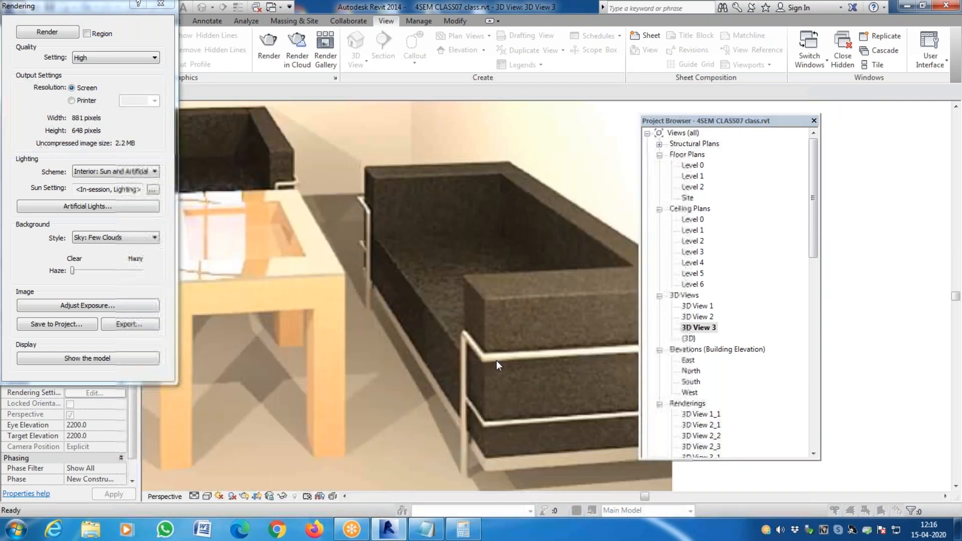
scroll(356, 312, up, 5)
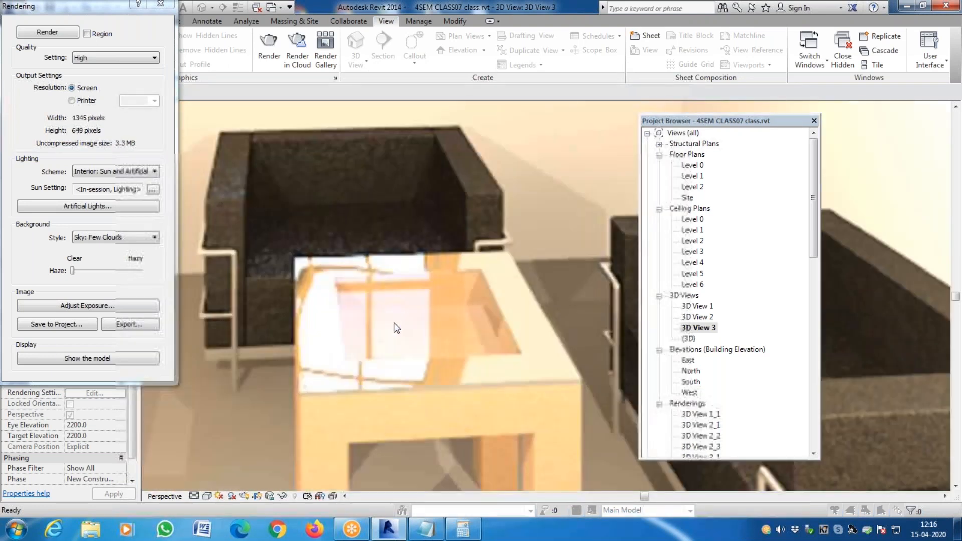
scroll(393, 327, down, 5)
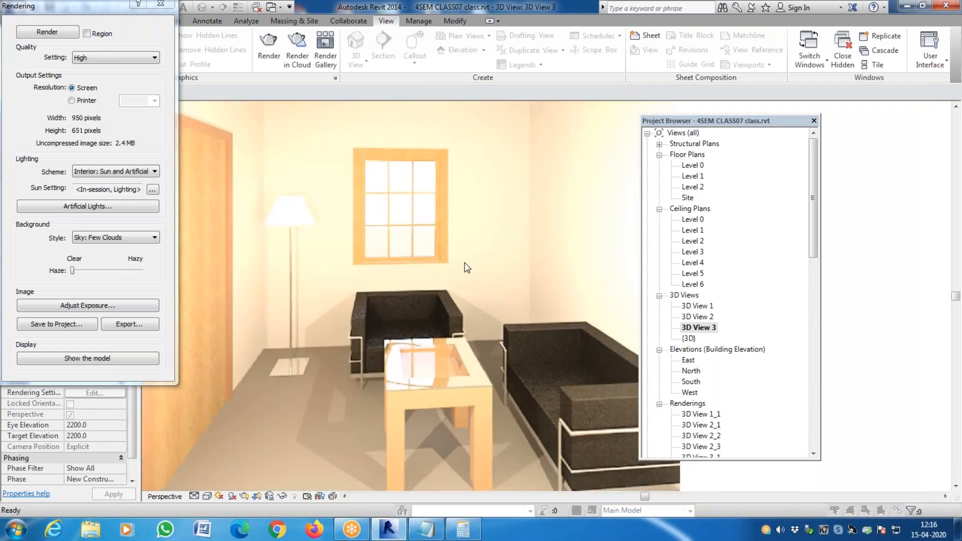
scroll(422, 375, down, 2)
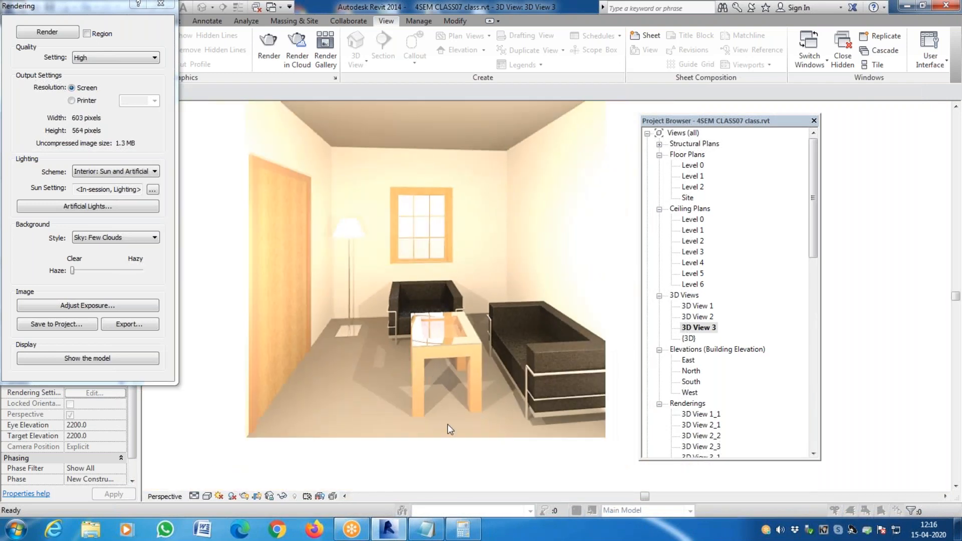
scroll(325, 338, up, 3)
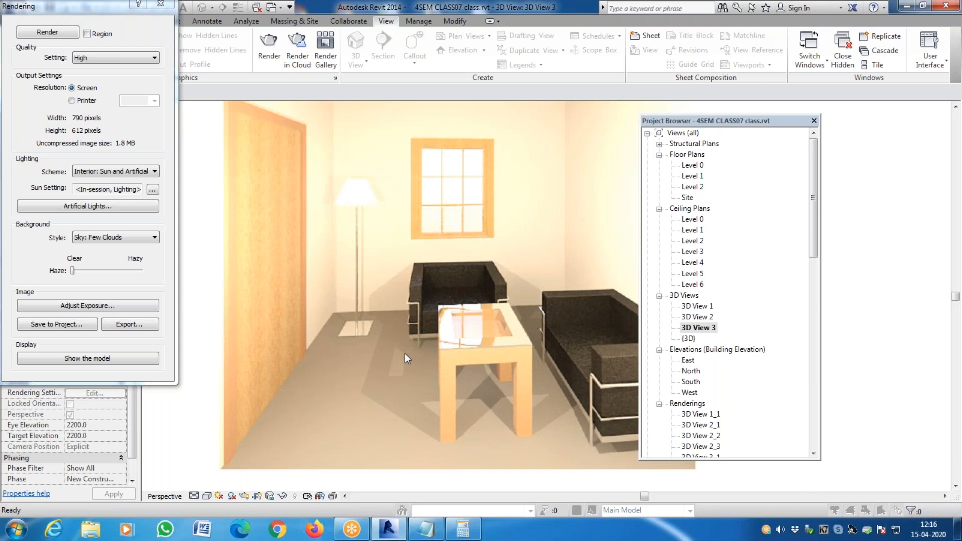
Step: Change the lighting scheme to Interior: Artificial only and render 3D View 3 again
scroll(401, 353, down, 3)
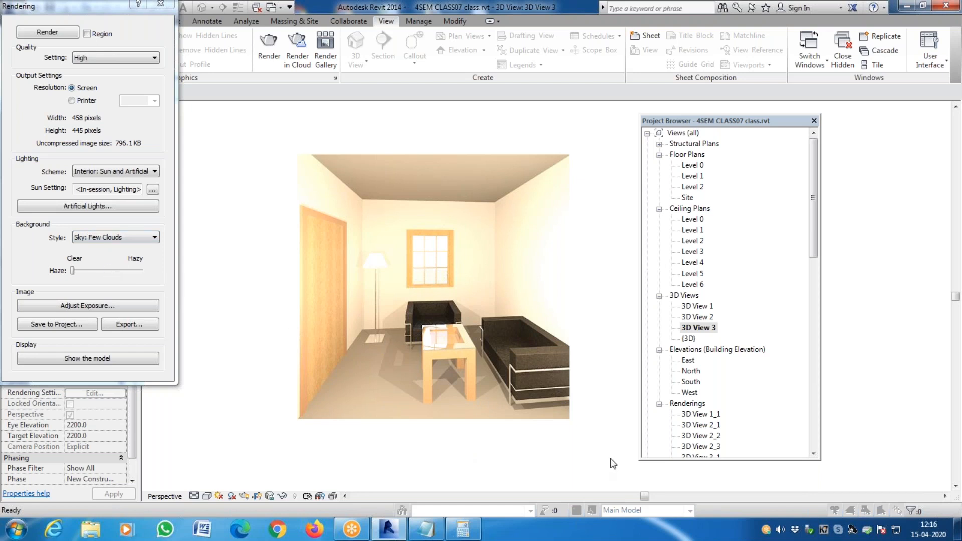
scroll(294, 400, up, 2)
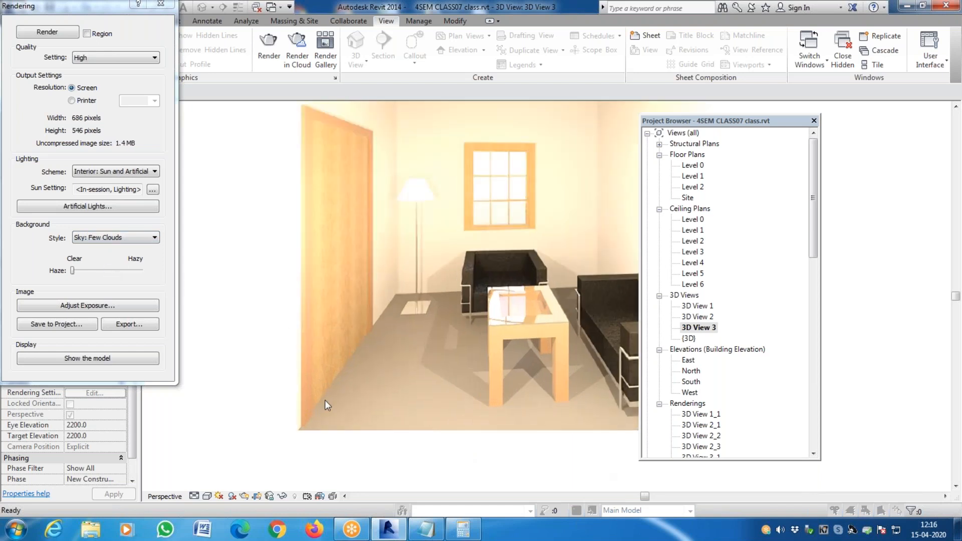
scroll(388, 335, down, 3)
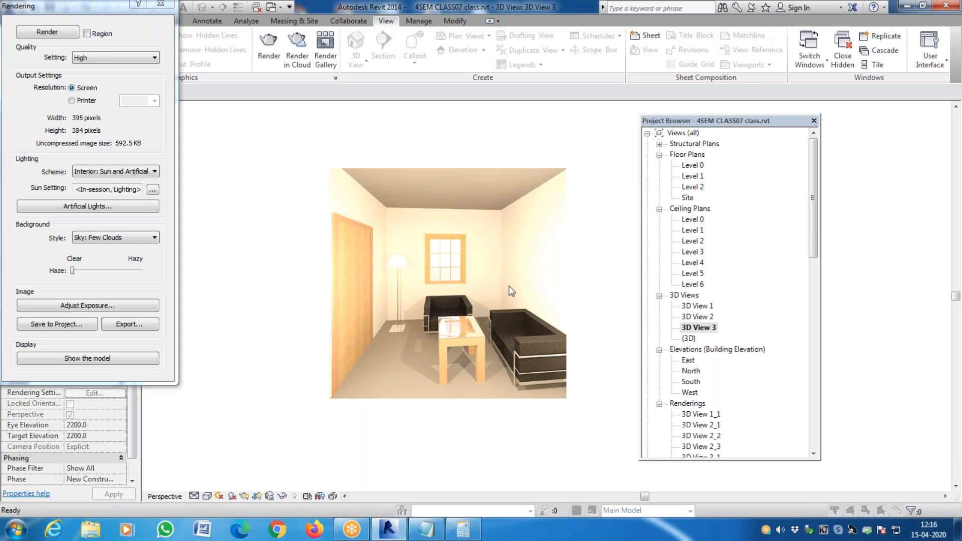
click(153, 189)
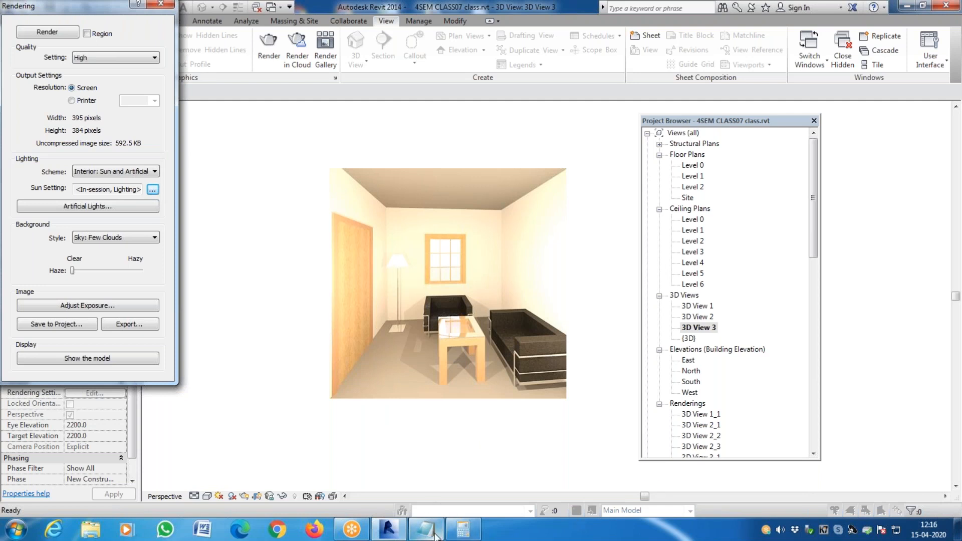
mouse_move(441, 534)
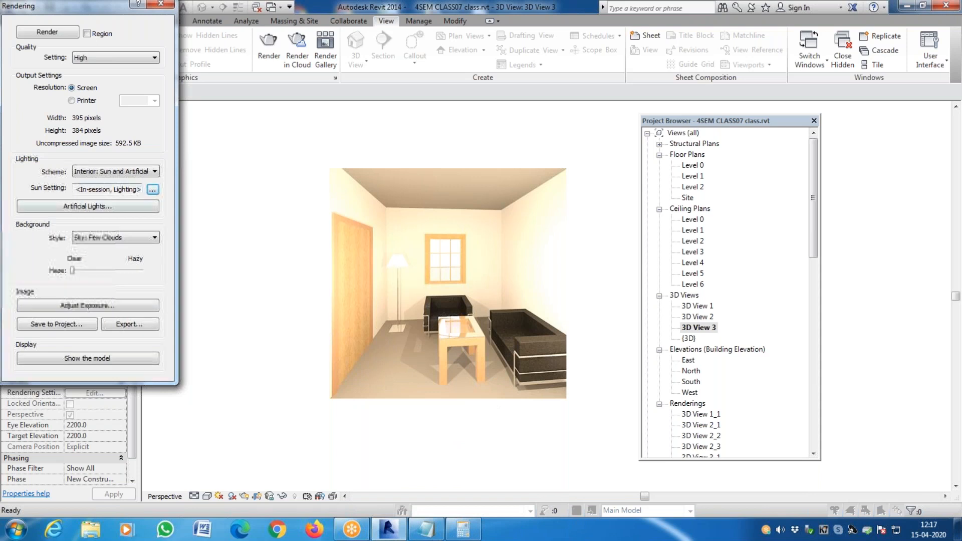
click(154, 172)
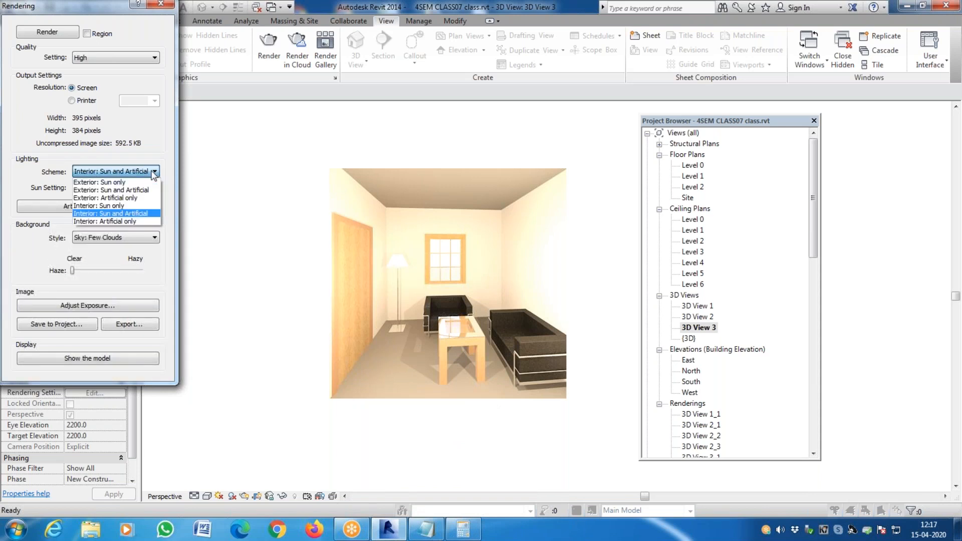
click(153, 173)
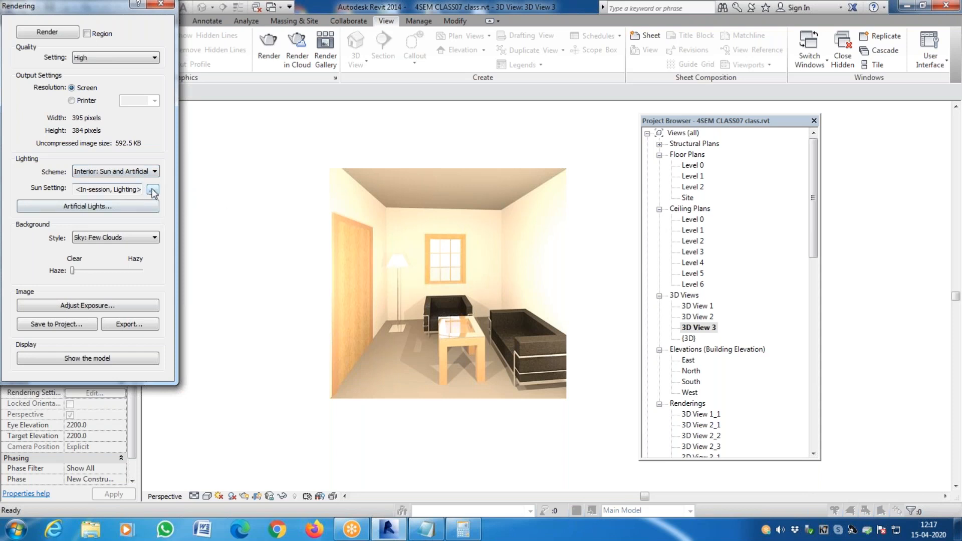
click(155, 172)
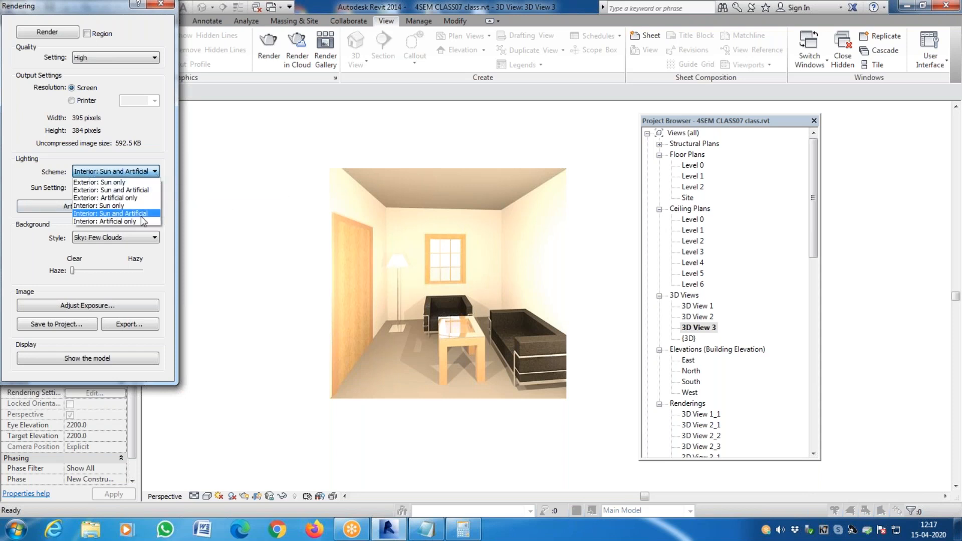
click(136, 221)
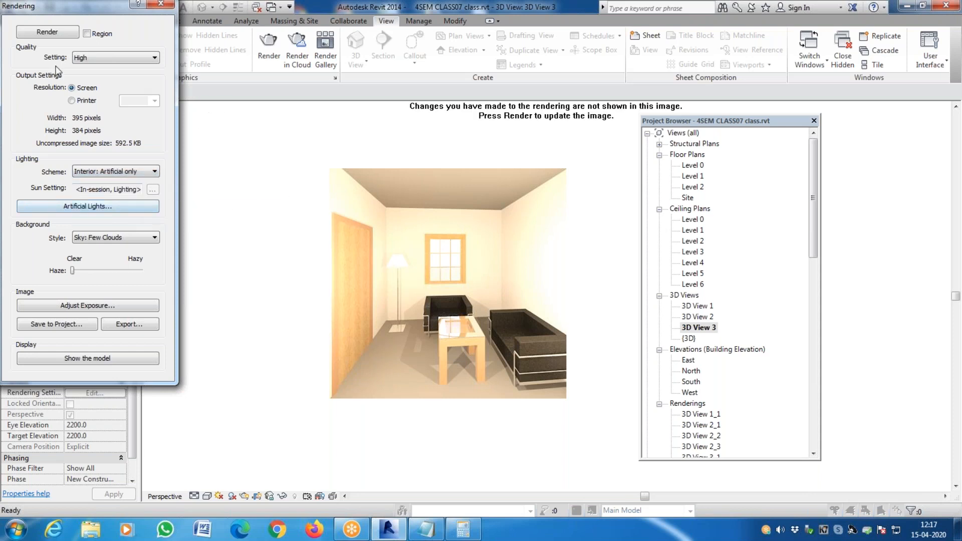
click(64, 33)
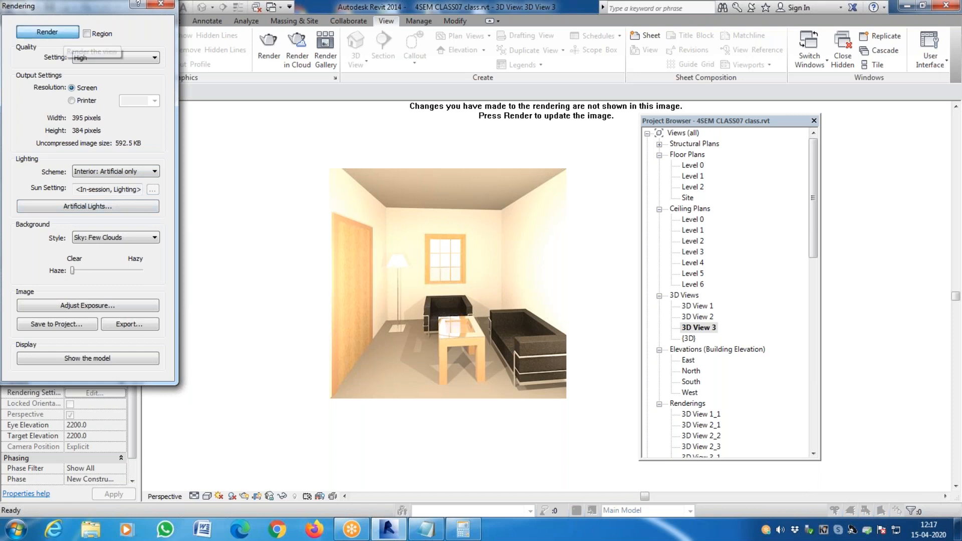
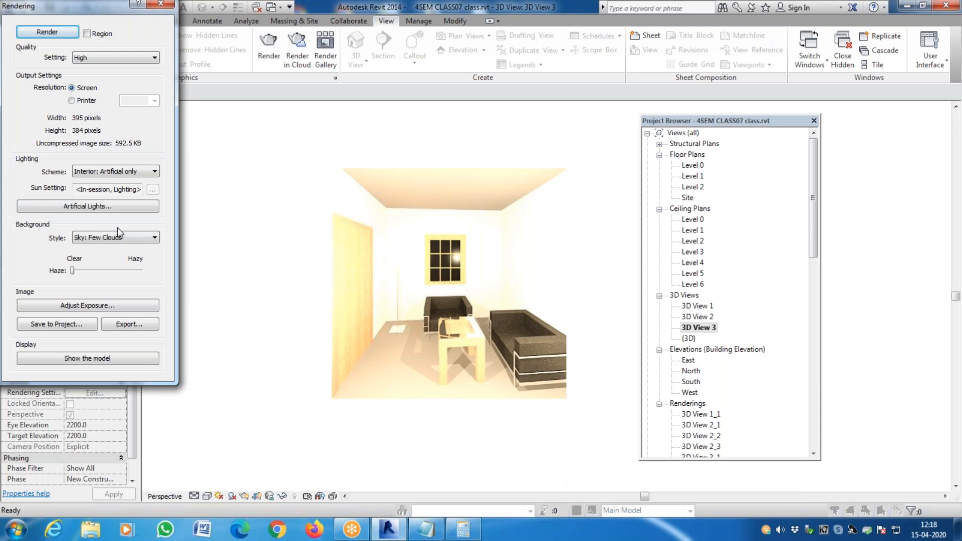
Step: Save the new rendering to the project and export it to CLASS 08 as the JPEG file 3D View 3 ARTIFICIAL ONLY
click(62, 324)
click(490, 284)
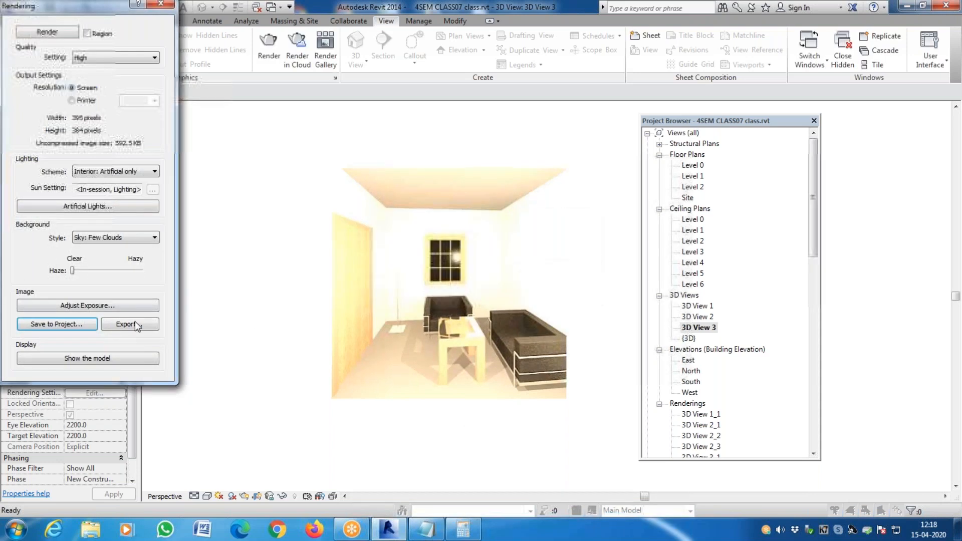
click(131, 324)
click(545, 344)
click(558, 287)
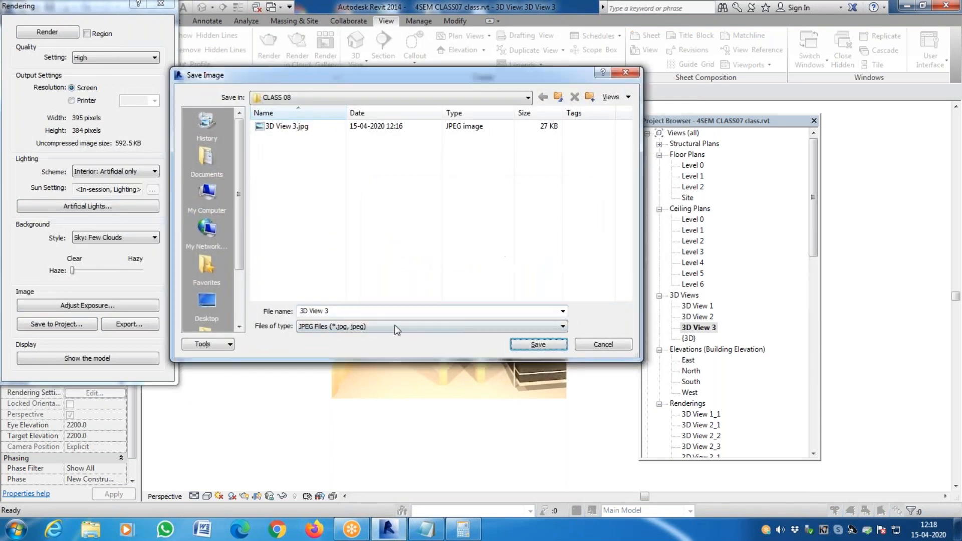
click(339, 312)
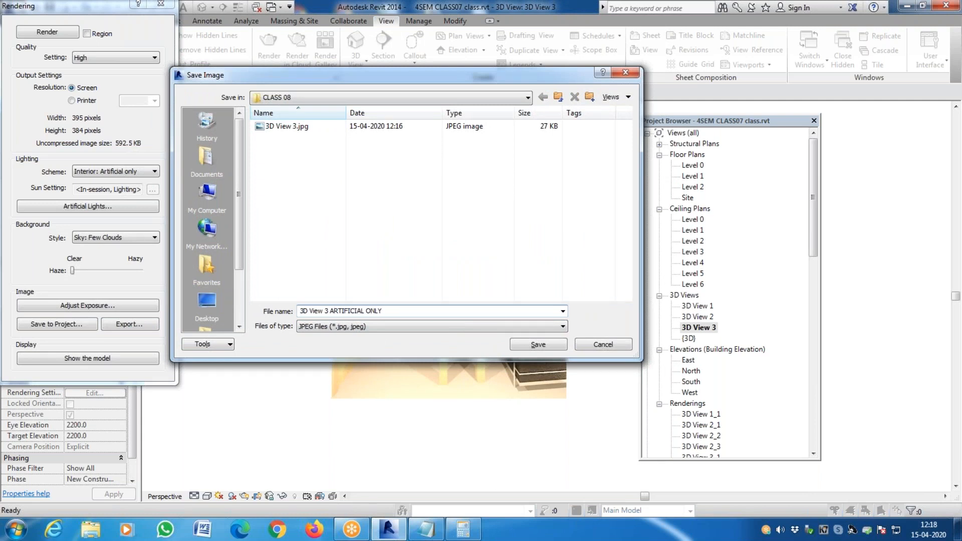
key(Return)
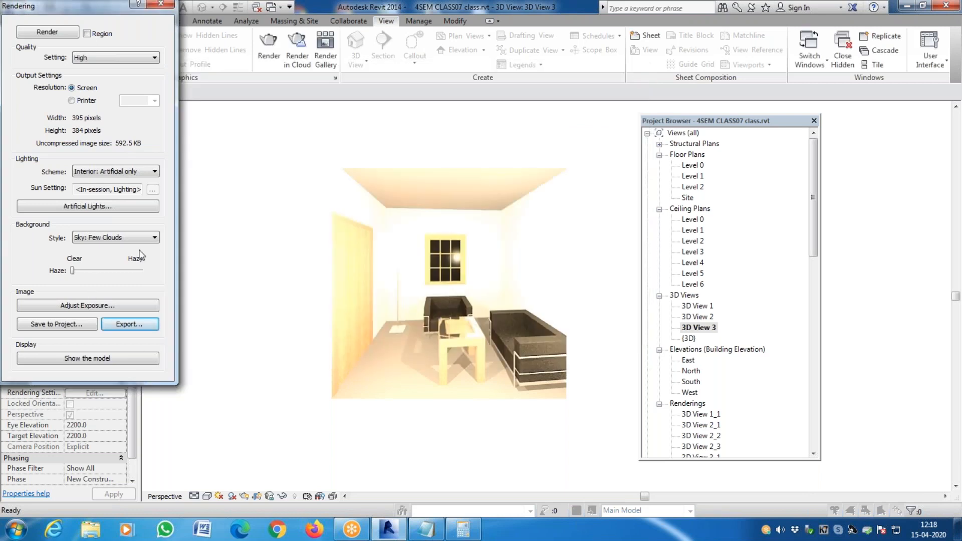
Step: Review the studio lights and floor lamp in the view's artificial lights and add a group named New Light Group
click(111, 207)
drag(120, 61, 330, 61)
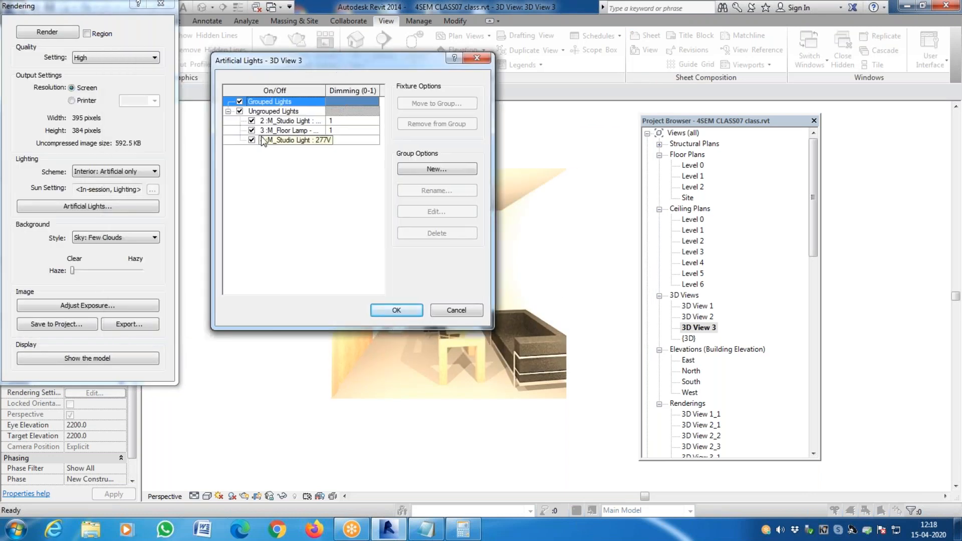
click(299, 121)
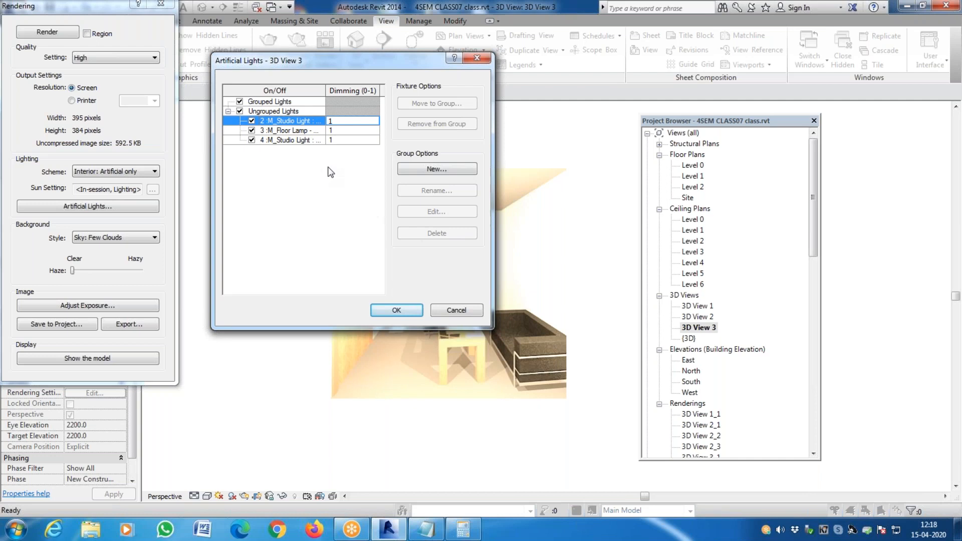
click(286, 131)
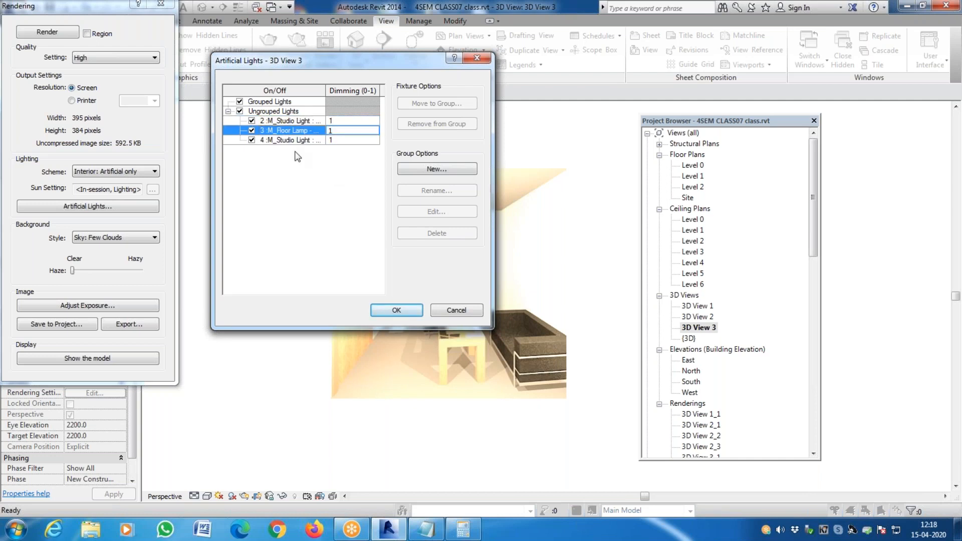
click(296, 140)
click(294, 123)
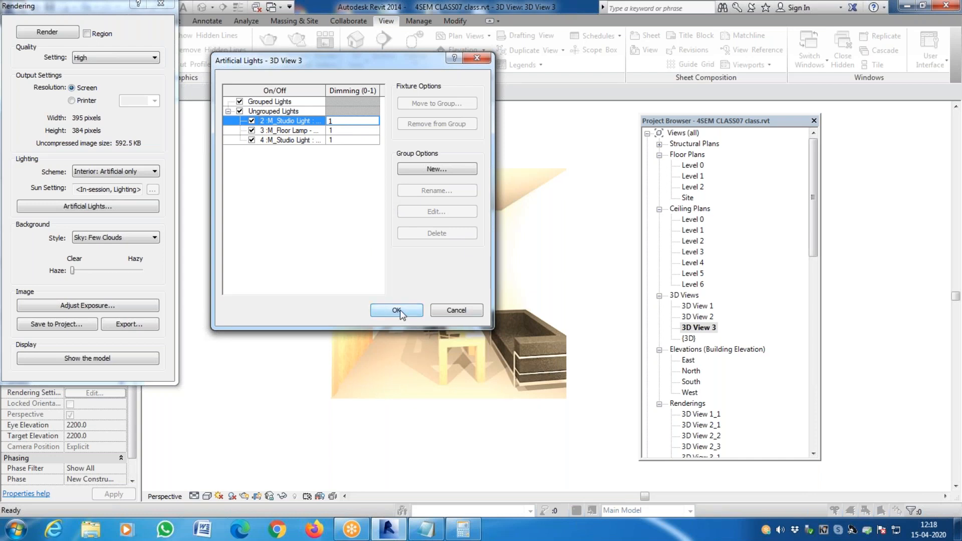
click(435, 169)
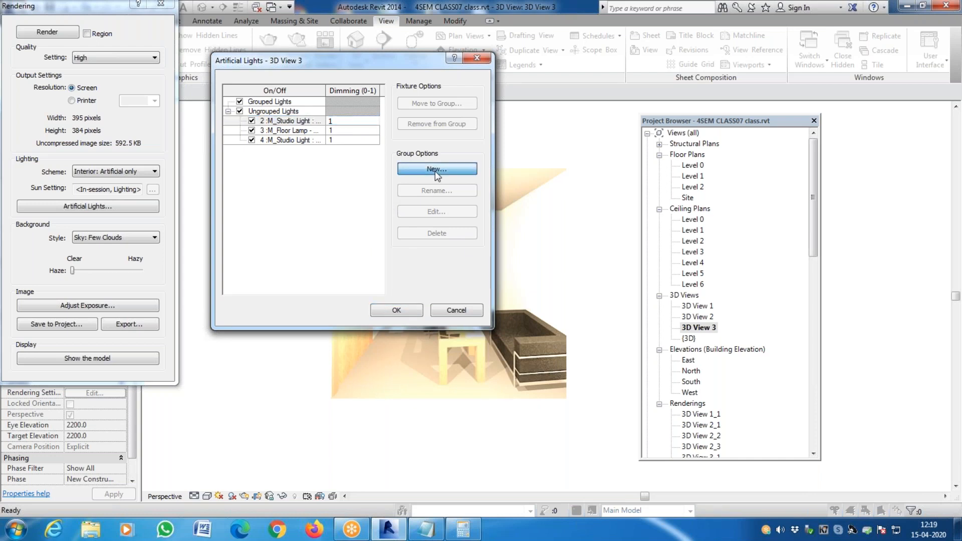
click(598, 271)
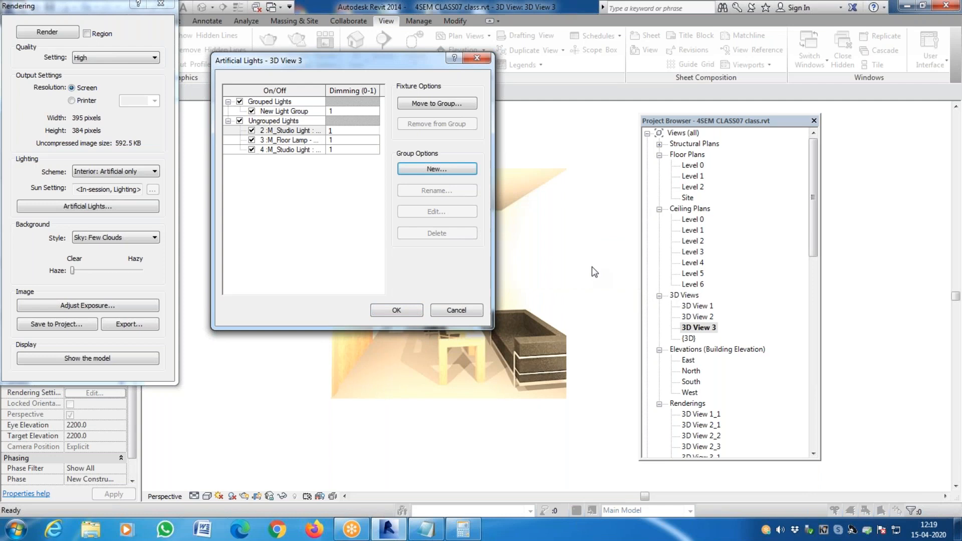
click(280, 111)
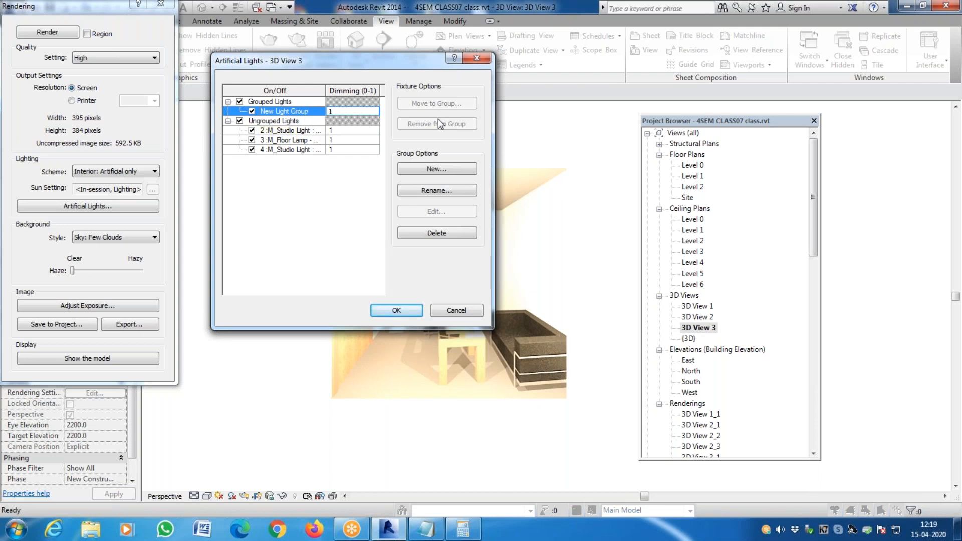
click(441, 169)
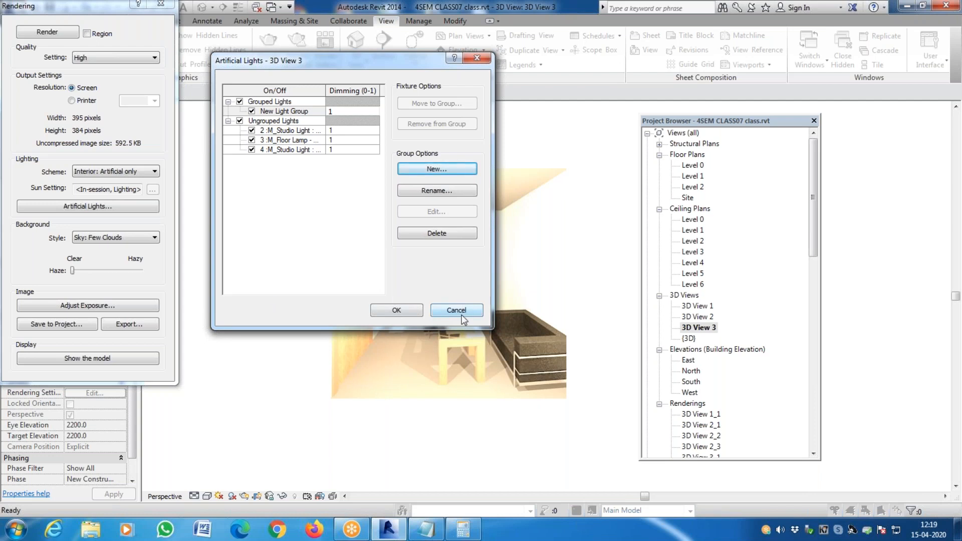
click(294, 110)
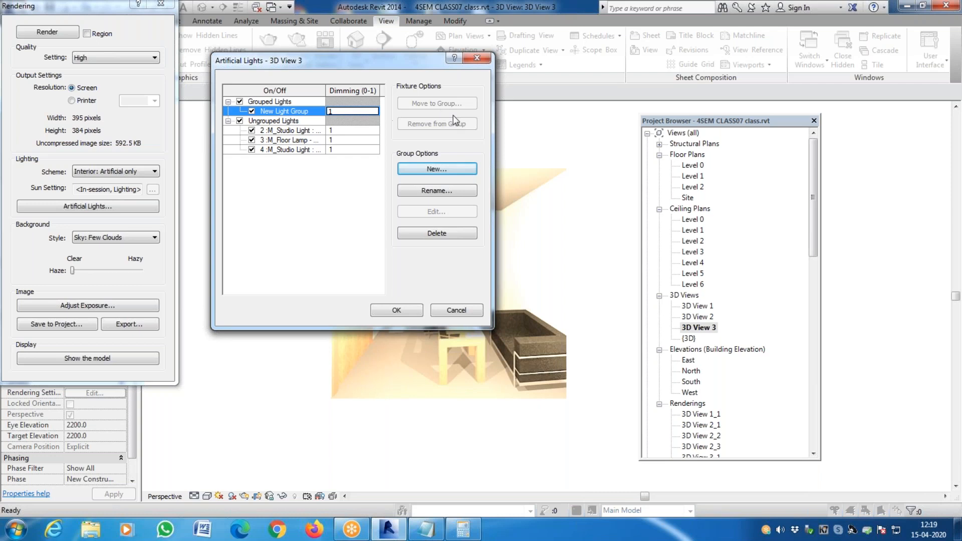
click(397, 310)
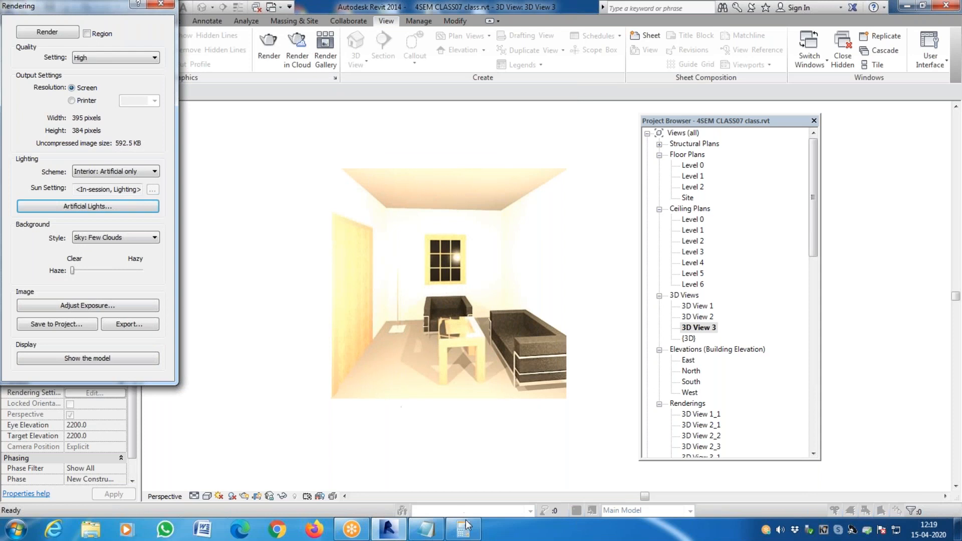
Step: Switch to the Materials.txt notes in Notepad and mark the Interior Lights line as done with a slash
click(425, 529)
click(342, 347)
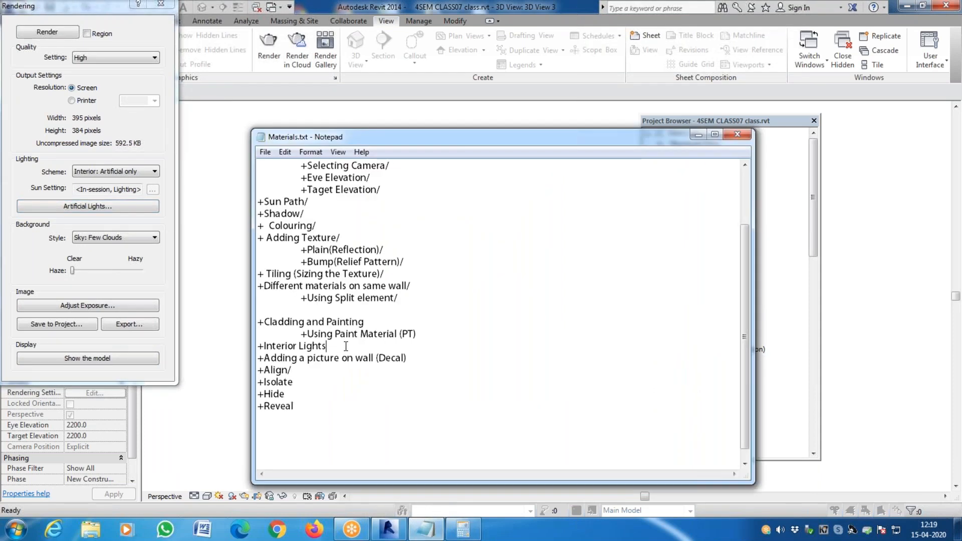
Step: Examine the Cladding and Painting topic and its Using Paint Material (PT) subtopic in the notes
drag(441, 336, 256, 319)
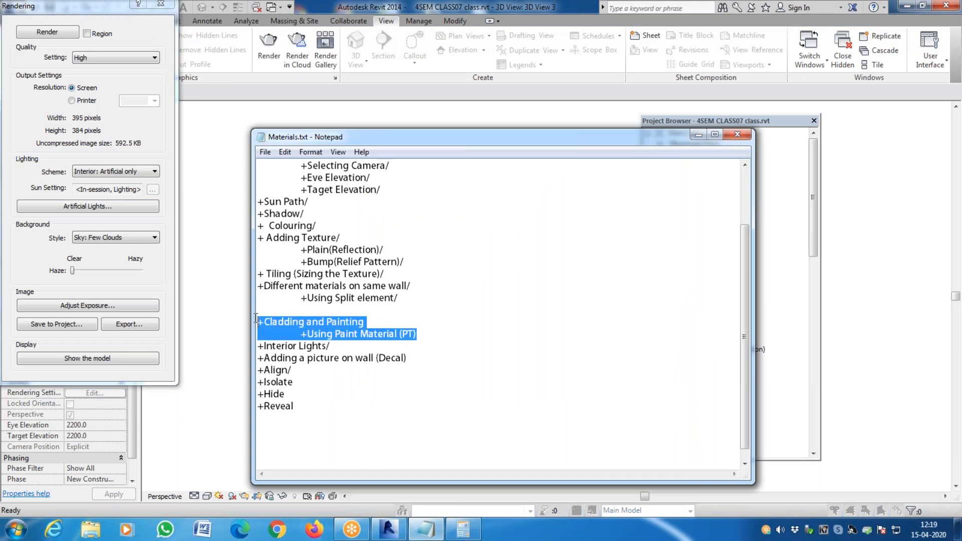
click(333, 337)
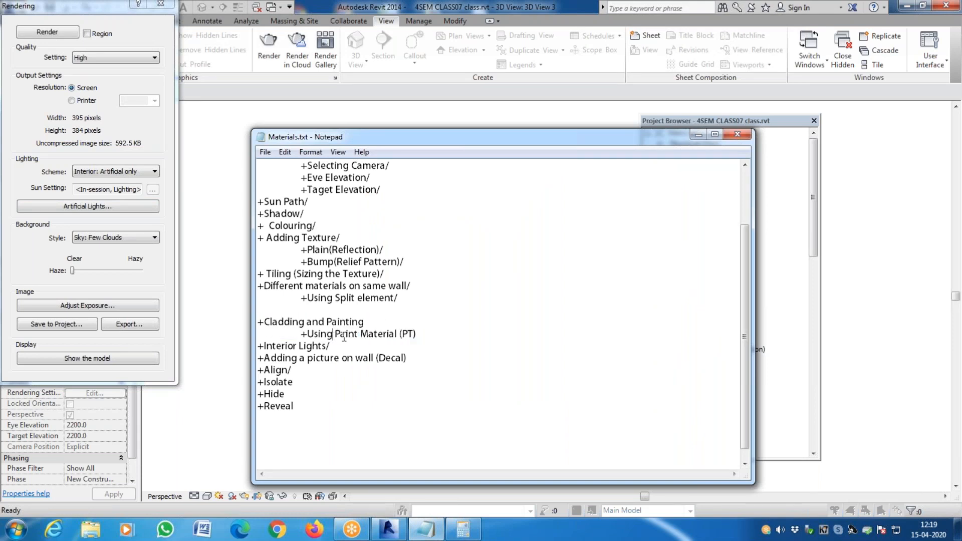
drag(433, 334, 257, 323)
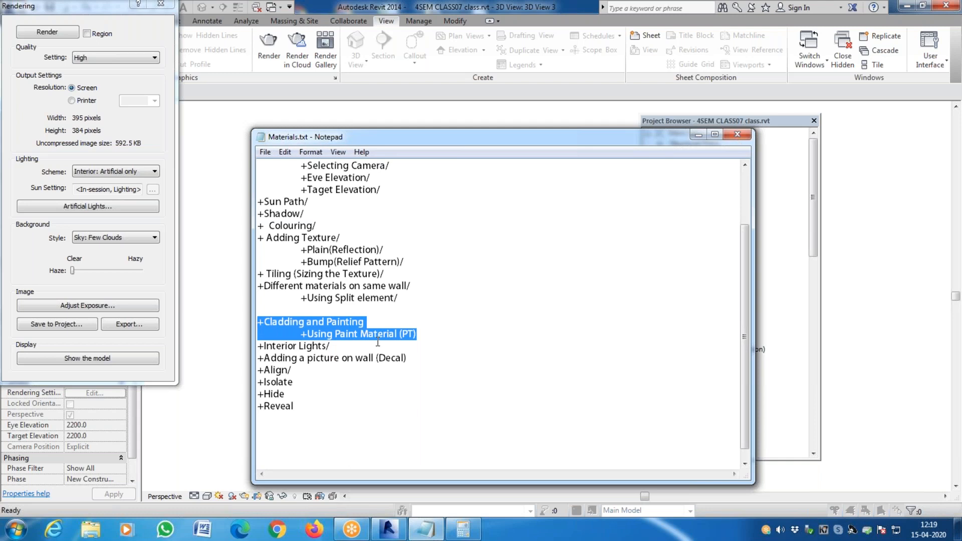
click(439, 343)
drag(443, 343, 272, 334)
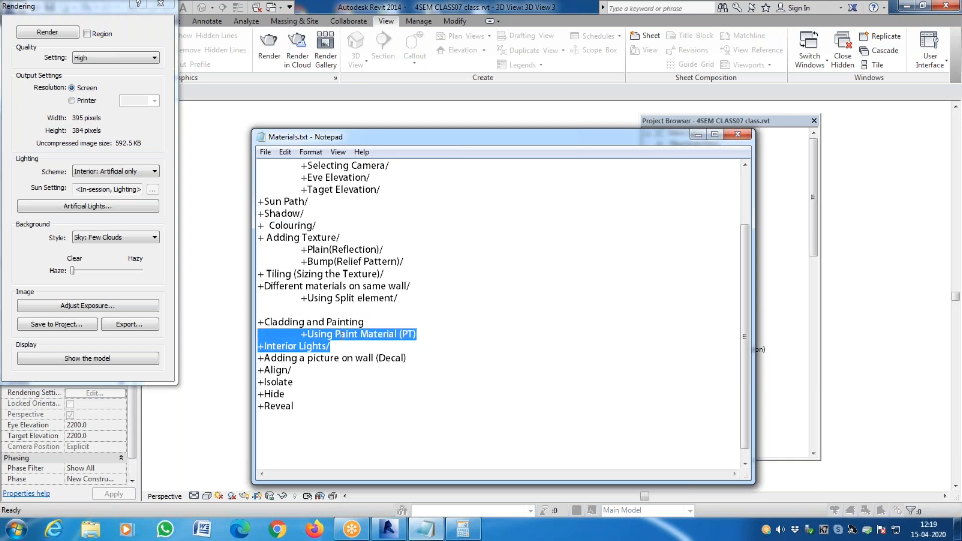
click(449, 337)
mouse_move(431, 336)
mouse_down()
mouse_move(258, 334)
mouse_move(264, 323)
mouse_up()
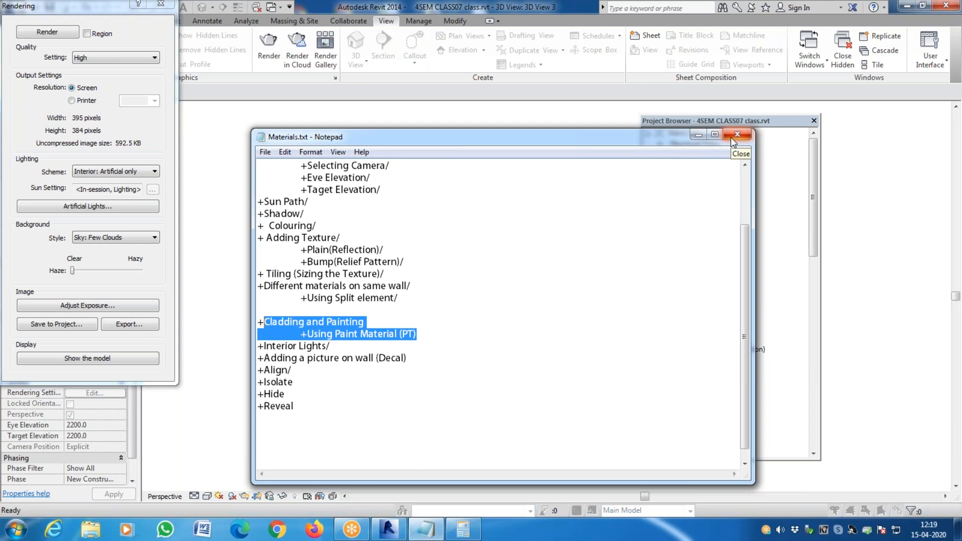
click(436, 314)
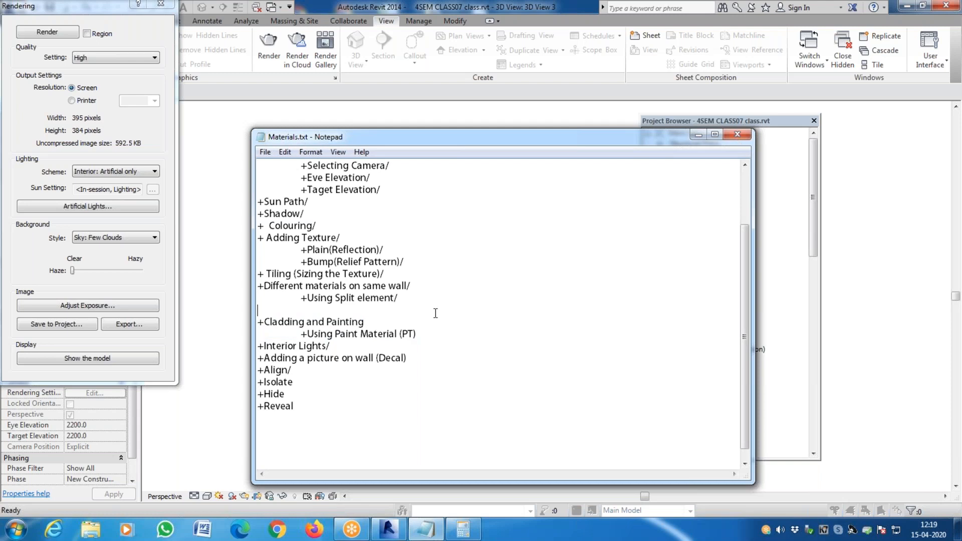
mouse_move(317, 345)
mouse_down()
mouse_move(451, 328)
mouse_move(293, 331)
mouse_up()
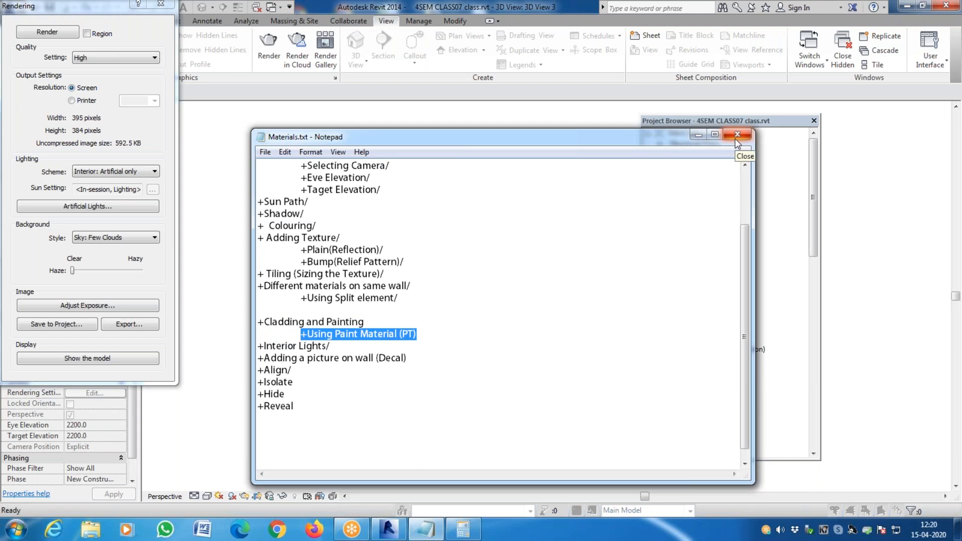
click(344, 341)
drag(334, 341, 414, 335)
Step: Delete the blank line above the Cladding and Painting topic in the notes
click(428, 337)
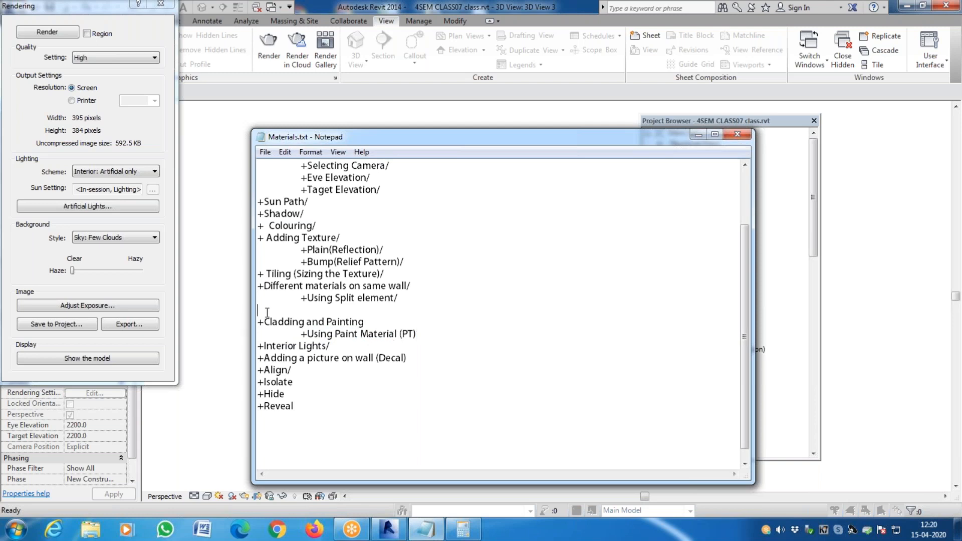
click(308, 314)
key(Delete)
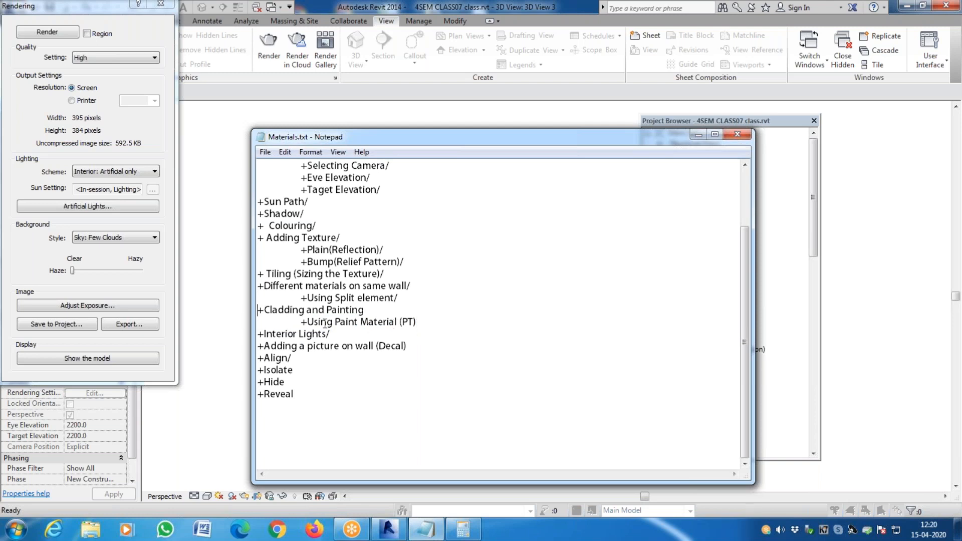
Step: Leave the notes and return to Revit to show the model instead of the rendering in 3D View 3
click(742, 138)
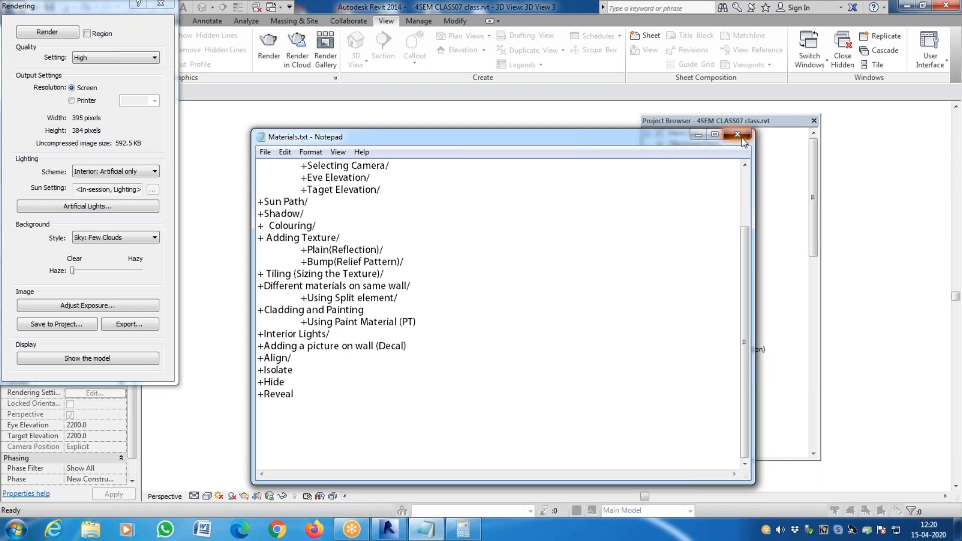
click(554, 284)
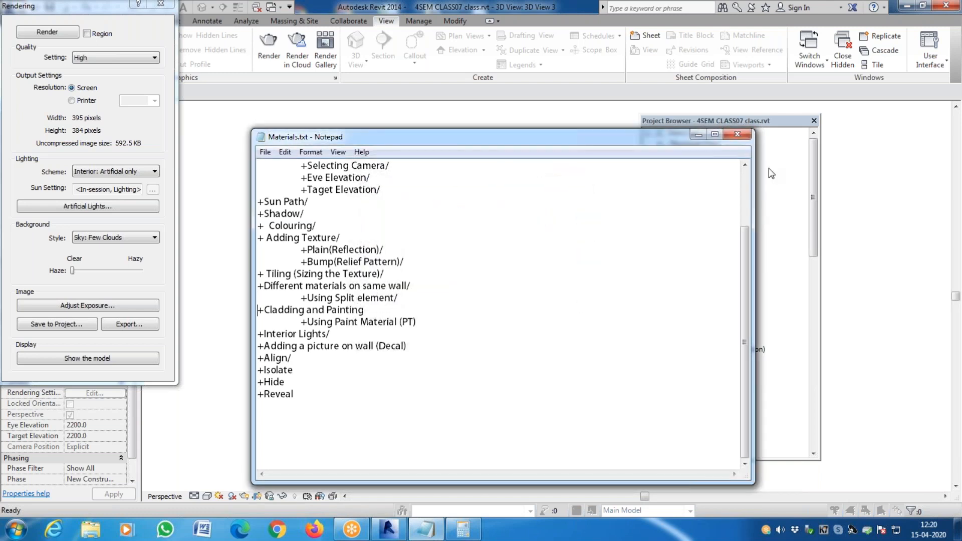
click(697, 134)
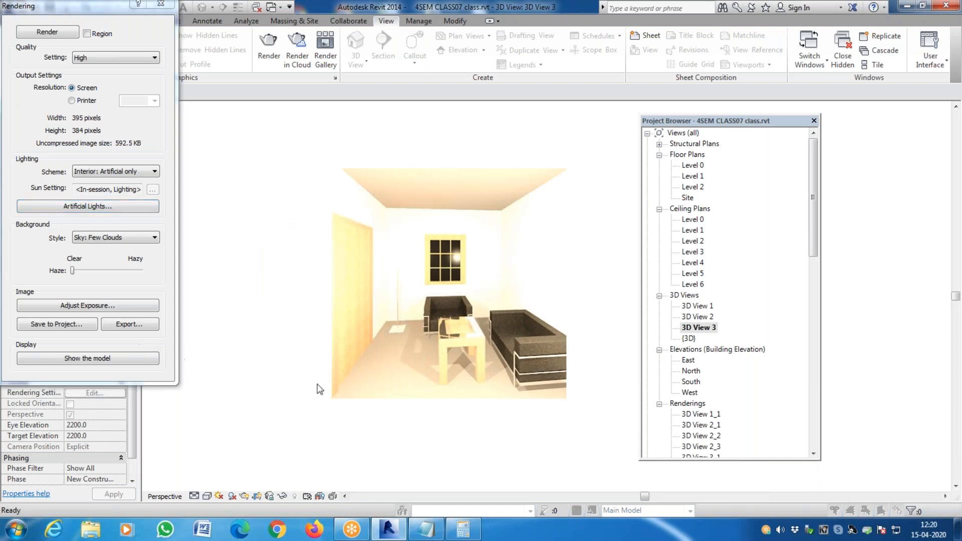
click(694, 328)
double_click(694, 328)
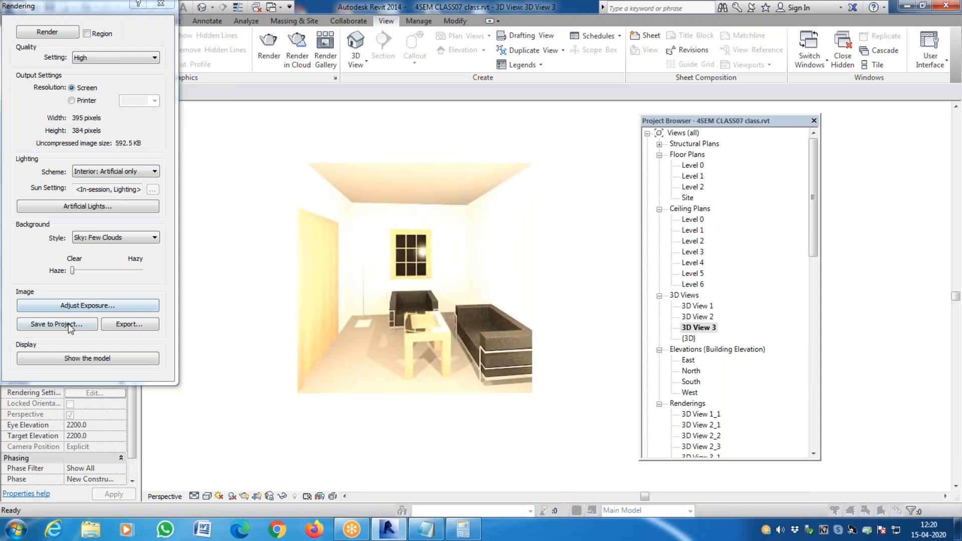
click(71, 359)
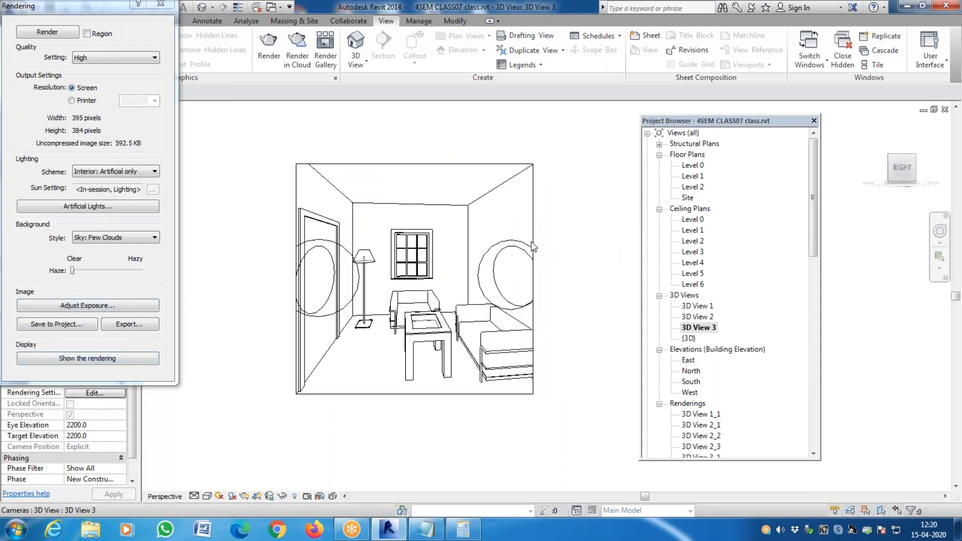
Step: Examine the room's walls, furniture and studio lights in the 3D View 3 camera view
click(458, 235)
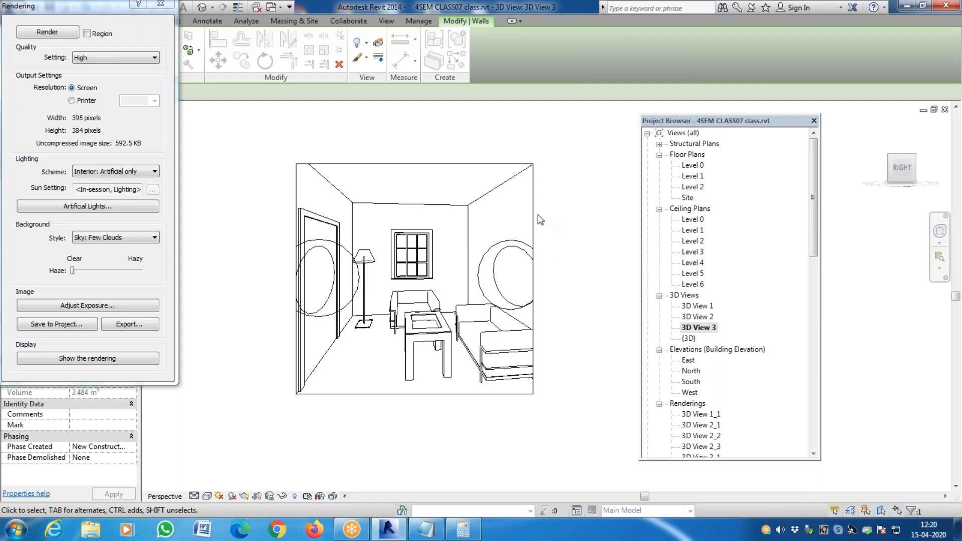
click(431, 208)
click(521, 394)
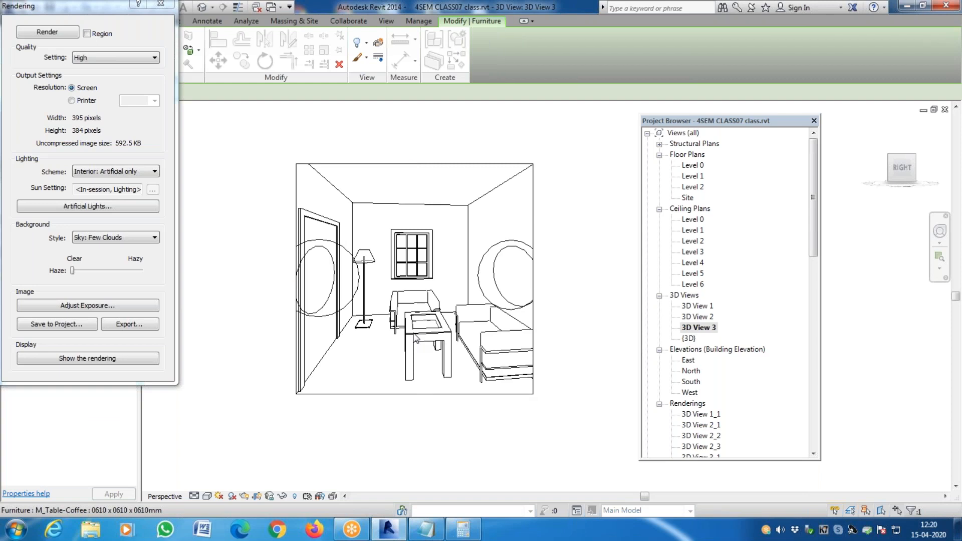
click(508, 252)
click(412, 252)
click(338, 262)
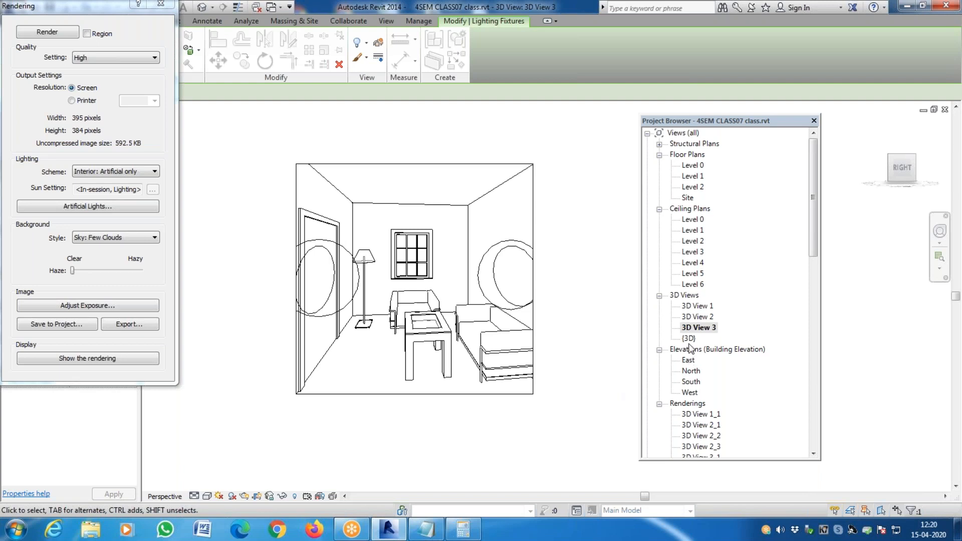
Step: Open the {3D} view and consult the remaining topics in the Materials.txt notes
click(689, 339)
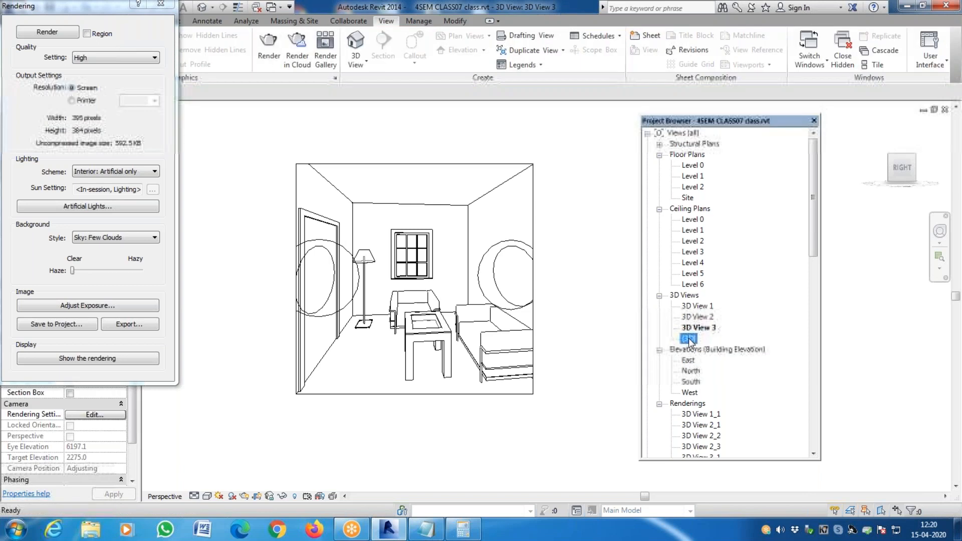
scroll(472, 335, up, 5)
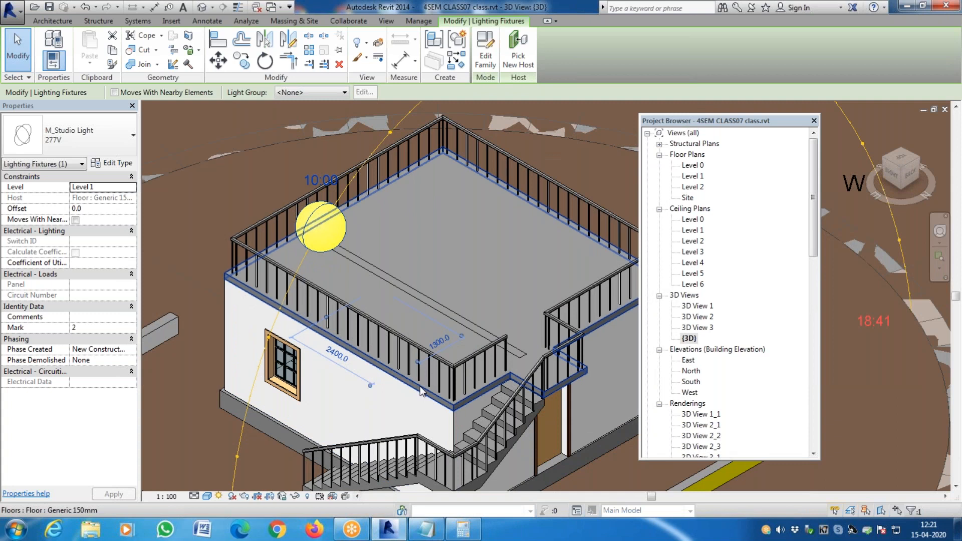
click(427, 529)
click(294, 382)
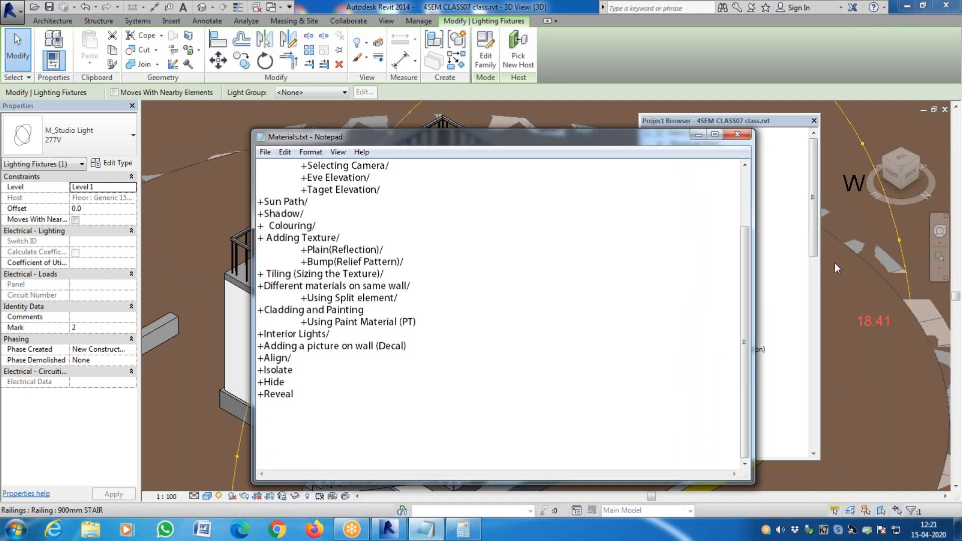
click(698, 135)
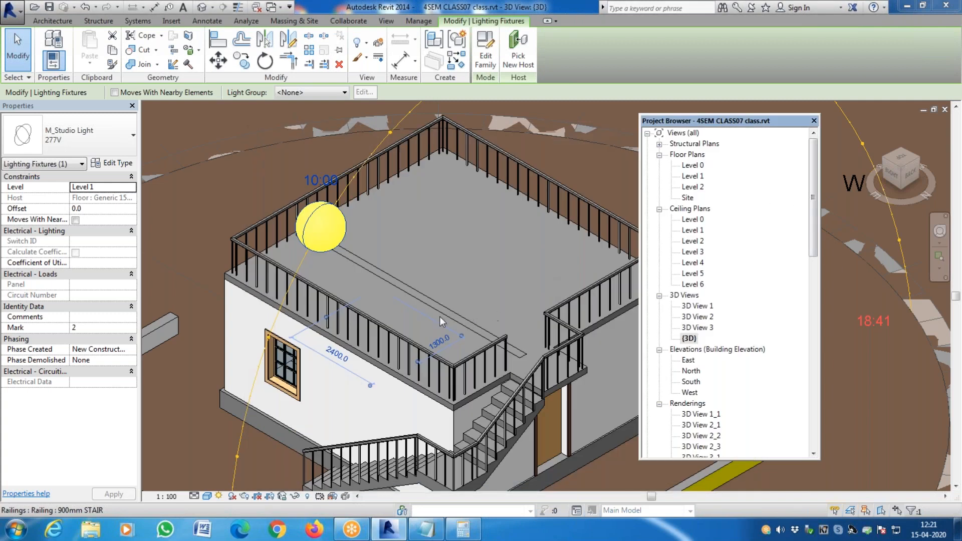
Step: Turn the {3D} view to the house's entrance-door corner and hide the Level 2 roof floor to expose the rooms
click(279, 140)
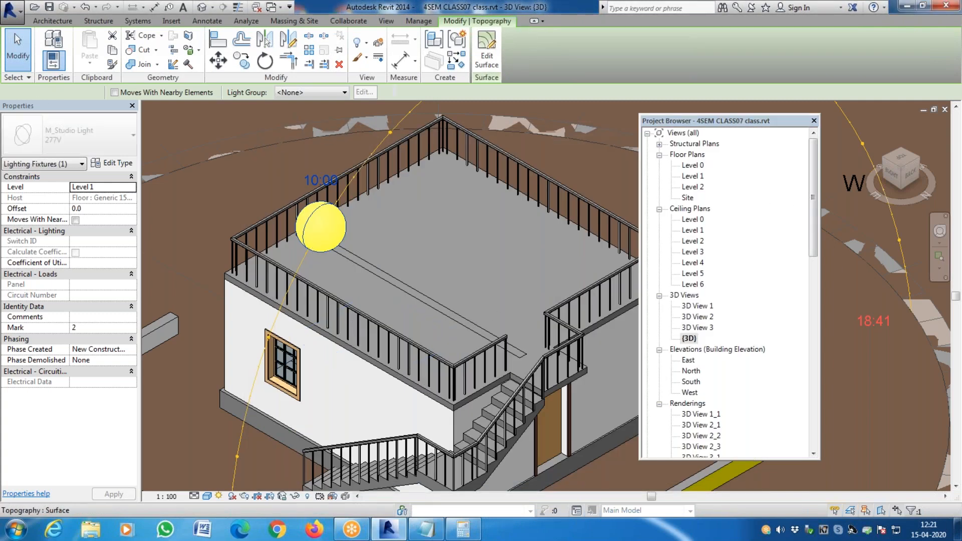
scroll(332, 324, down, 3)
key(Escape)
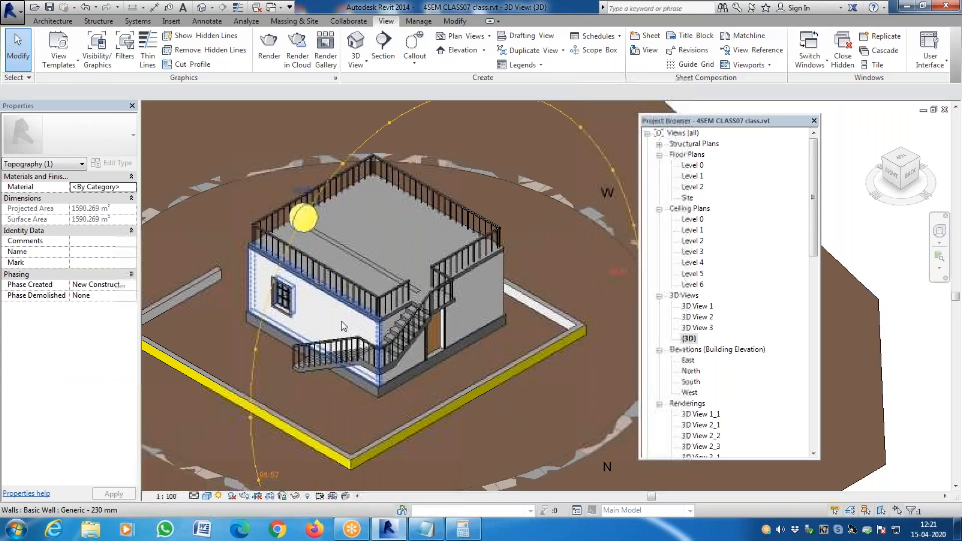
scroll(392, 314, up, 4)
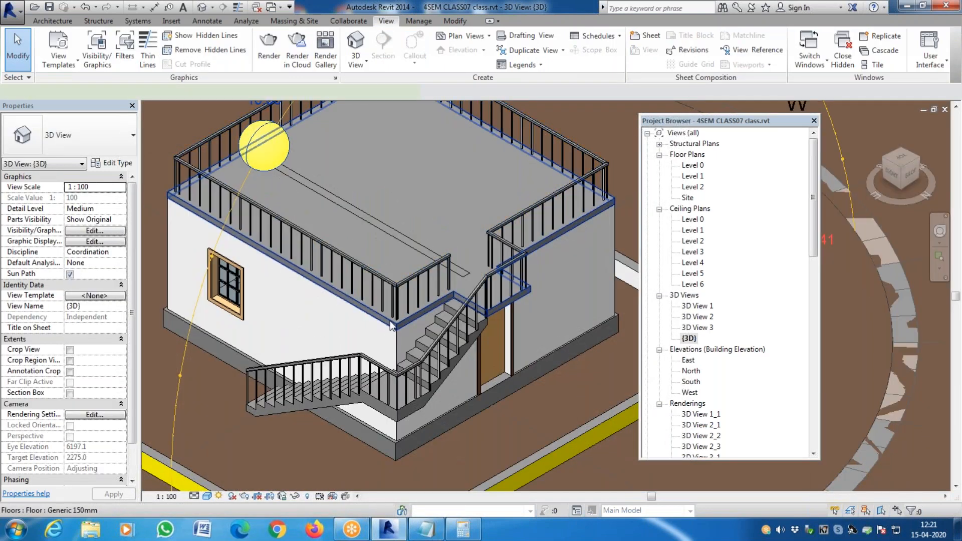
click(392, 325)
drag(900, 156, 902, 153)
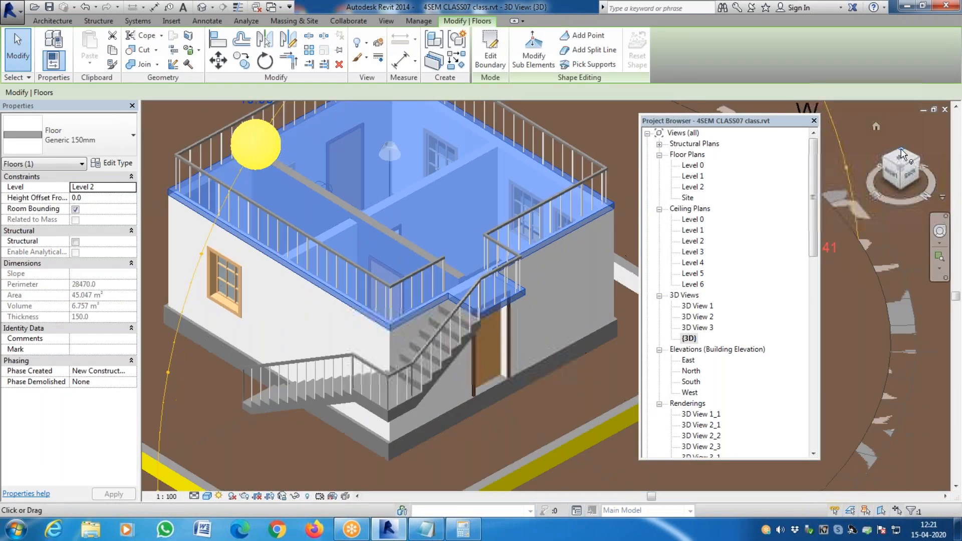
click(902, 153)
scroll(433, 375, up, 5)
scroll(282, 375, down, 3)
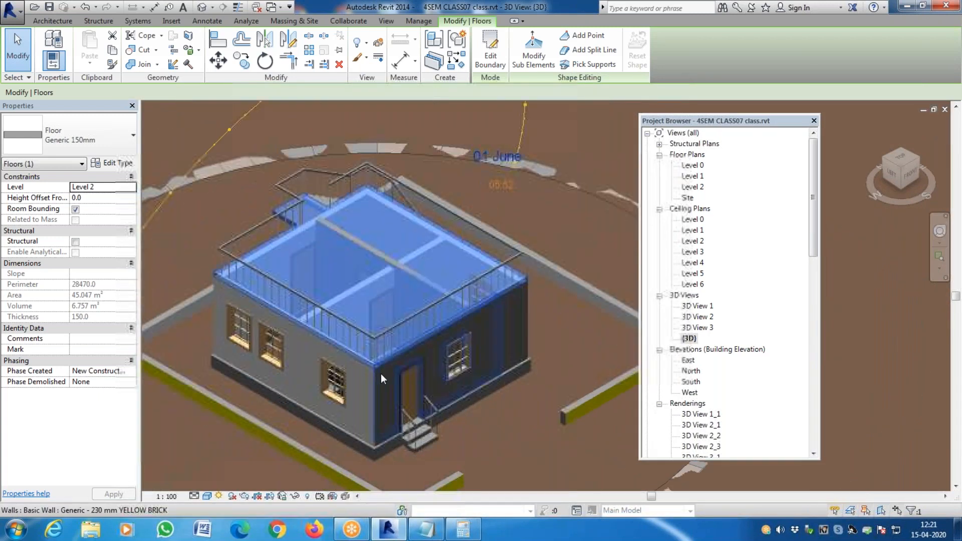
scroll(380, 377, up, 3)
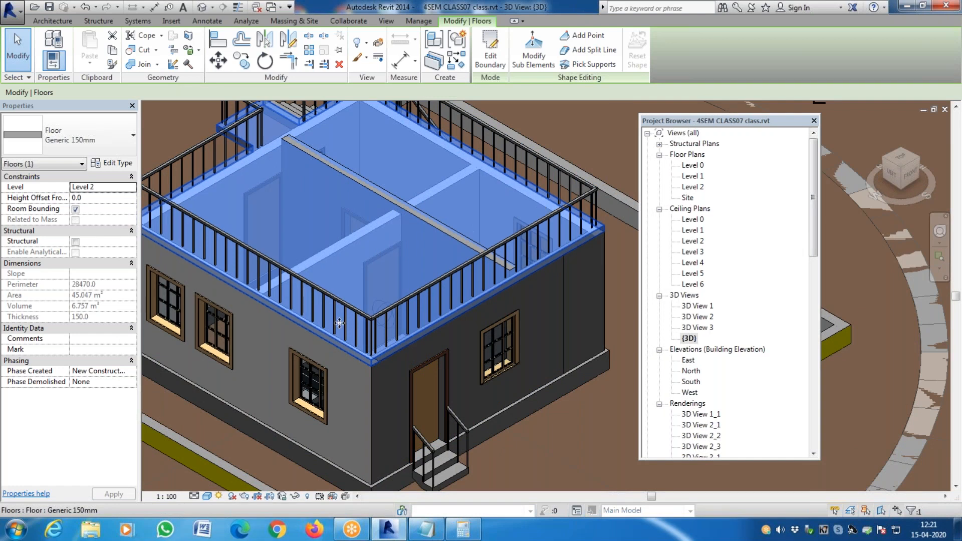
right_click(395, 245)
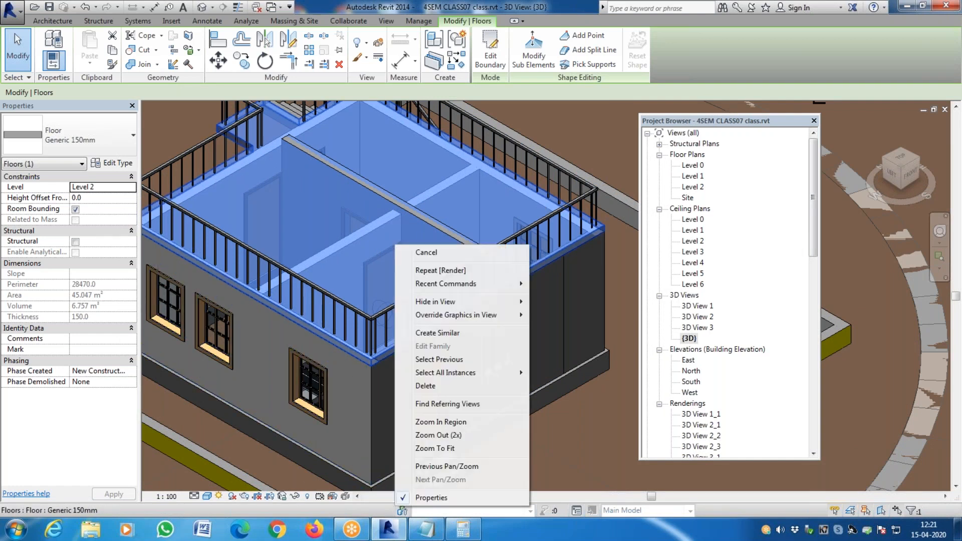
mouse_move(438, 302)
click(594, 303)
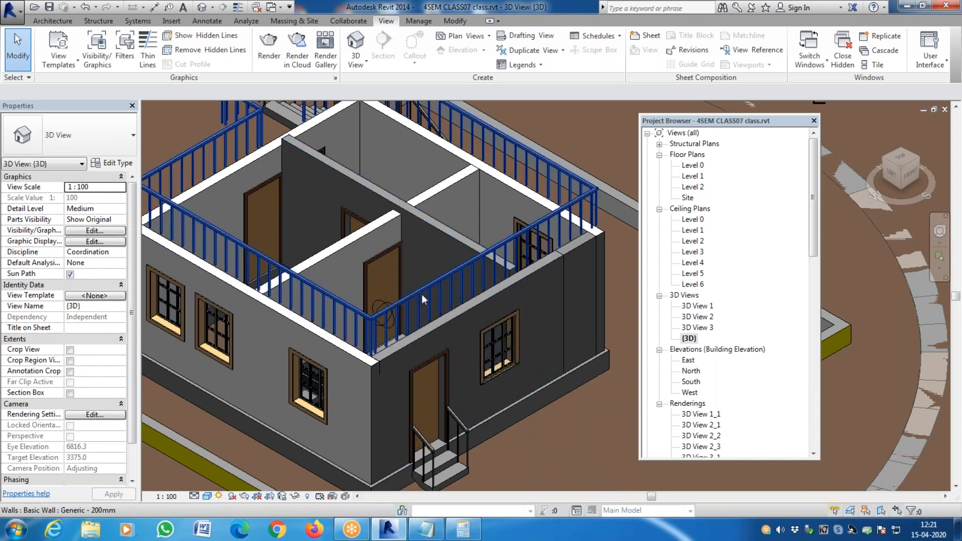
Step: Inspect the layer structure of the Generic - 200mm interior partition wall, leaving its type properties unchanged
scroll(359, 266, up, 4)
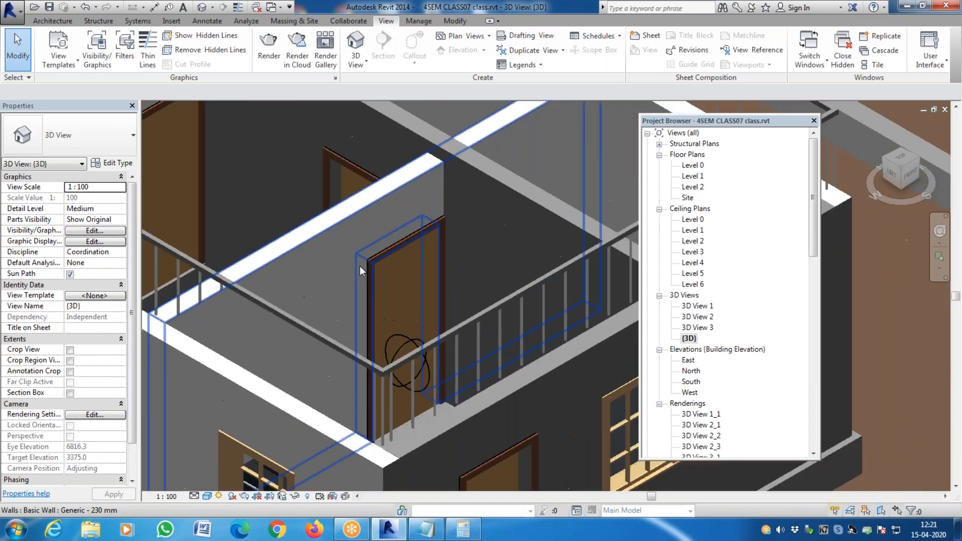
click(519, 194)
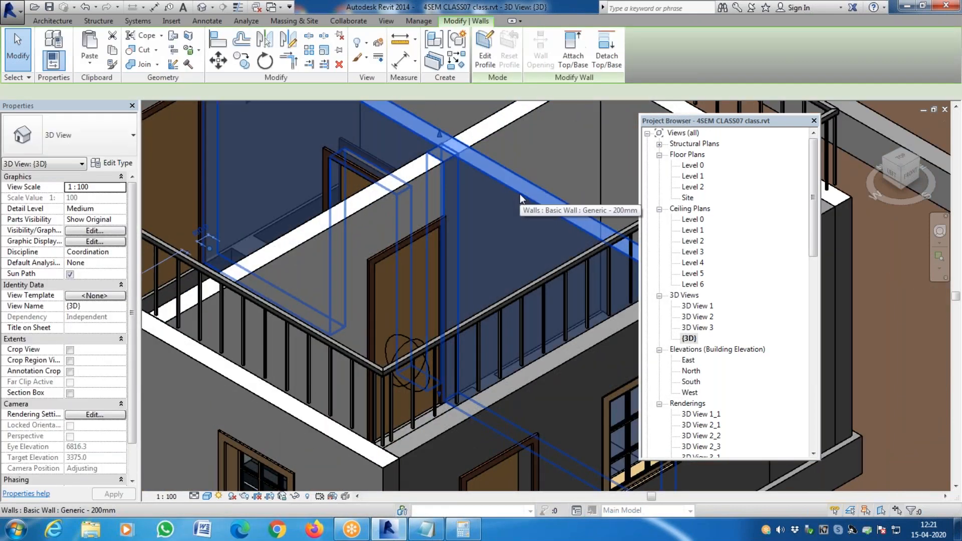
scroll(347, 248, down, 3)
scroll(347, 248, down, 3)
scroll(396, 283, up, 2)
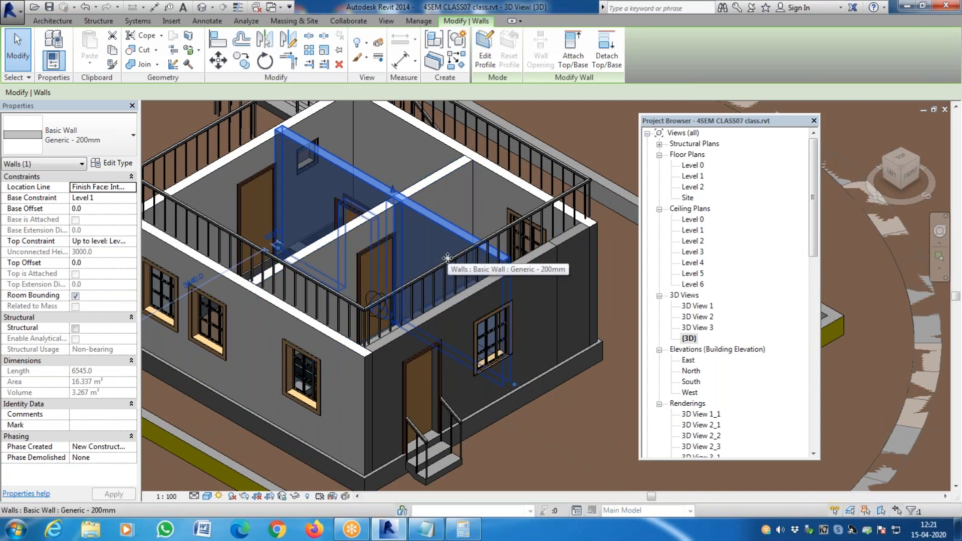
scroll(447, 258, up, 3)
scroll(458, 269, down, 3)
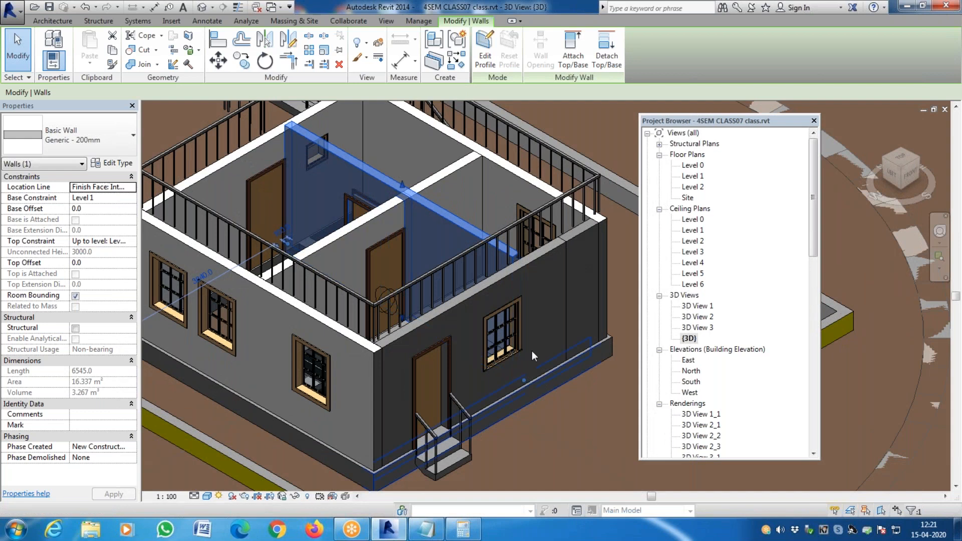
scroll(440, 325, up, 2)
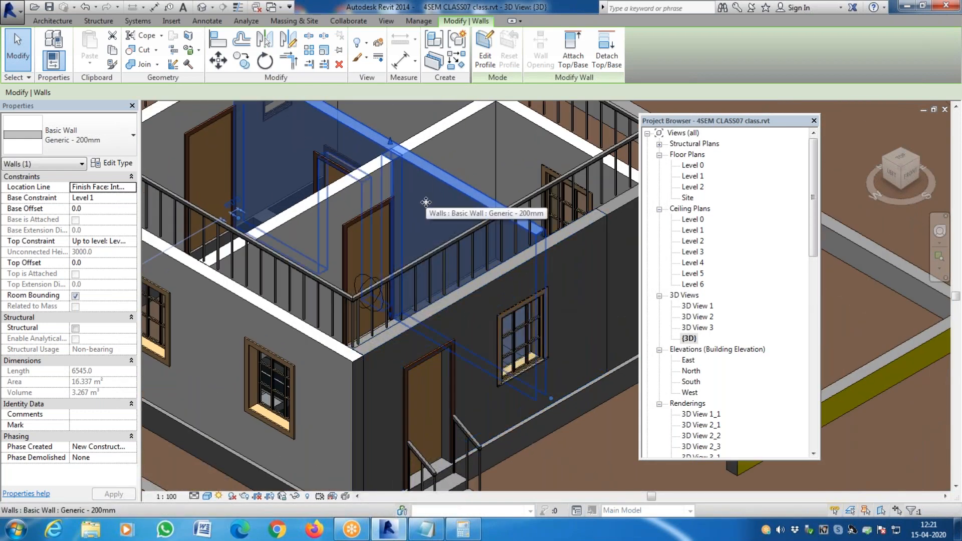
click(122, 164)
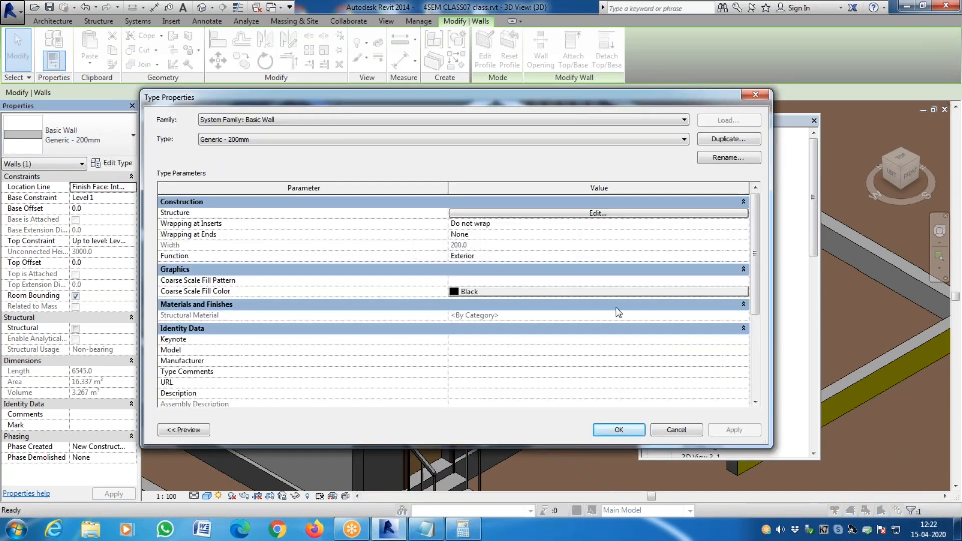
click(618, 214)
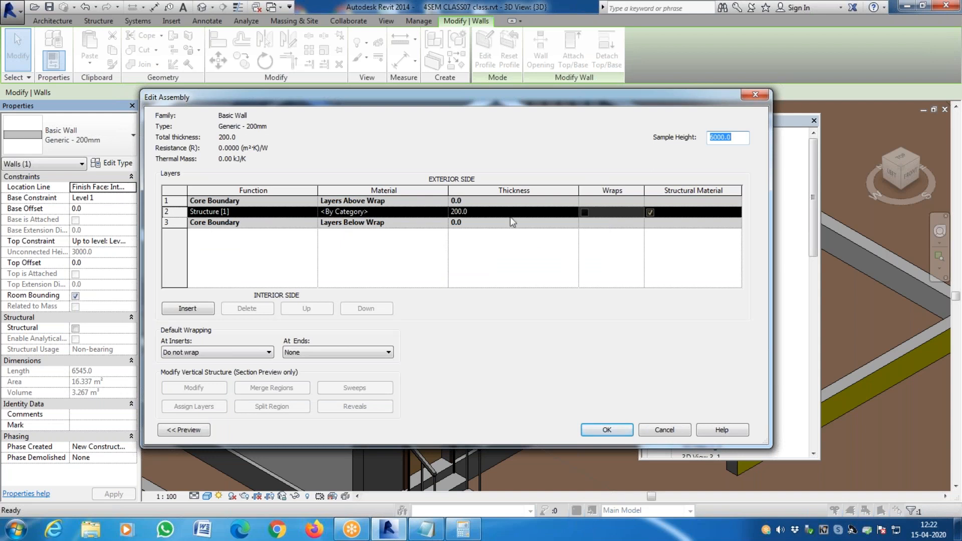
click(759, 94)
click(757, 98)
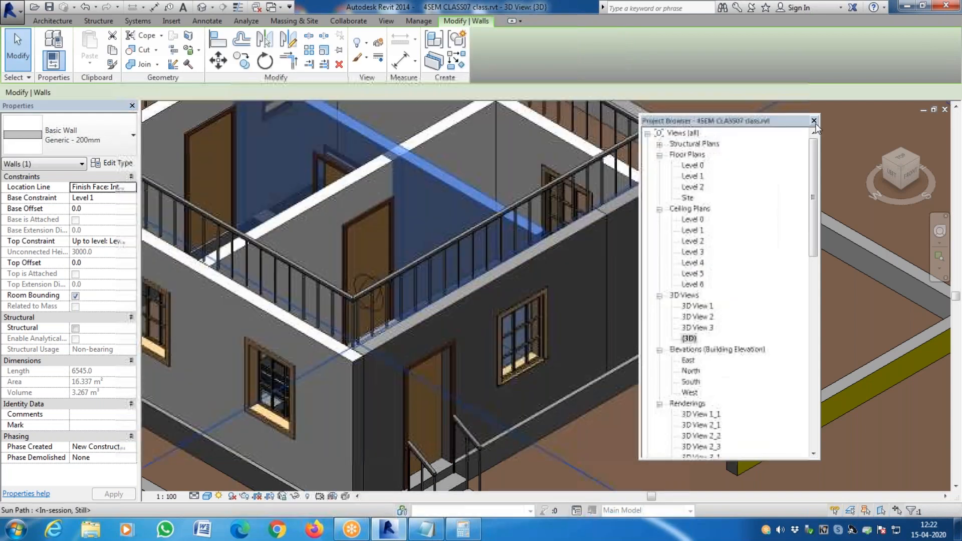
Step: Close the Project Browser and clear the partition wall selection in the {3D} view
click(813, 121)
scroll(427, 303, down, 2)
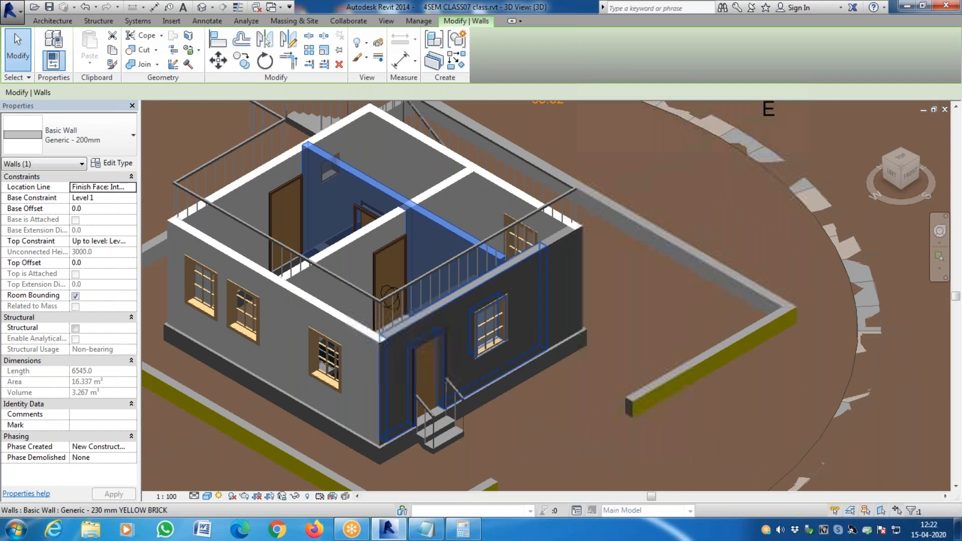
scroll(422, 314, down, 2)
scroll(422, 315, up, 3)
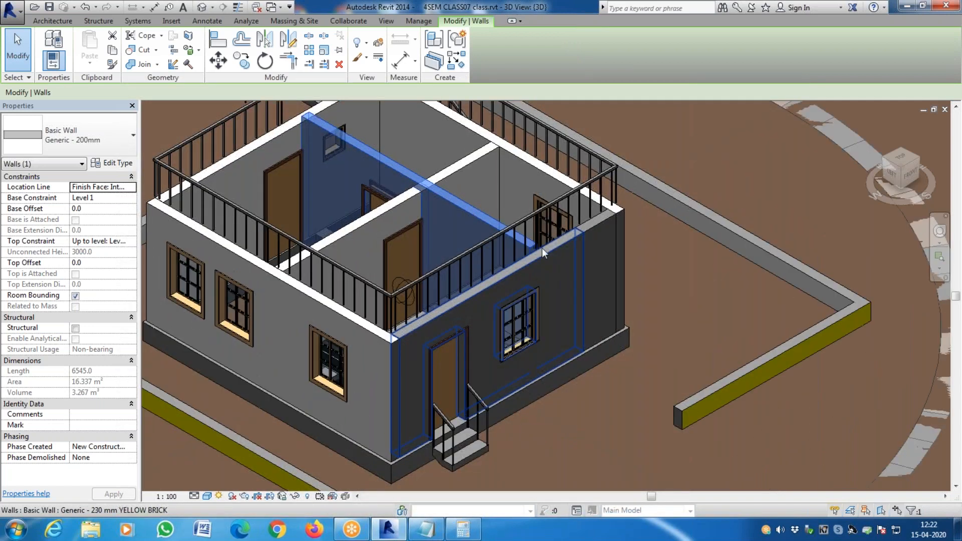
click(684, 156)
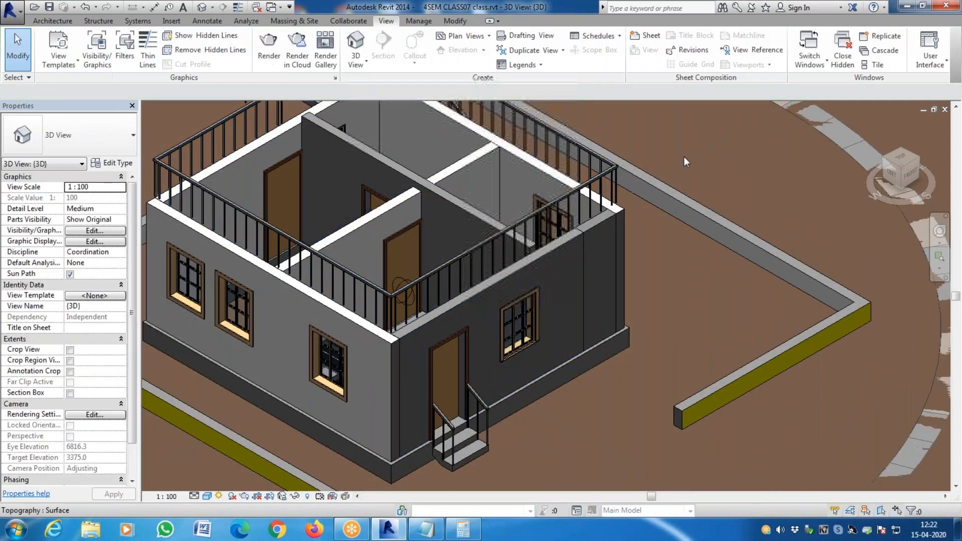
Step: Recheck the type properties of the 200 mm partition wall and look over the opened-up house
double_click(443, 239)
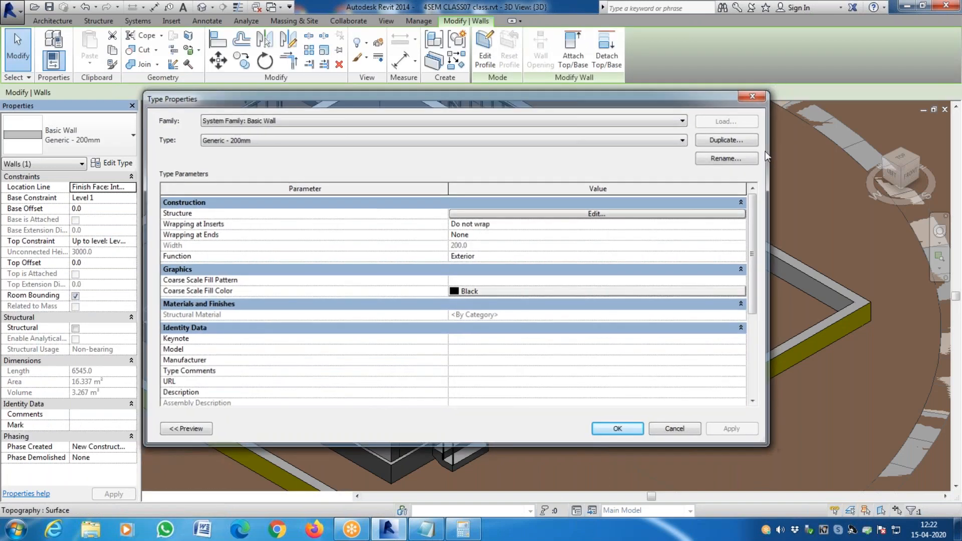
key(Escape)
key(Escape)
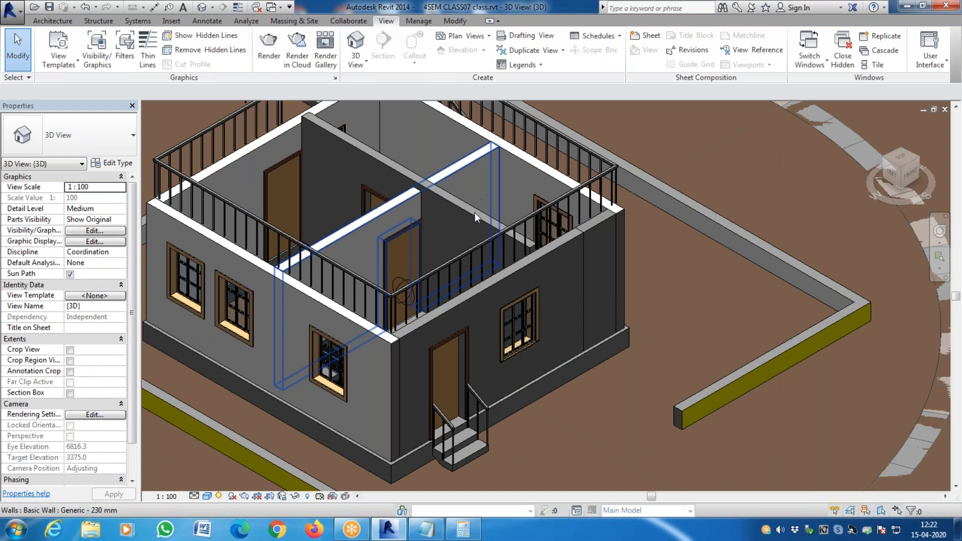
scroll(474, 329, down, 5)
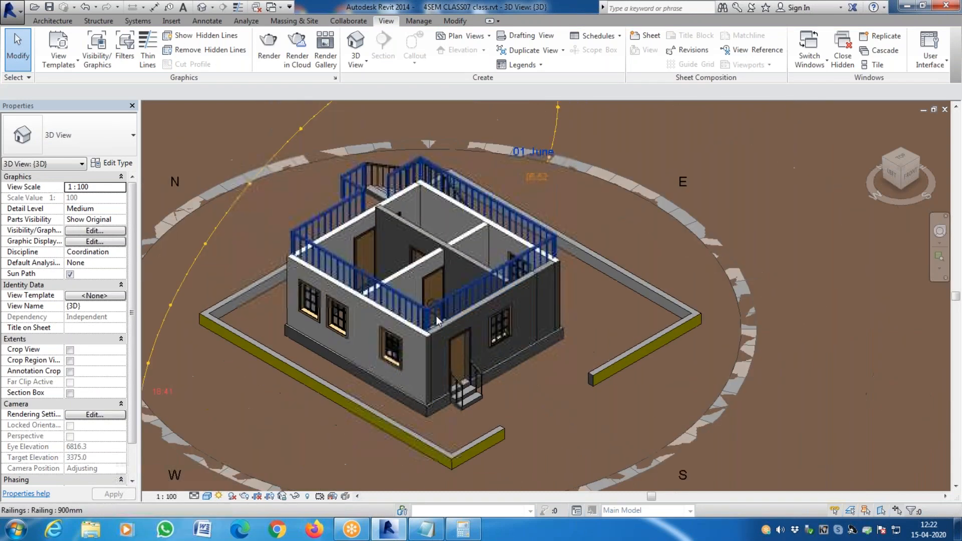
scroll(544, 264, up, 5)
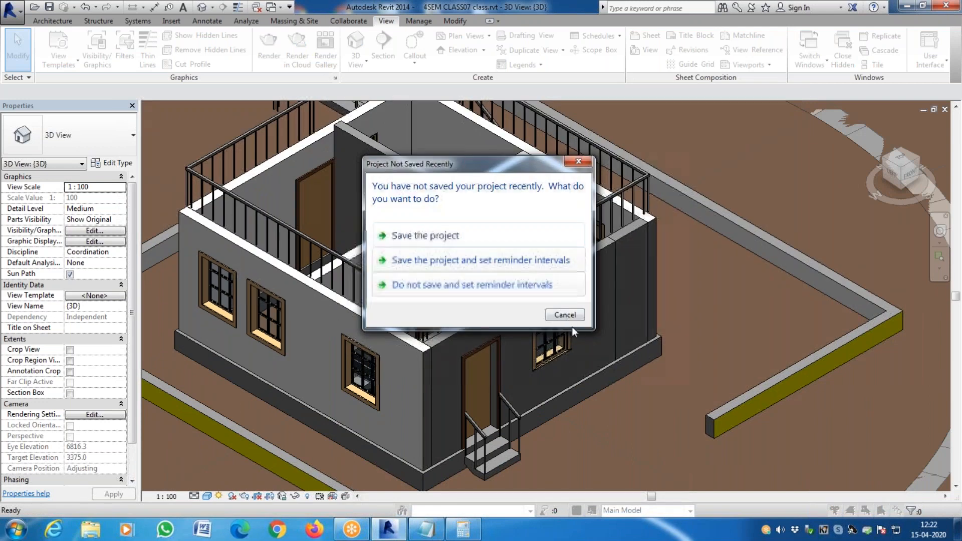
Step: Save the project as 4SEM CLASS08 class.rvt in the CLASS 08 folder under ADVANCED REVIT, declining the save reminder and family loading
click(563, 315)
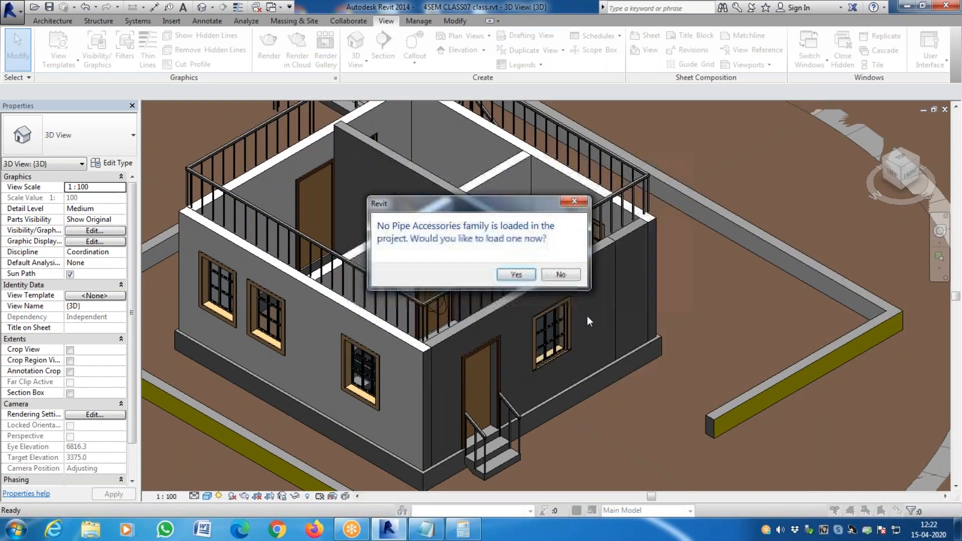
click(560, 275)
key(alt+f)
key(a)
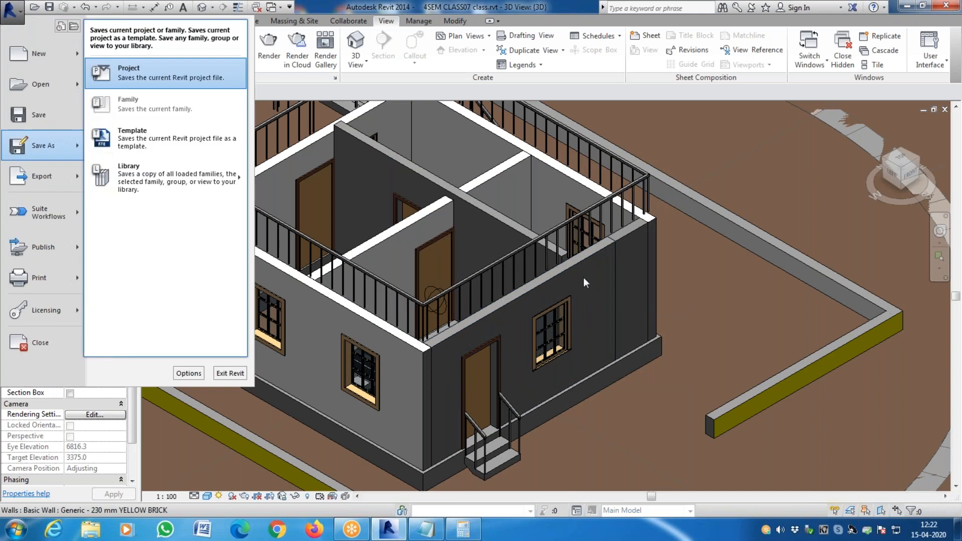
key(Up)
key(Up)
key(Up)
key(Up)
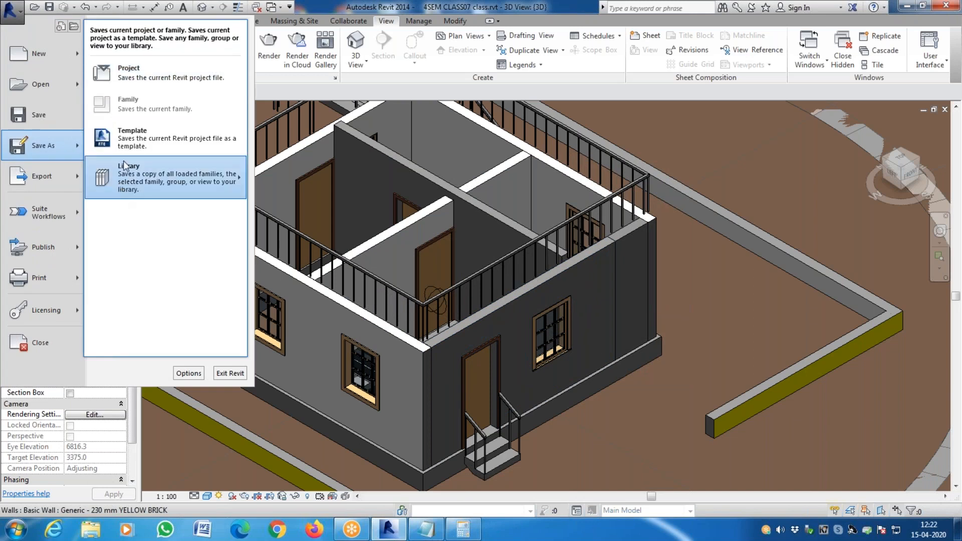
key(Escape)
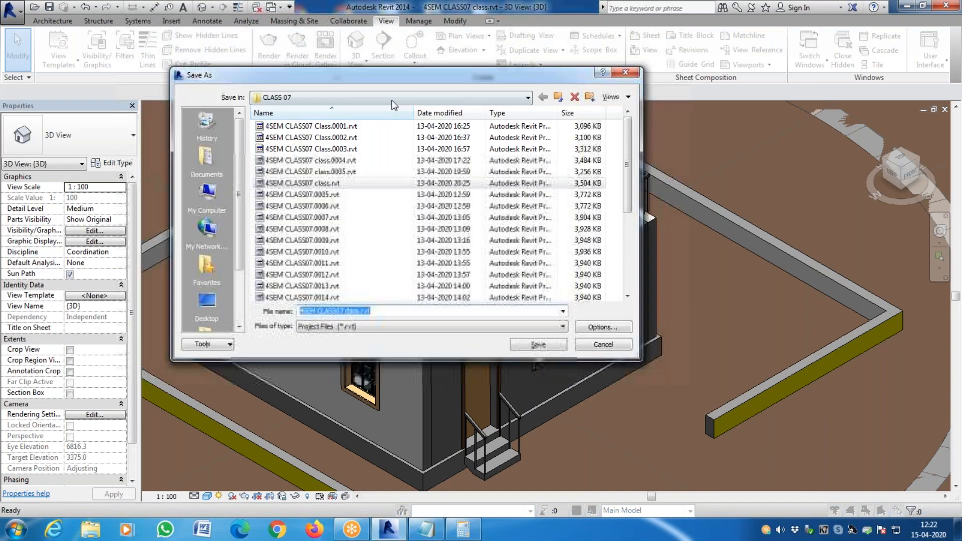
click(559, 98)
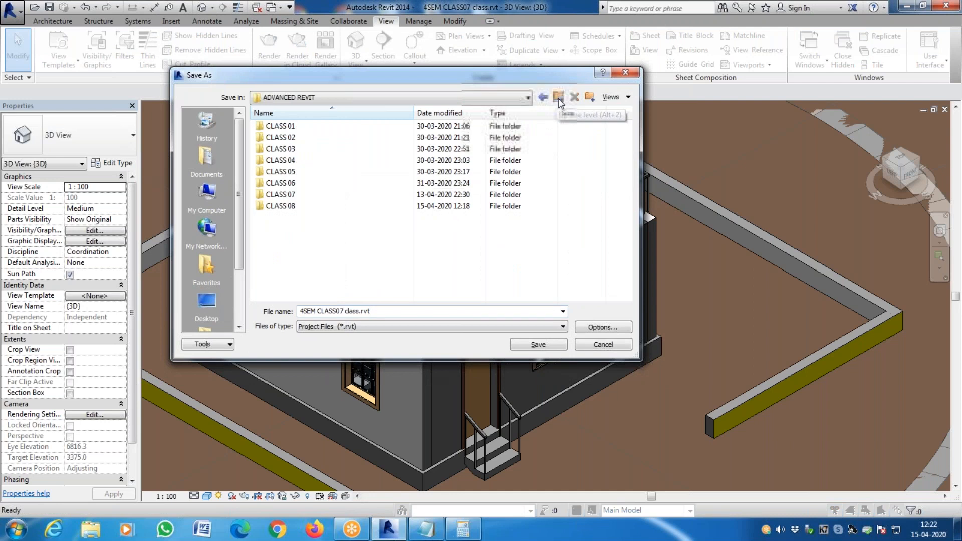
double_click(293, 207)
click(345, 311)
drag(340, 311, 343, 311)
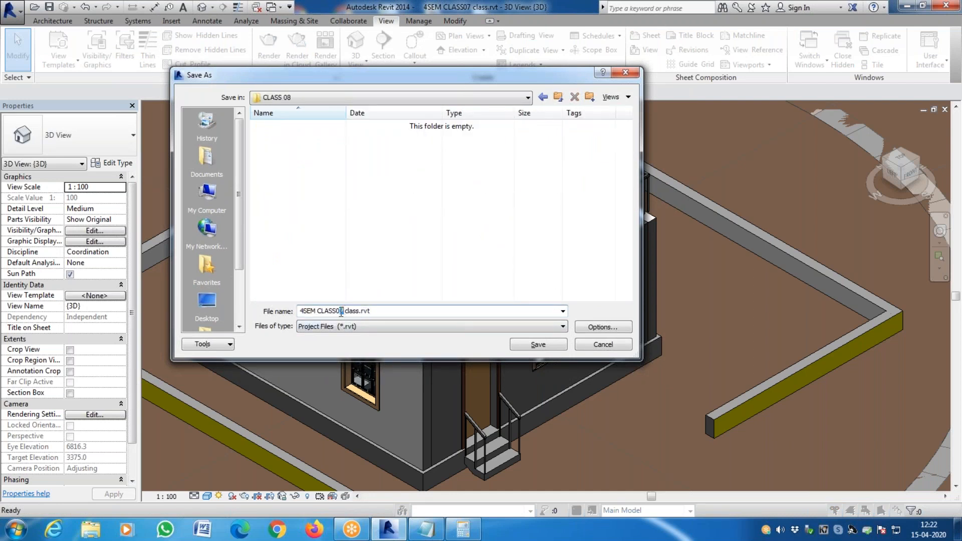
click(546, 346)
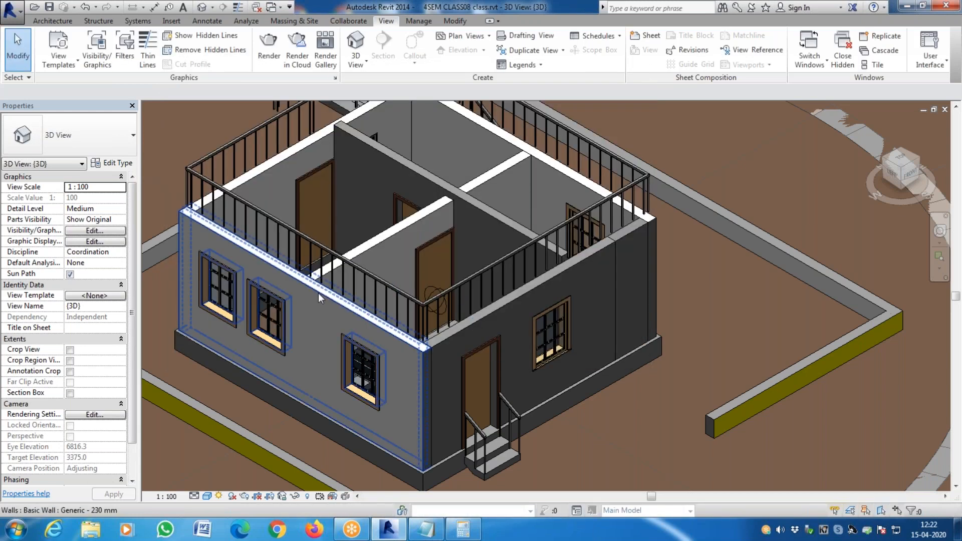
Step: Examine the long Generic - 200mm partition wall between the rooms in the {3D} view, leaving nothing selected
scroll(318, 293, down, 4)
scroll(466, 298, up, 8)
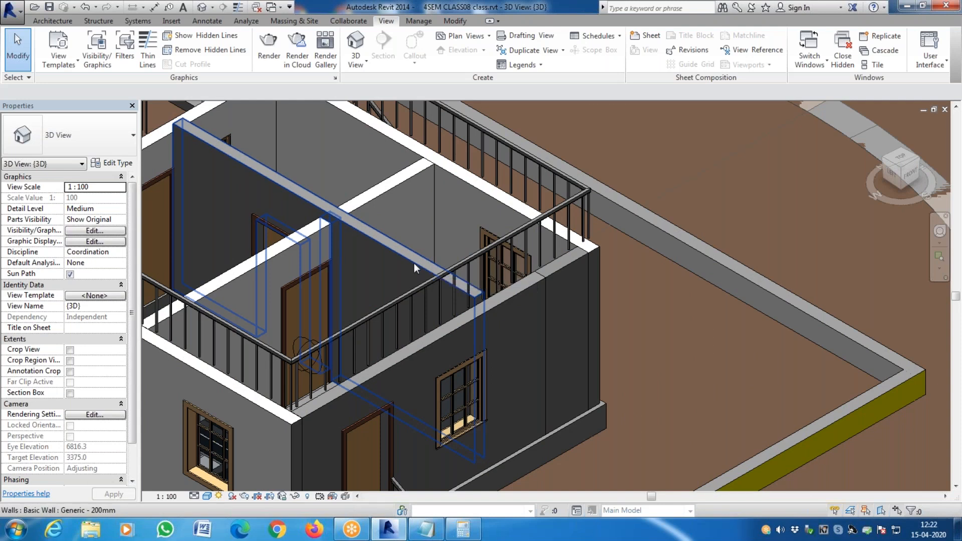
scroll(414, 260, down, 5)
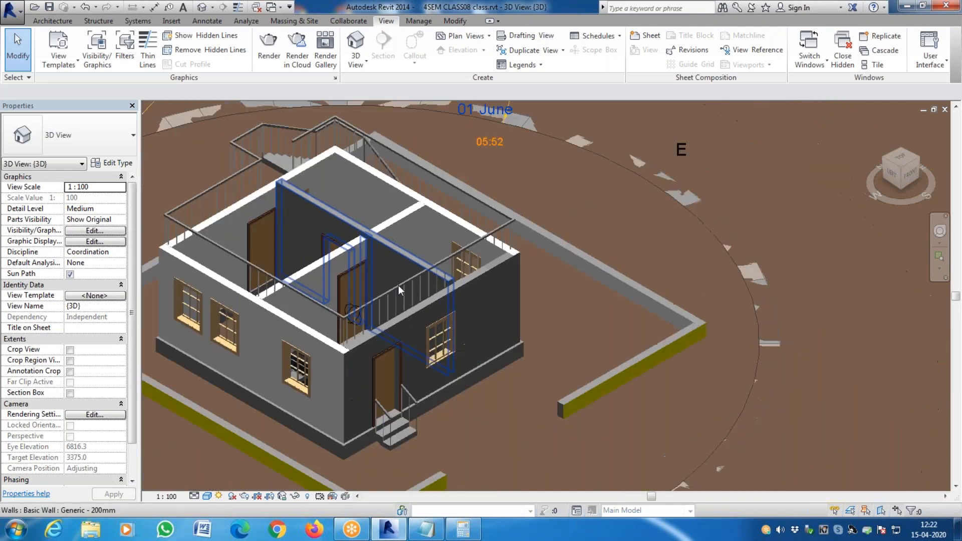
click(408, 262)
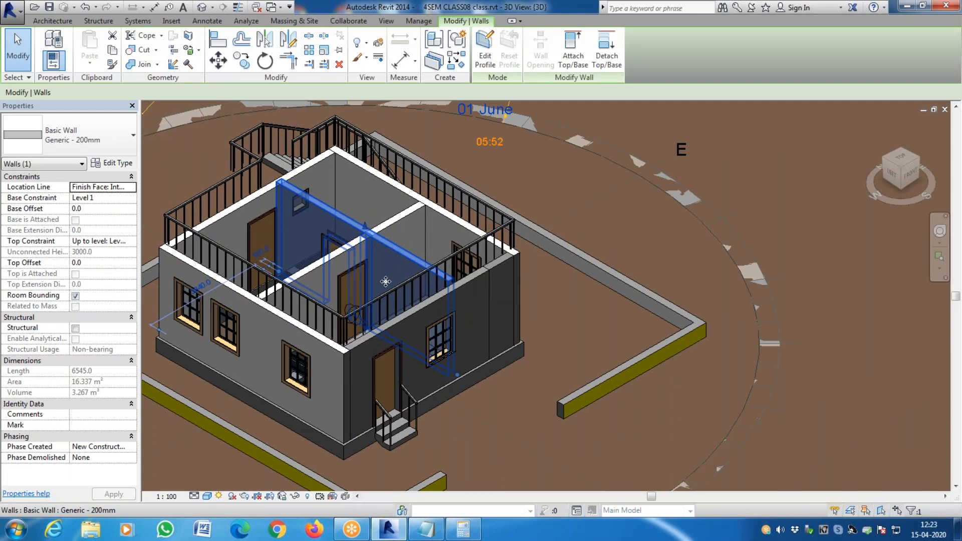
scroll(386, 281, up, 5)
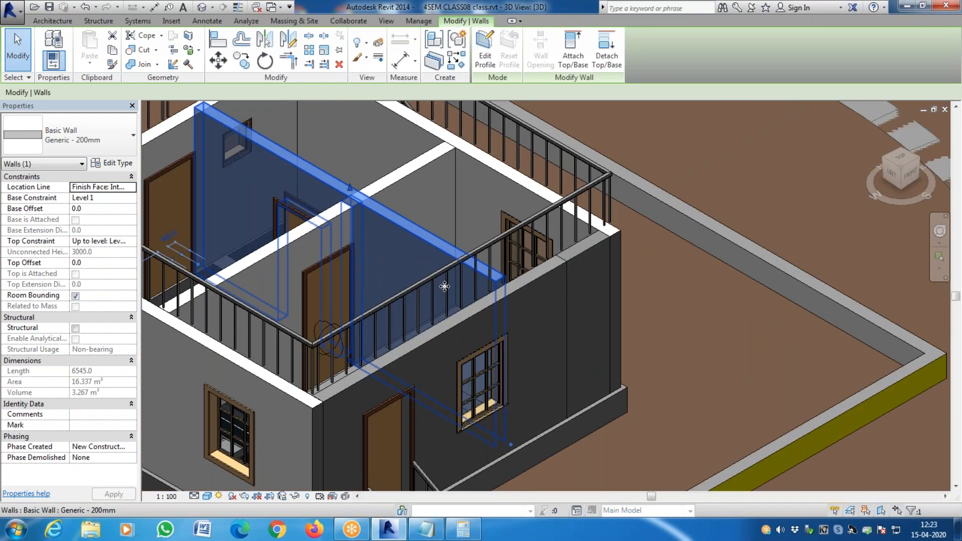
key(Escape)
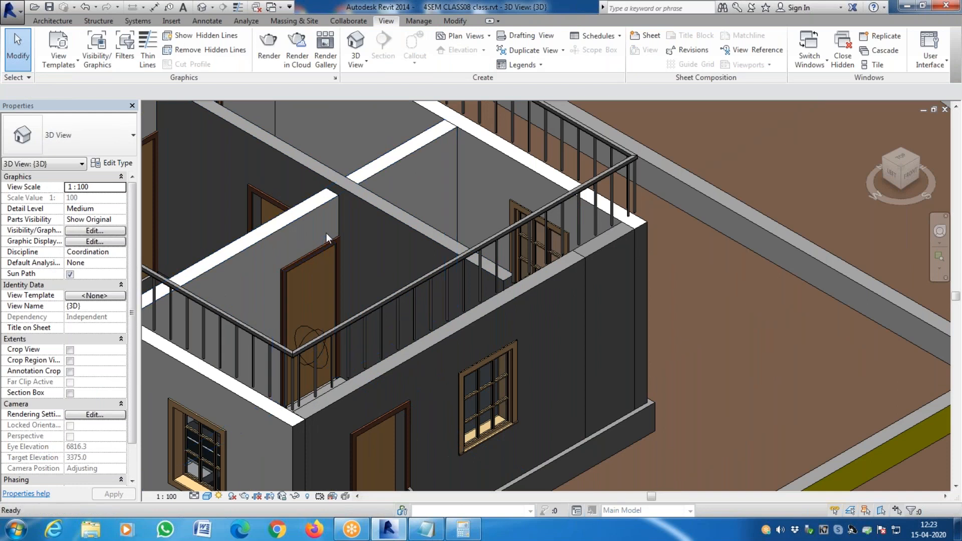
Step: Paint the entrance-side face of the long 200 mm partition wall with the WHITE WALL material
key(p)
key(t)
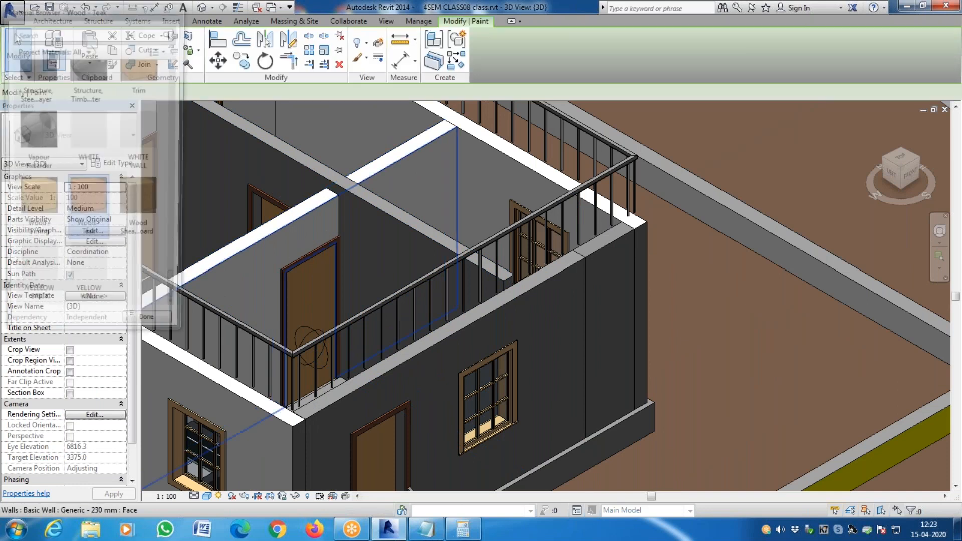
drag(175, 291, 187, 321)
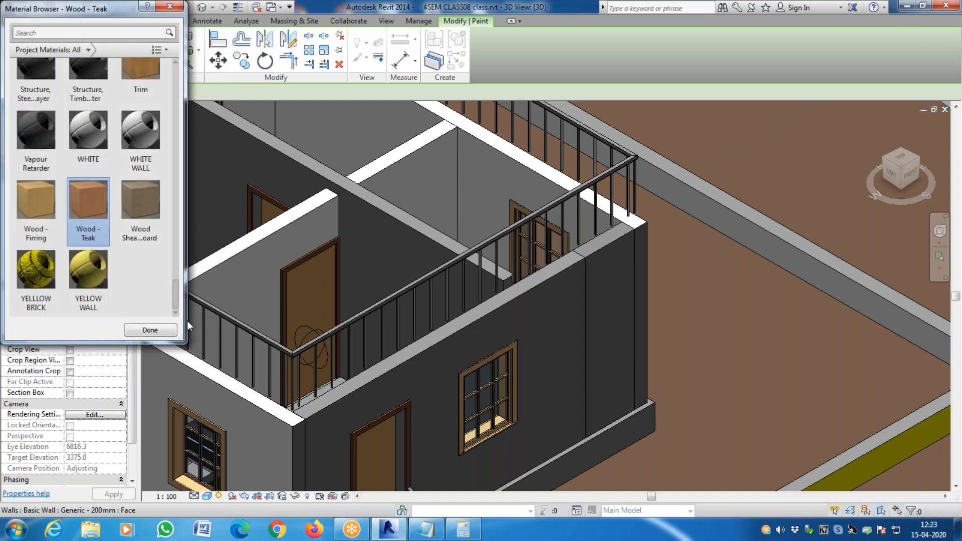
click(150, 129)
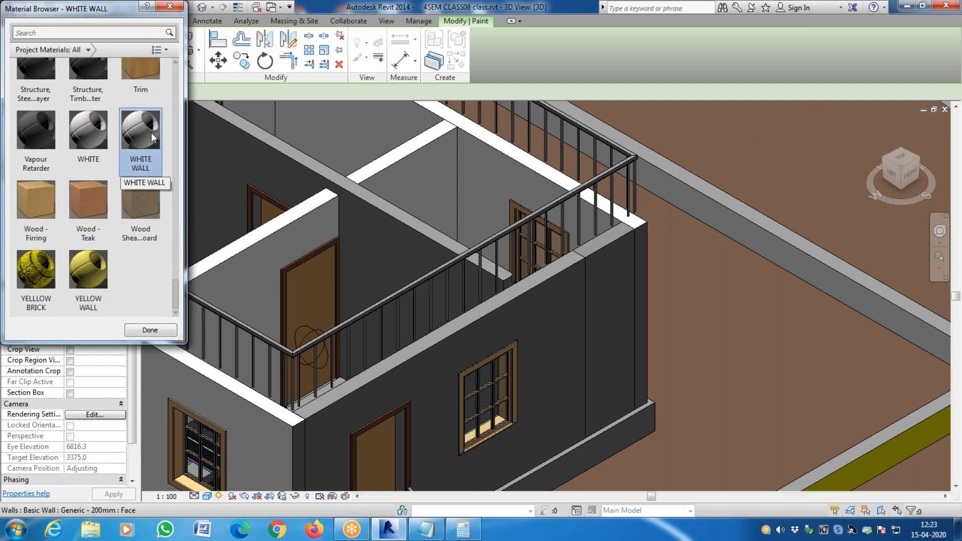
click(402, 232)
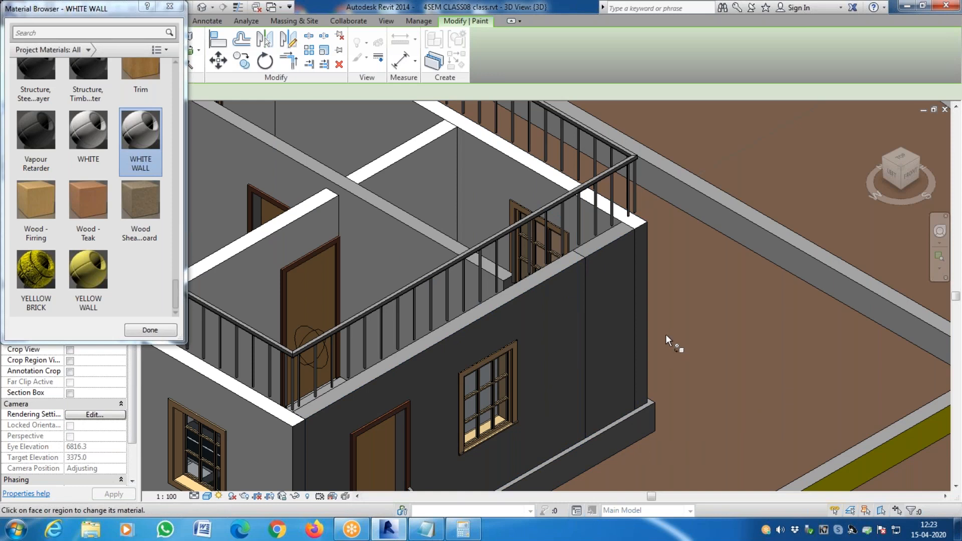
scroll(528, 268, down, 4)
scroll(502, 322, up, 1)
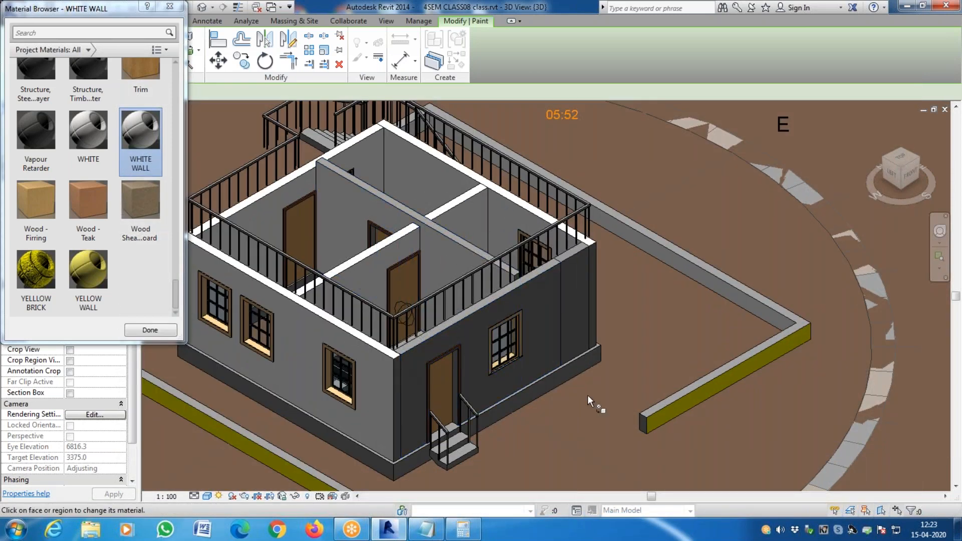
key(Escape)
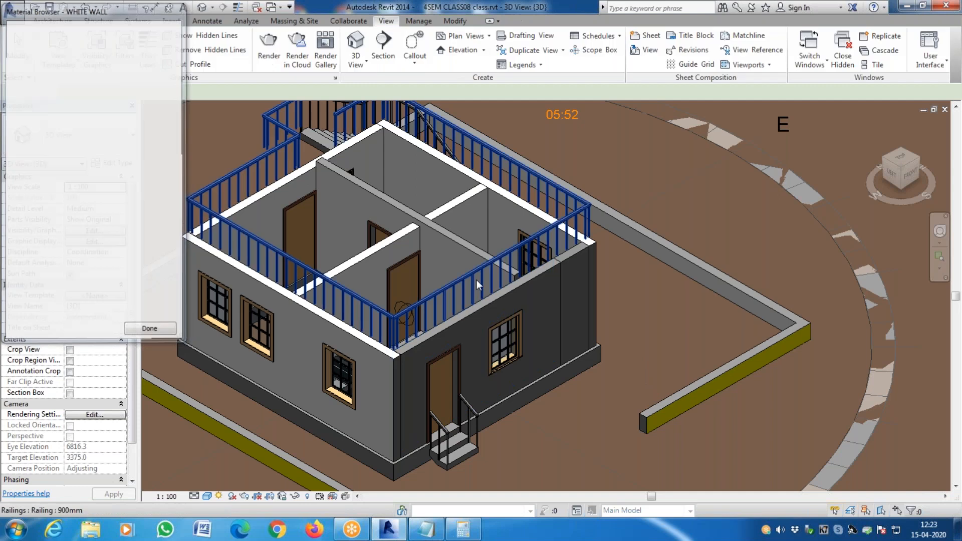
key(p)
key(t)
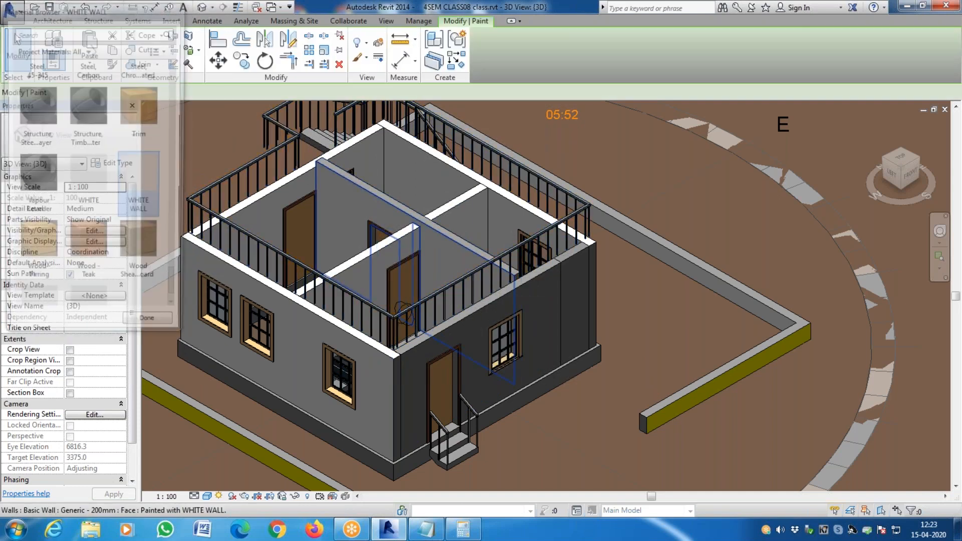
key(Escape)
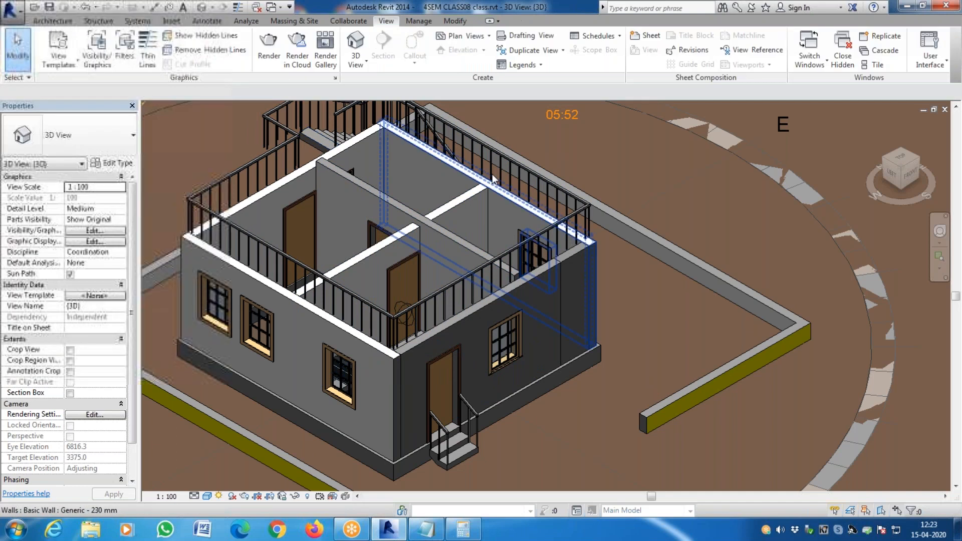
Step: Remove the paint from the entrance-side face of the long partition wall using Remove Paint
click(447, 22)
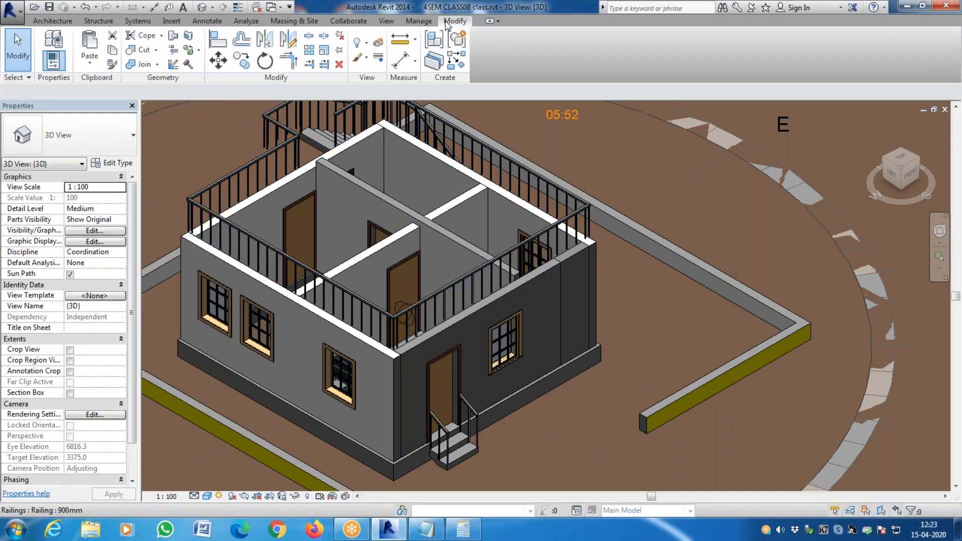
click(199, 52)
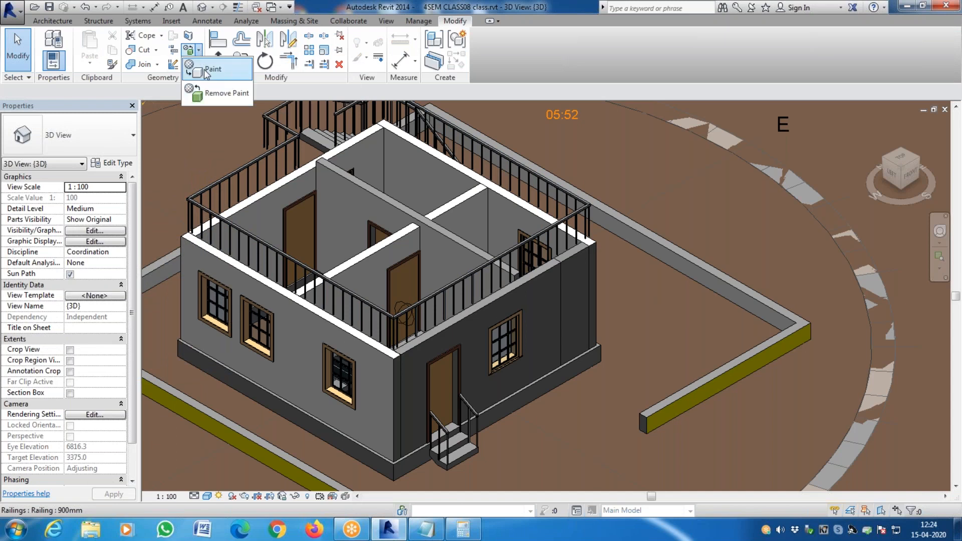
click(215, 94)
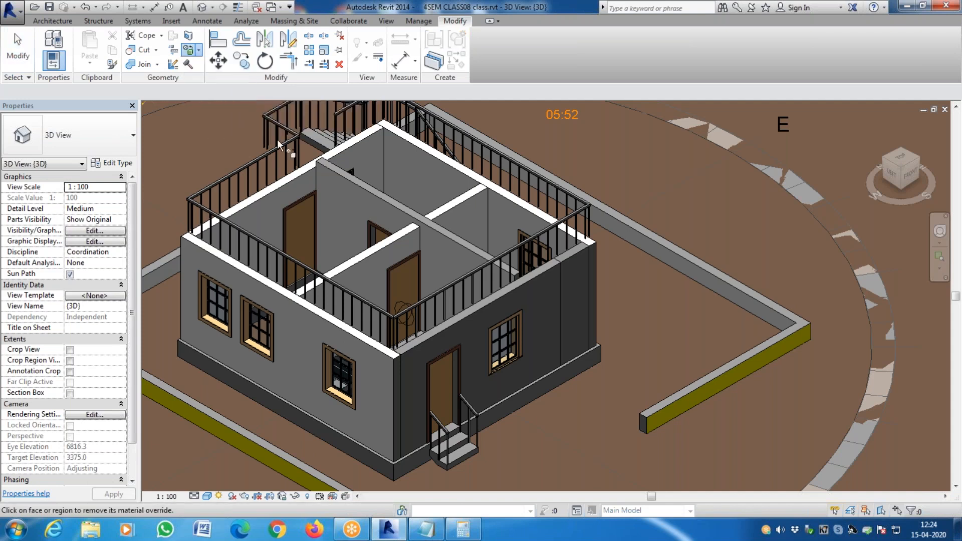
click(444, 239)
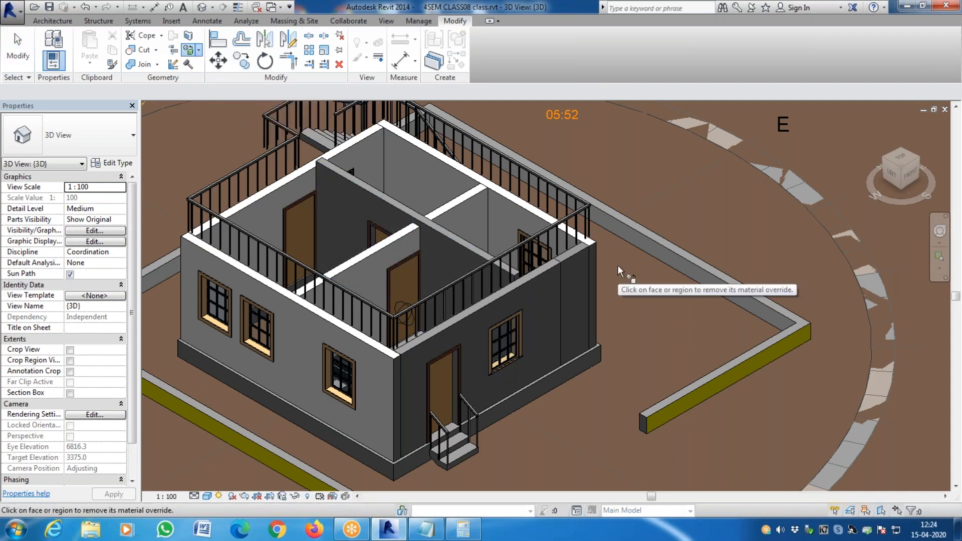
key(Escape)
Step: Repaint the entrance-side face of the long partition wall with WHITE WALL and leave the Paint tool
key(t)
drag(182, 291, 184, 318)
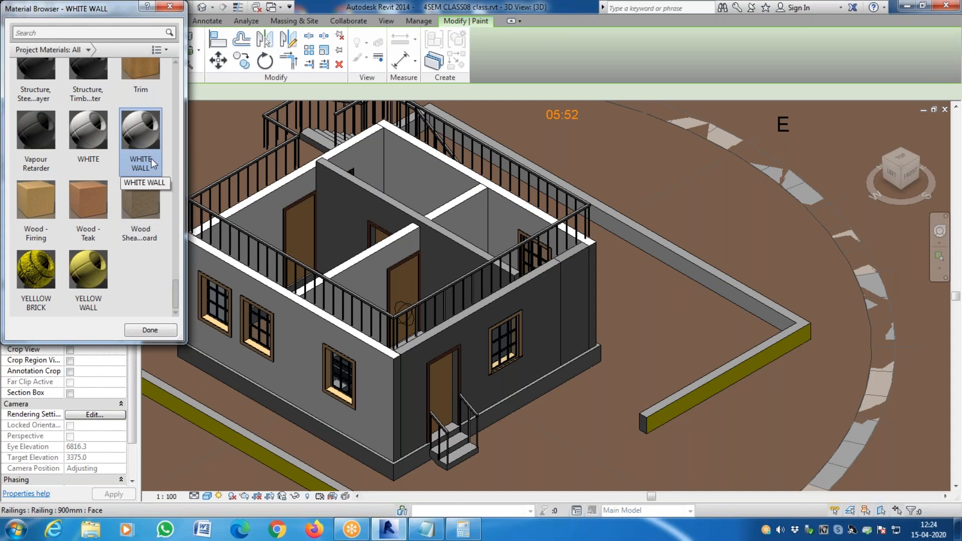
click(455, 242)
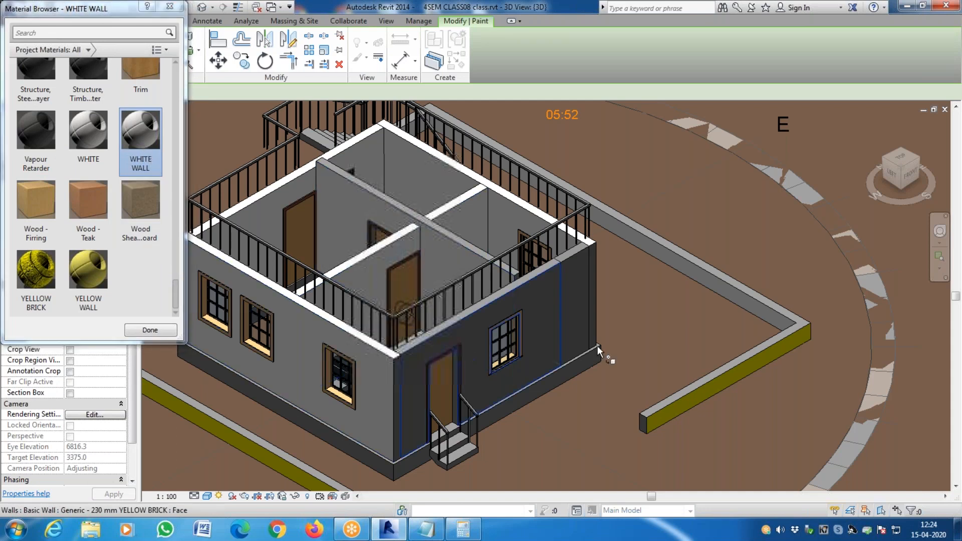
key(Escape)
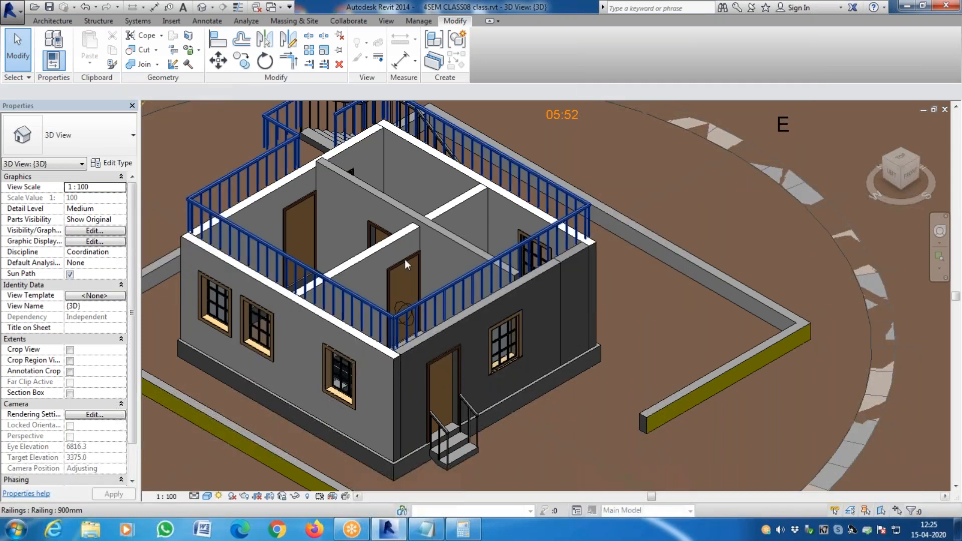
Step: Select the Generic - 230 mm YELLOW BRICK exterior wall containing the entrance door and bring up its available commands
click(403, 357)
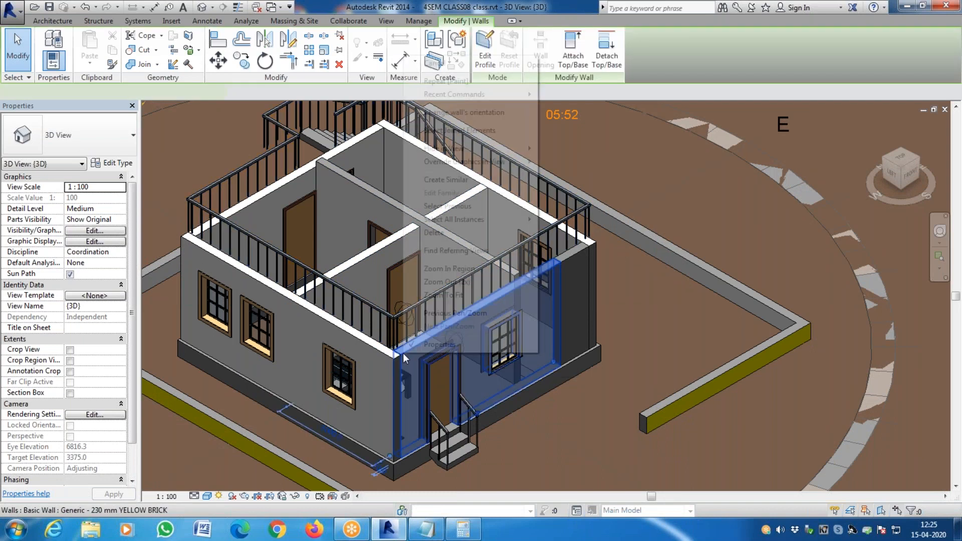
right_click(395, 352)
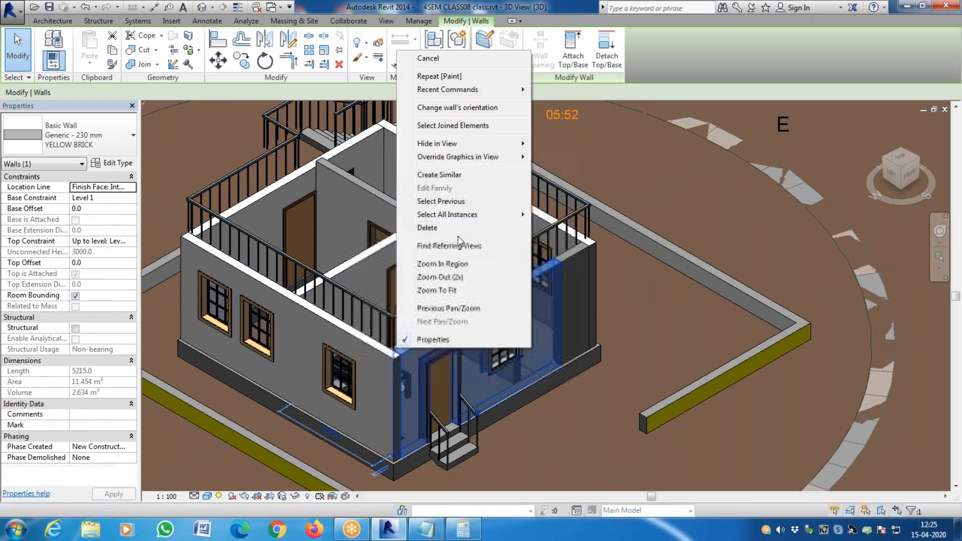
mouse_move(501, 157)
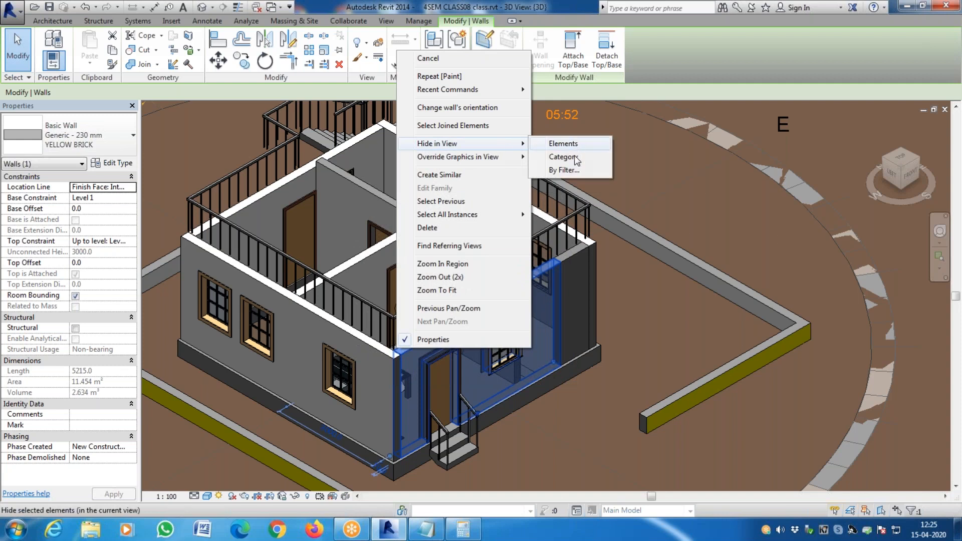
click(543, 401)
key(Escape)
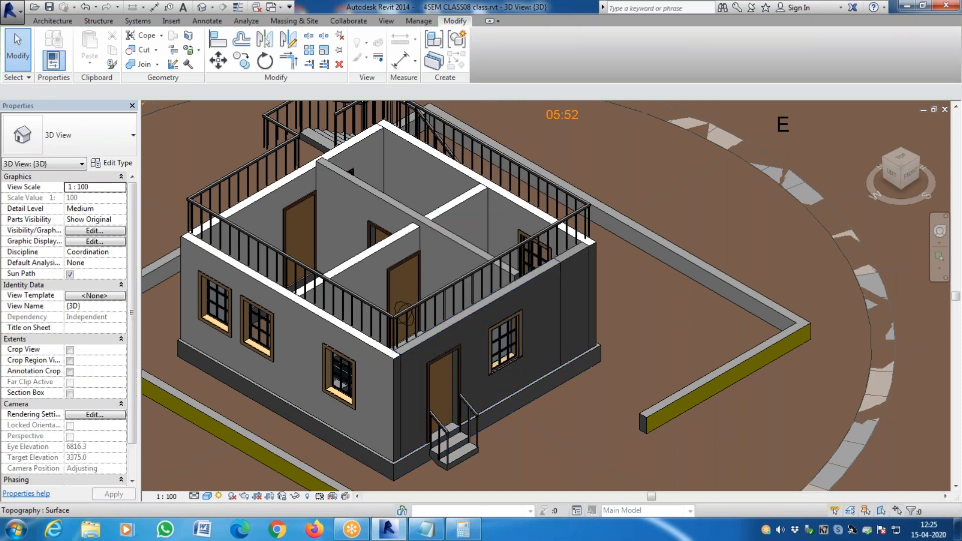
Step: Unhide the Level 2 floor slab through Reveal Hidden Elements mode, then leave that mode
click(296, 498)
click(309, 503)
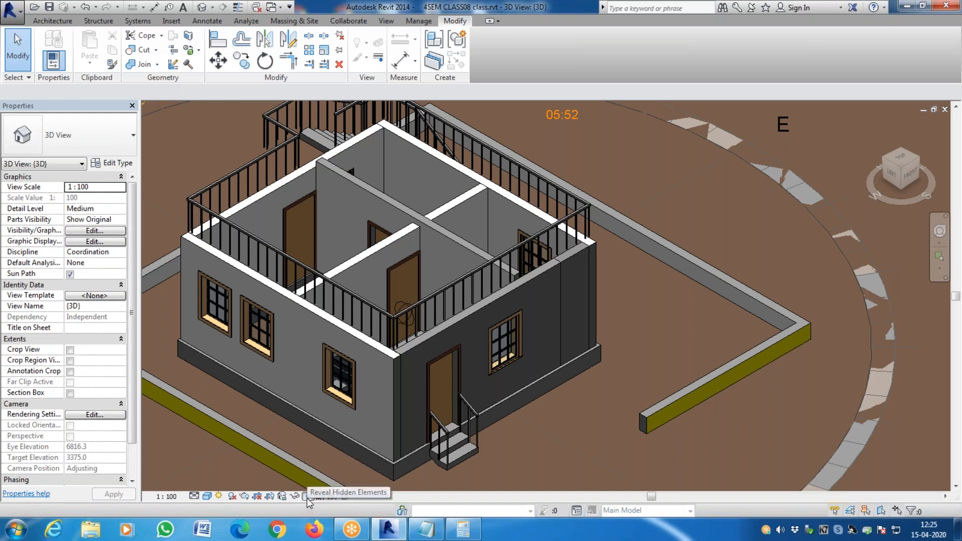
click(307, 497)
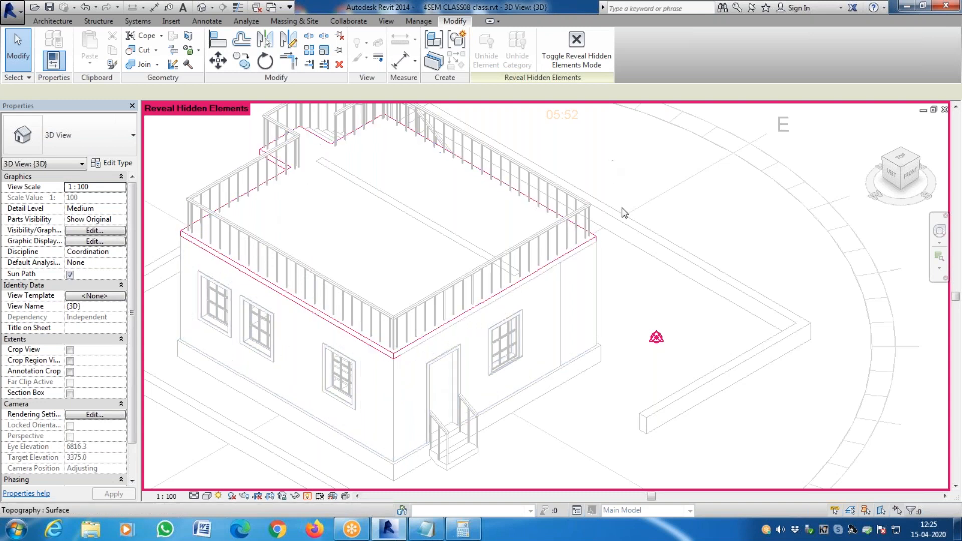
click(496, 301)
right_click(495, 300)
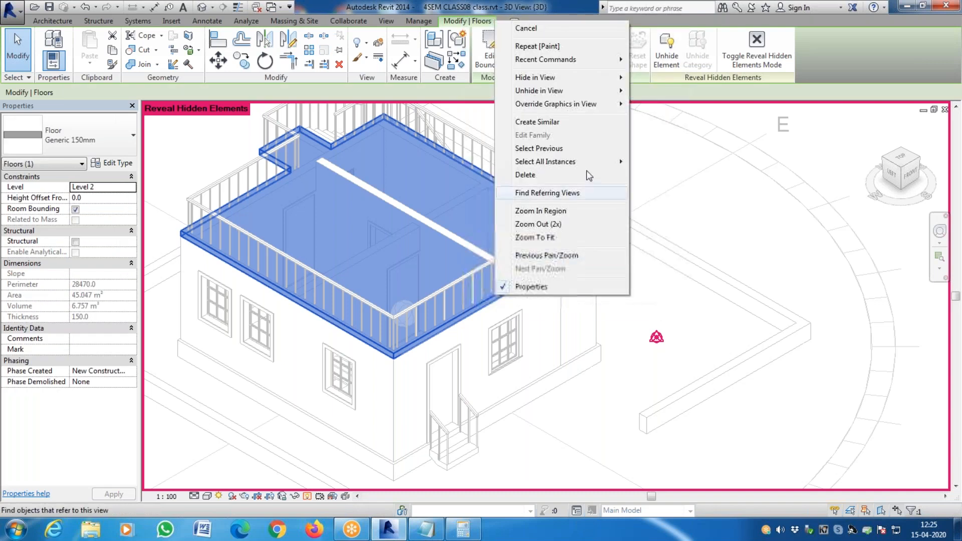
mouse_move(603, 111)
mouse_move(598, 95)
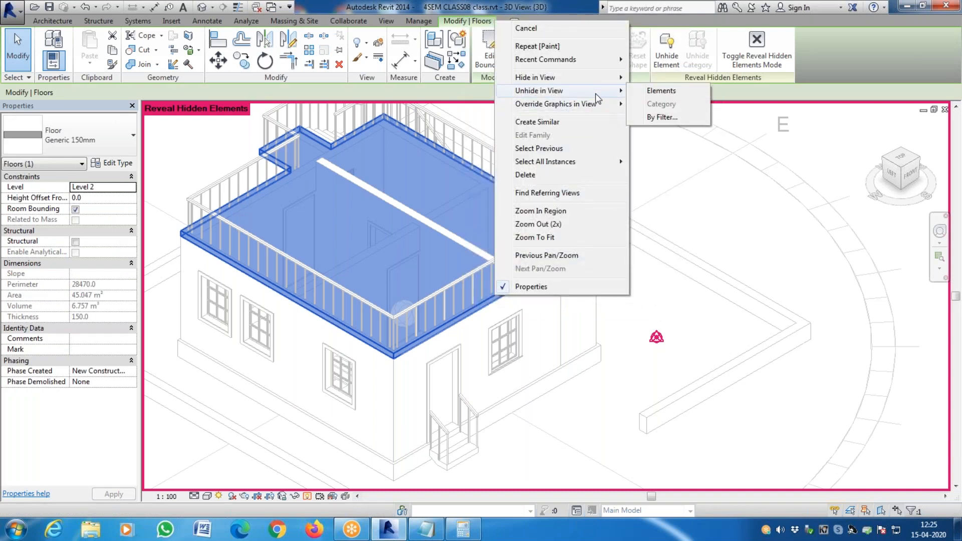
click(677, 95)
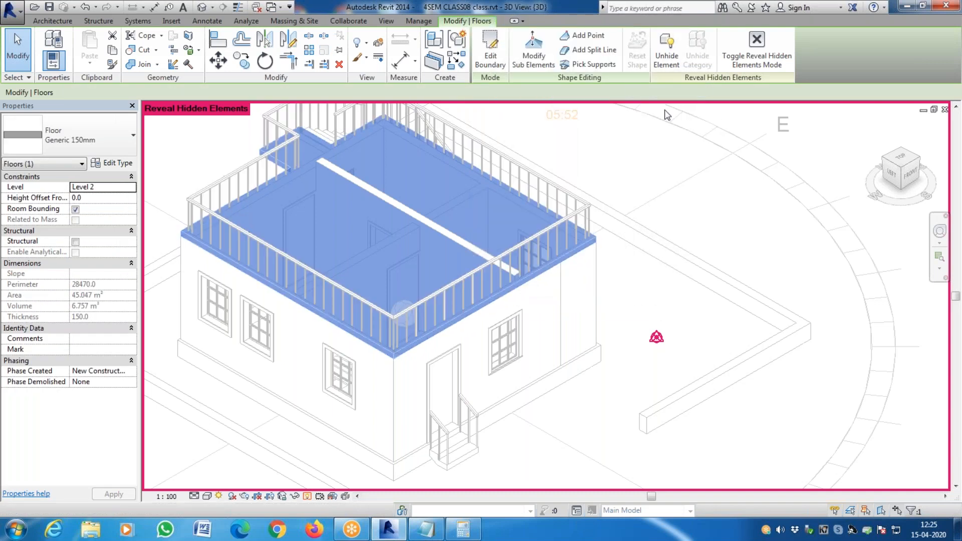
click(307, 496)
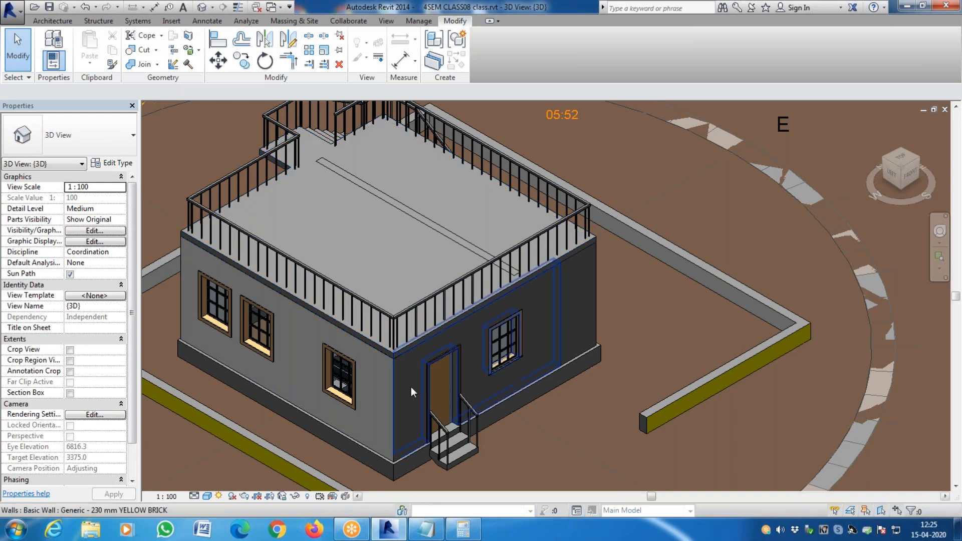
Step: Hide the Level 2 floor slab in the 3D view as an individual element
click(390, 352)
right_click(390, 352)
mouse_move(451, 146)
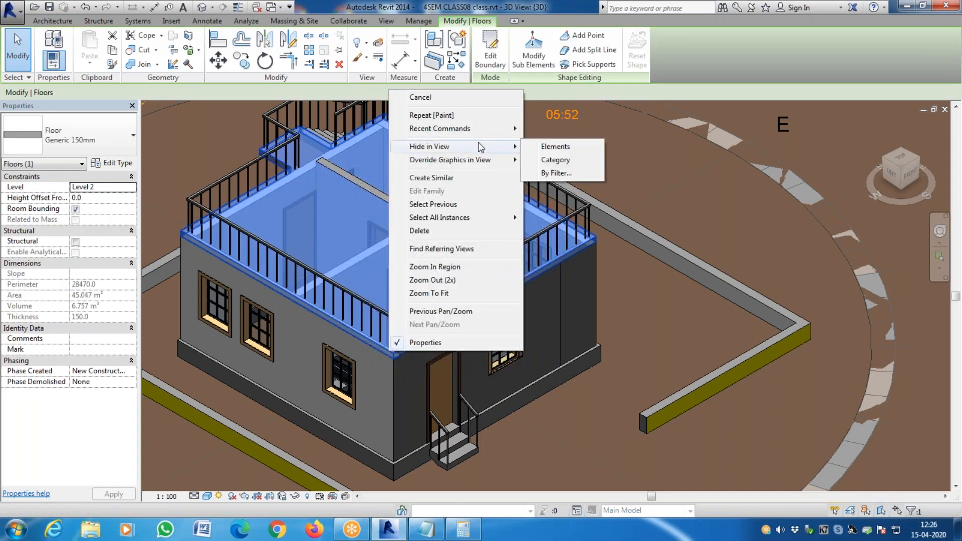
click(555, 146)
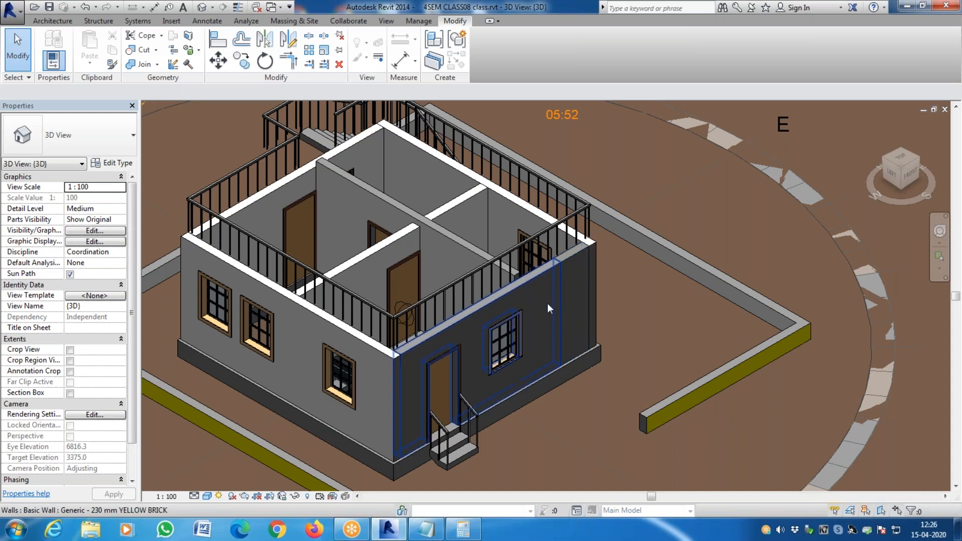
Step: Examine the uncovered house and its sun path from several distances and from the opposite corner with the outside staircase
scroll(547, 303, down, 5)
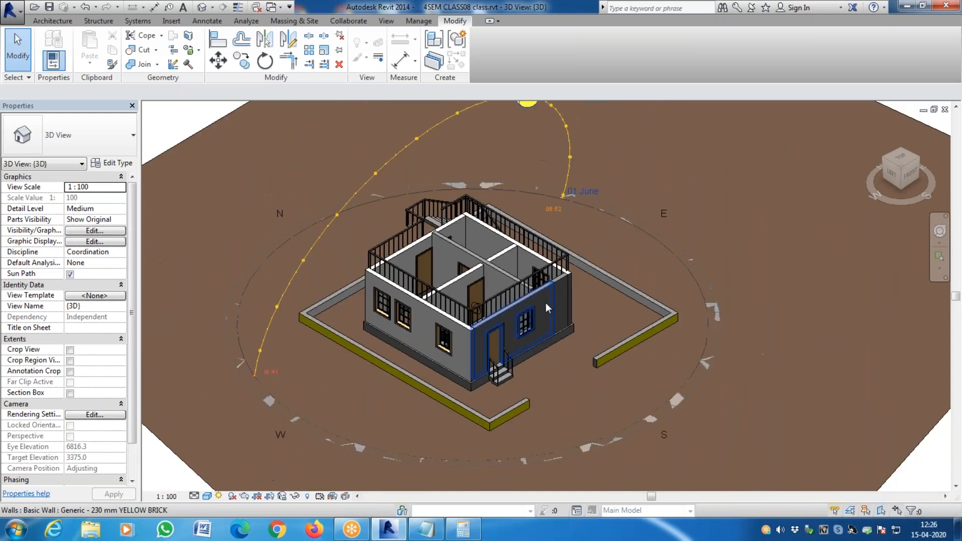
scroll(546, 303, up, 4)
scroll(546, 303, down, 5)
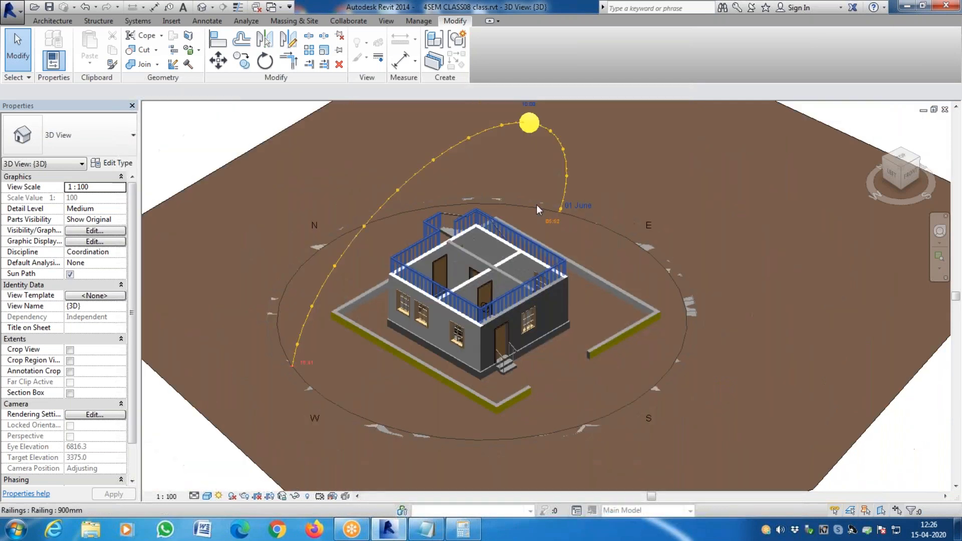
click(532, 128)
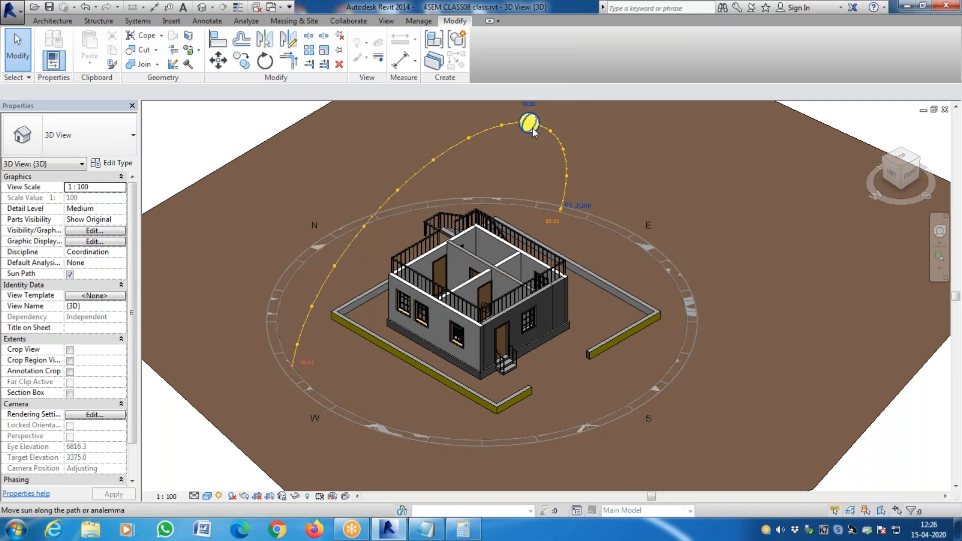
key(Home)
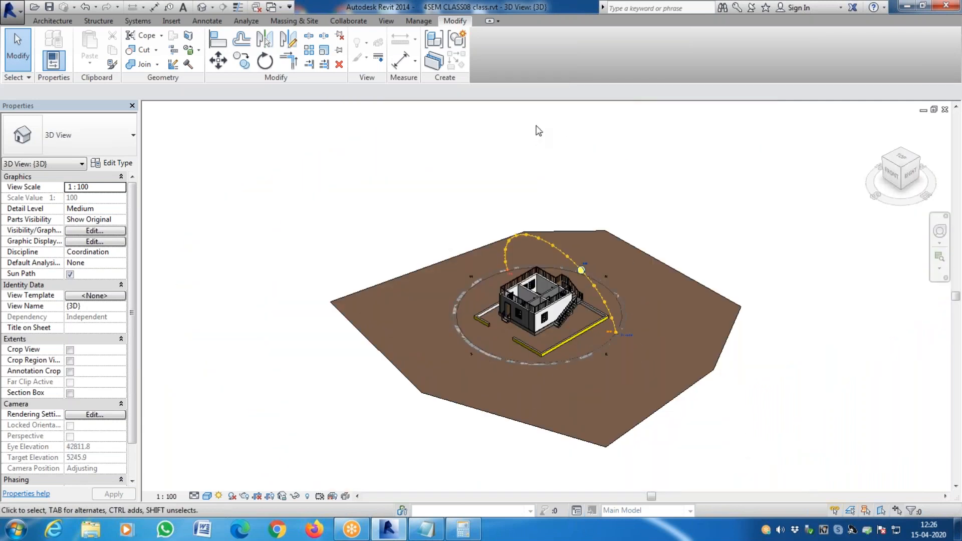
click(900, 154)
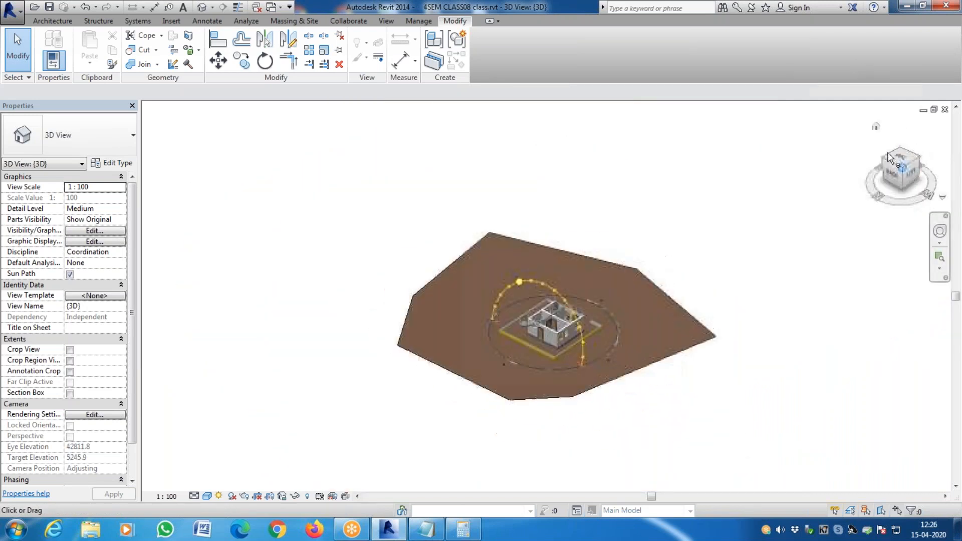
scroll(596, 340, up, 5)
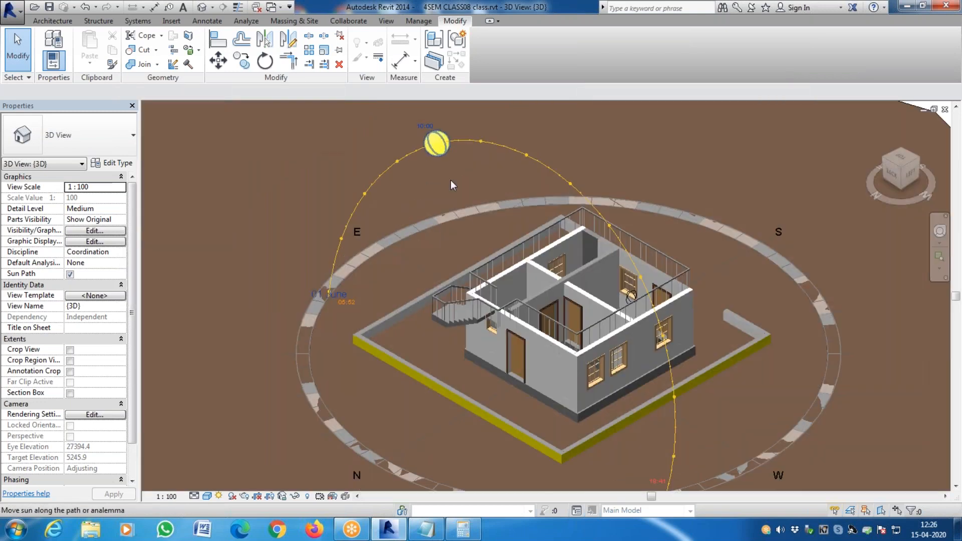
scroll(518, 247, up, 5)
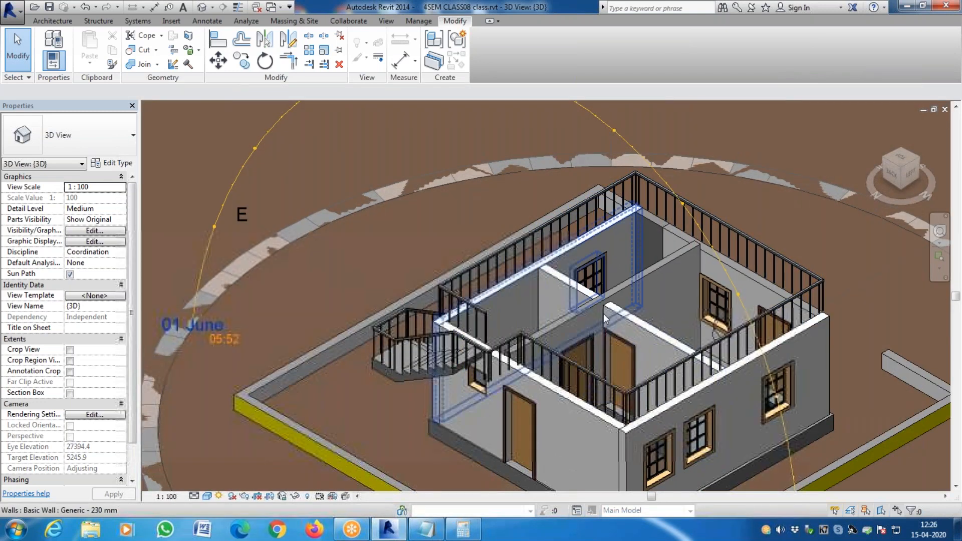
Step: Reveal the hidden elements, unhide the Level 2 floor slab over the rooms and return to the normal display
click(307, 497)
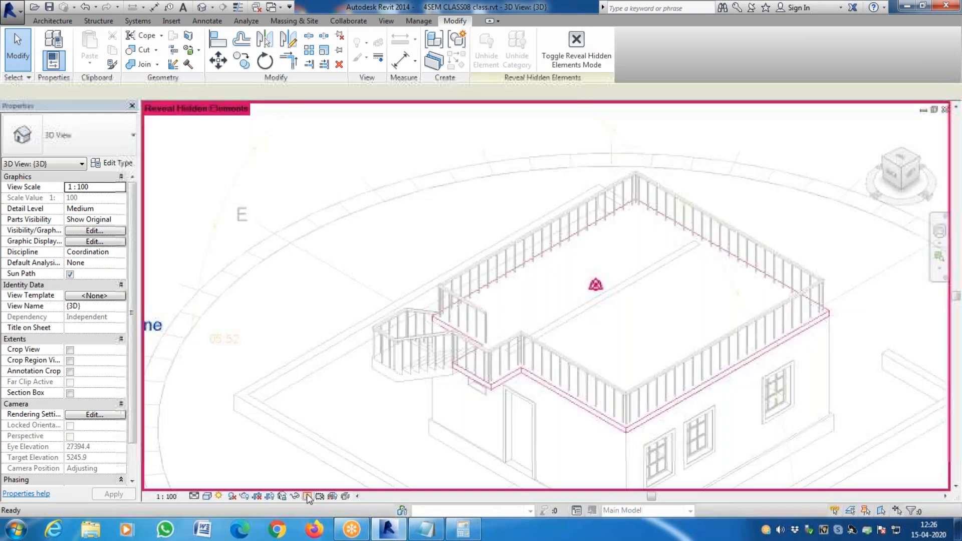
click(622, 428)
right_click(622, 428)
mouse_move(689, 210)
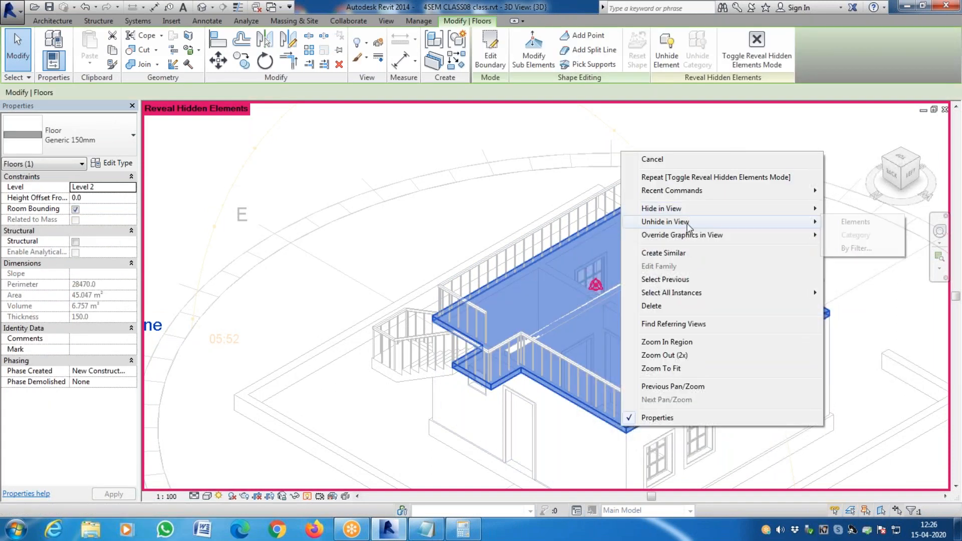
click(882, 222)
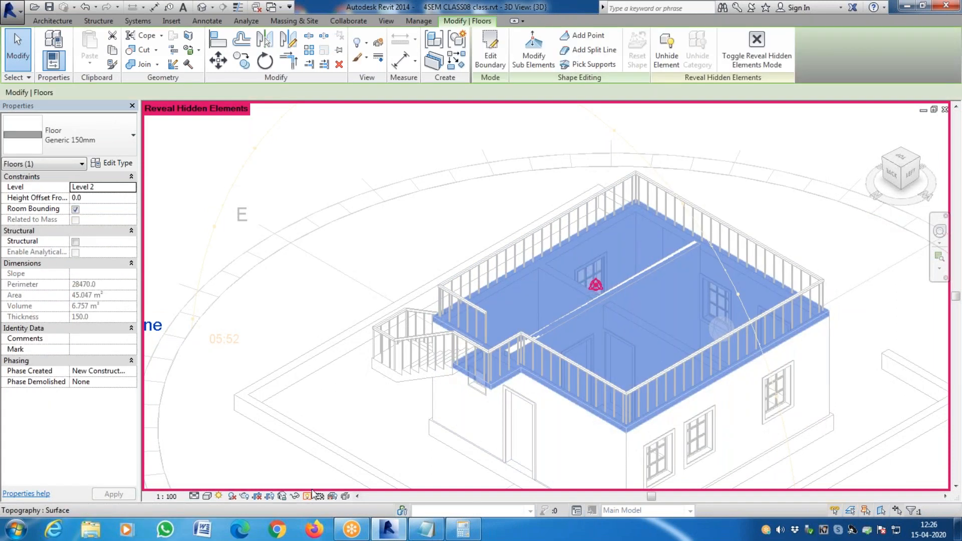
click(308, 497)
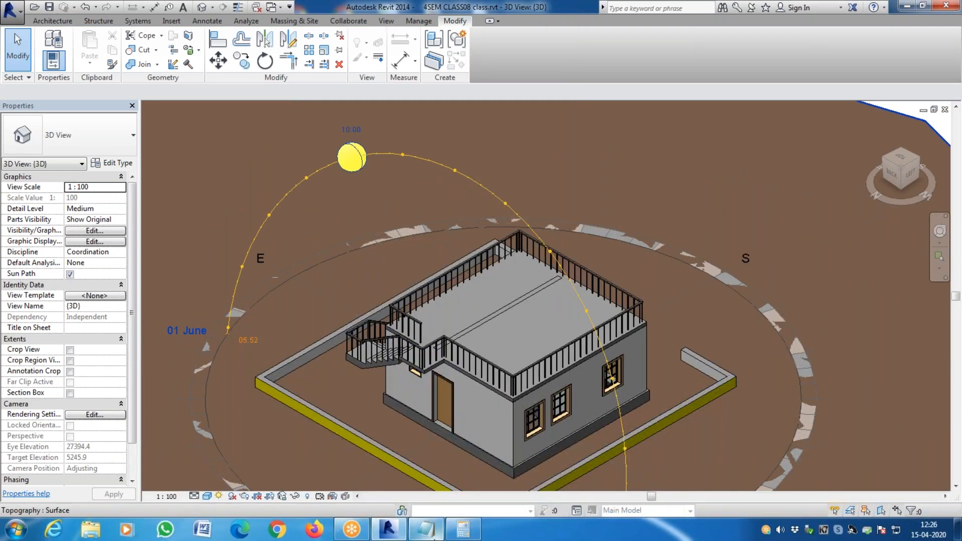
Step: Hide the Level 2 floor slab again as an element in the current view
scroll(512, 396, up, 2)
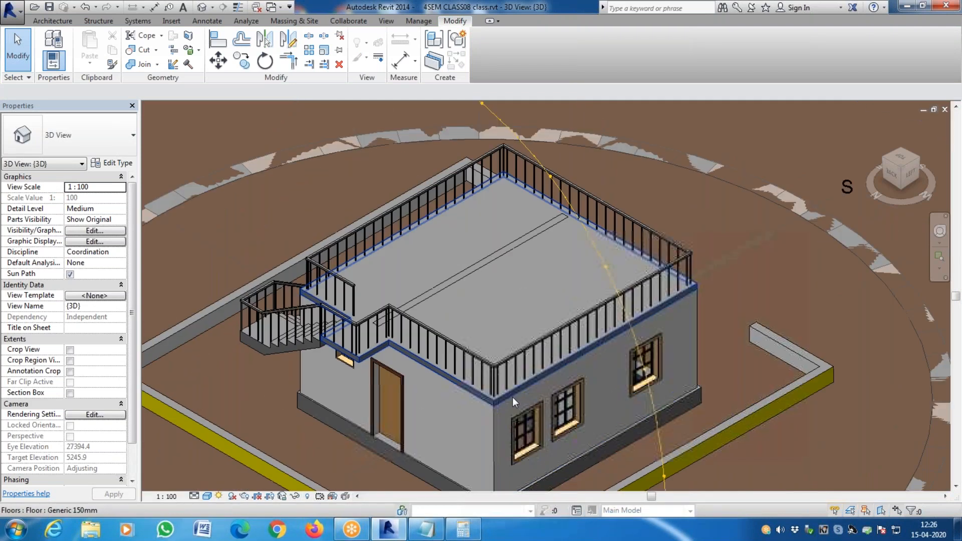
click(512, 393)
right_click(512, 392)
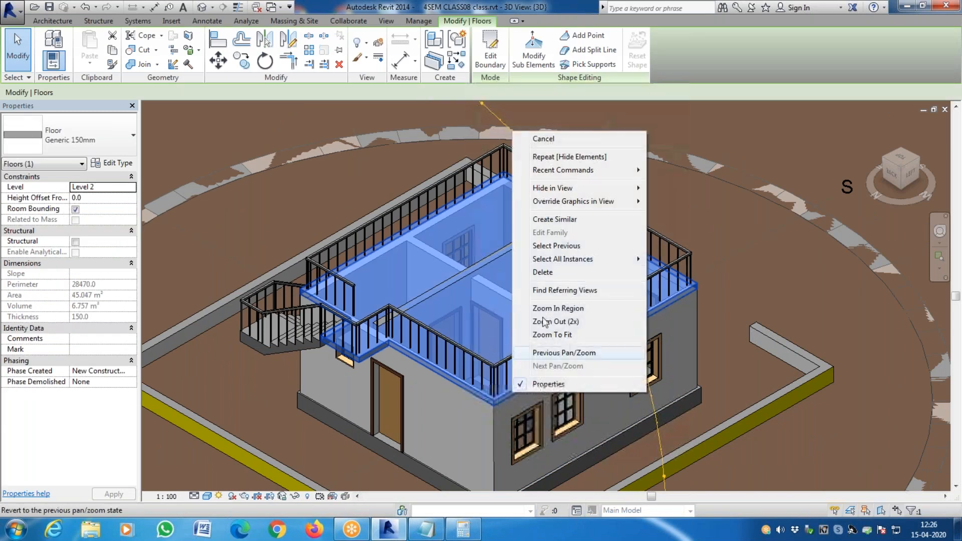
mouse_move(588, 186)
click(685, 188)
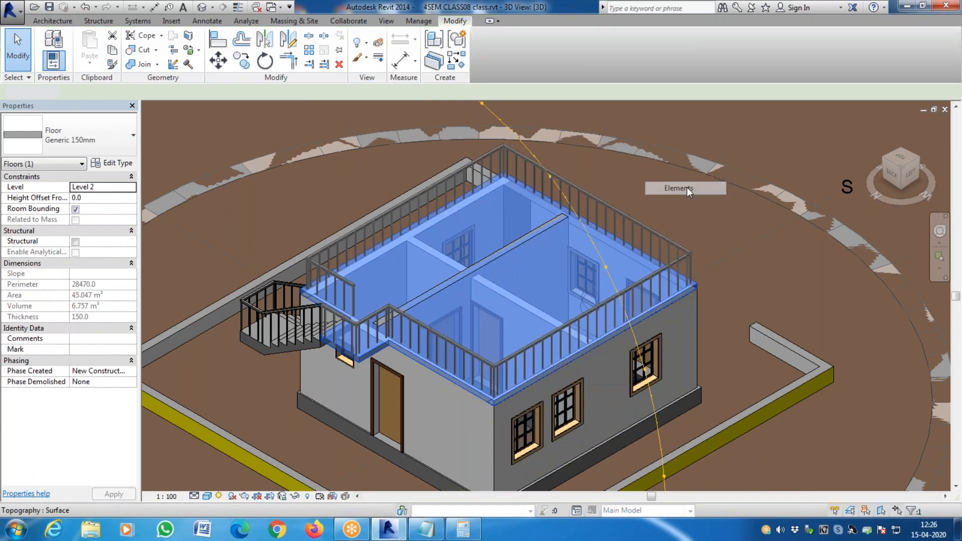
Step: Turn on Reveal Hidden Elements mode and try to unhide the Level 2 floor slab
click(307, 496)
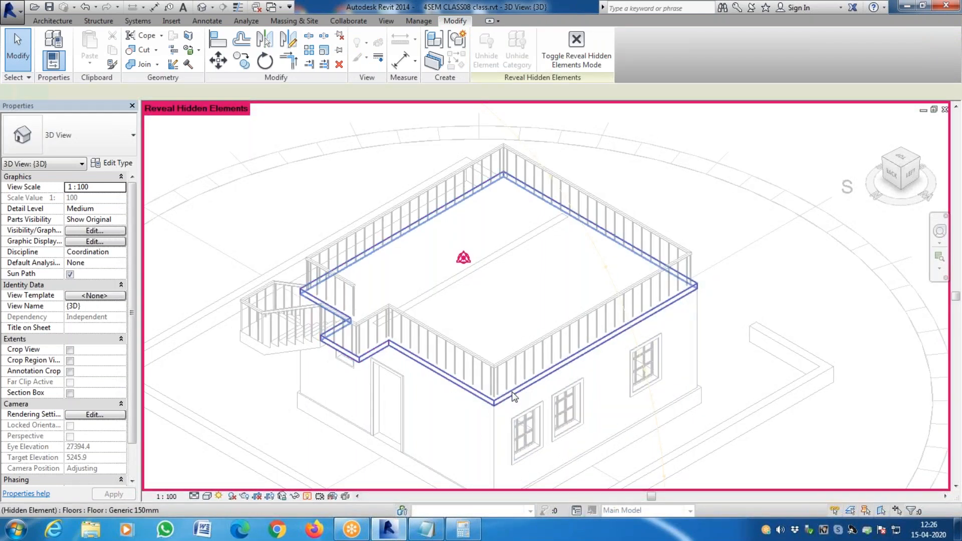
click(512, 396)
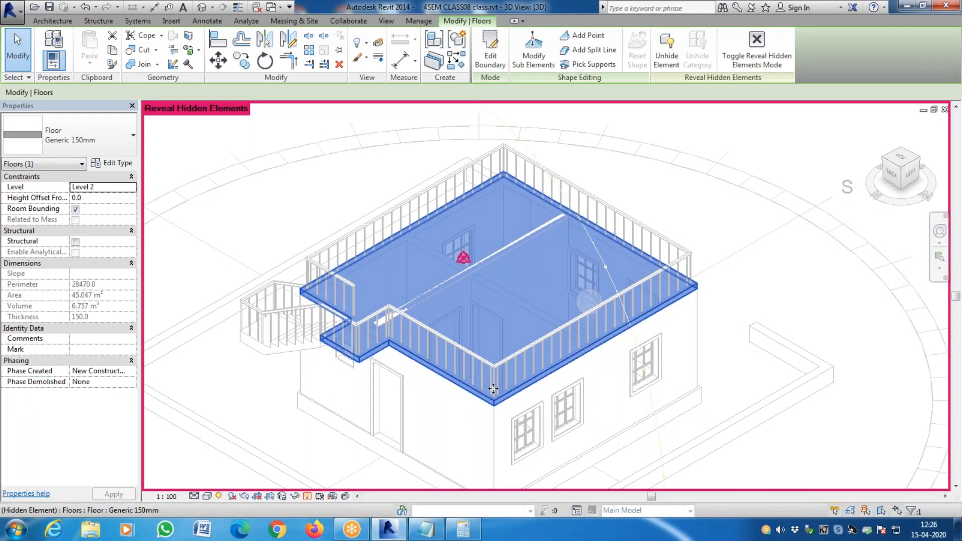
right_click(494, 401)
mouse_move(567, 197)
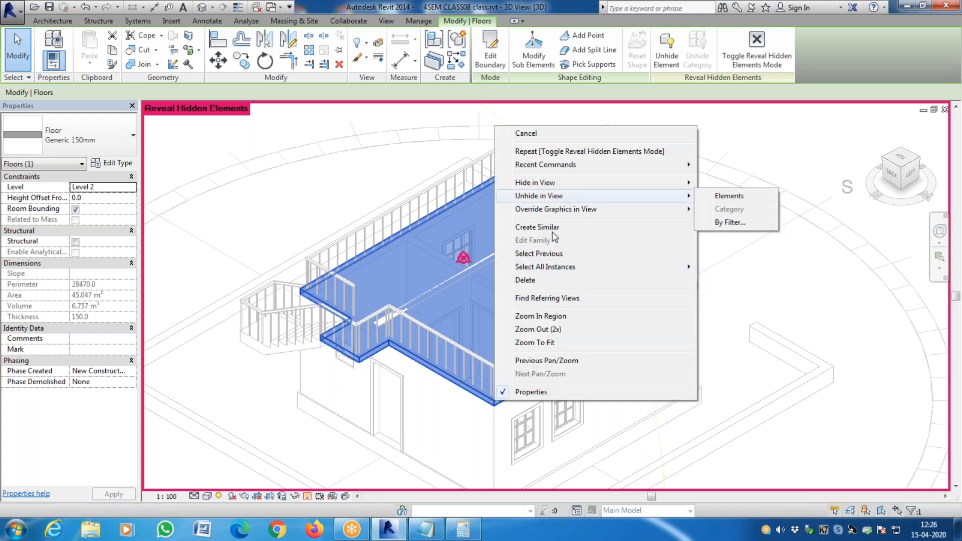
click(732, 195)
key(Escape)
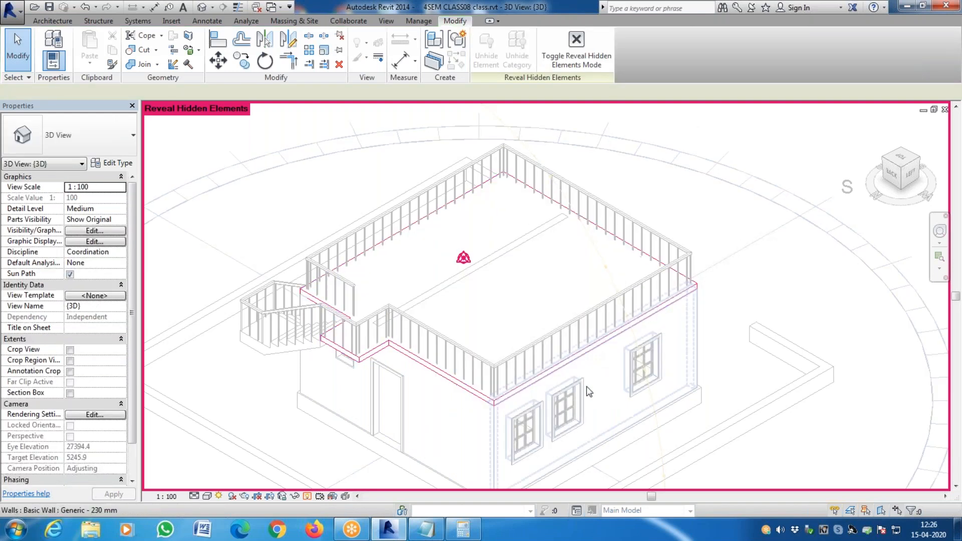
Step: Unhide the Level 2 floor slab as an element and exit Reveal Hidden Elements mode
click(514, 394)
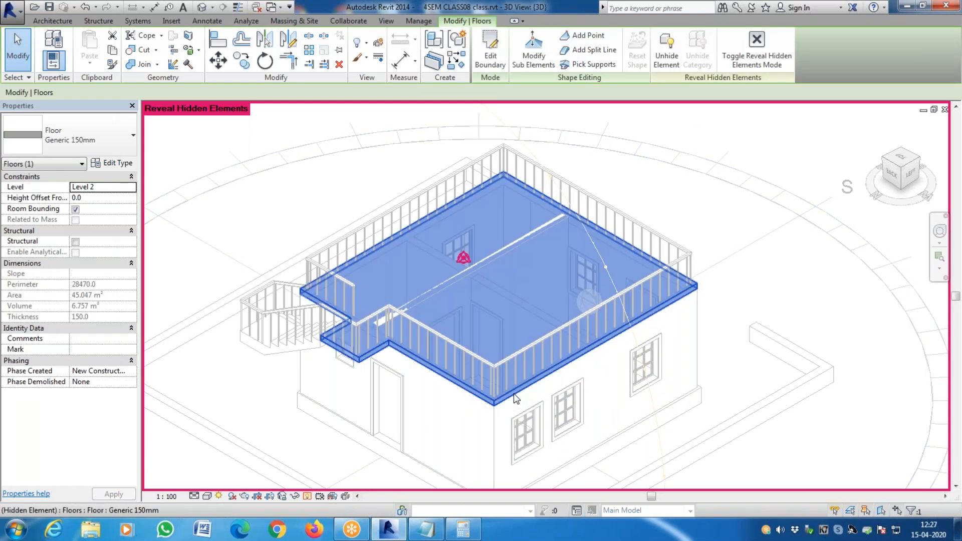
right_click(514, 395)
mouse_move(606, 192)
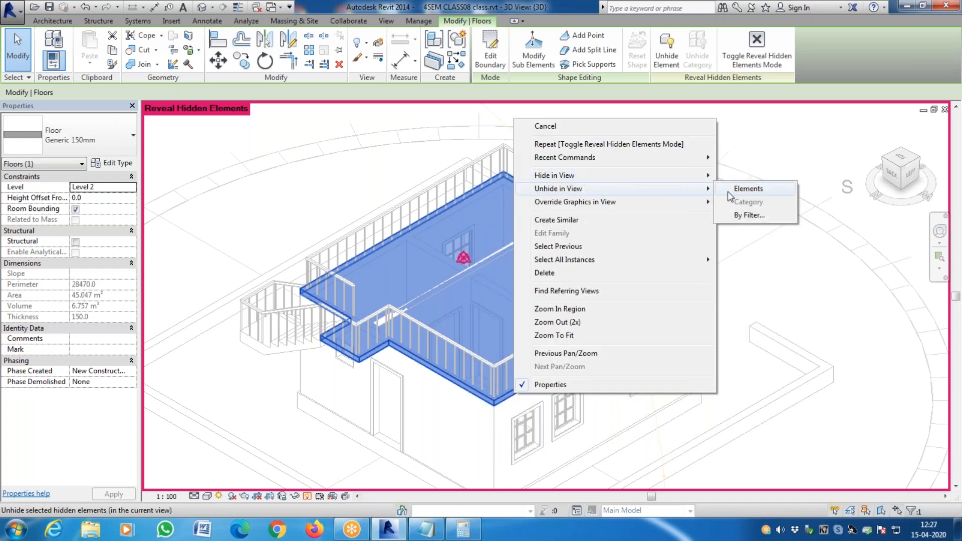
click(746, 190)
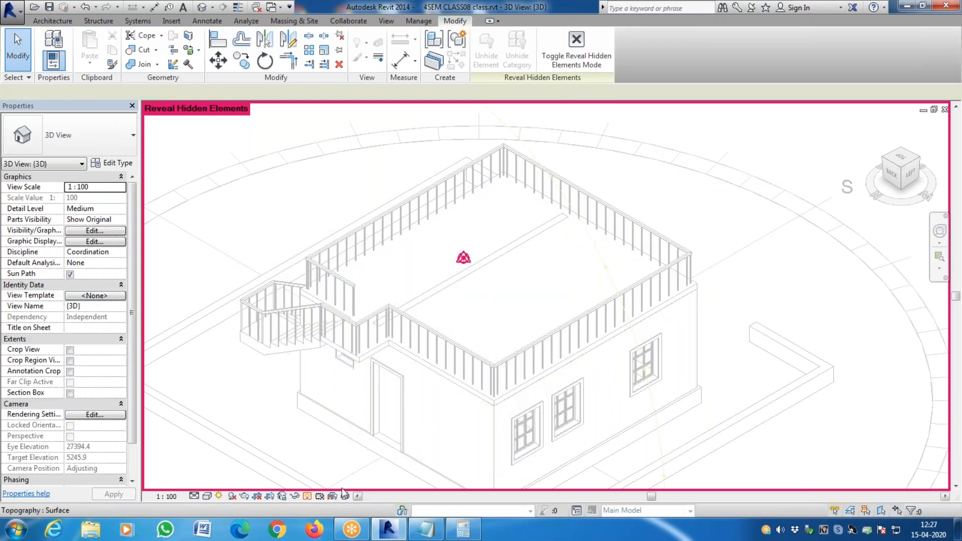
click(306, 496)
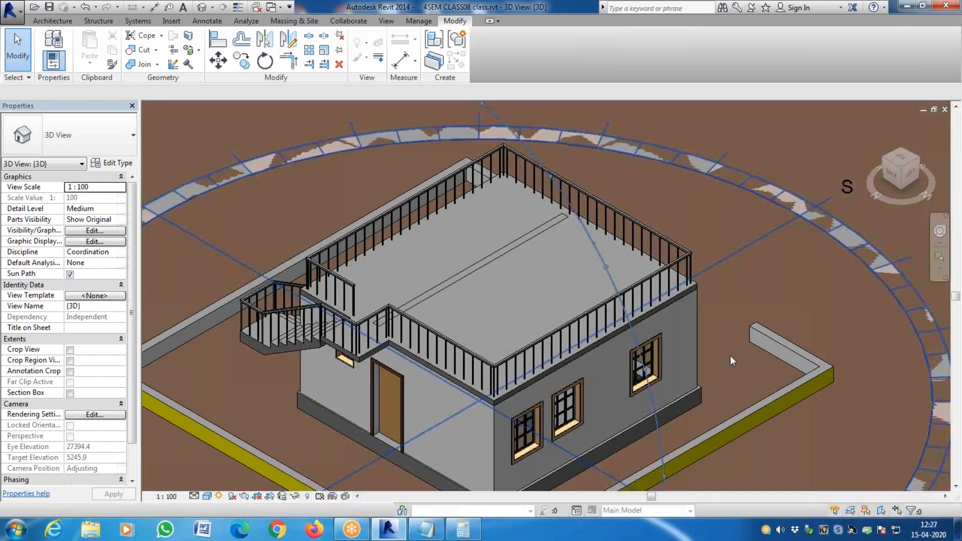
Step: Switch to the Materials.txt notes in Notepad and mark the Hide and Reveal topics with a trailing "/"
click(429, 529)
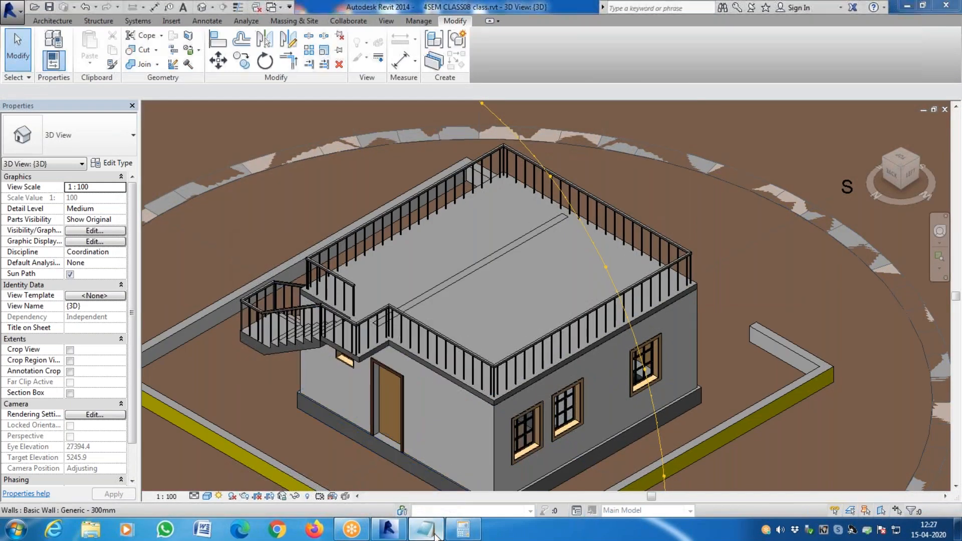
click(306, 383)
text(/)
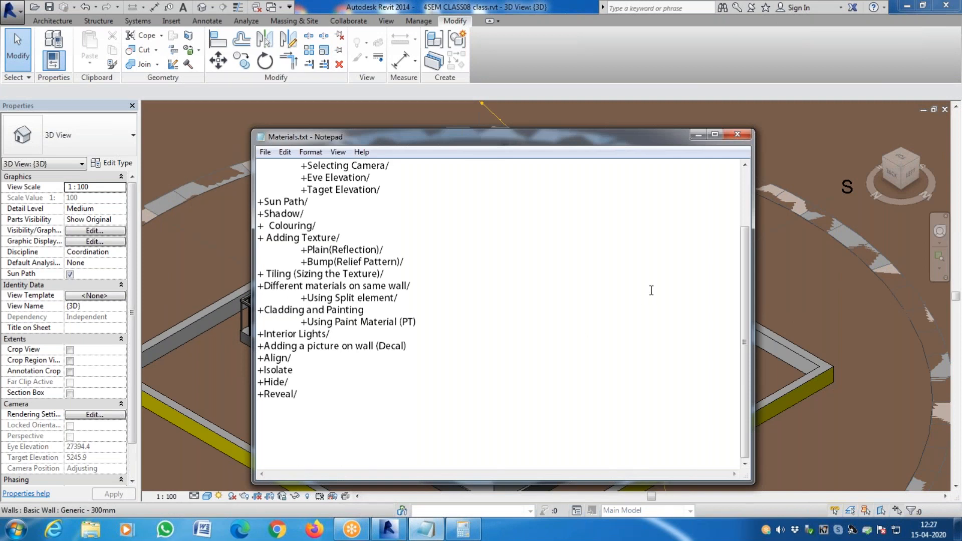
Step: Return from the notes to the Revit model and temporarily isolate the Level 2 floor slab as an element in the 3D view
click(695, 137)
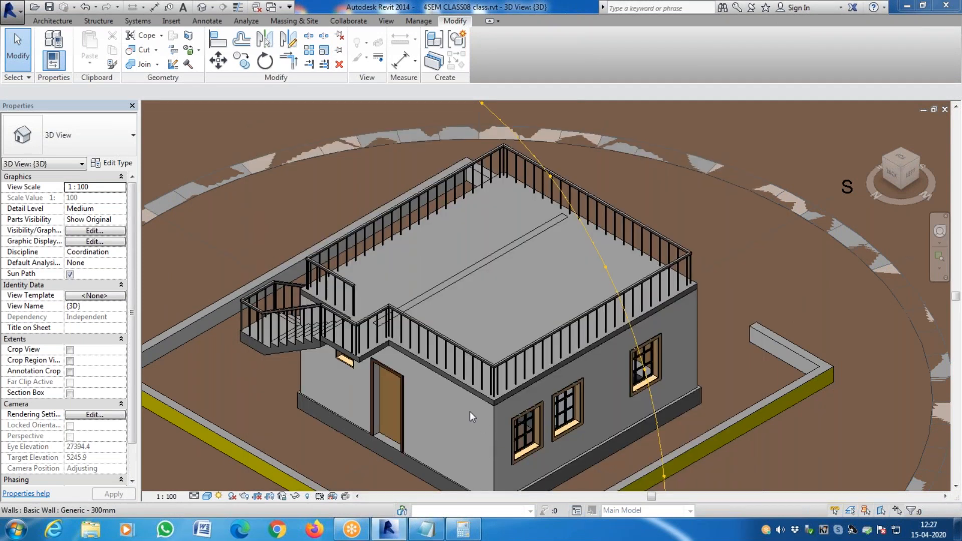
click(498, 396)
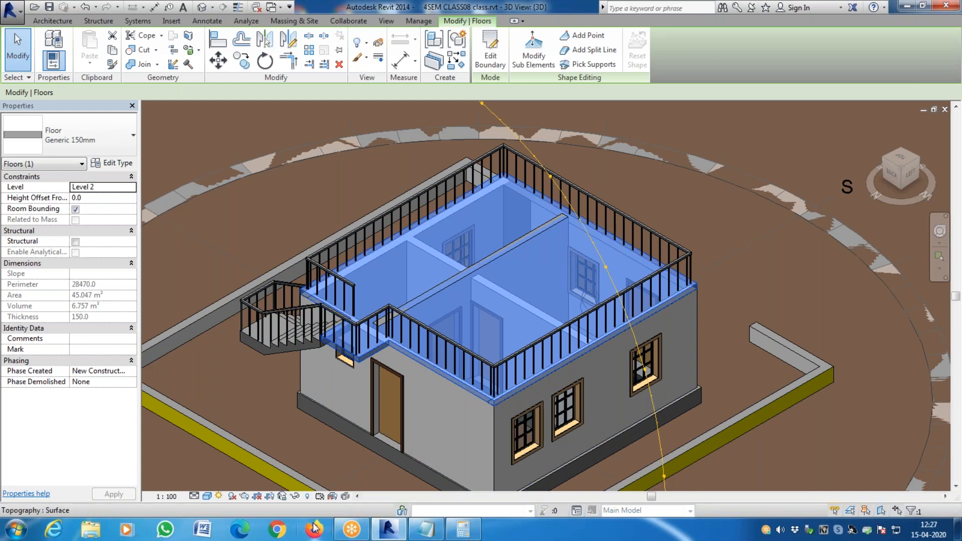
click(297, 496)
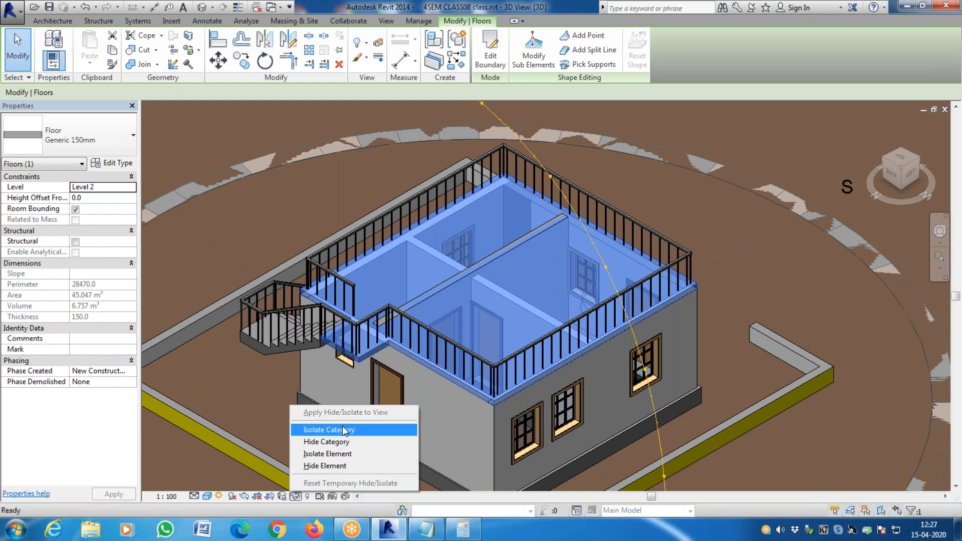
click(341, 453)
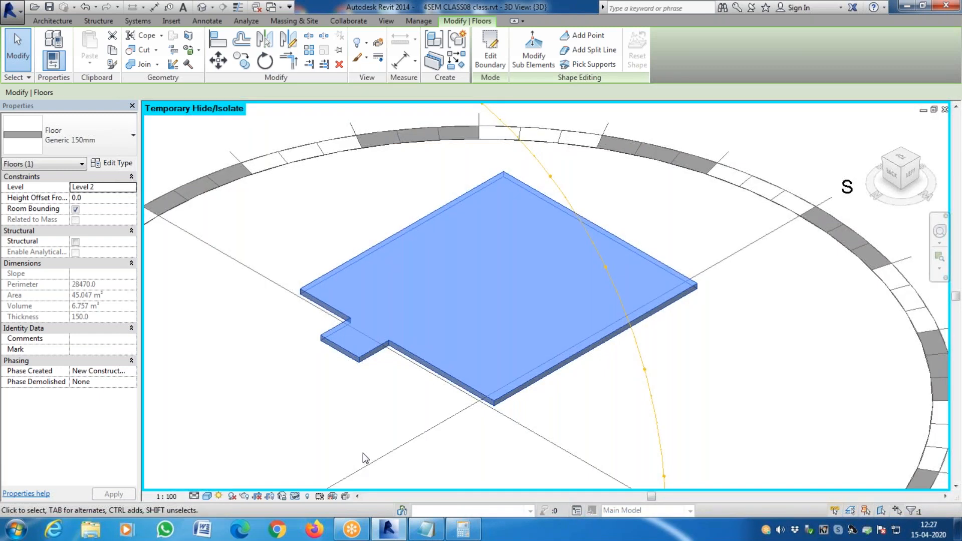
Step: Paint the underside and top faces of the isolated floor slab with the WHITE WALL material
scroll(628, 296, down, 2)
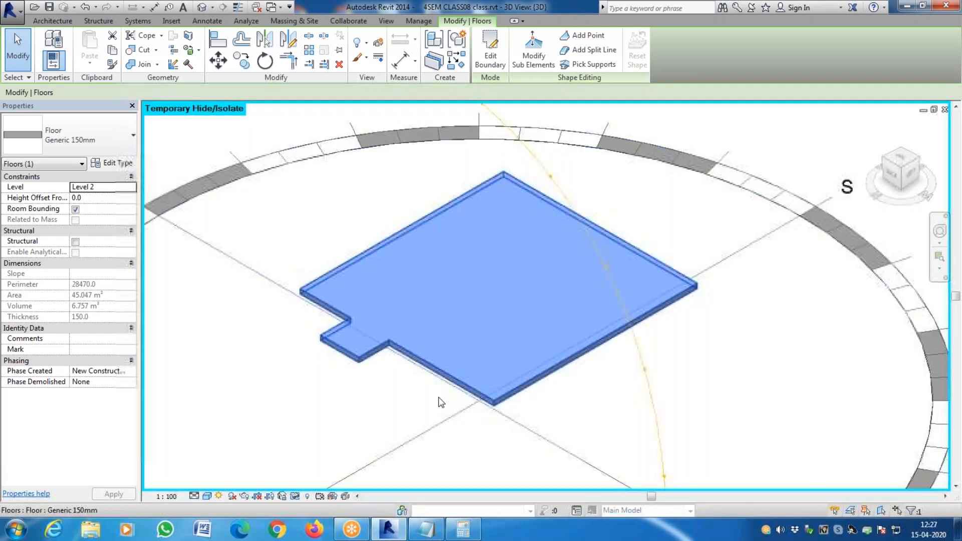
scroll(501, 338, down, 2)
click(905, 184)
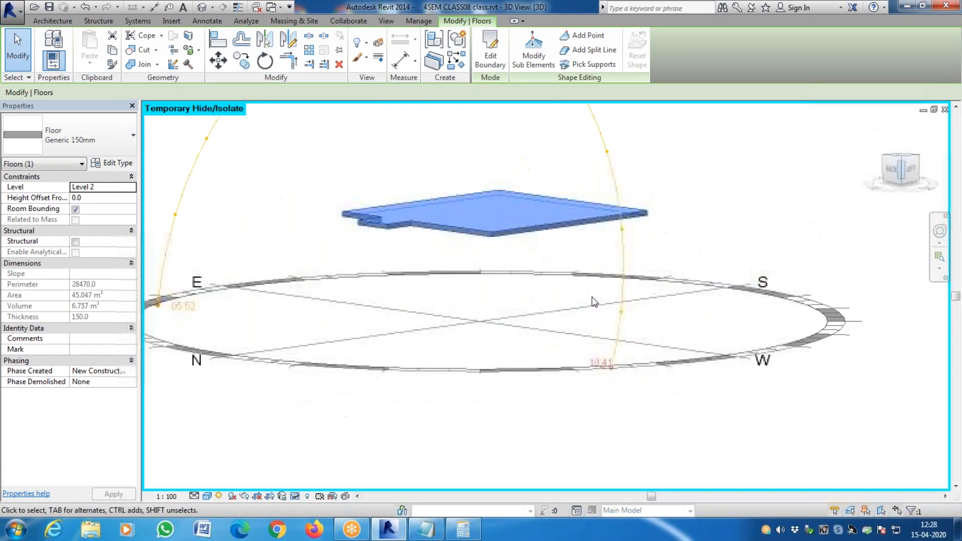
click(901, 182)
scroll(541, 304, down, 3)
scroll(530, 305, up, 5)
scroll(401, 294, down, 4)
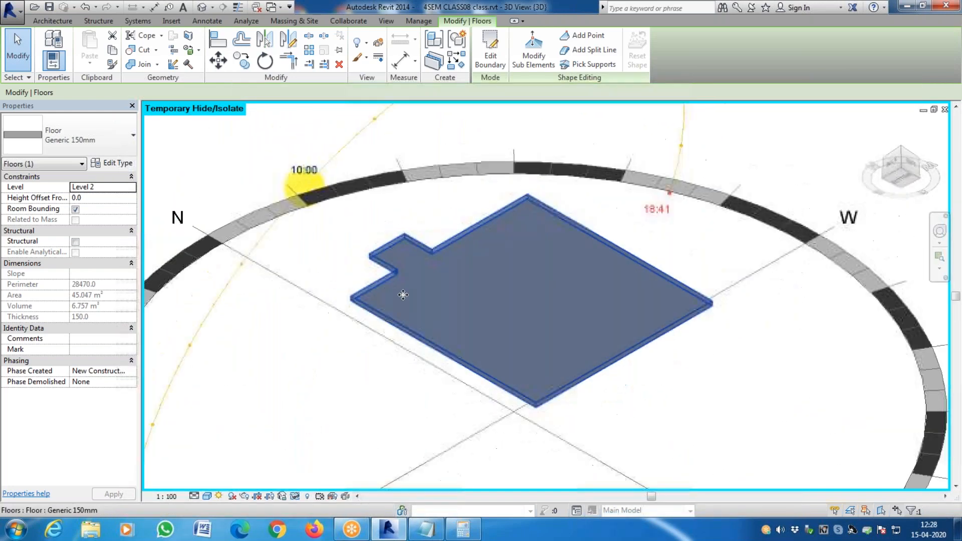
key(t)
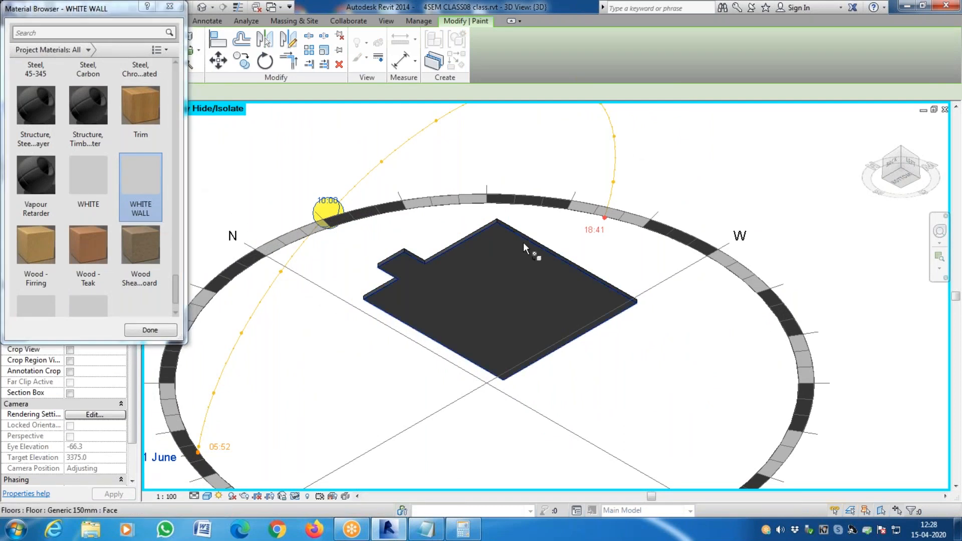
click(527, 296)
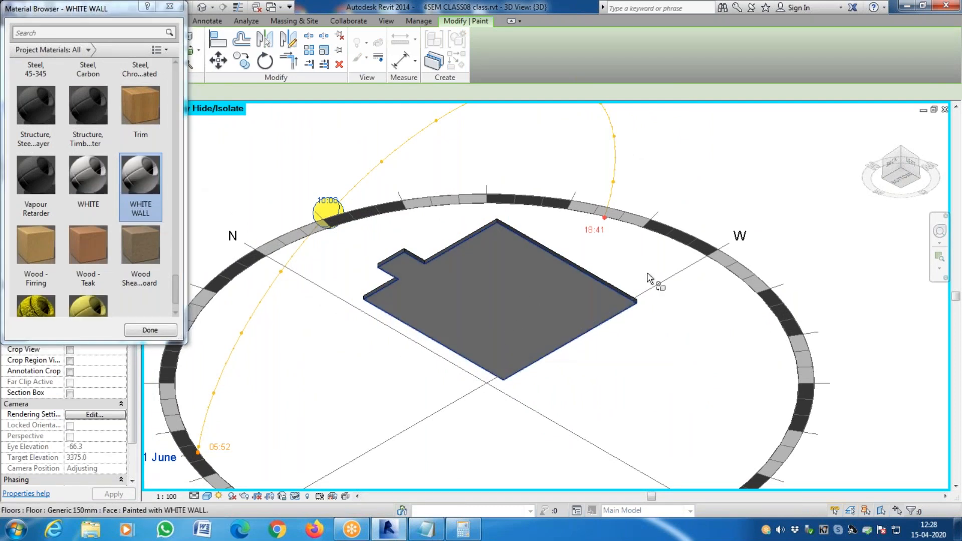
click(900, 149)
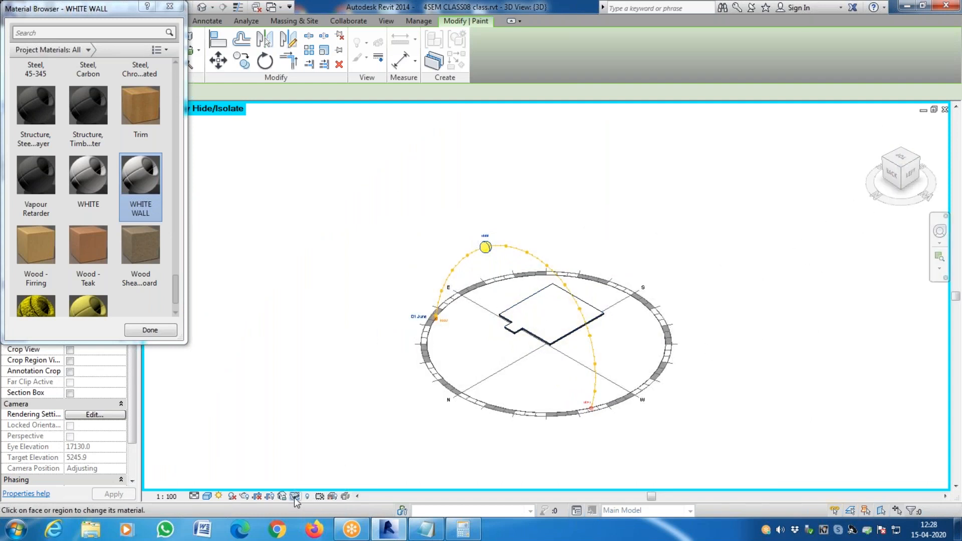
scroll(138, 158, up, 2)
click(170, 7)
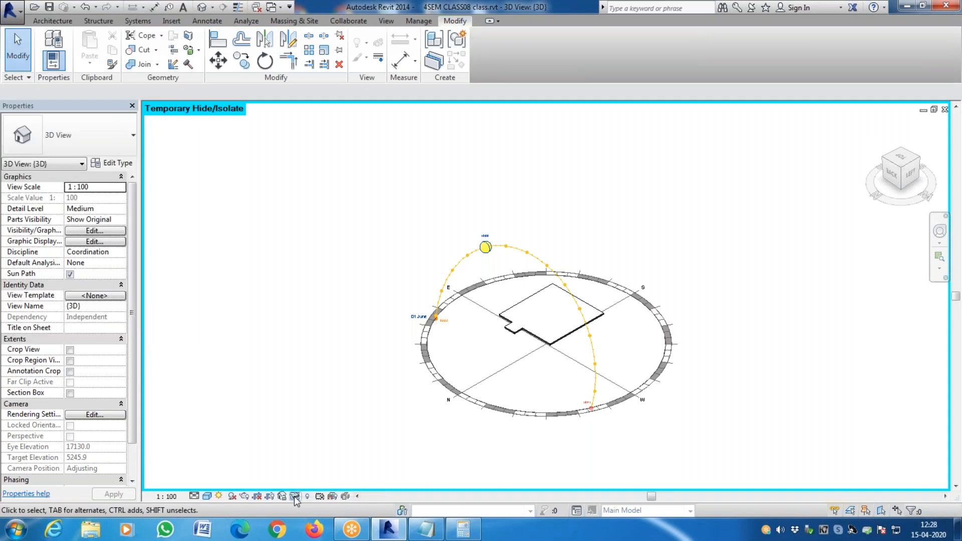
Step: Reset the temporary hide/isolate so the 3D view displays the whole house and site again
click(295, 496)
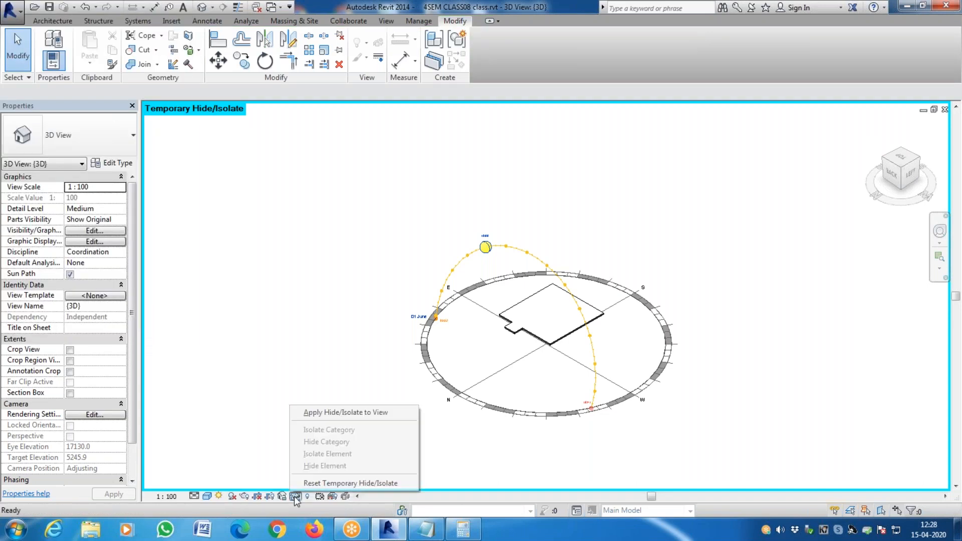
click(339, 484)
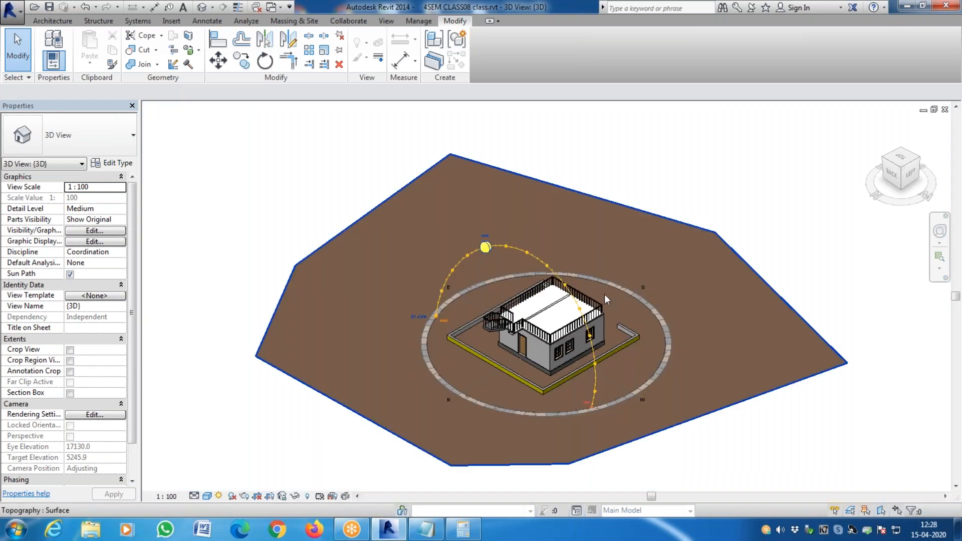
scroll(605, 294, up, 6)
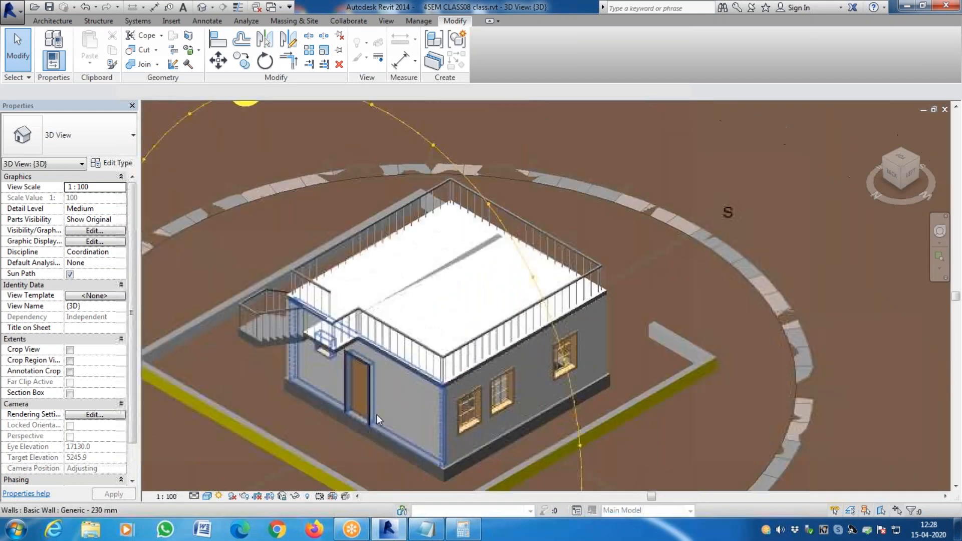
scroll(375, 378, down, 3)
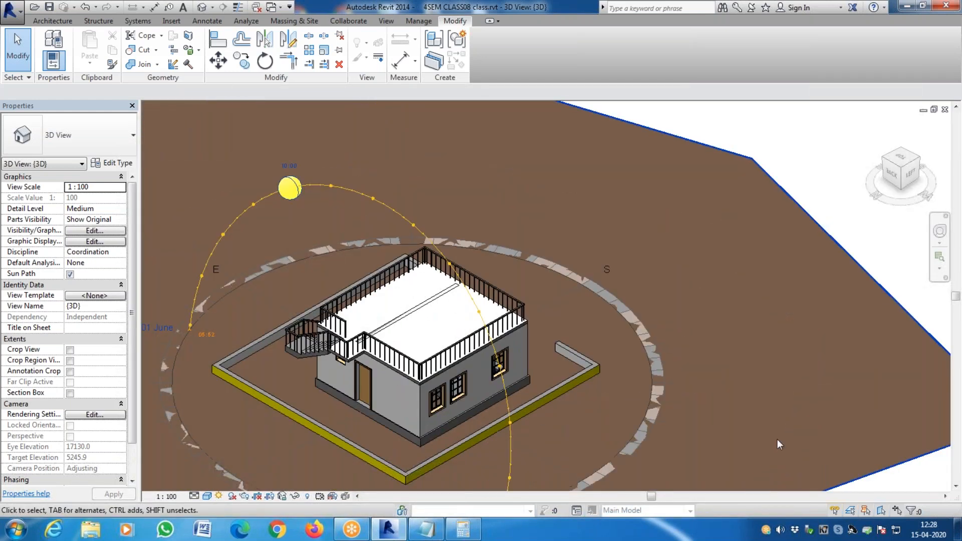
Step: Turn on the Project Browser in the user interface
click(386, 20)
click(928, 59)
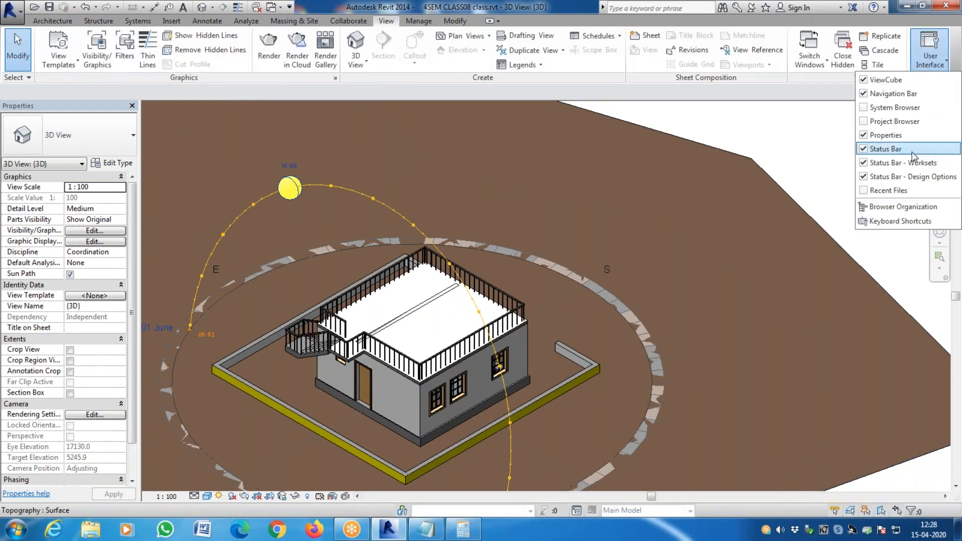
click(884, 122)
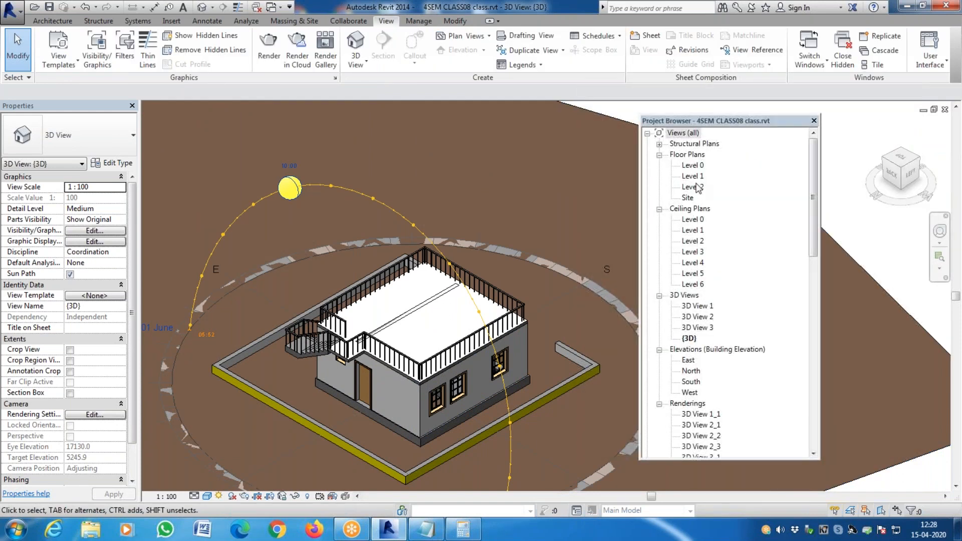
Step: Open the interior camera view 3D View 3 and render it, closing the Rendering dialog when finished
double_click(703, 330)
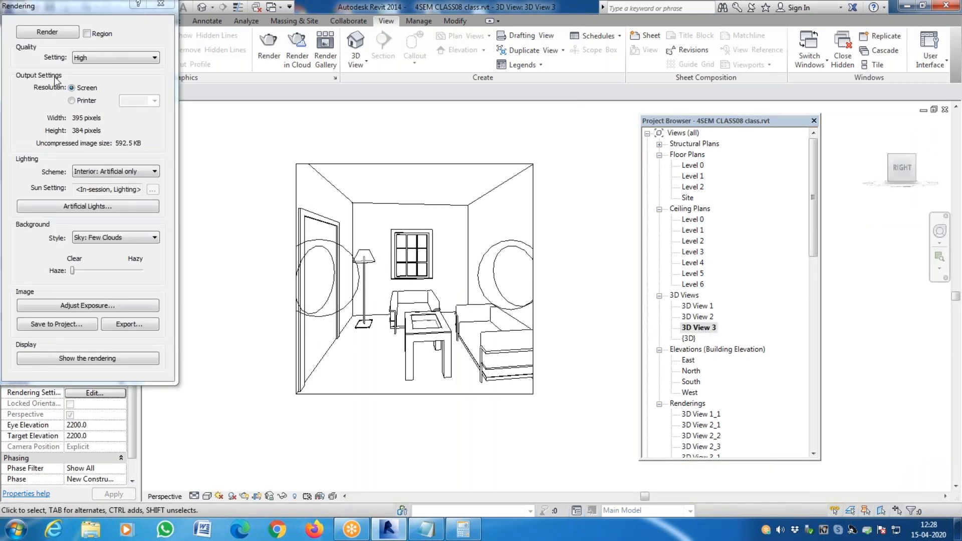
click(61, 36)
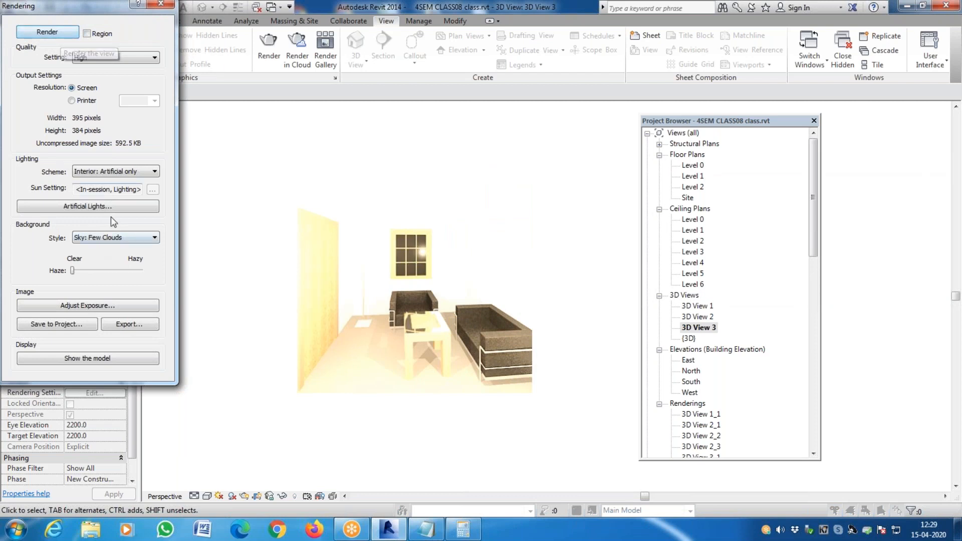
click(161, 4)
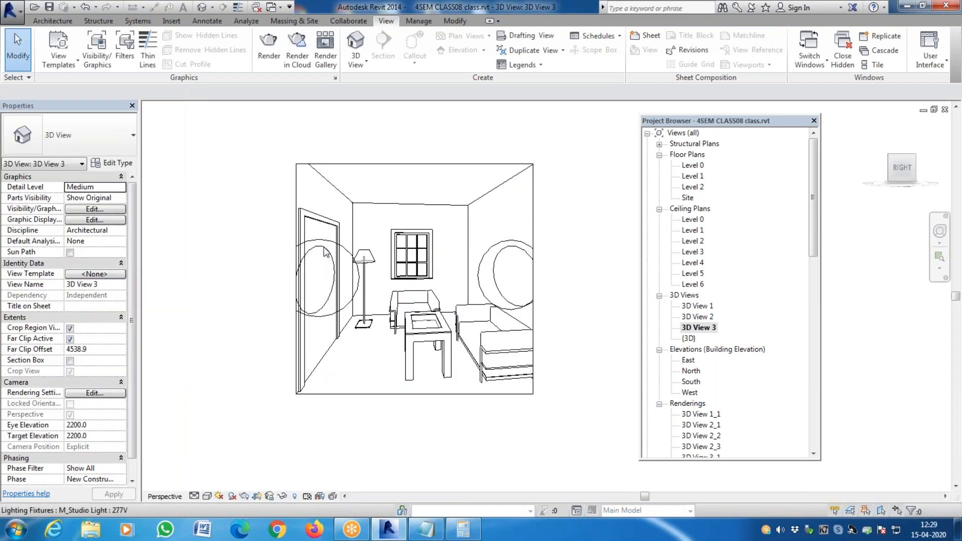
Step: In the Level 1 floor plan, delete the studio light nearest the entrance wall and move the other to about 1440 mm from the opposite wall
double_click(700, 179)
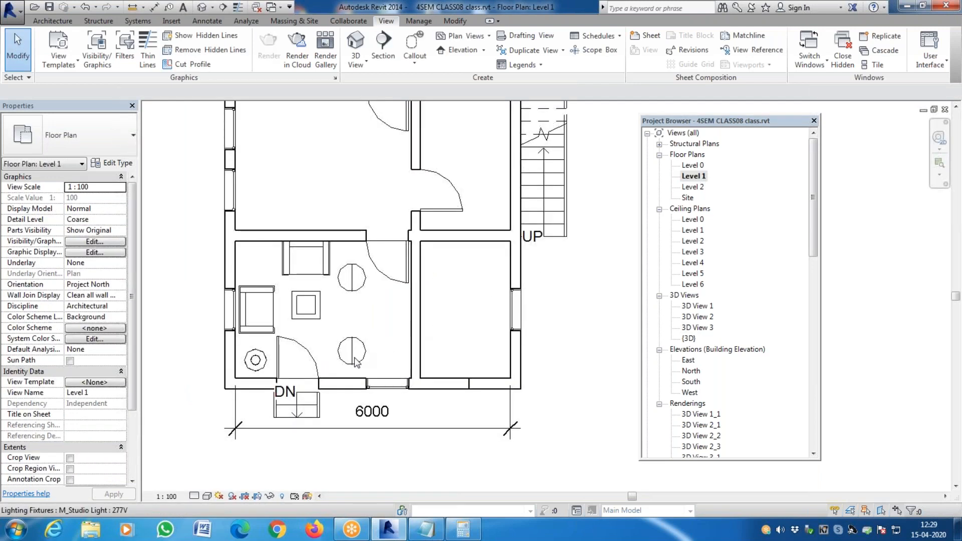
click(362, 359)
click(361, 364)
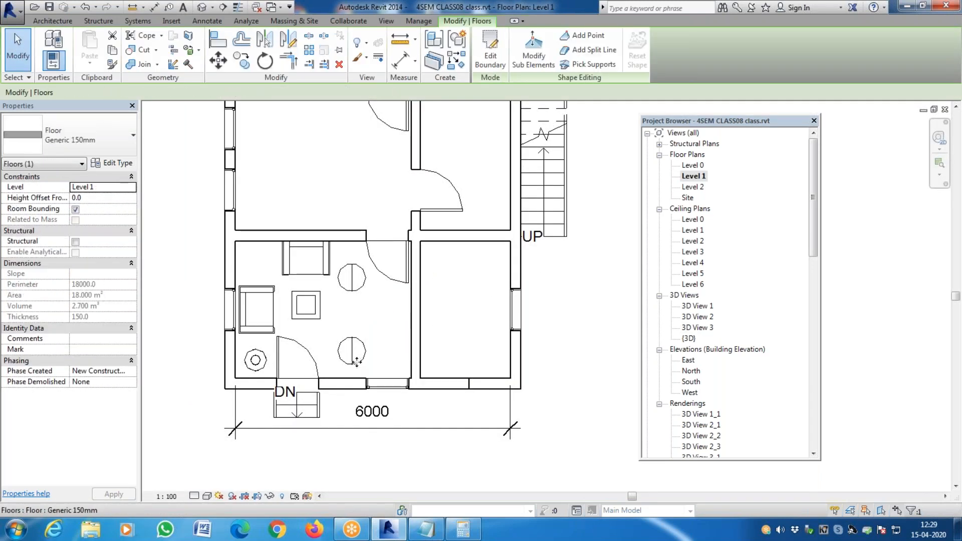
scroll(357, 362, up, 4)
key(Escape)
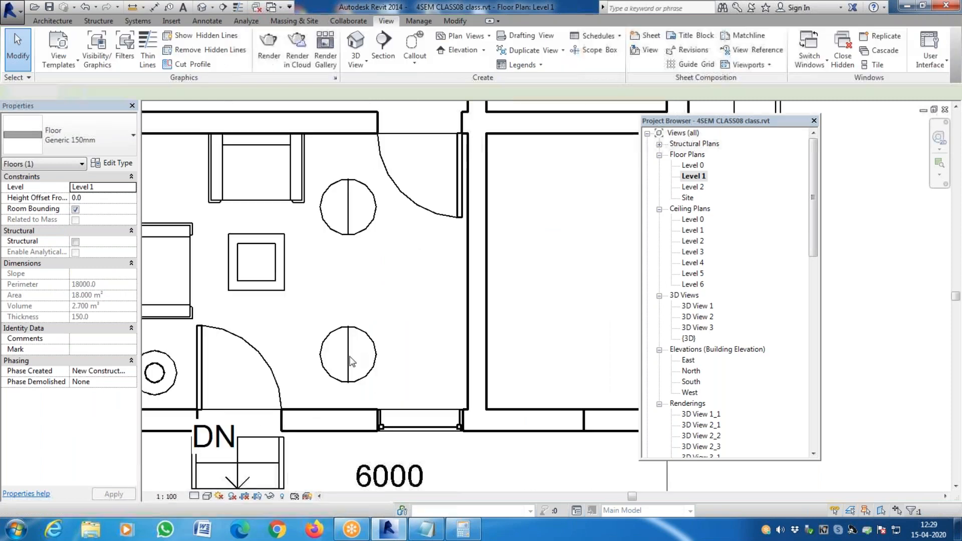
click(349, 361)
key(Delete)
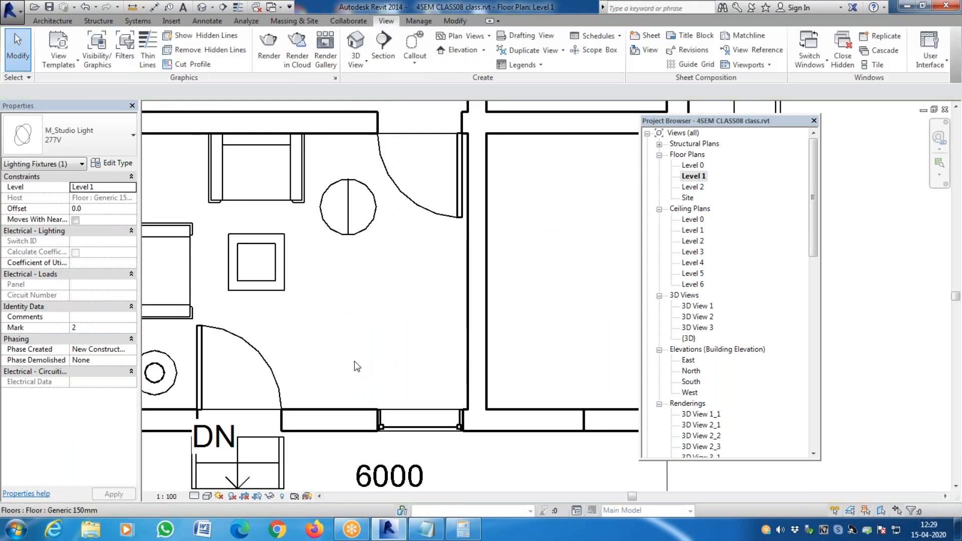
click(347, 212)
drag(347, 213, 342, 265)
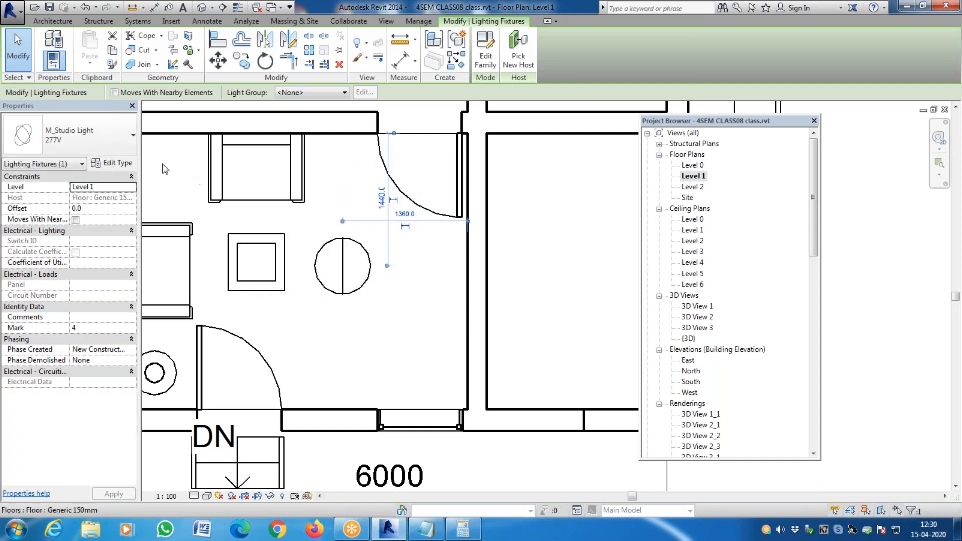
Step: Set the initial intensity wattage of the M_Studio Light 277V type to 200 W
click(118, 163)
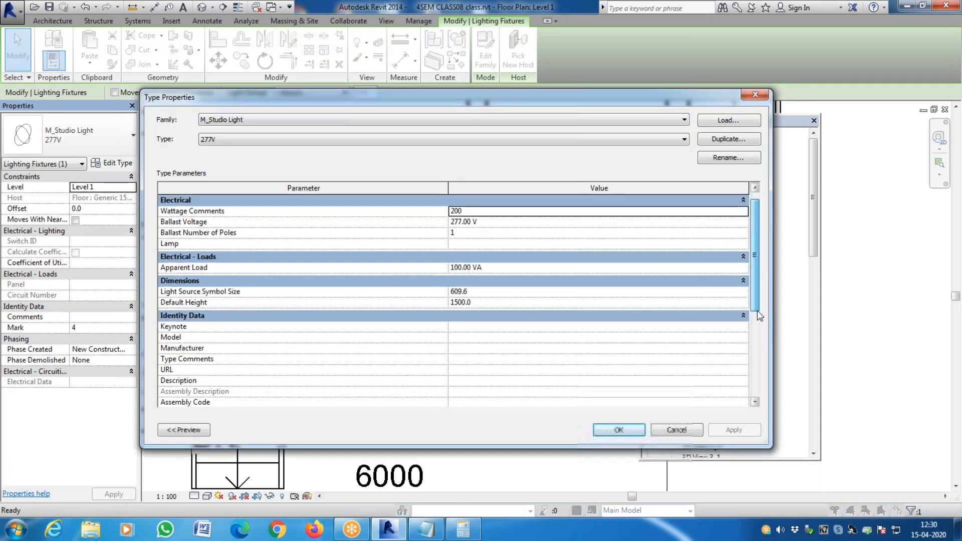
drag(759, 279, 758, 369)
click(630, 353)
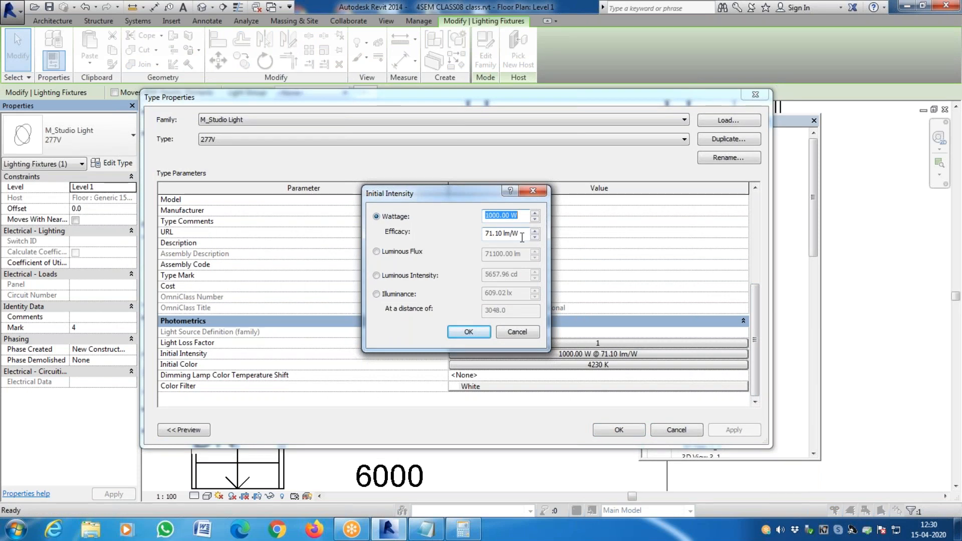
text(1)
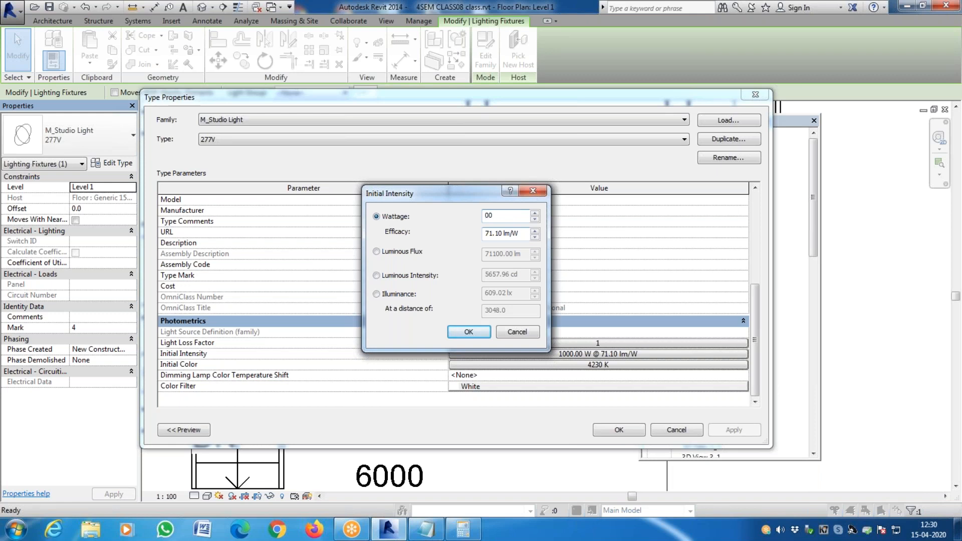
key(Return)
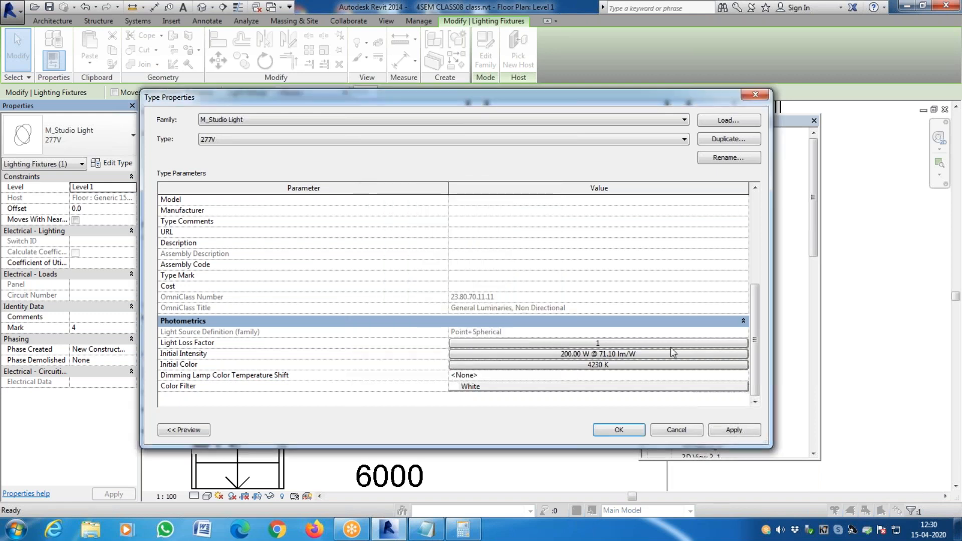
Step: Check the studio light type's initial color, reduce its initial intensity wattage to 100 W, and accept the type properties
click(641, 366)
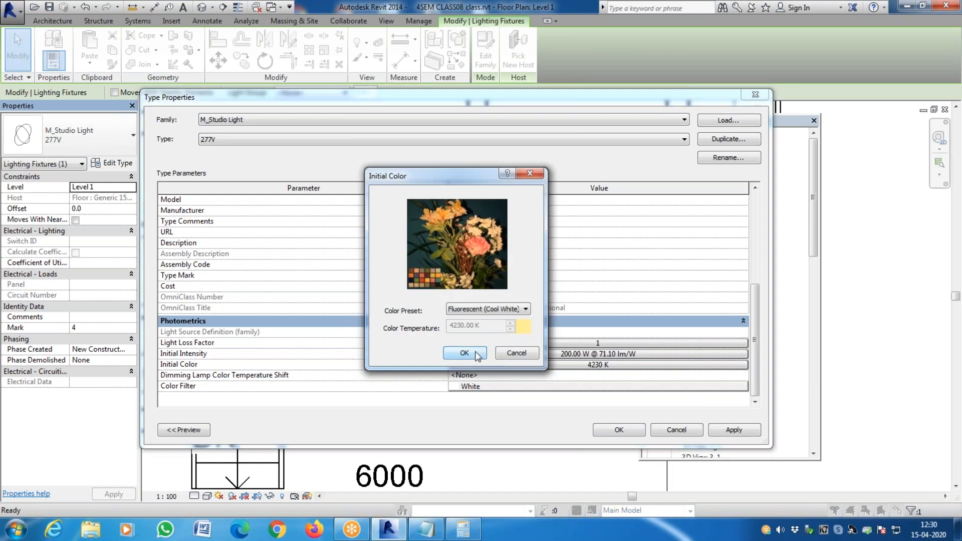
click(476, 353)
click(626, 354)
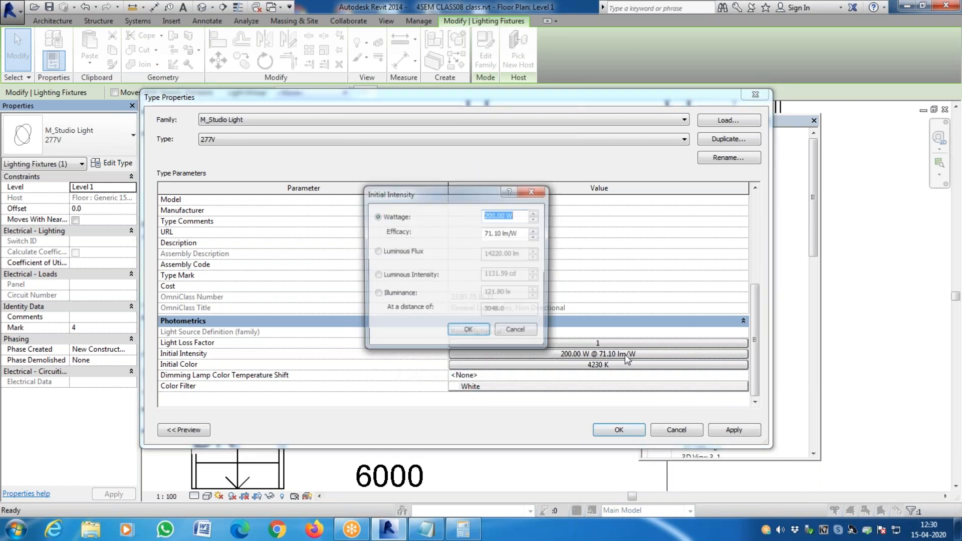
drag(490, 213, 480, 213)
text(1)
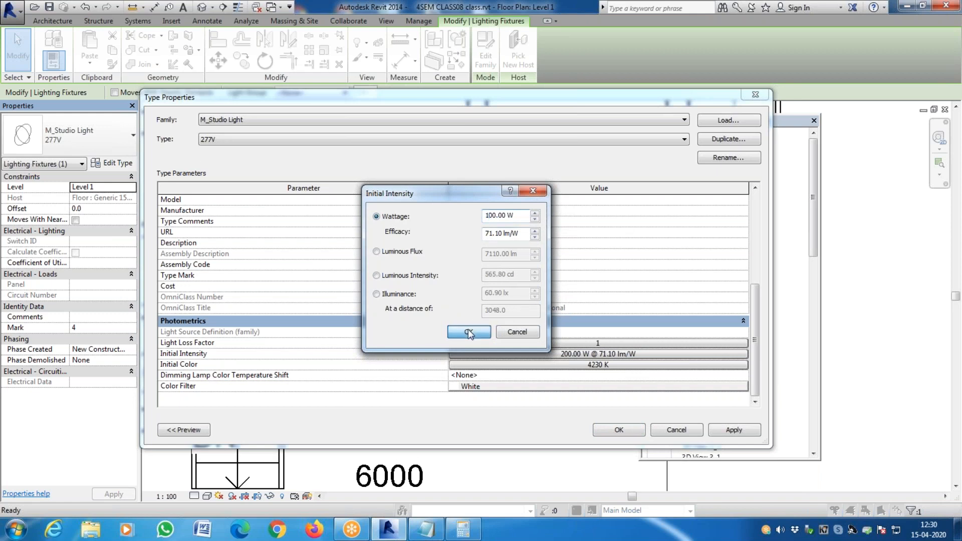
click(468, 332)
click(606, 342)
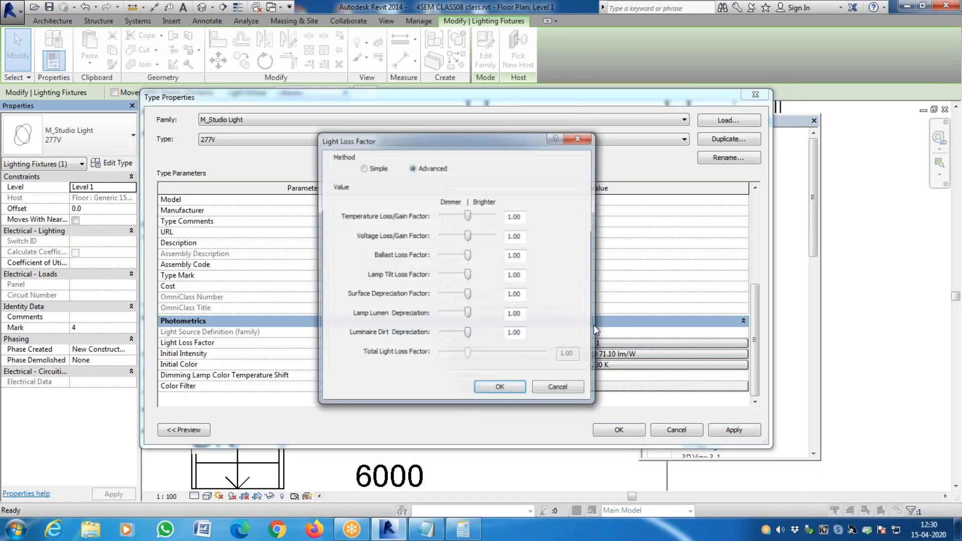
click(554, 382)
click(619, 430)
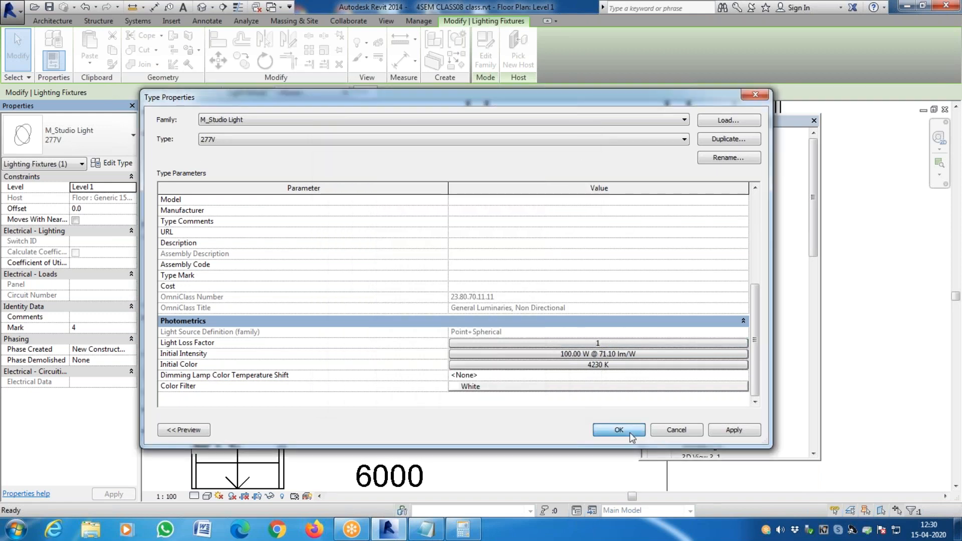
Step: Deselect the studio light and reopen the interior camera view 3D View 3
click(450, 377)
double_click(697, 327)
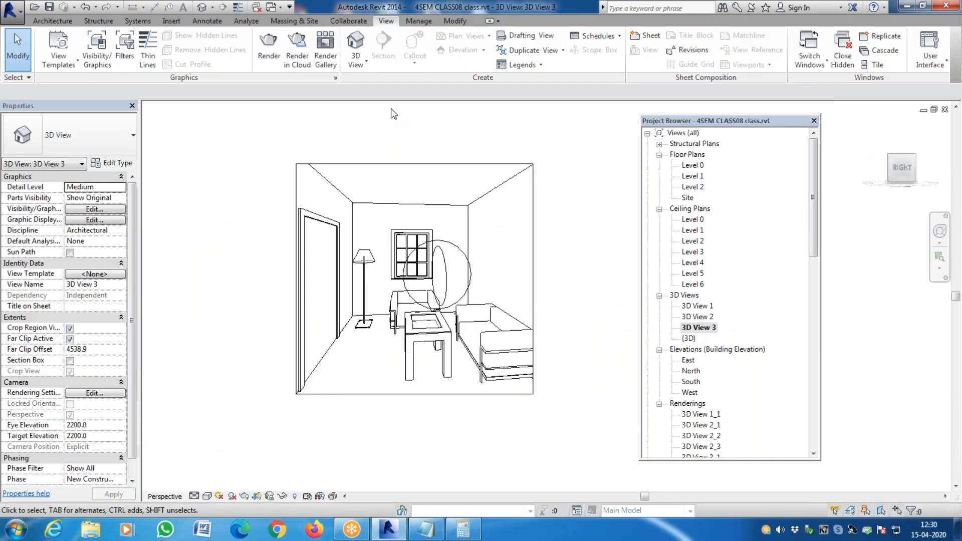
Step: Render 3D View 3 at Draft quality with the artificial-only interior lighting scheme and inspect the rendered room
click(269, 49)
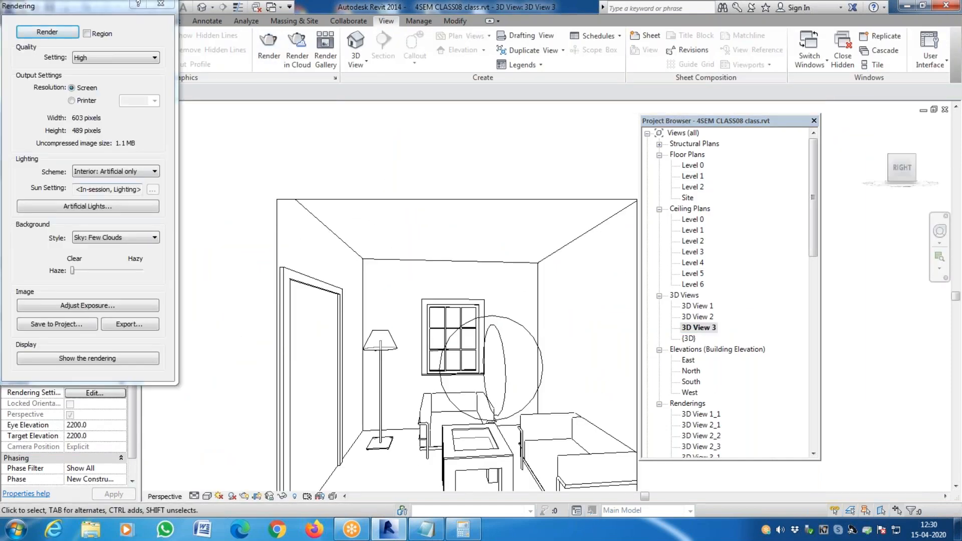
click(121, 58)
click(100, 66)
click(48, 32)
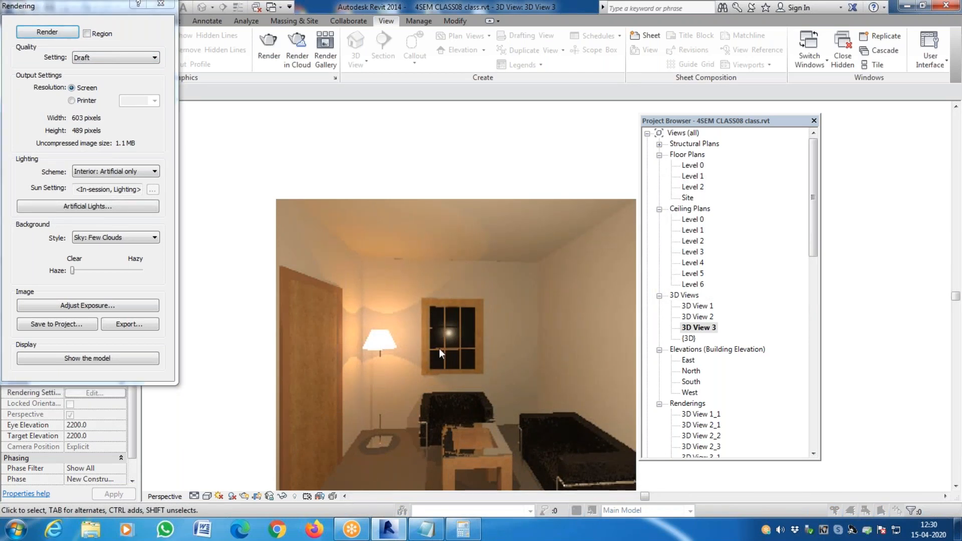
scroll(401, 296, down, 3)
scroll(436, 390, up, 2)
scroll(436, 390, up, 1)
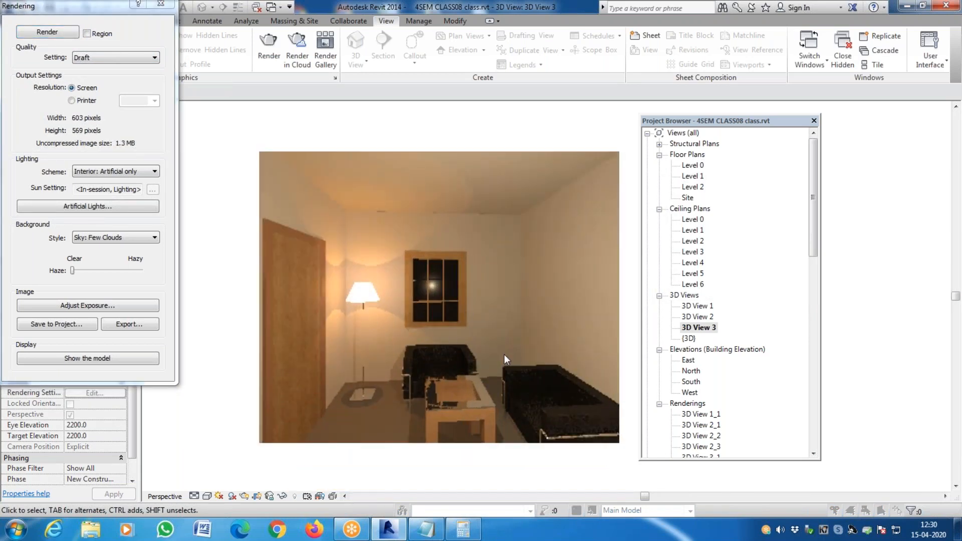
scroll(377, 315, down, 2)
scroll(405, 417, up, 2)
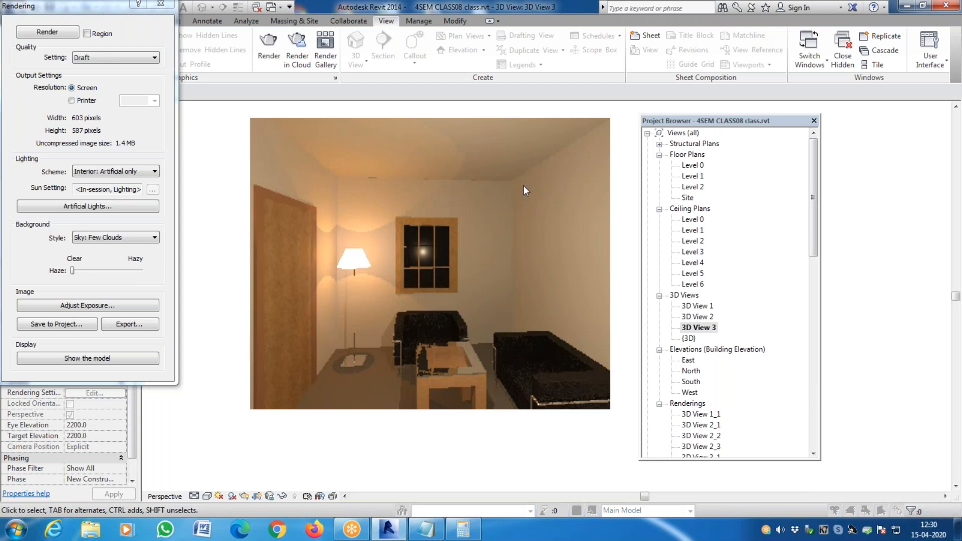
scroll(275, 240, down, 1)
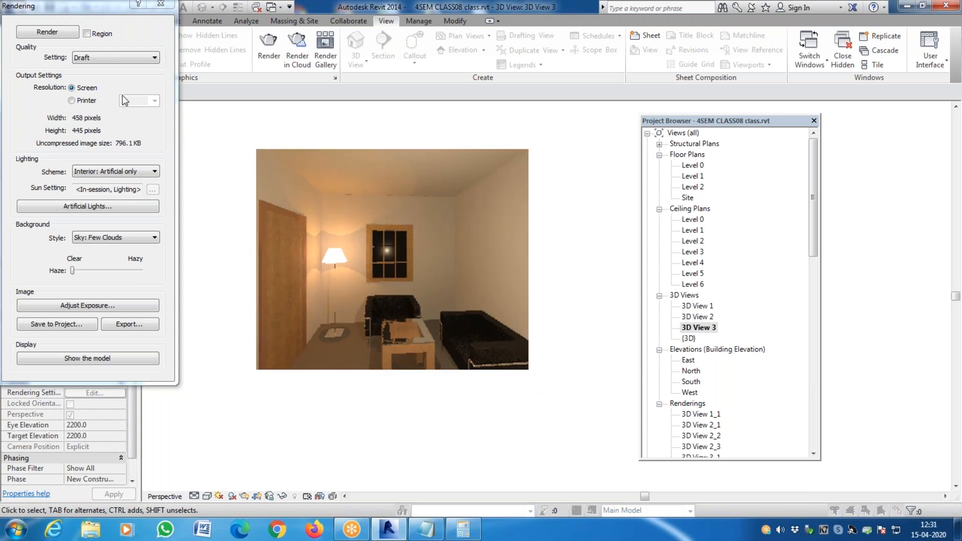
Step: Keep the render quality at Draft and close the rendering settings
click(83, 58)
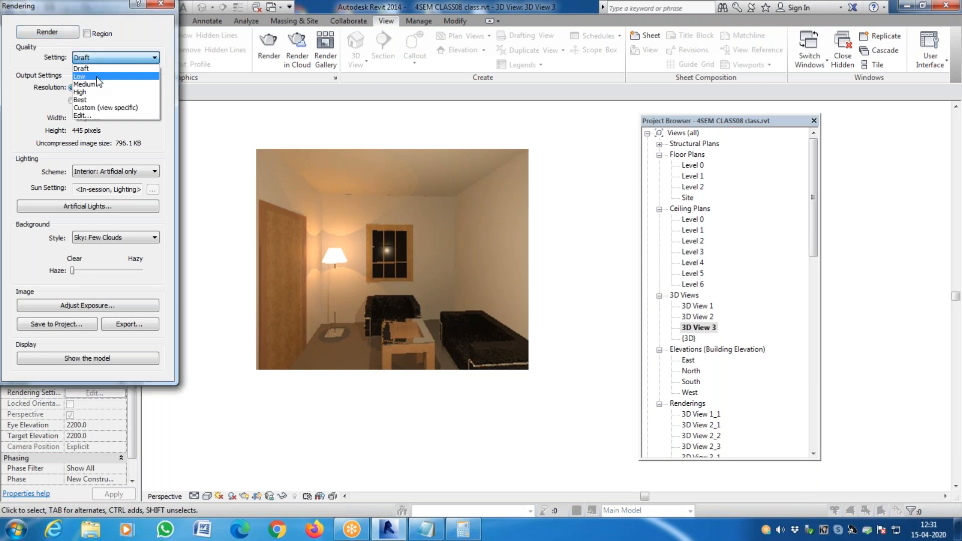
click(95, 69)
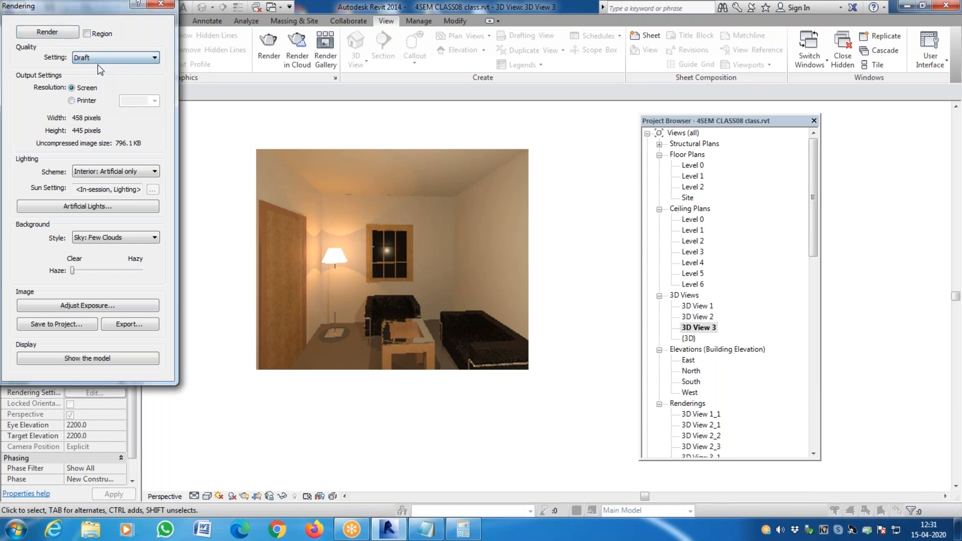
click(160, 5)
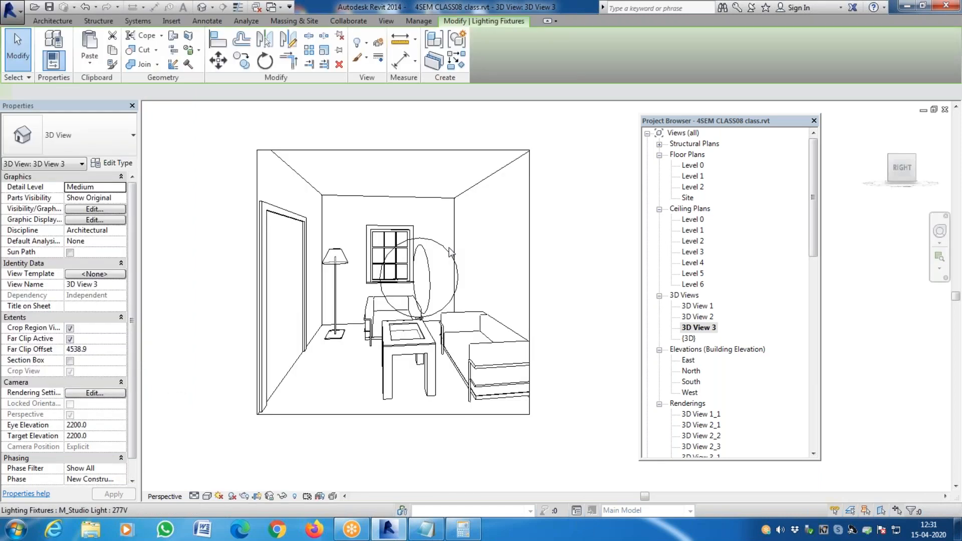
Step: In the Level 1 floor plan, set the M_Studio Light 277V type's initial intensity wattage to 500 W and accept the type properties
double_click(692, 176)
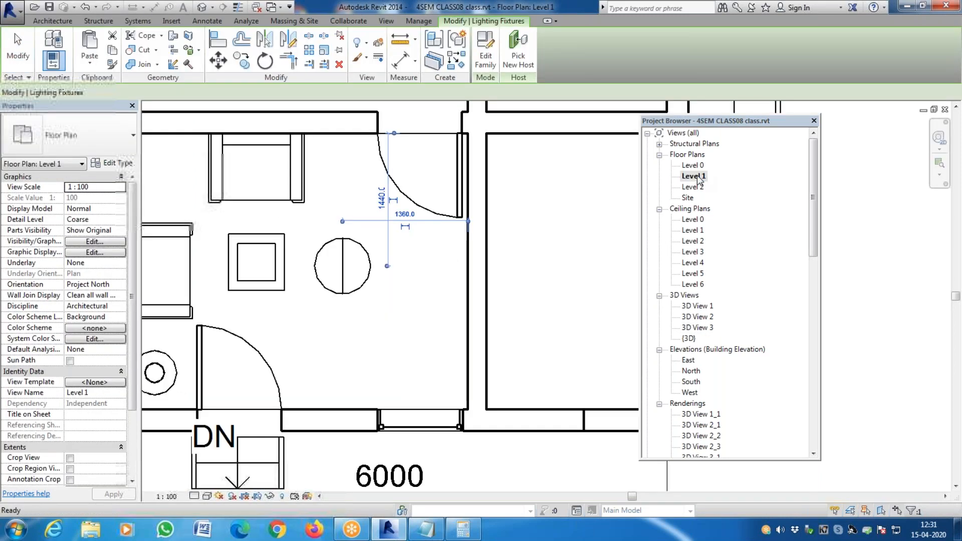
click(336, 267)
click(126, 167)
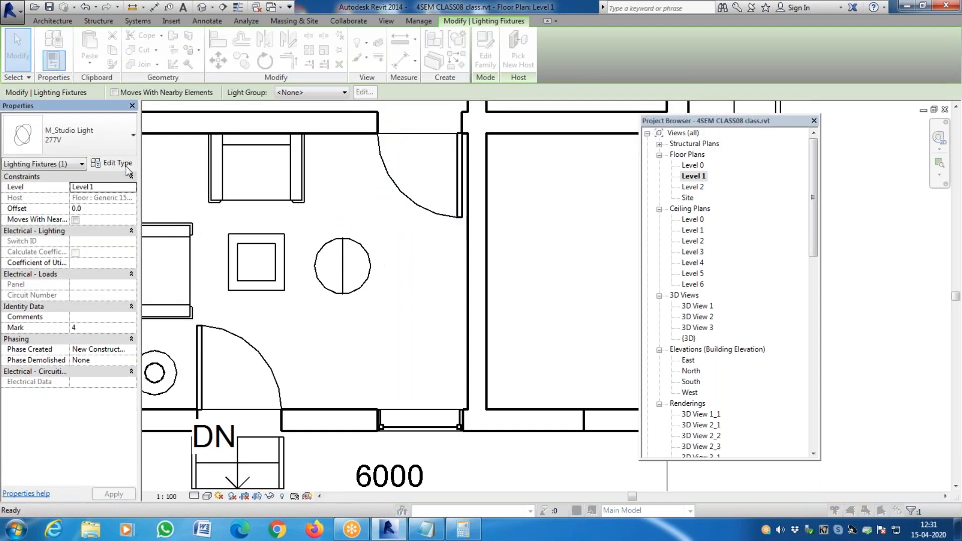
scroll(761, 369, down, 2)
click(654, 354)
click(654, 354)
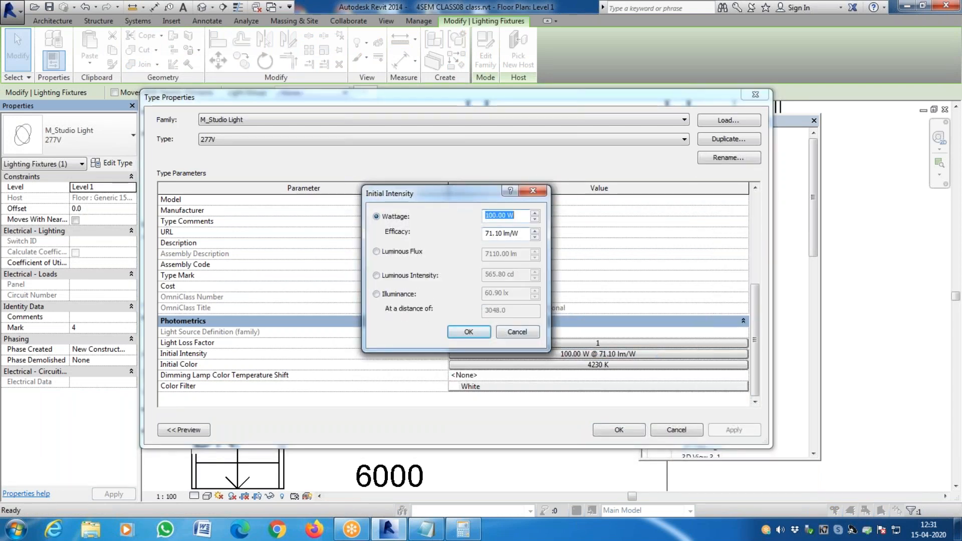
text(200)
drag(489, 216, 484, 216)
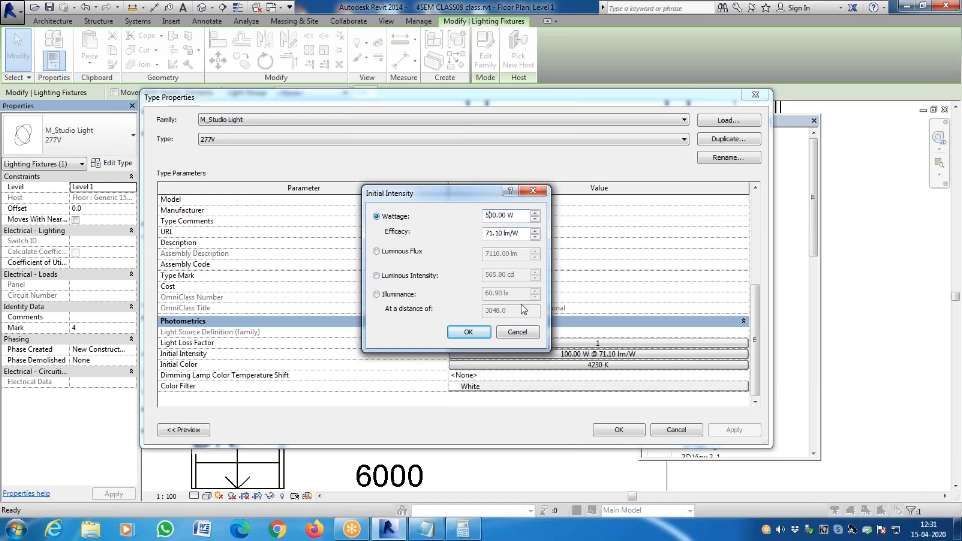
click(468, 331)
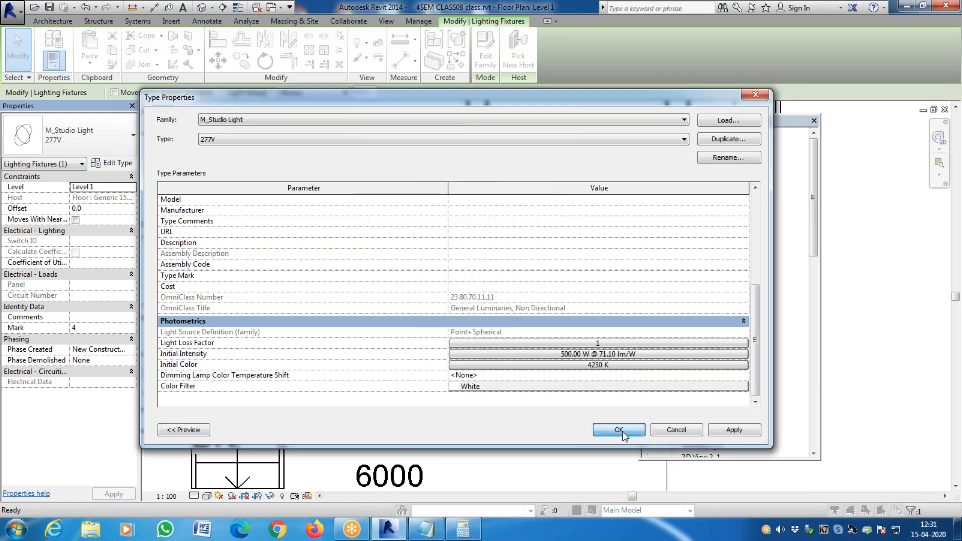
click(619, 431)
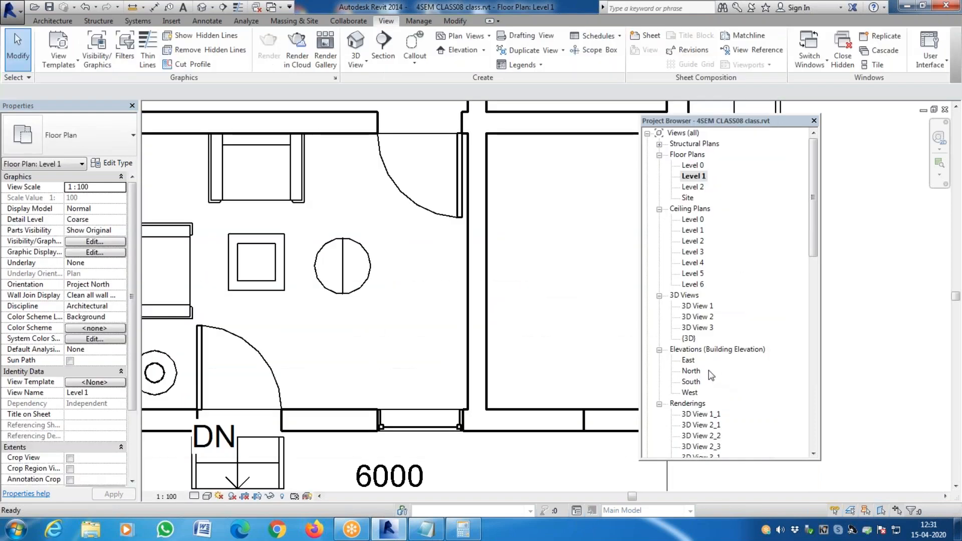
Step: Reopen 3D View 3 and render it again at Draft quality with the brighter studio light
double_click(704, 327)
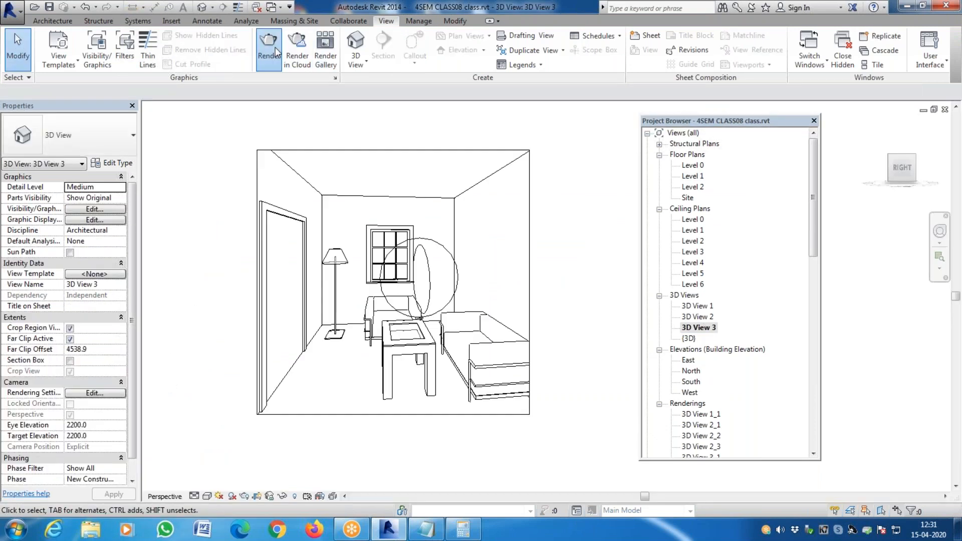
click(269, 46)
click(48, 32)
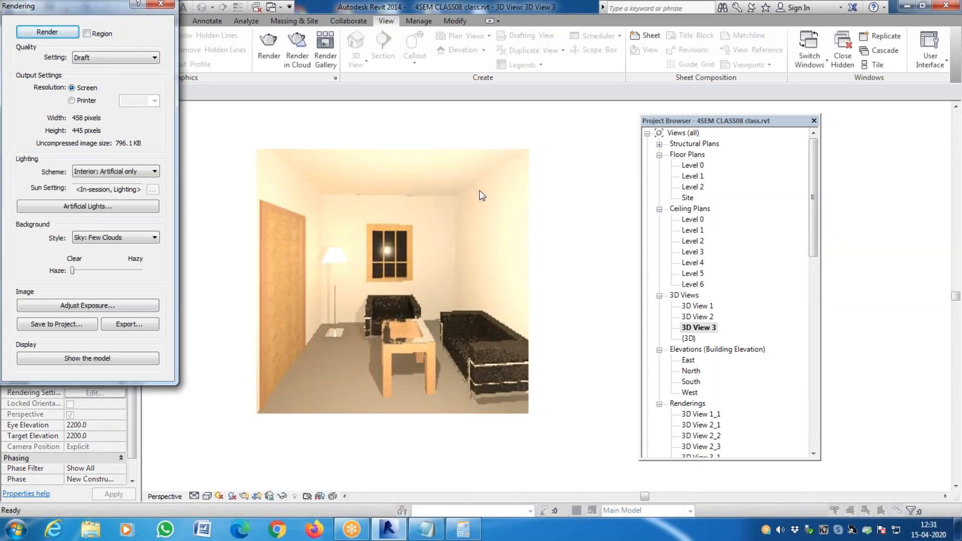
Step: Change the lighting scheme to Interior: Sun and Artificial and render the view again
click(120, 172)
click(120, 214)
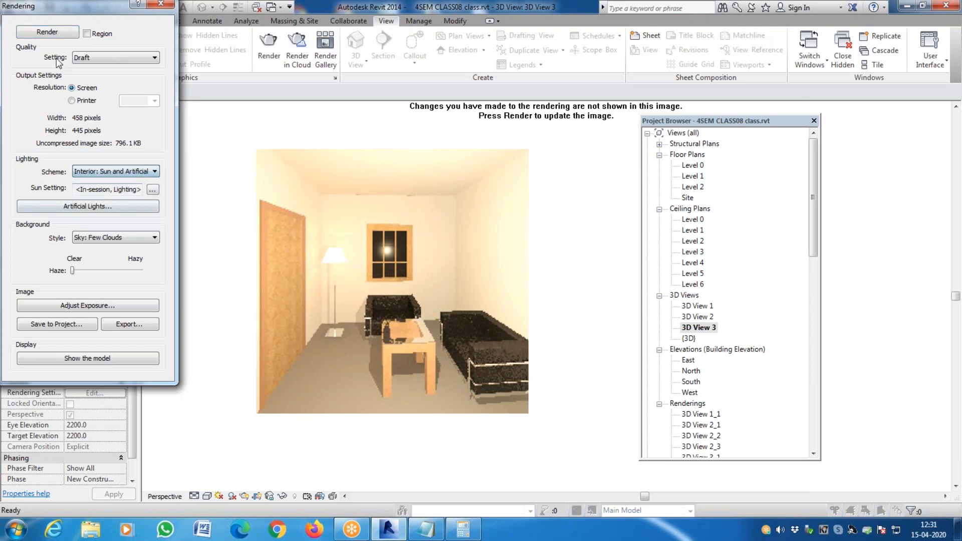
click(46, 32)
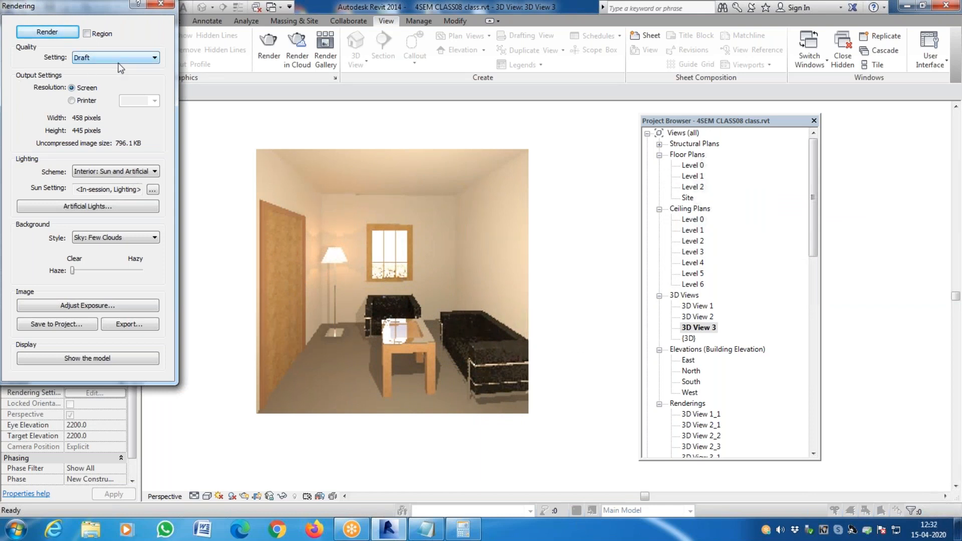
Step: Adjust the rendering's exposure, trying values of 6 and 7 before accepting an exposure value of 8
click(123, 310)
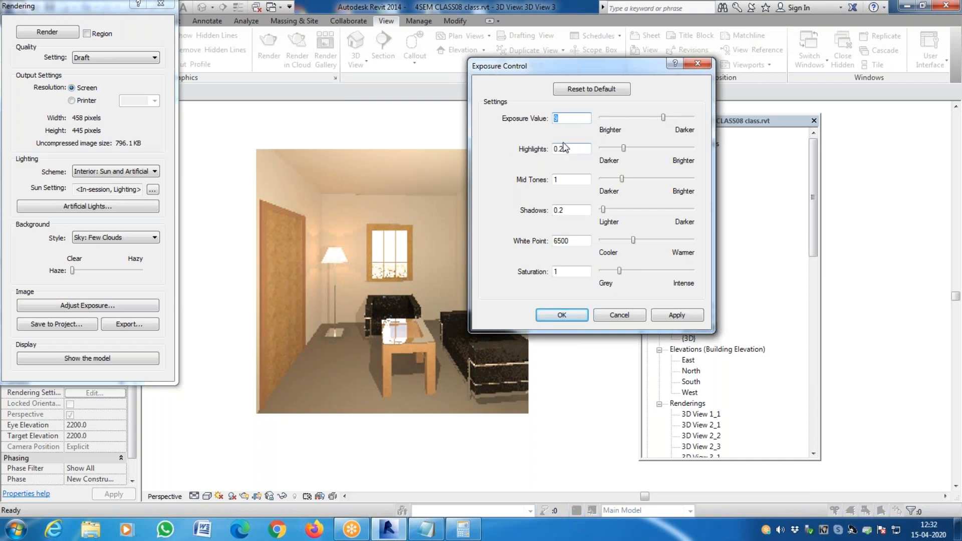
click(676, 315)
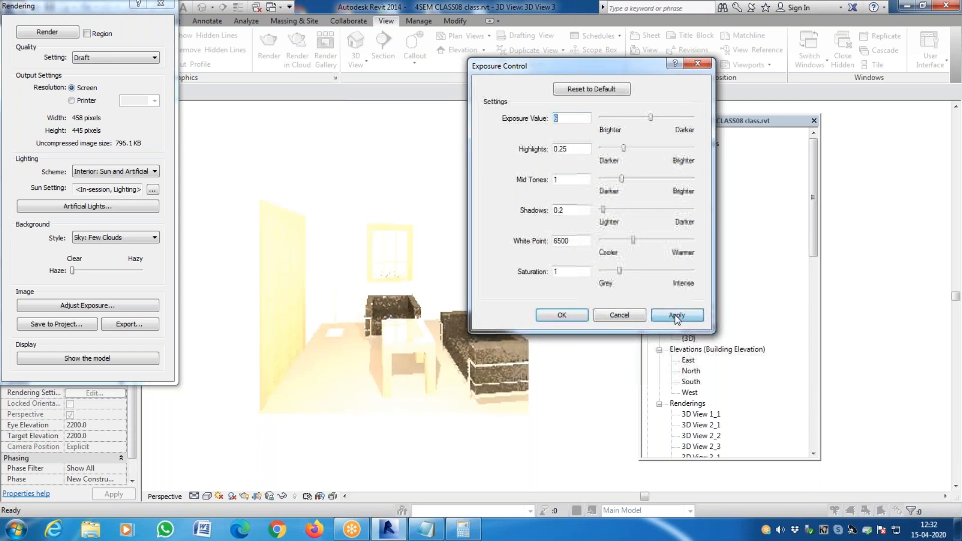
click(677, 316)
text(7)
click(676, 316)
text(8)
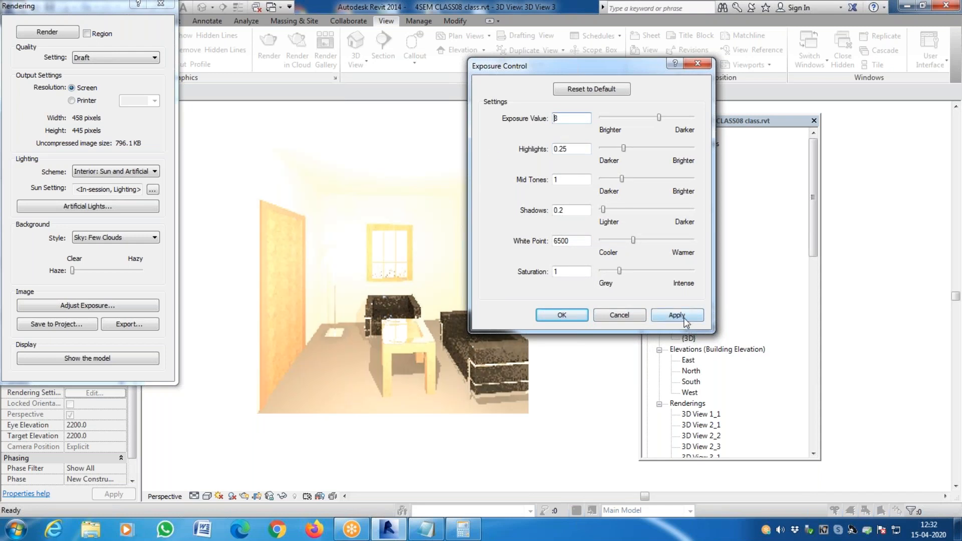
click(676, 314)
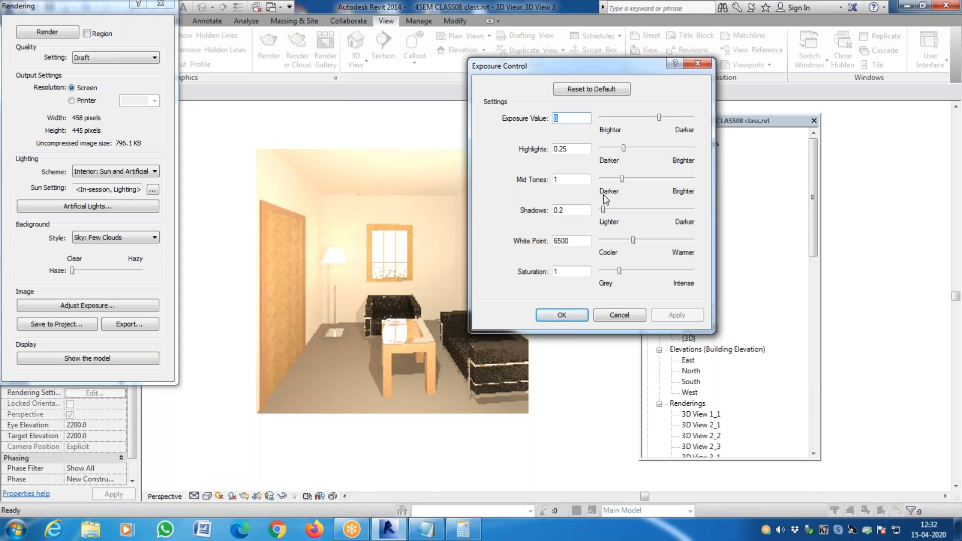
click(562, 315)
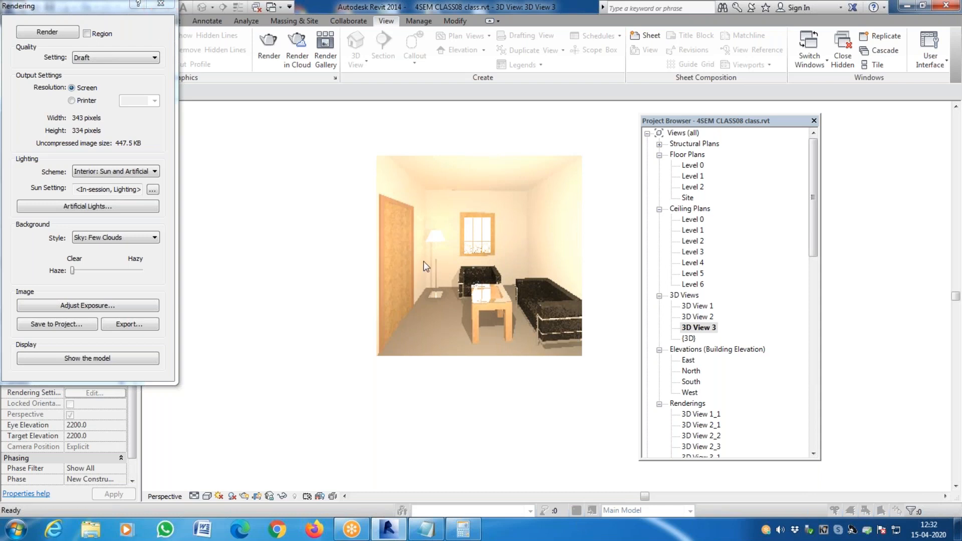
Step: Close the rendering settings and open the {3D} view, oriented to the building's left-front corner
click(168, 7)
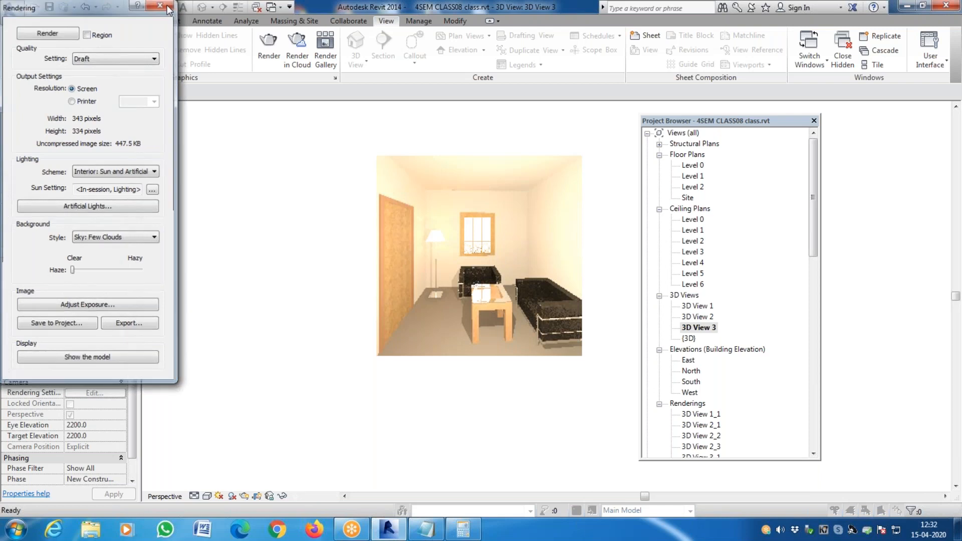
double_click(690, 339)
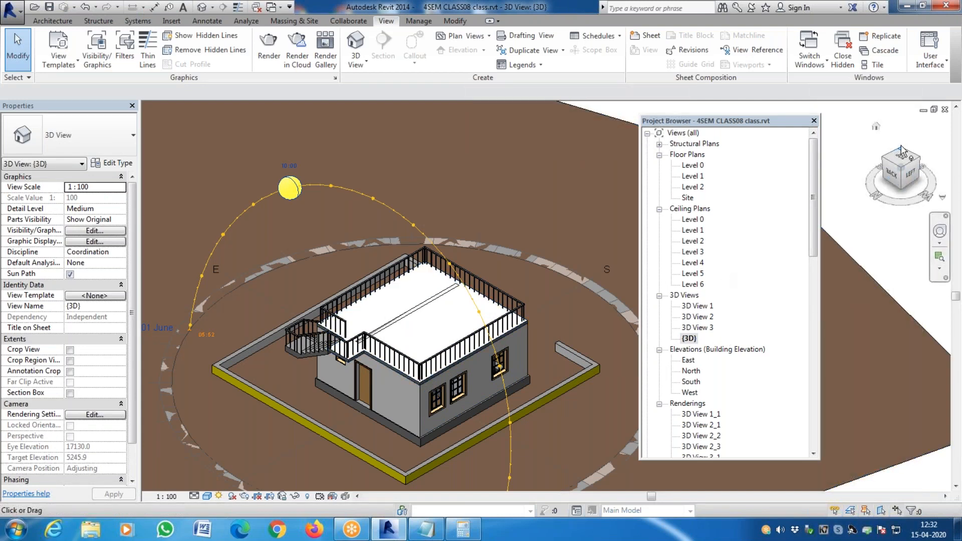
click(876, 126)
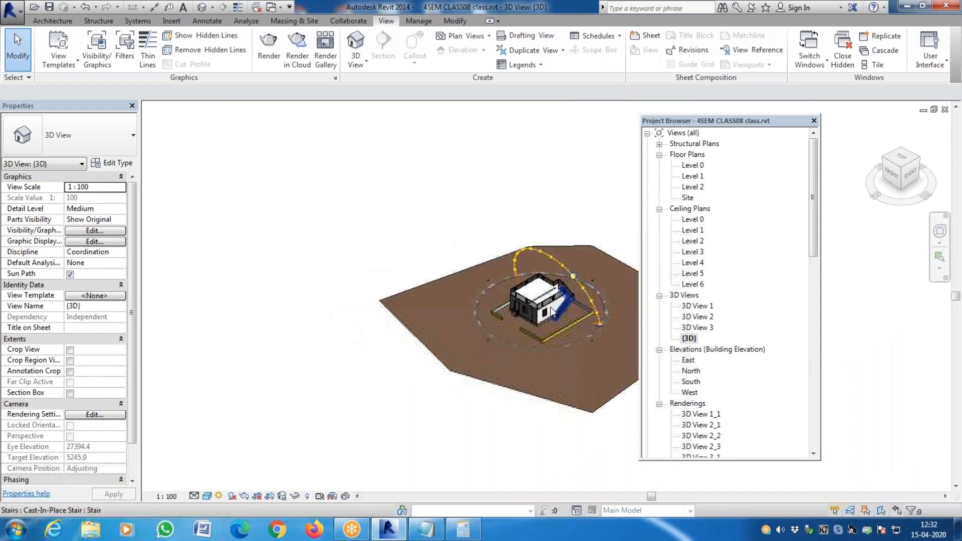
scroll(551, 310, up, 3)
click(883, 160)
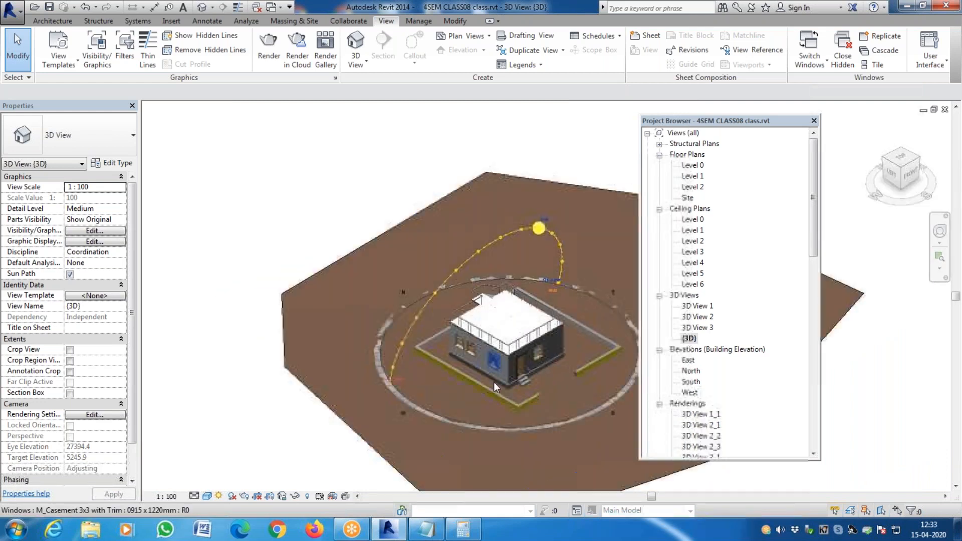
scroll(494, 382, up, 4)
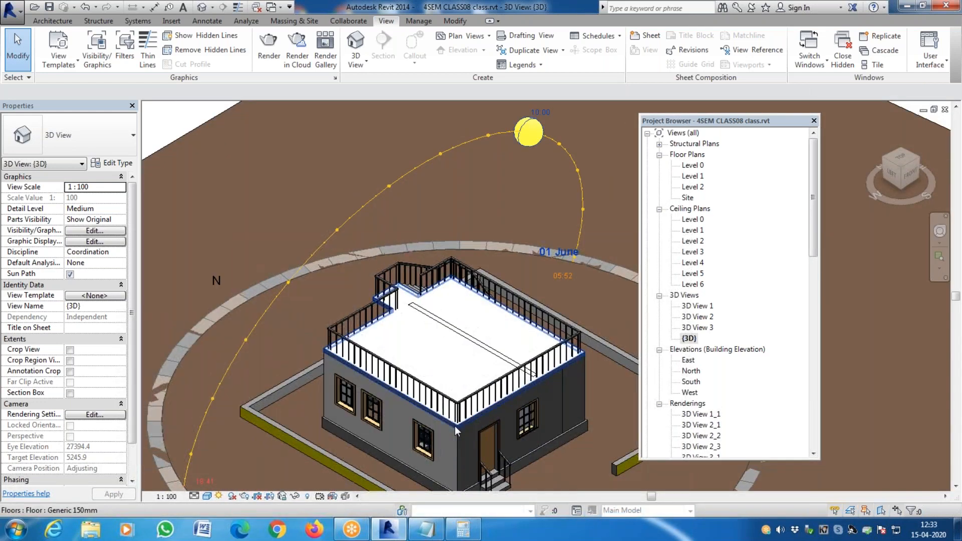
Step: Hide the Level 2 floor slab element in the {3D} view to expose the interior walls
click(456, 429)
right_click(456, 429)
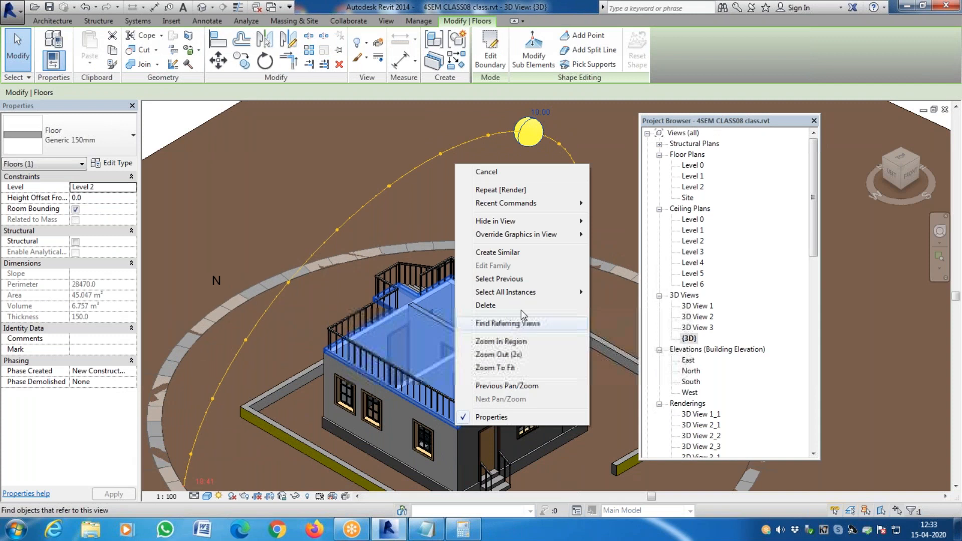
mouse_move(540, 221)
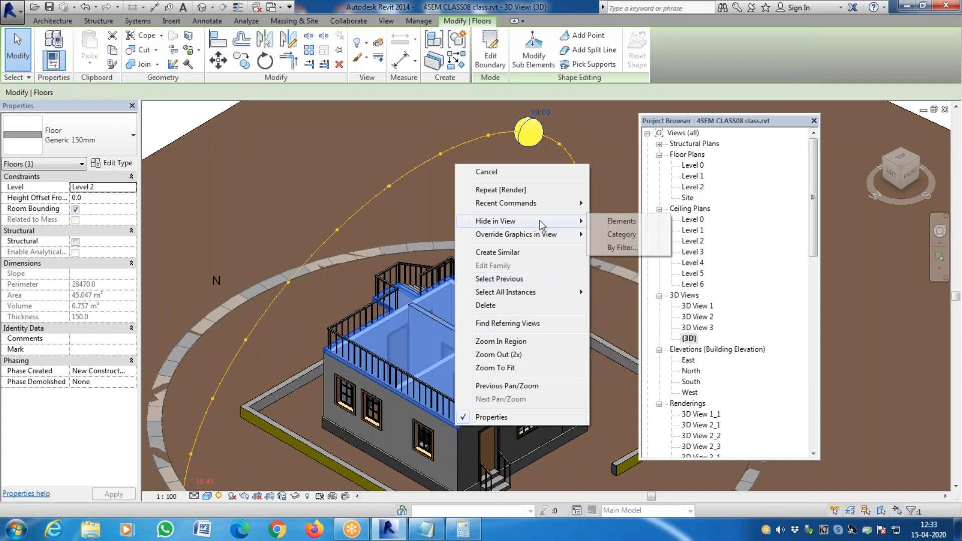
click(621, 224)
Step: Select the two crossing interior partition walls and temporarily isolate them as elements in the view
scroll(442, 374, down, 2)
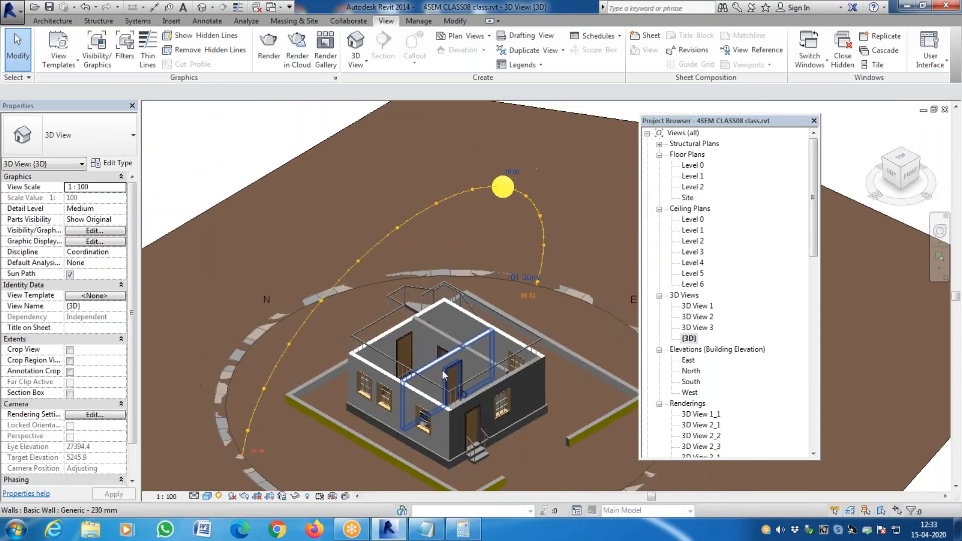
scroll(443, 374, up, 4)
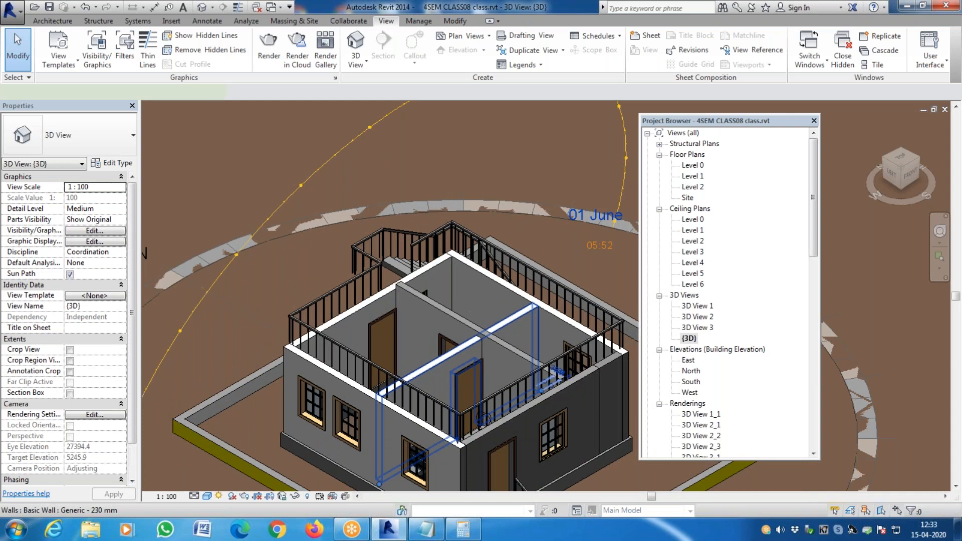
click(513, 352)
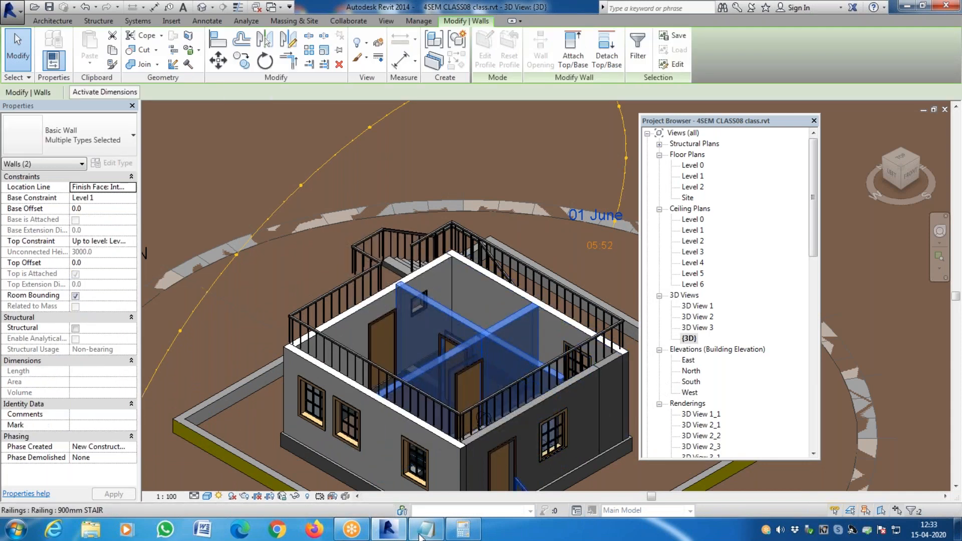
click(295, 496)
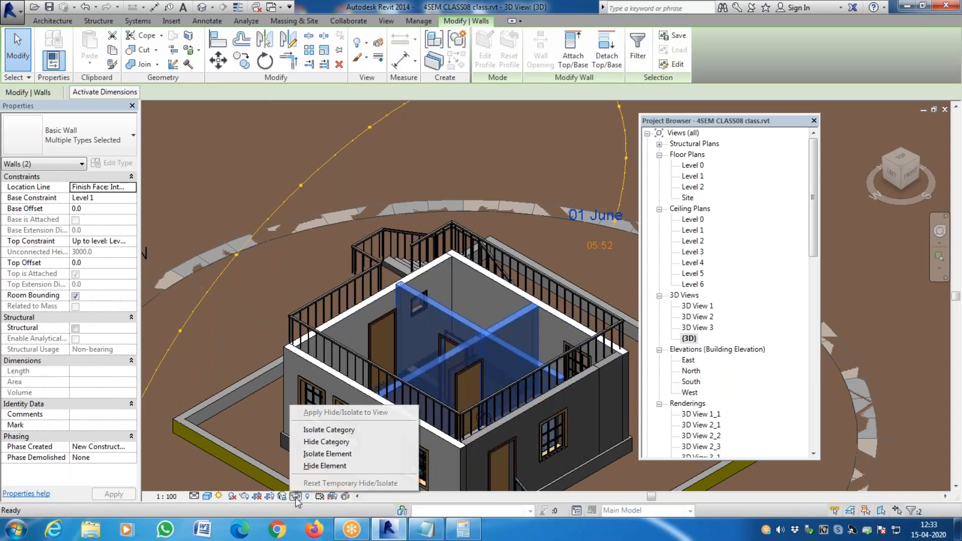
click(336, 455)
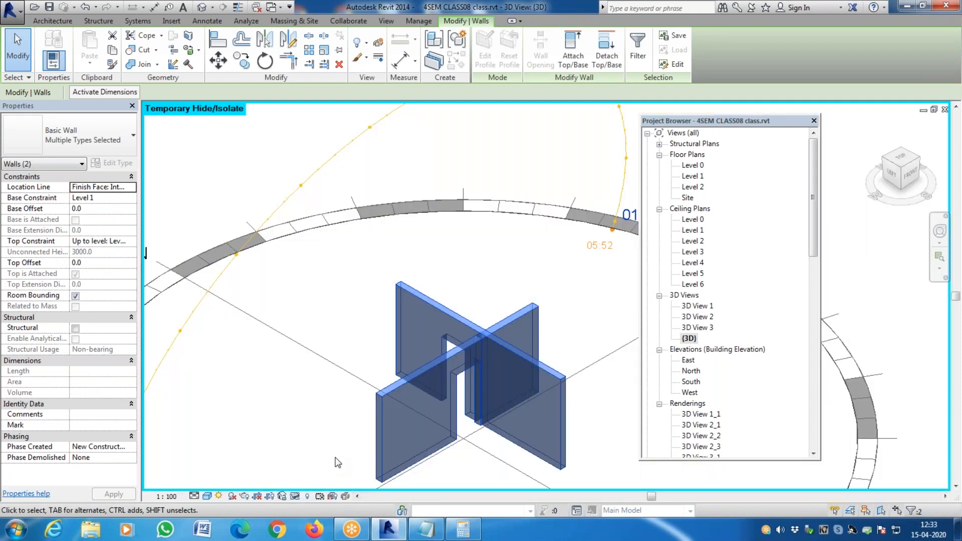
click(490, 485)
scroll(429, 412, up, 5)
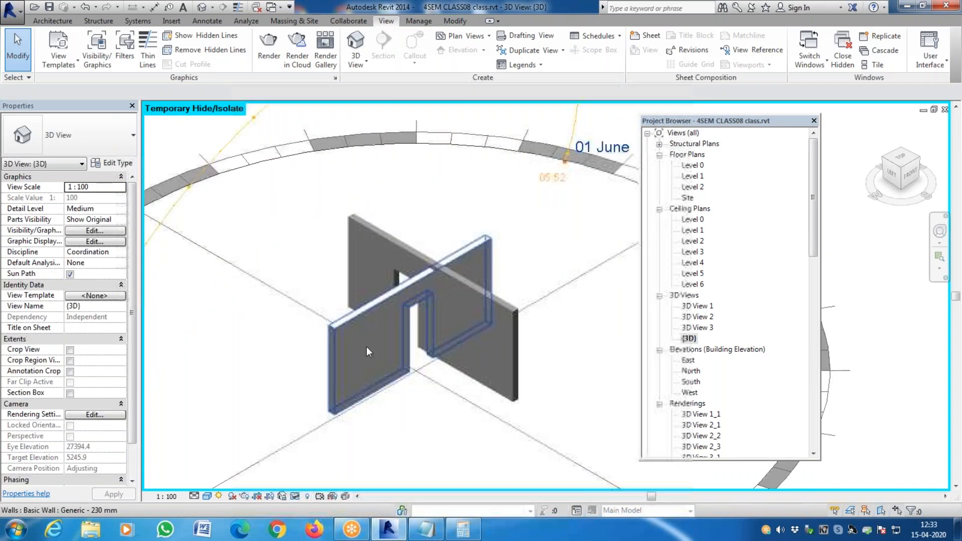
key(t)
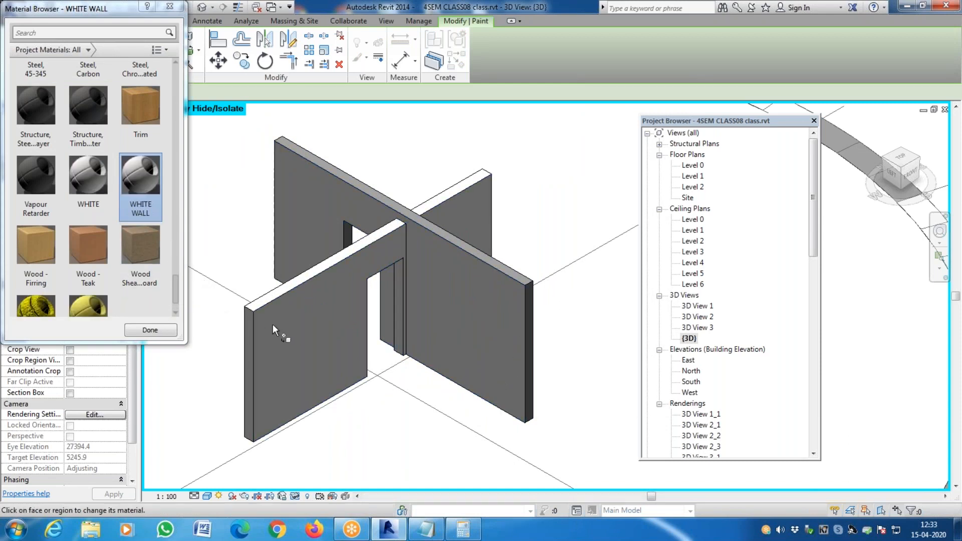
key(Escape)
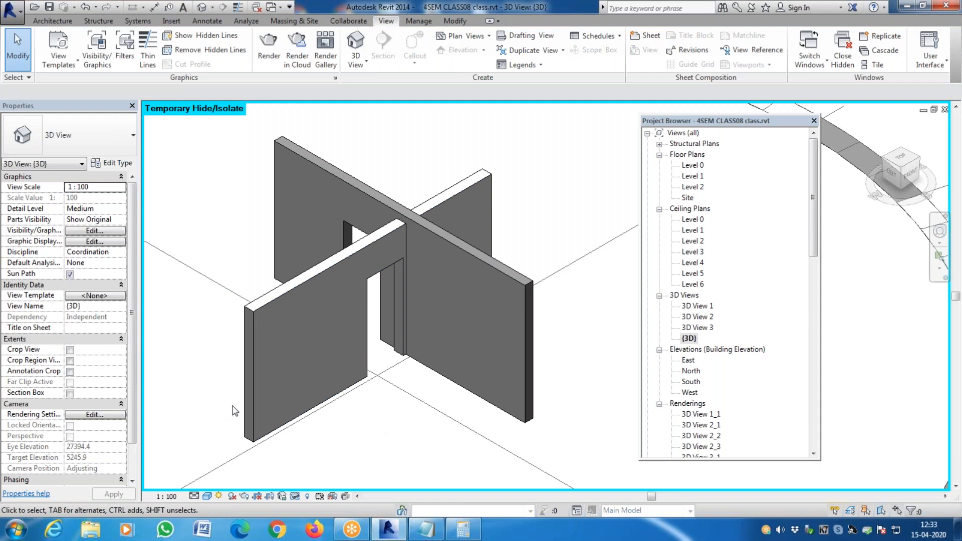
scroll(251, 398, up, 2)
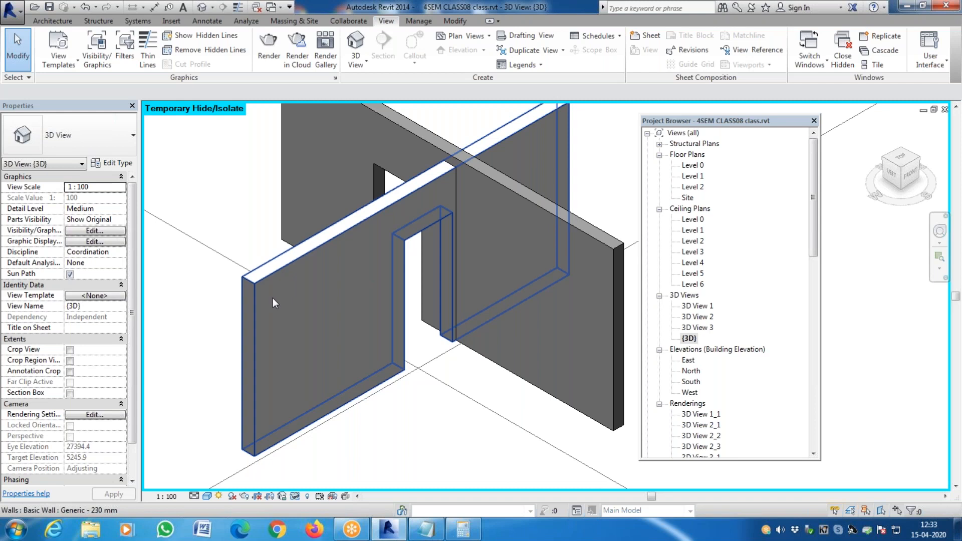
click(317, 245)
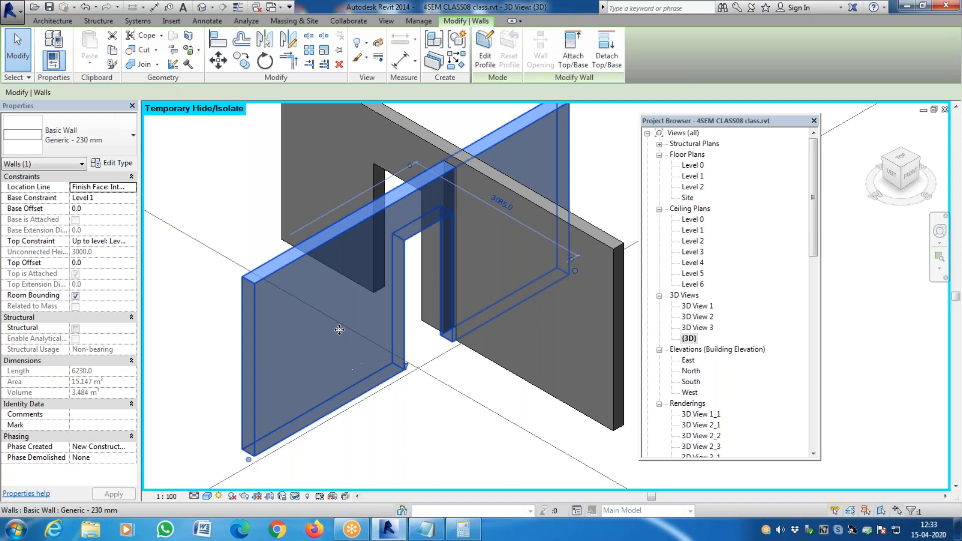
key(Escape)
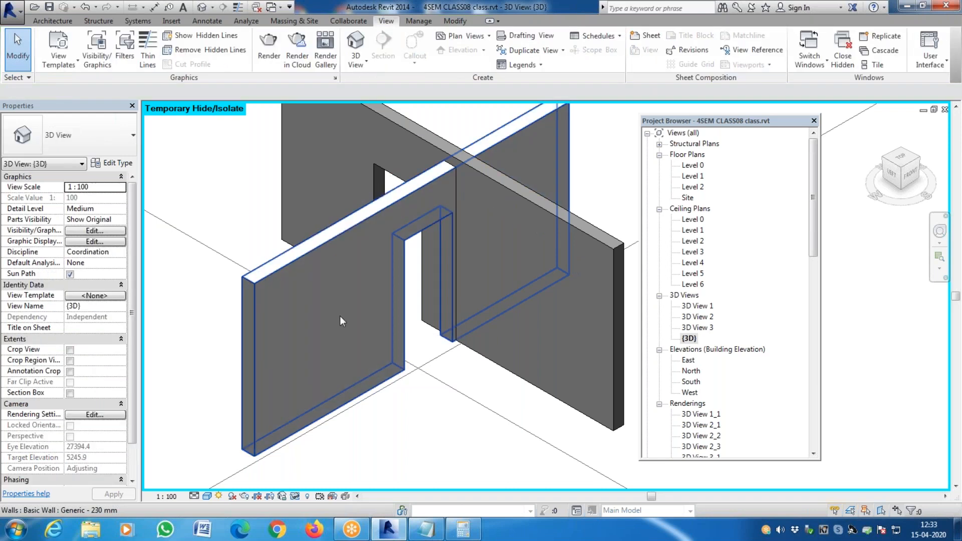
Step: Copy the front 230 mm partition wall to the clipboard and paste a duplicate of it in the same place
click(311, 254)
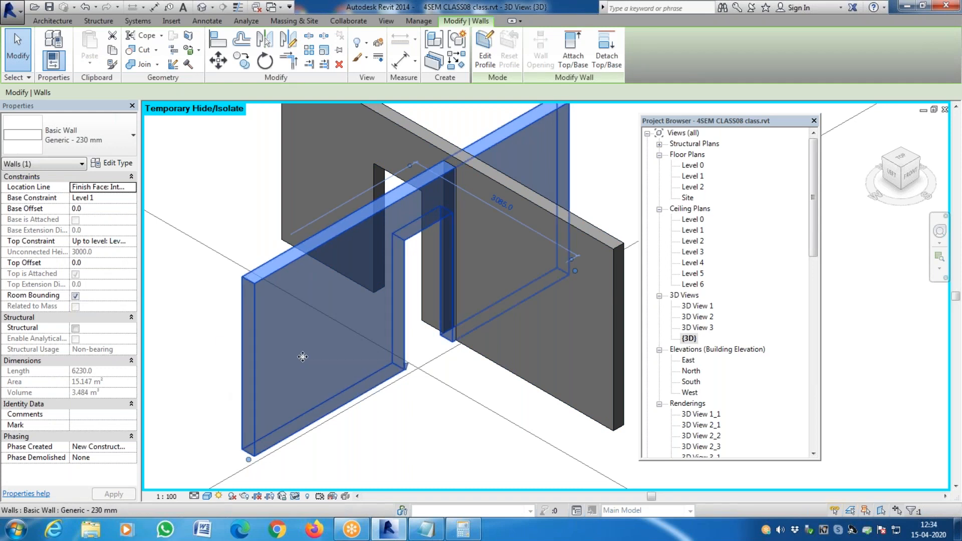
scroll(254, 385, up, 1)
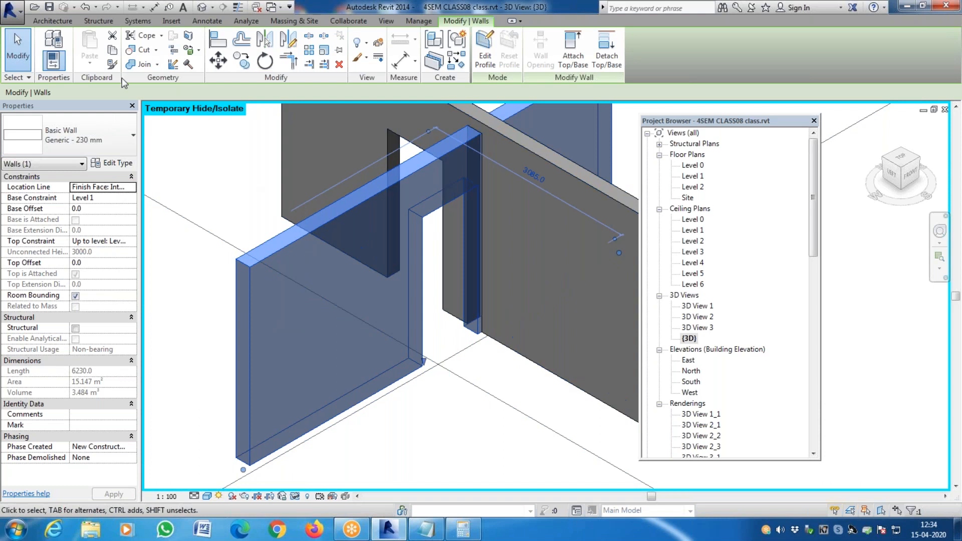
click(112, 50)
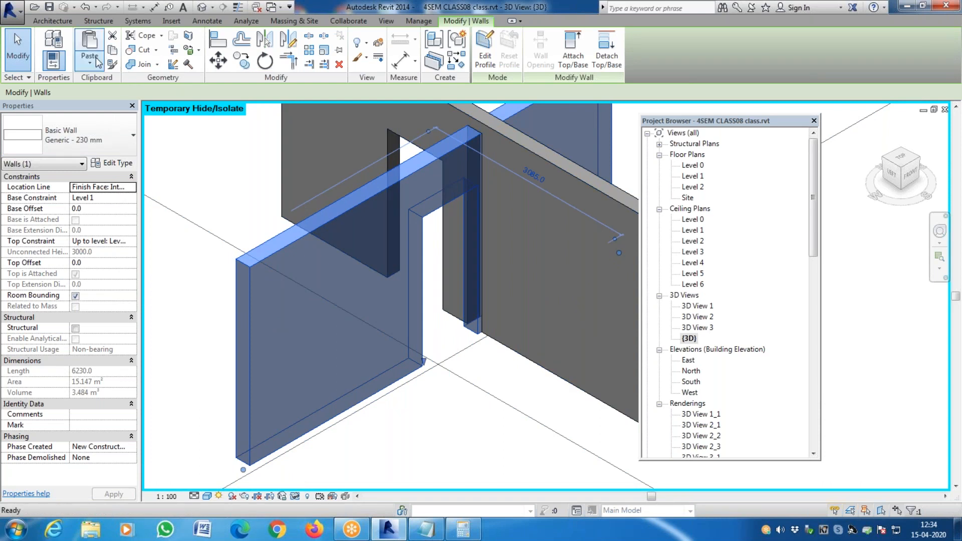
click(93, 66)
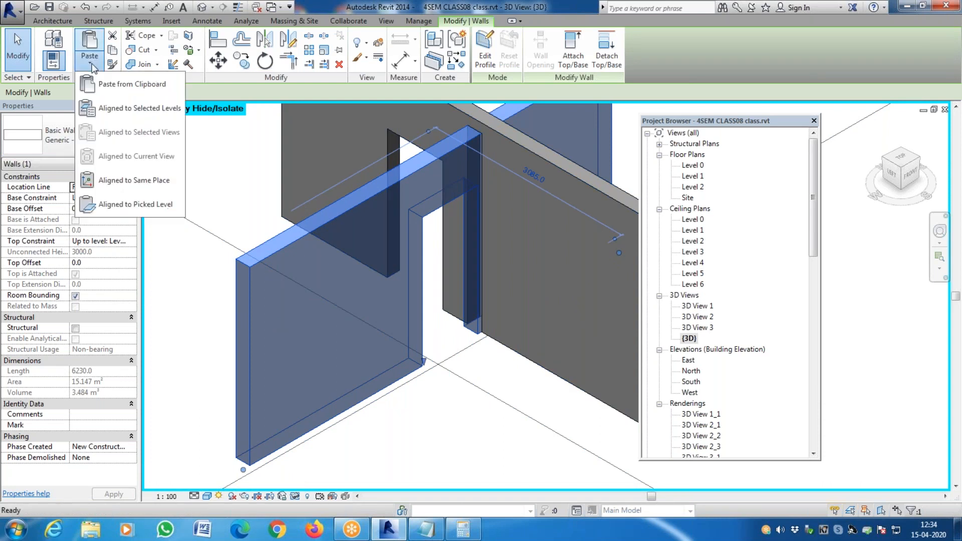
click(140, 117)
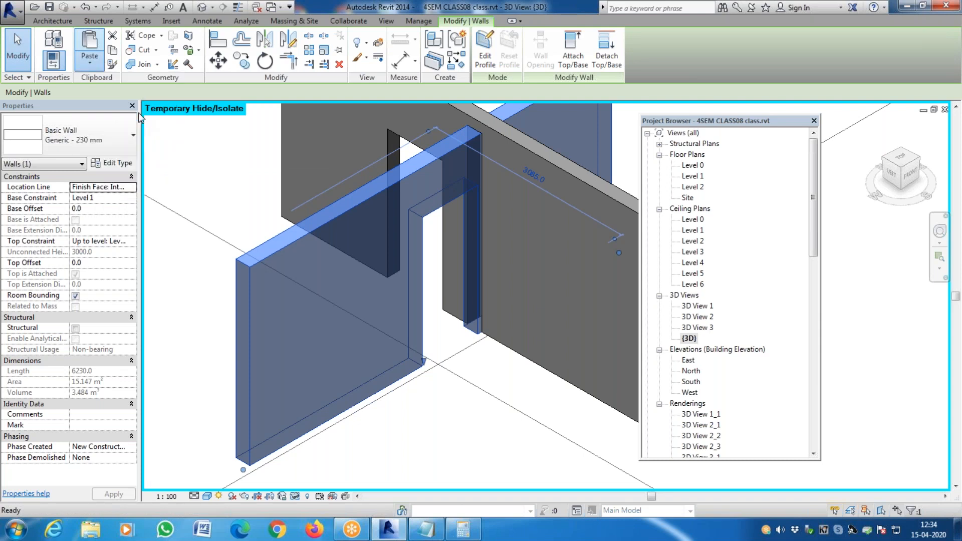
double_click(206, 230)
key(Escape)
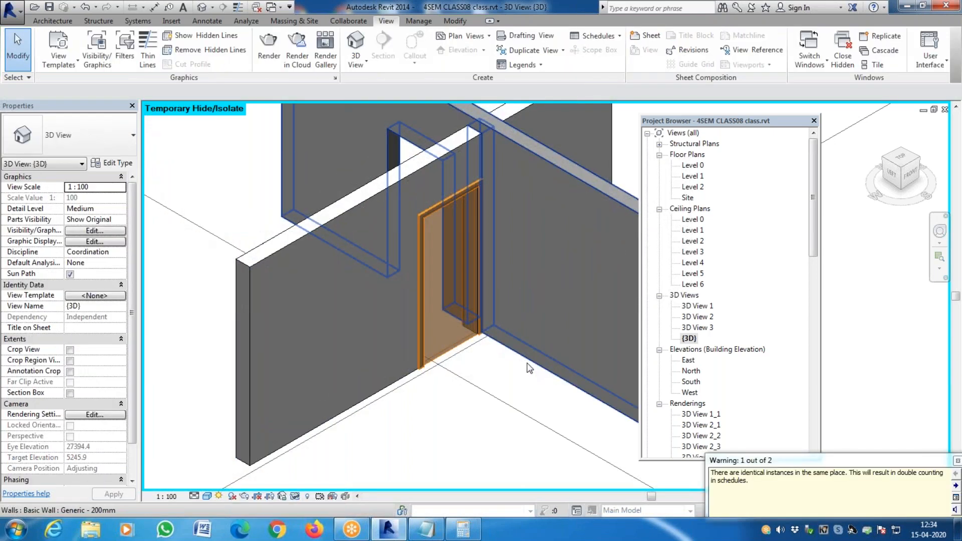
Step: Start editing the pasted 230 mm wall's profile, accepting the removal of its top and base attachments
click(337, 218)
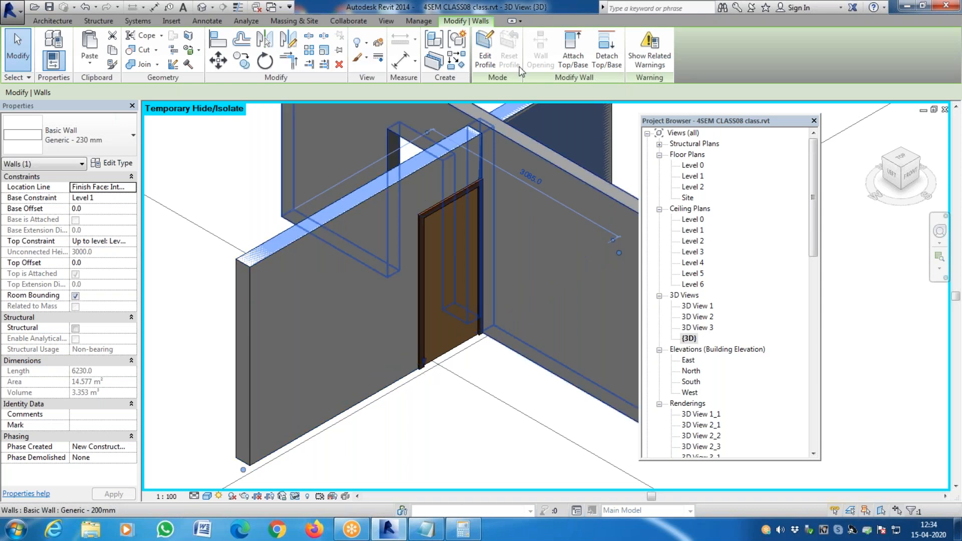
click(488, 57)
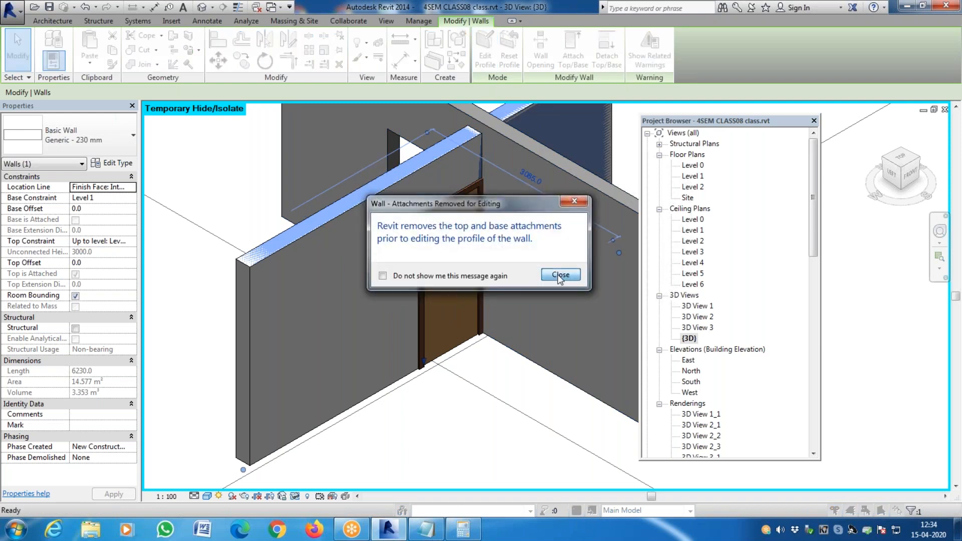
click(560, 276)
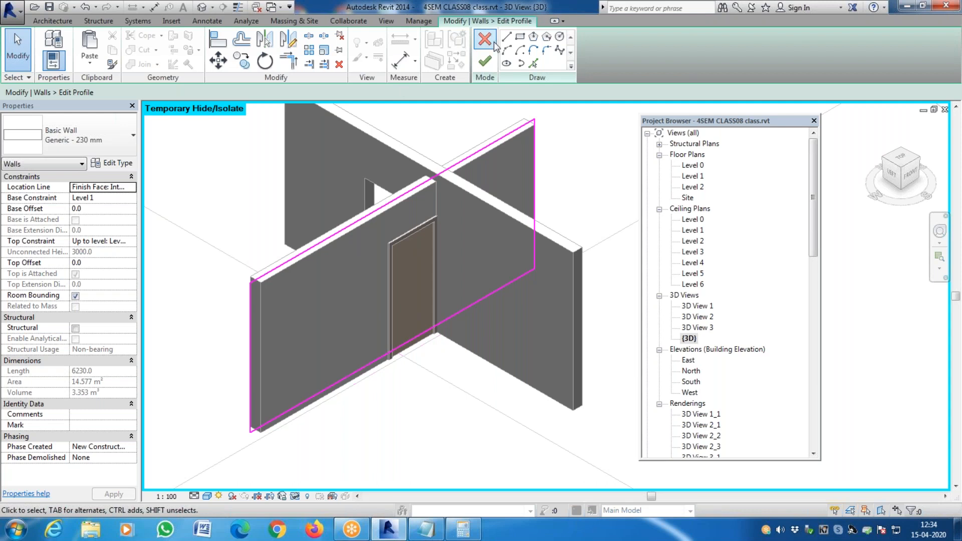
click(506, 36)
click(253, 371)
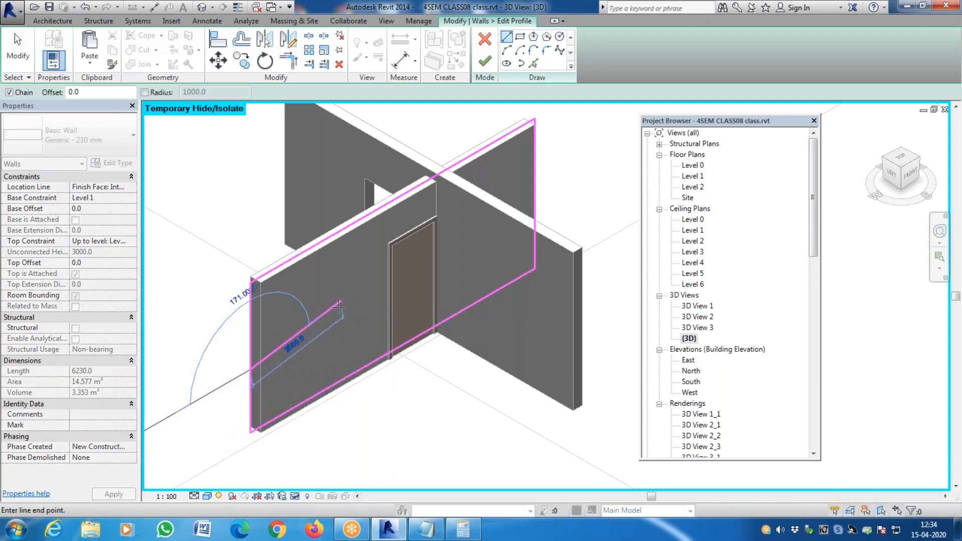
key(Escape)
key(Escape)
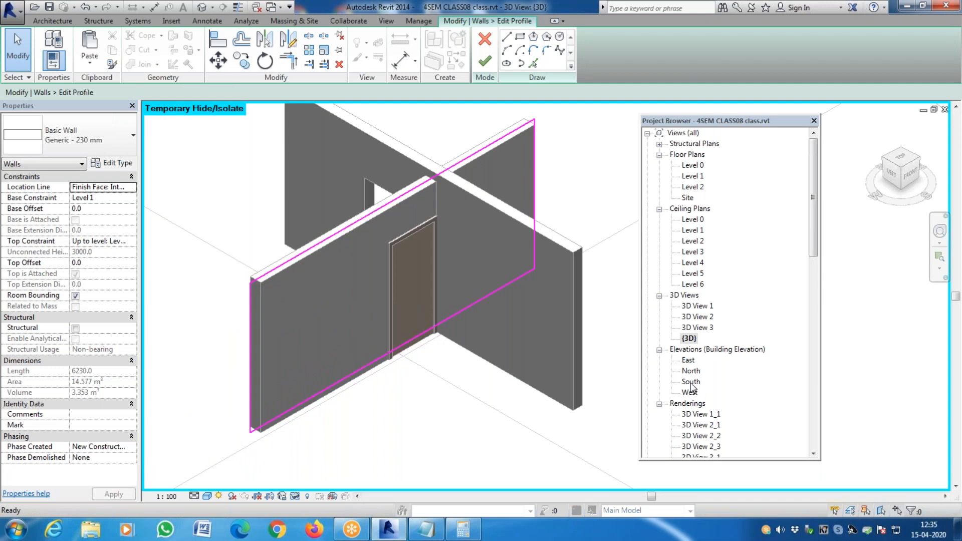
click(691, 383)
click(690, 372)
double_click(690, 372)
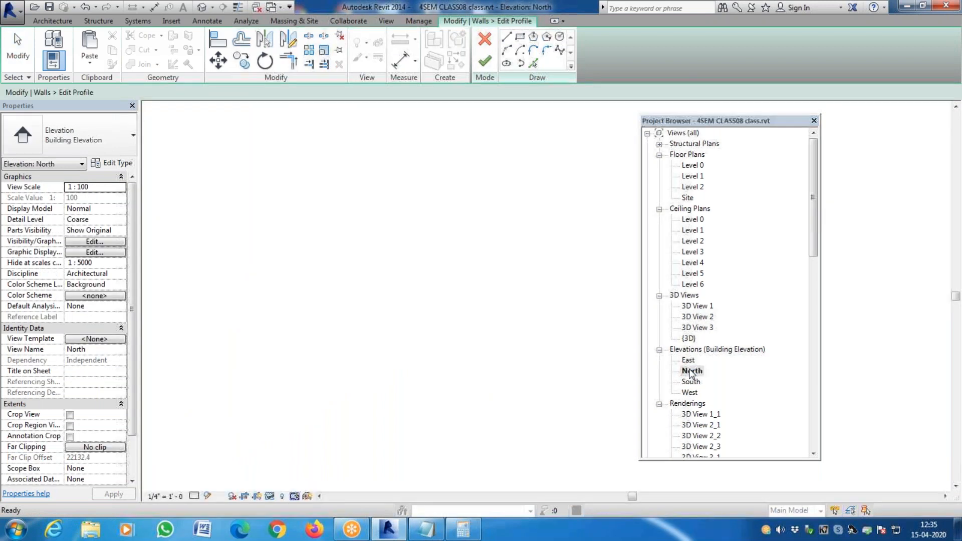
scroll(465, 386, up, 4)
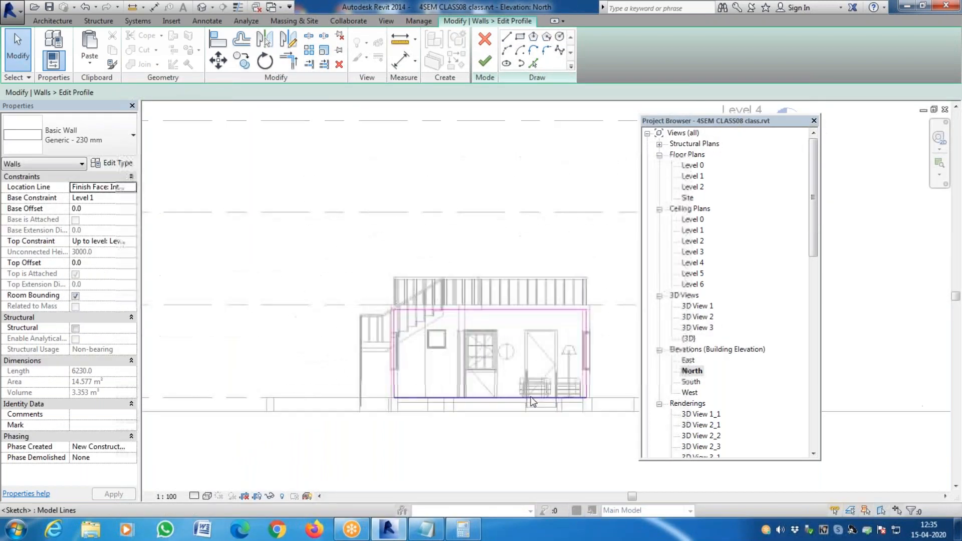
Step: In the South elevation, sketch a 2900 mm horizontal profile line 900 mm above the wall's base, plus a vertical line down to the base
double_click(692, 382)
scroll(453, 415, up, 5)
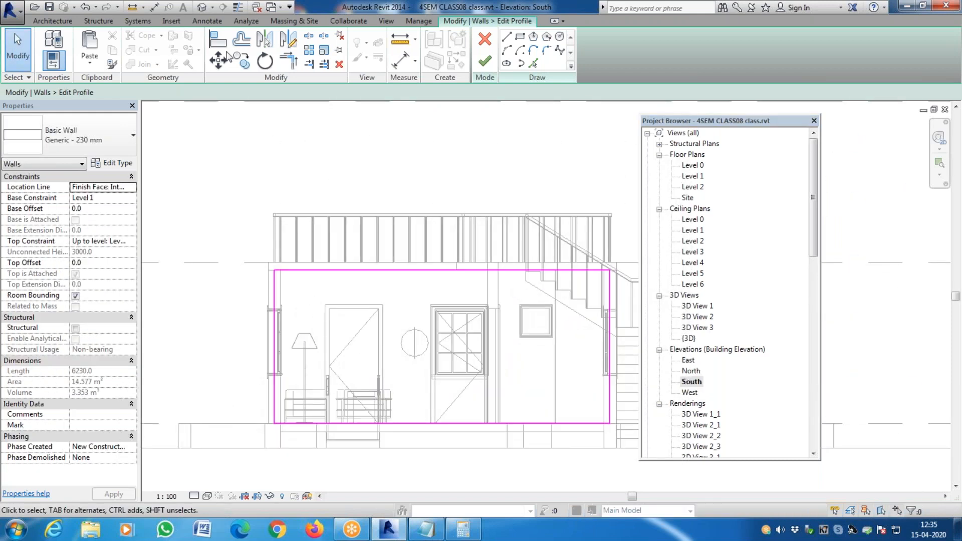
click(506, 37)
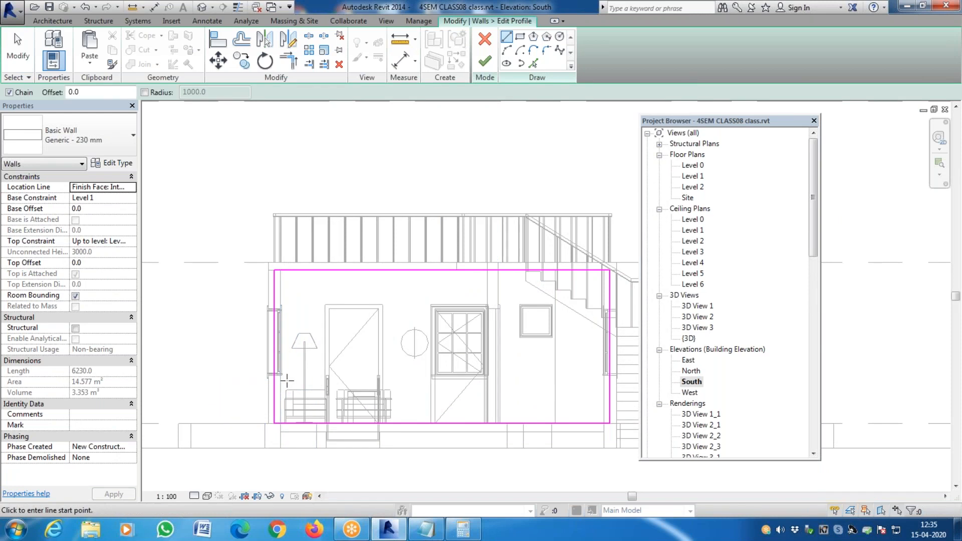
click(273, 375)
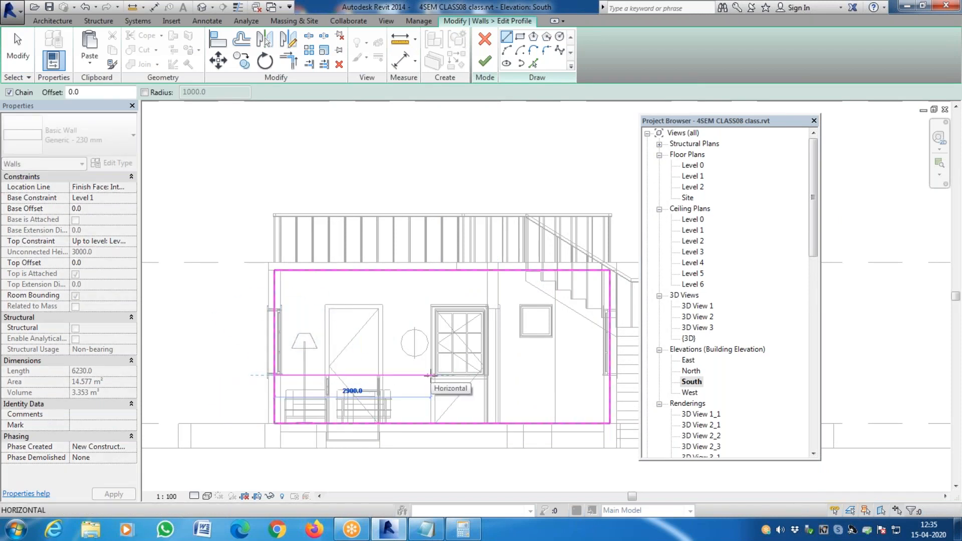
click(430, 374)
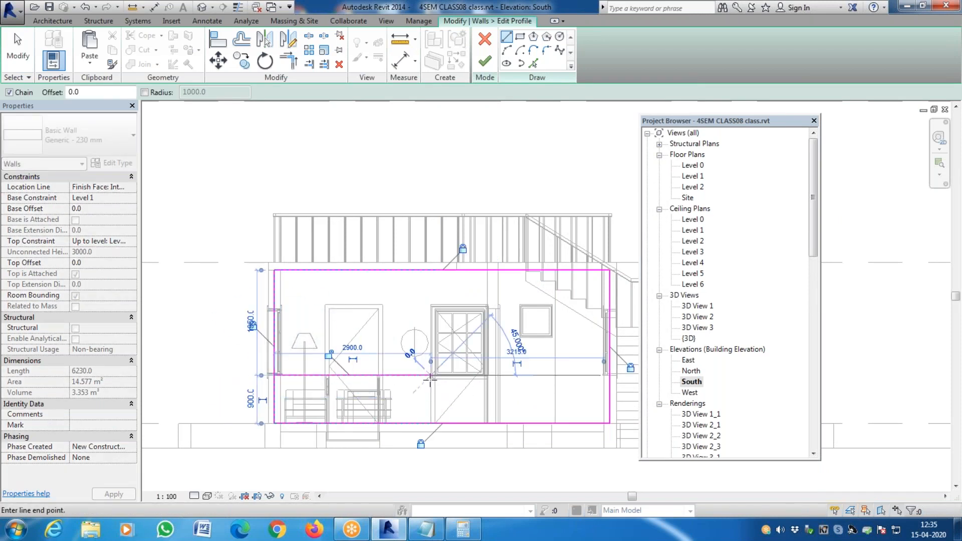
click(431, 424)
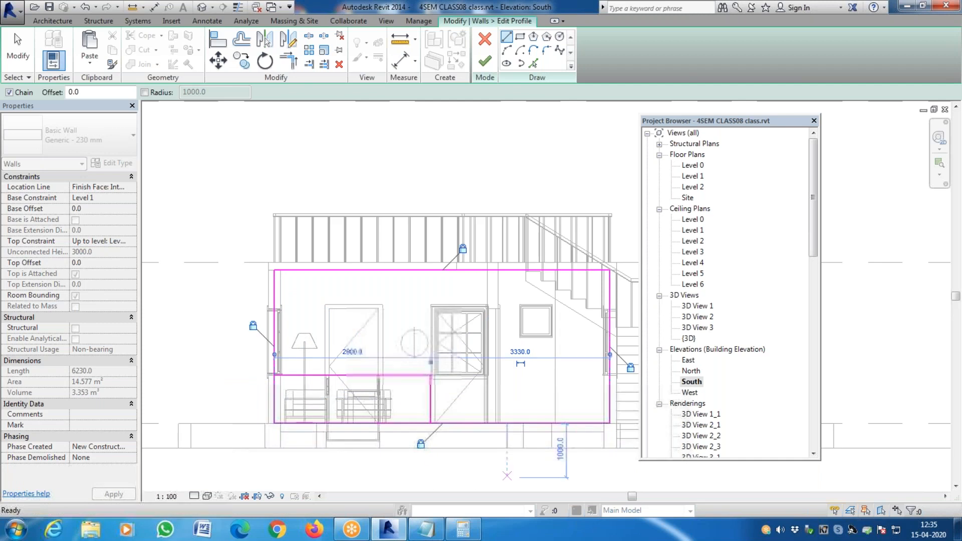
key(Escape)
key(Escape)
Step: Trim the profile's bottom and left edges to the new sketch lines, keeping the low rectangle at the wall's lower-left corner
key(t)
key(r)
click(421, 424)
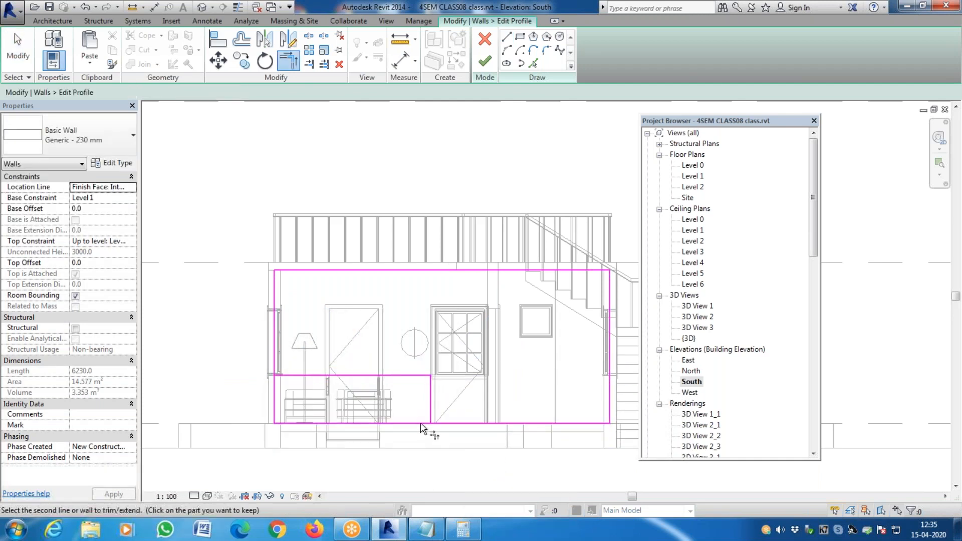
click(431, 412)
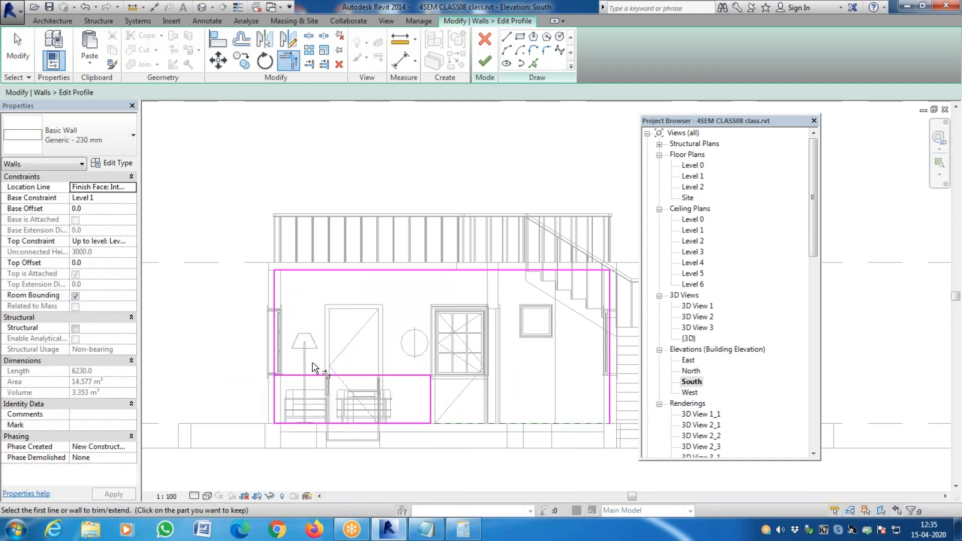
key(Escape)
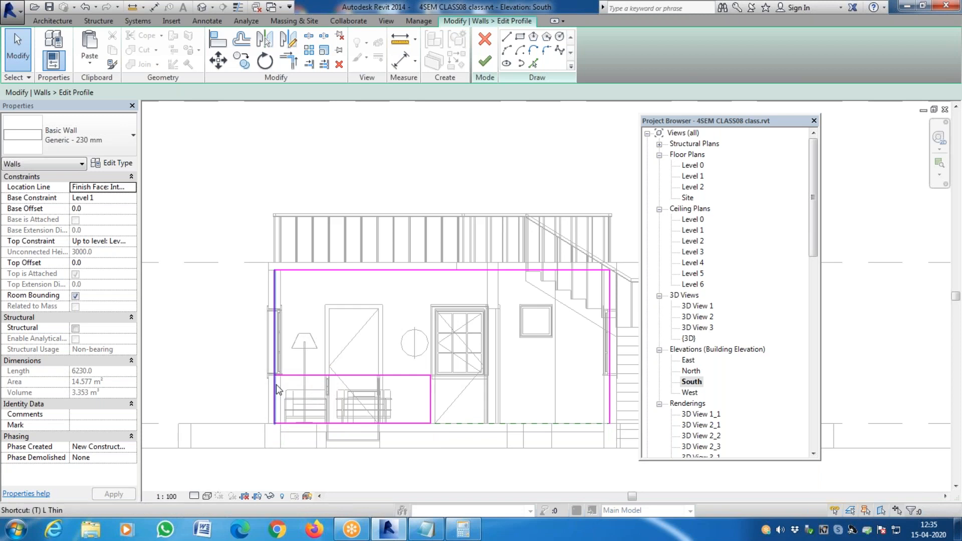
key(t)
key(r)
click(277, 389)
click(300, 375)
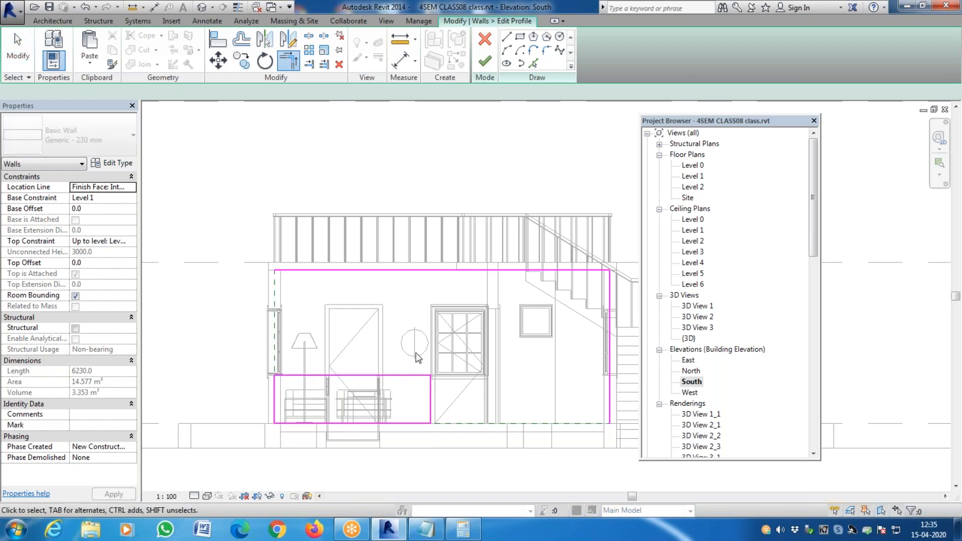
key(Escape)
Step: Delete the original top and right edges of the wall profile, leaving only the low rectangle
click(515, 270)
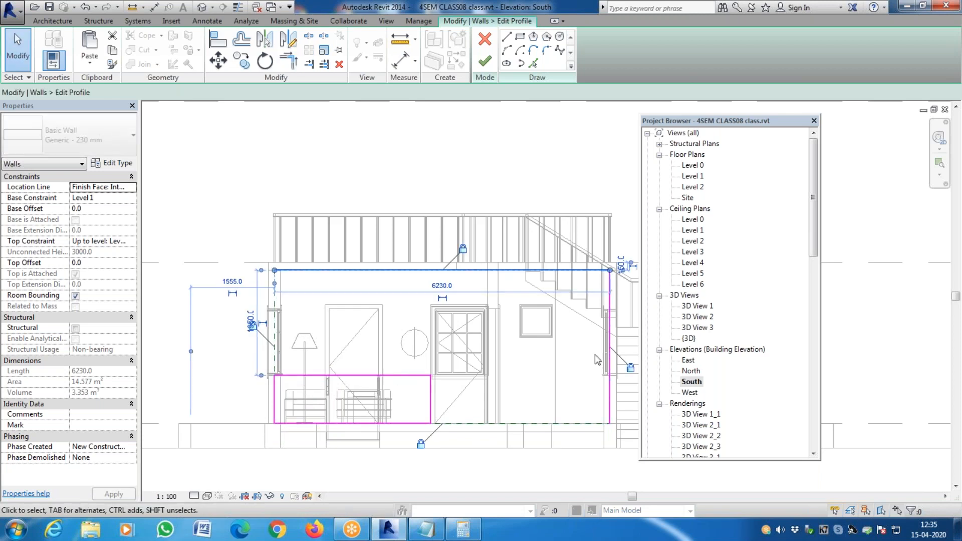
key(Delete)
click(610, 358)
key(Delete)
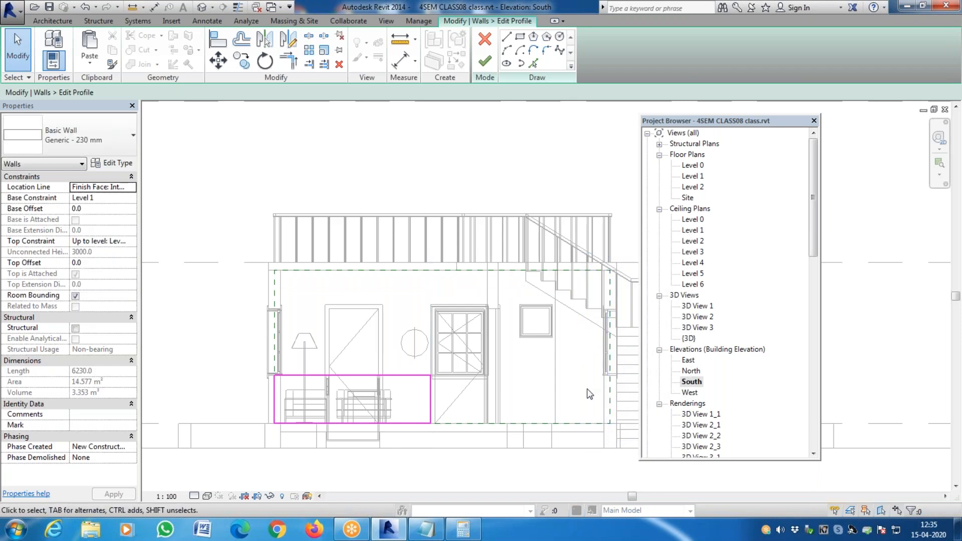
Step: Finish the wall profile edit, resolving its errors by unjoining the elements and deleting the 0915 x 2134mm door instance
click(488, 67)
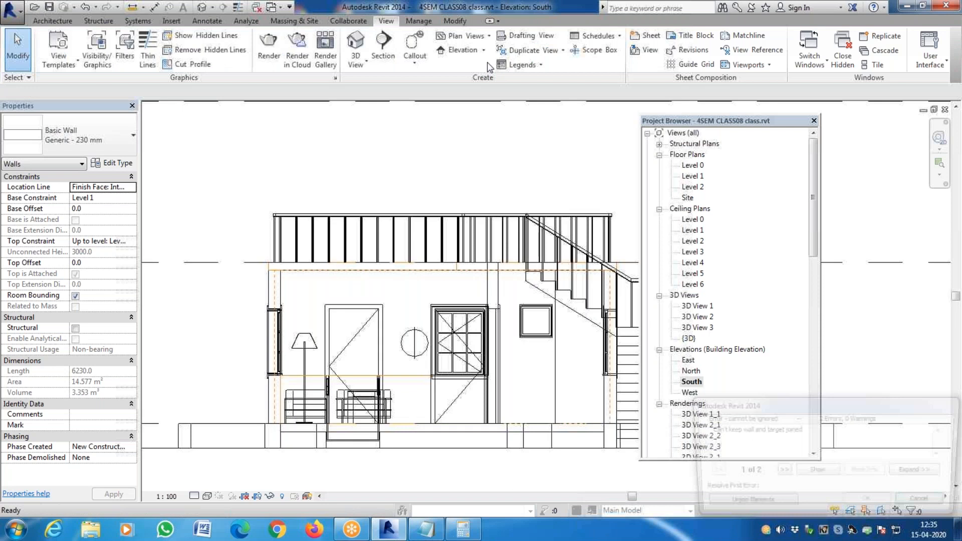
key(Escape)
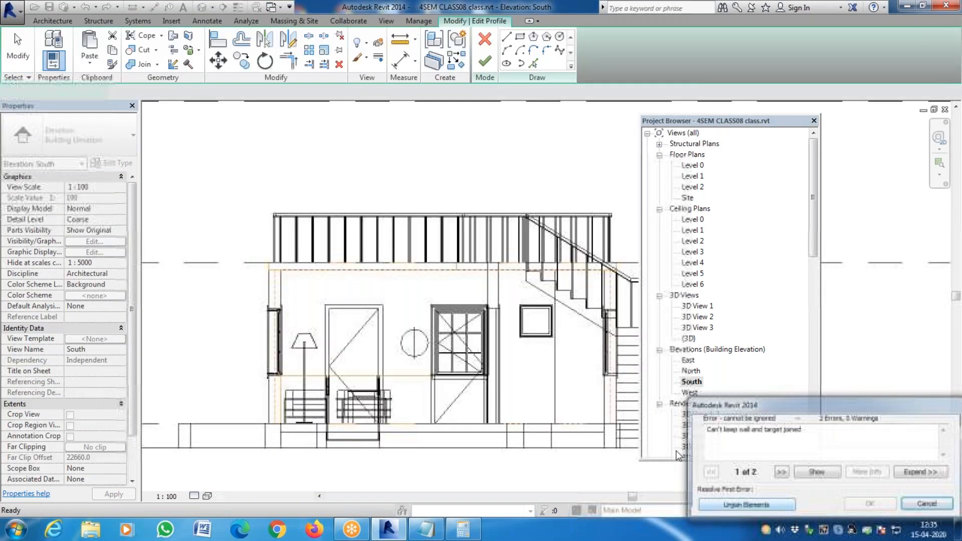
click(485, 62)
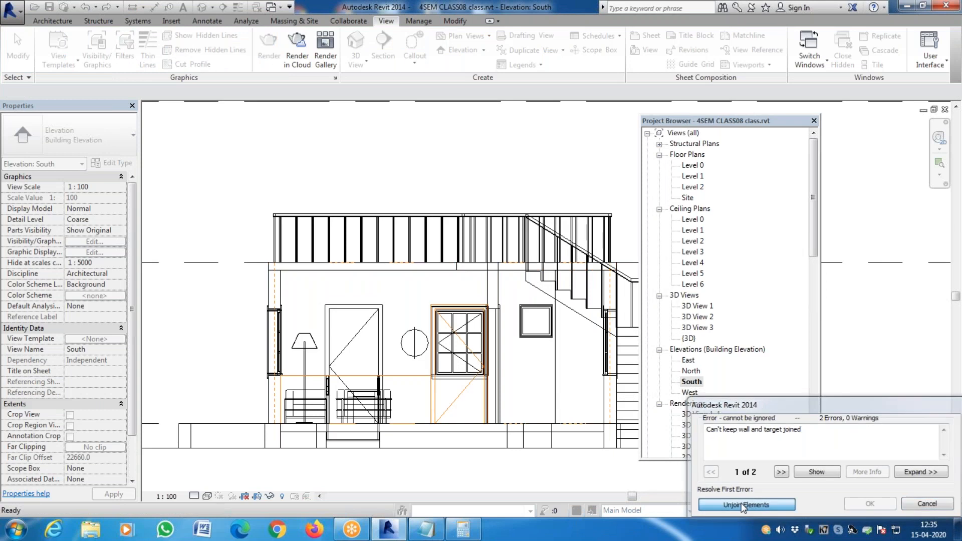
click(743, 505)
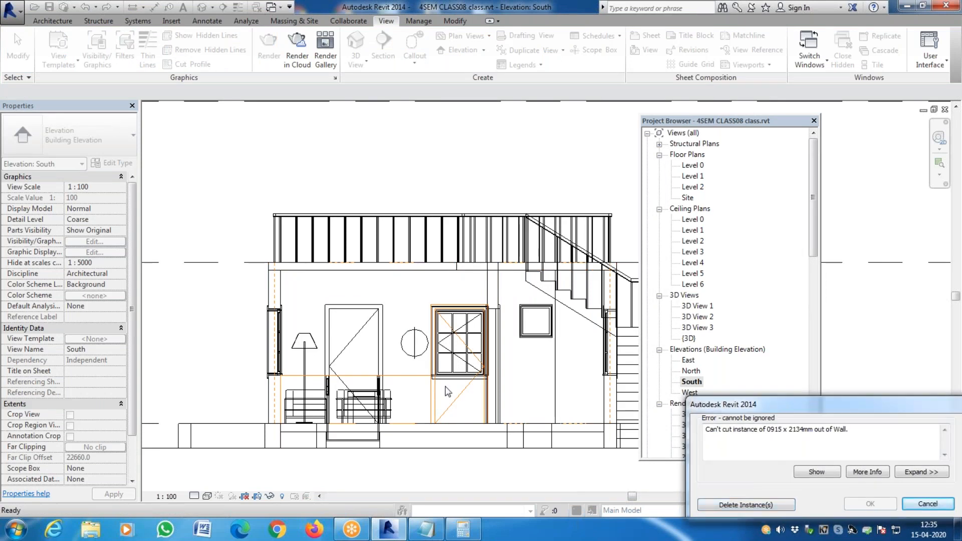
click(747, 505)
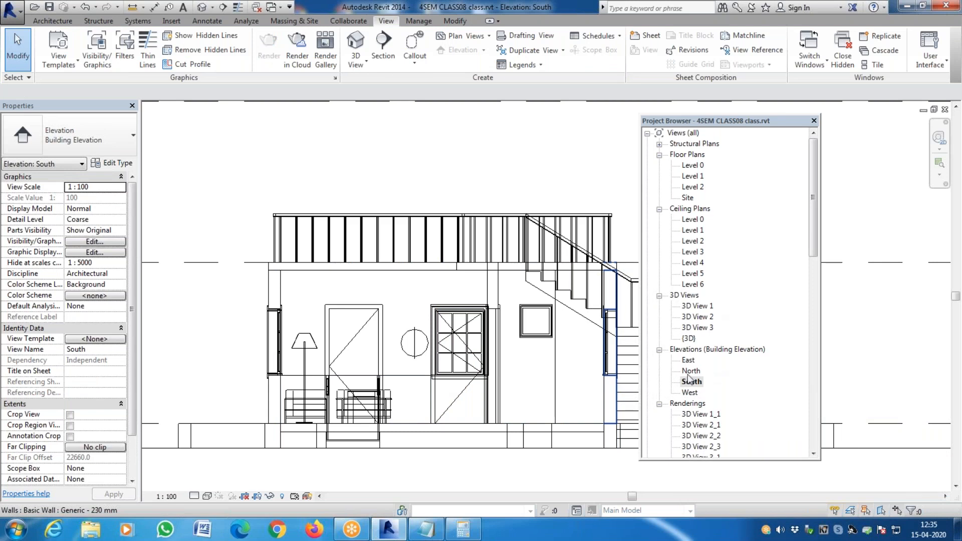
Step: Open the {3D} view and examine how the low wall section overlaps the full-height partition wall
key(Escape)
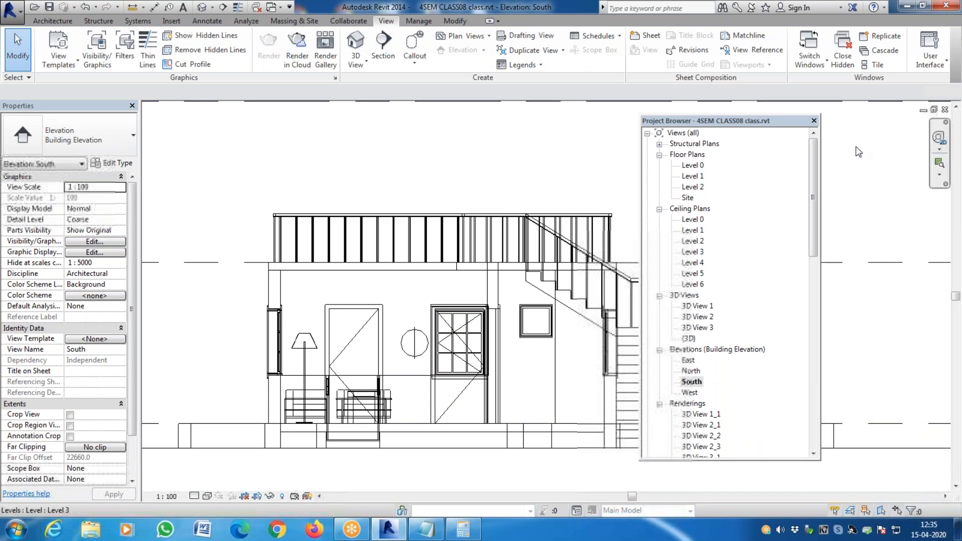
drag(742, 125, 711, 260)
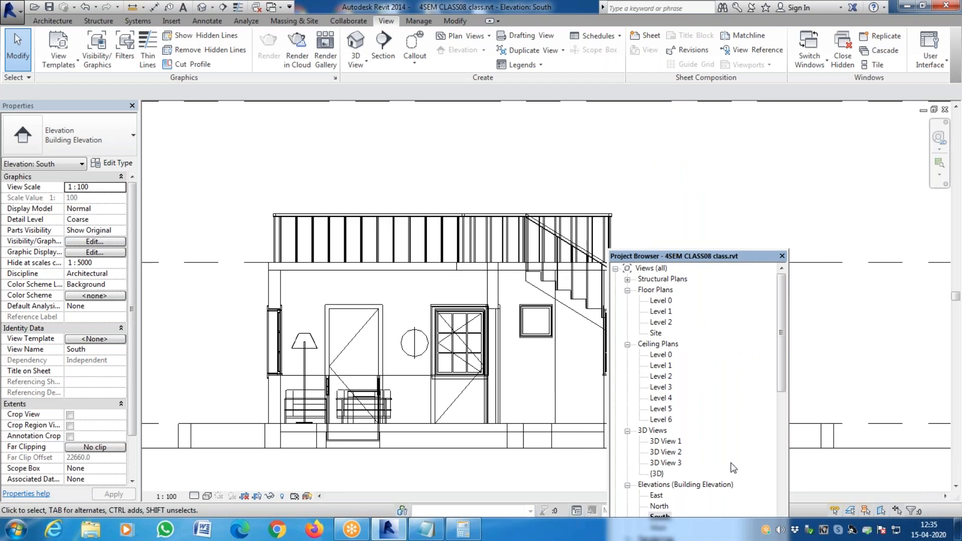
double_click(654, 496)
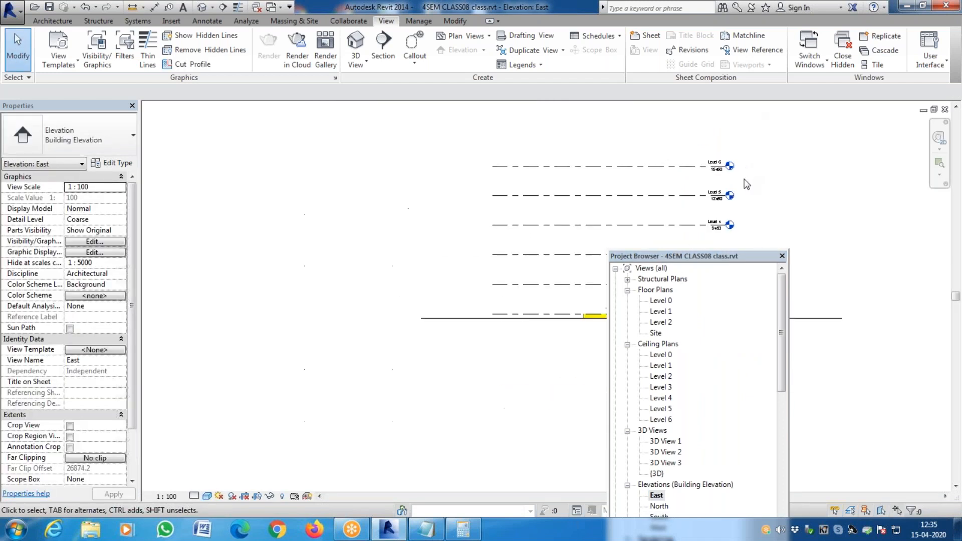
double_click(658, 474)
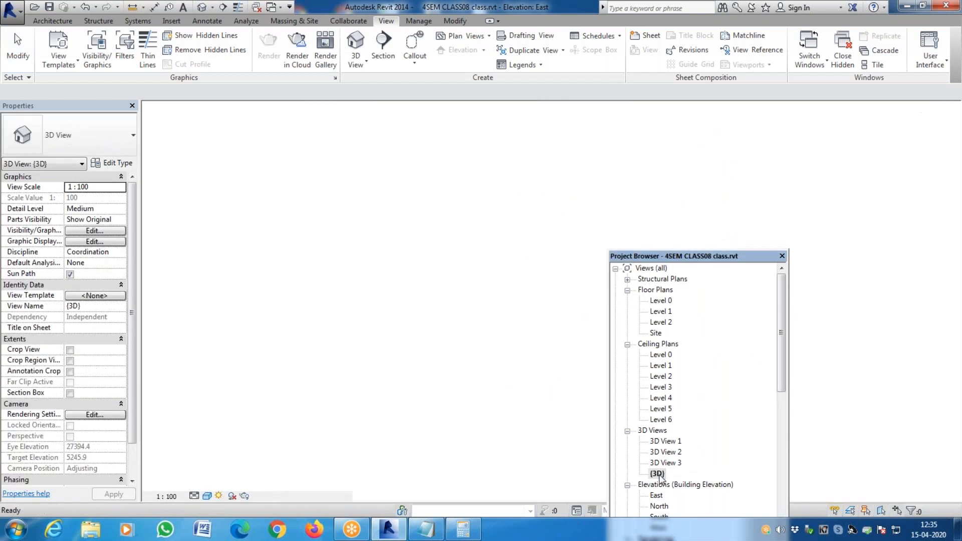
shift+middle_drag(540, 230, 365, 330)
click(365, 329)
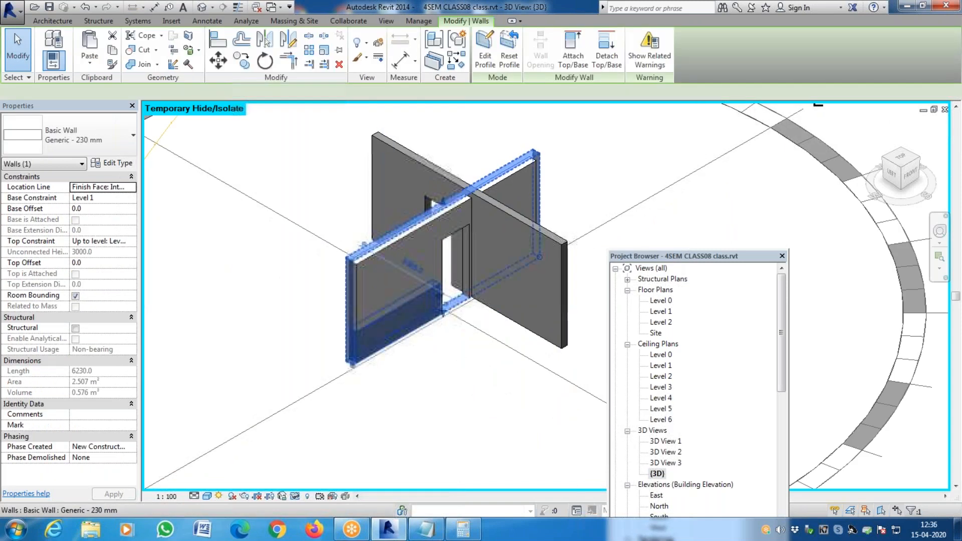
scroll(466, 299, up, 3)
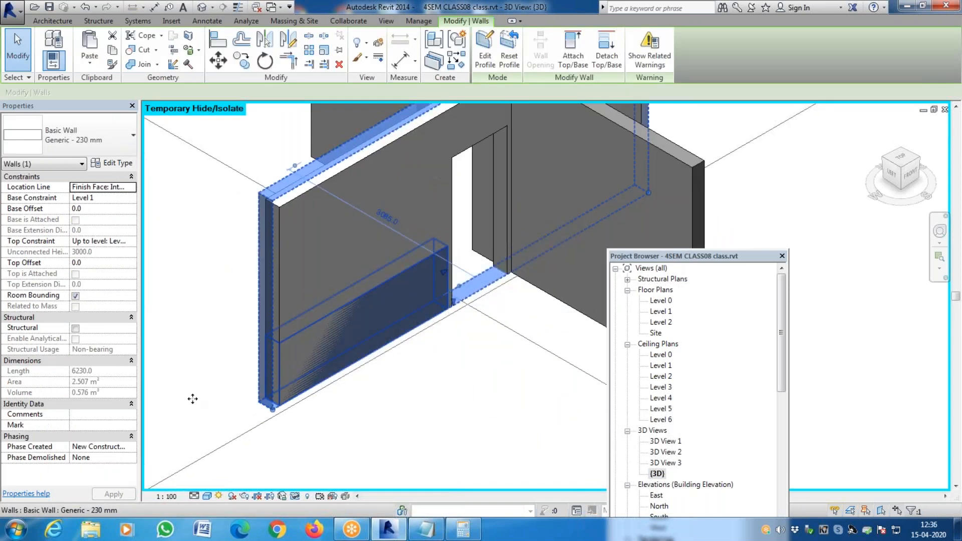
key(Escape)
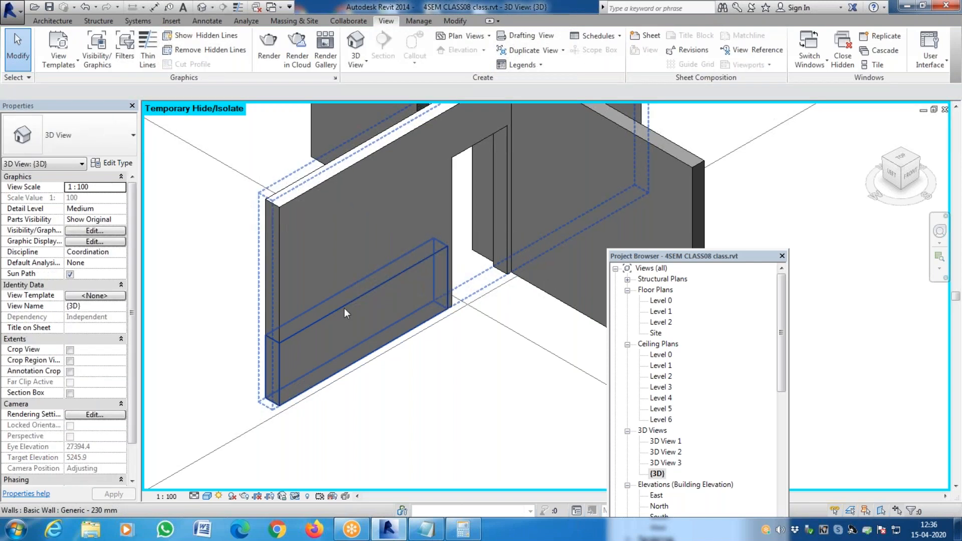
click(347, 308)
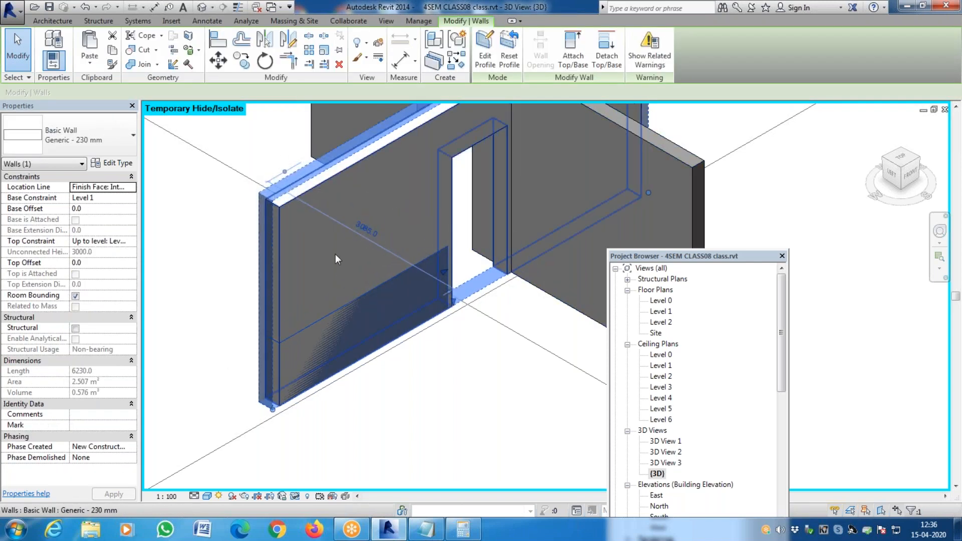
key(Escape)
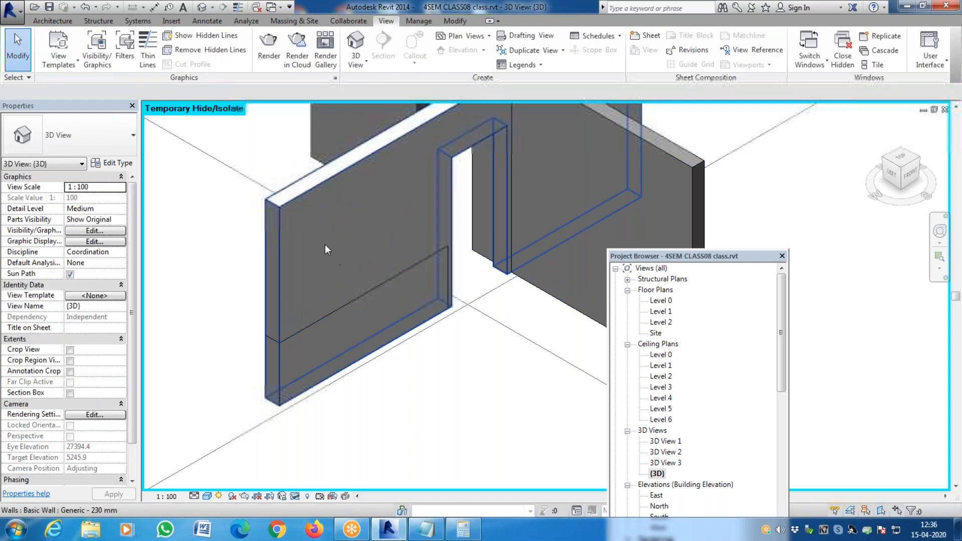
Step: Start editing the profile of the full-height partition wall and switch to the South elevation
click(298, 194)
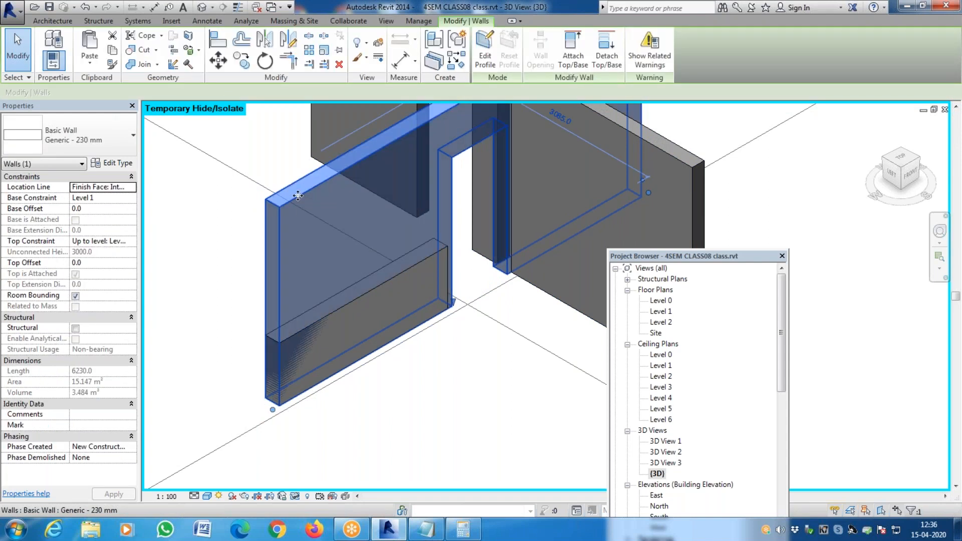
click(481, 62)
click(552, 274)
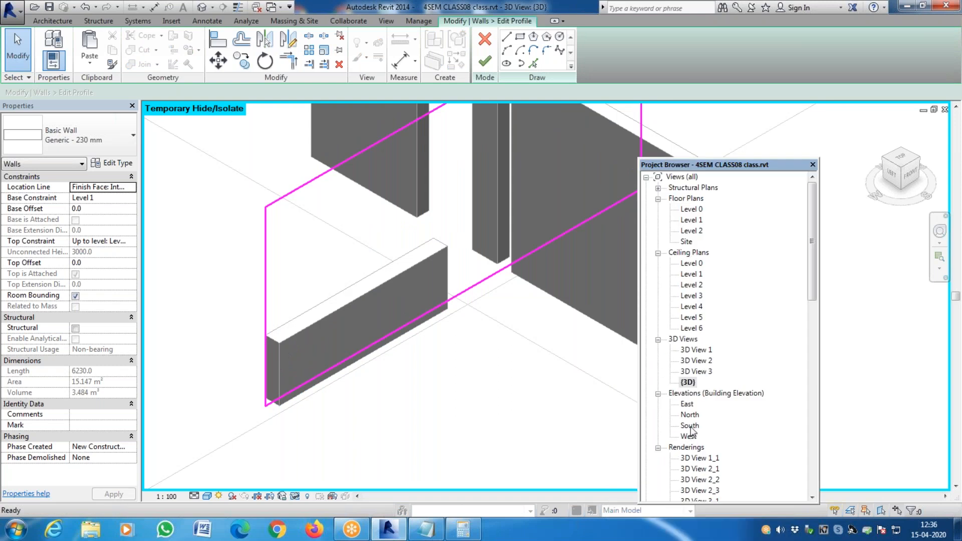
click(659, 437)
double_click(659, 438)
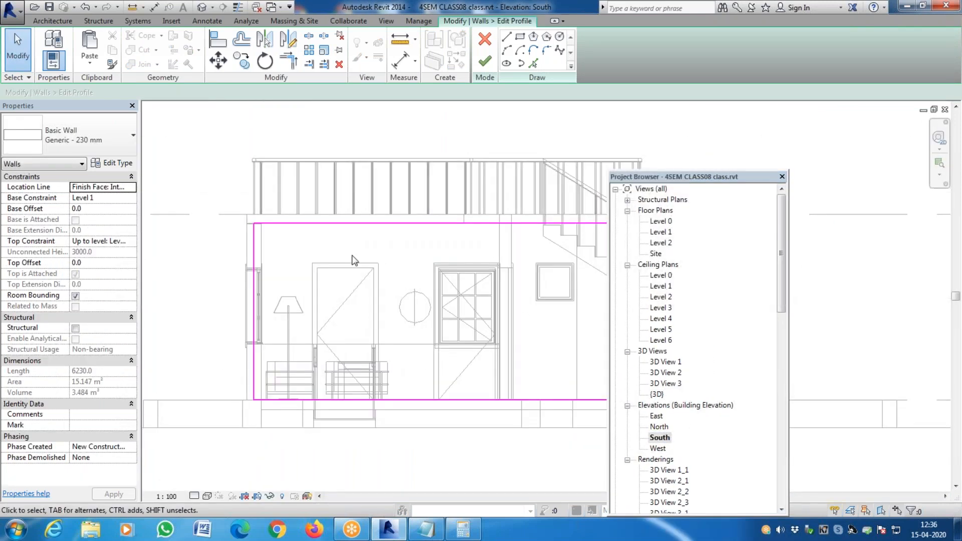
Step: Sketch a horizontal profile line from the wall's left edge along the low section's top, plus a vertical line down to the base
key(l)
key(i)
scroll(251, 366, up, 2)
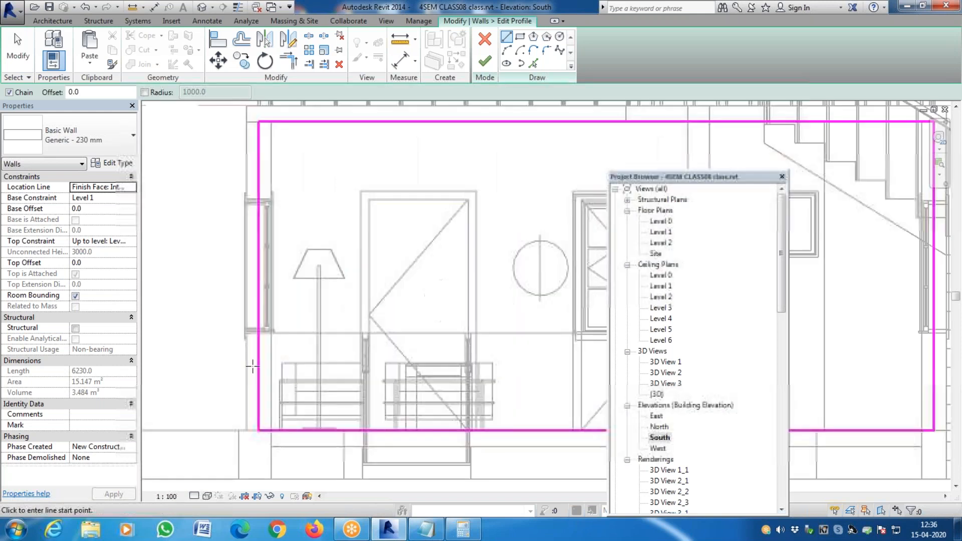
click(259, 333)
scroll(251, 333, down, 3)
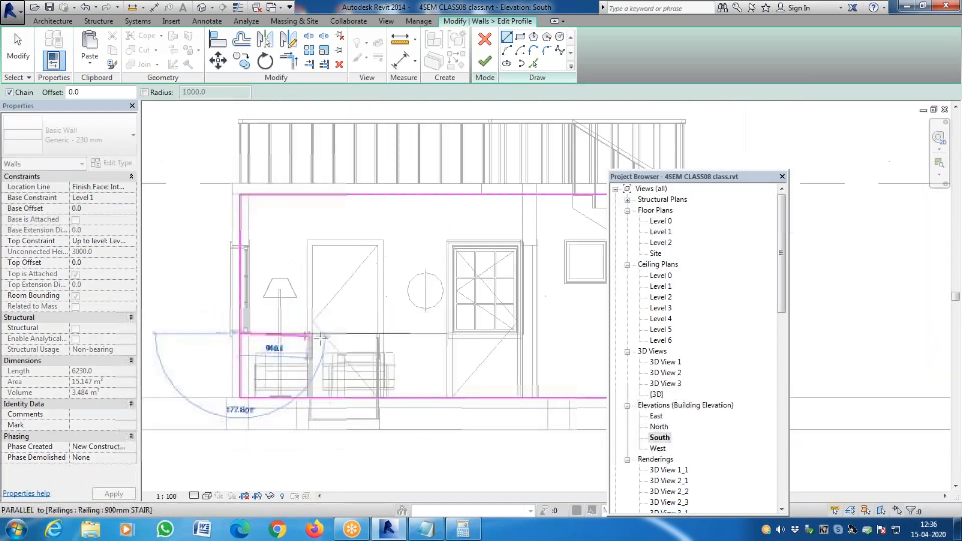
scroll(281, 326, up, 2)
scroll(290, 317, up, 3)
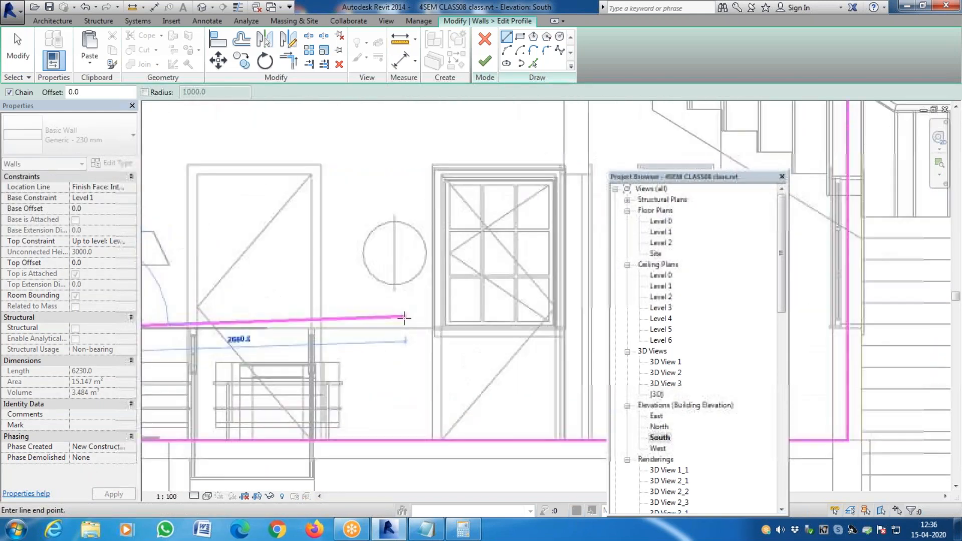
click(434, 330)
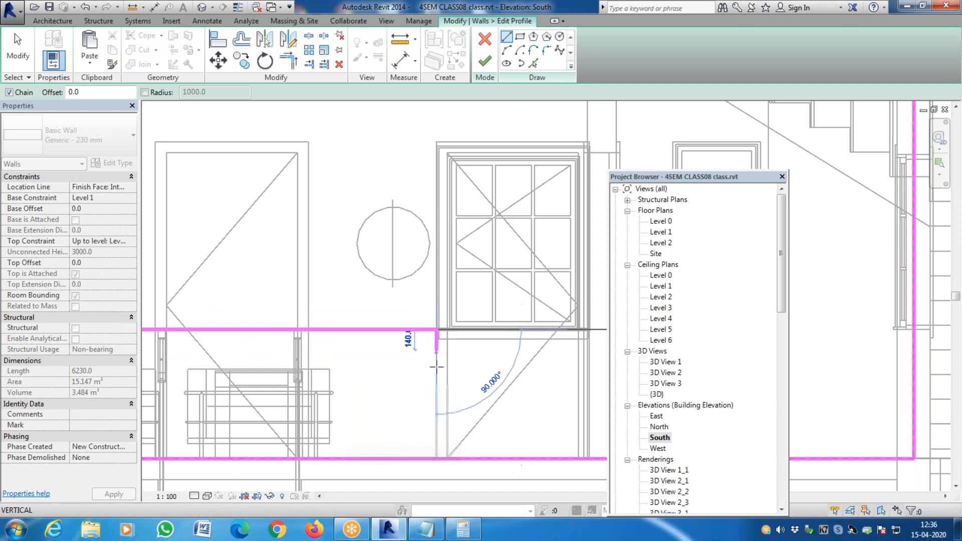
click(436, 458)
key(Escape)
key(Escape)
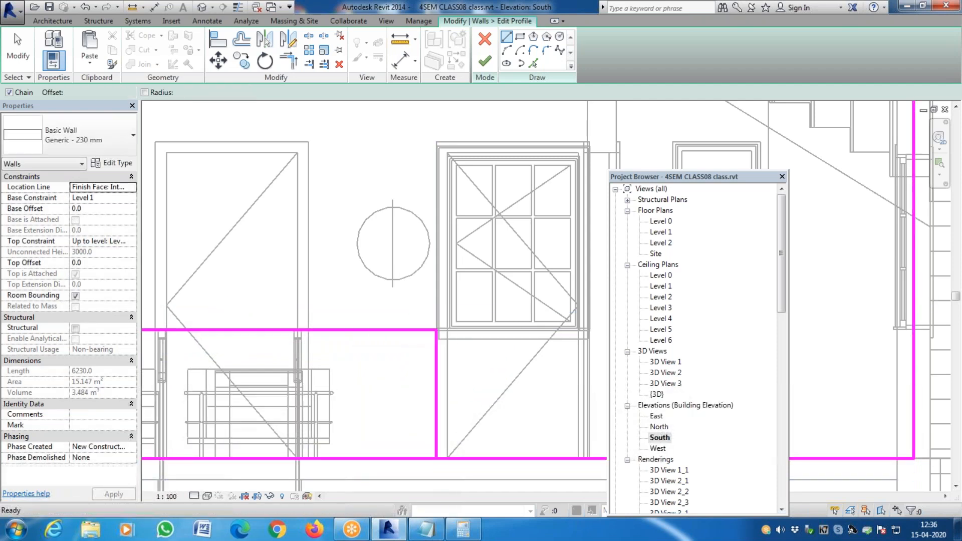
Step: Trim the left and bottom edges to the new lines, removing the lower-left rectangle from the full wall, and finish the profile edit
scroll(370, 339, down, 3)
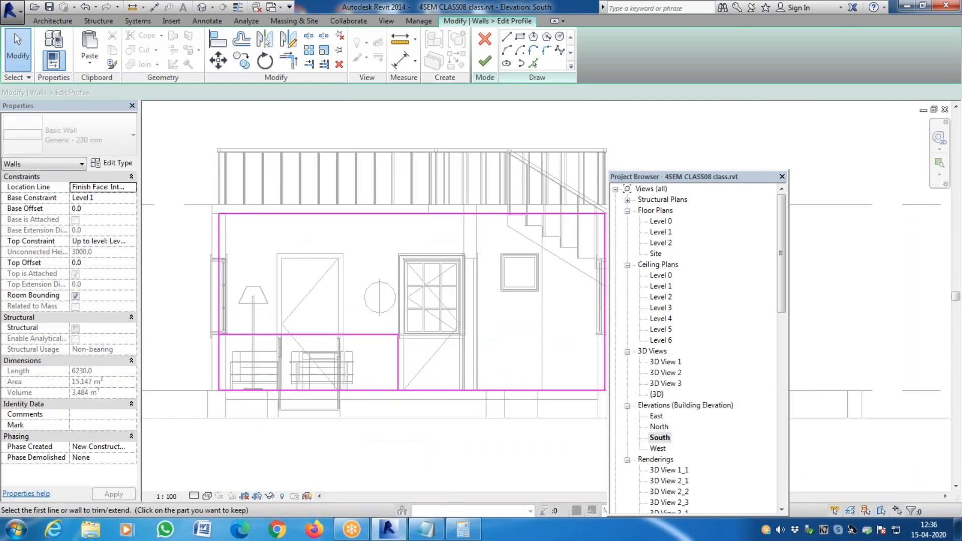
key(t)
key(r)
click(258, 335)
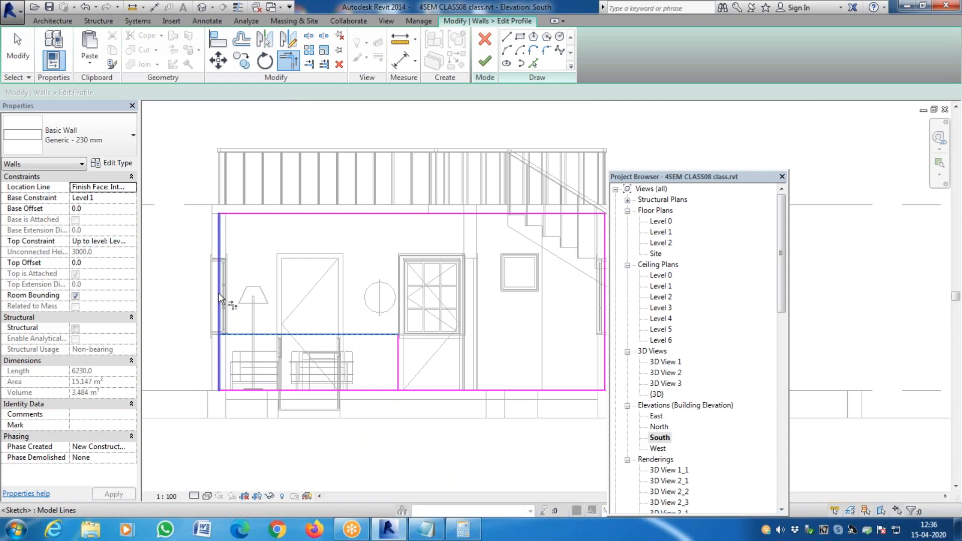
click(218, 293)
click(450, 390)
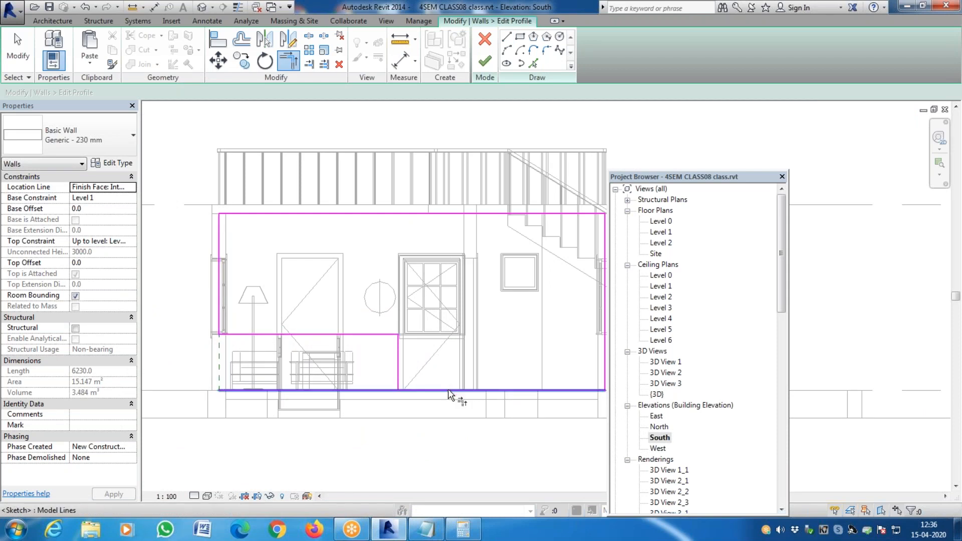
click(399, 371)
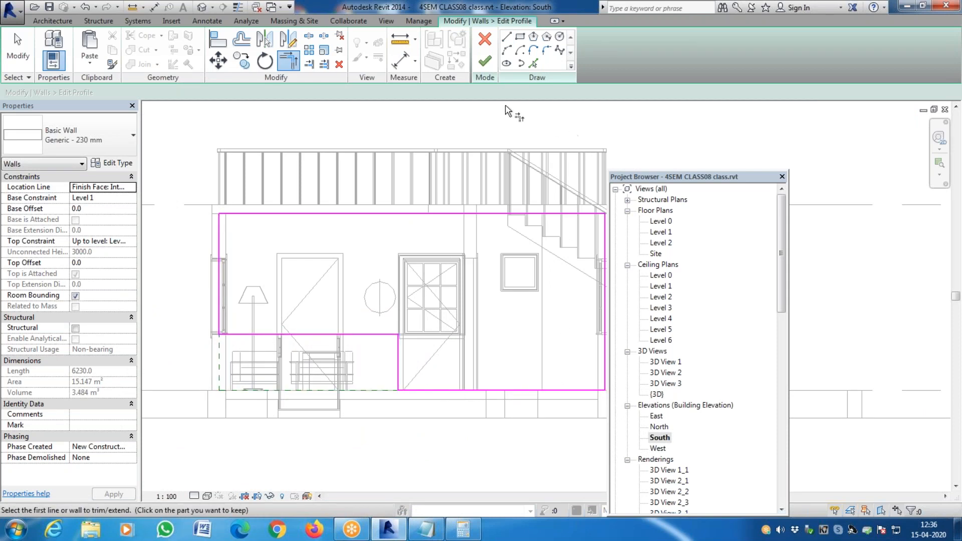
click(485, 61)
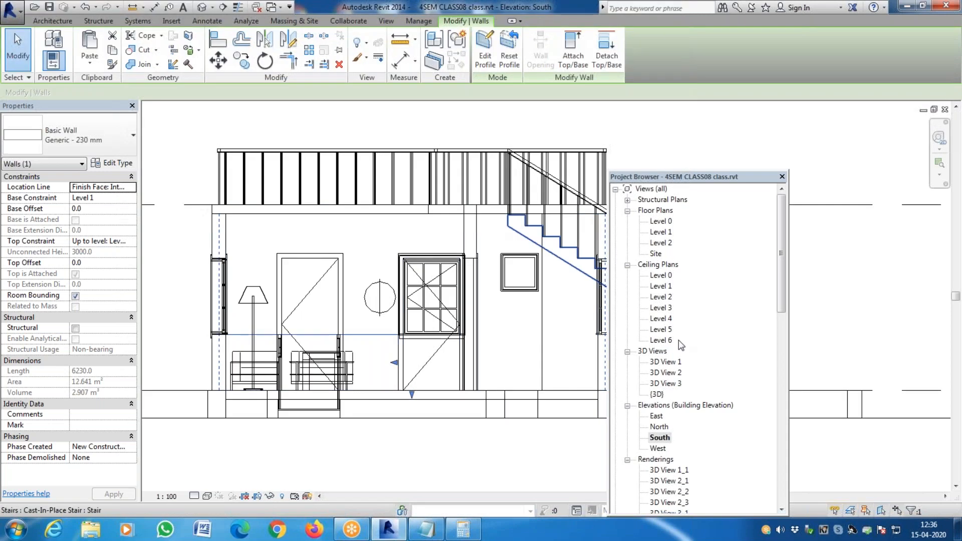
Step: In the {3D} view, select the low section and the notched upper wall in turn to check that they are separate, fitting pieces
double_click(656, 393)
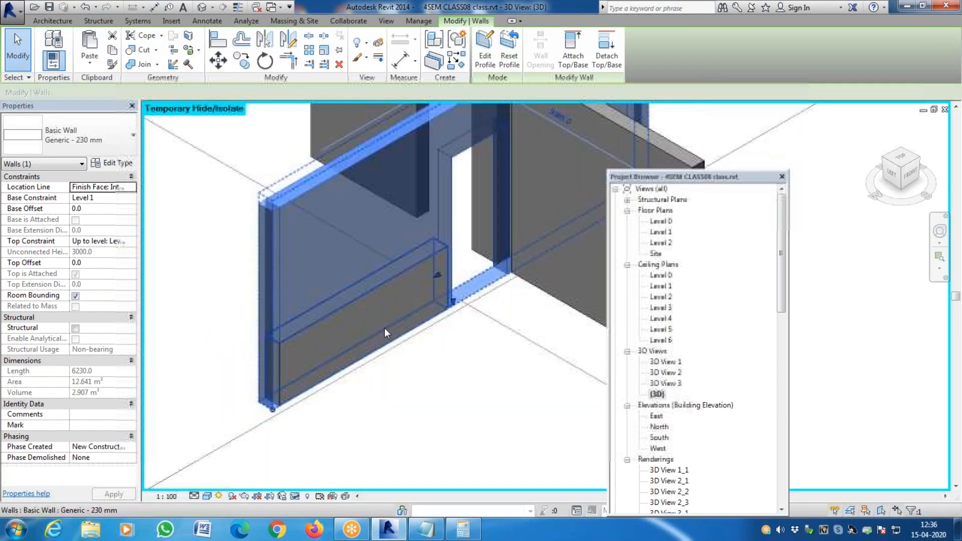
click(451, 387)
click(353, 334)
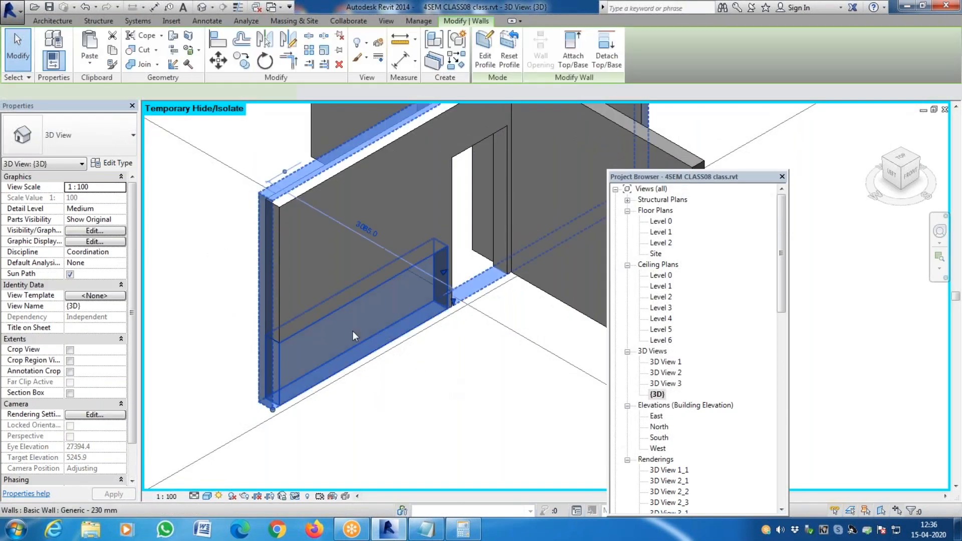
click(335, 246)
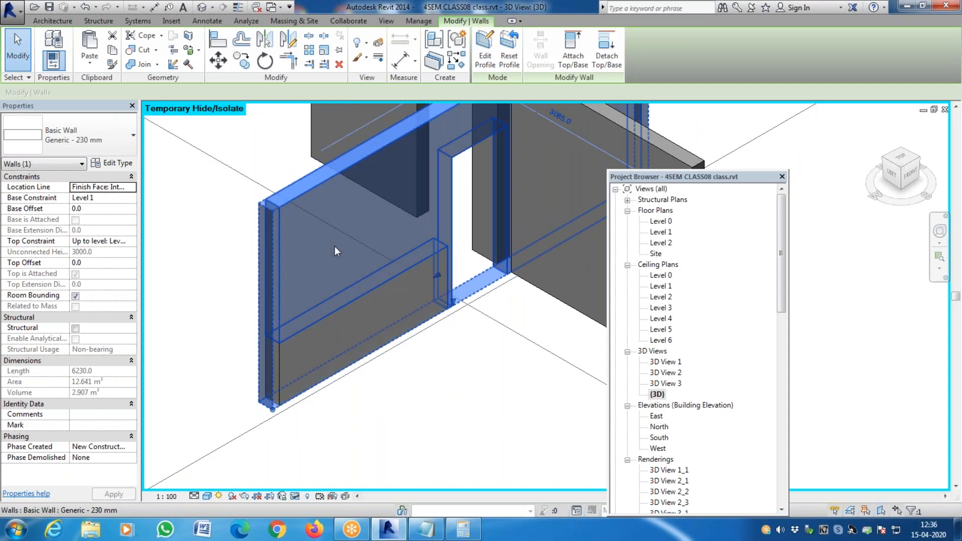
click(392, 326)
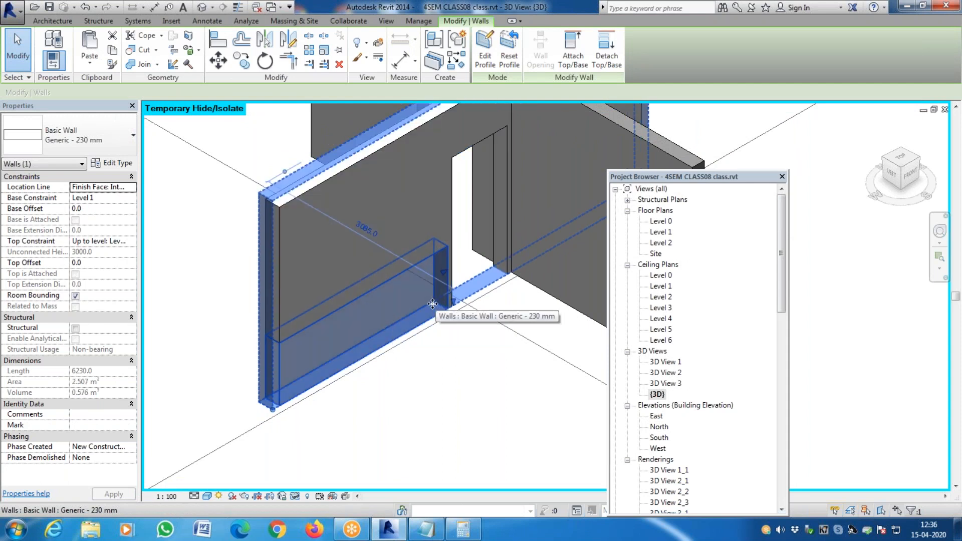
click(325, 241)
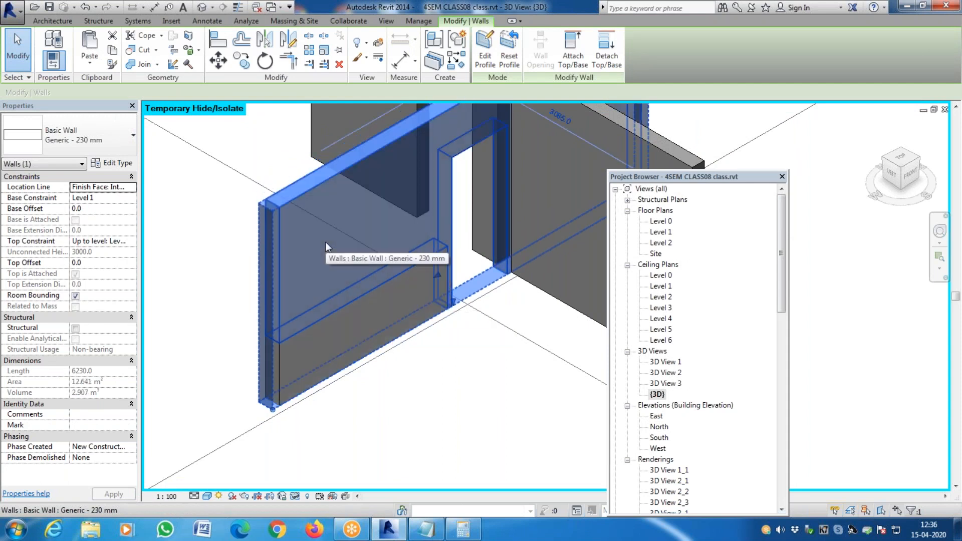
click(380, 319)
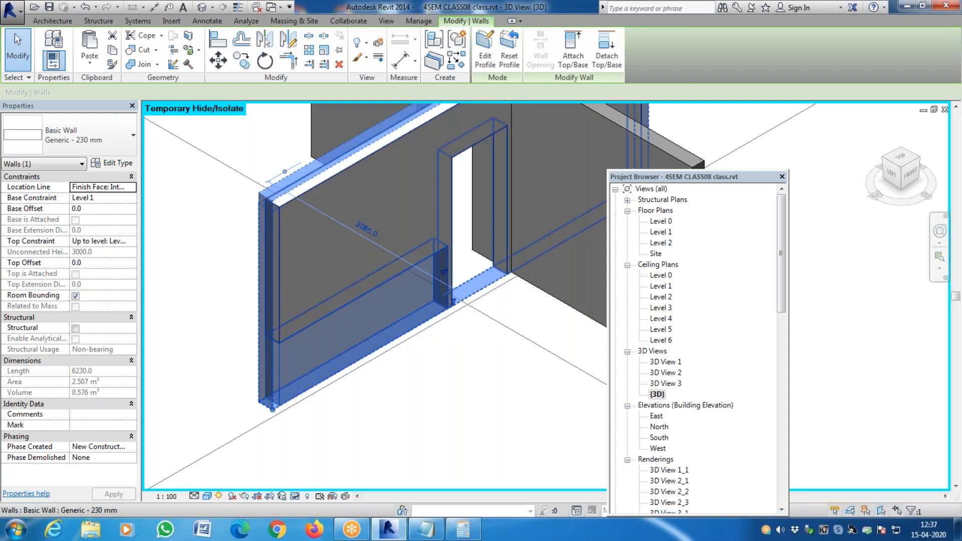
scroll(306, 307, down, 1)
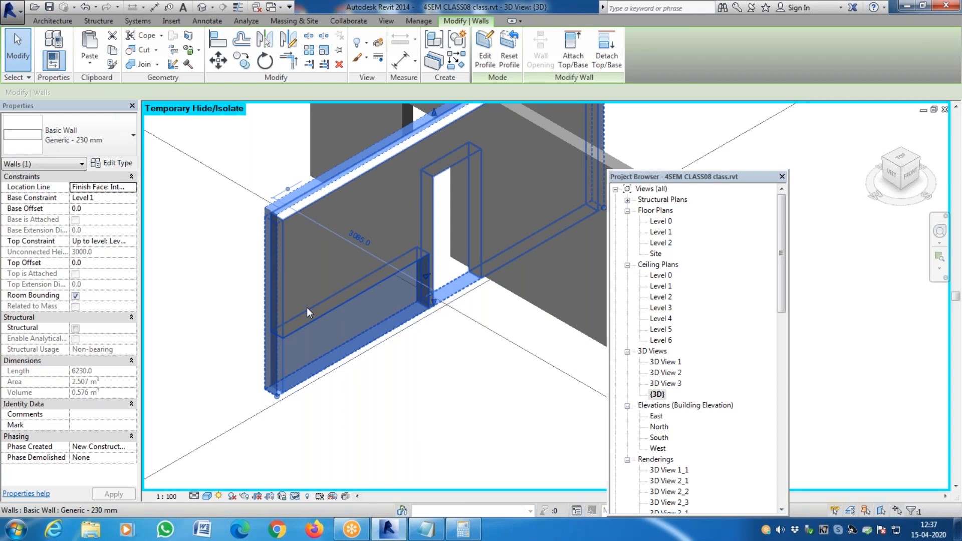
scroll(306, 308, down, 3)
scroll(316, 314, up, 3)
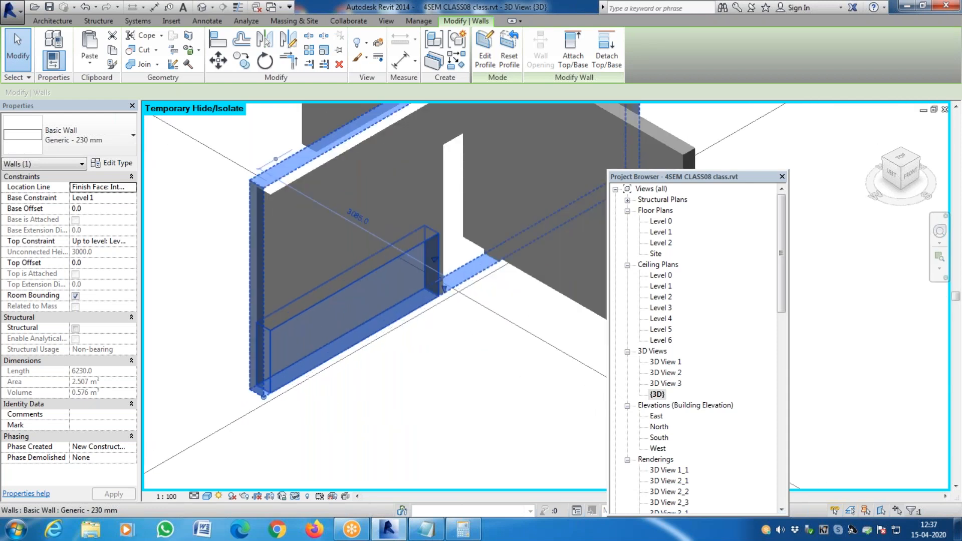
key(Escape)
click(308, 175)
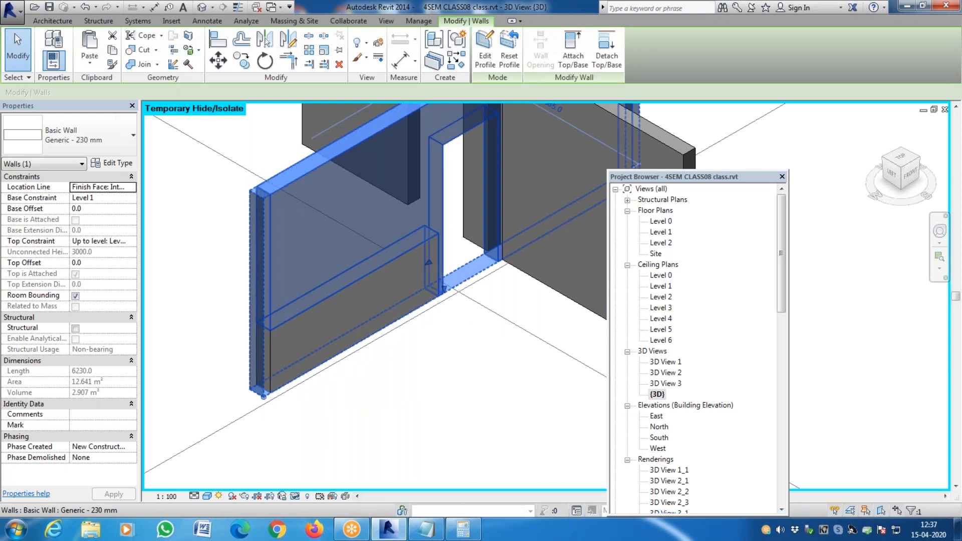
key(Escape)
scroll(358, 294, down, 3)
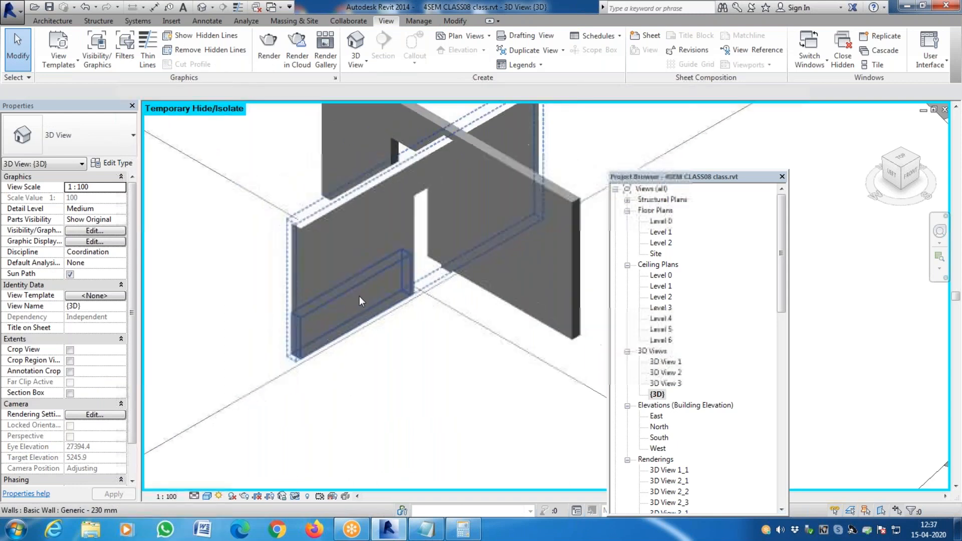
click(339, 329)
click(431, 330)
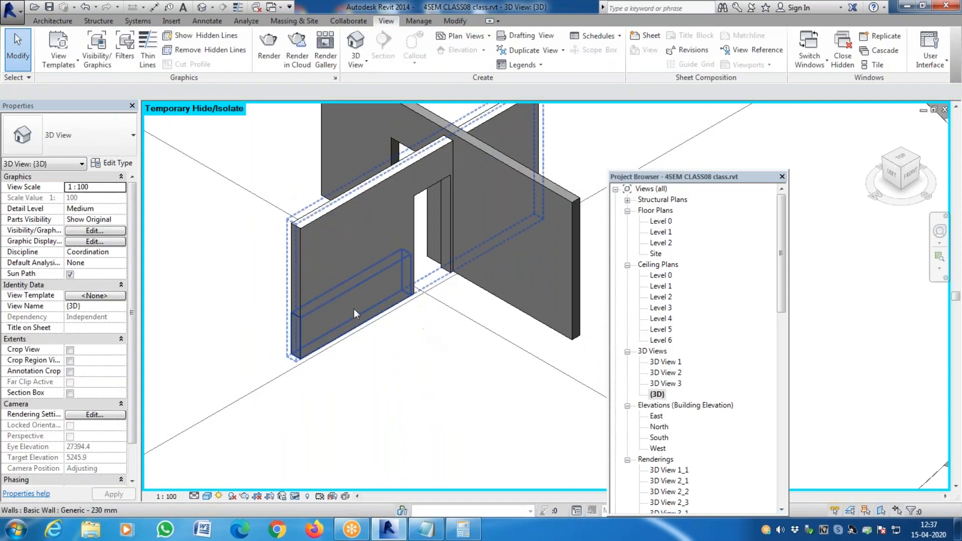
click(332, 317)
click(382, 337)
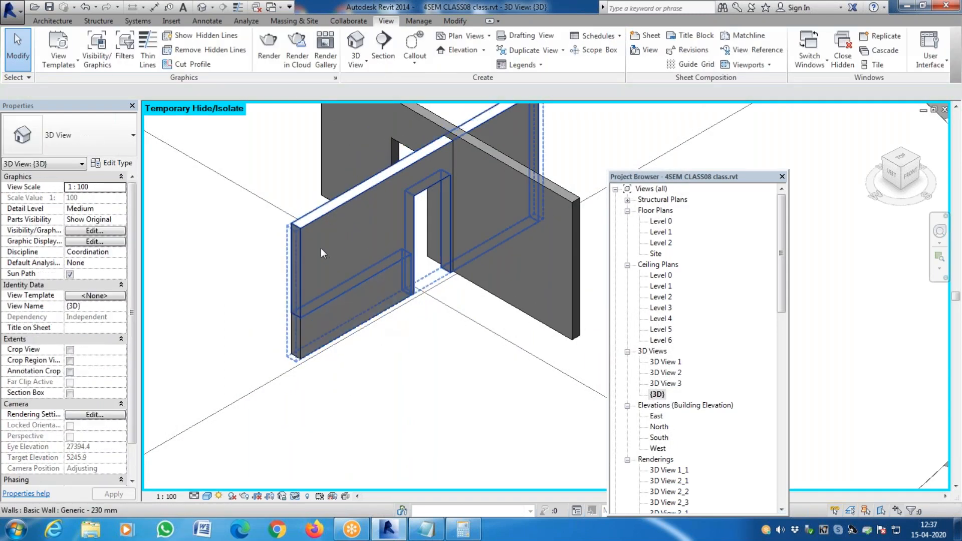
click(314, 221)
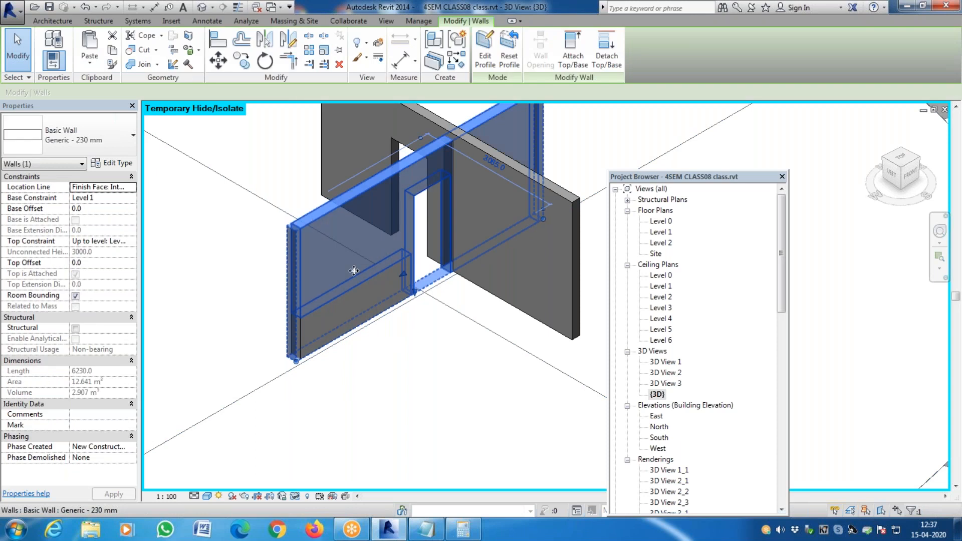
Step: Select the low wall section in the isolated 3D view to check its extent, then clear the selection
scroll(364, 292, up, 2)
click(333, 365)
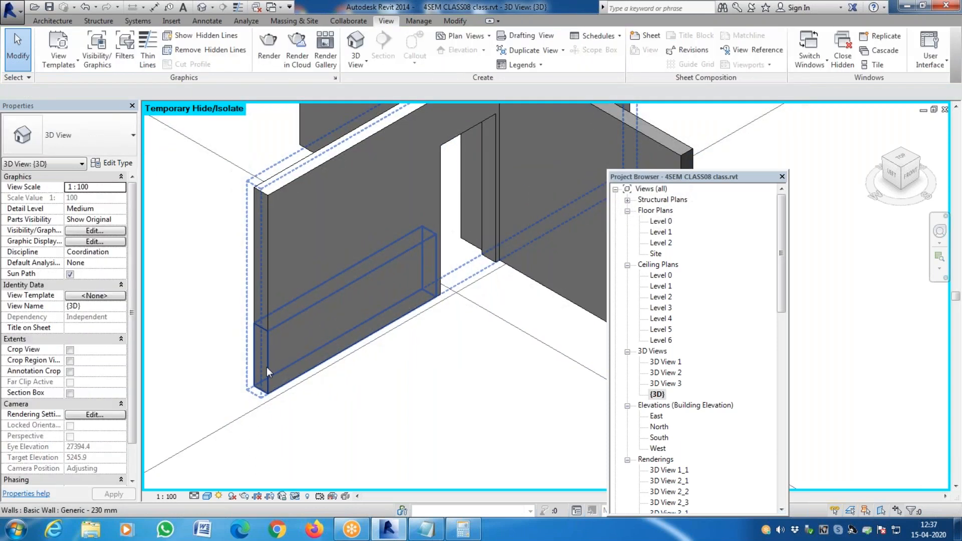
click(266, 367)
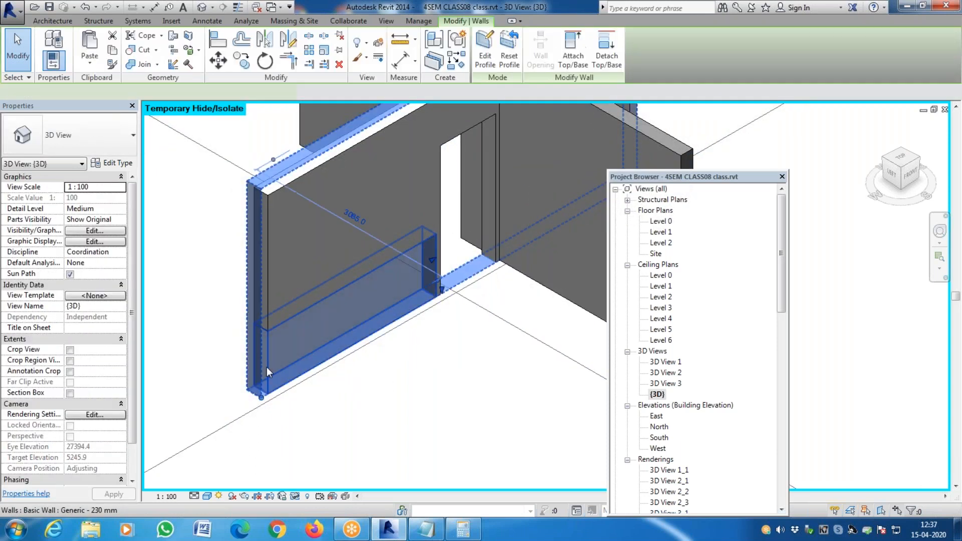
click(400, 345)
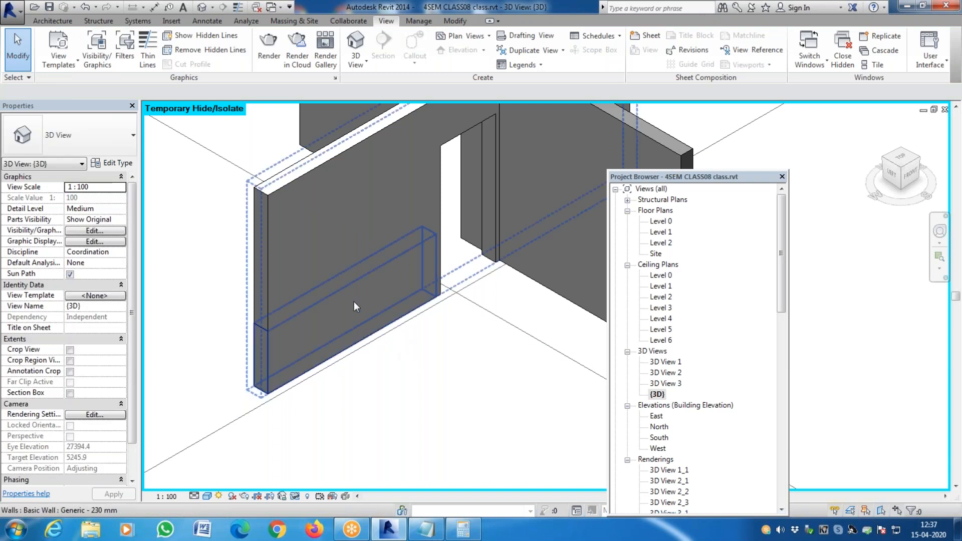
click(354, 302)
key(Escape)
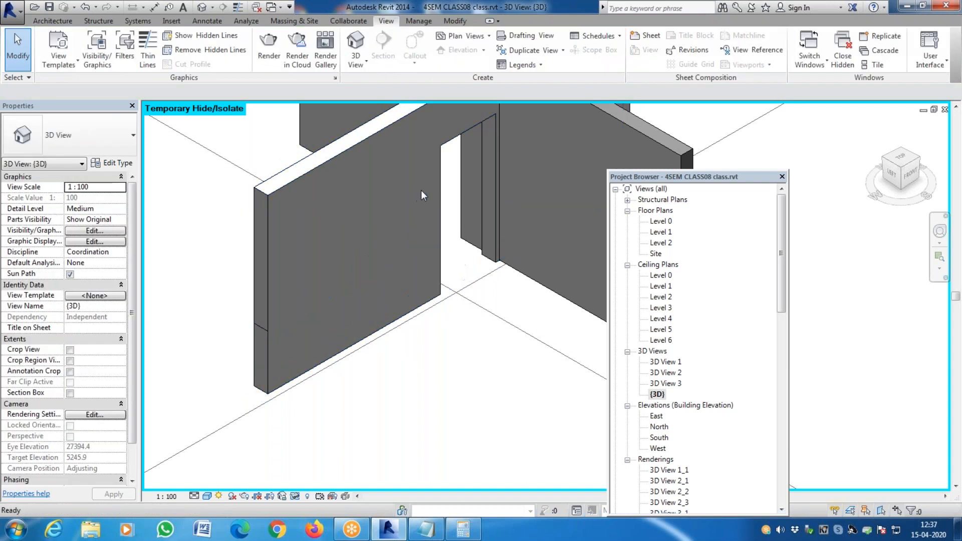
Step: Paint the front face of the low partition wall section with the YELLOW WALL material and end the Paint command
scroll(267, 339, down, 5)
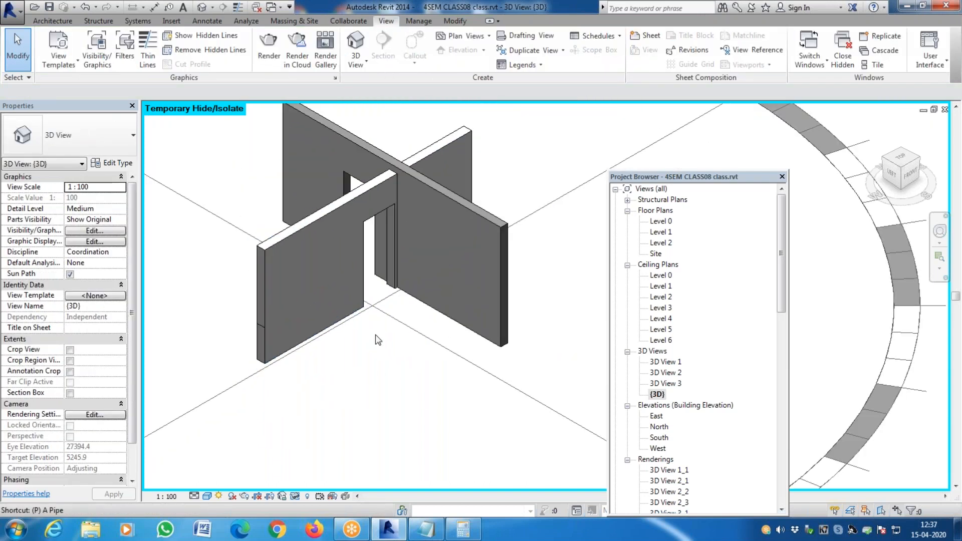
key(p)
key(t)
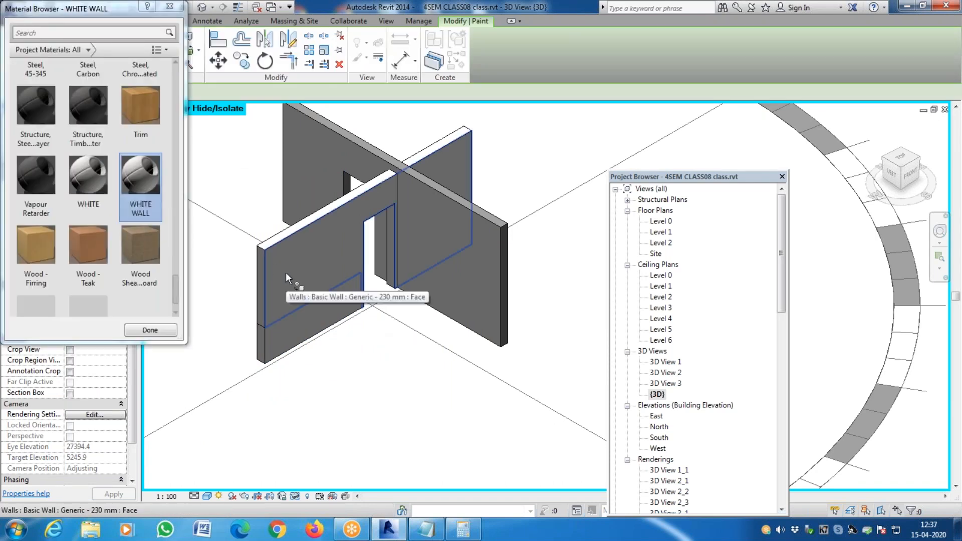
scroll(120, 310, down, 1)
click(88, 280)
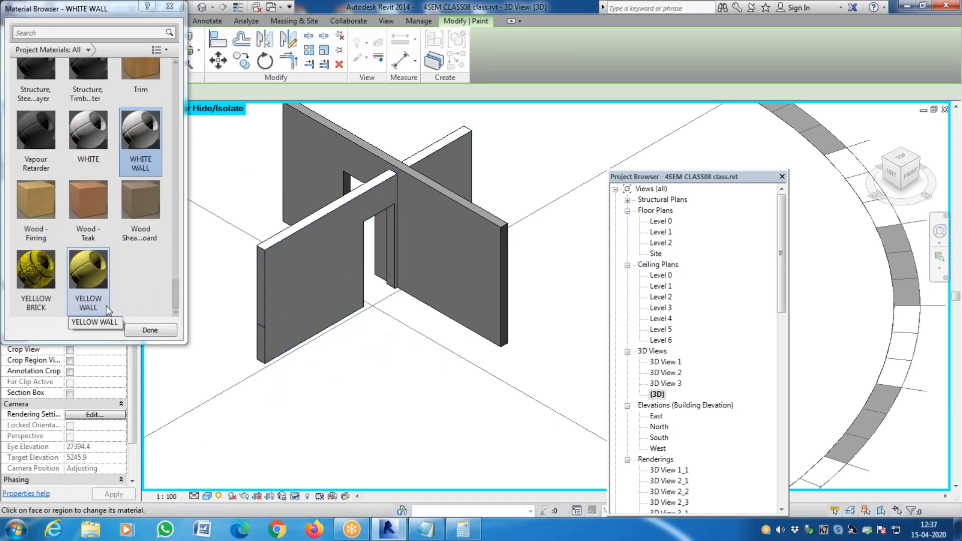
click(299, 320)
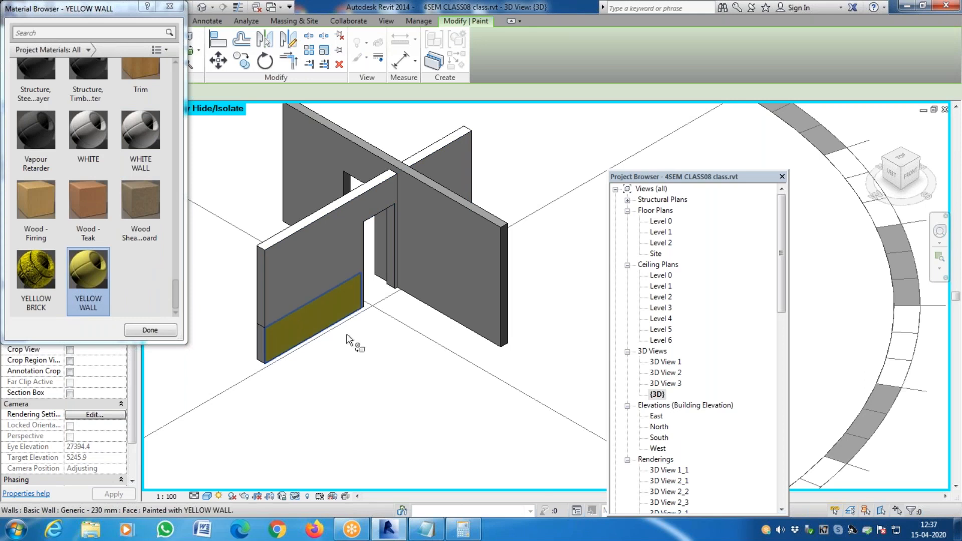
key(Escape)
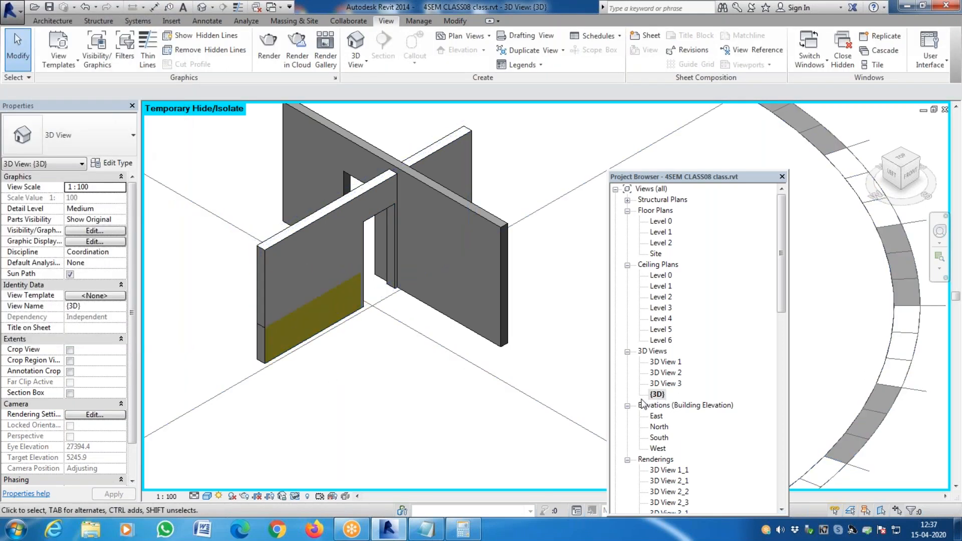
Step: Reset the temporary hide/isolate so the whole building is shown in the {3D} view
scroll(390, 375, down, 2)
click(296, 496)
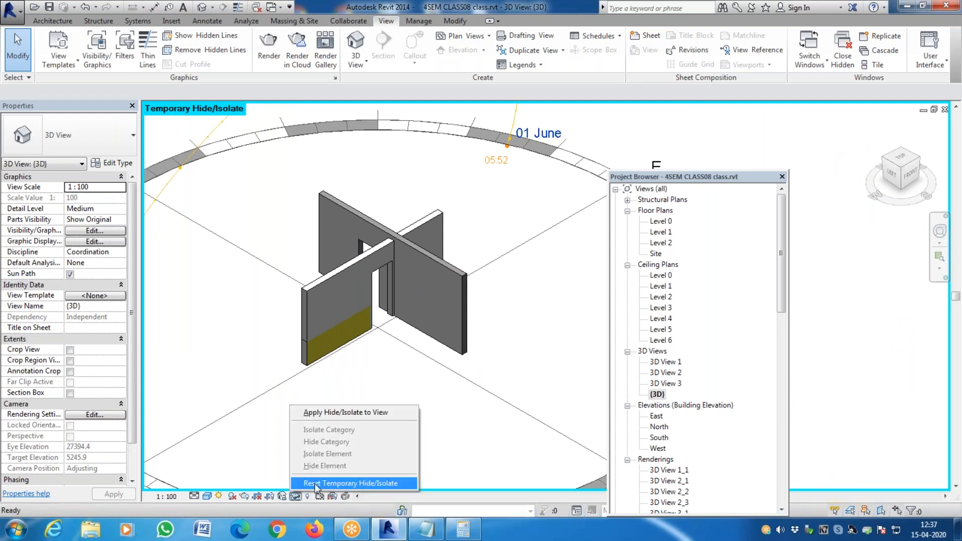
click(314, 483)
click(314, 483)
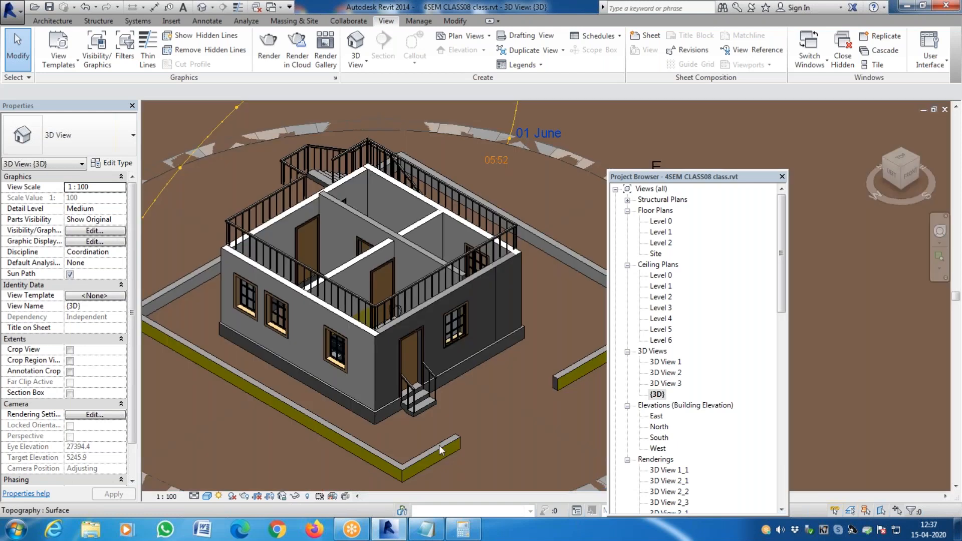
Step: Reveal the hidden elements, unhide the Level 2 floor slab over the rooms, and leave the reveal mode
click(307, 496)
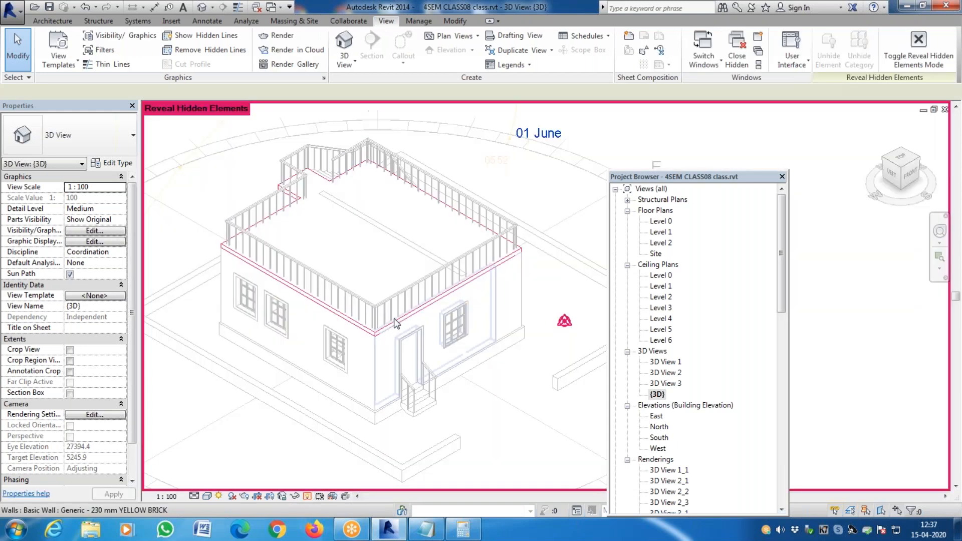
click(396, 322)
right_click(396, 322)
mouse_move(501, 117)
click(586, 118)
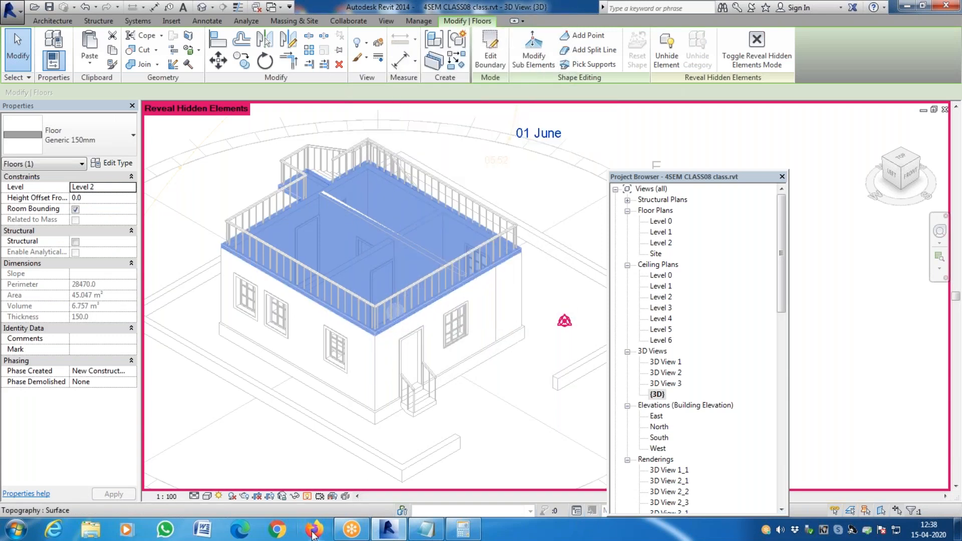
click(308, 496)
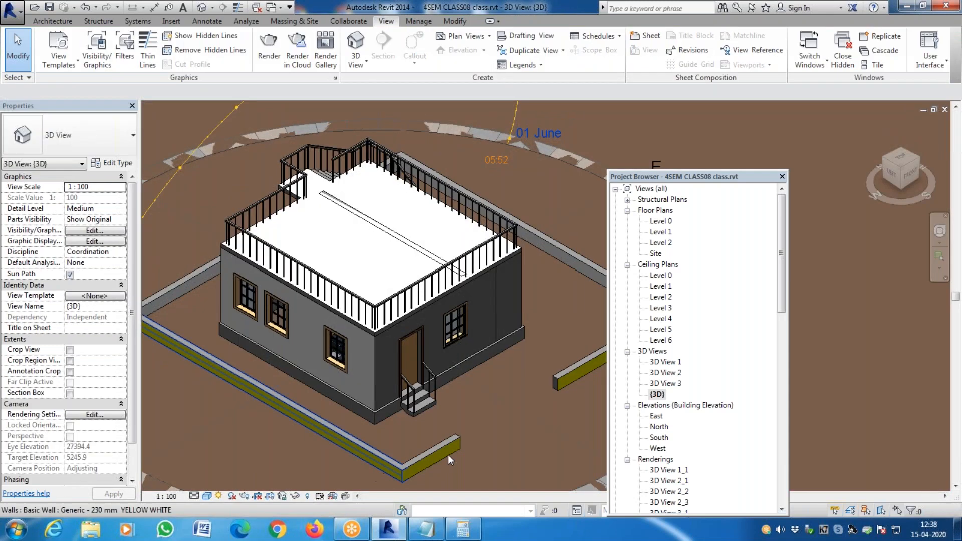
Step: Inspect the yellow-painted low wall section in the interior camera view 3D View 3, and return to the {3D} view
double_click(663, 384)
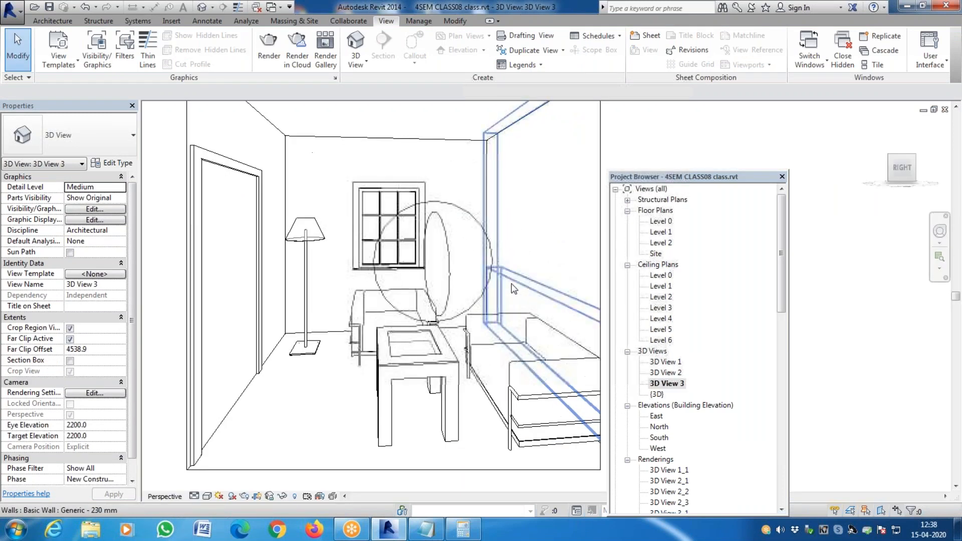
scroll(511, 341, up, 2)
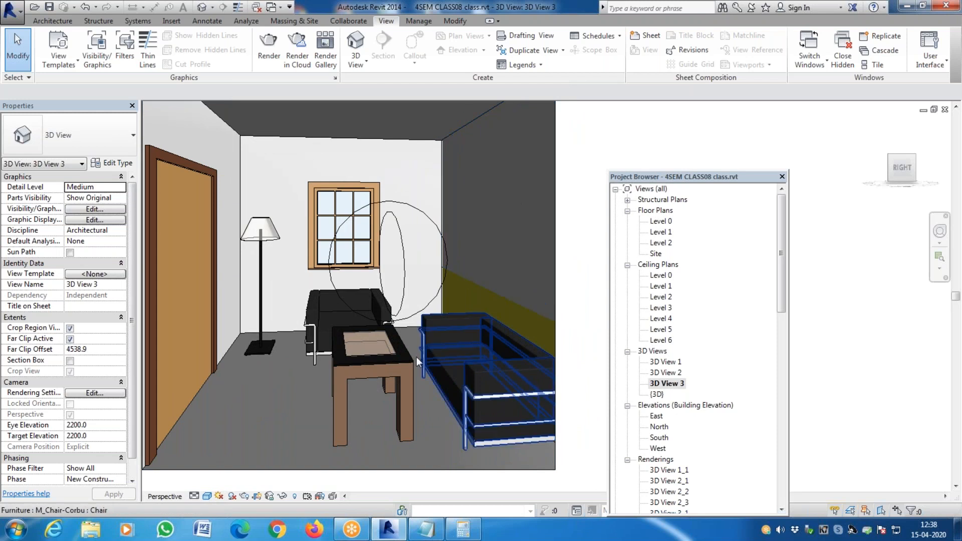
scroll(401, 370, down, 2)
click(363, 43)
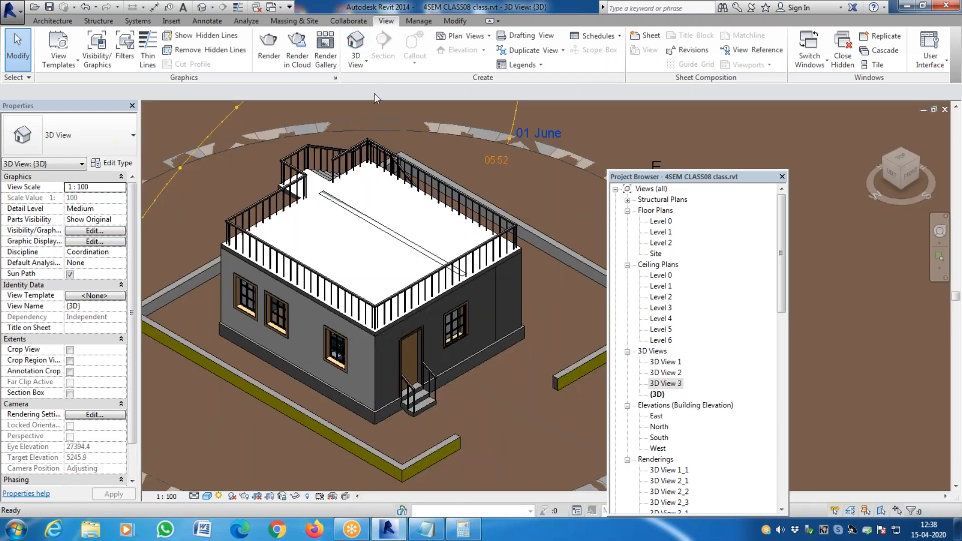
Step: Open 3D View 3 and render it at Best quality
double_click(657, 383)
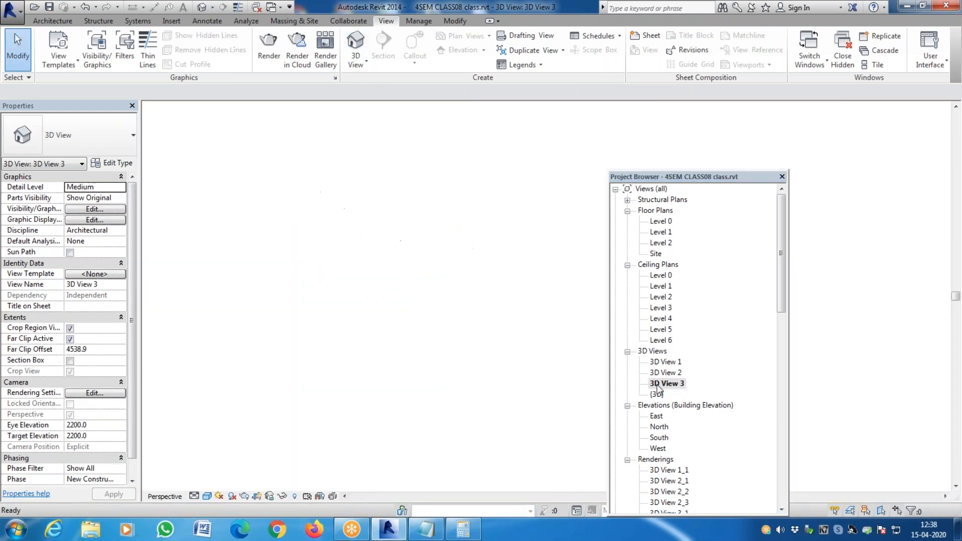
click(268, 46)
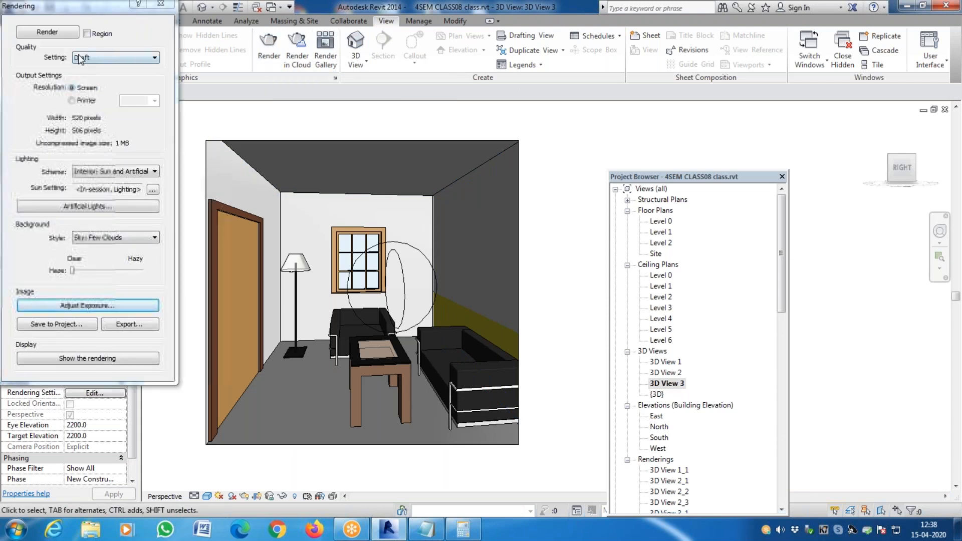
click(100, 58)
click(88, 100)
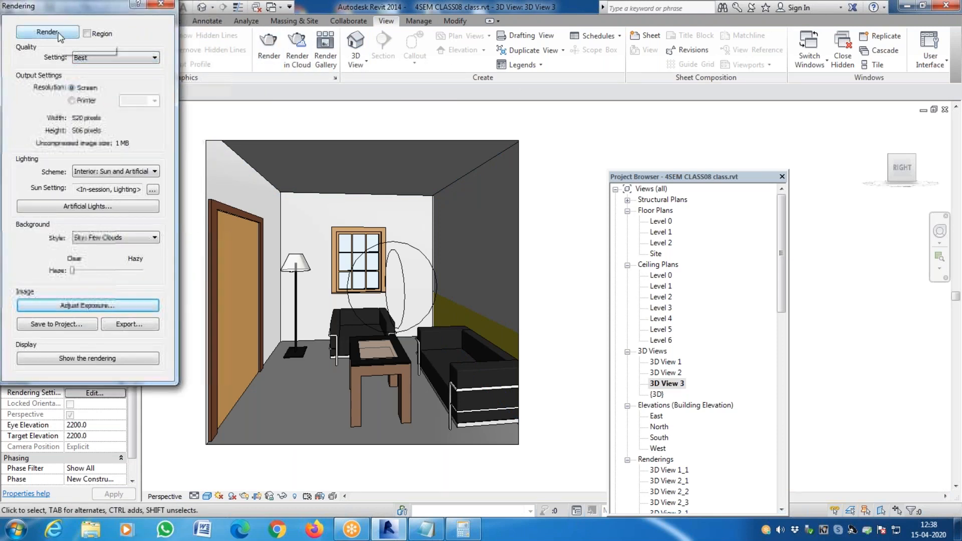
click(47, 31)
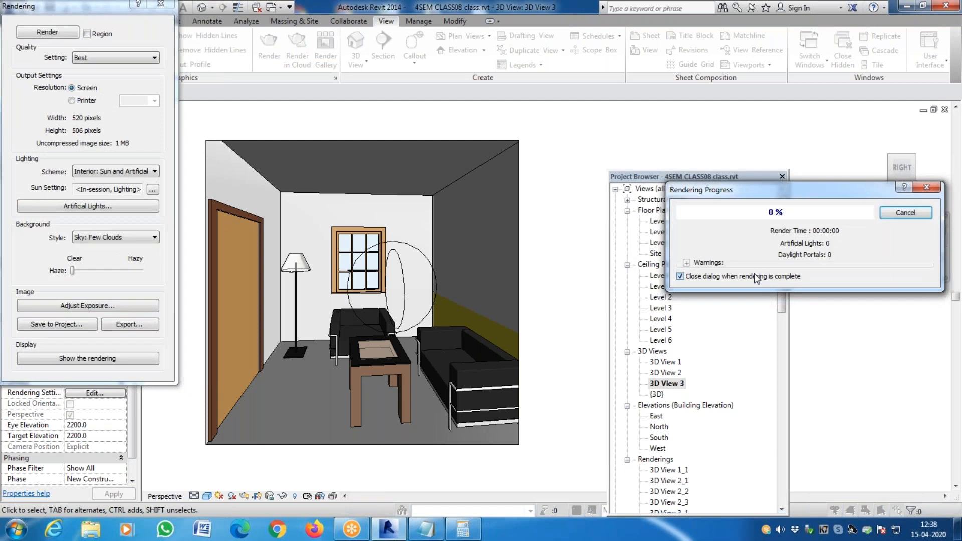
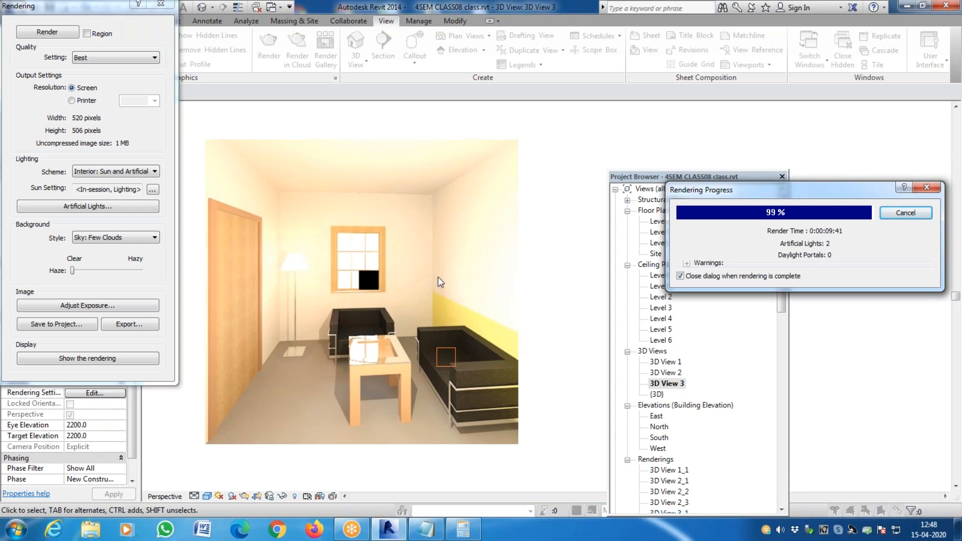
Step: Examine the finished rendering closely where the yellow lower wall meets the light upper wall behind the sofa
scroll(483, 317, up, 1)
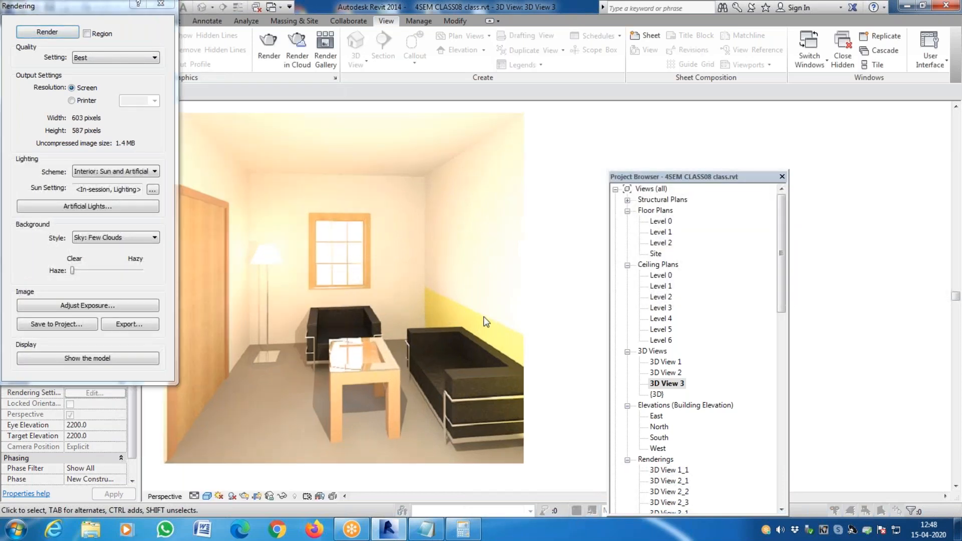
scroll(483, 317, up, 3)
scroll(417, 309, up, 4)
scroll(387, 309, down, 7)
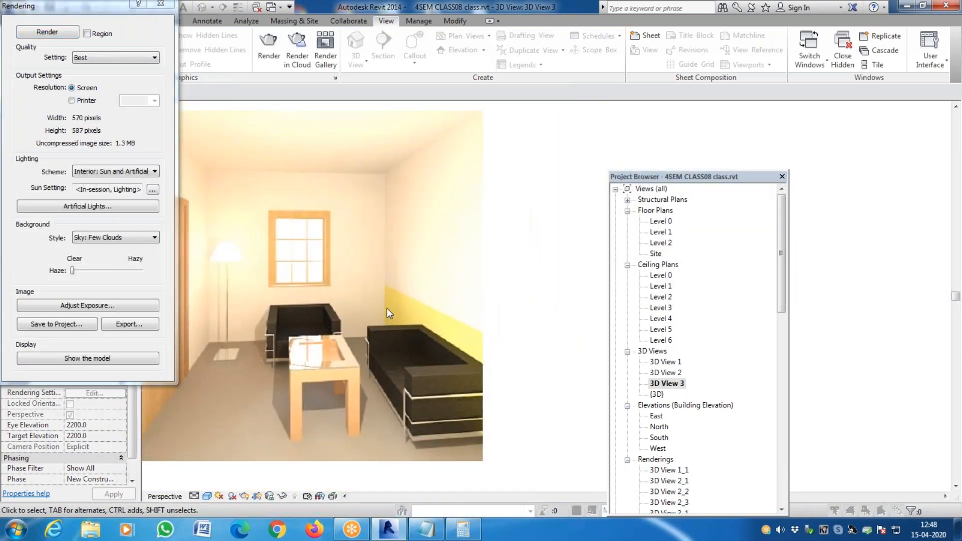
scroll(387, 308, up, 6)
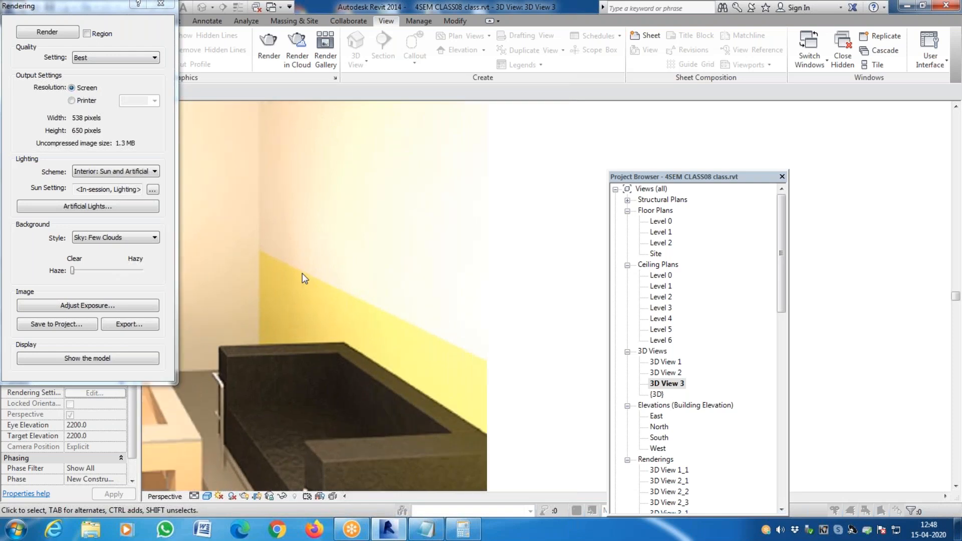
scroll(303, 272, up, 3)
scroll(206, 258, up, 1)
scroll(224, 260, up, 1)
scroll(342, 260, up, 3)
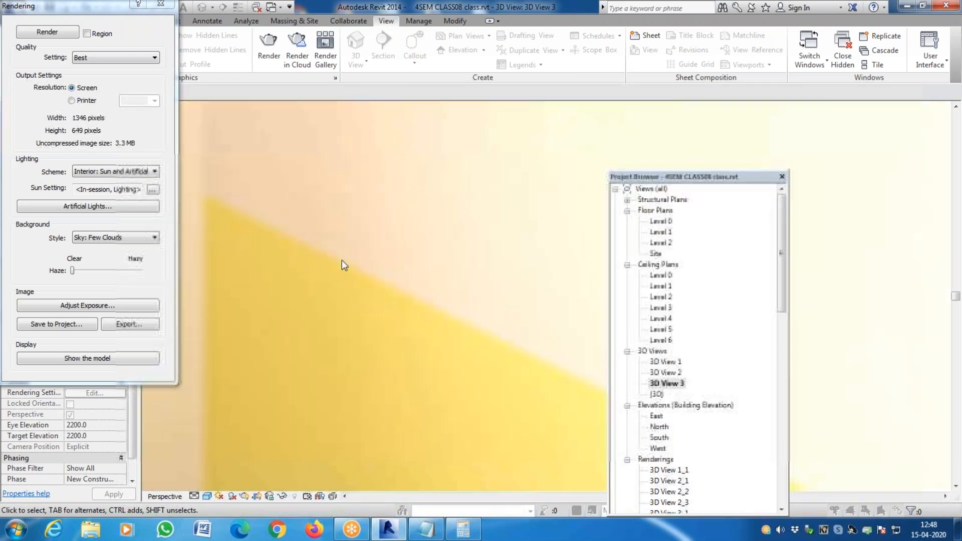
scroll(315, 256, down, 5)
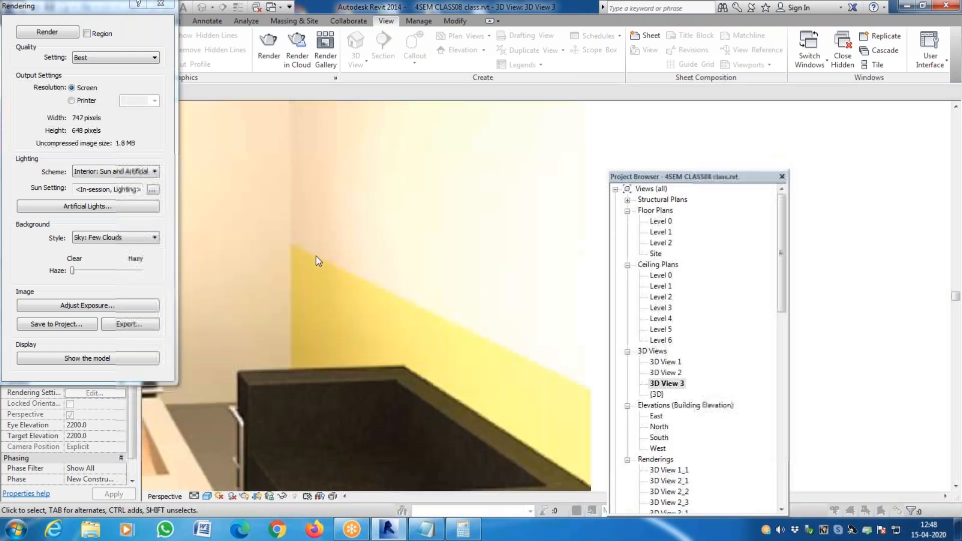
scroll(201, 226, down, 5)
scroll(363, 224, up, 5)
scroll(359, 255, down, 6)
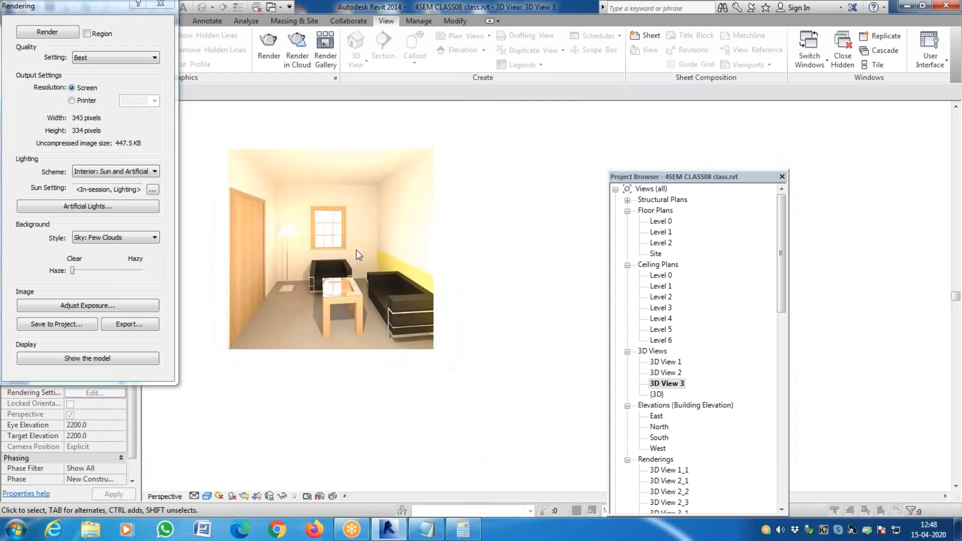
Step: Save the rendering to the project as 3D View 3_3 and export it as JPEG file 3D View 3TWO in the CLASS 08 folder
click(56, 325)
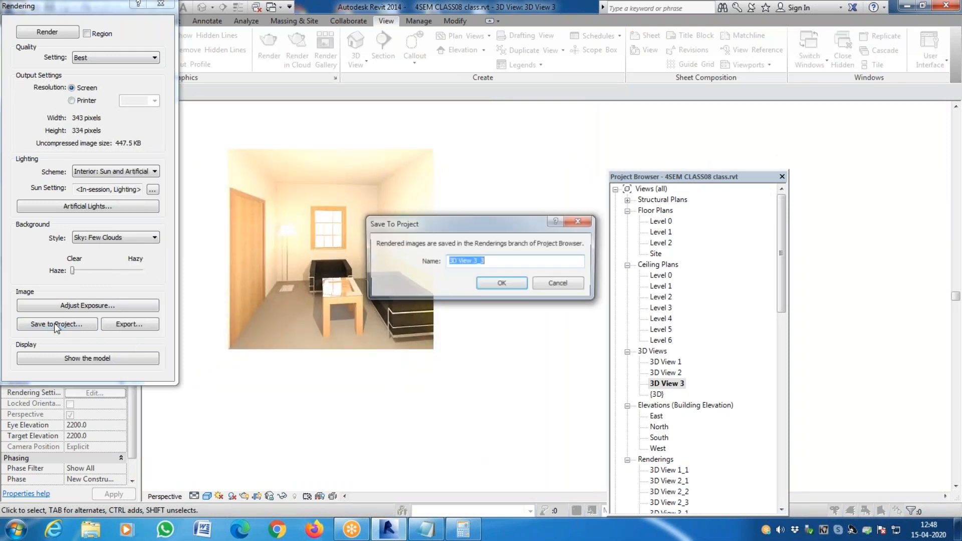
click(502, 284)
click(129, 324)
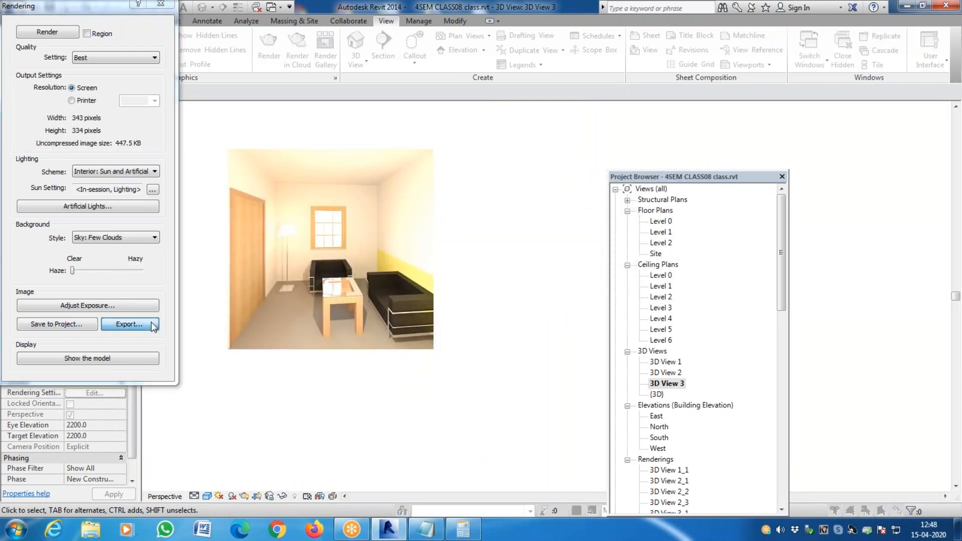
click(320, 311)
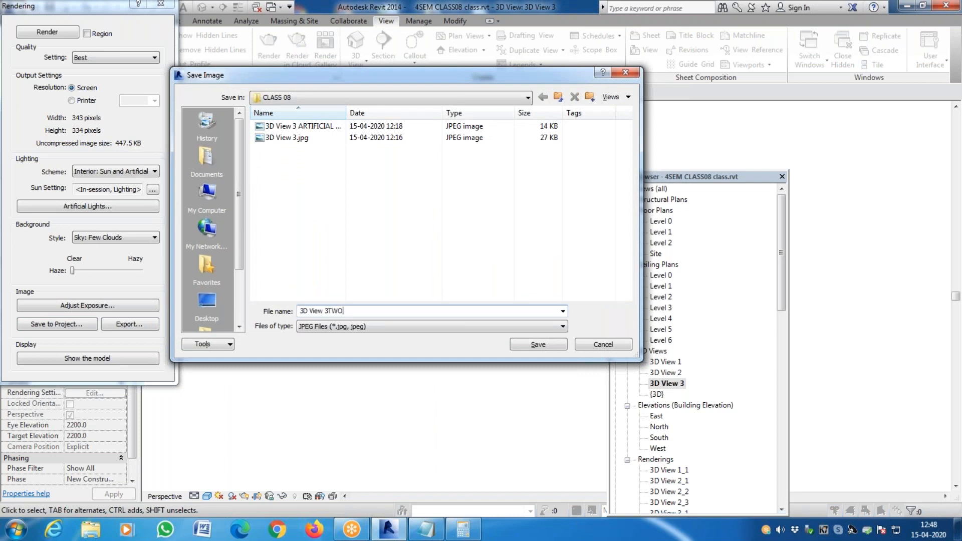
key(Return)
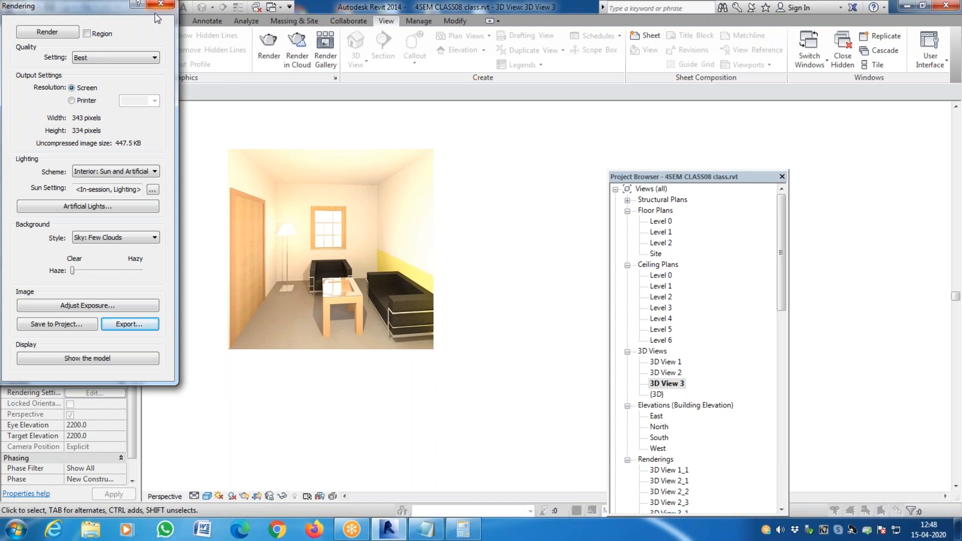
Step: Close the rendering settings and return 3D View 3 to its model display
click(416, 263)
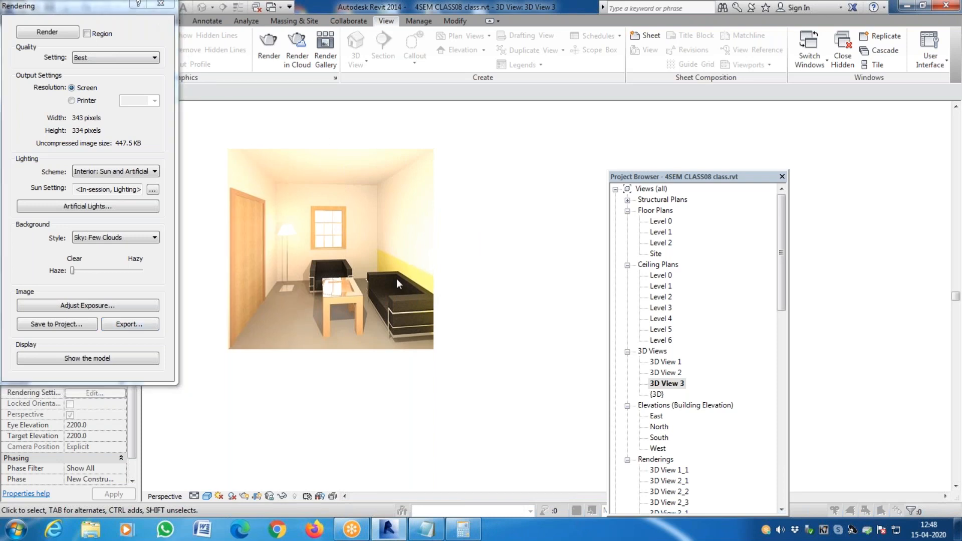
click(156, 3)
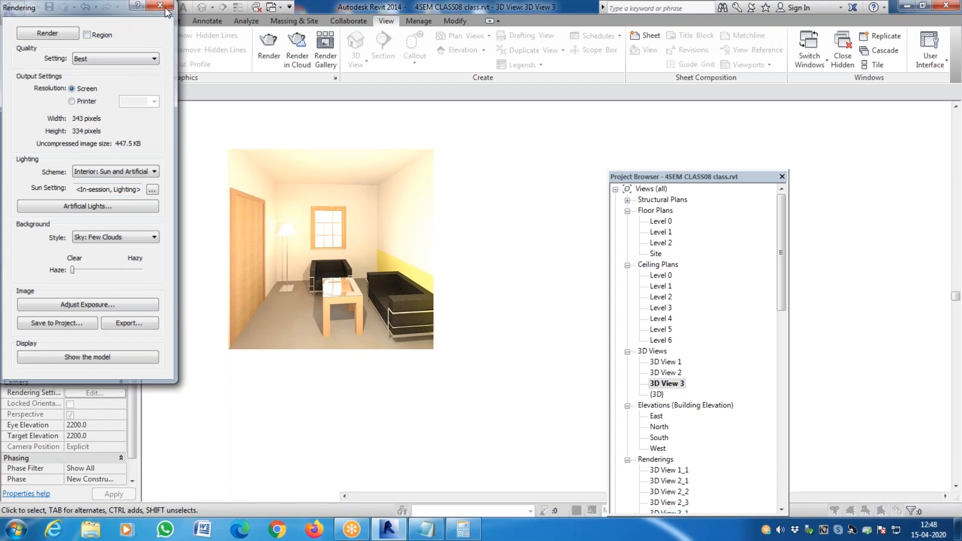
scroll(531, 286, down, 4)
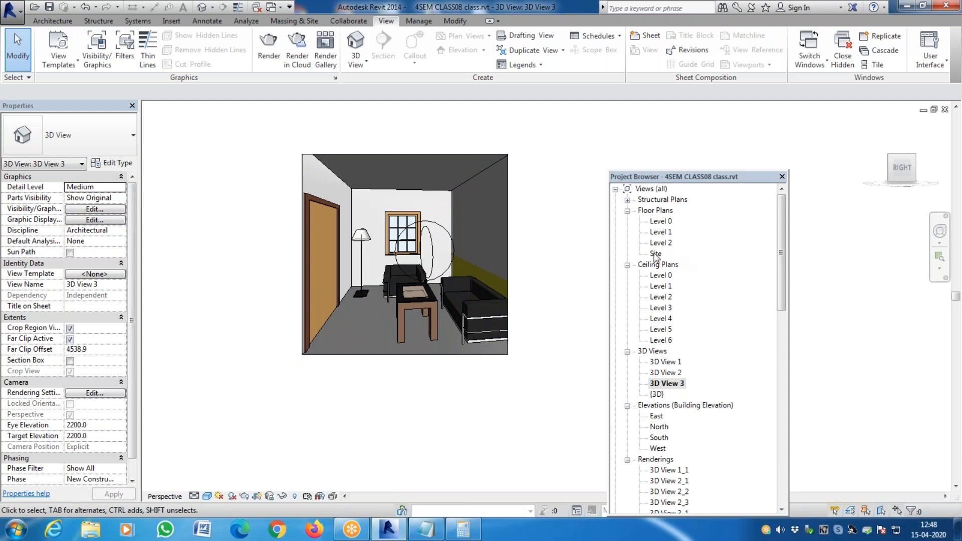
Step: Mark the Using Paint Material (PT) topic with a slash in the Materials.txt notes, highlight the picture-on-wall (Decal) topic, and return to Revit
click(434, 532)
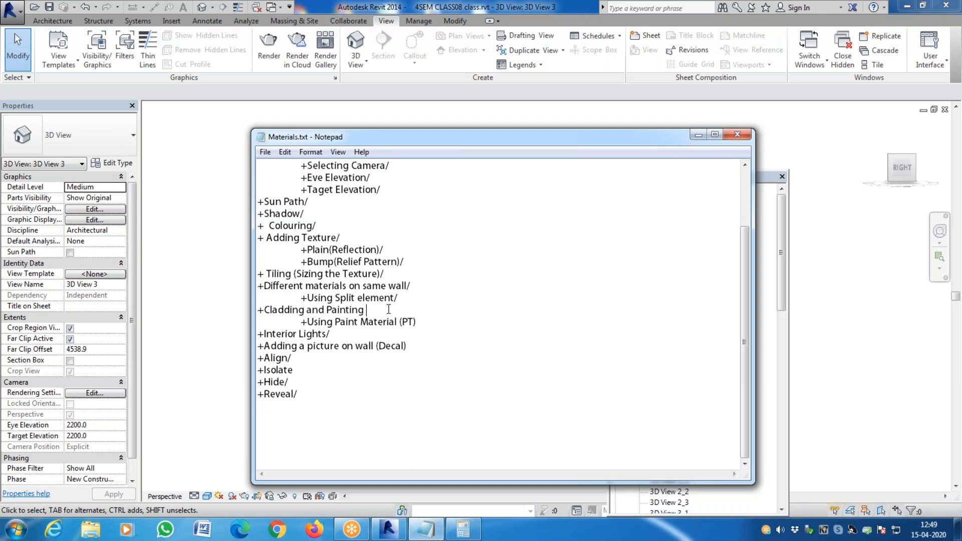
click(427, 326)
text(/)
drag(264, 346, 468, 350)
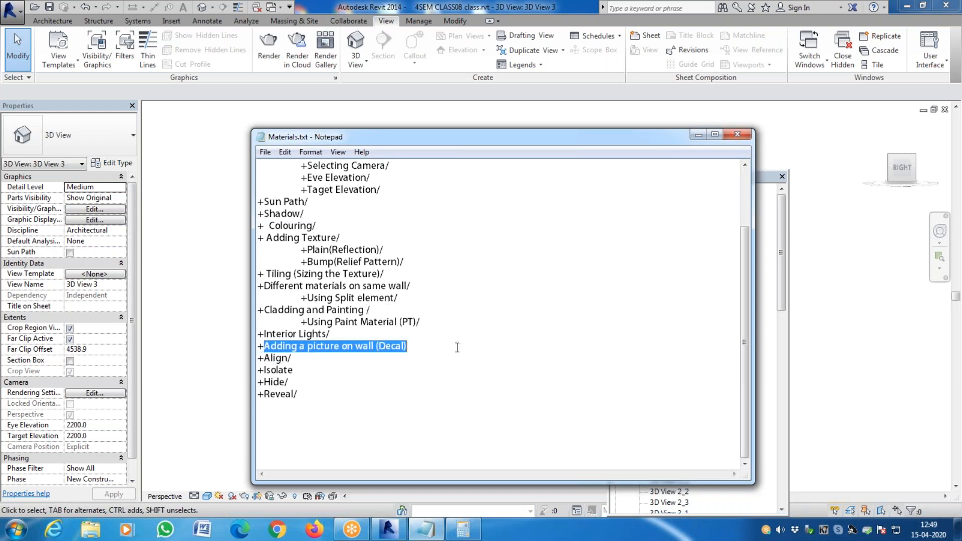
click(698, 135)
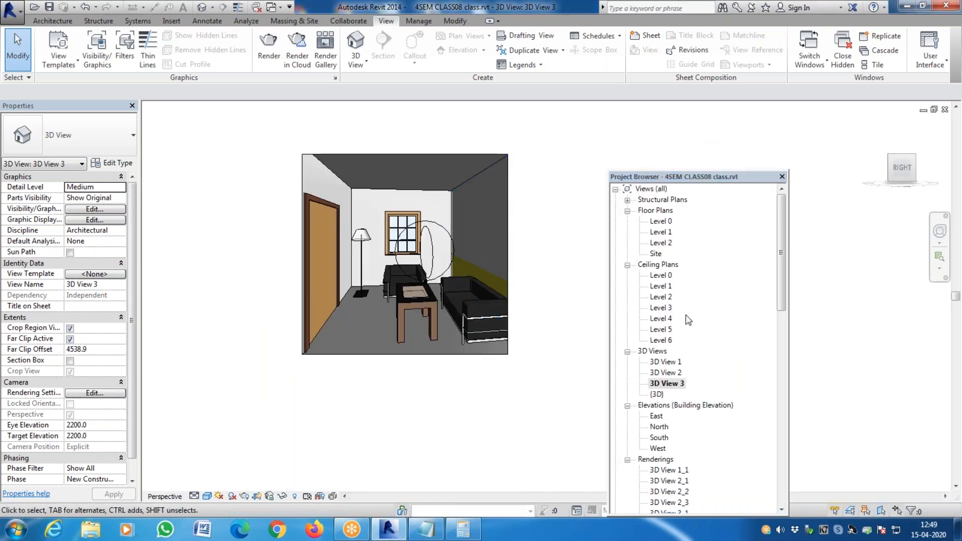
Step: Temporarily isolate the upper 230 mm wall behind the sofa in 3D View 3, then clear the selection
click(493, 219)
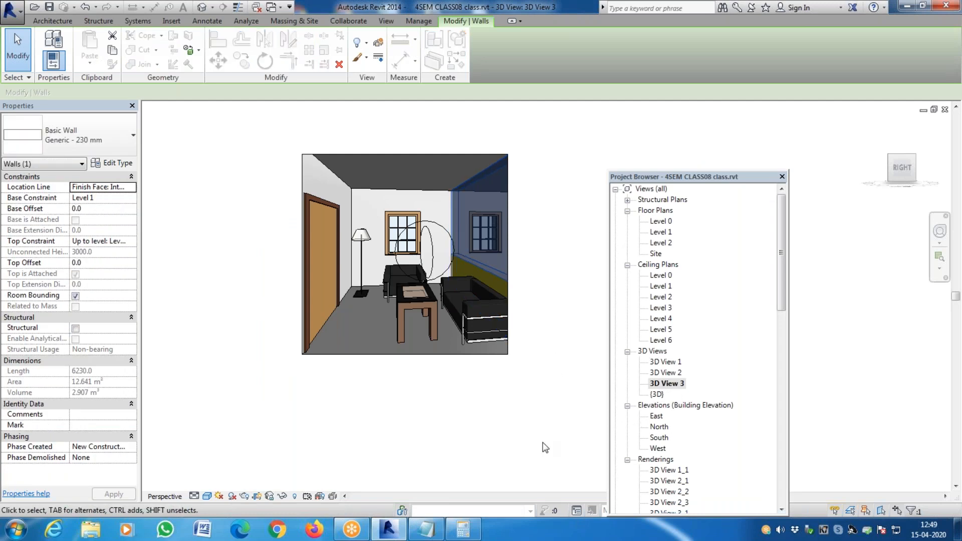
click(284, 497)
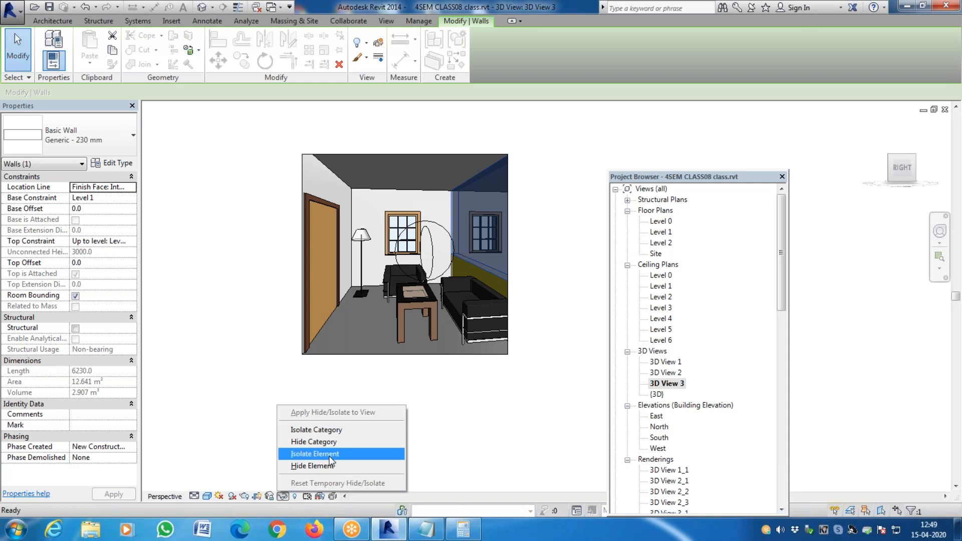
click(332, 454)
click(540, 359)
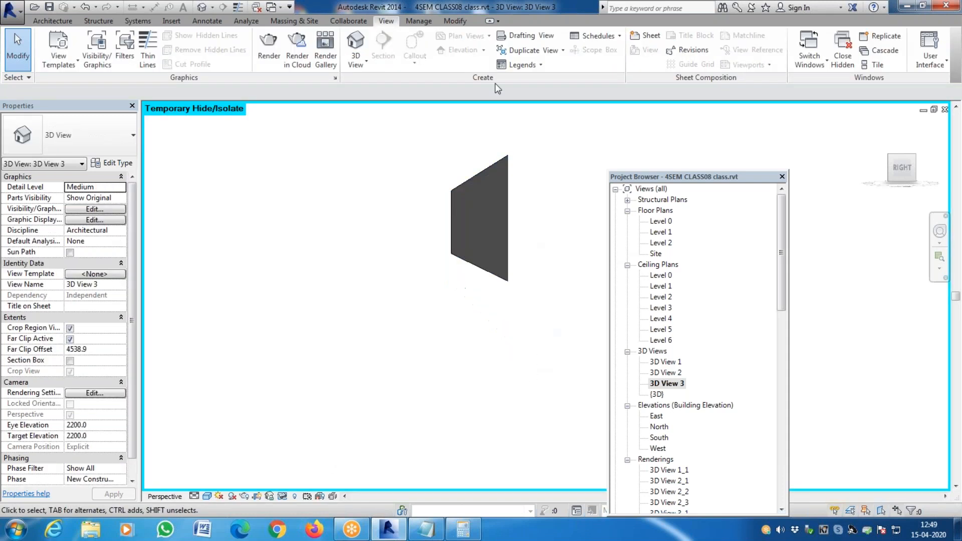
click(514, 191)
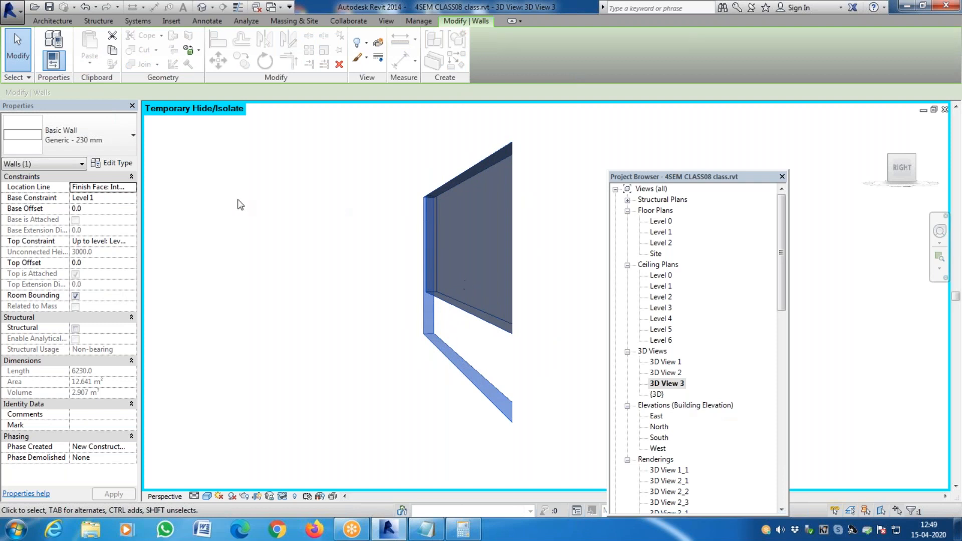
click(171, 21)
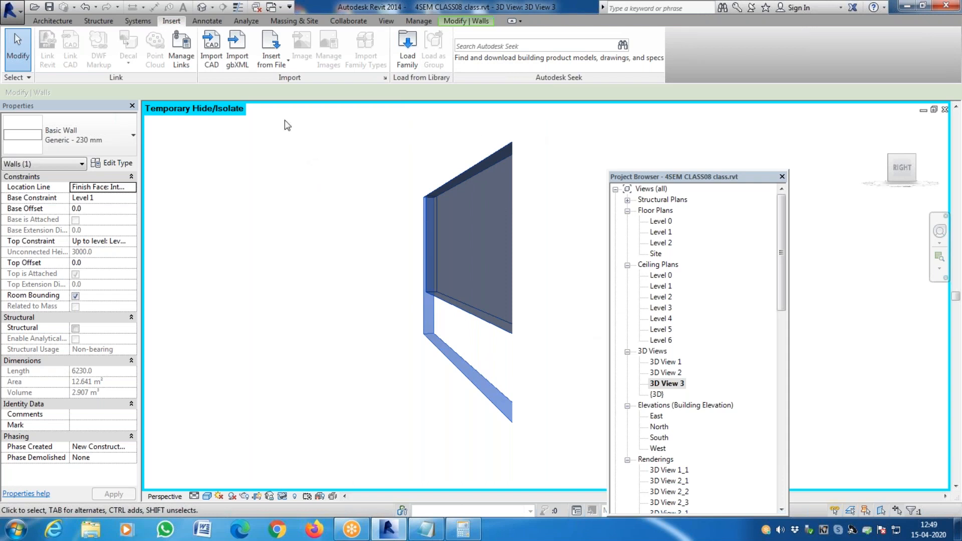
click(322, 177)
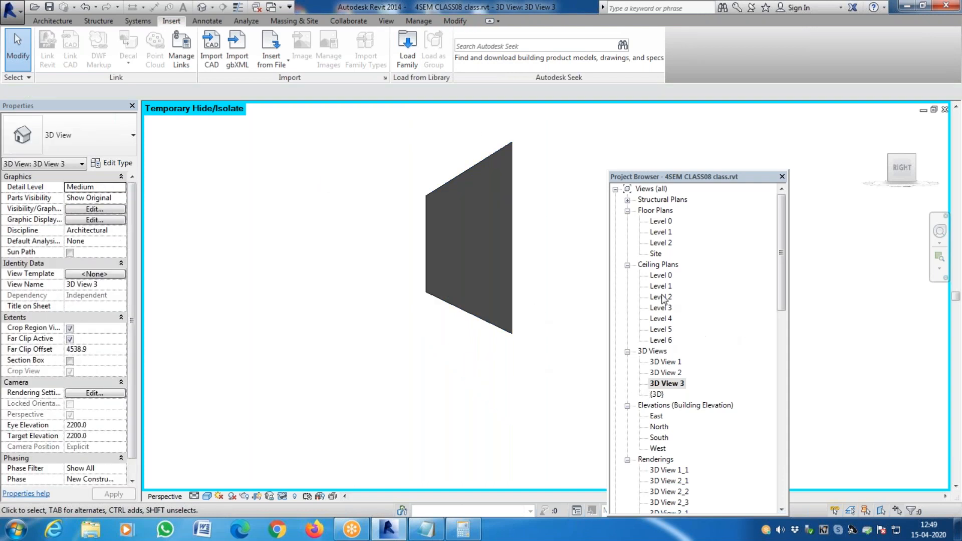
Step: Open the {3D} view and hide the Level 2 floor slab element to expose the rooms below
double_click(657, 395)
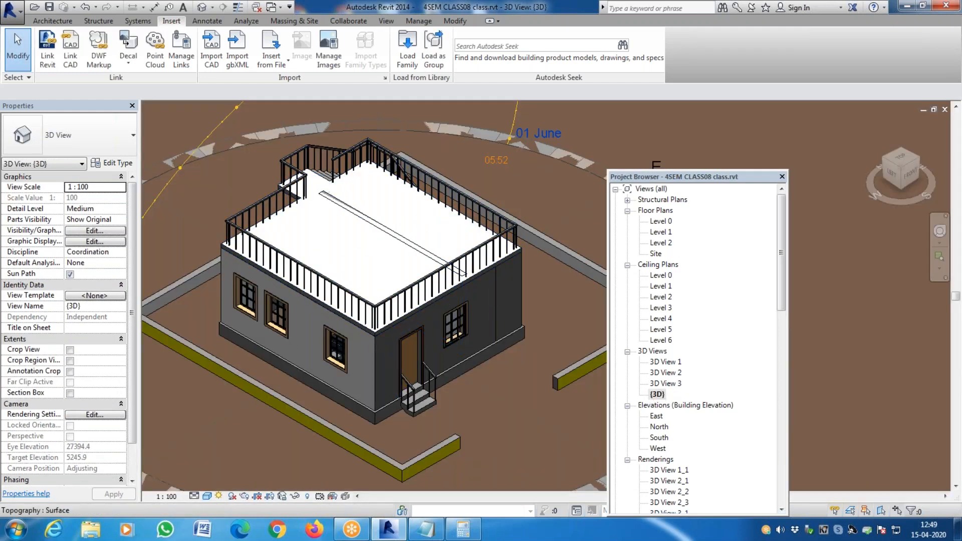
right_click(297, 499)
key(Escape)
click(383, 328)
right_click(383, 328)
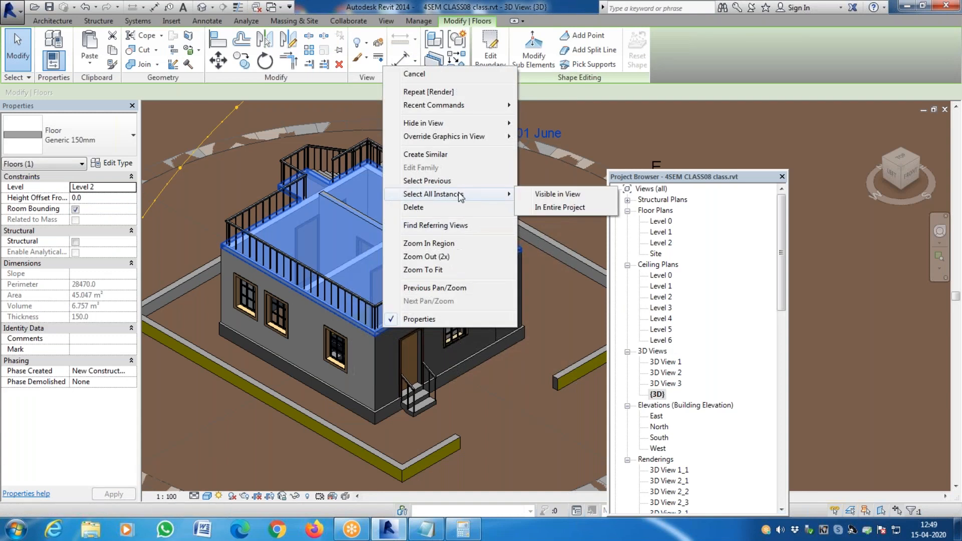
mouse_move(501, 124)
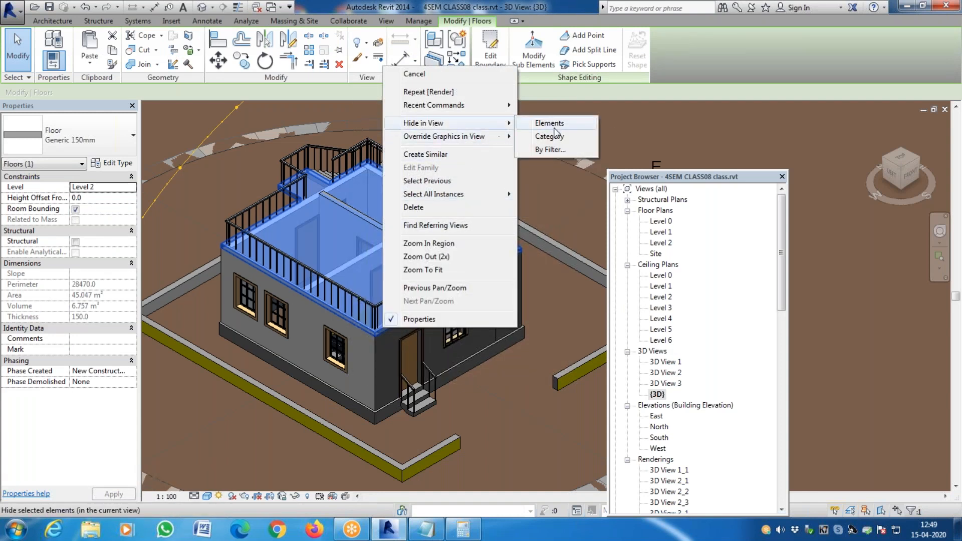
click(556, 122)
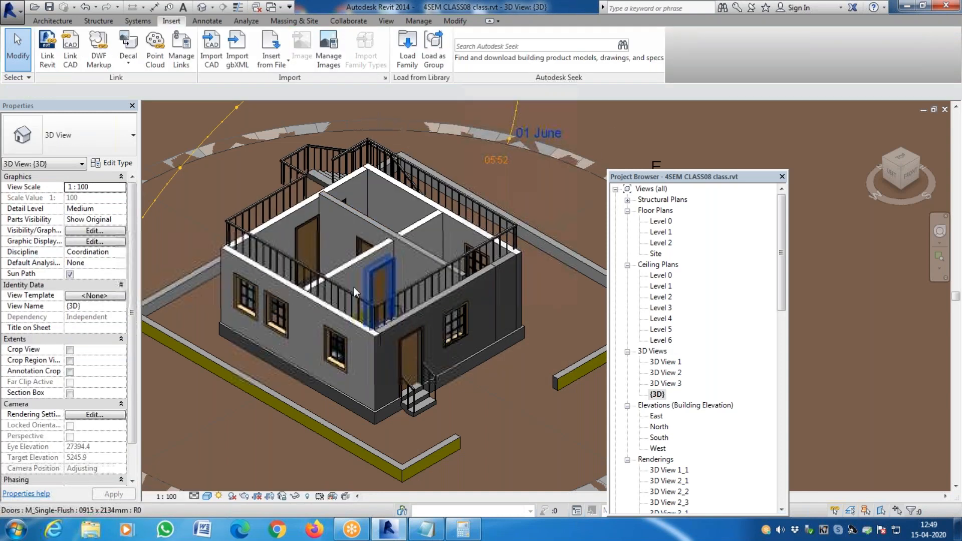
Step: Start placing a decal and create a new decal type named PENQUINS
scroll(351, 283, up, 5)
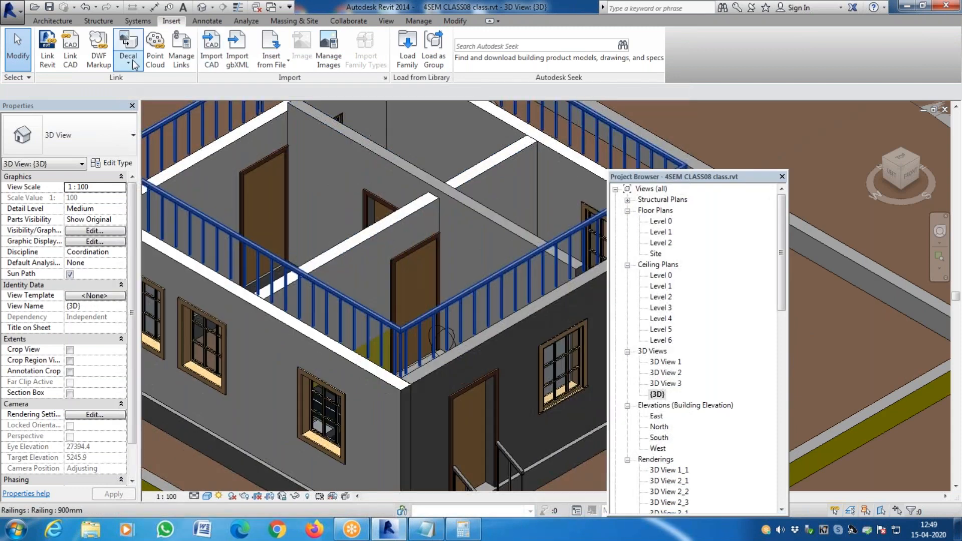
click(131, 62)
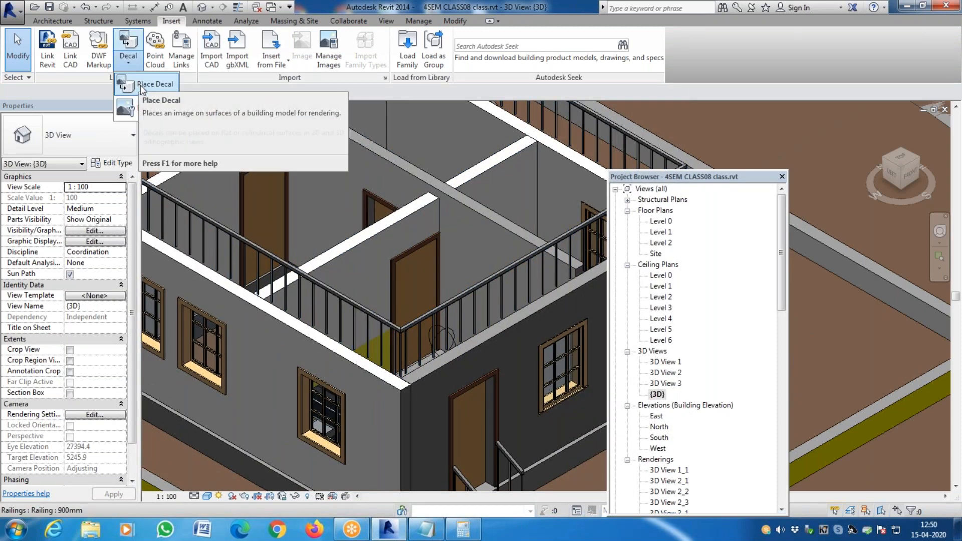
click(140, 85)
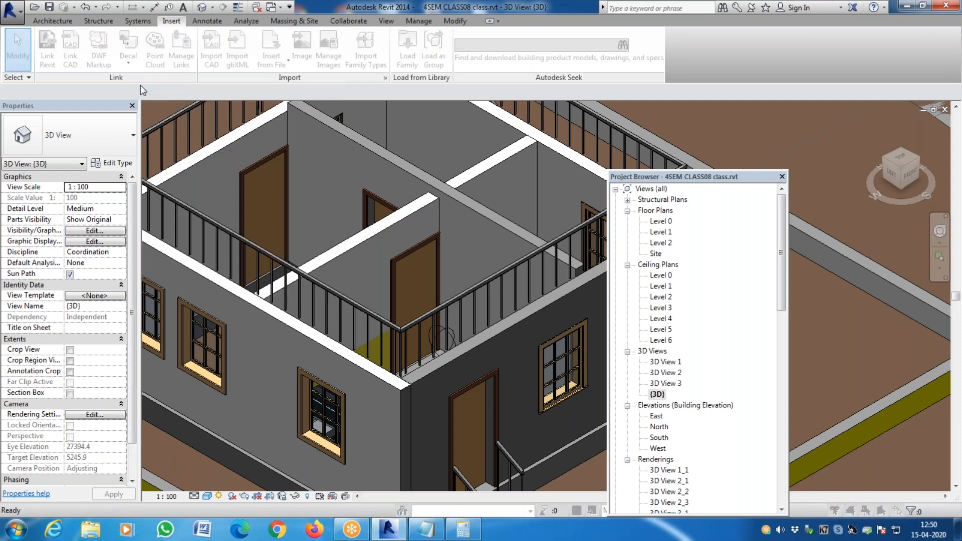
key(Escape)
click(131, 63)
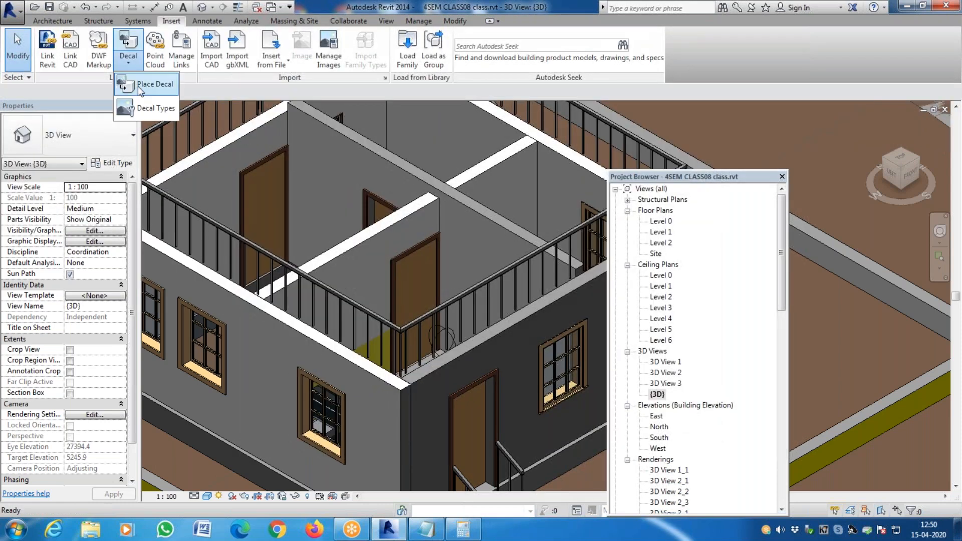
click(144, 87)
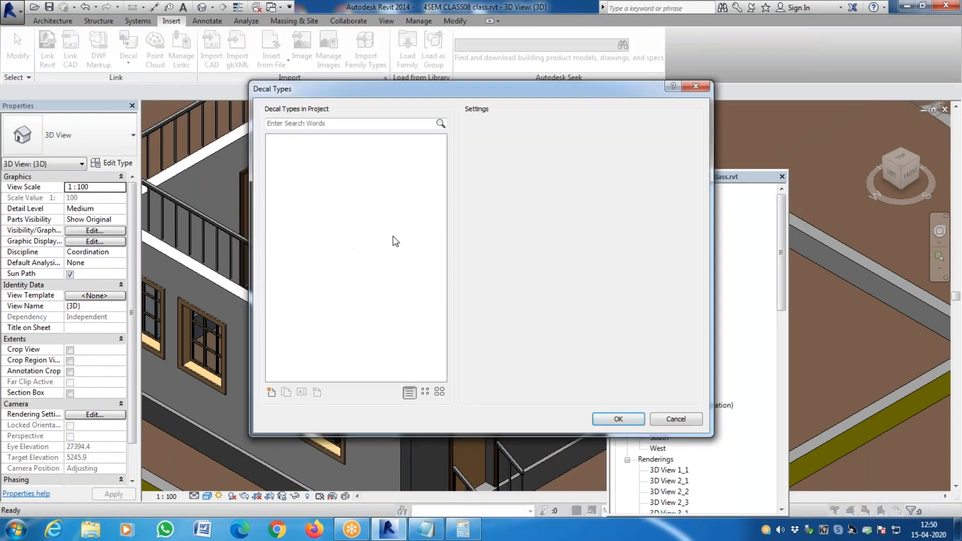
click(271, 393)
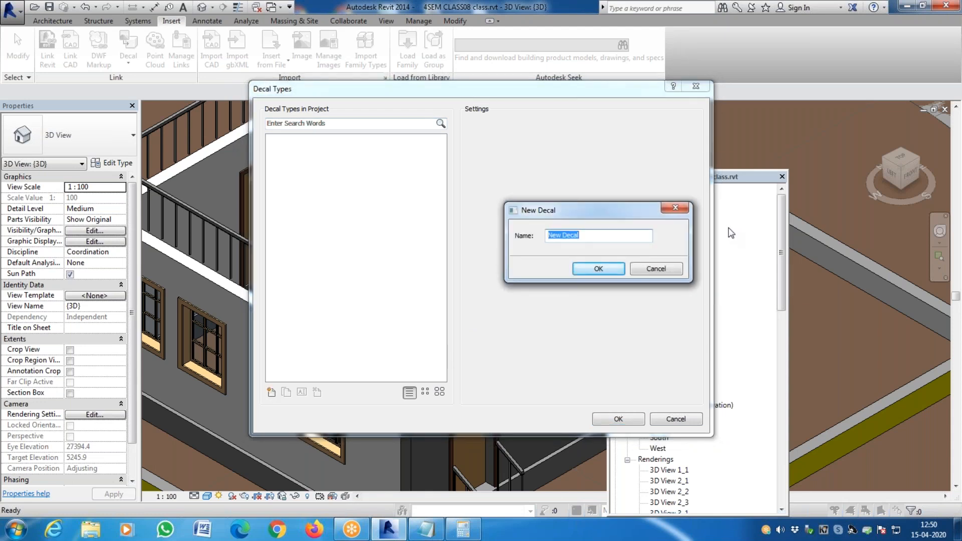
text(PENQUINS)
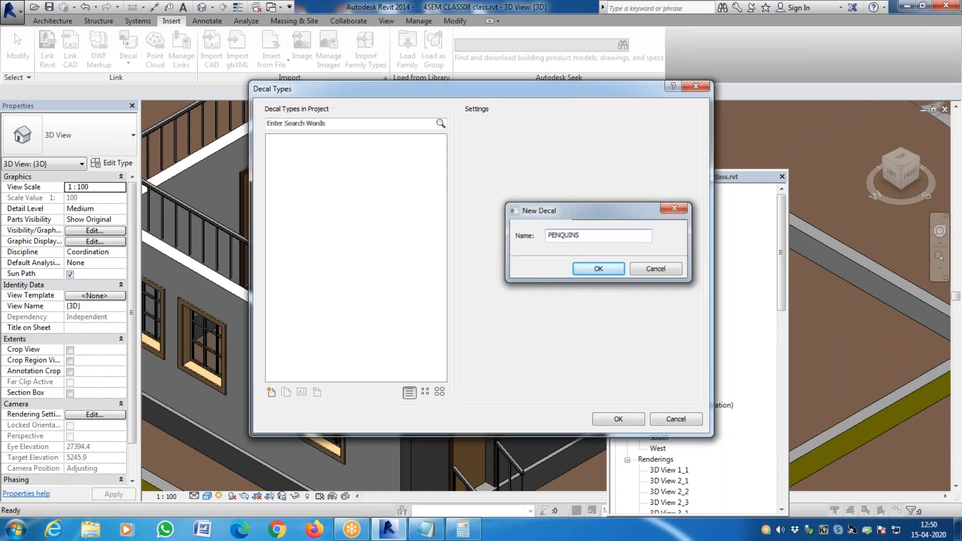
key(Return)
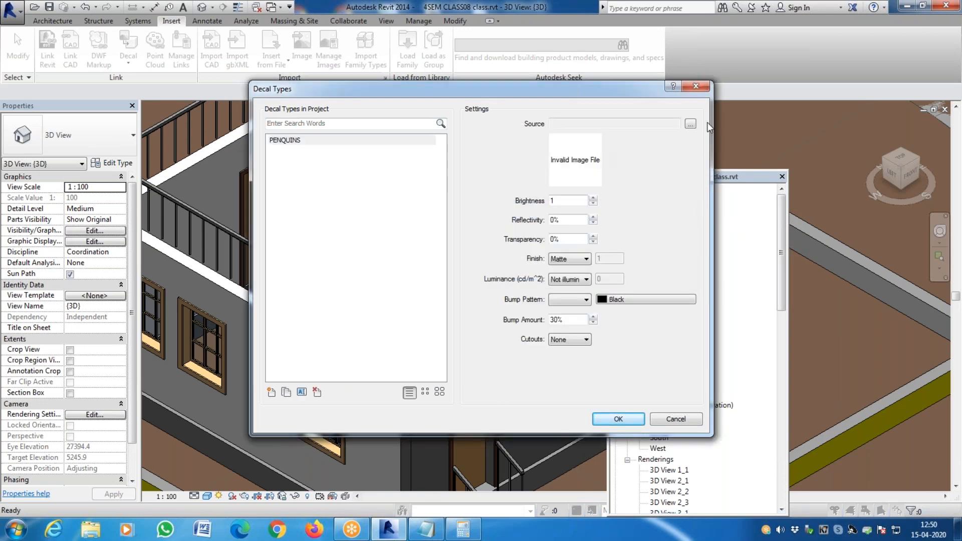
Step: Browse for the decal's source image in the My Pictures and My Documents folders of the user profile
click(690, 124)
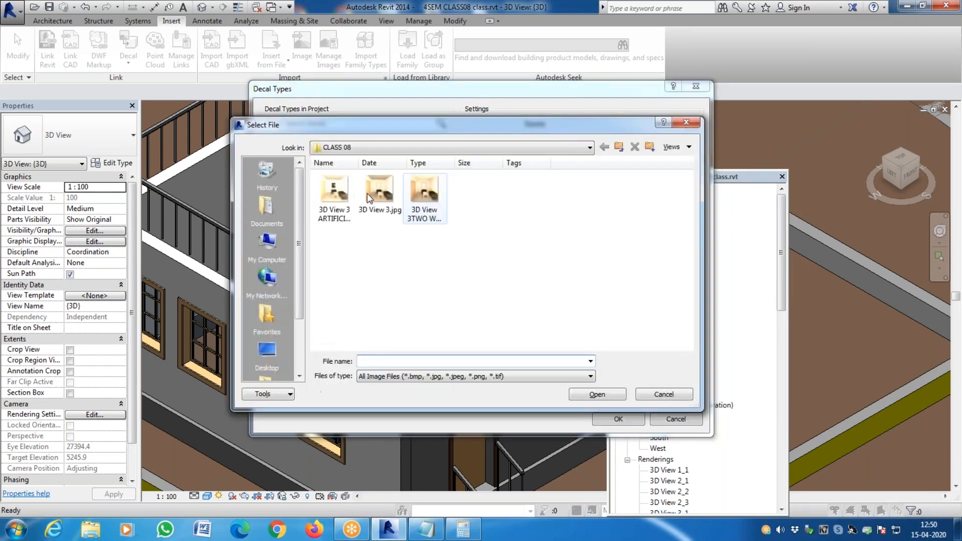
click(414, 148)
scroll(415, 200, up, 3)
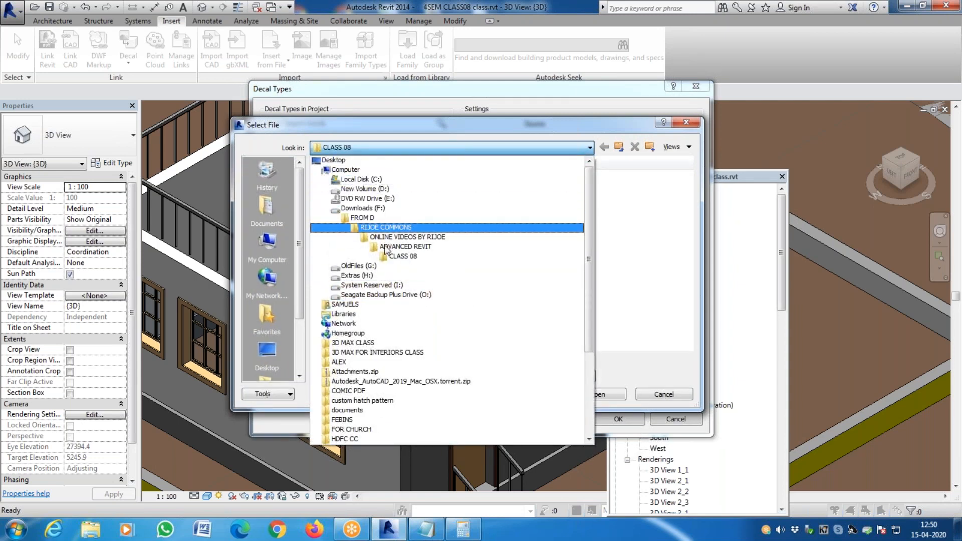
click(370, 305)
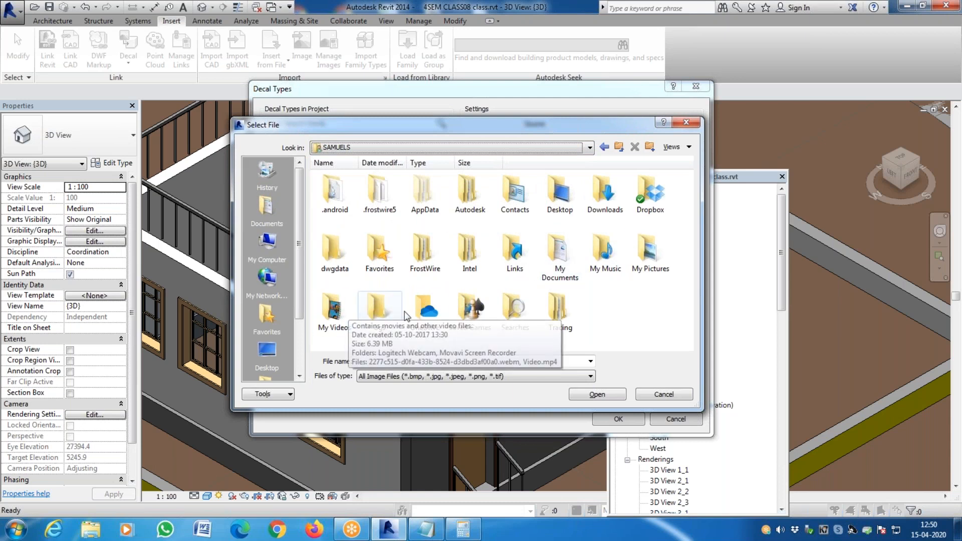
double_click(651, 249)
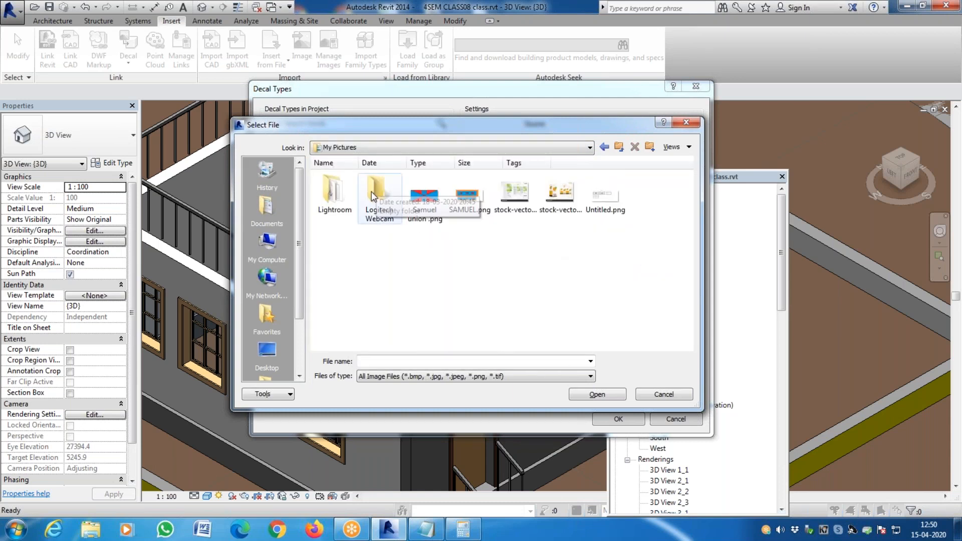
click(342, 207)
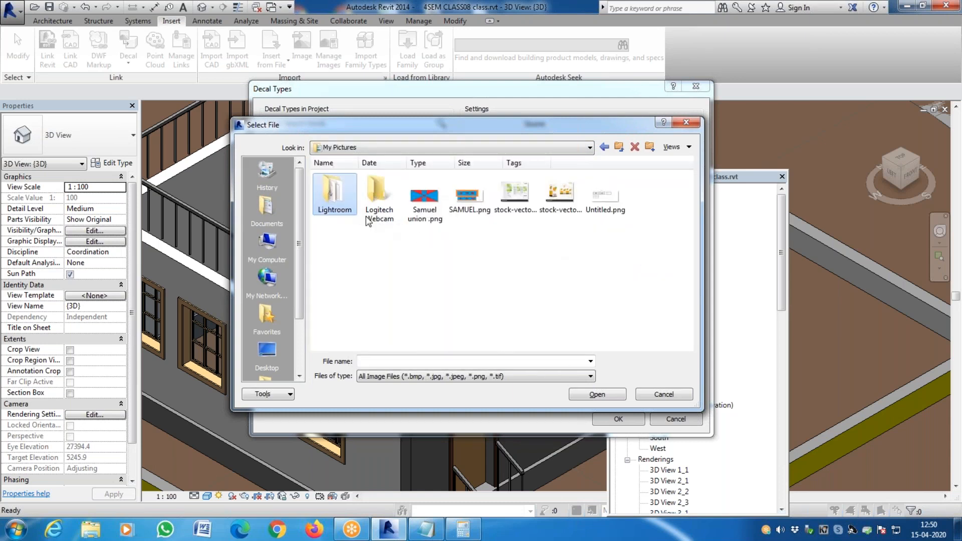
click(619, 146)
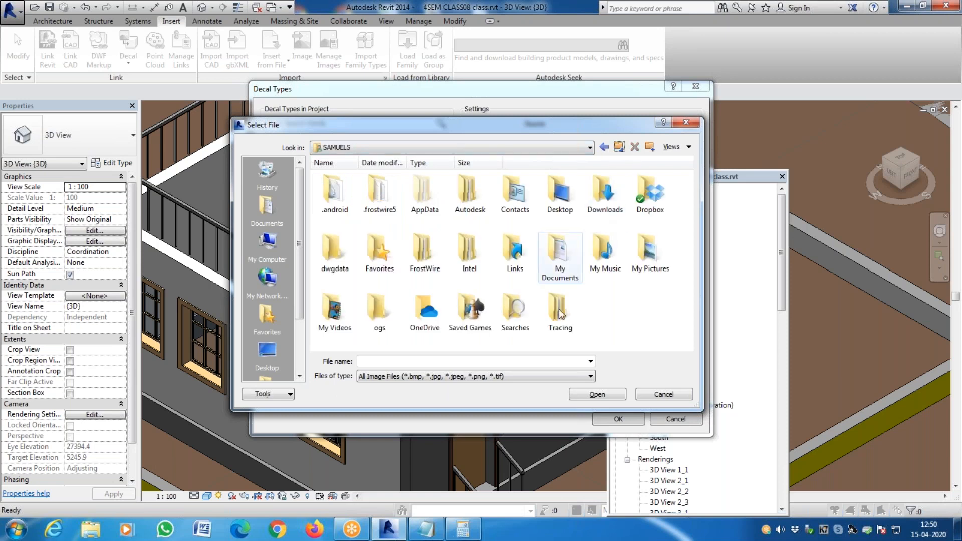
double_click(565, 269)
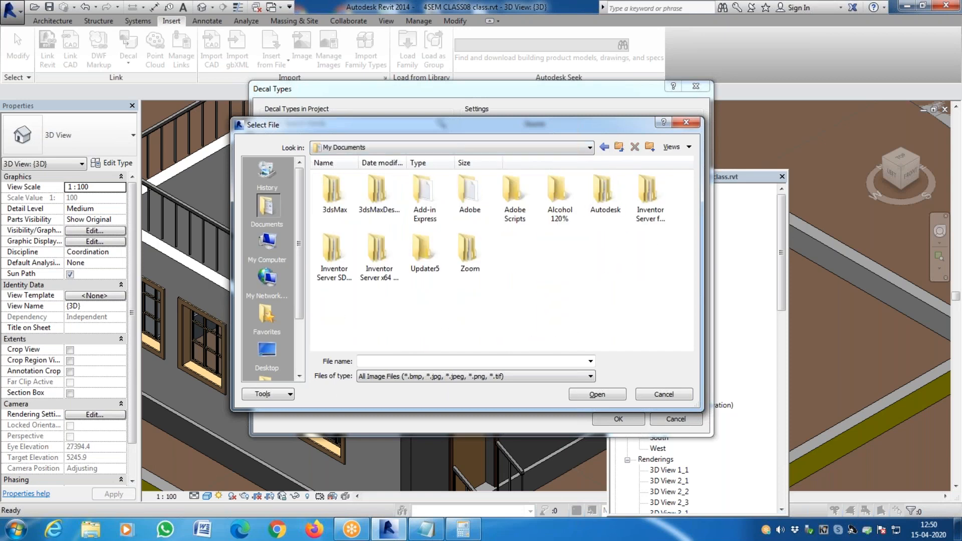
click(560, 199)
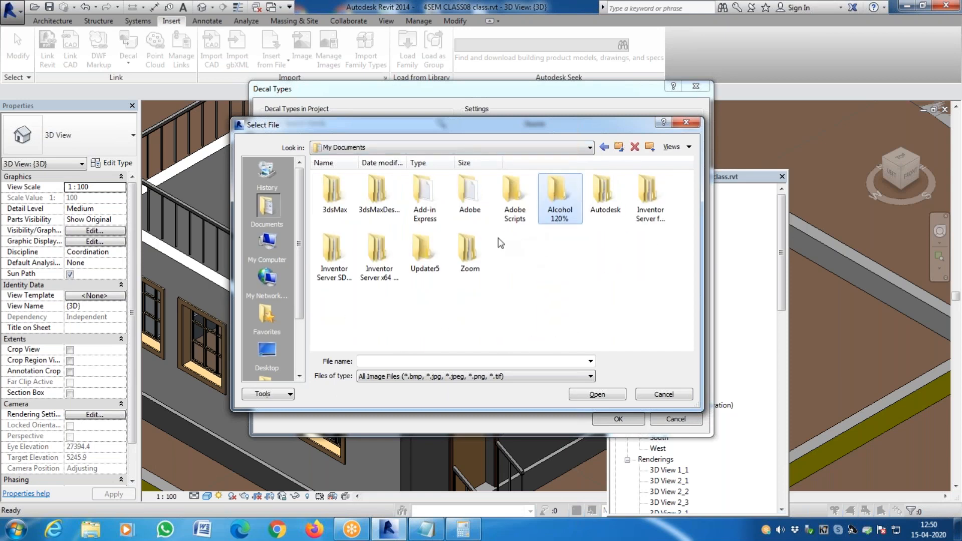
click(618, 147)
double_click(650, 249)
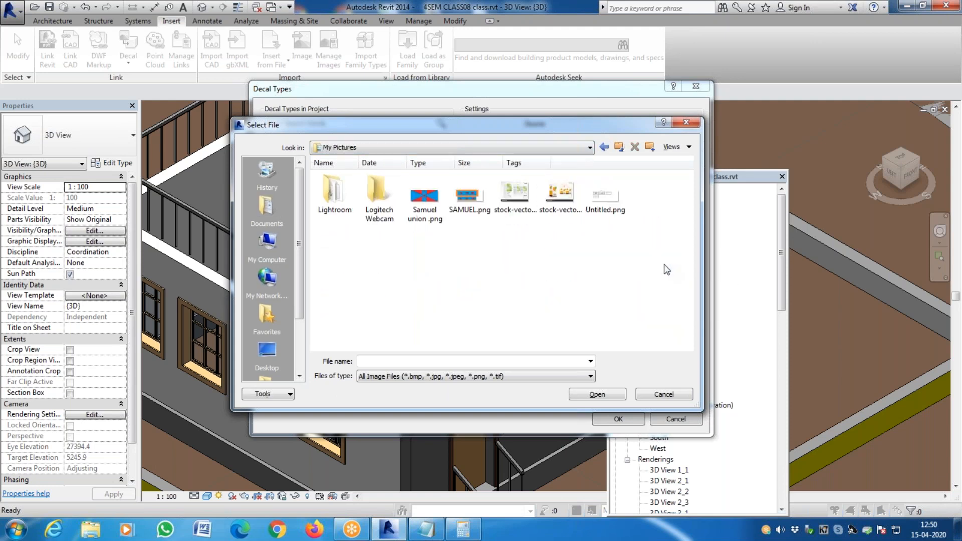
right_click(465, 278)
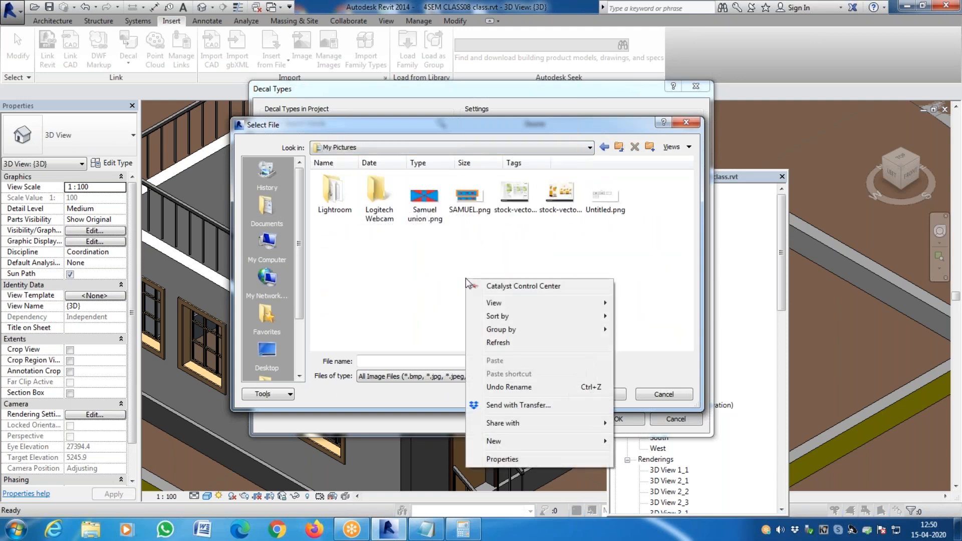
click(411, 281)
Step: Limit the file type to JPEG and search My Documents, the Desktop and its New folder for a decal image
click(501, 377)
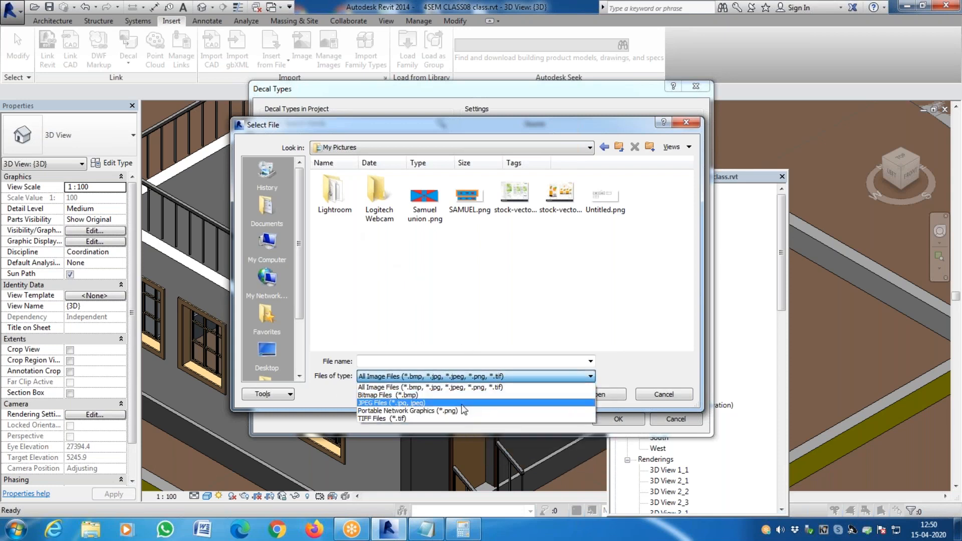
click(464, 403)
click(493, 146)
click(474, 149)
click(262, 223)
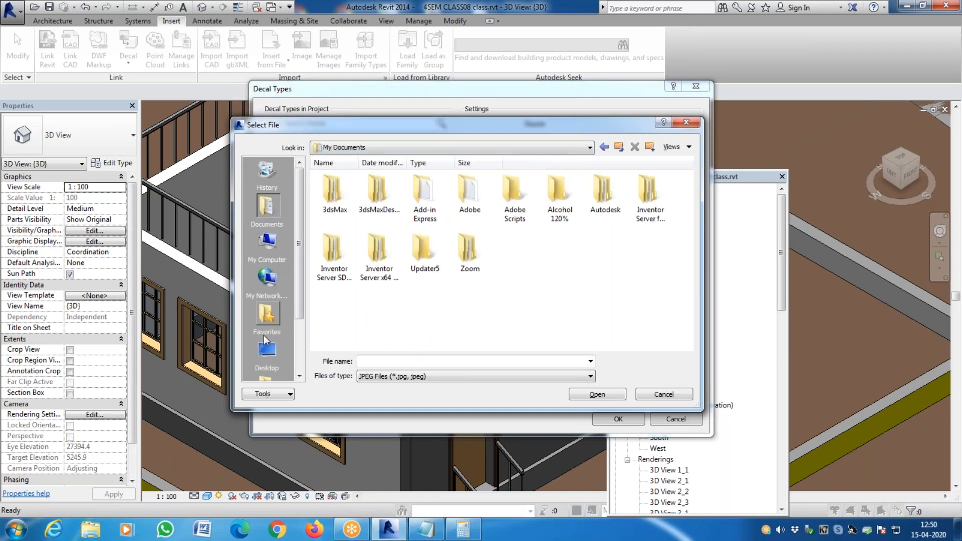
click(265, 351)
scroll(269, 350, down, 1)
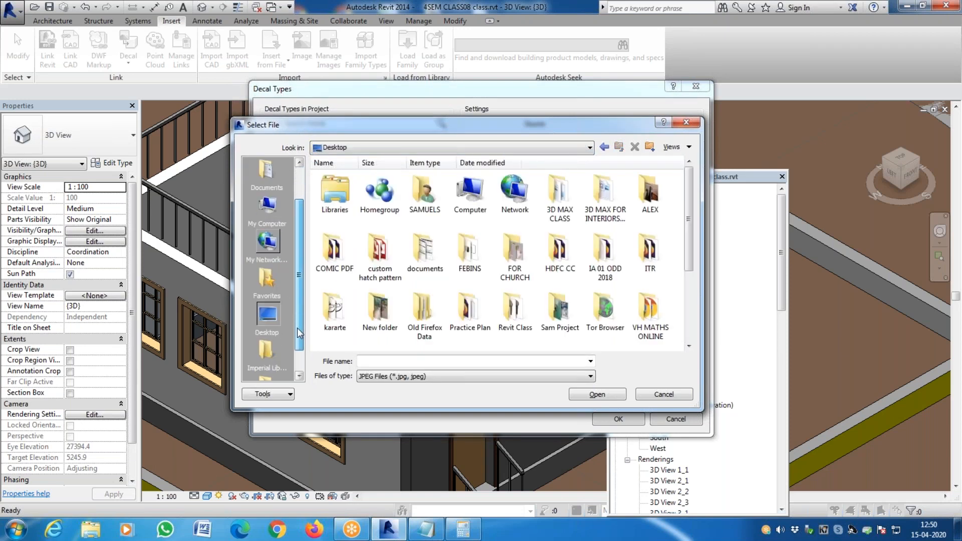
click(267, 351)
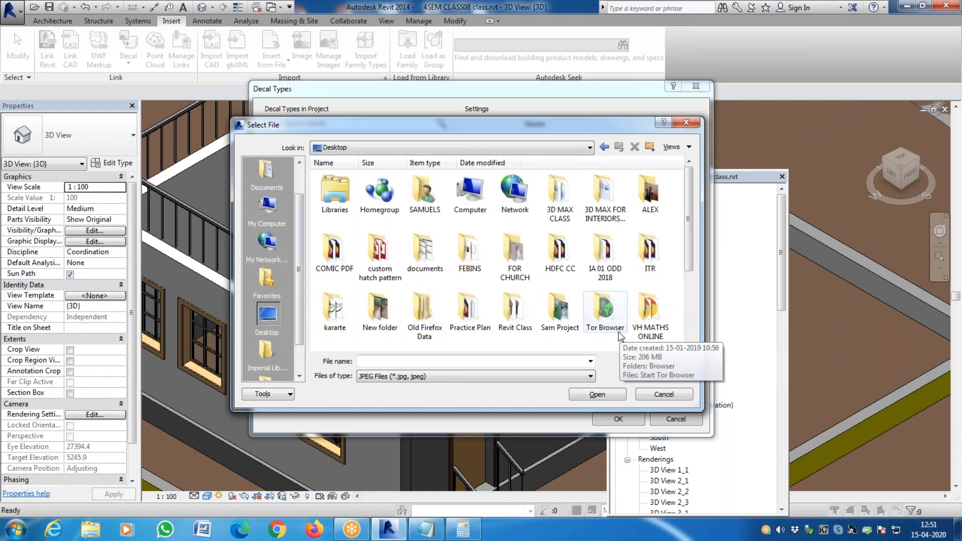
click(395, 327)
double_click(400, 328)
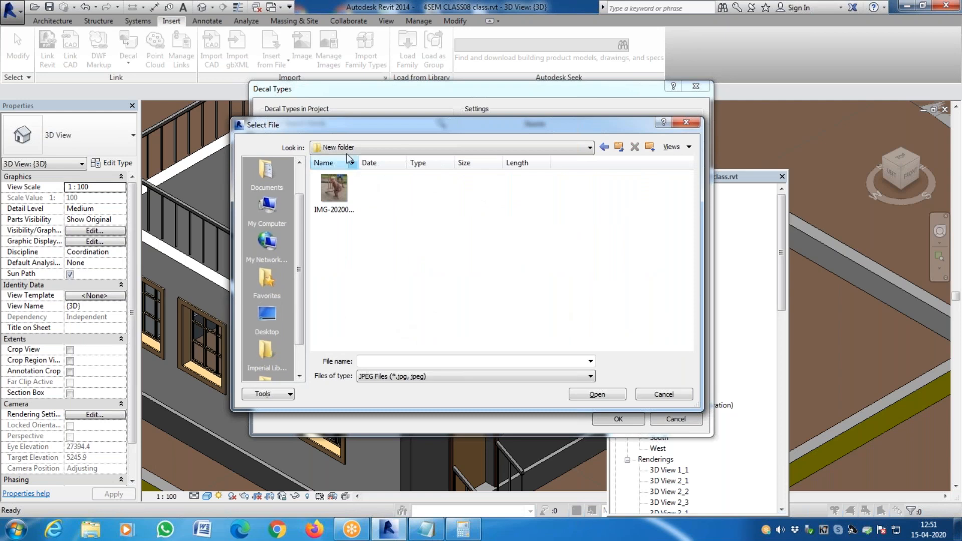
click(604, 146)
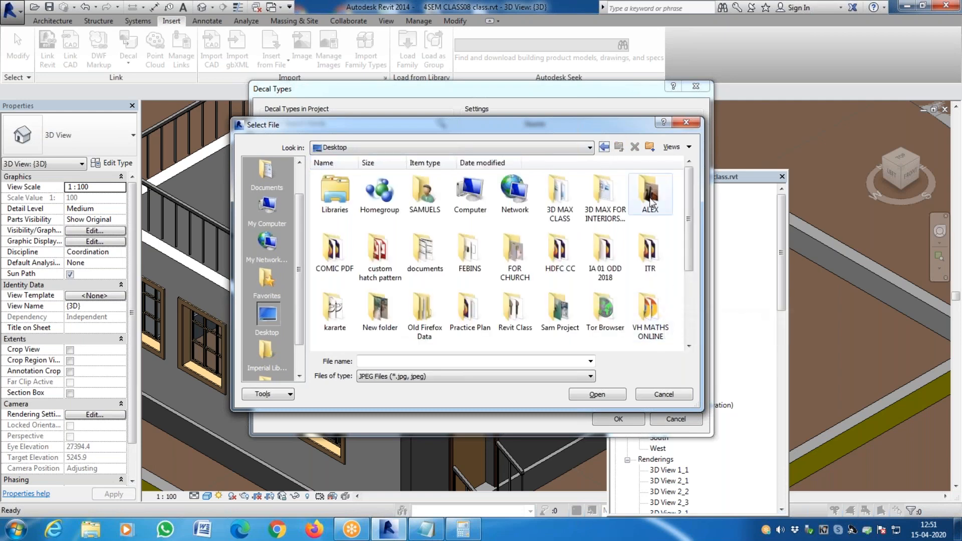
Step: Load Penguins.jpg from the Sample Pictures folder in the Pictures library as the decal source and accept the decal type
double_click(350, 192)
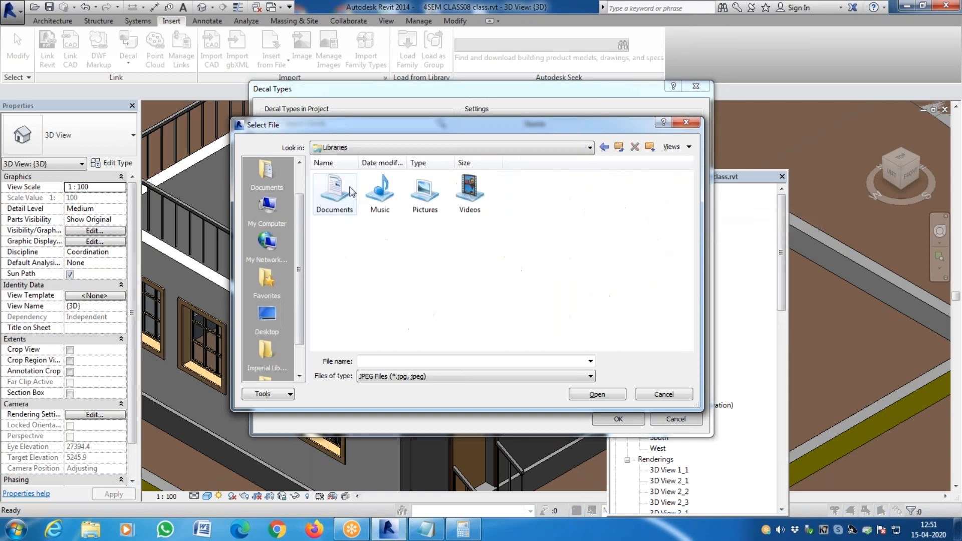
double_click(443, 200)
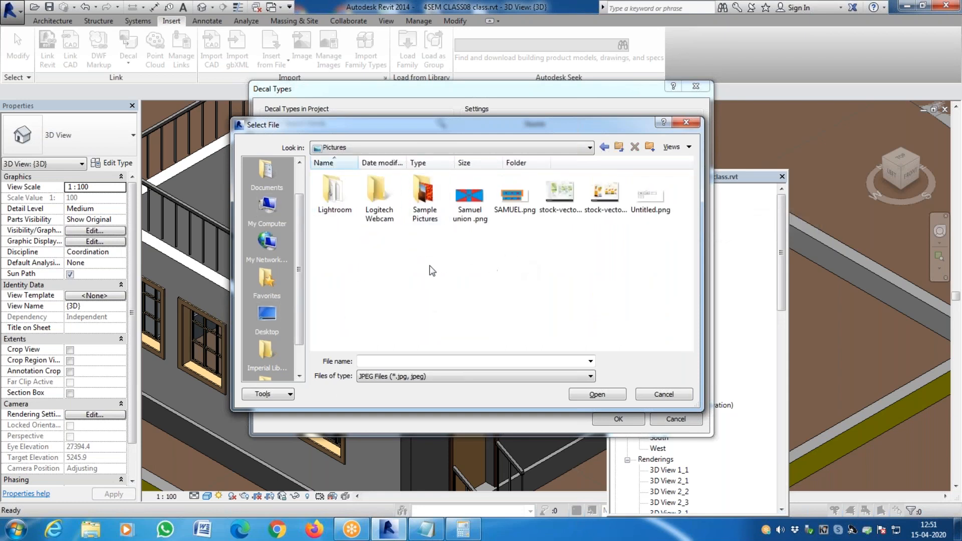
double_click(424, 195)
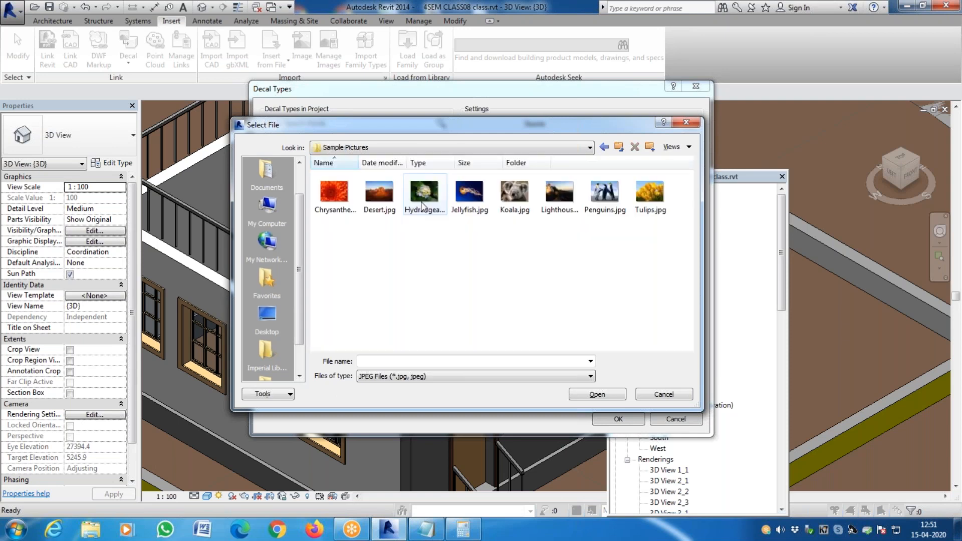
click(598, 196)
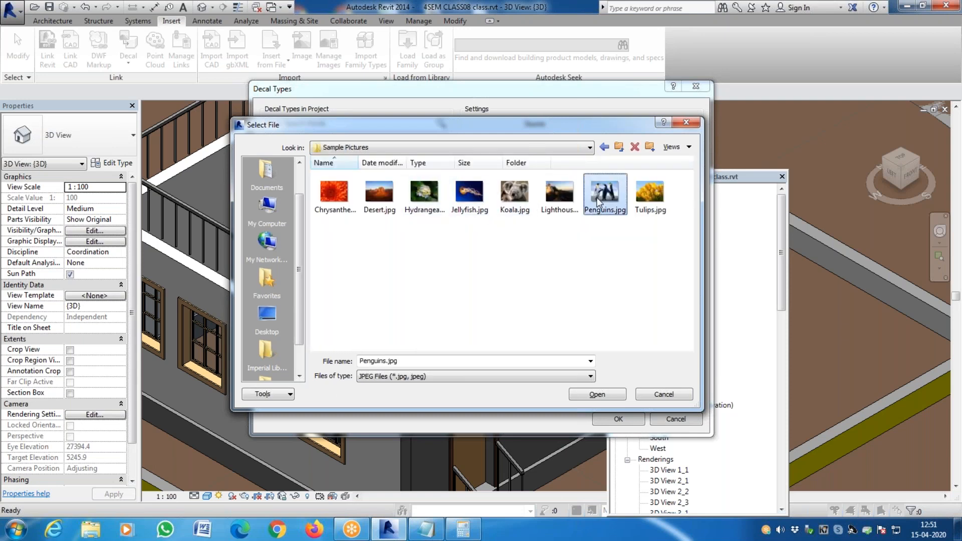
double_click(597, 198)
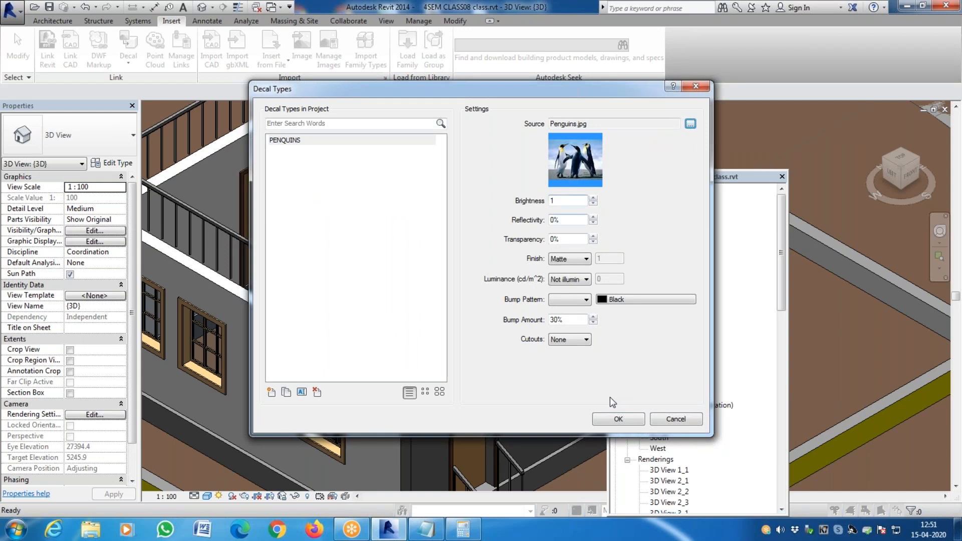
click(616, 418)
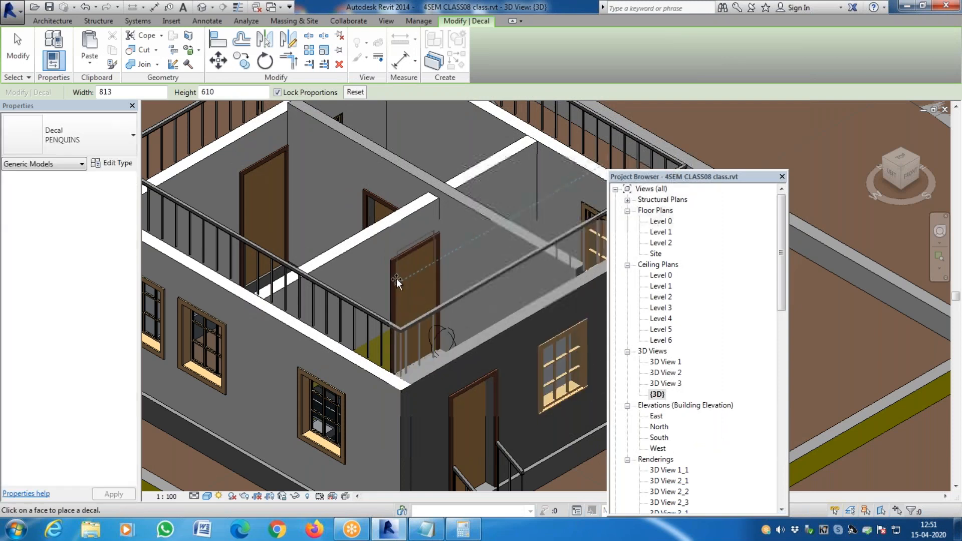
Step: Place the PENQUINS decal on the interior wall beside the door in the {3D} view and end the placement
scroll(349, 294, up, 4)
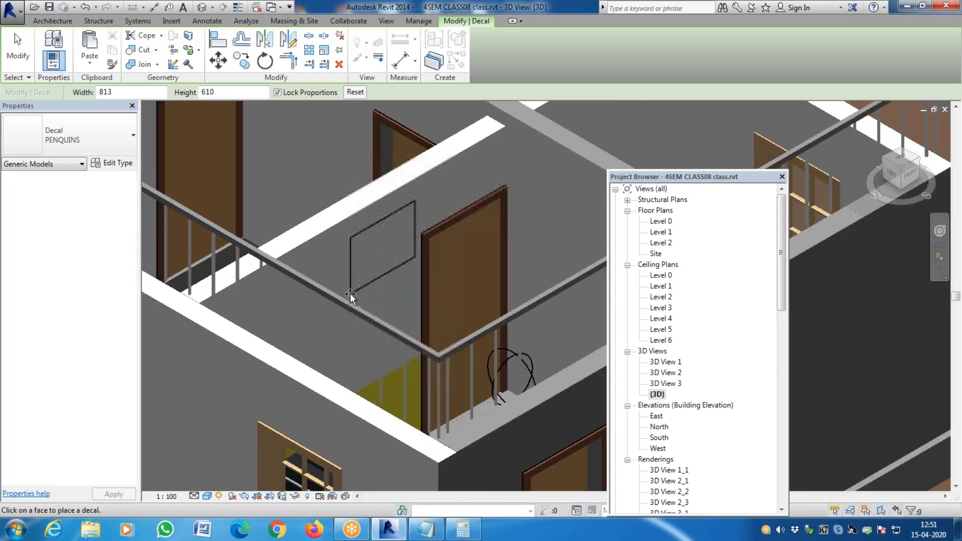
click(317, 354)
key(Escape)
key(Escape)
scroll(357, 268, up, 1)
Step: Move the penguin decal along the interior wall, farther away from the door
click(358, 271)
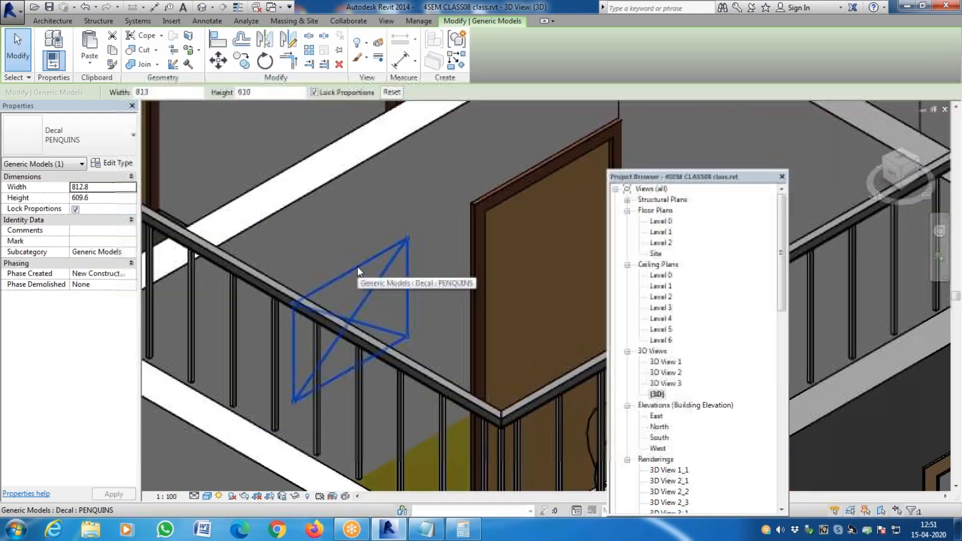
scroll(365, 269, down, 5)
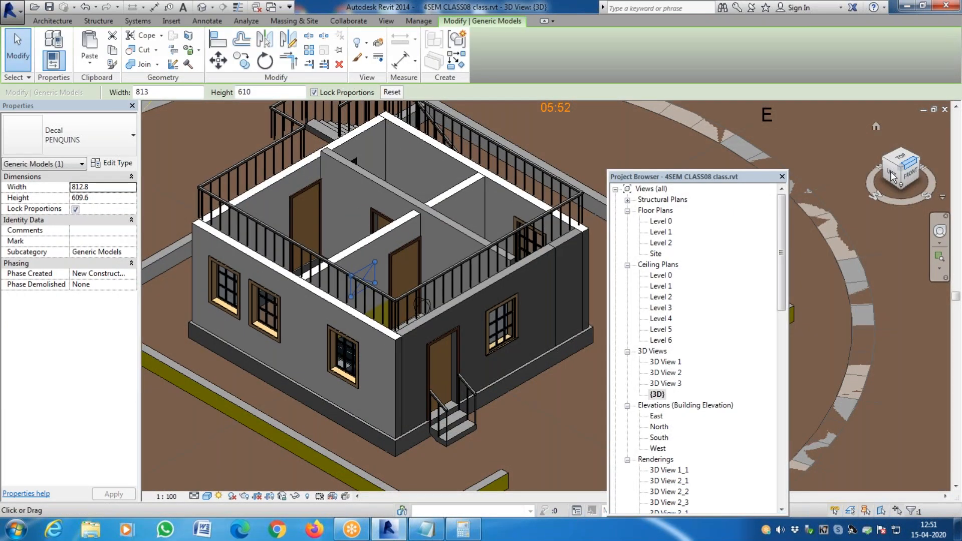
click(916, 176)
scroll(405, 268, down, 4)
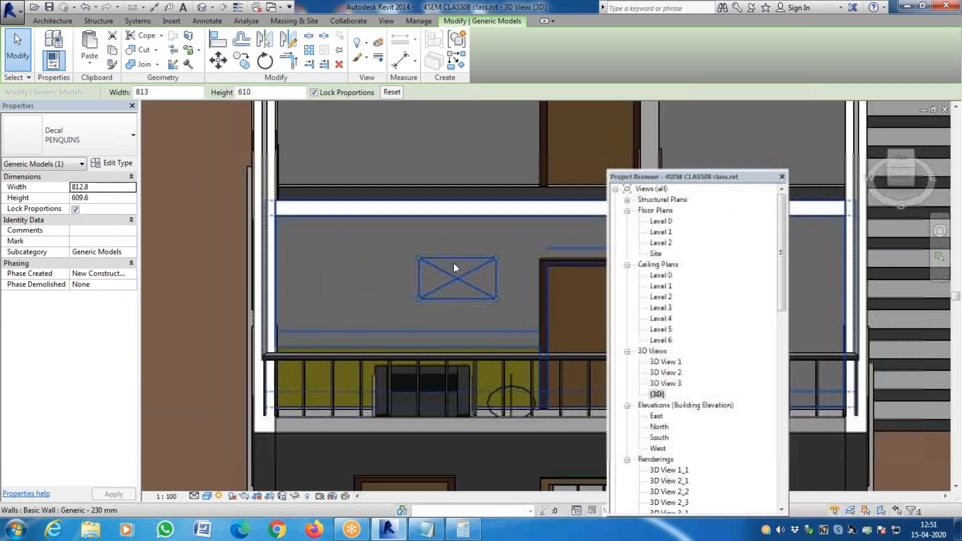
drag(460, 258, 374, 255)
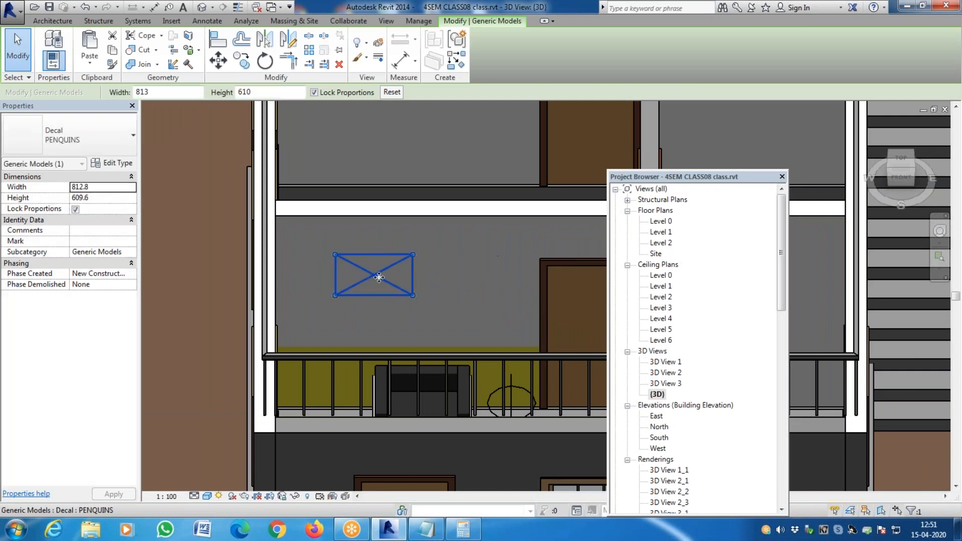
double_click(659, 232)
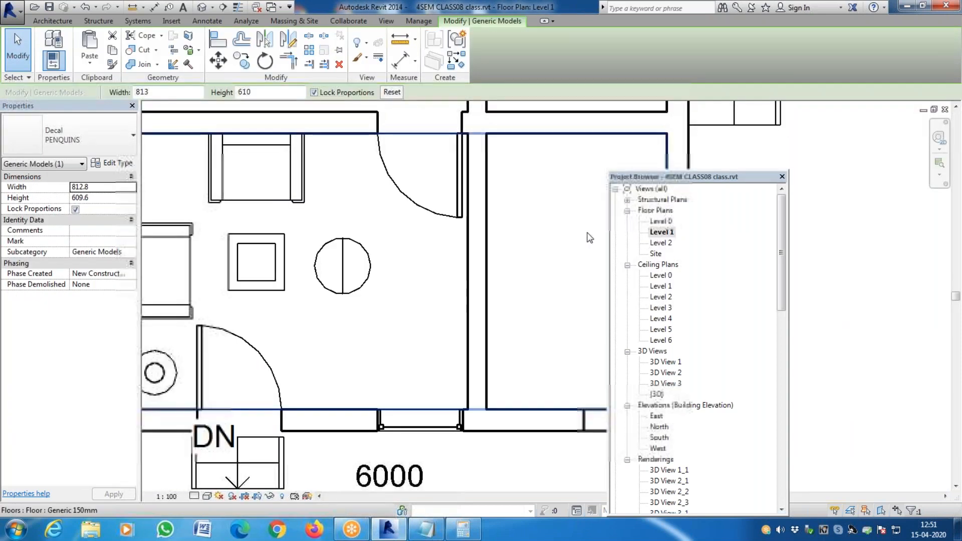
scroll(410, 298, up, 2)
key(Escape)
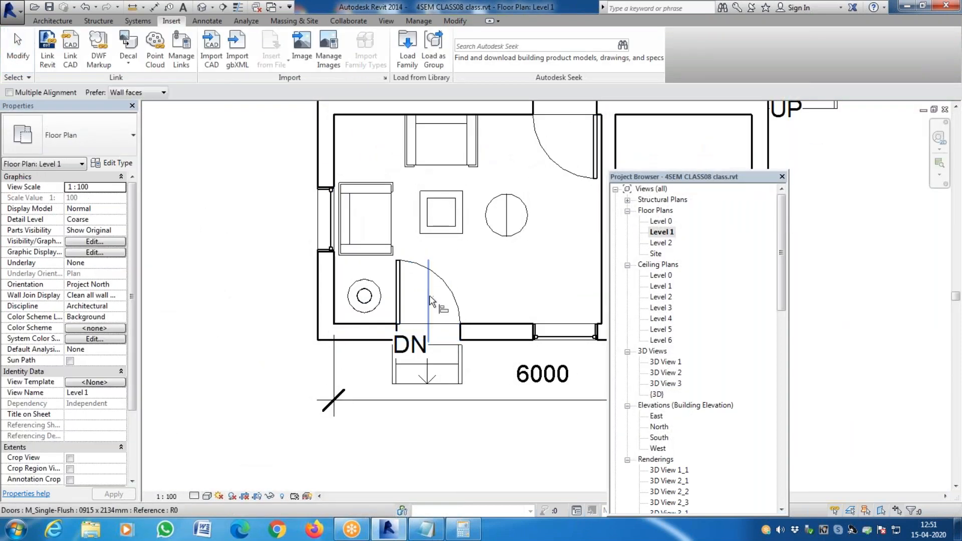
scroll(399, 339, up, 3)
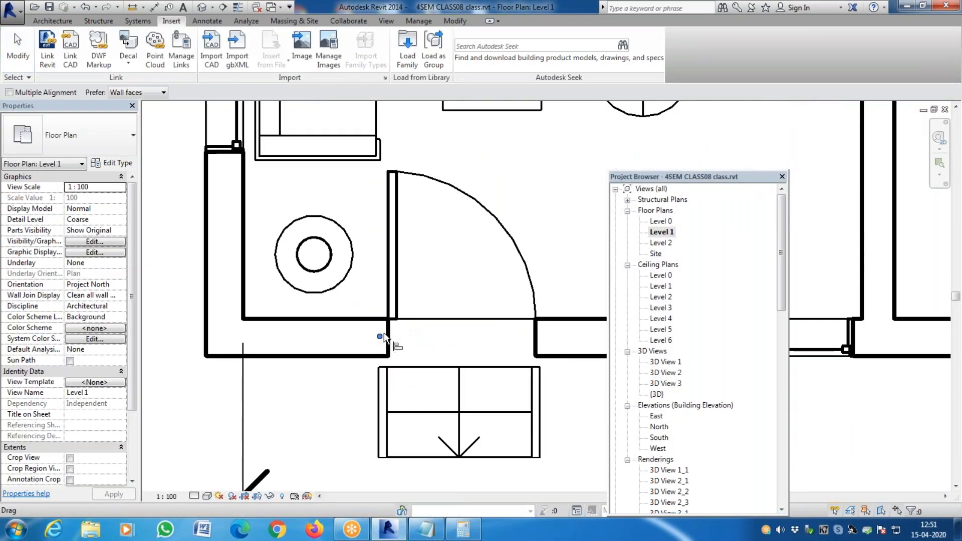
scroll(389, 341, down, 5)
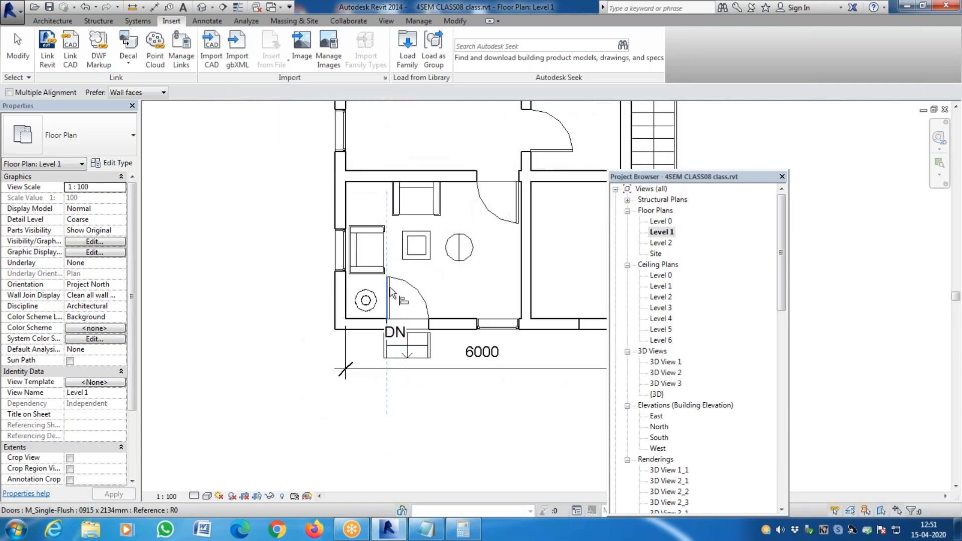
scroll(391, 195, up, 3)
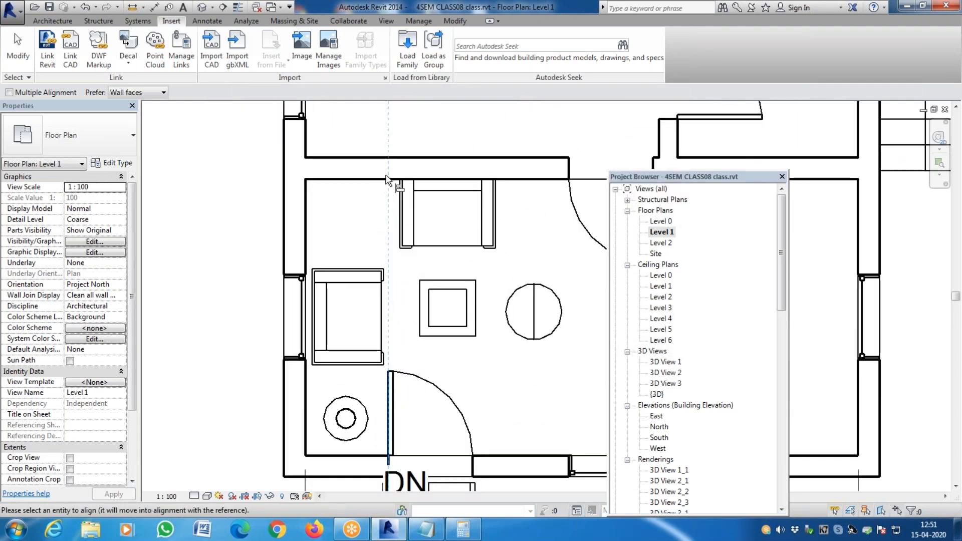
key(Escape)
key(Escape)
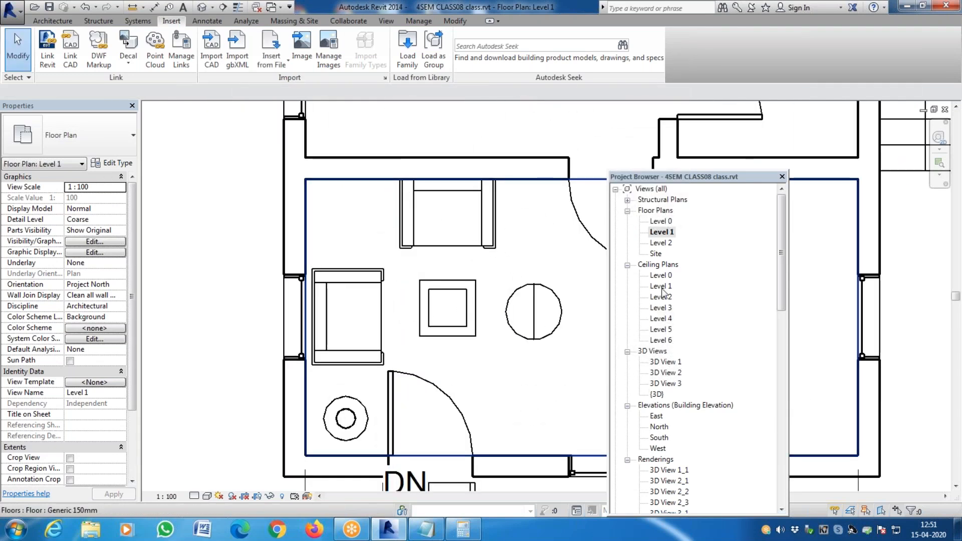
Step: Open 3D View 3 and reset its temporary hide/isolate
click(665, 383)
double_click(665, 384)
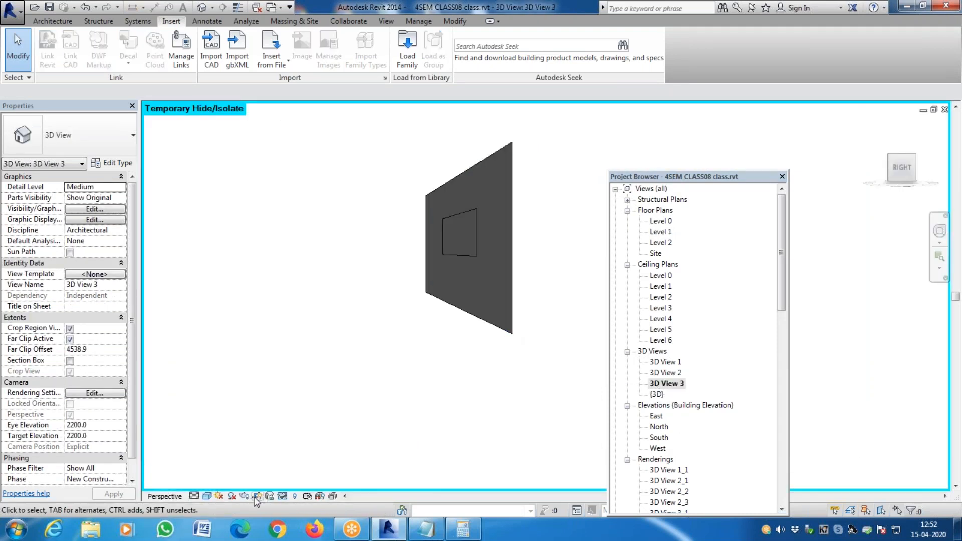
click(285, 497)
click(338, 483)
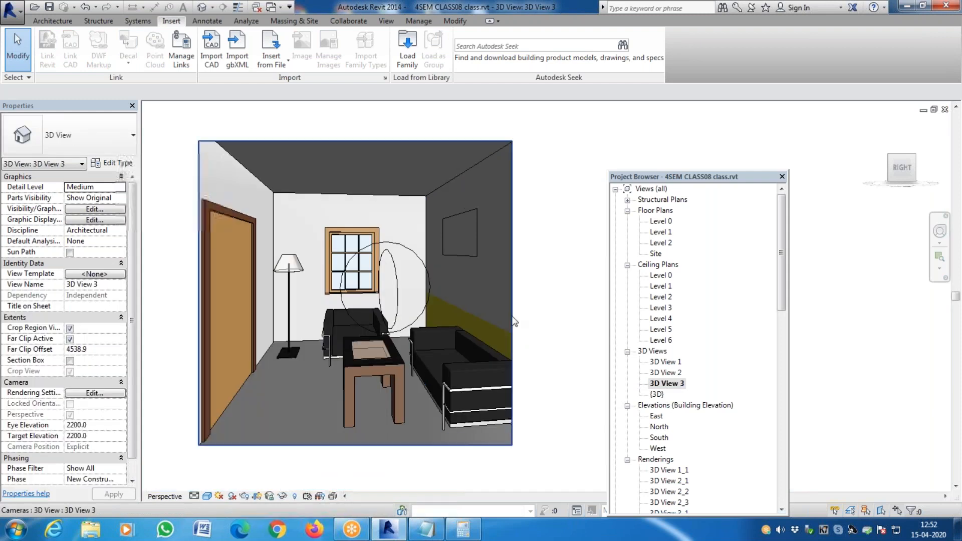
Step: Render 3D View 3 at Draft quality, inspect the decal on the wall, and close the rendering settings
click(386, 21)
click(271, 66)
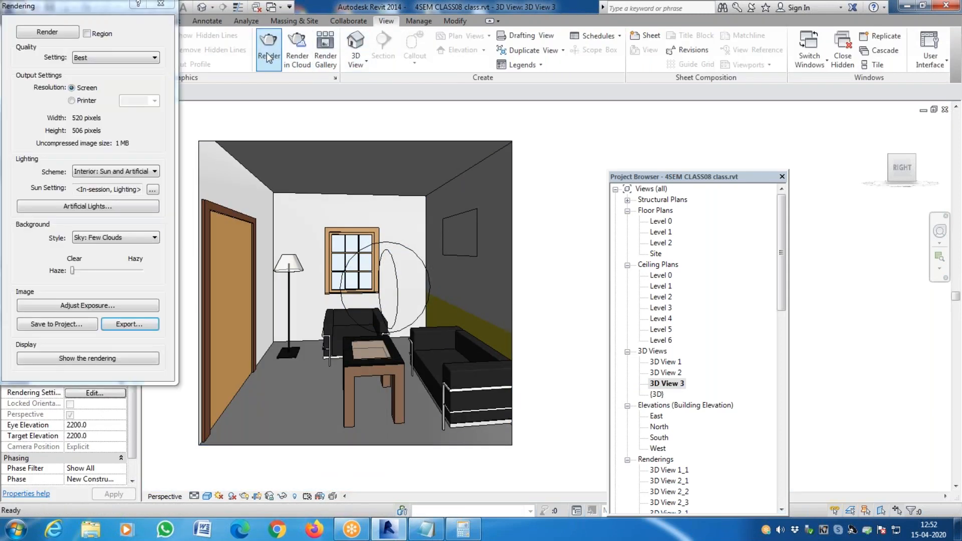
click(129, 58)
click(125, 69)
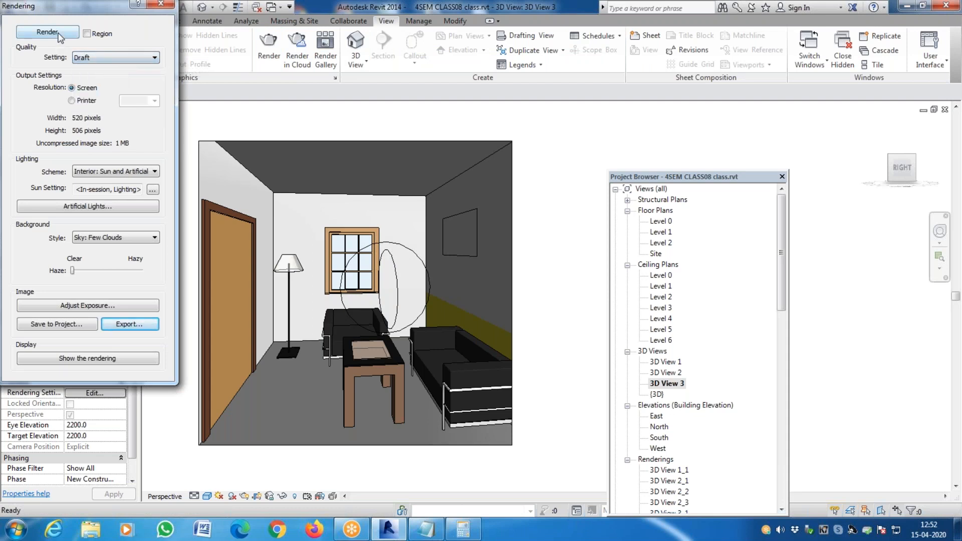
click(57, 33)
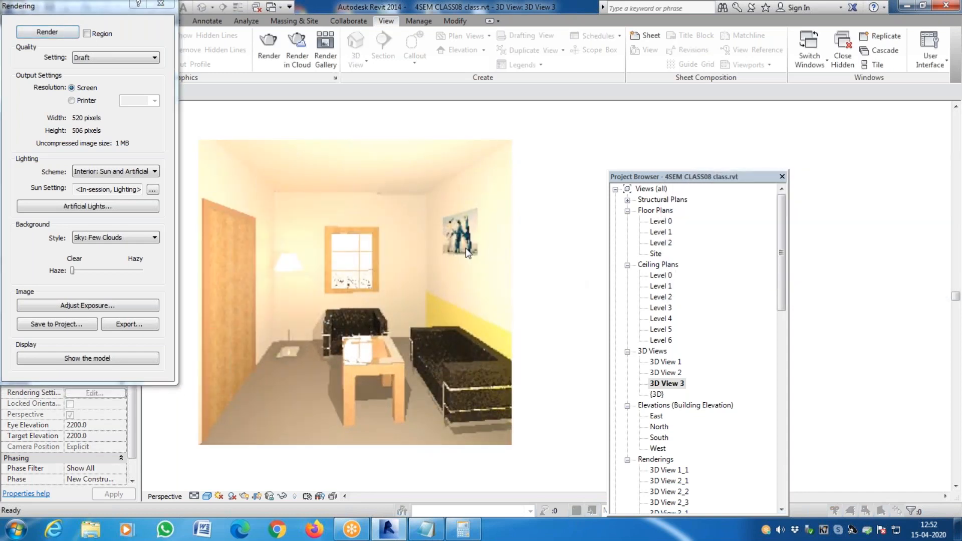
scroll(467, 252, up, 1)
scroll(466, 247, up, 6)
scroll(477, 223, down, 5)
scroll(498, 375, down, 3)
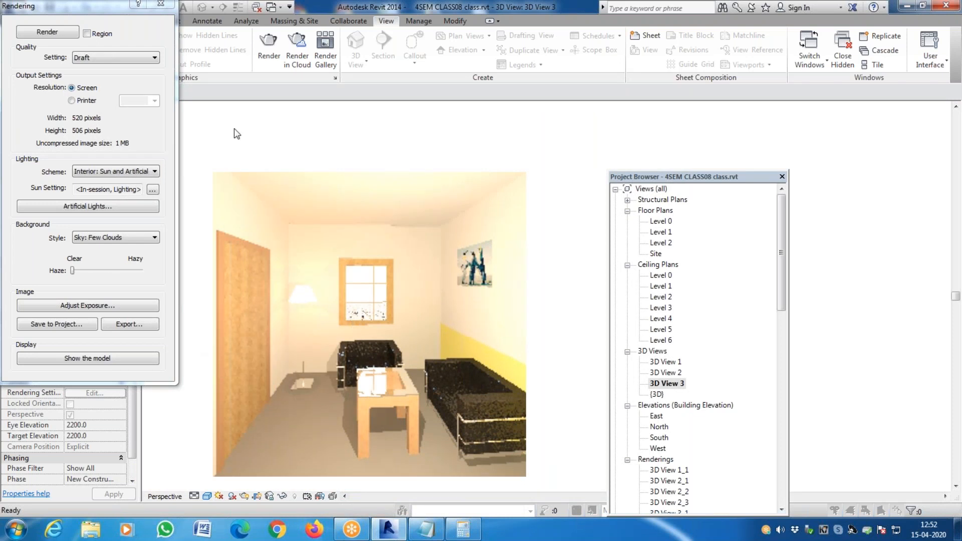
click(161, 4)
click(171, 20)
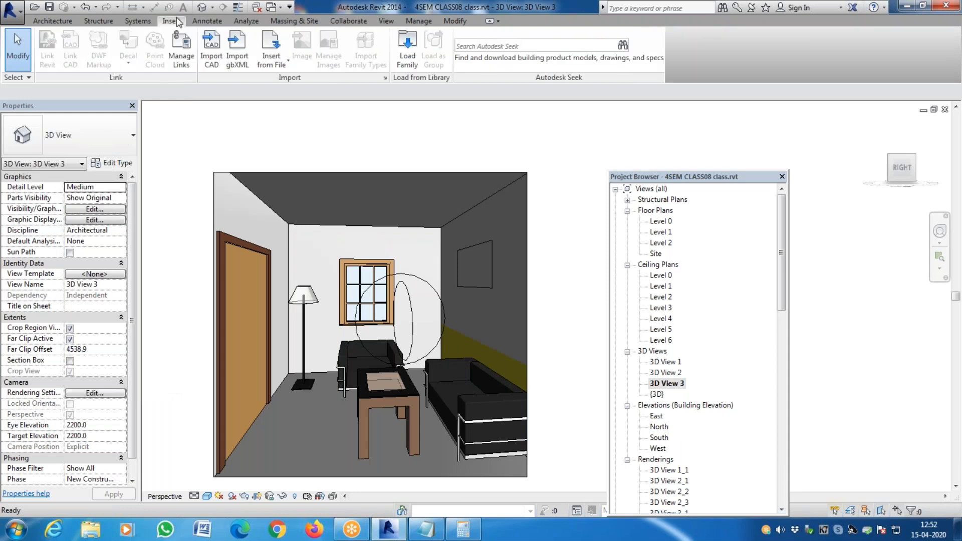